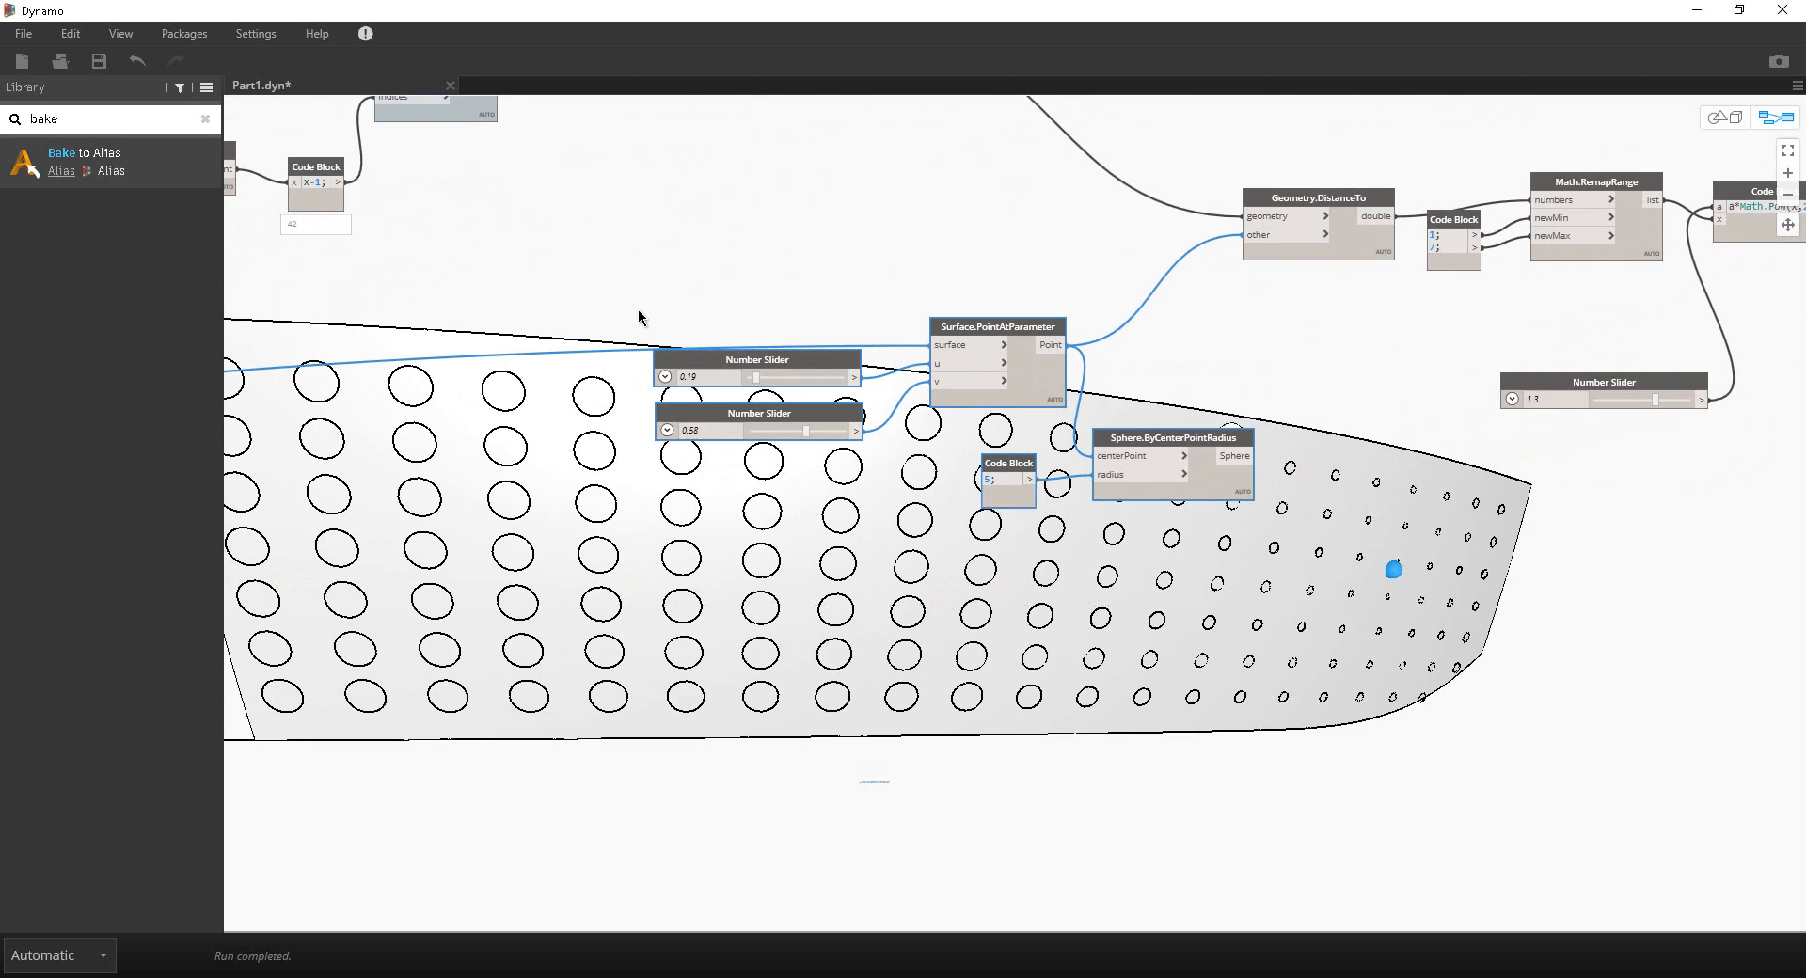
Step: Duplicate the selected slider, Surface.PointAtParameter and Sphere node group twice and place the copies in separate rows below the original
key("ctrl+c")
key("ctrl+v")
middle_click_drag(1047, 540, 714, 211)
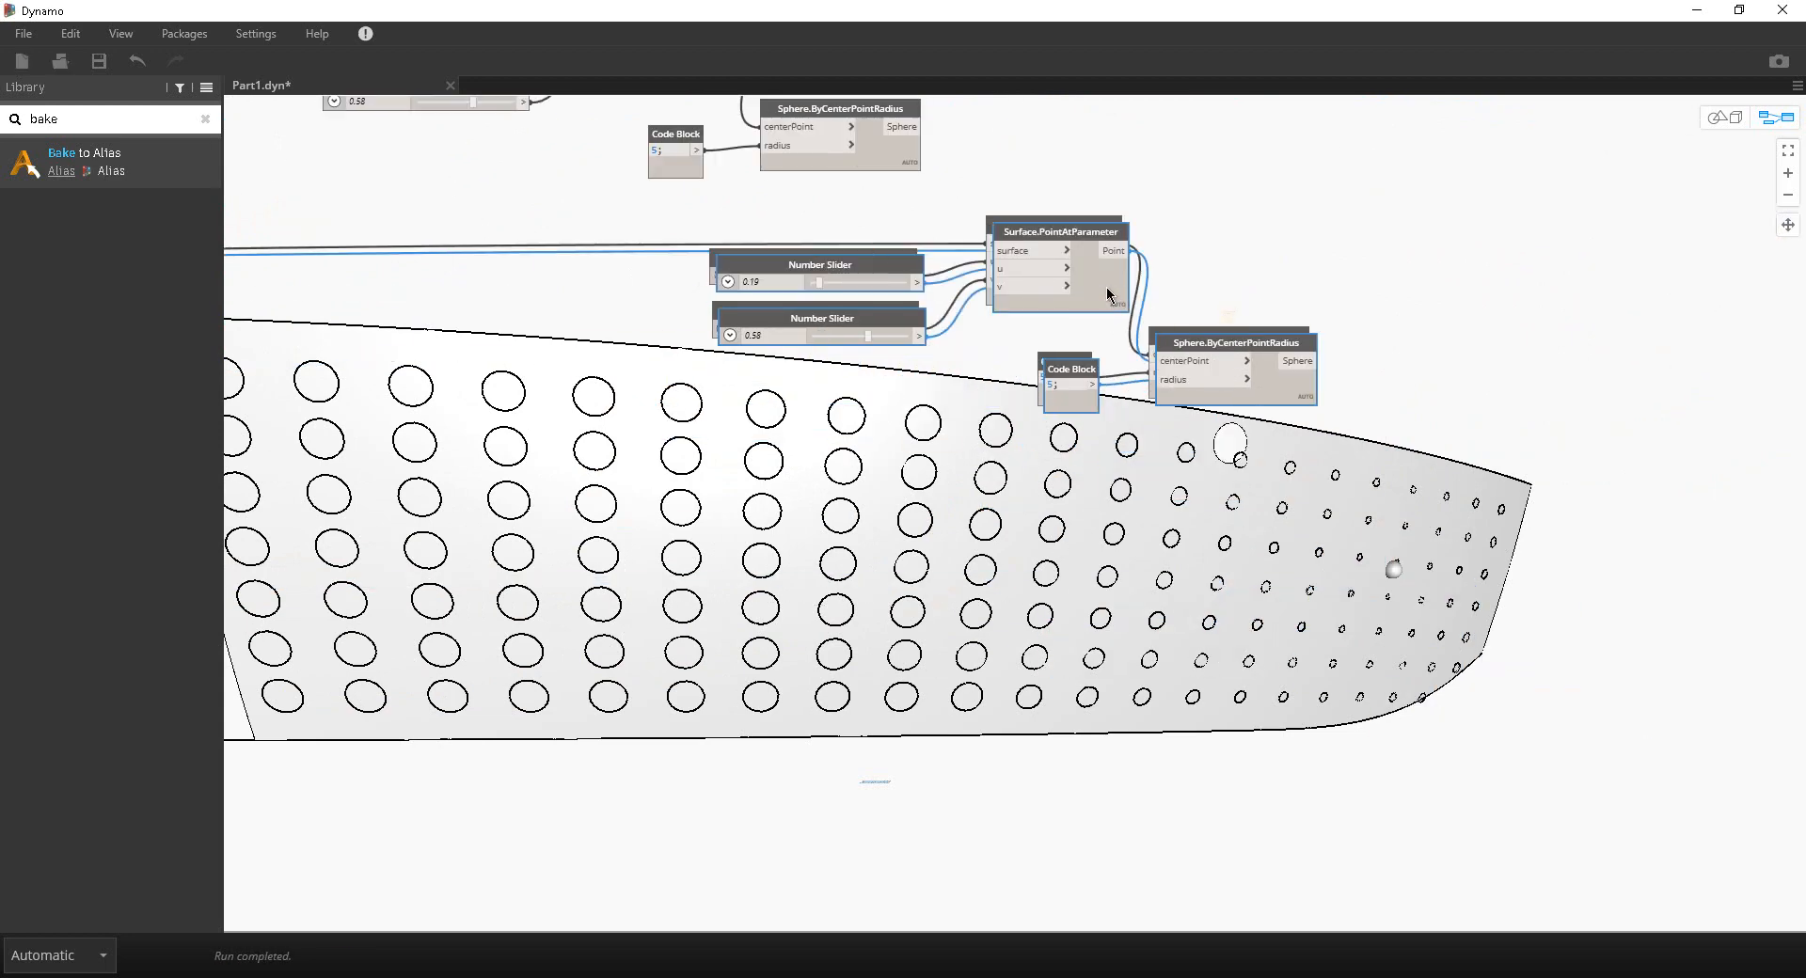
key("ctrl+v")
left_click(1375, 419)
left_click_drag(1459, 436, 711, 235)
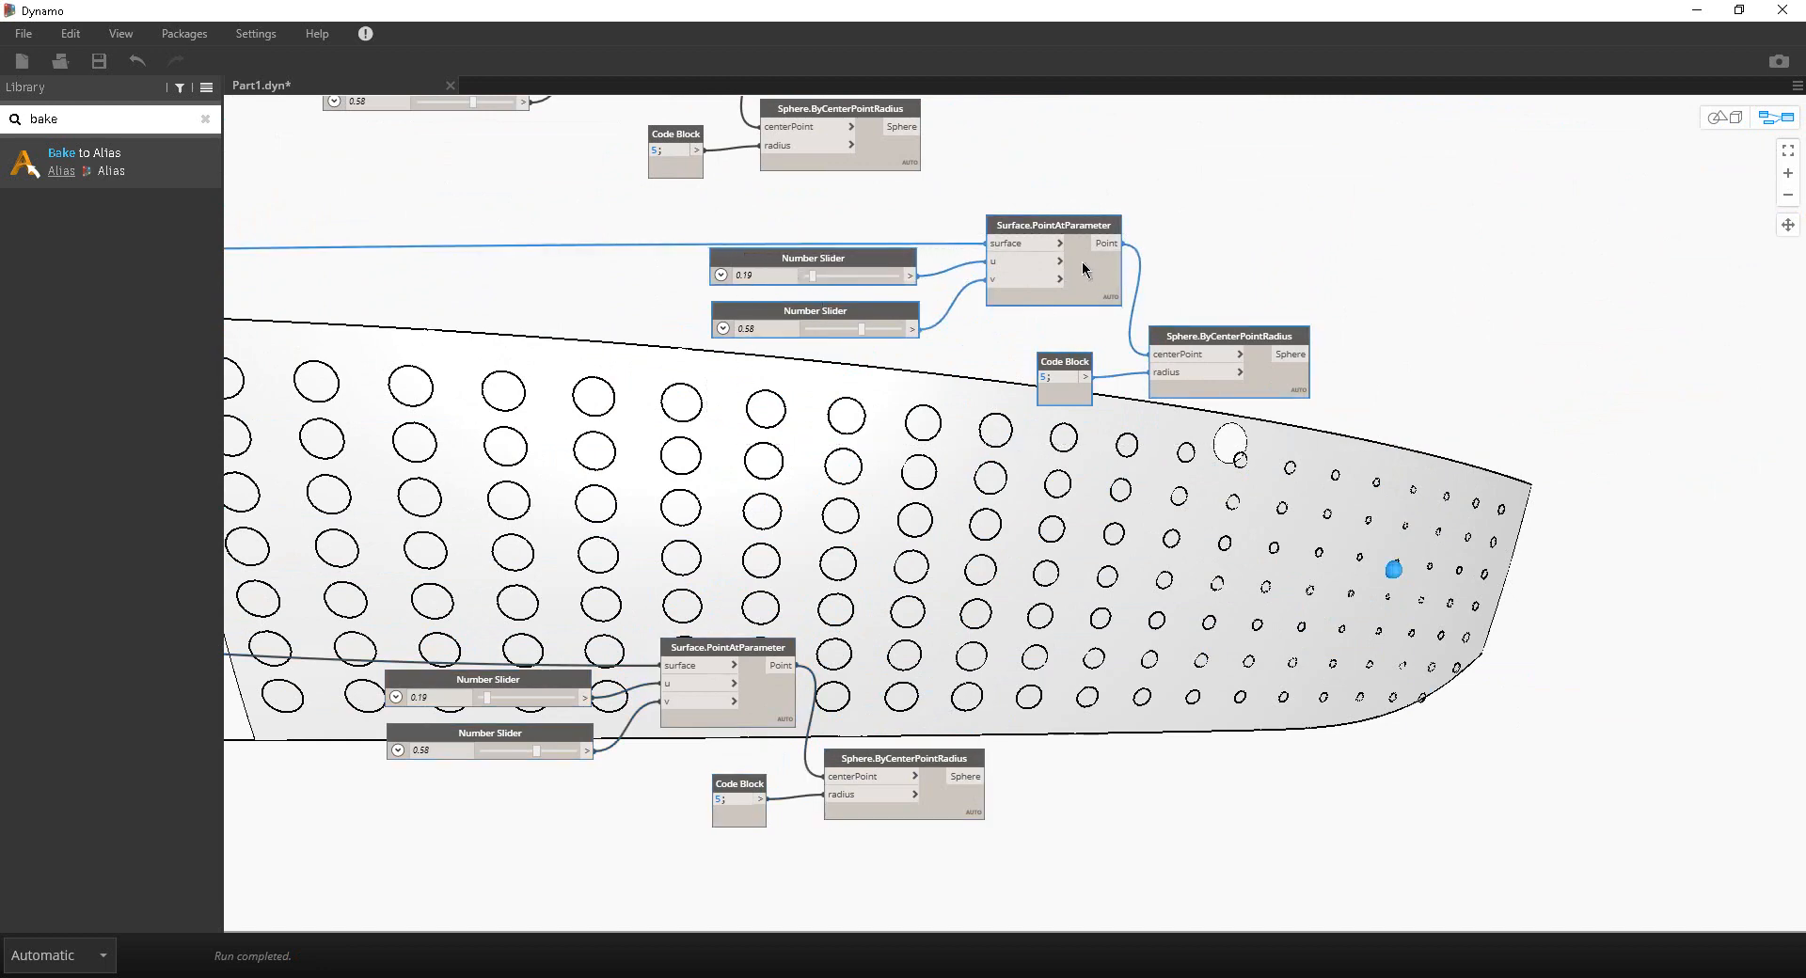
left_click_drag(1089, 266, 766, 353)
Step: Set the u slider of the middle point group to 0.97 and check its sphere on the surface in the 3D preview
middle_click_drag(766, 352, 1162, 406)
scroll(1163, 407, "up", 1)
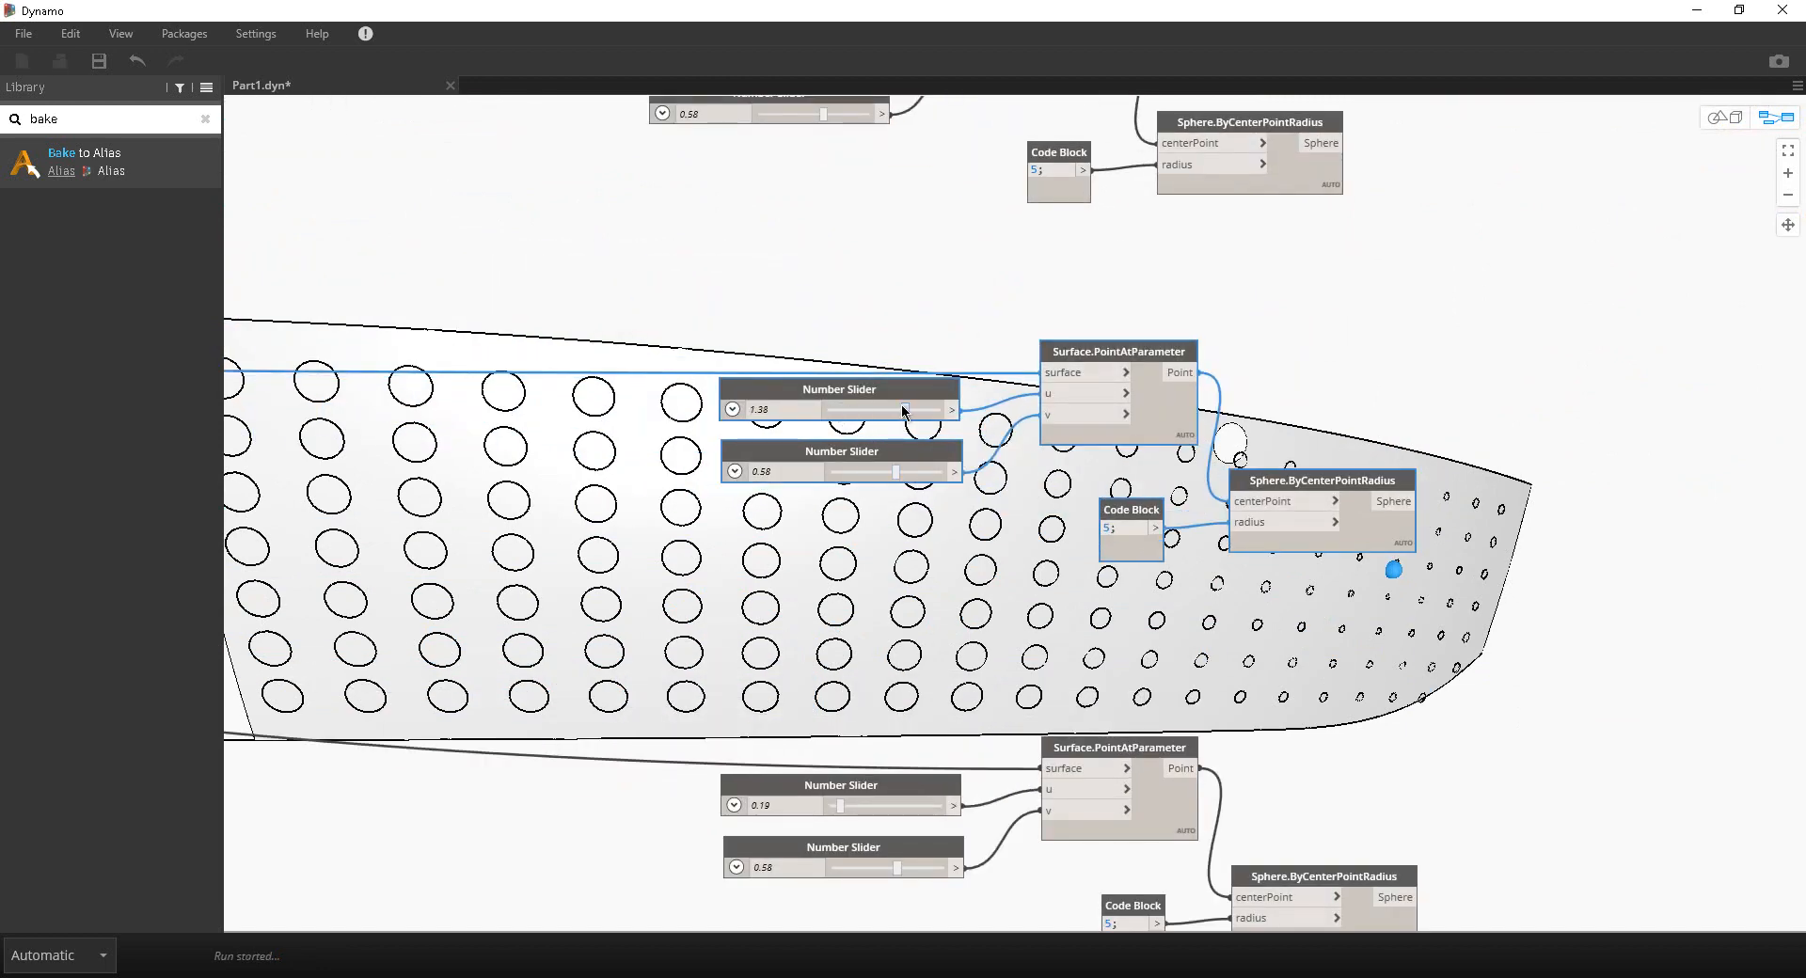
left_click_drag(842, 416, 884, 411)
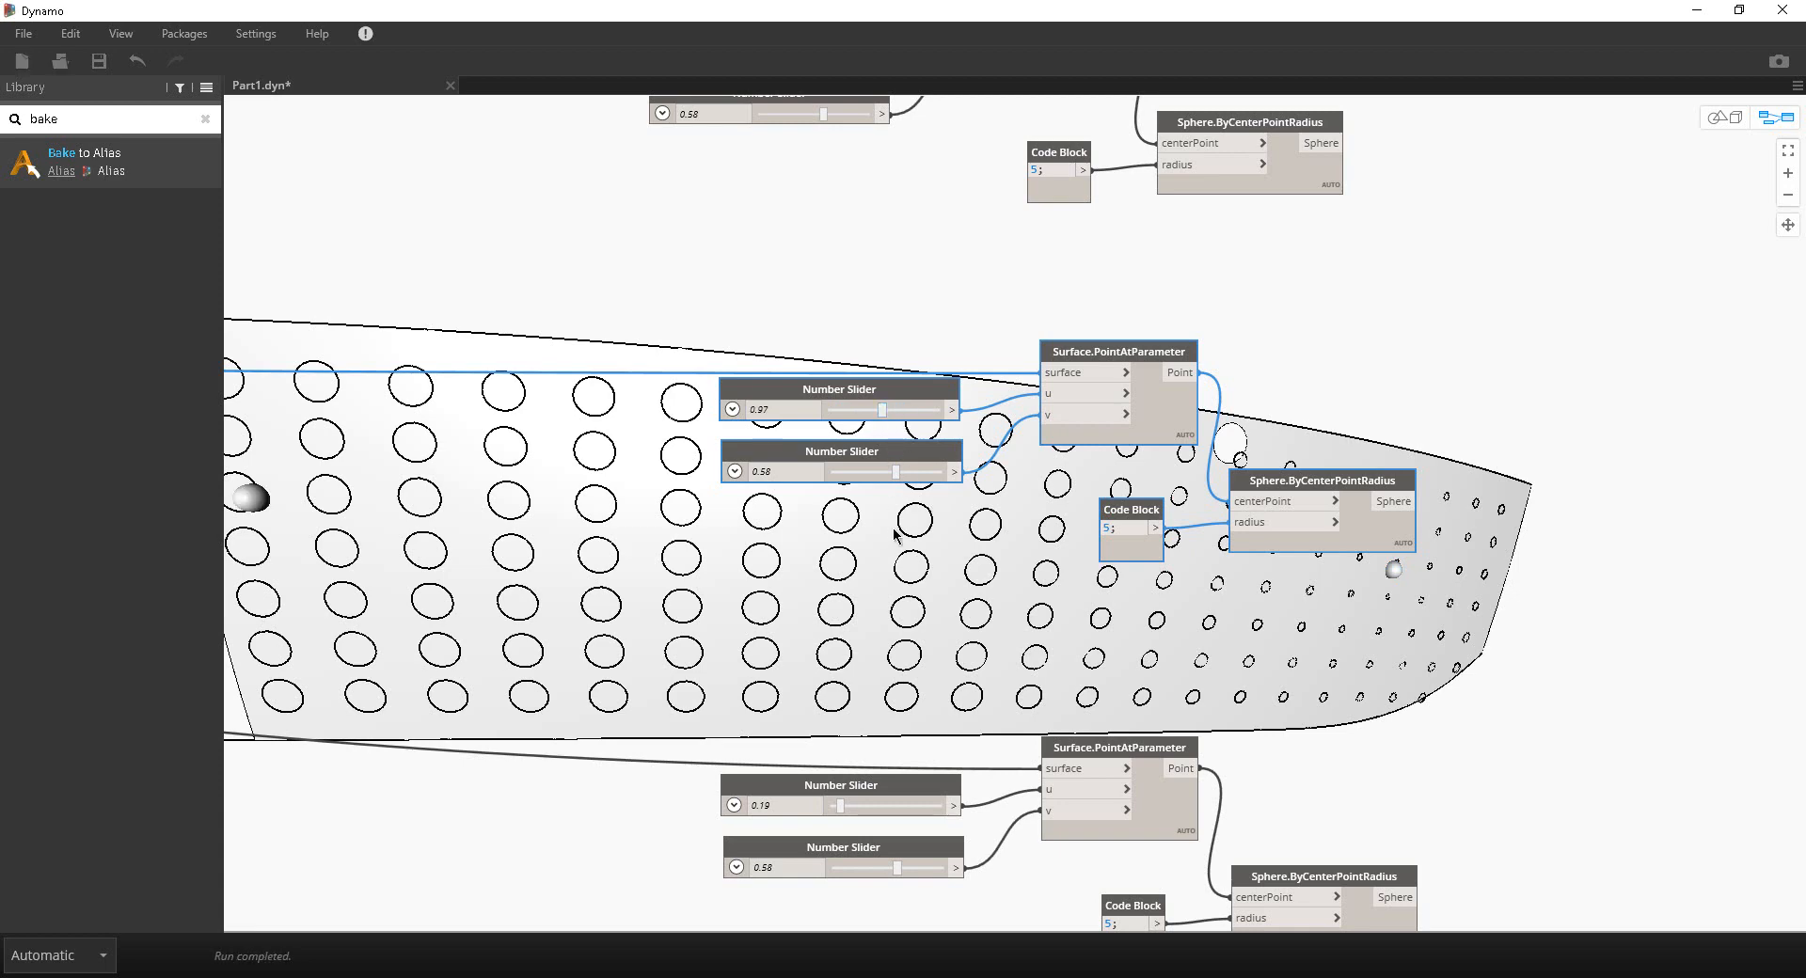
left_click(1725, 119)
scroll(1473, 258, "down", 3)
middle_click_drag(1317, 300, 1492, 300)
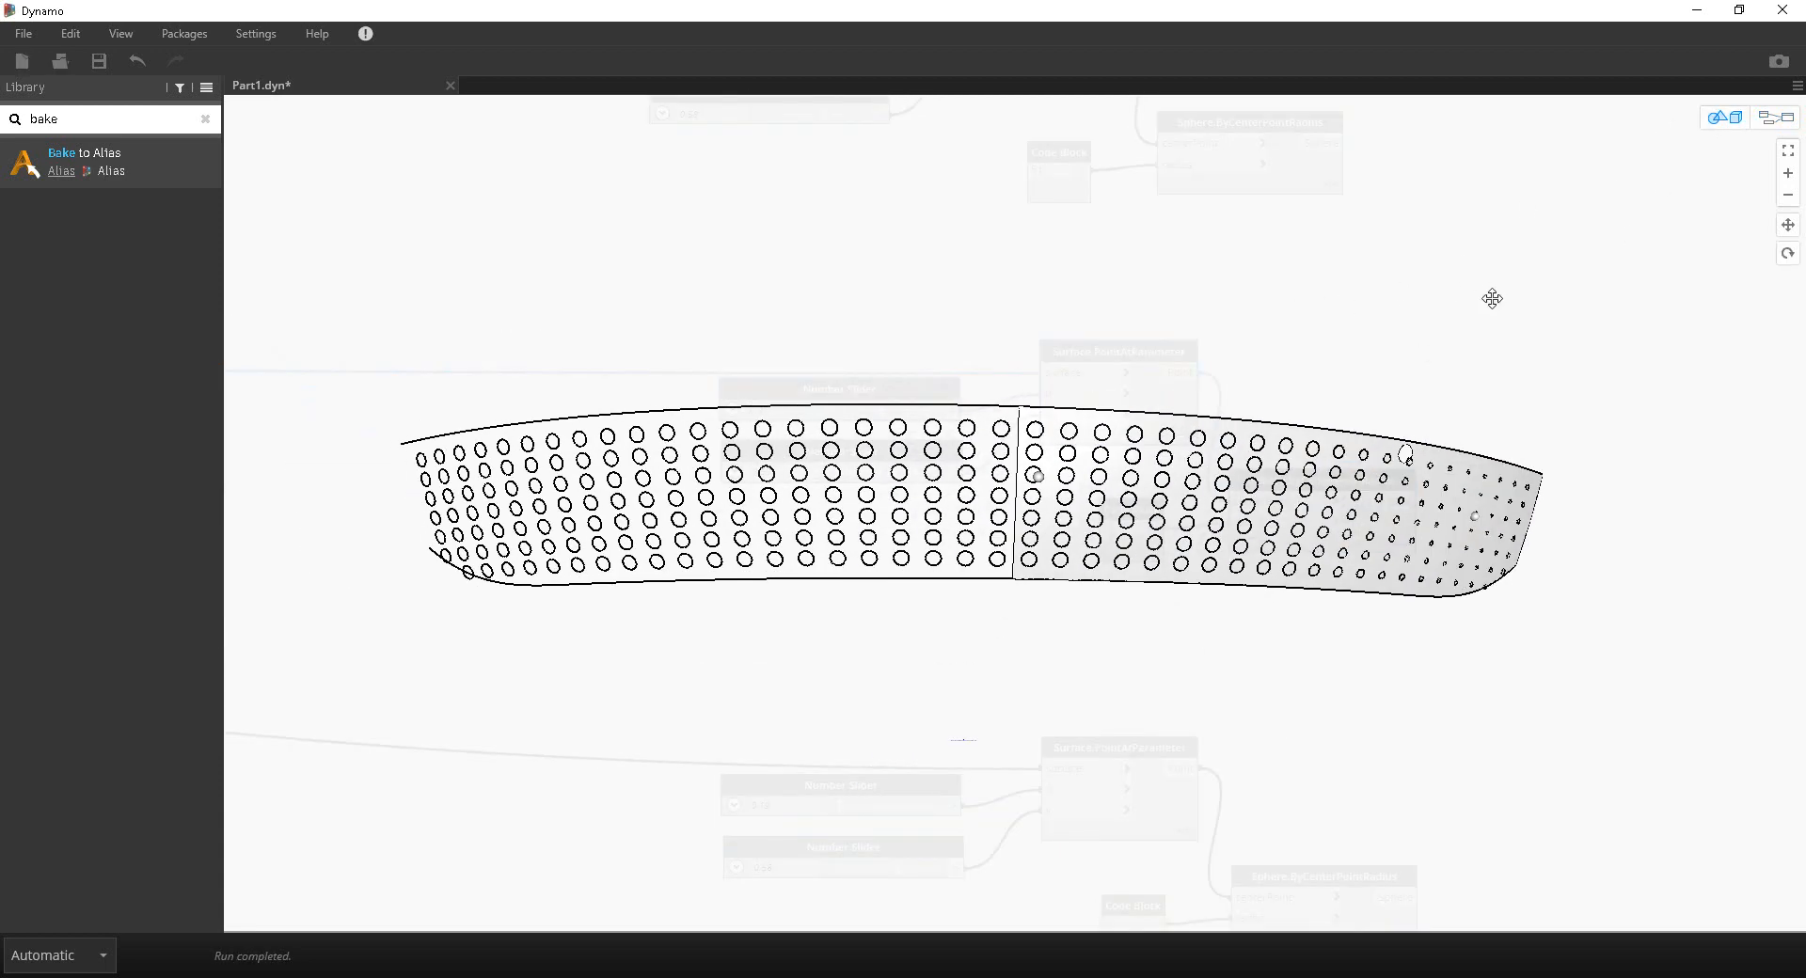
right_click_drag(1492, 299, 1501, 304)
scroll(1526, 378, "up", 3)
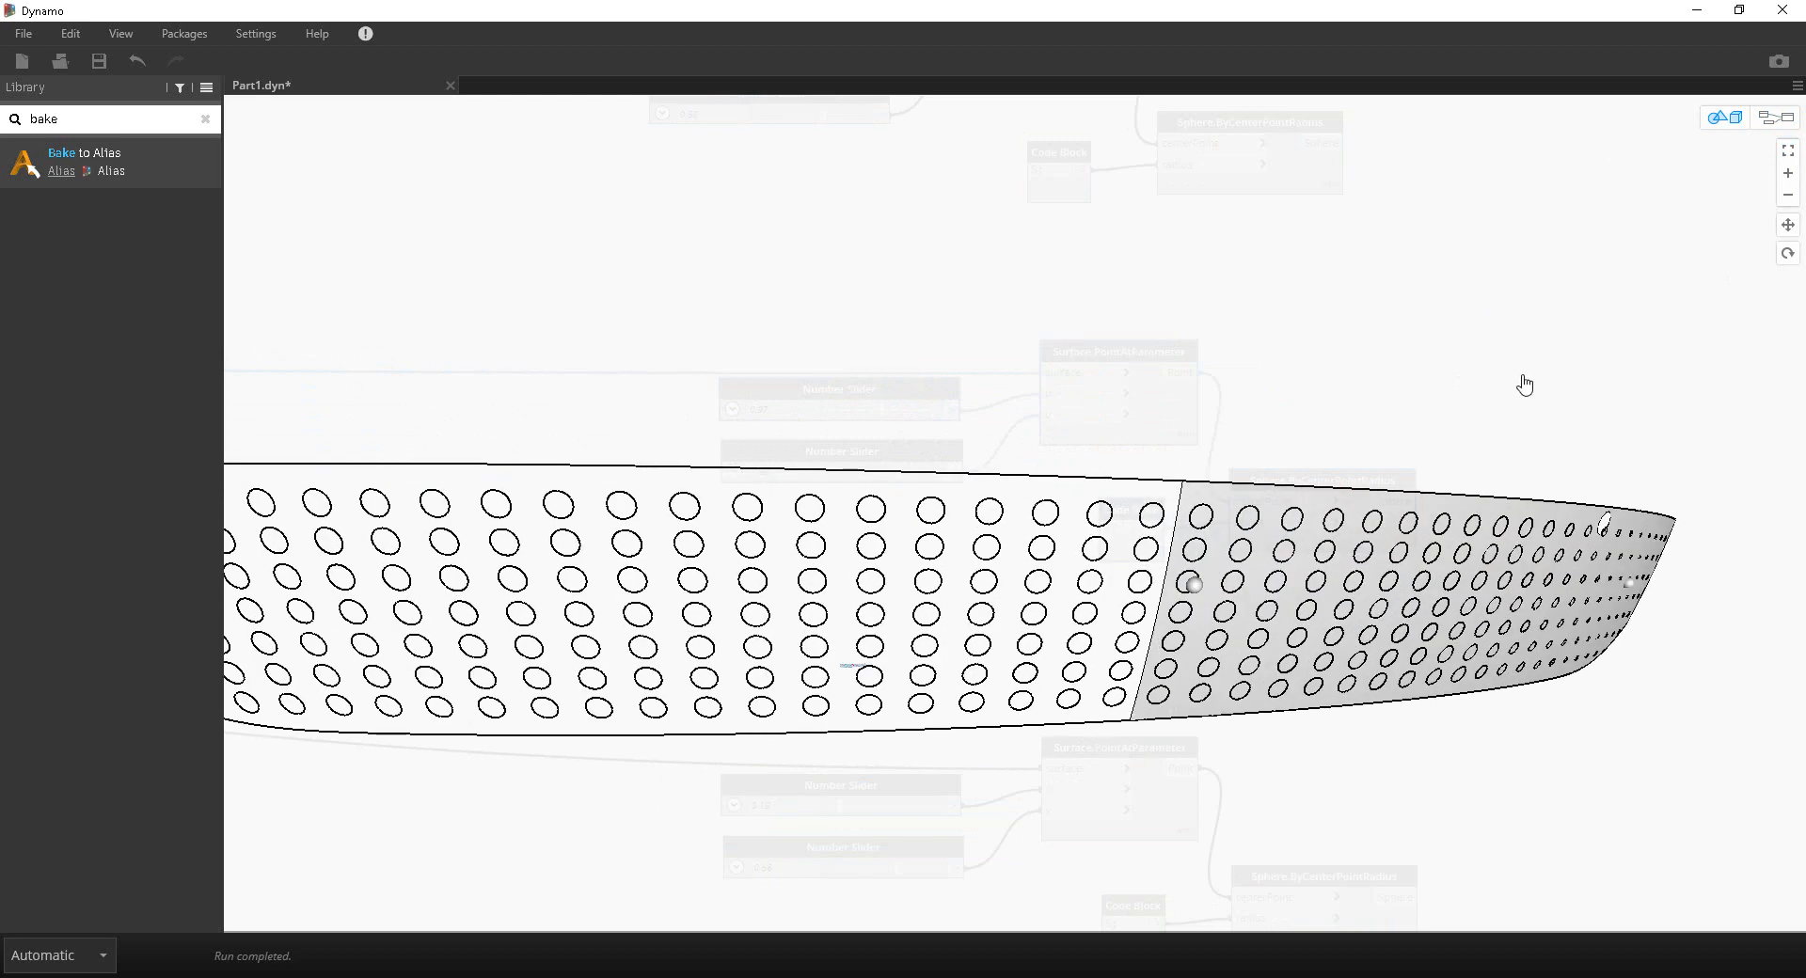
left_click(1772, 120)
Step: Set the original point group's sliders to u 0.14 and v 0.73
middle_click_drag(986, 158, 961, 334)
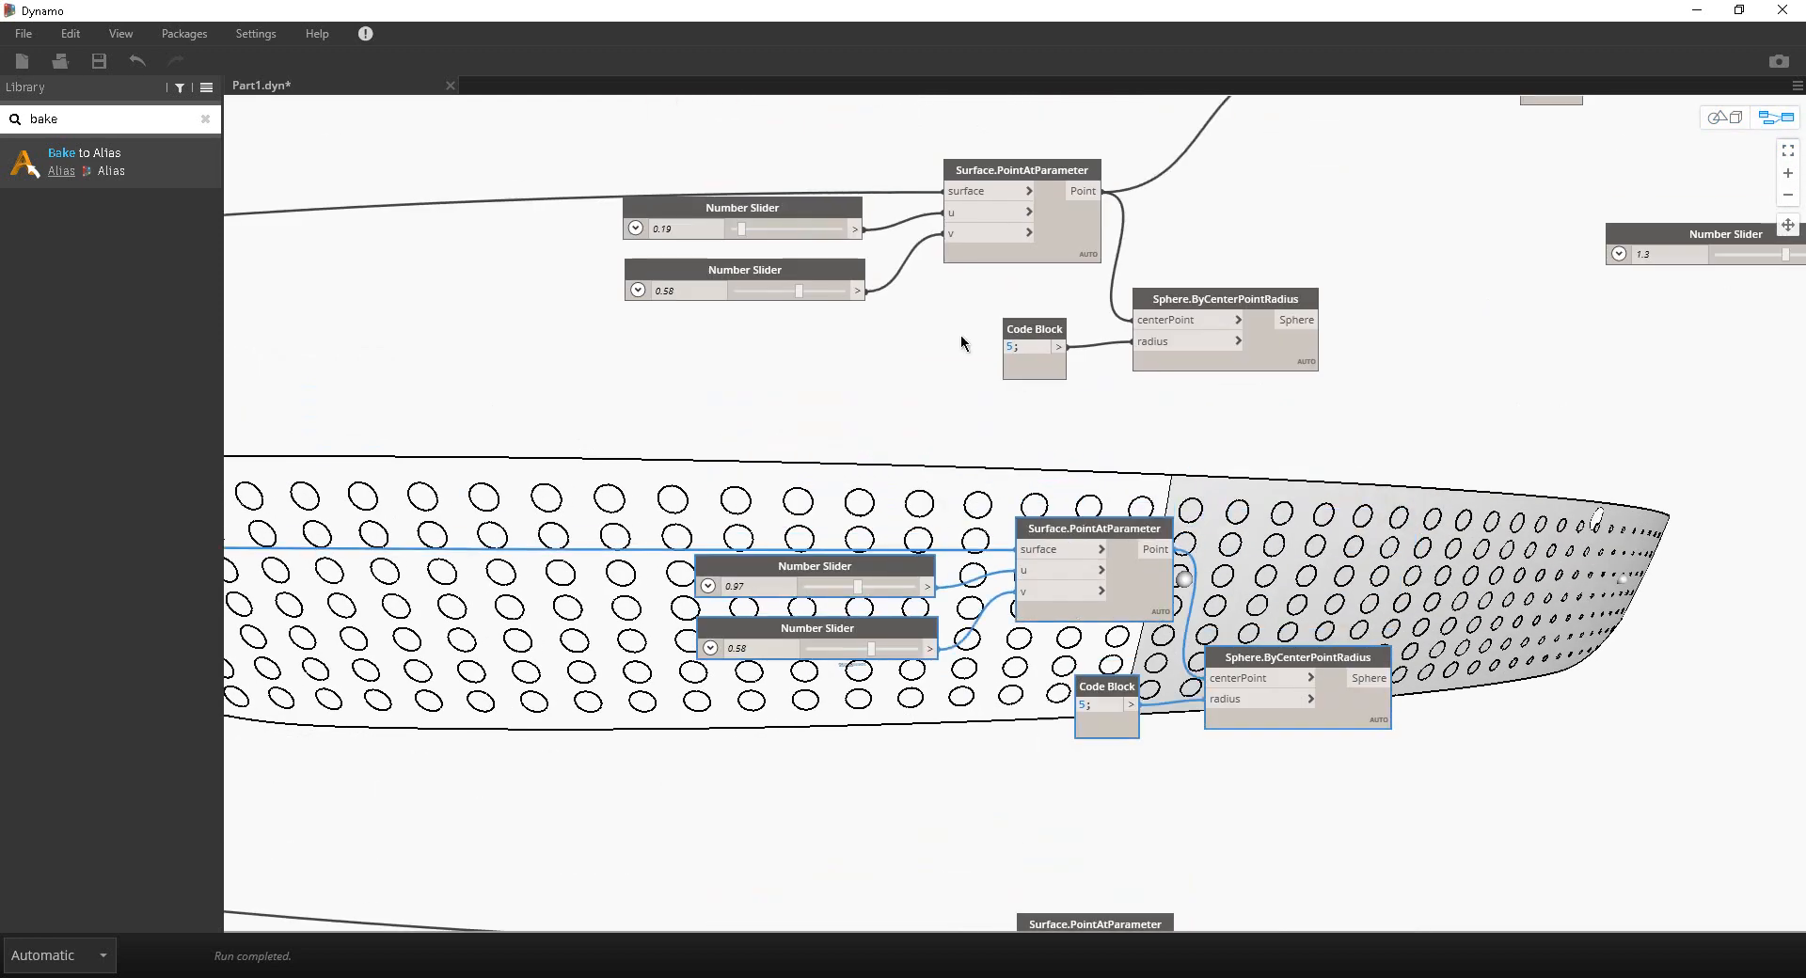
left_click_drag(740, 230, 738, 230)
left_click_drag(803, 287, 824, 285)
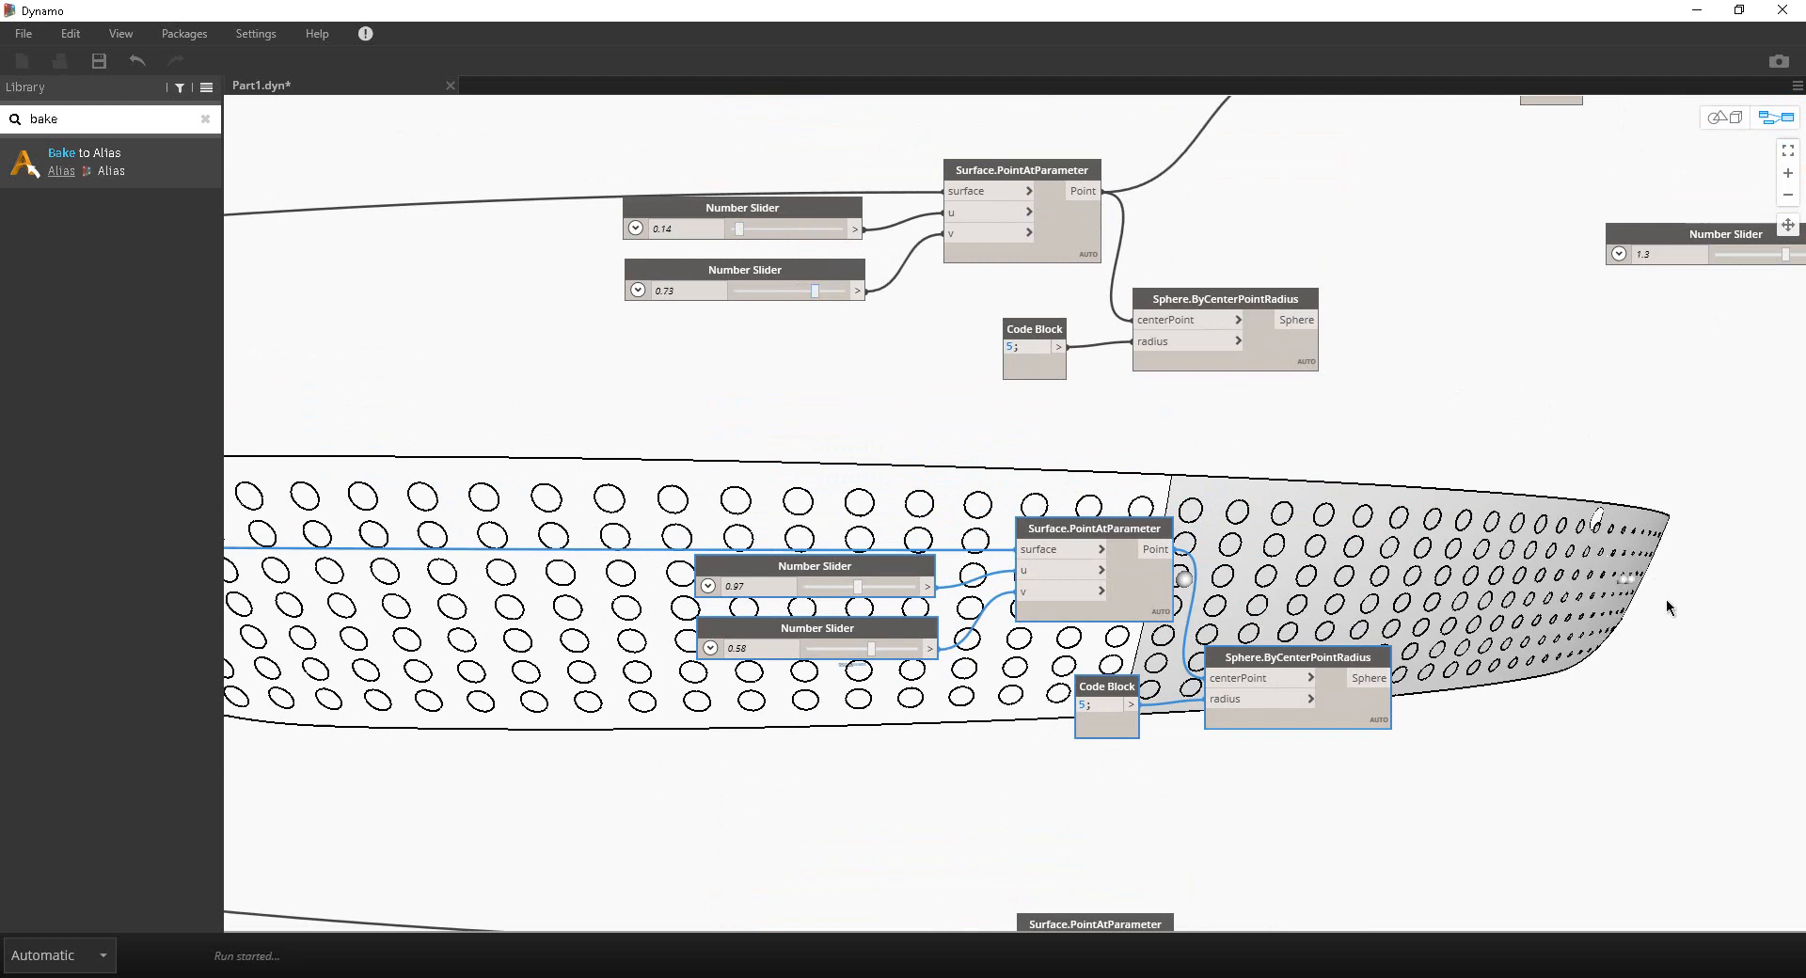
Step: Position the third point group's sphere near the surface's opposite end by setting its sliders to u 1.52 and v 0.32
middle_click_drag(1666, 598, 1448, 470)
middle_click_drag(1326, 581, 1470, 408)
left_click(1282, 766)
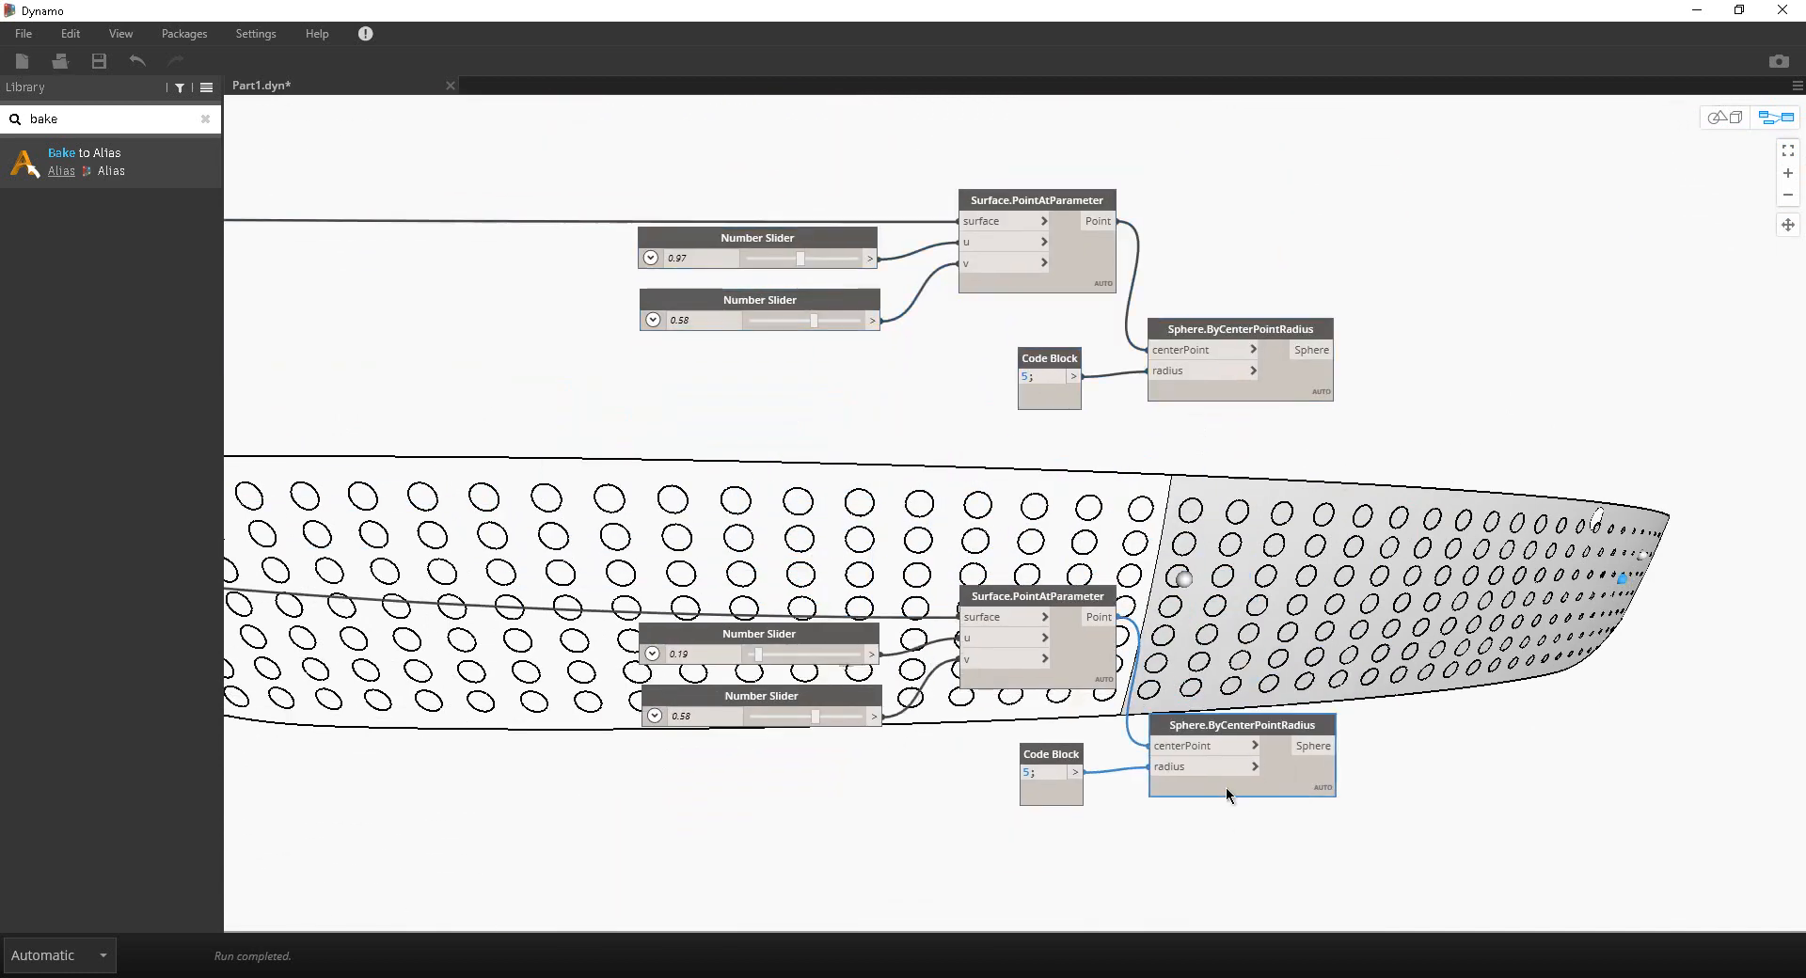
middle_click_drag(1123, 773, 1160, 765)
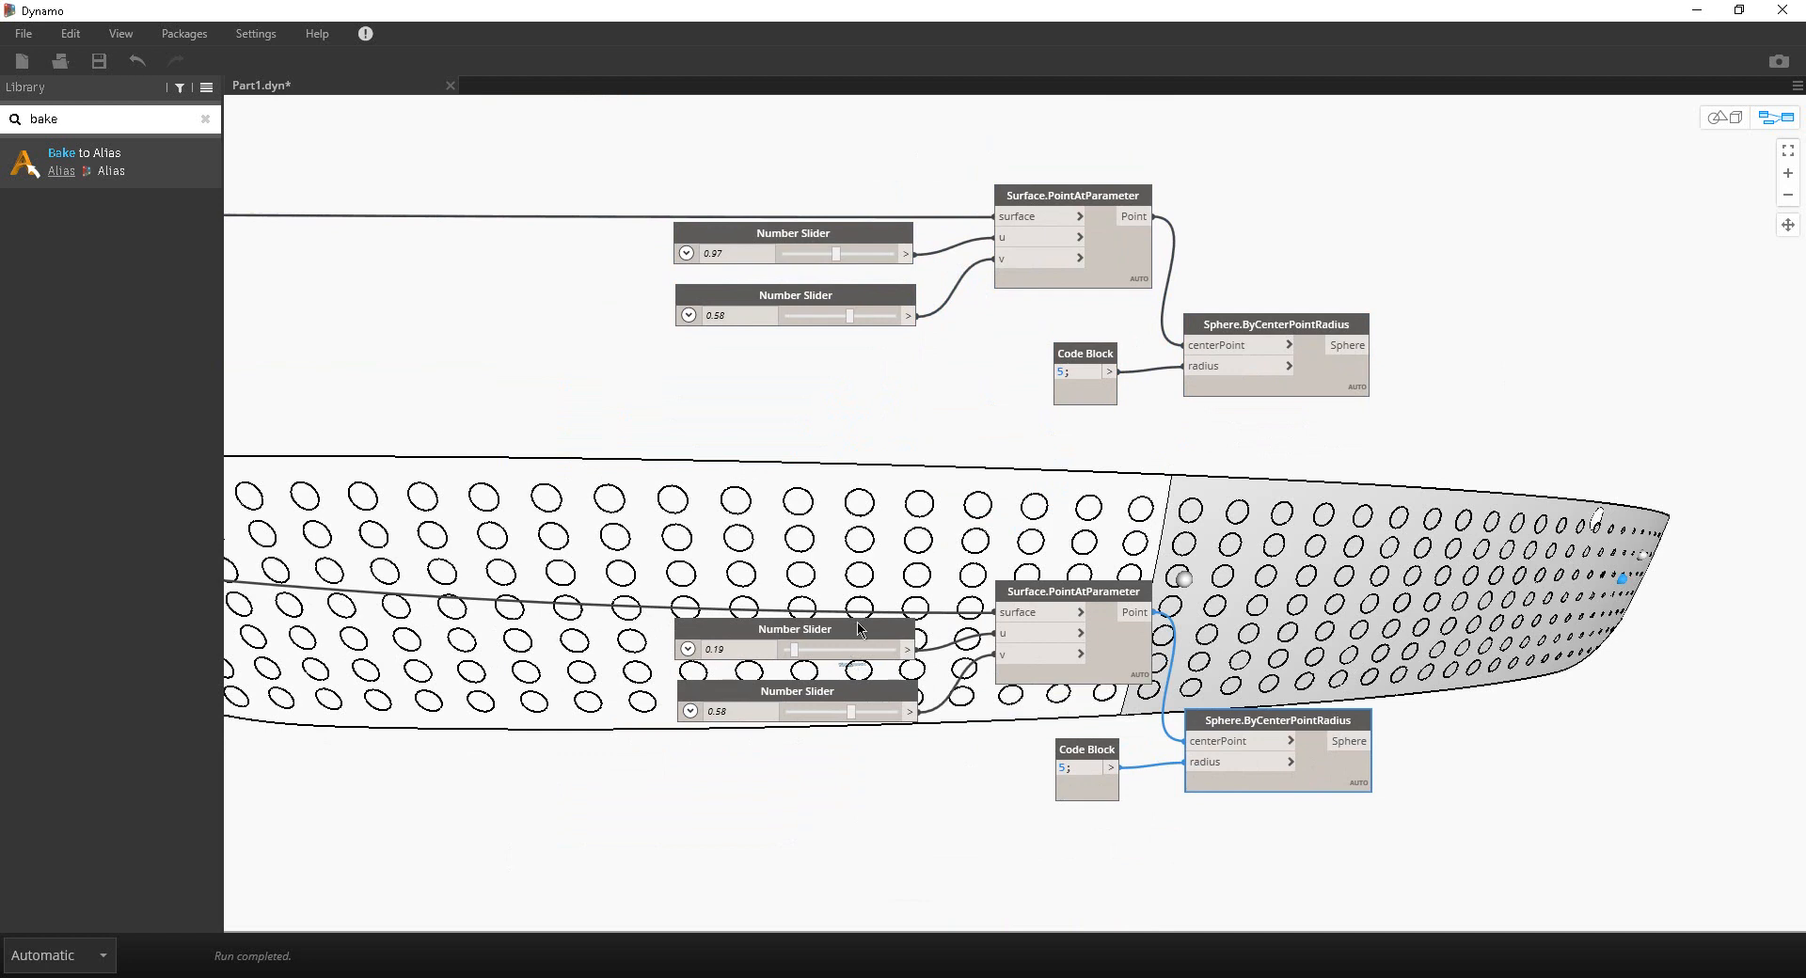
left_click_drag(794, 649, 872, 650)
left_click(1721, 118)
right_click_drag(1491, 302, 1210, 464)
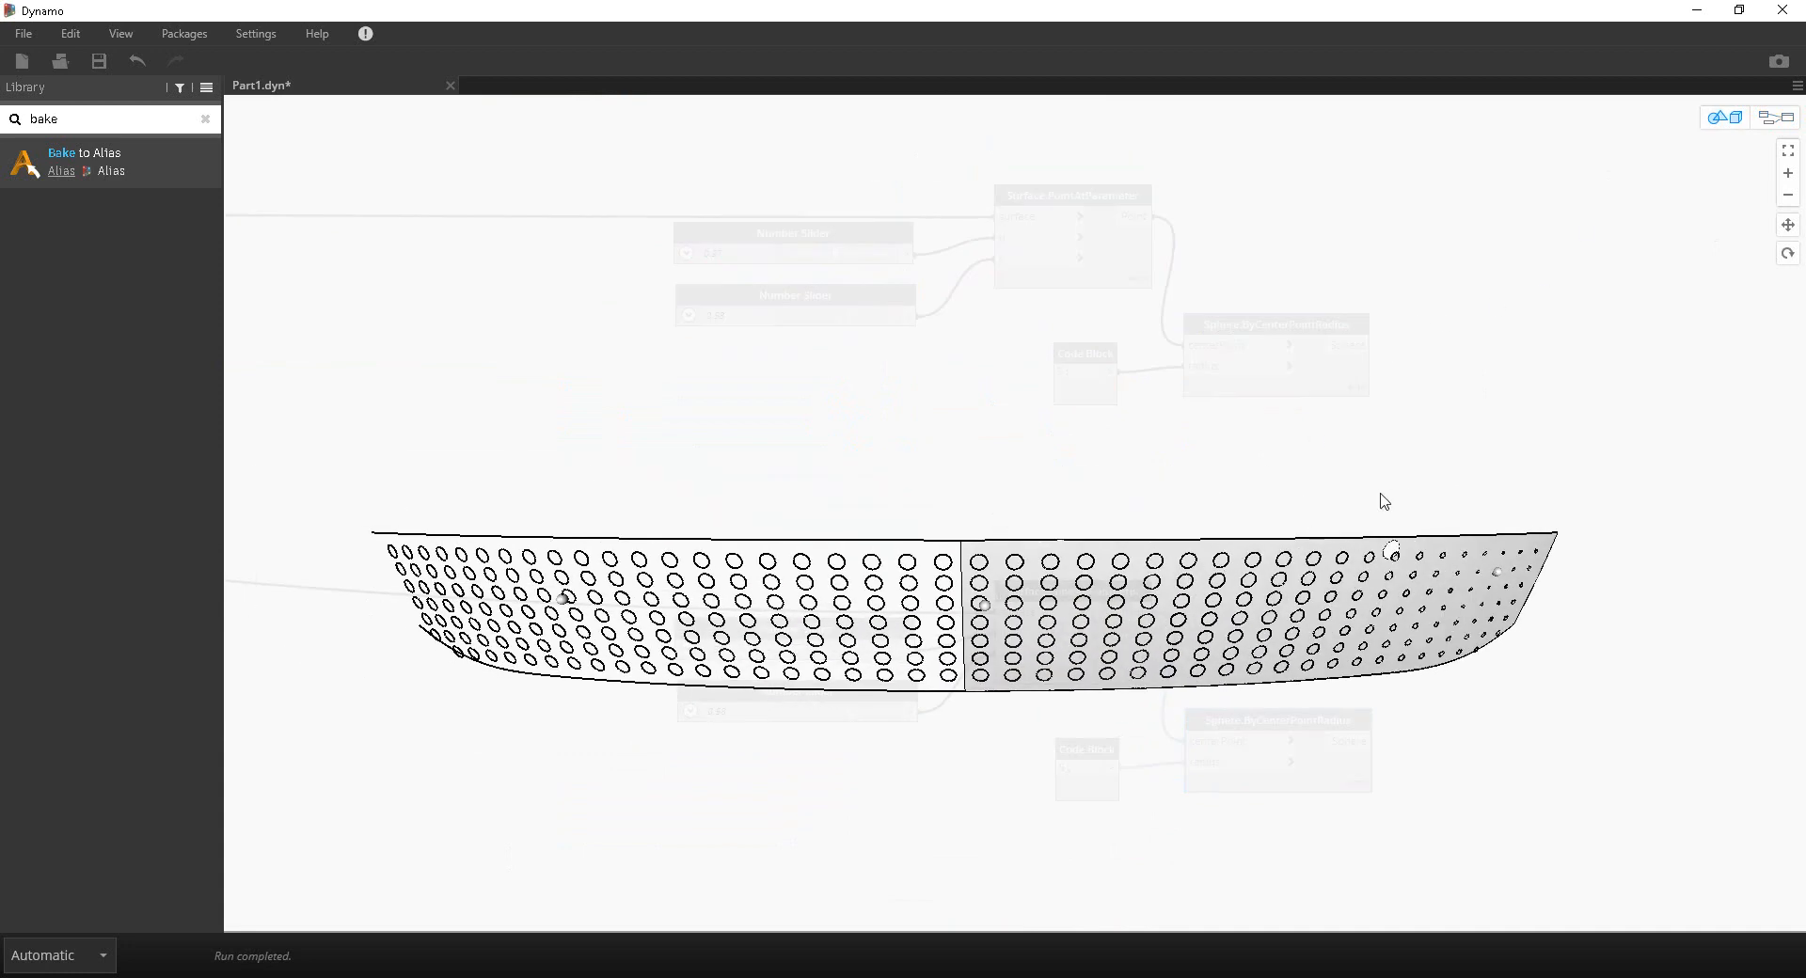
left_click(1776, 117)
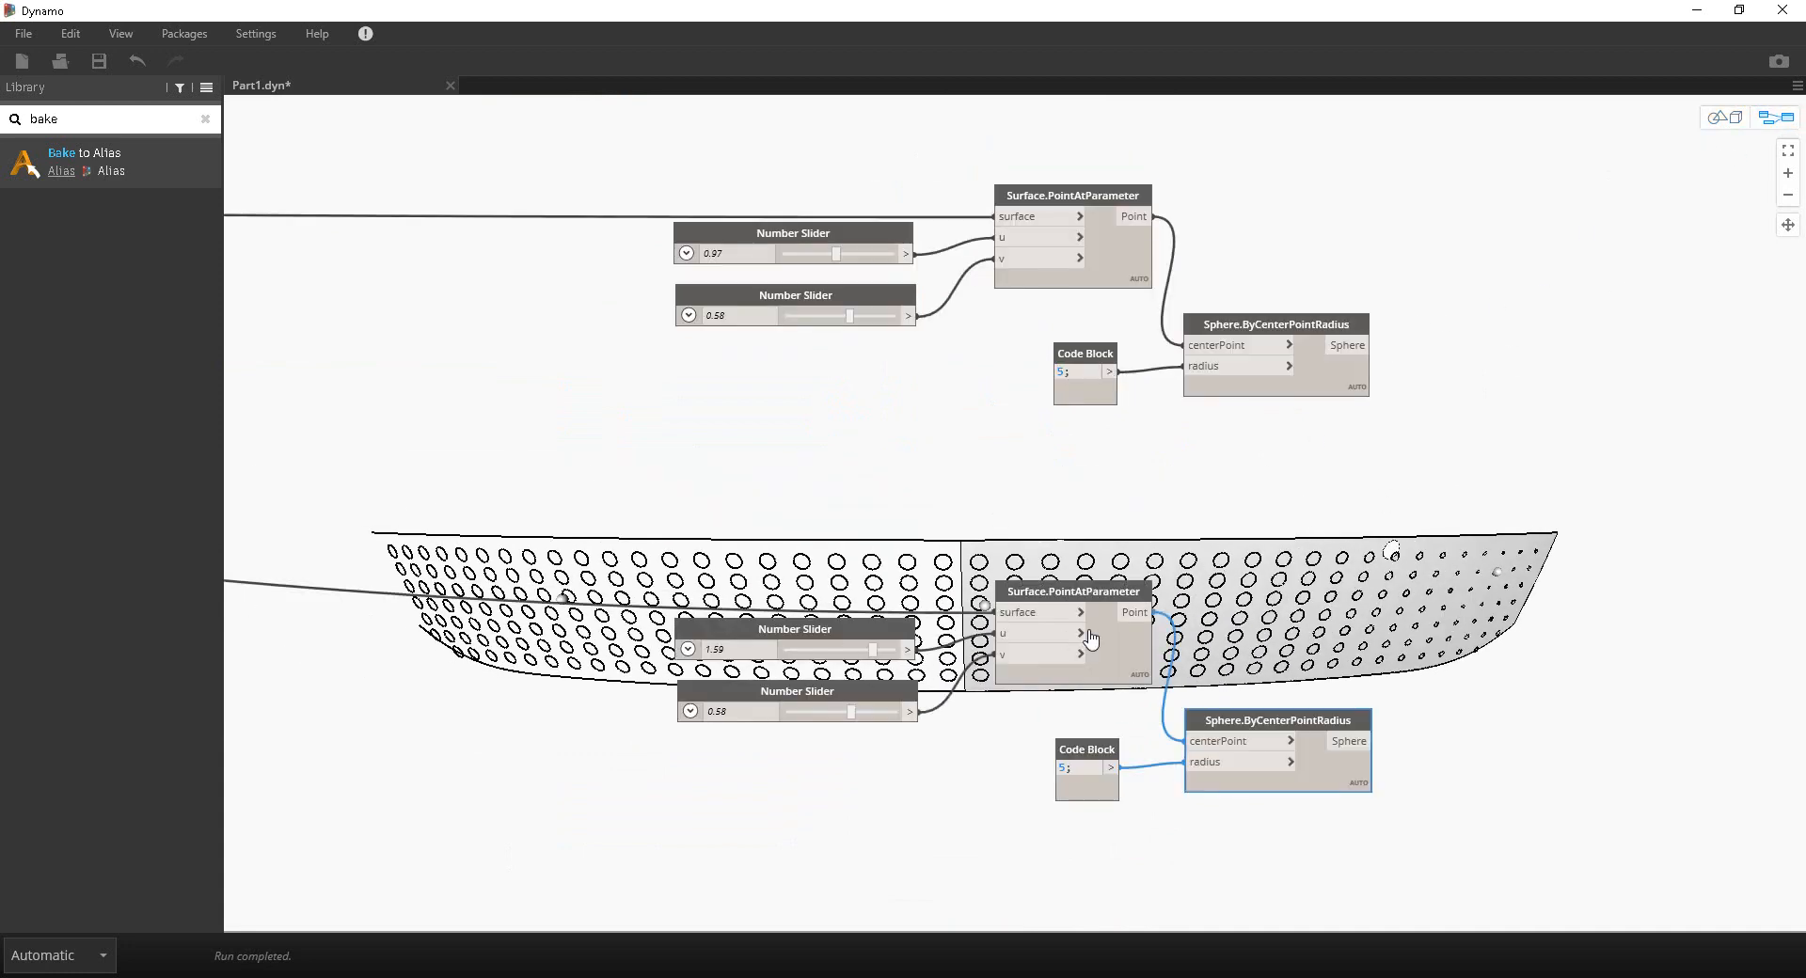
middle_click_drag(1062, 539, 991, 253)
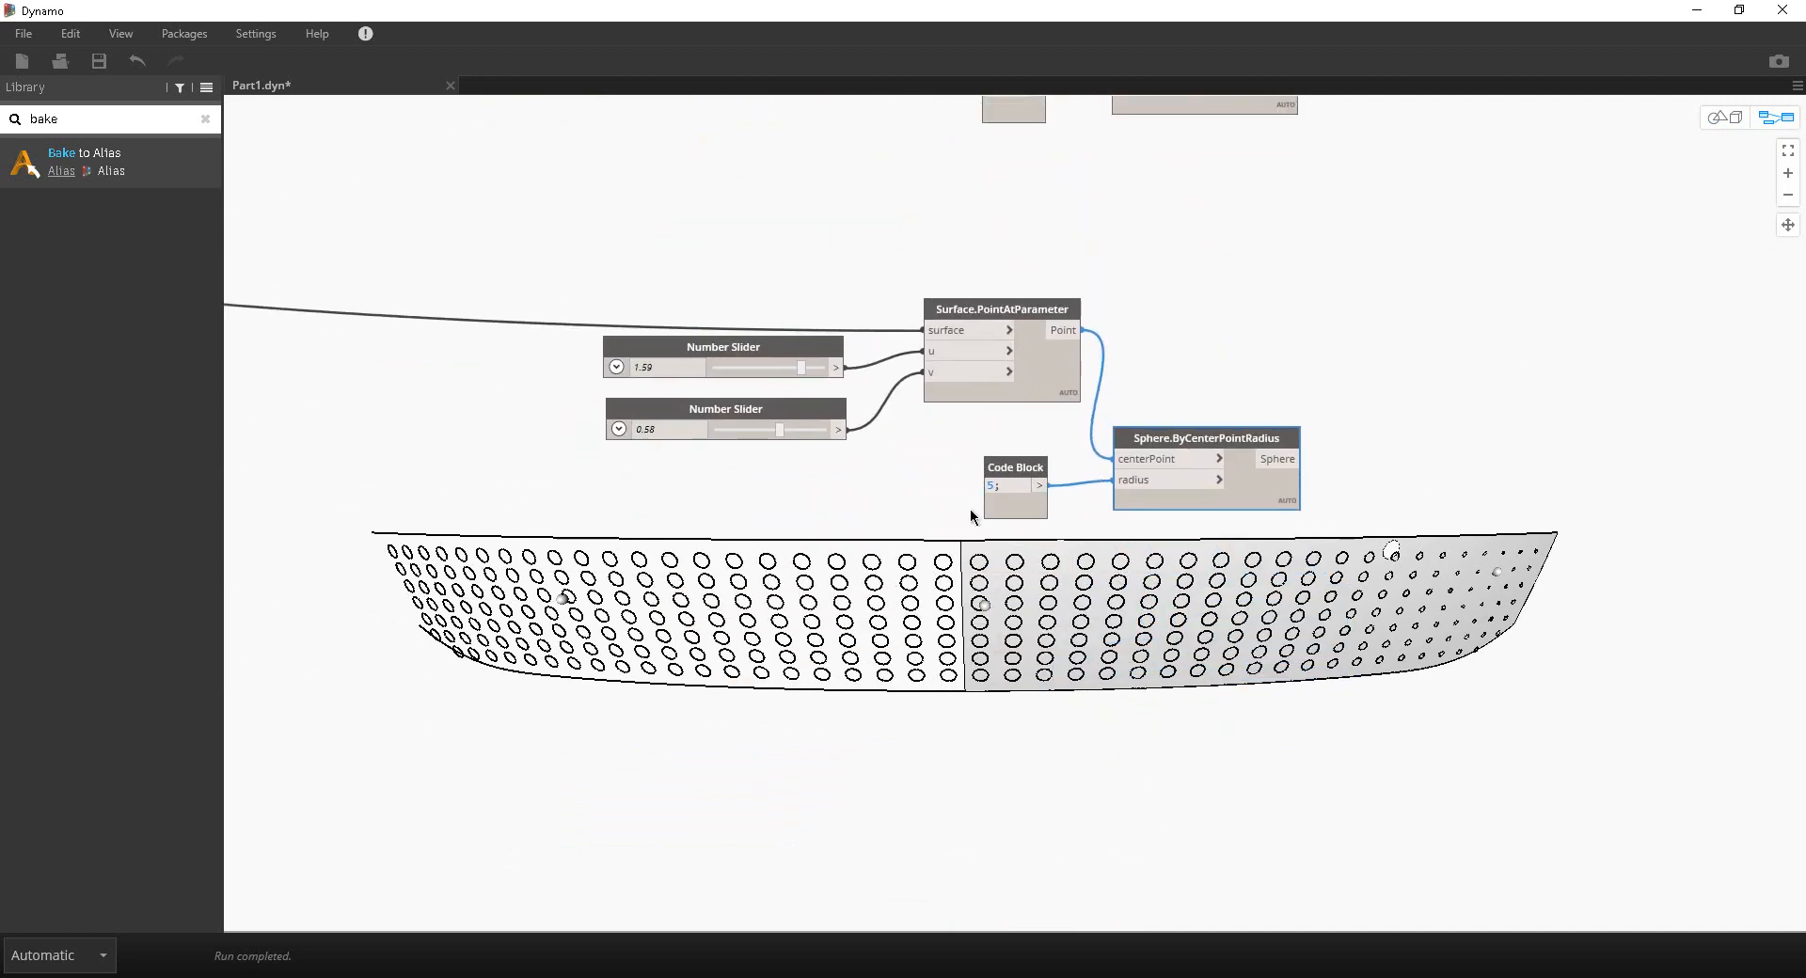
left_click_drag(779, 438, 753, 438)
left_click_drag(804, 367, 796, 375)
left_click(1190, 331)
Step: Move the distance, remap and downstream nodes away from the point groups to free up space in the graph
scroll(1392, 324, "down", 1)
middle_click_drag(1392, 324, 931, 649)
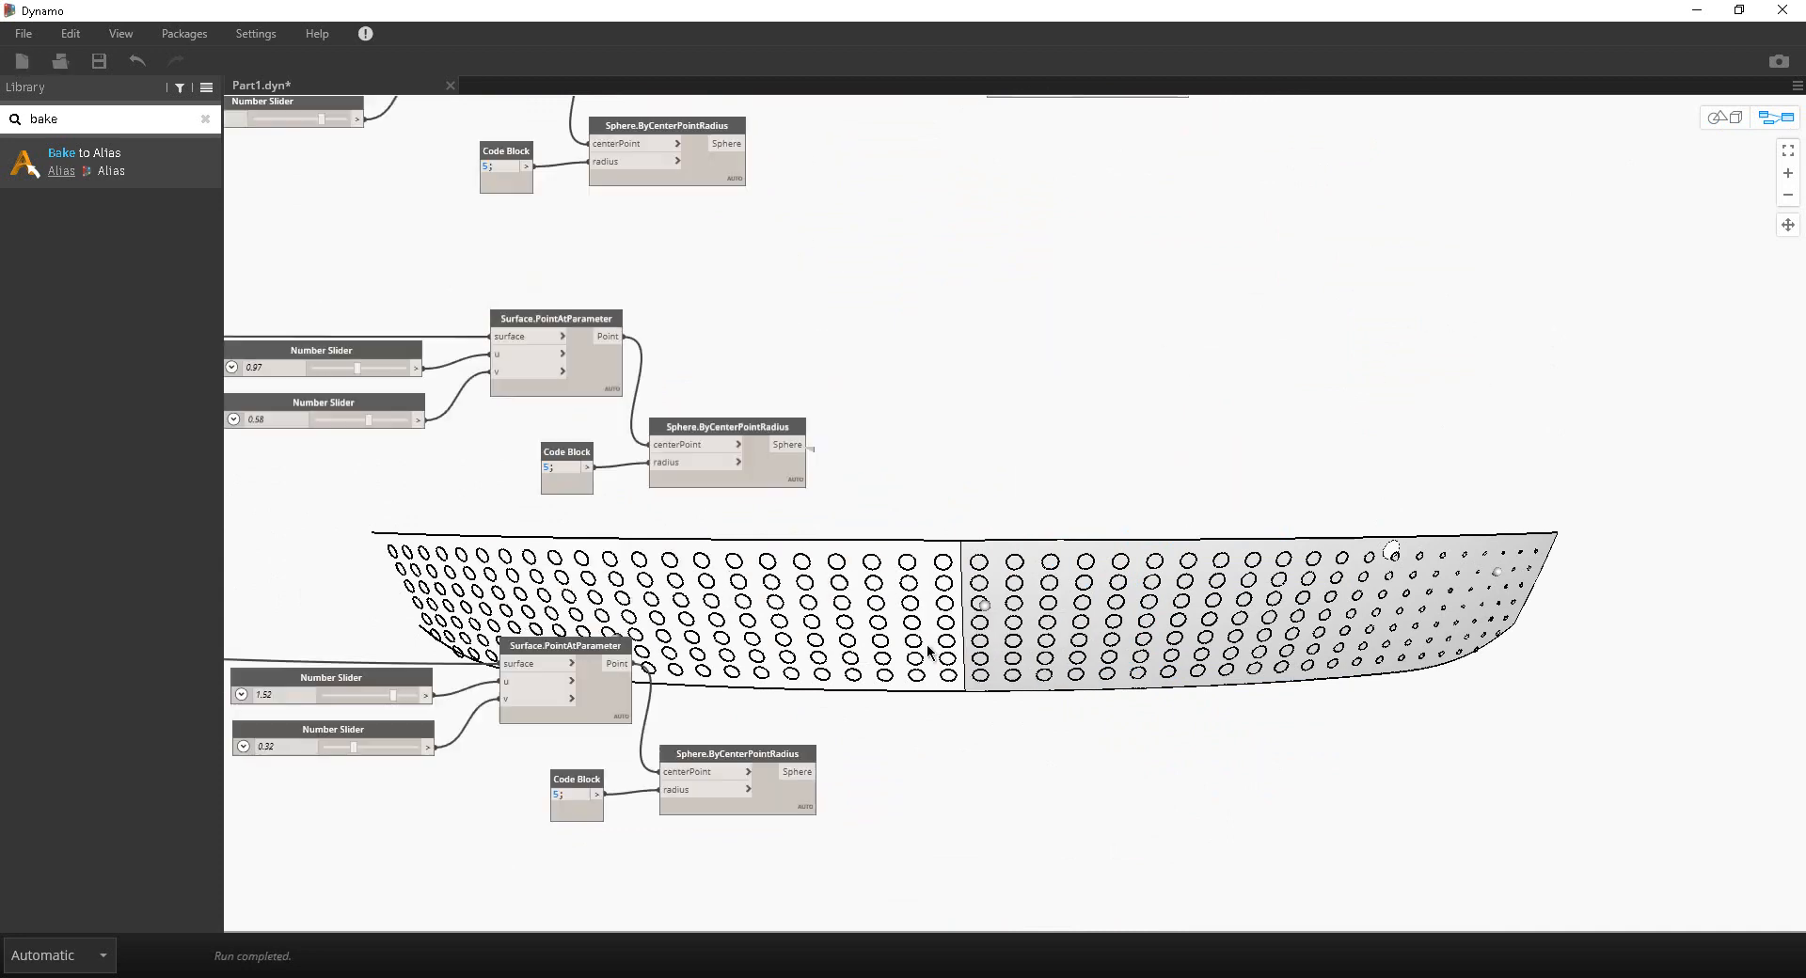
scroll(893, 498, "down", 2)
middle_click_drag(894, 498, 722, 634)
left_click(610, 390)
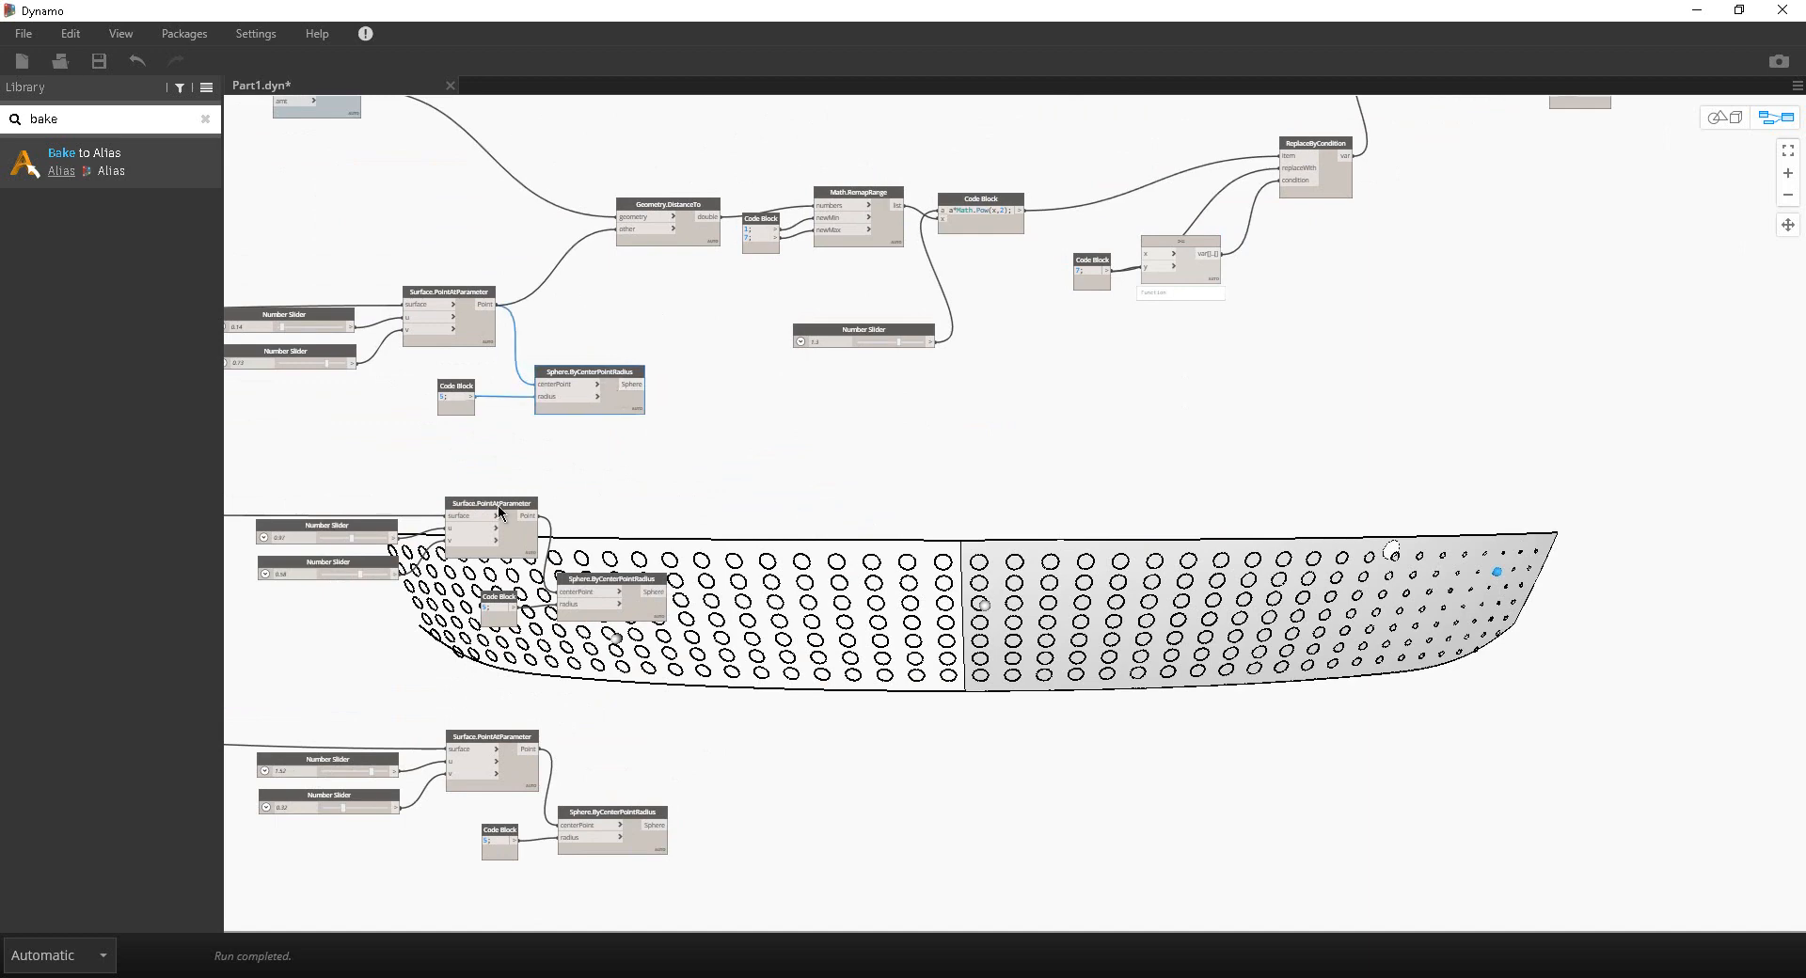
left_click_drag(515, 533, 506, 523)
middle_click_drag(1432, 300, 1241, 508)
left_click_drag(1575, 590, 576, 221)
left_click_drag(700, 428, 1072, 373)
Step: Duplicate the Geometry.DistanceTo node beside the middle group and connect that group's Point output to its other input
middle_click_drag(910, 432, 1218, 235)
scroll(754, 312, "up", 3)
left_click(815, 227)
middle_click_drag(814, 227, 884, 417)
left_click_drag(895, 404, 1065, 382)
key("ctrl+c")
key("ctrl+v")
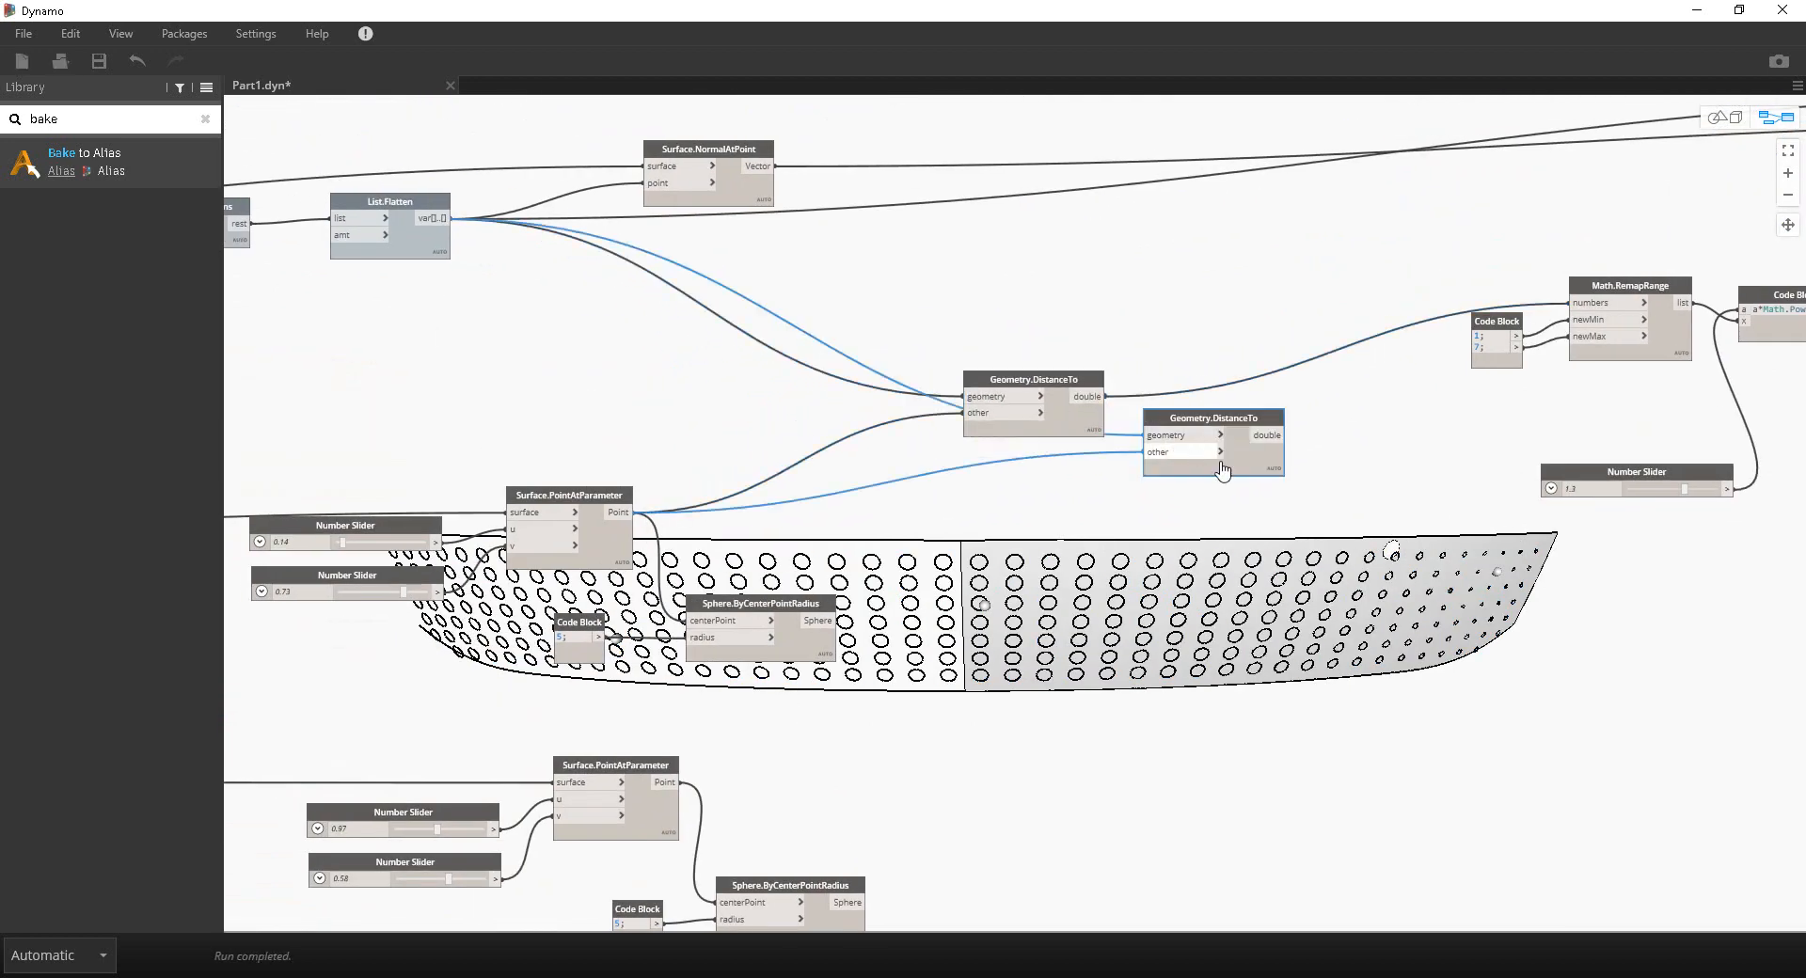
left_click_drag(1221, 470, 1050, 722)
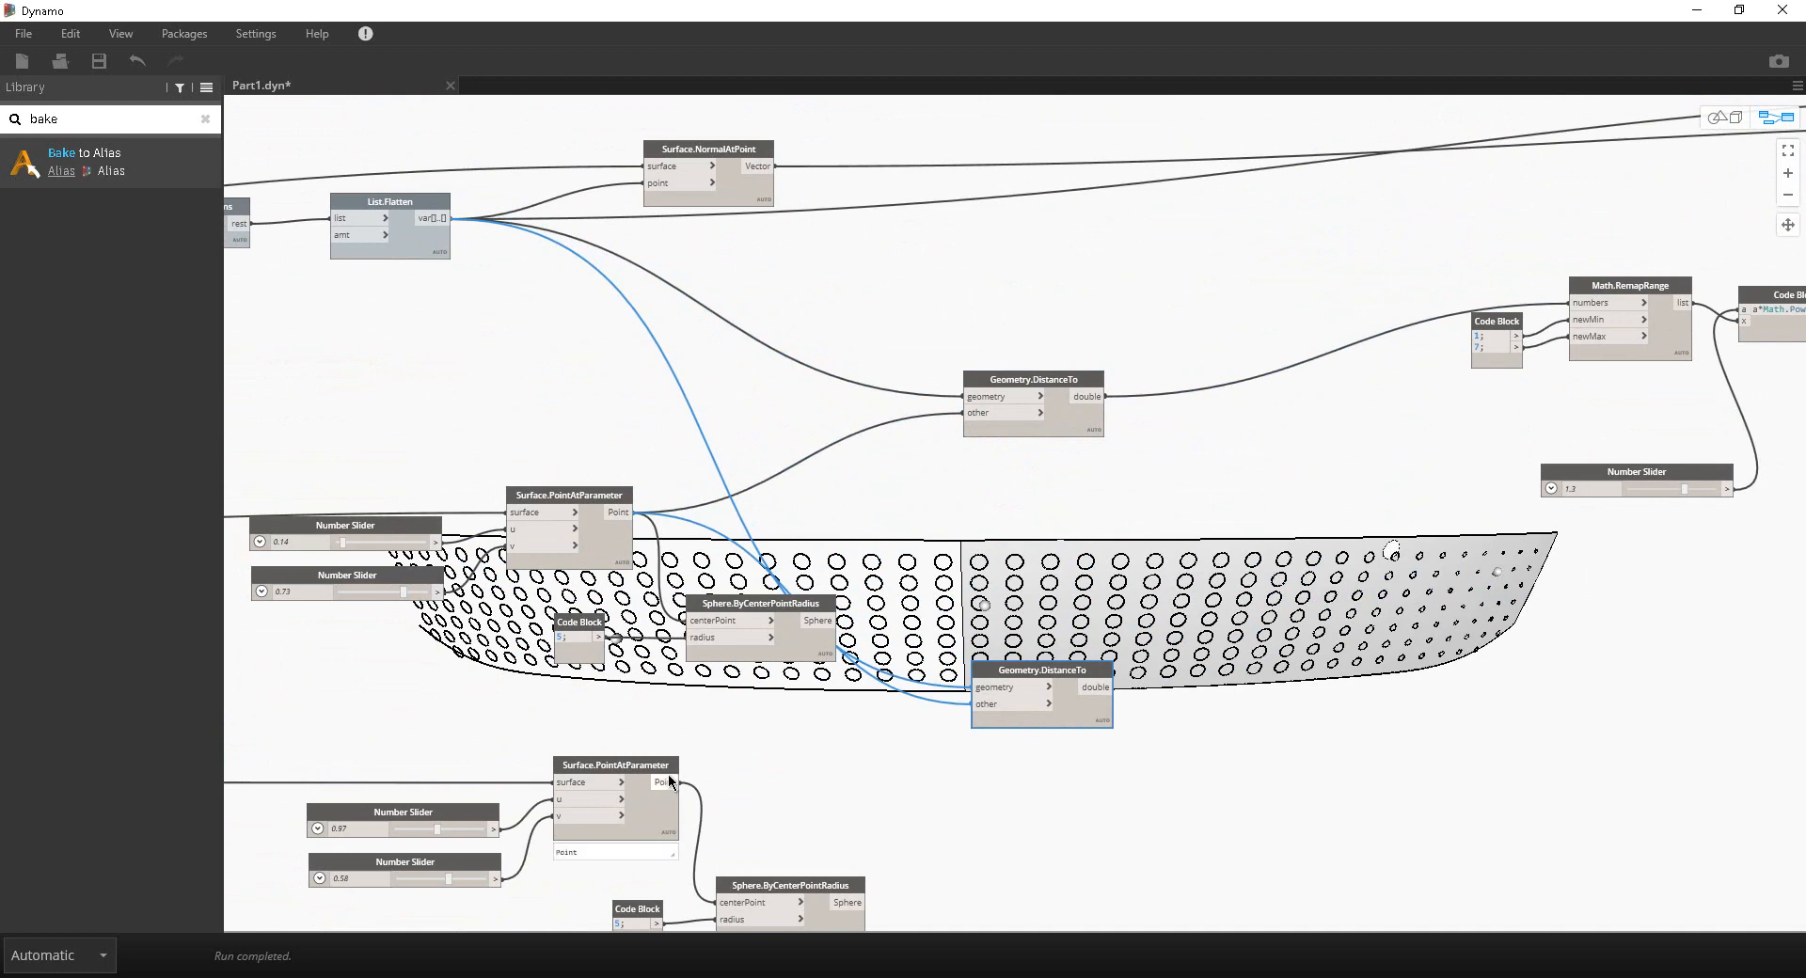
left_click_drag(669, 780, 974, 704)
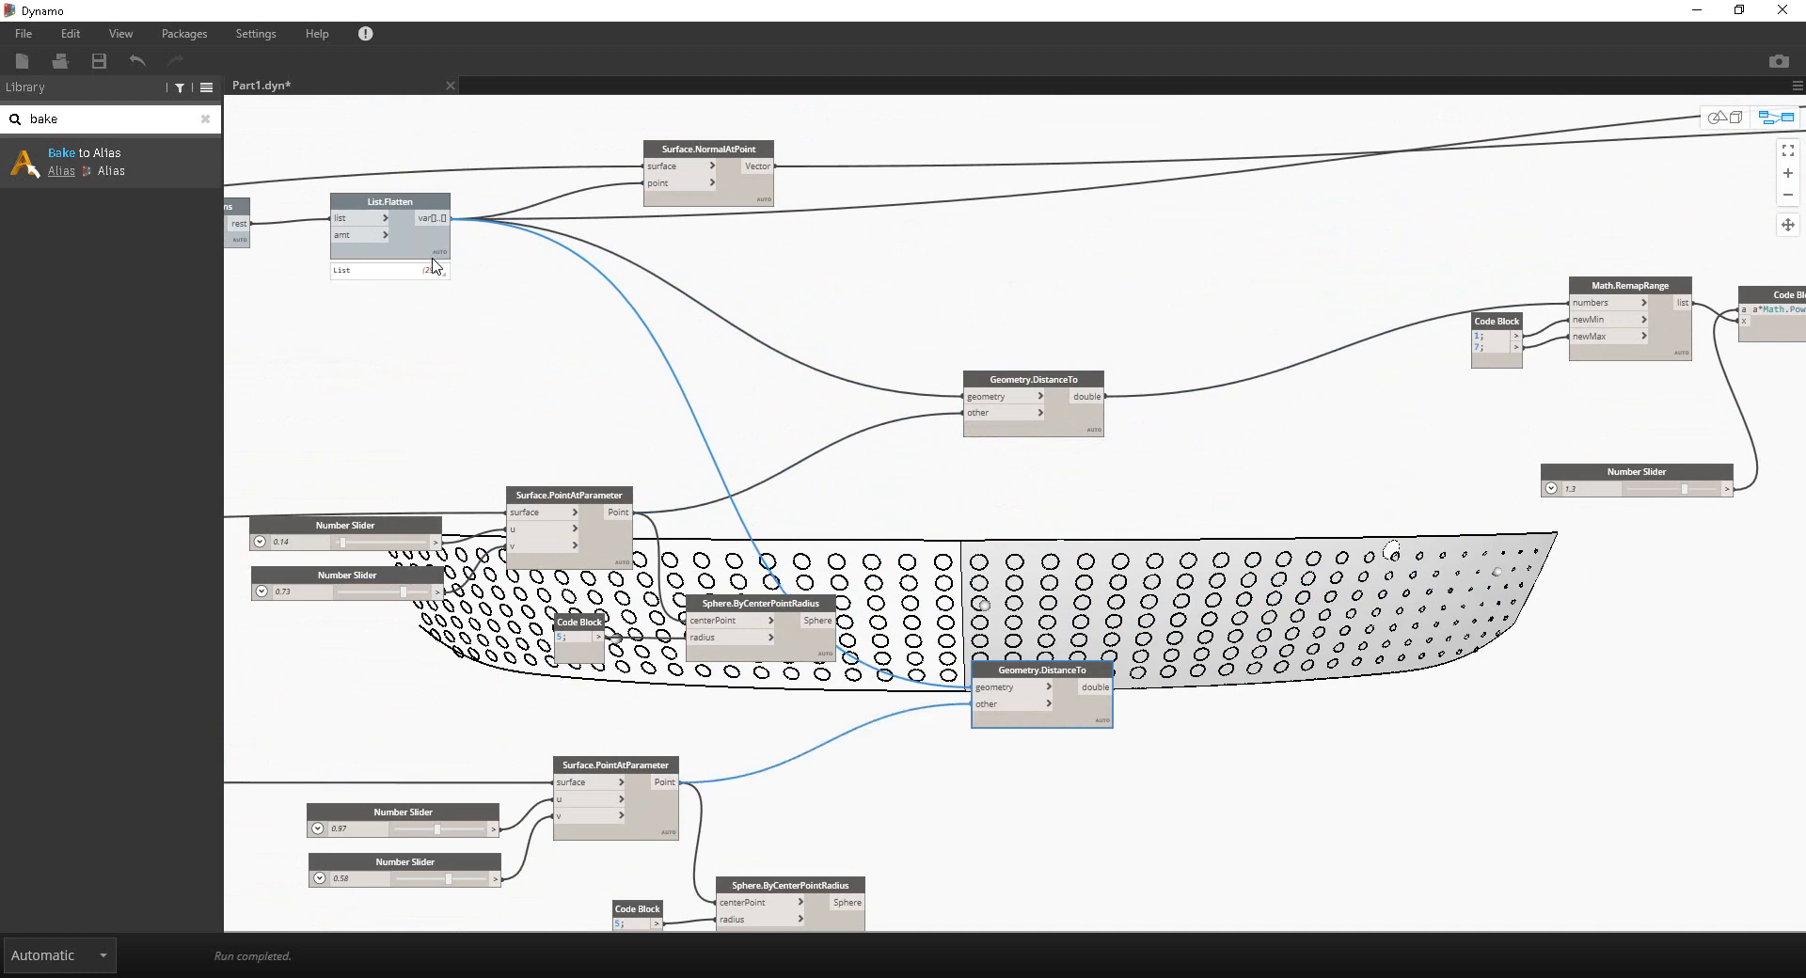
left_click(426, 239)
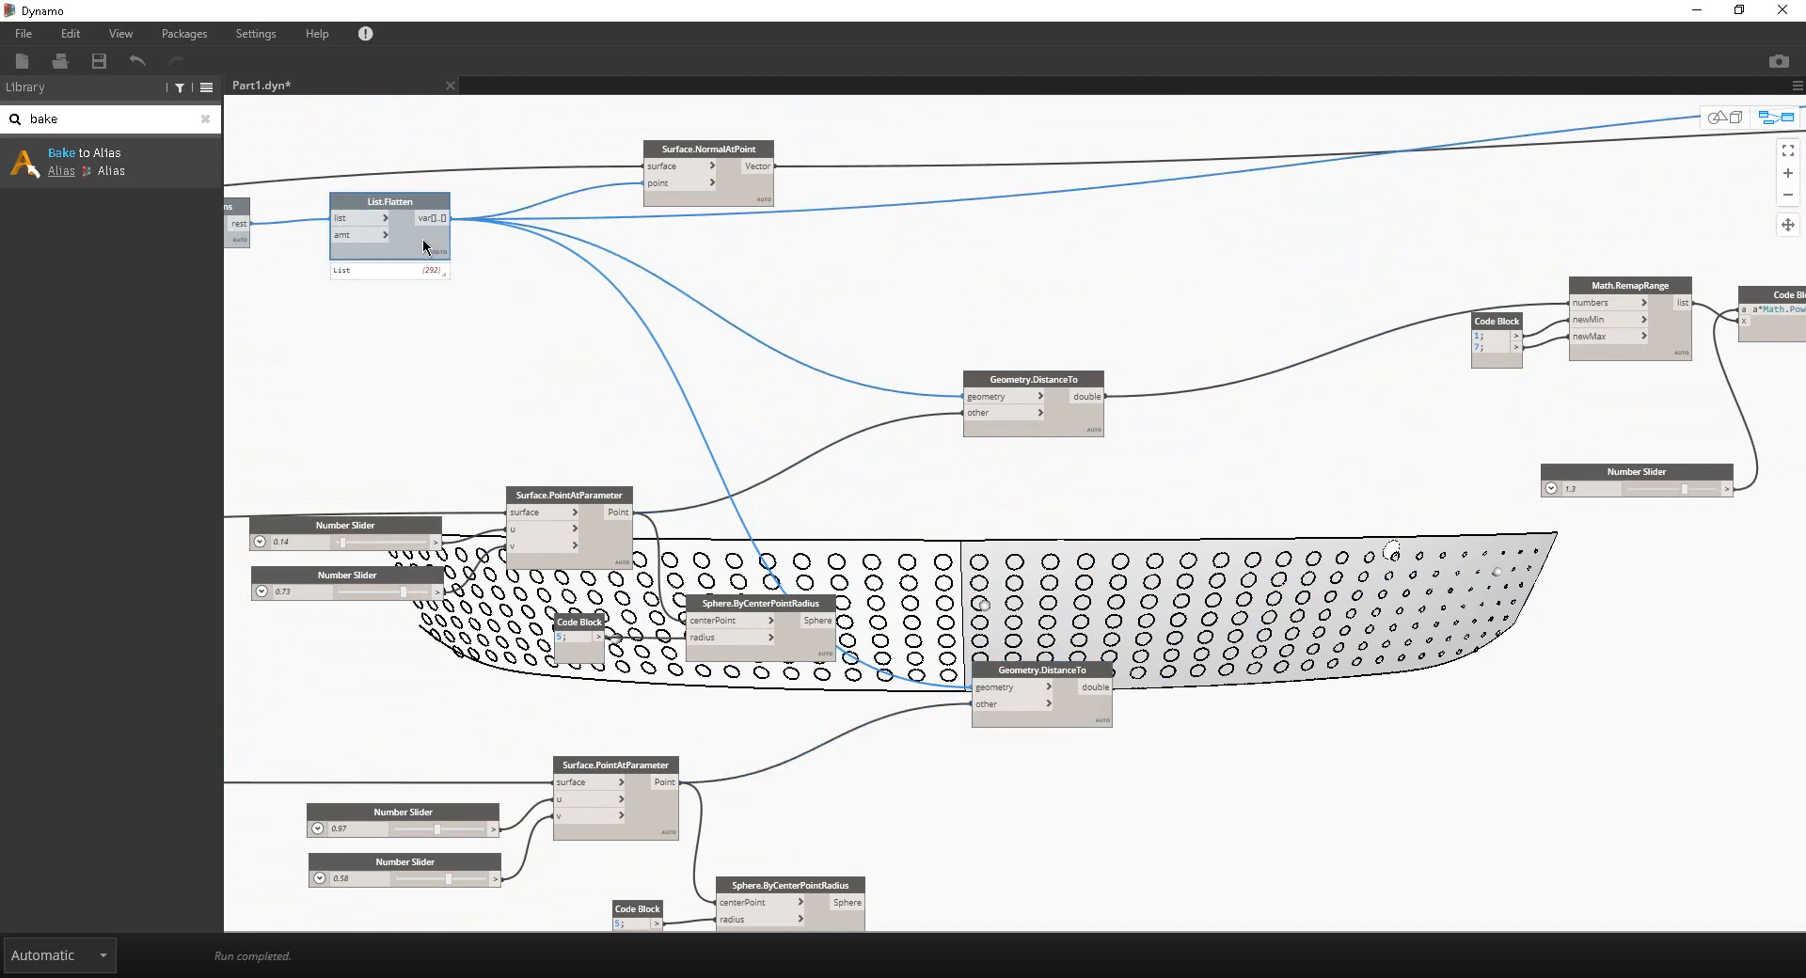
Step: Add another Geometry.DistanceTo copy beside the third group, connect that group's Point to its other input, and check the distance output
middle_click_drag(770, 618, 810, 232)
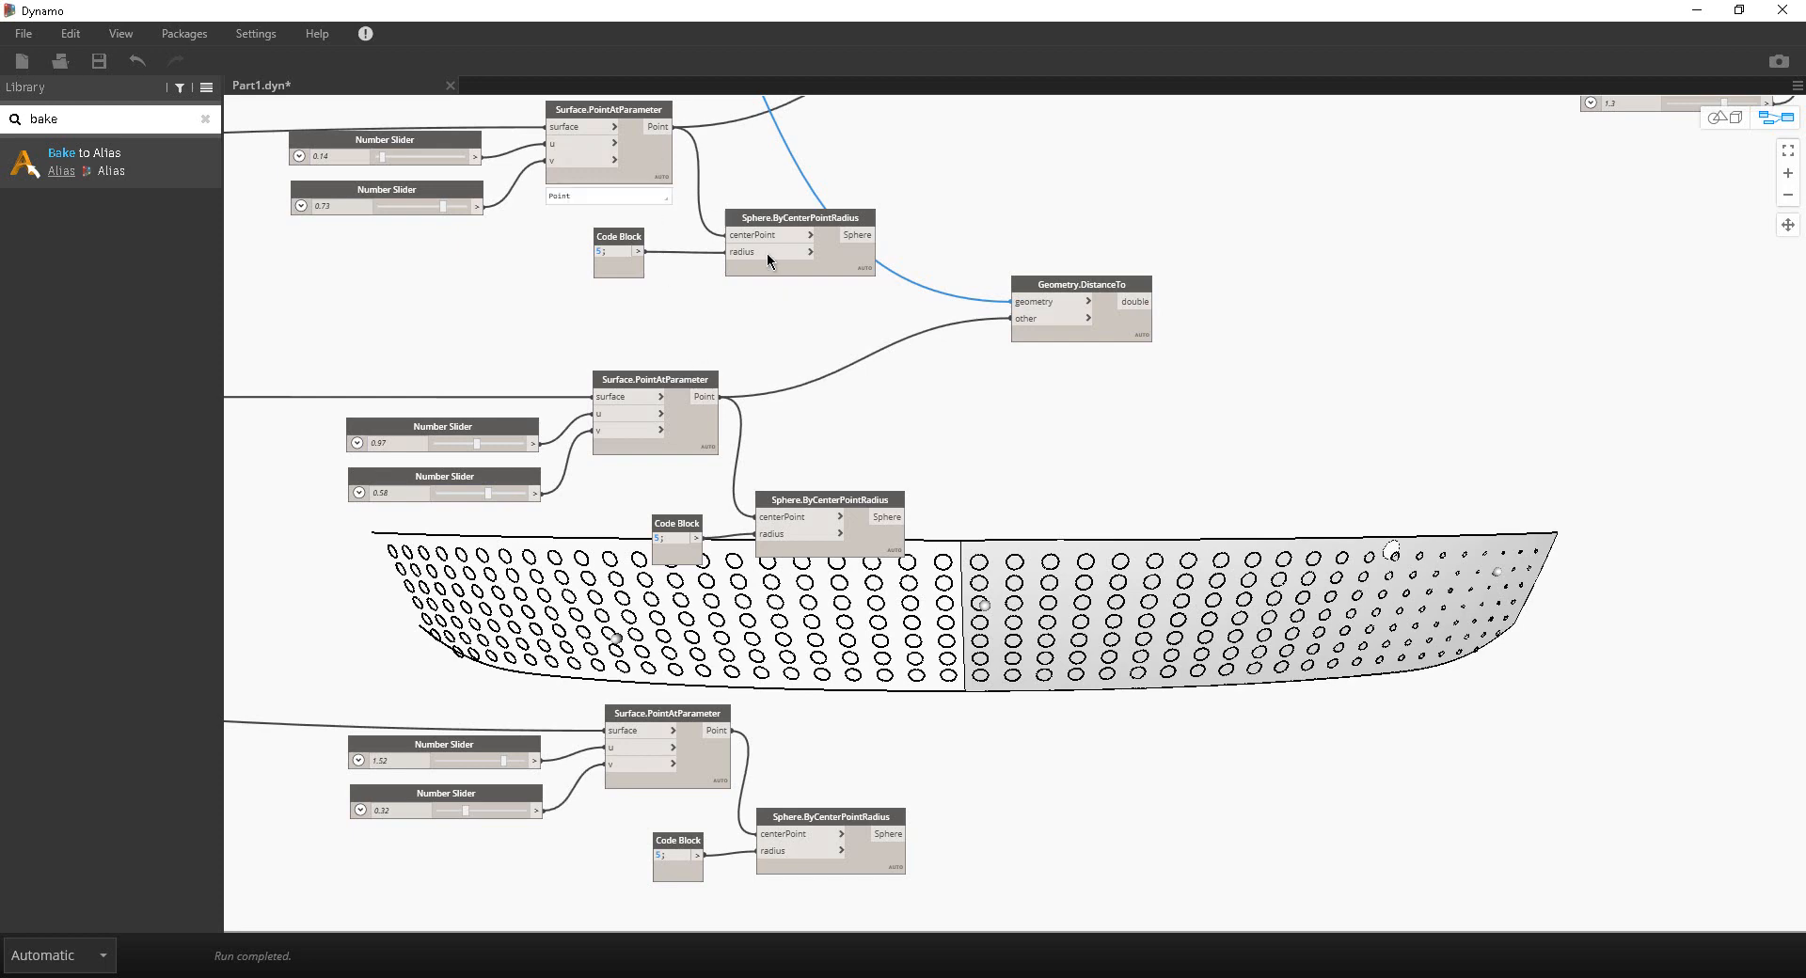
middle_click_drag(885, 338, 740, 447)
left_click(941, 146)
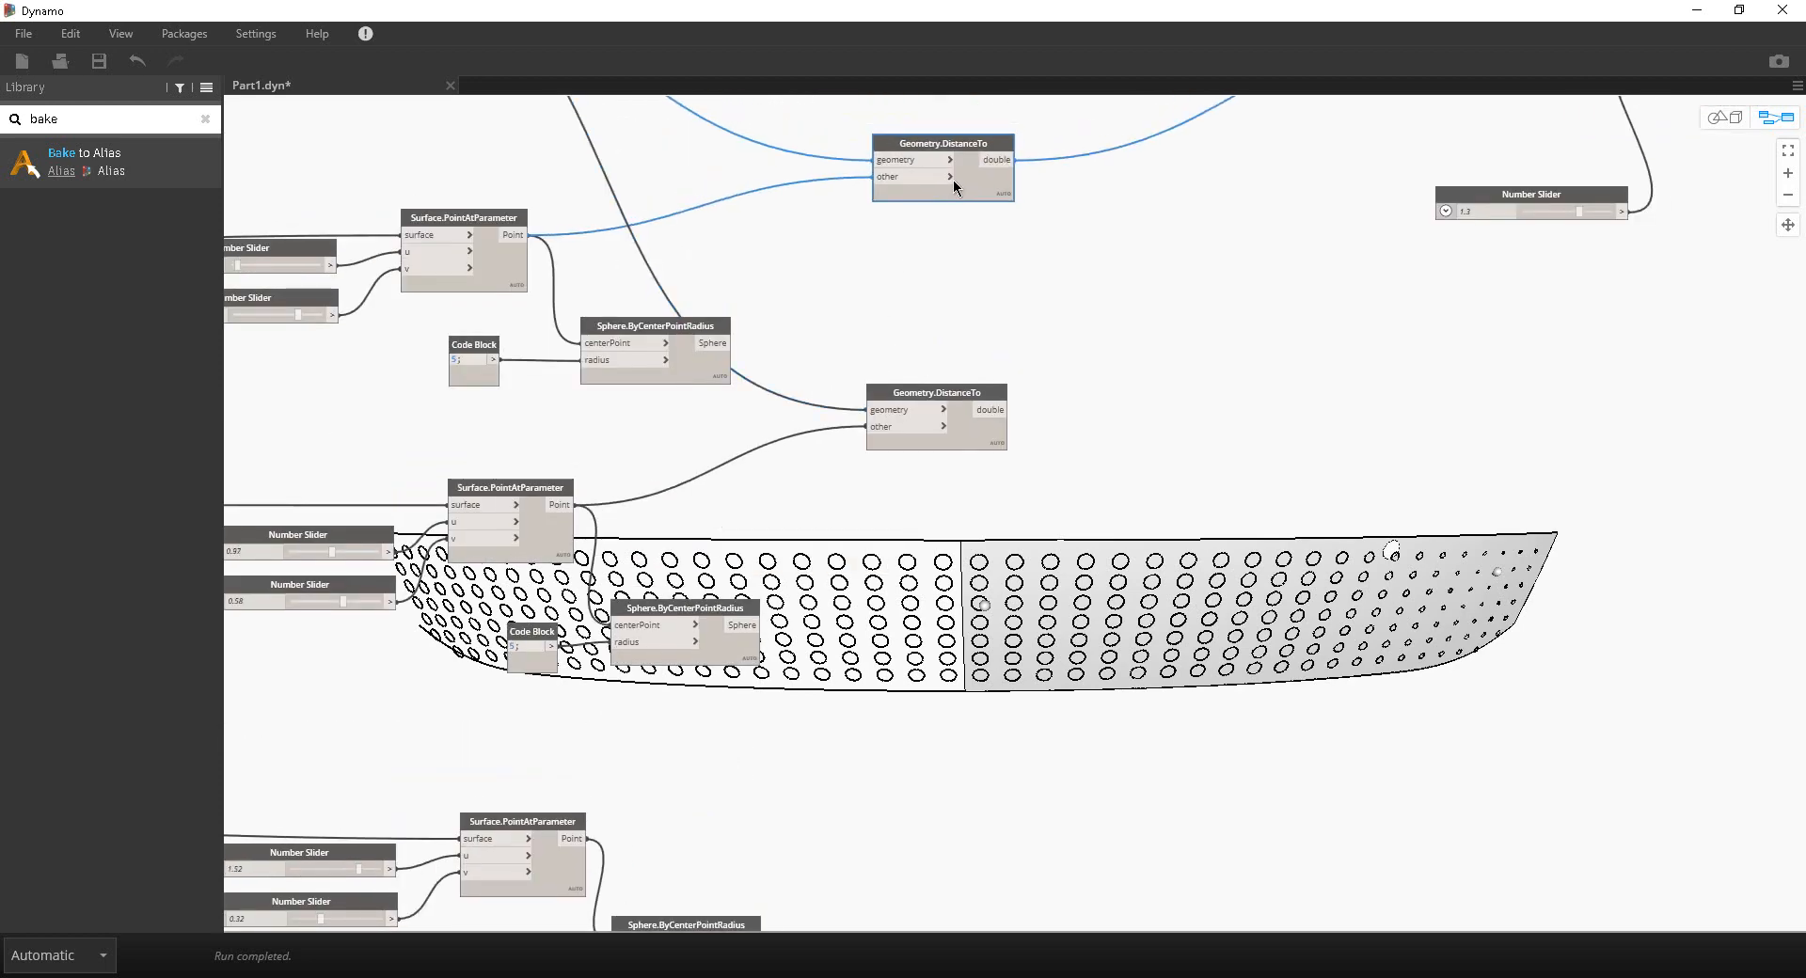
left_click(959, 443)
key("ctrl+c")
key("ctrl+v")
left_click_drag(1098, 444, 961, 765)
middle_click_drag(971, 729, 1063, 437)
middle_click_drag(868, 568, 803, 674)
left_click(590, 685)
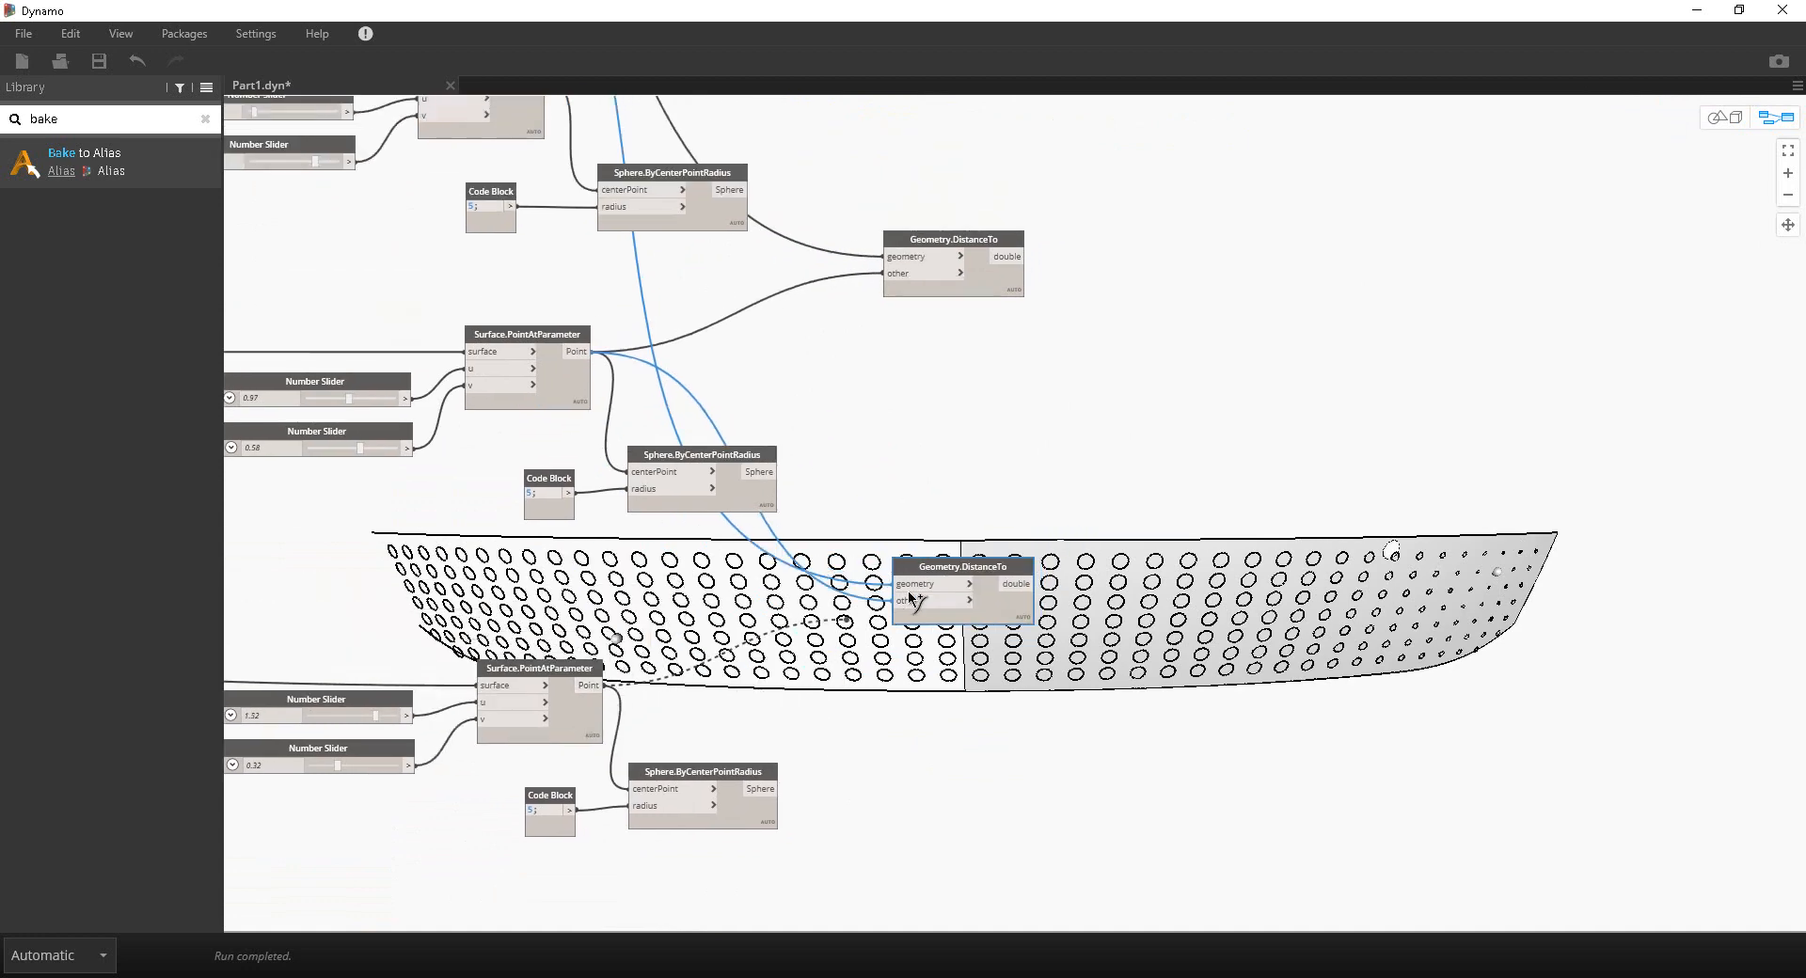
left_click(910, 599)
middle_click_drag(910, 598, 686, 754)
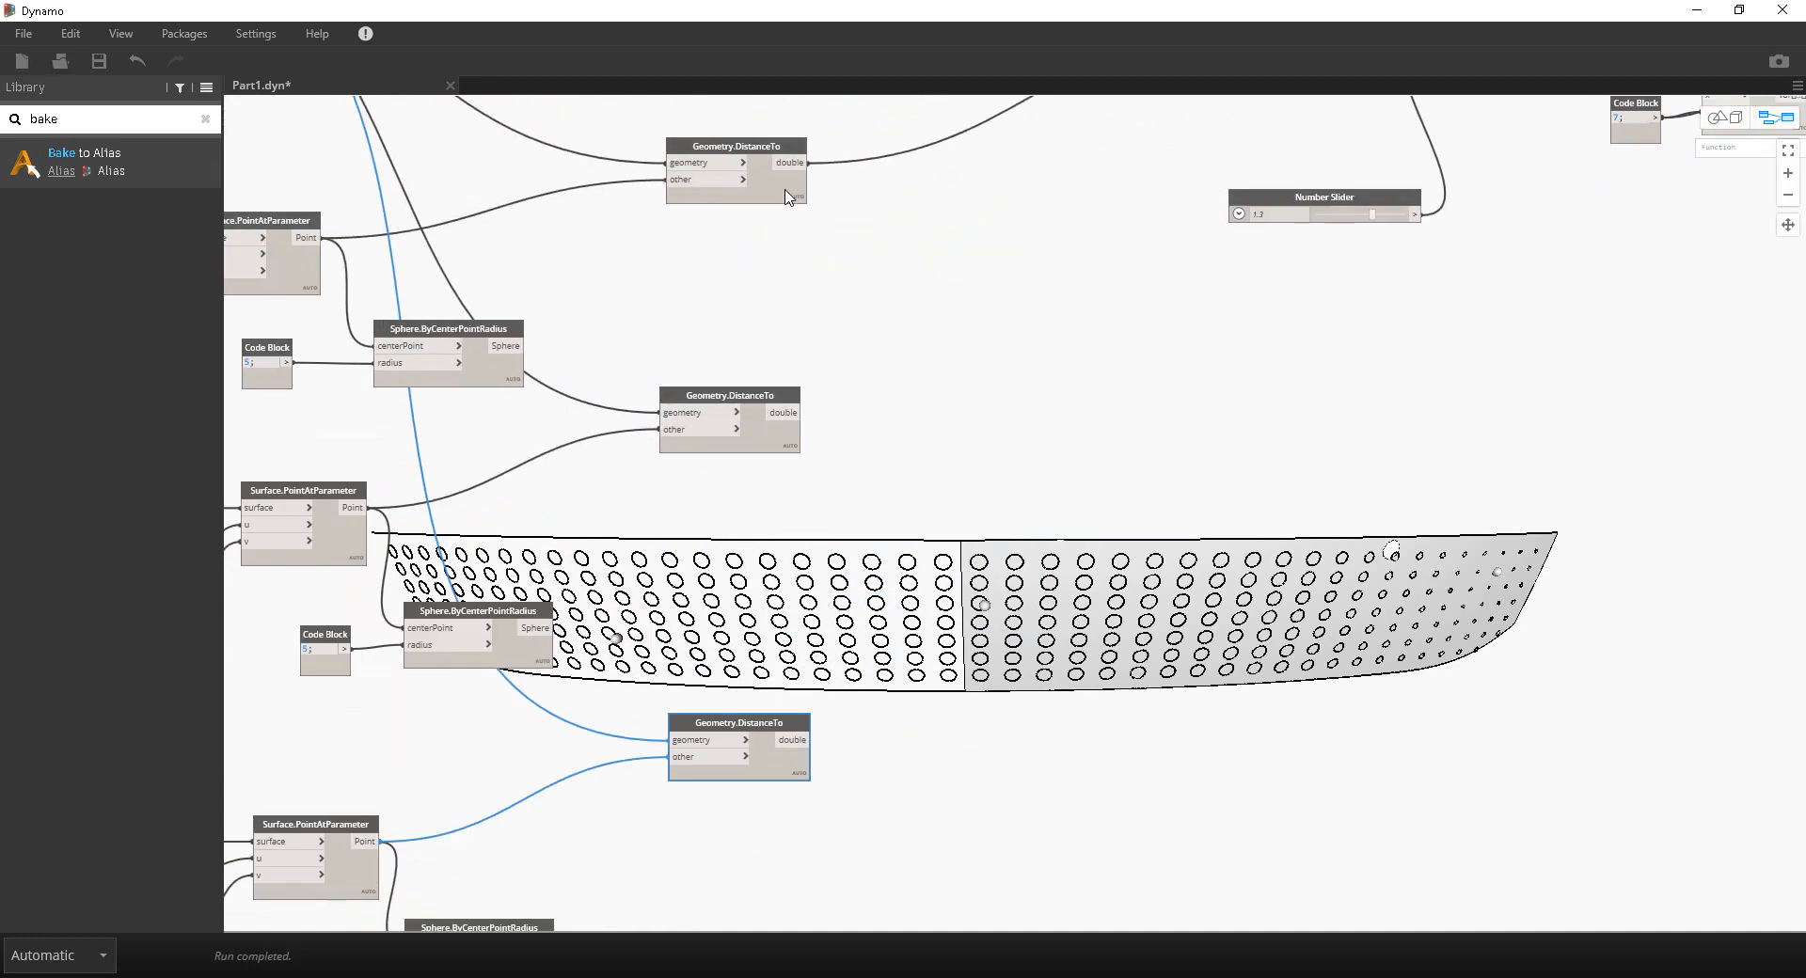
mouse_move(775, 443)
mouse_move(799, 770)
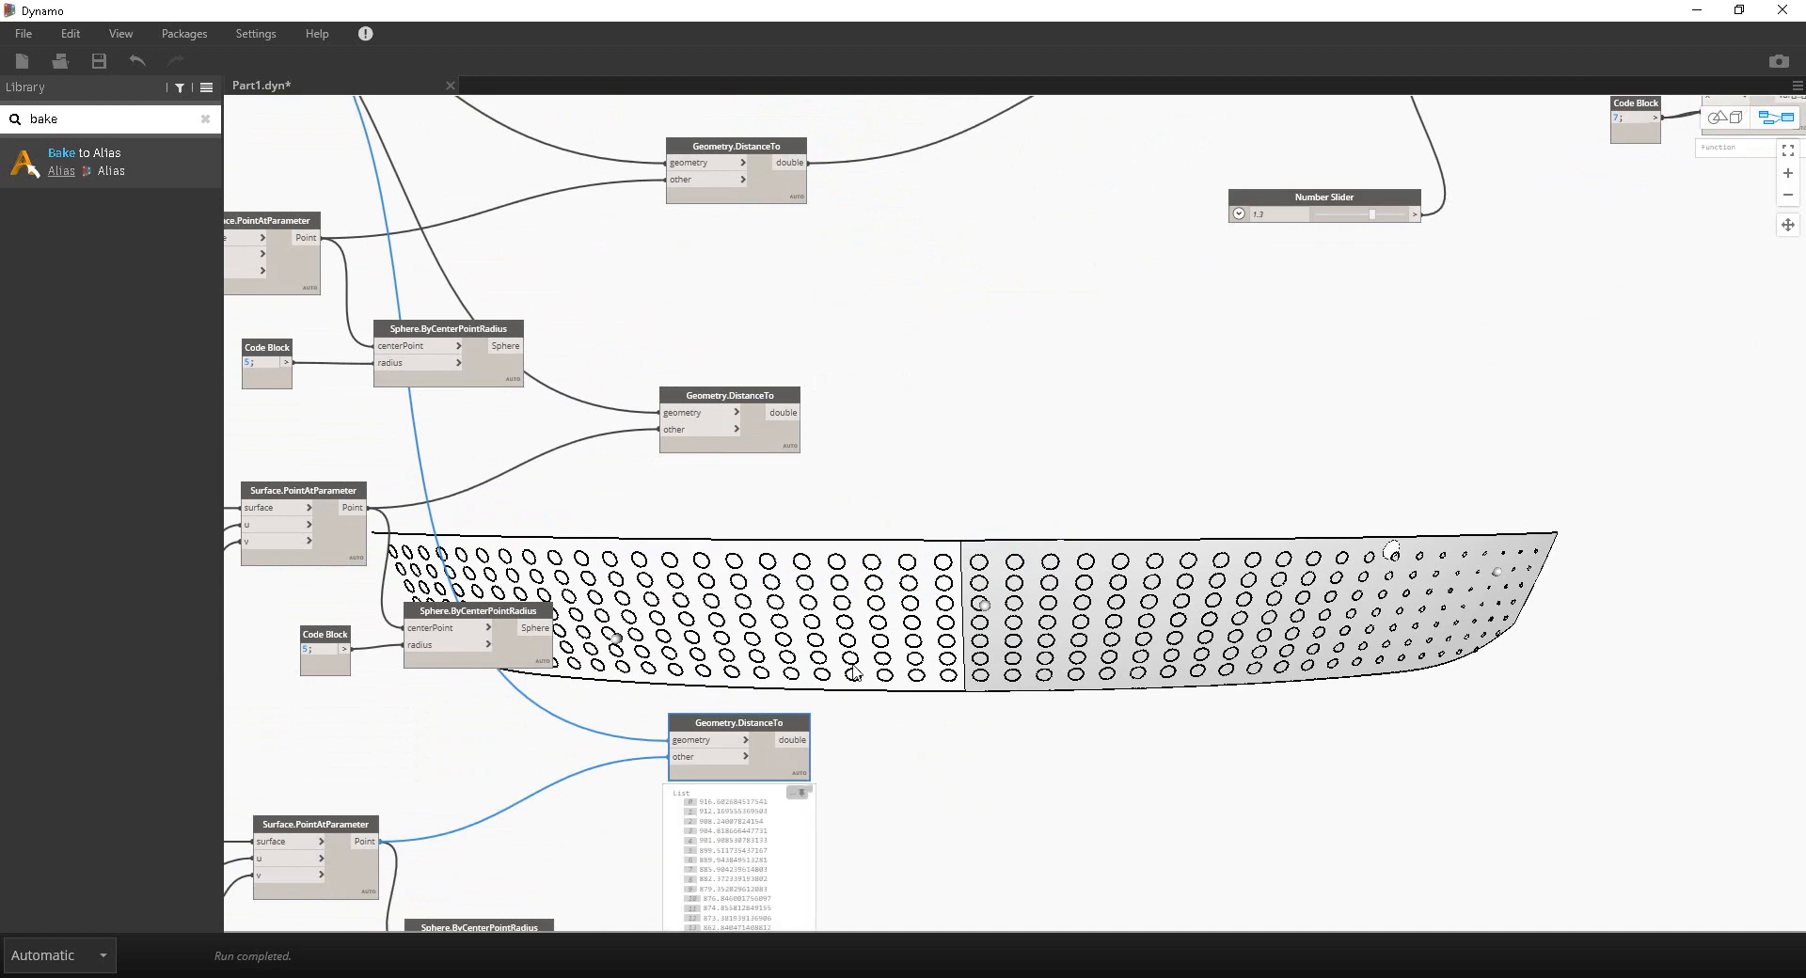
Step: Move the remap and downstream nodes farther from the three DistanceTo nodes and nudge the middle DistanceTo node into place
middle_click_drag(1052, 329, 722, 518)
scroll(723, 518, "down", 2)
left_click_drag(1588, 417, 758, 109)
left_click_drag(956, 332, 1282, 311)
middle_click_drag(685, 550, 769, 246)
scroll(770, 246, "up", 2)
middle_click_drag(621, 306, 689, 477)
scroll(690, 477, "up", 2)
left_click_drag(586, 442, 593, 466)
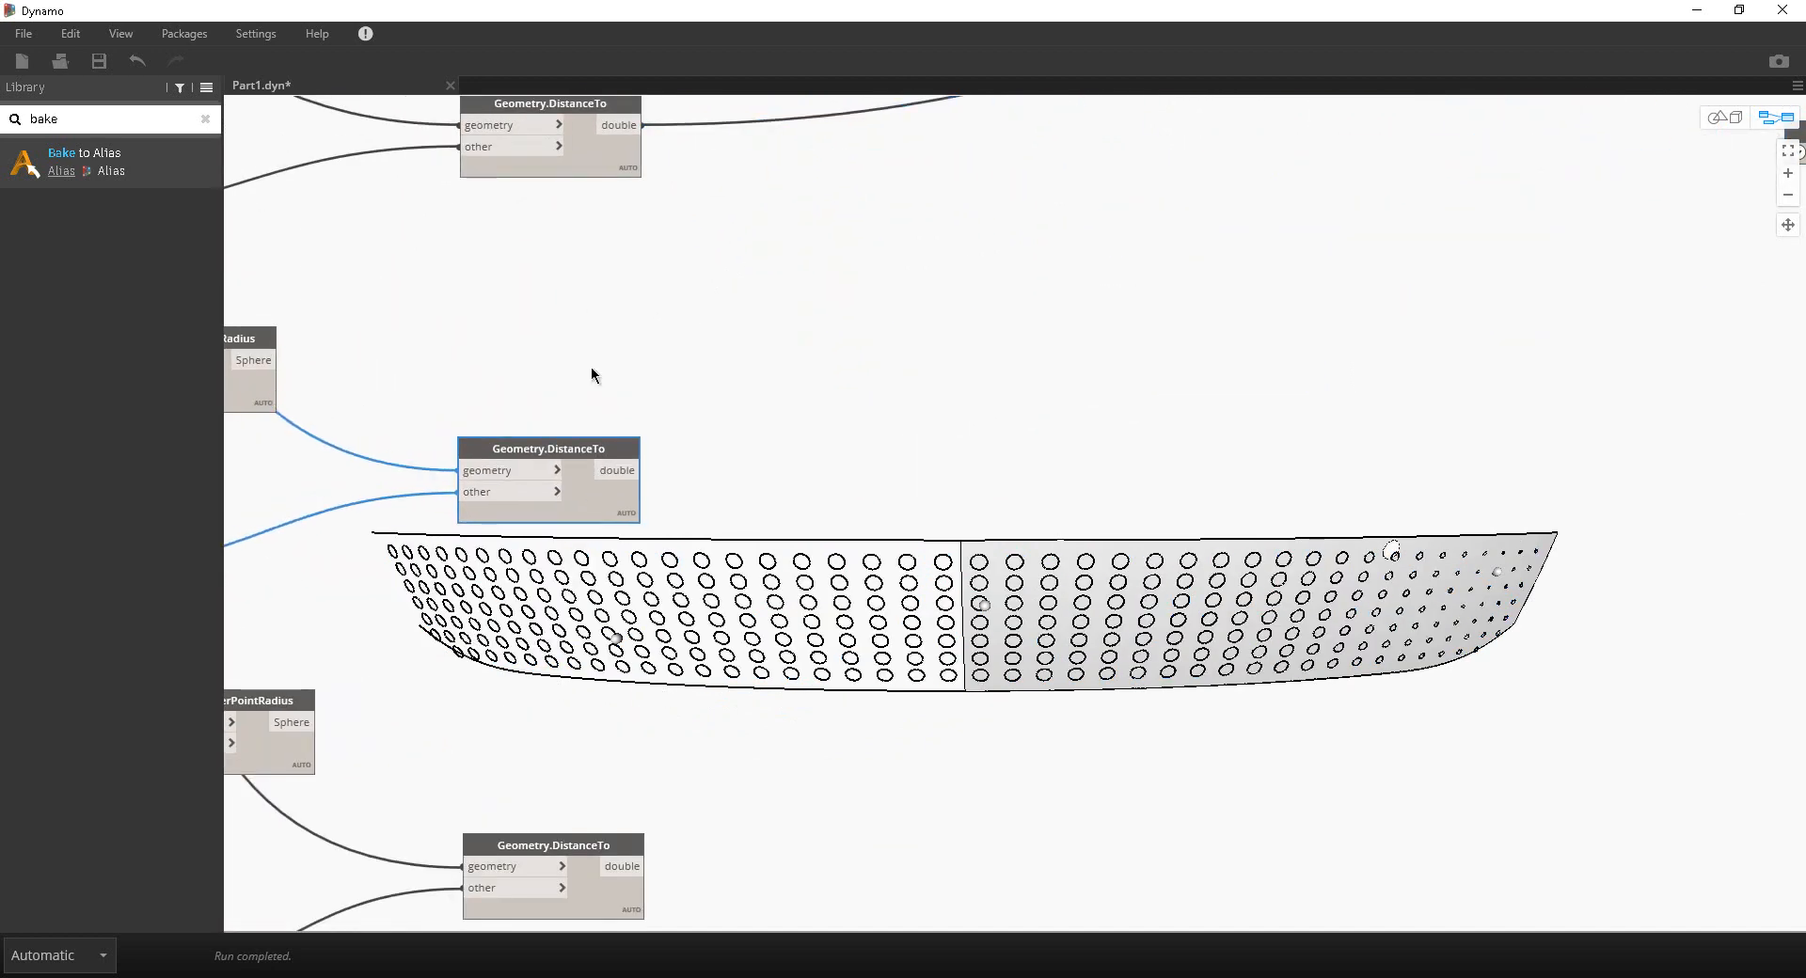
Step: Find the List Create node by searching the library for "create", place it beside the DistanceTo nodes, and give it three item inputs
double_click(54, 122)
type("create")
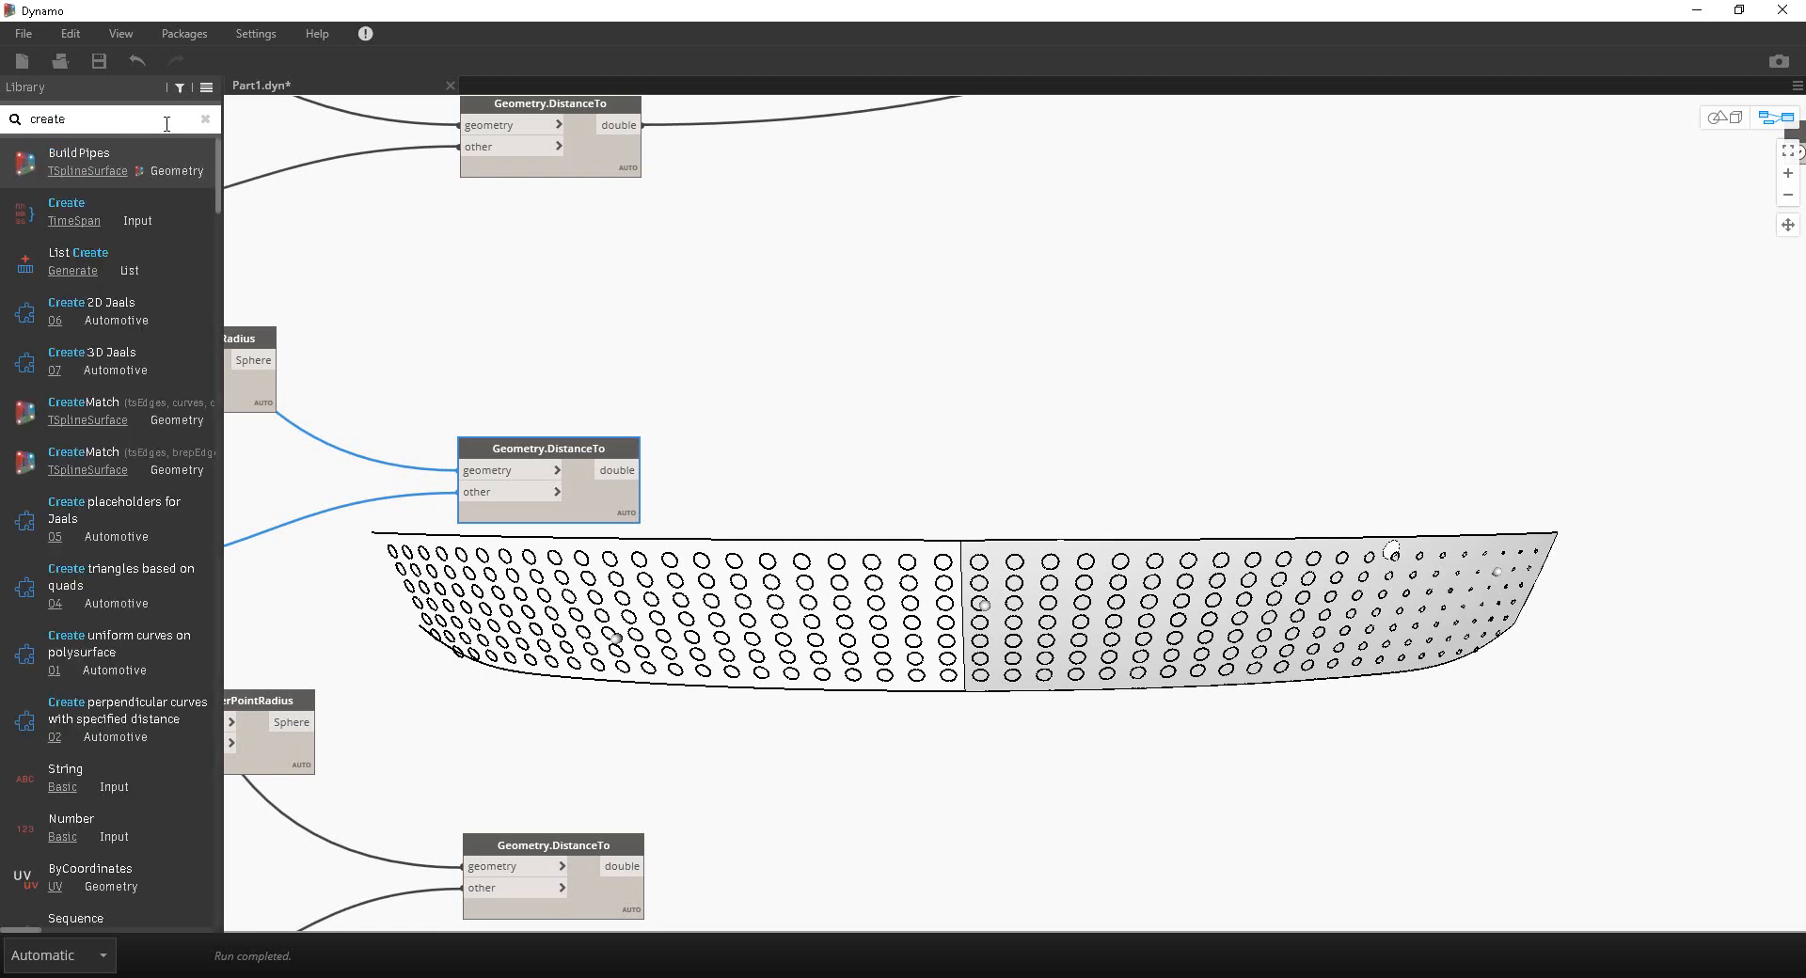
left_click(150, 269)
left_click_drag(1044, 482, 889, 399)
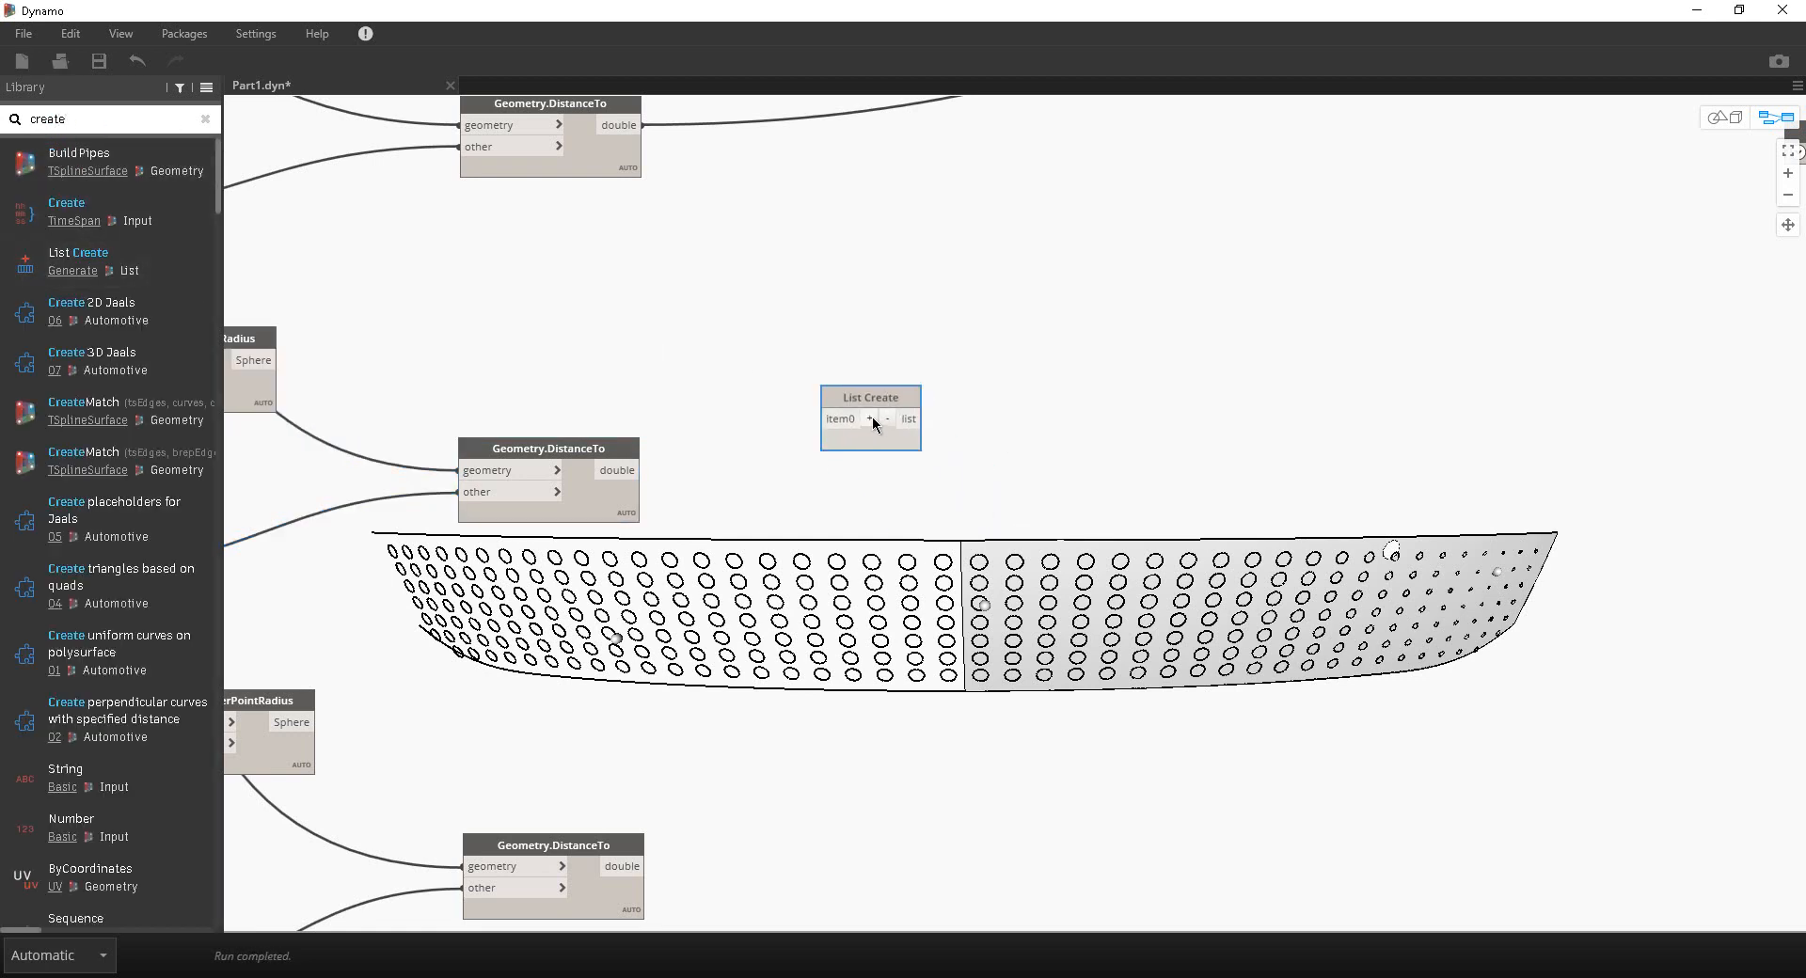
left_click(870, 418)
left_click(870, 419)
Step: Connect the three DistanceTo double outputs, in order from the first group to the third, to item0, item1 and item2 of List Create
middle_click_drag(809, 307, 805, 335)
left_click(616, 154)
left_click(819, 446)
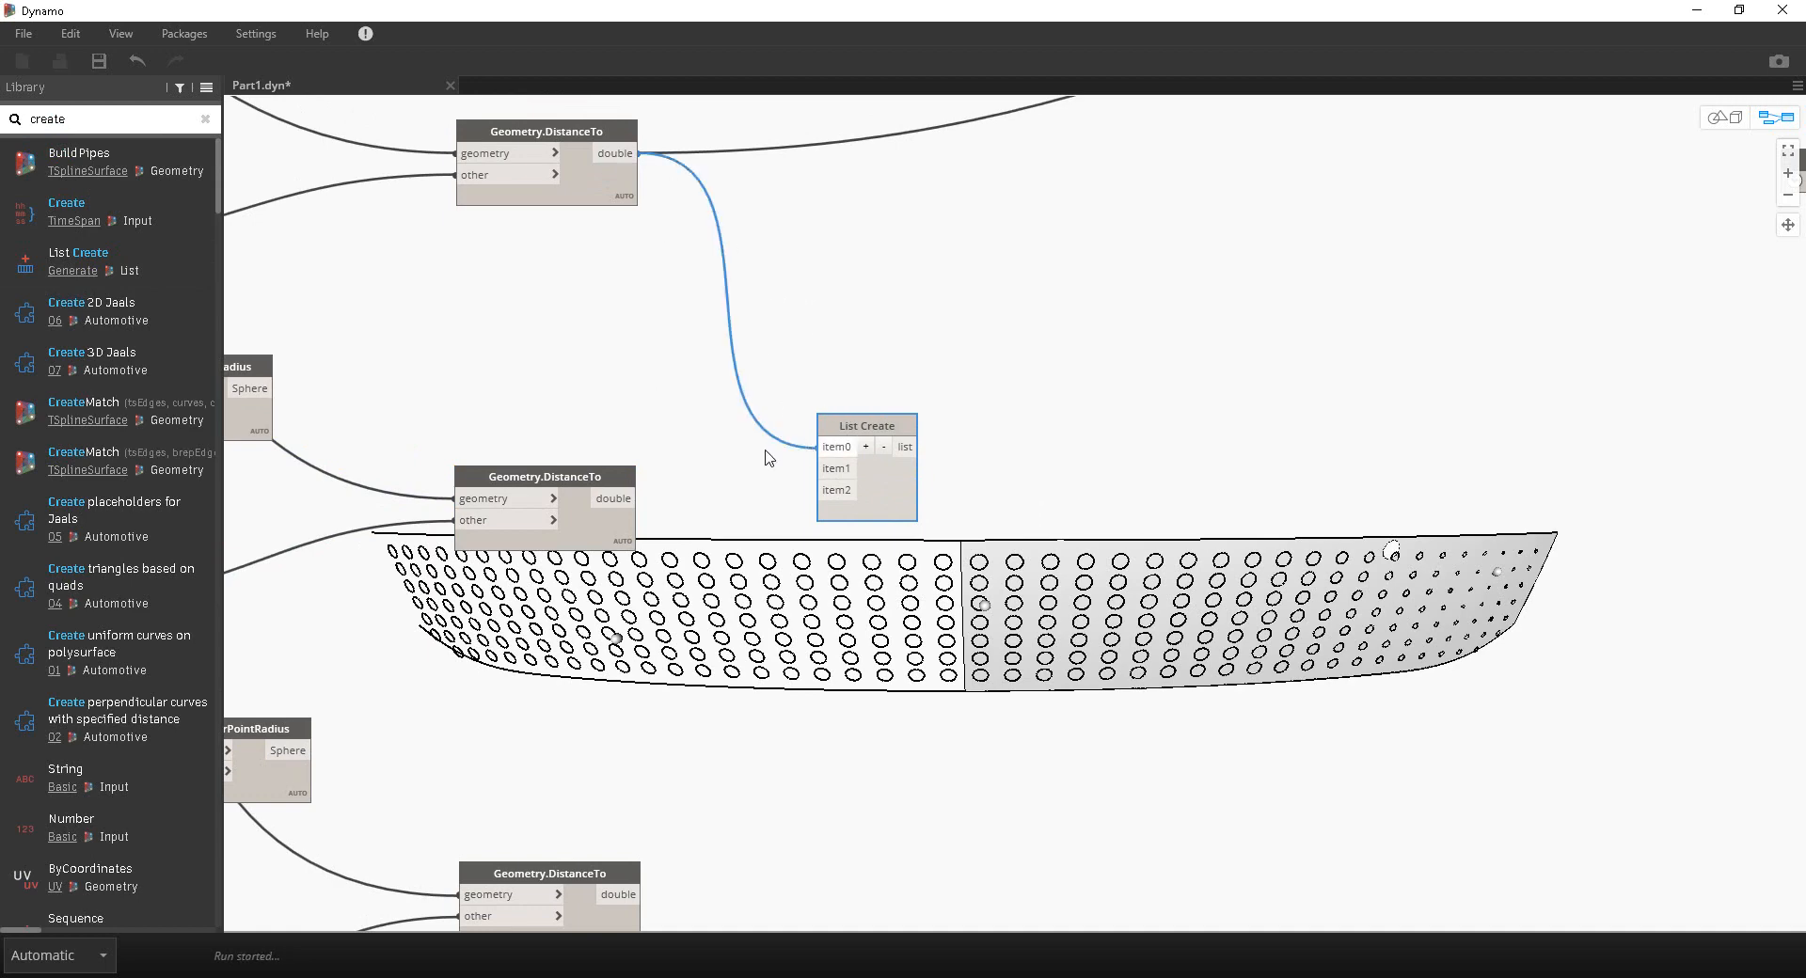
left_click(630, 499)
left_click(819, 469)
middle_click_drag(663, 871, 649, 718)
left_click(609, 743)
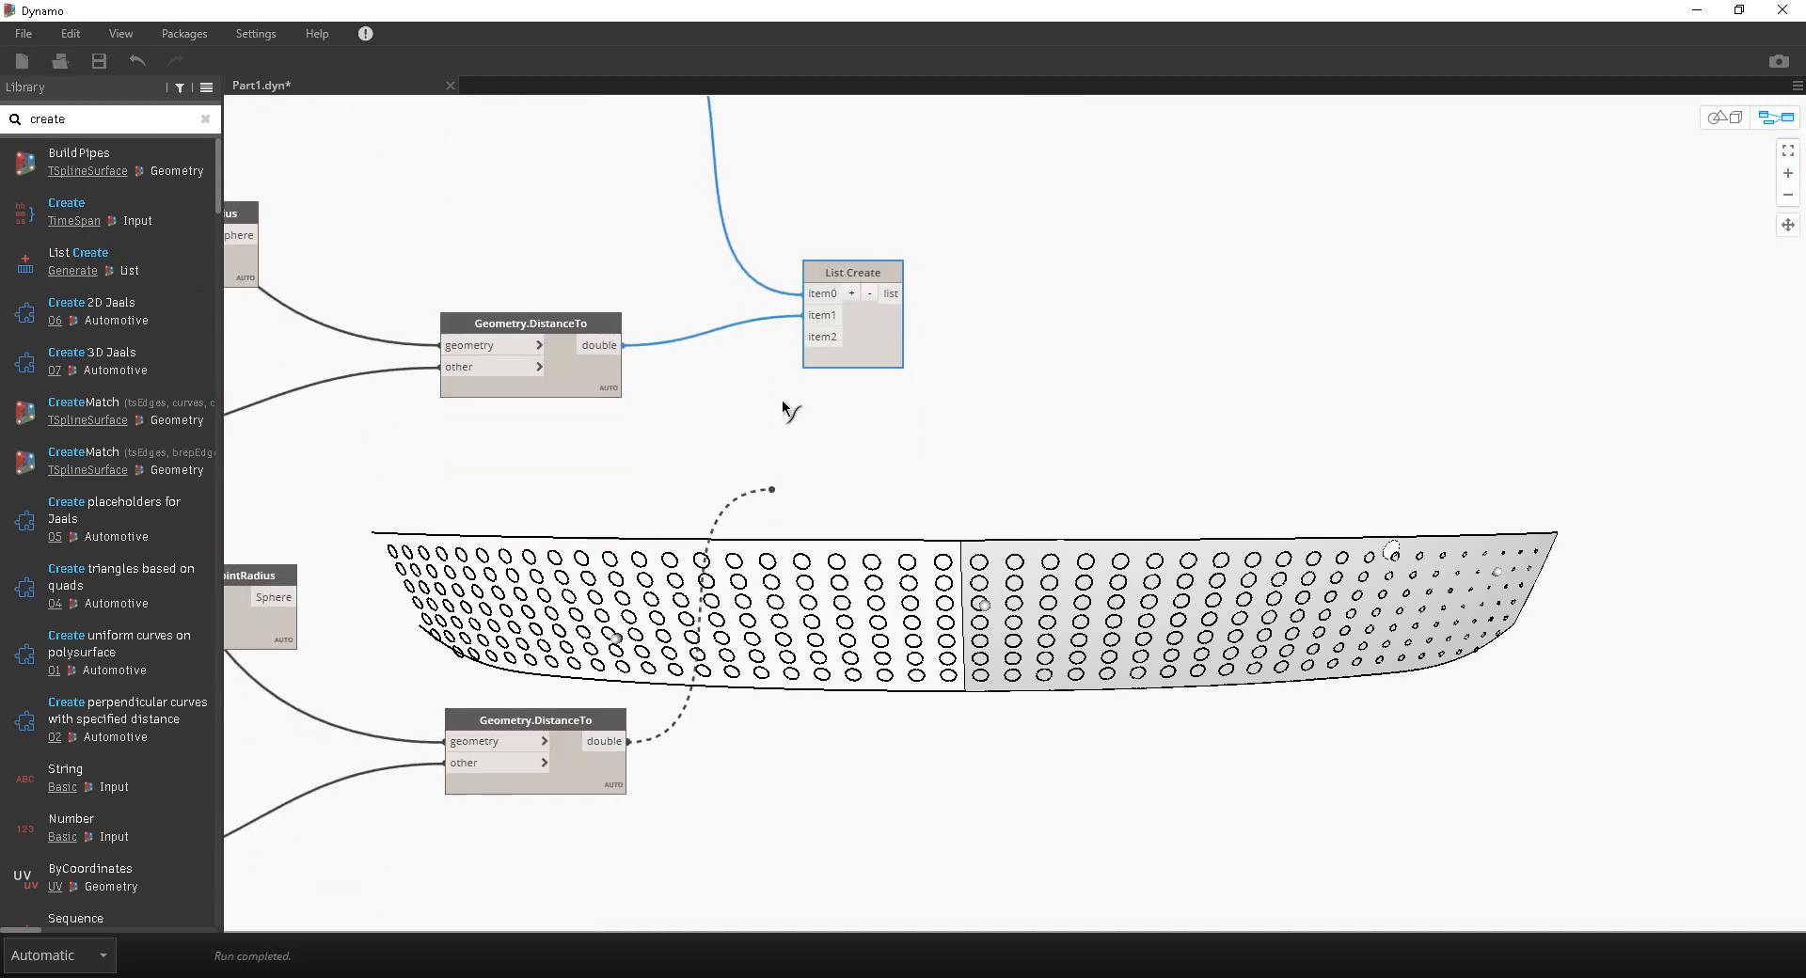
left_click(818, 354)
left_click(605, 741)
left_click(820, 337)
Step: Examine the List Create output preview, expanding its sublists to check how the distance values are structured
scroll(860, 357, "up", 2)
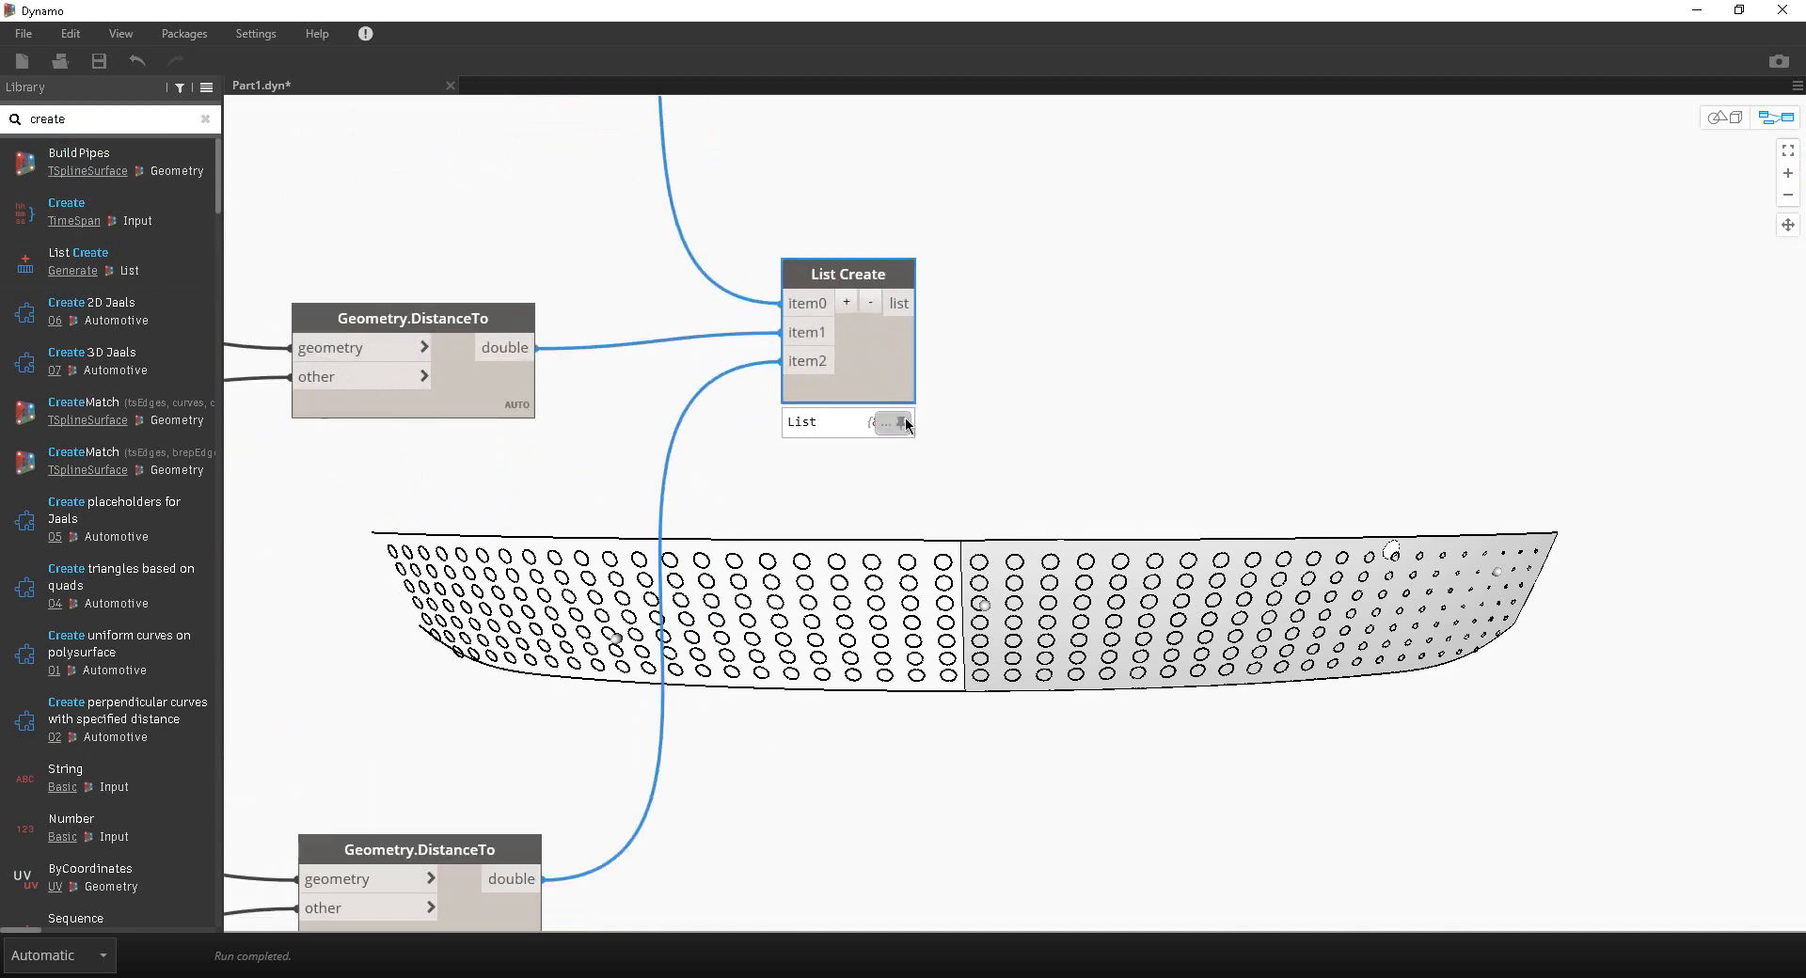
scroll(830, 383, "down", 3)
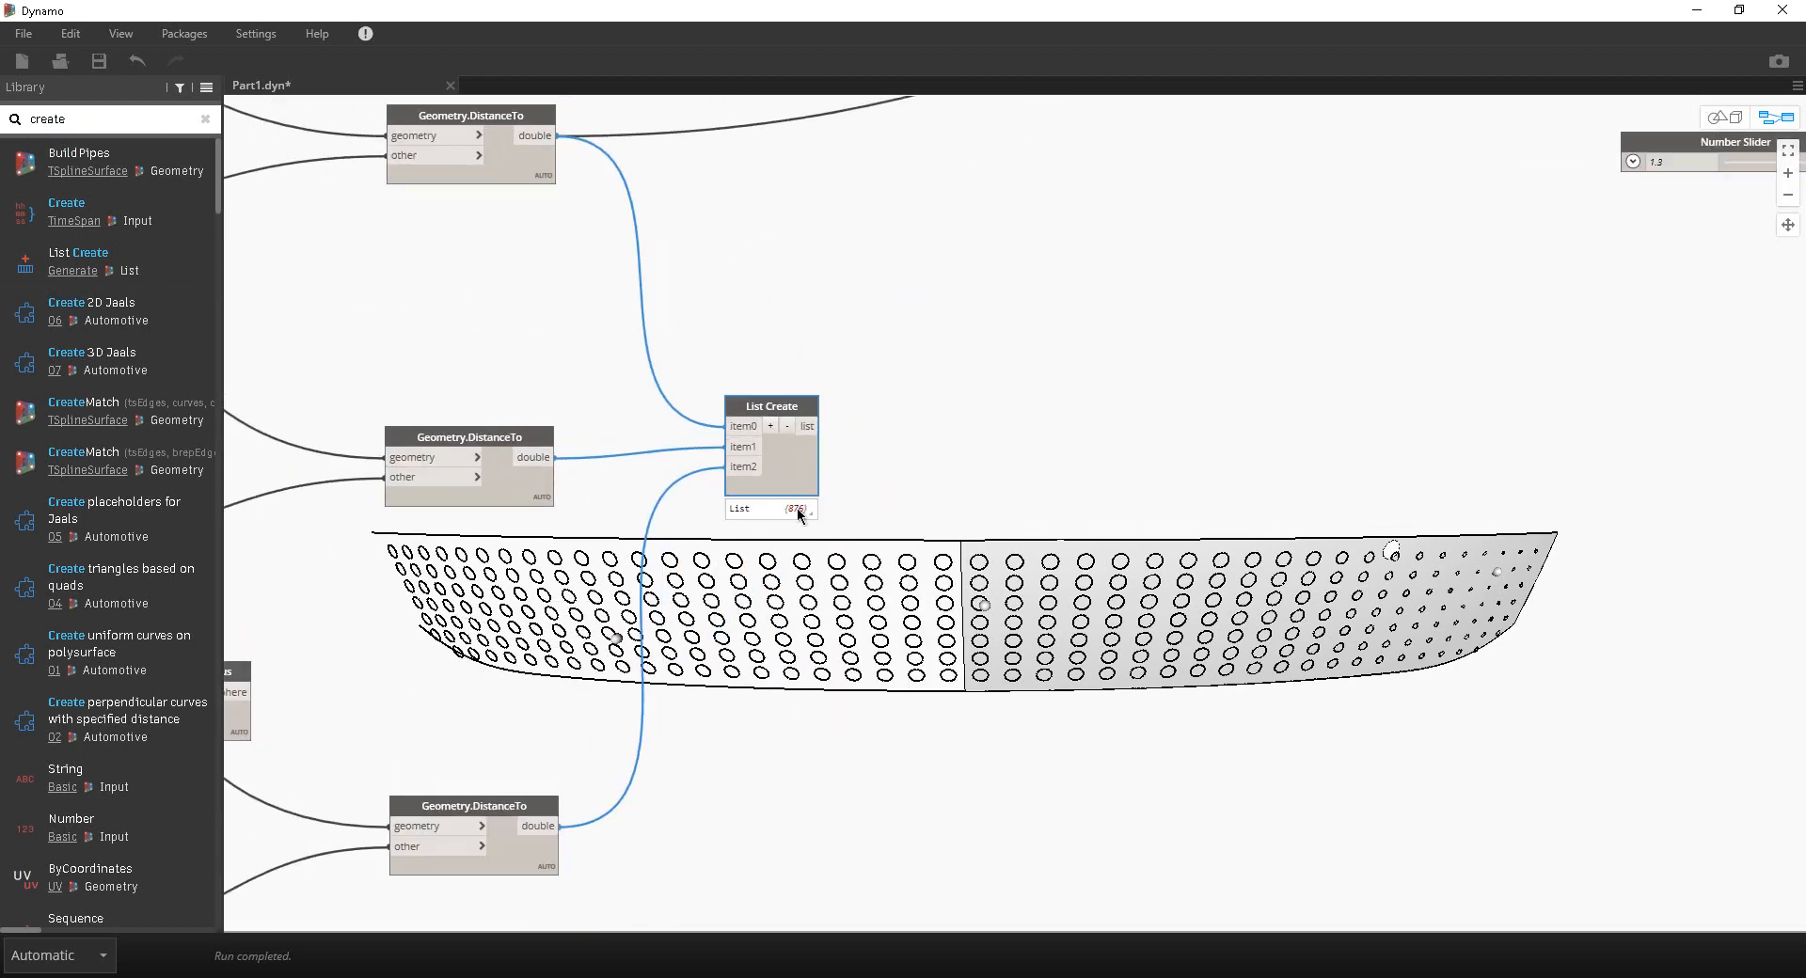
mouse_move(802, 513)
scroll(809, 522, "up", 3)
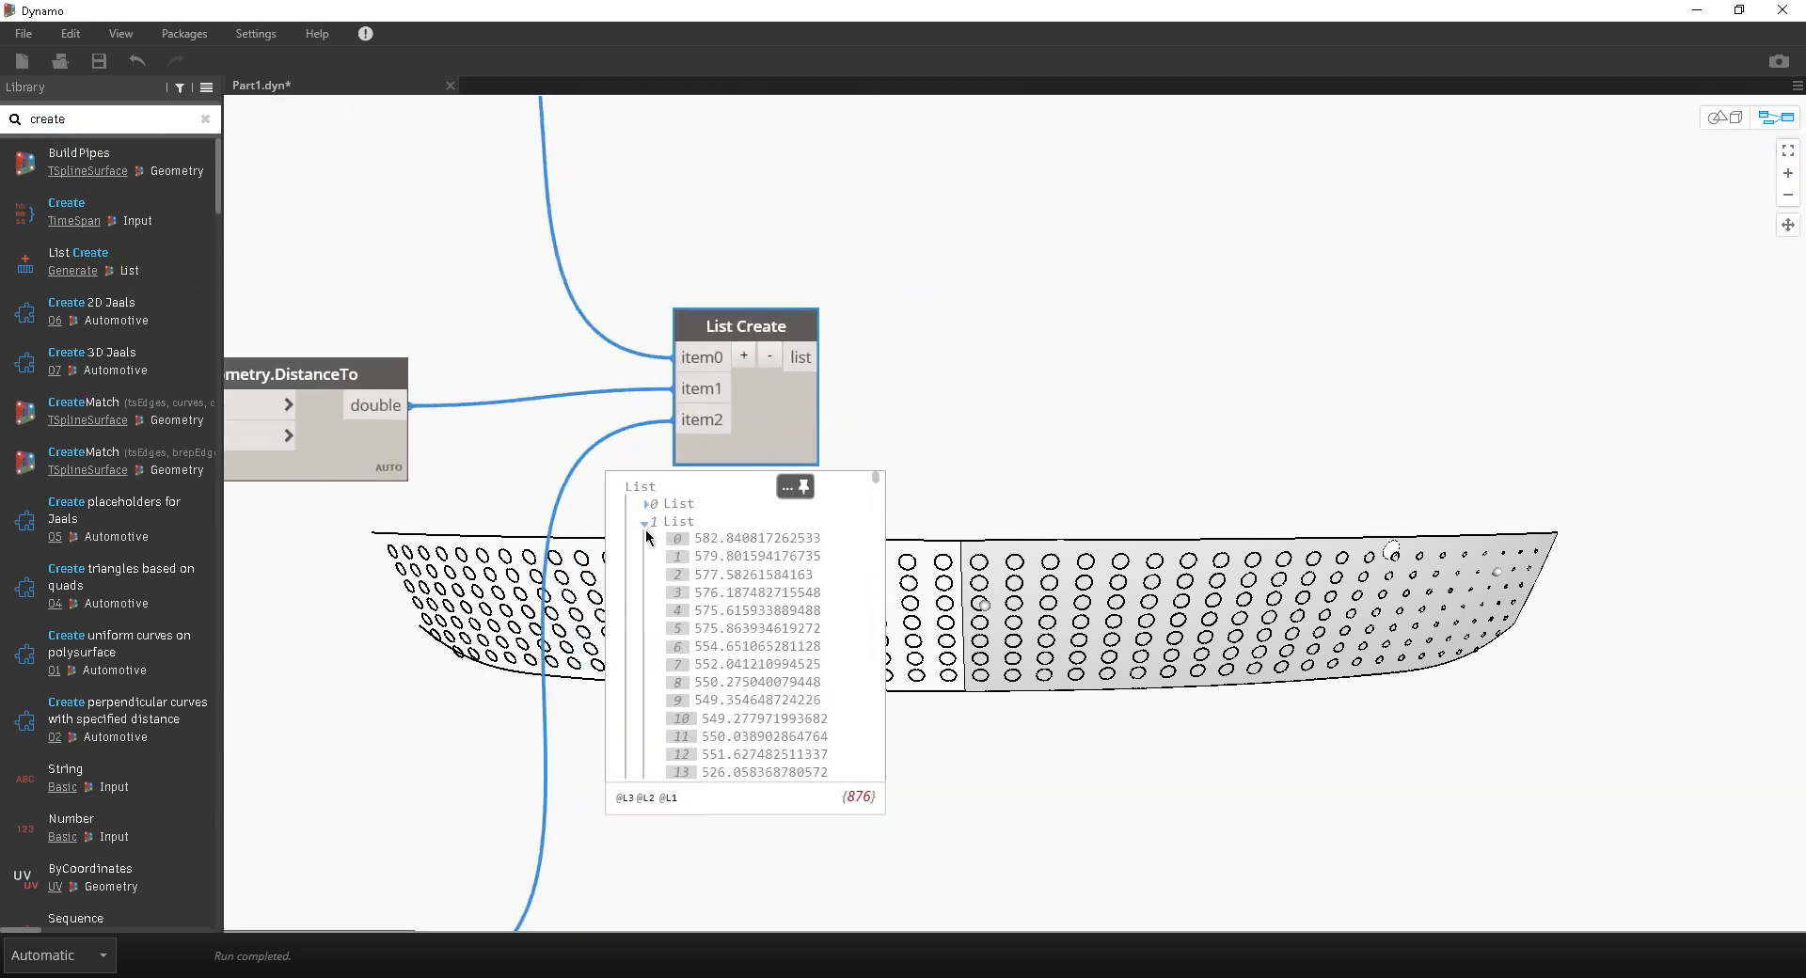
left_click(645, 506)
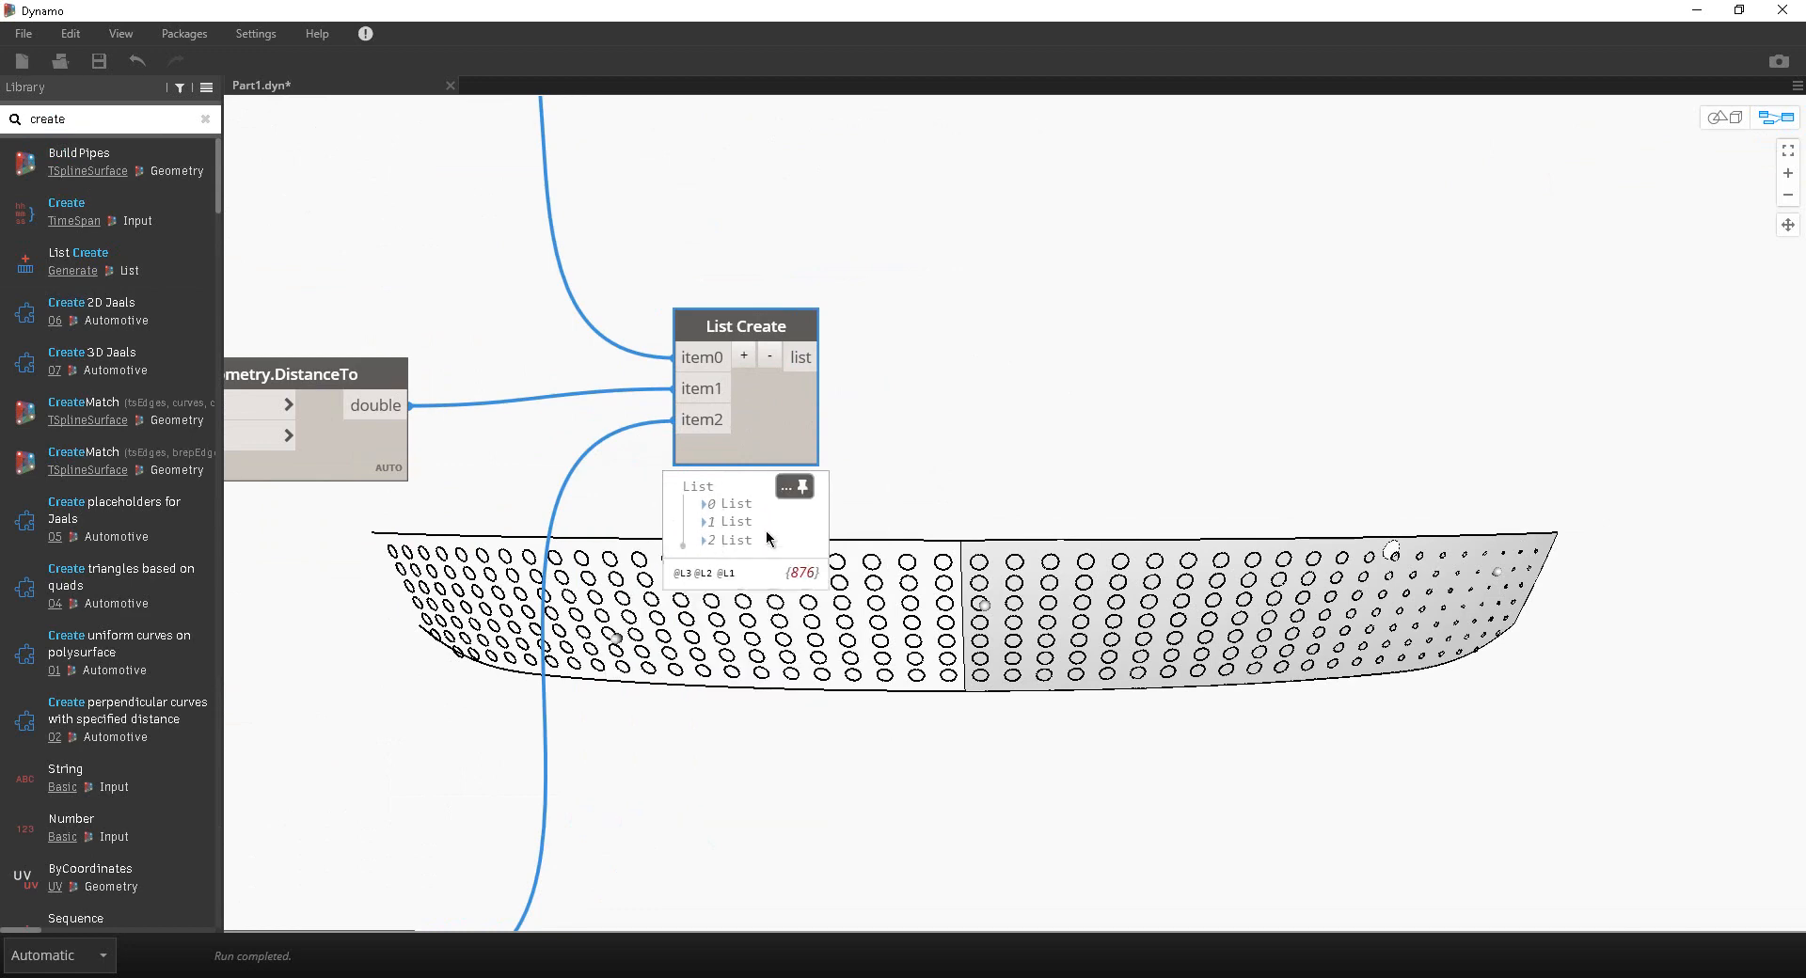
scroll(900, 506, "up", 3)
scroll(888, 350, "down", 2)
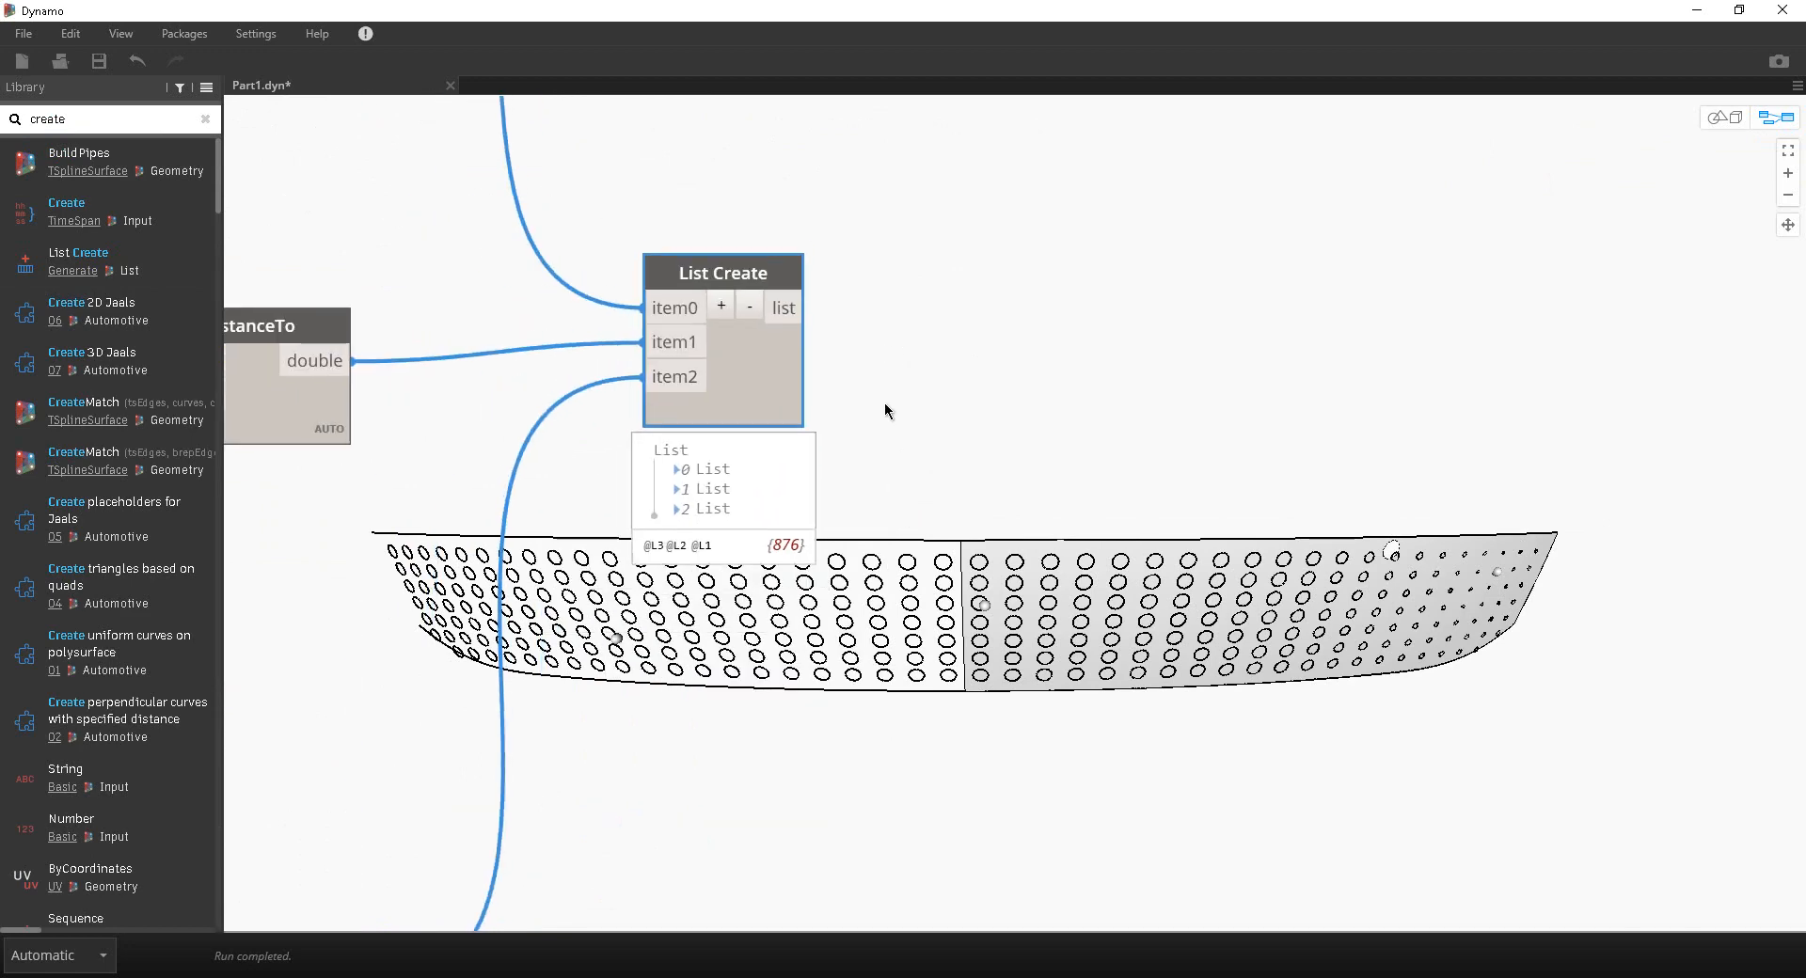
scroll(884, 410, "up", 1)
left_click(645, 513)
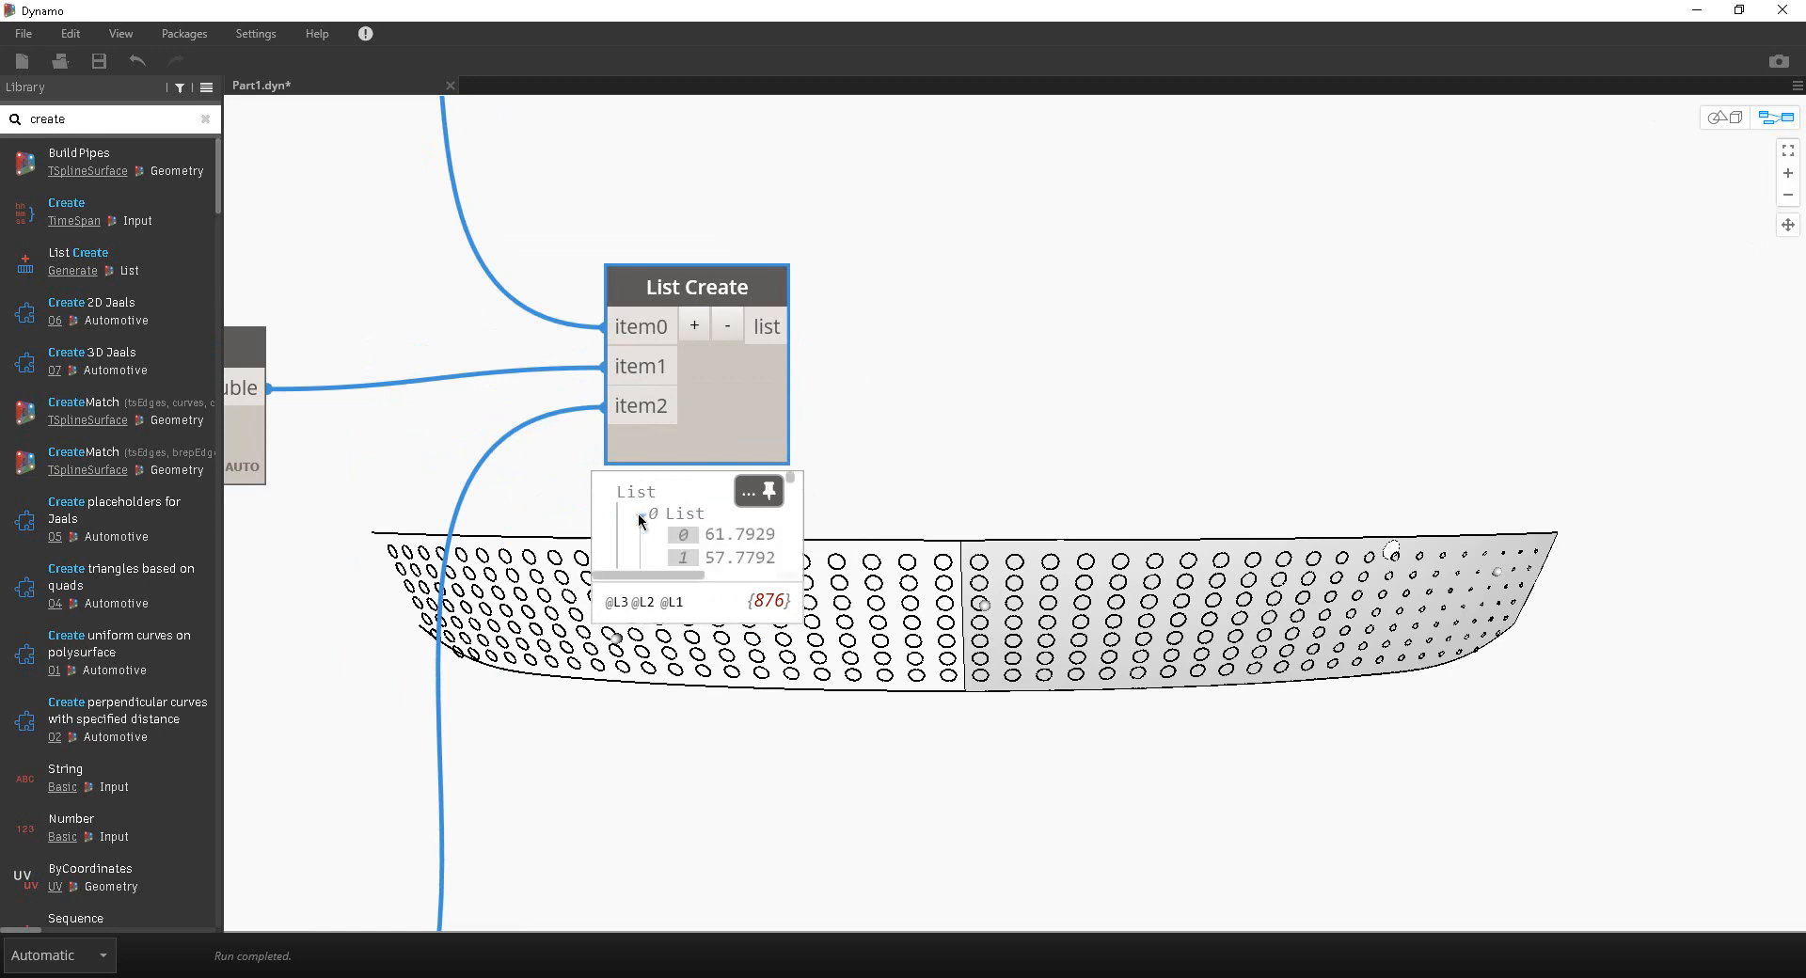
Step: Enlarge the List Create output preview to check where its sublists end, and nudge the node slightly
left_click_drag(862, 498, 843, 877)
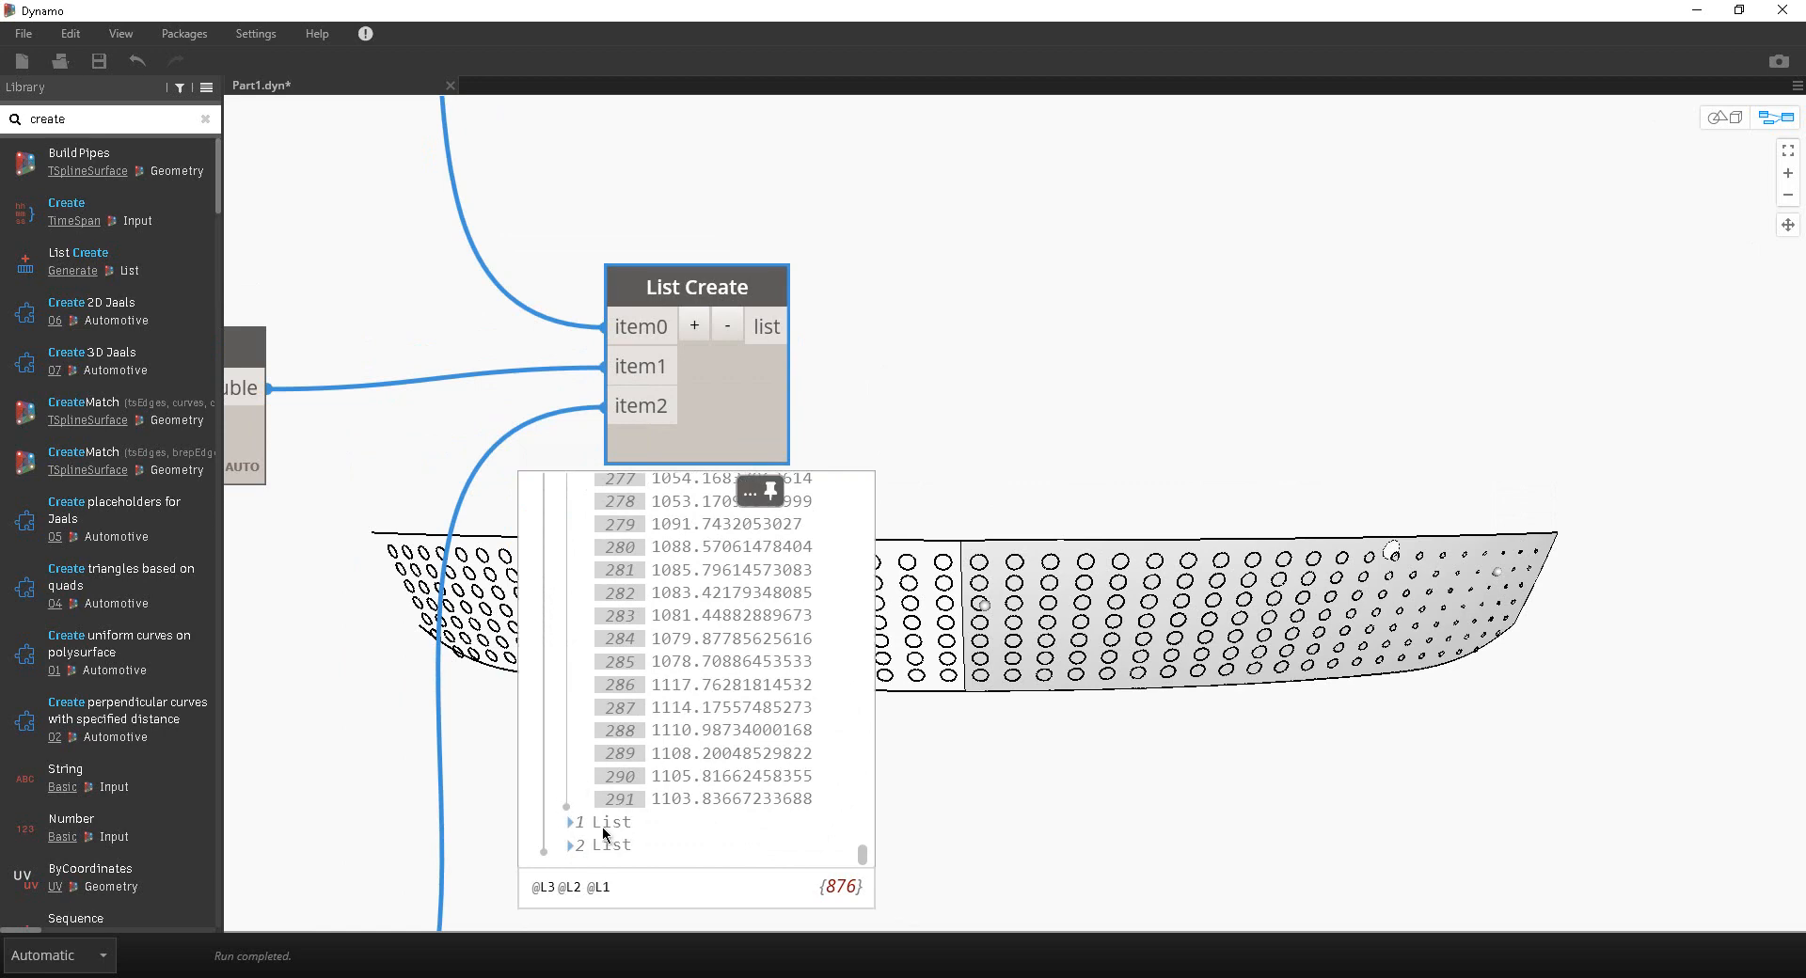
left_click_drag(709, 374, 689, 386)
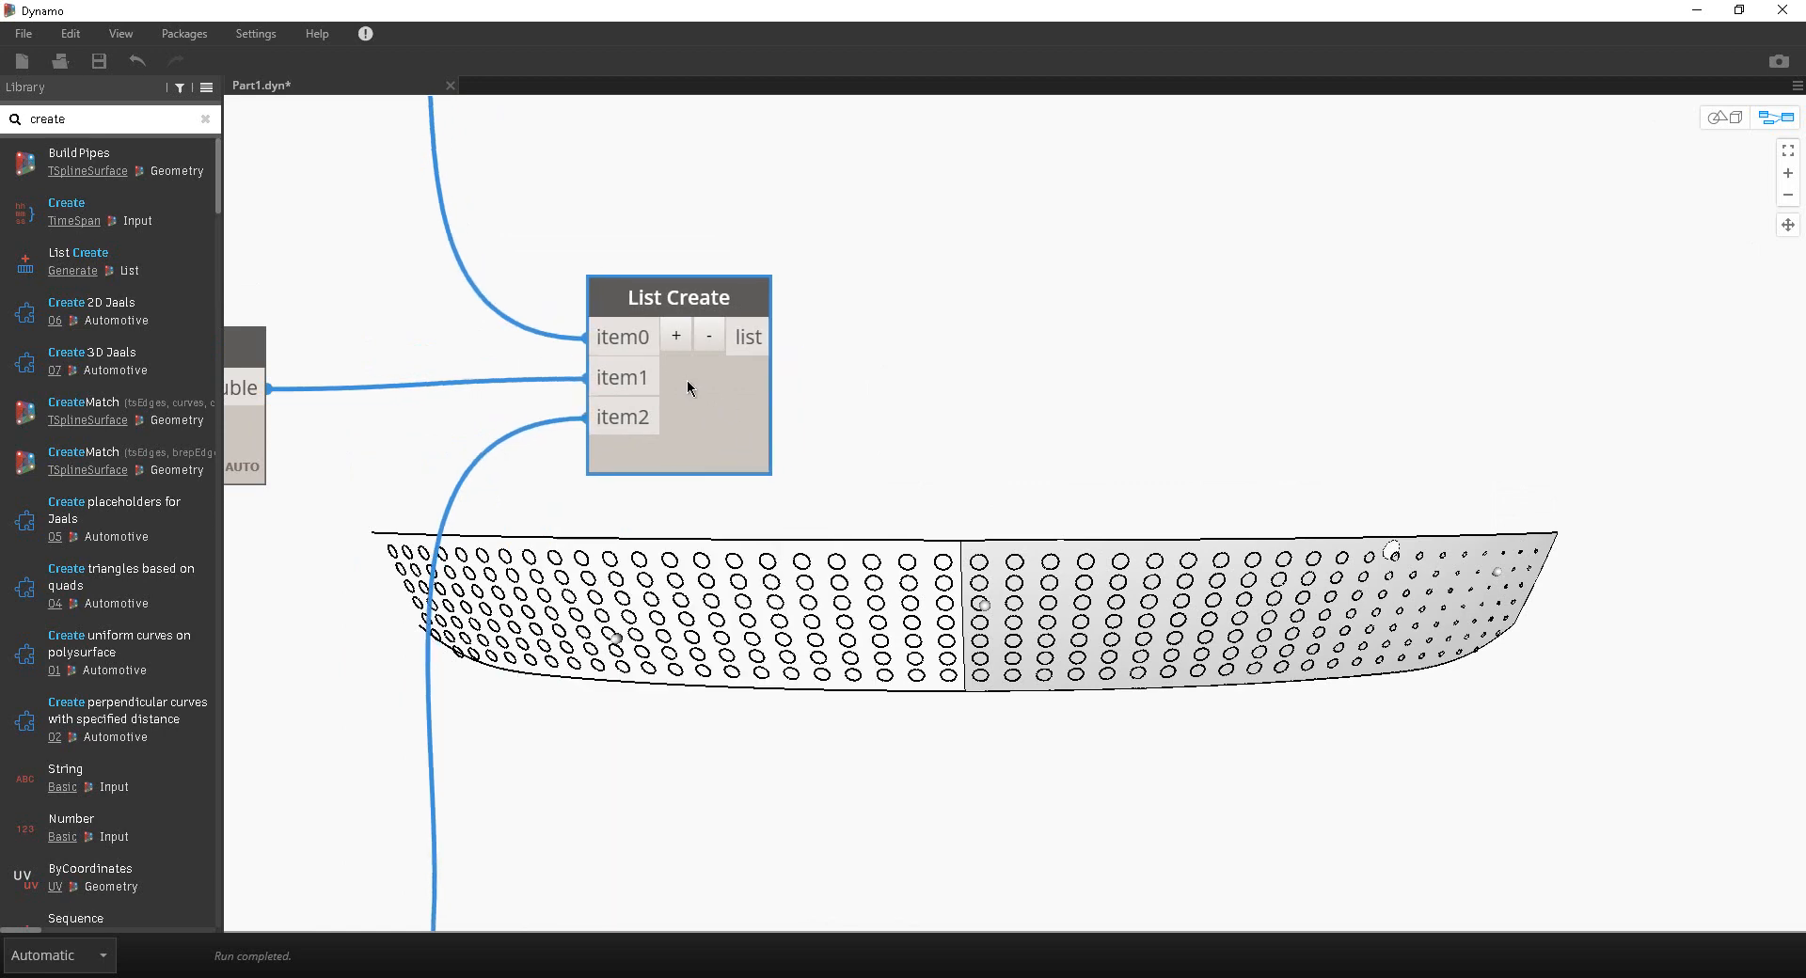
Step: Add a List.Transpose node beside List Create, feed it the created list, and pin its output preview
left_click(2, 120)
type("transpo")
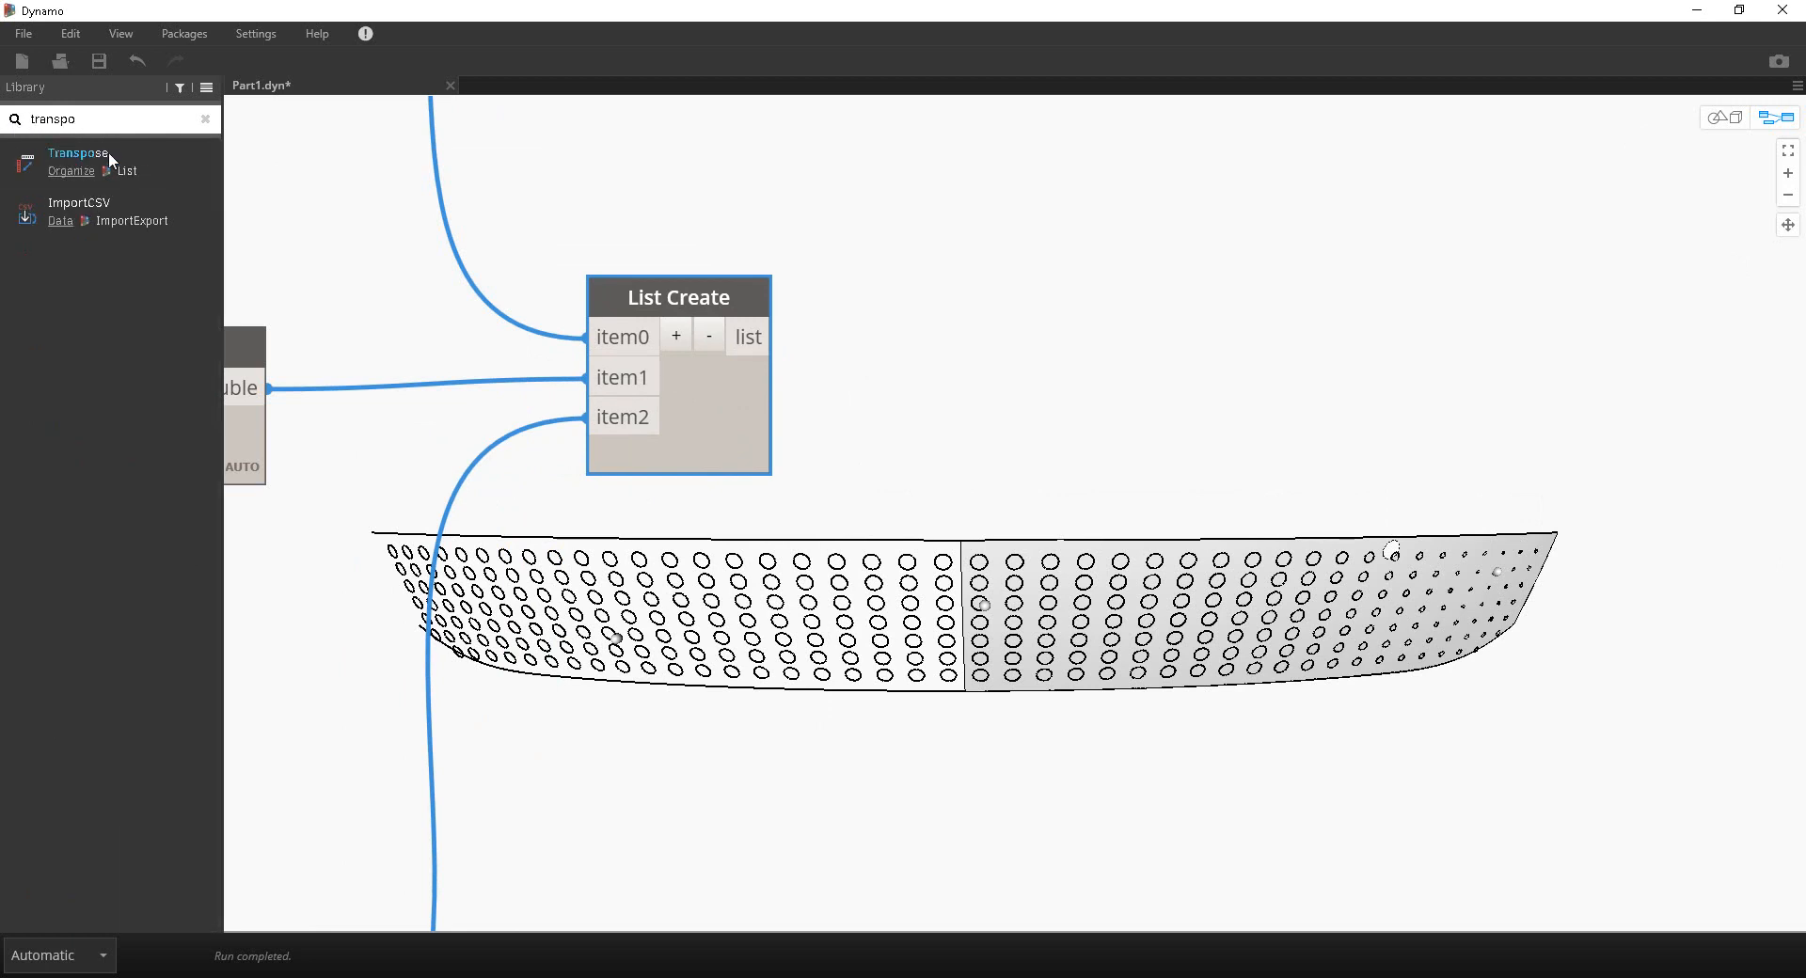
left_click(110, 155)
left_click_drag(766, 336, 969, 520)
left_click_drag(1092, 492, 994, 300)
left_click(1091, 425)
middle_click_drag(1290, 322, 802, 278)
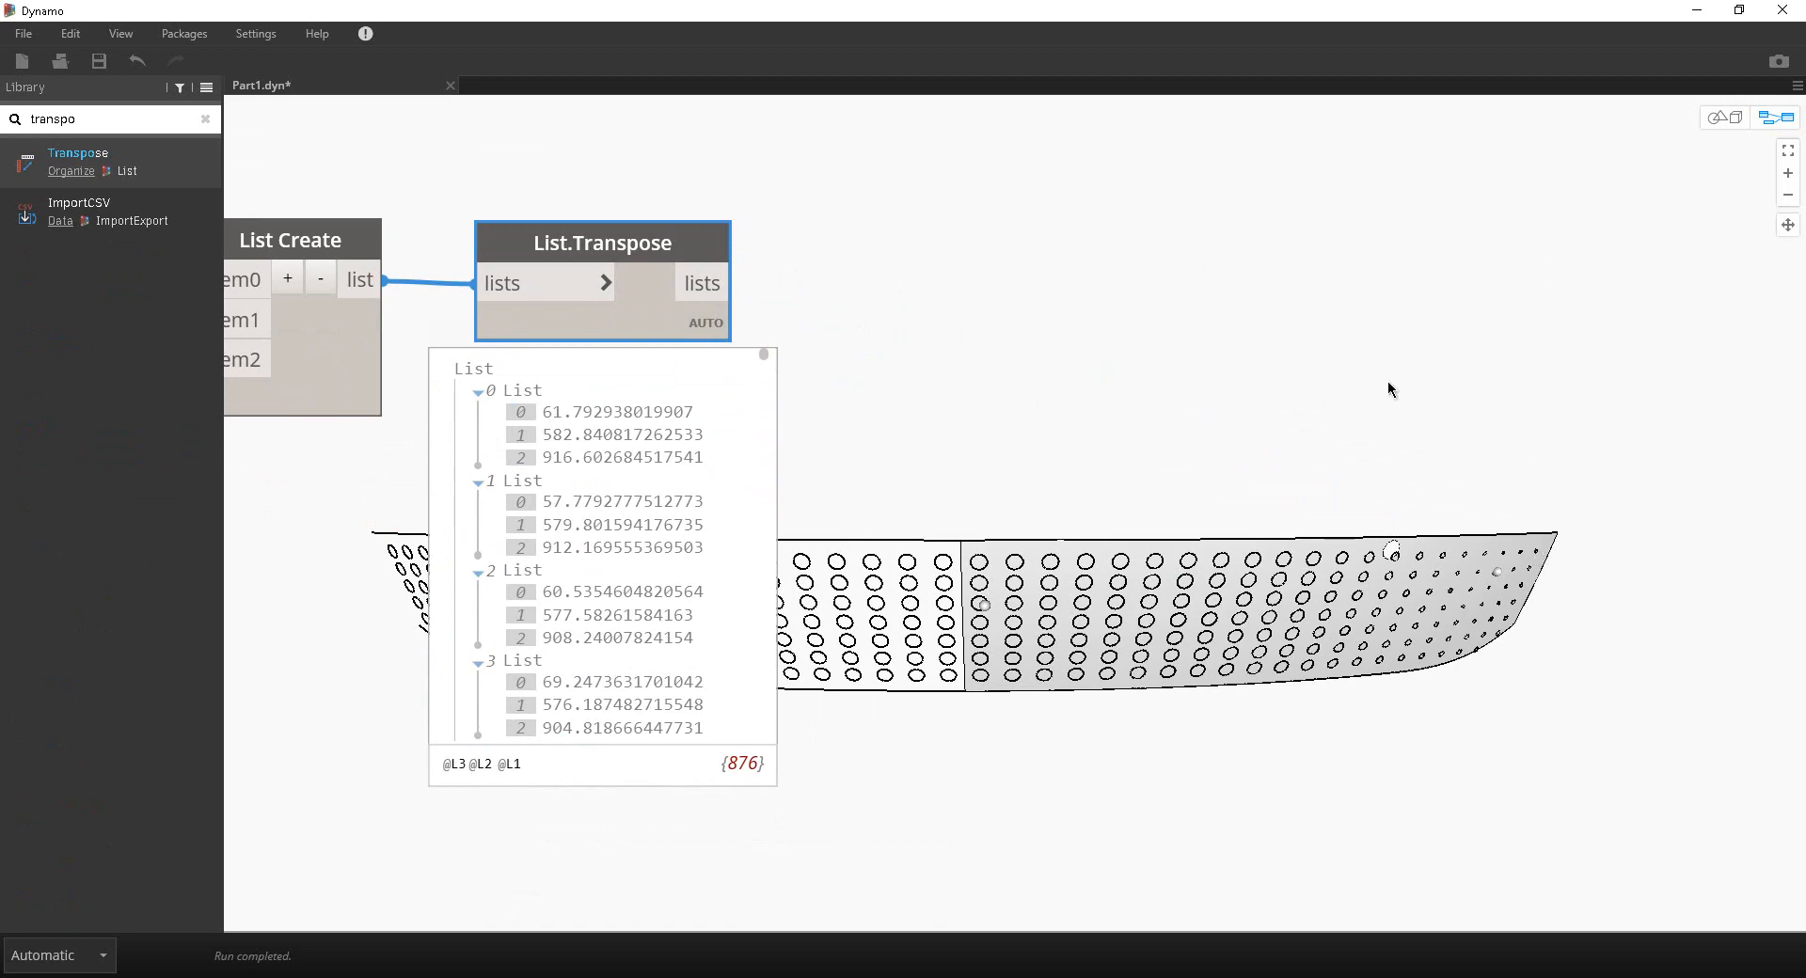
Step: Open the Circle.ByCenterPointRadiusNormal output preview and select the circle at index 0 to locate it on the surface
scroll(1386, 380, "down", 3)
middle_click_drag(1171, 114, 1146, 324)
middle_click_drag(1145, 184, 786, 365)
middle_click_drag(1710, 293, 1058, 295)
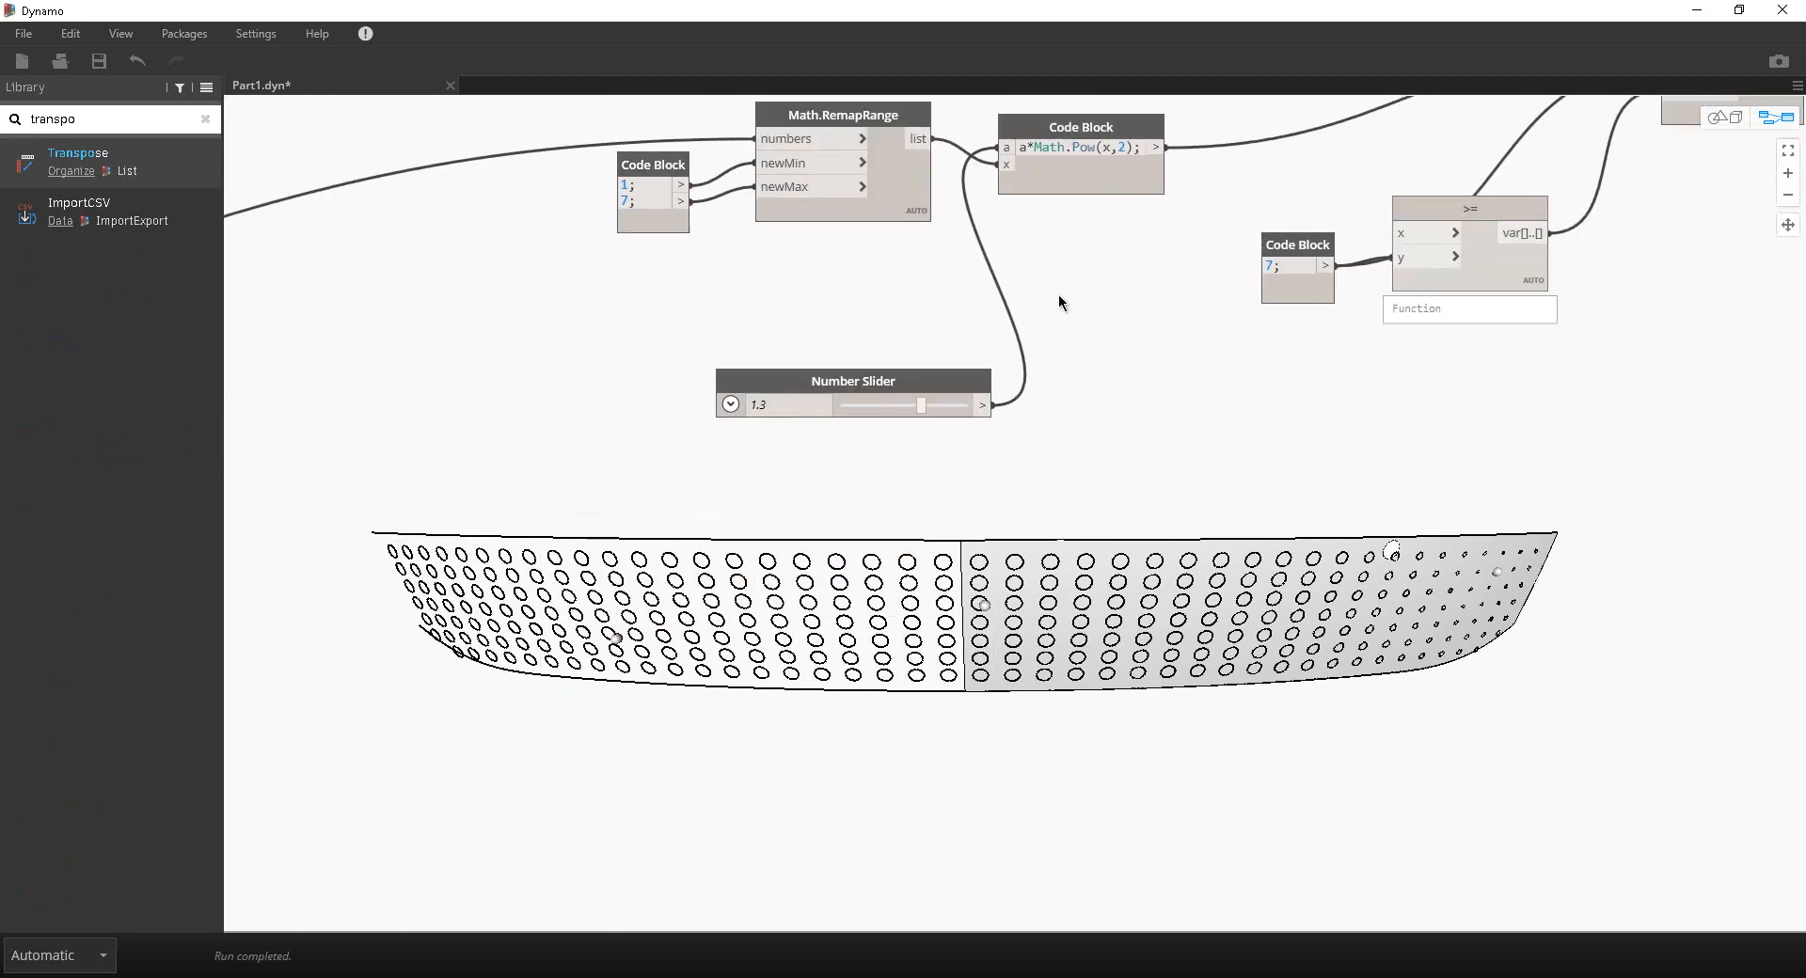
middle_click_drag(1513, 112, 749, 385)
middle_click_drag(1243, 139, 1187, 214)
mouse_move(1188, 214)
left_click(1156, 292)
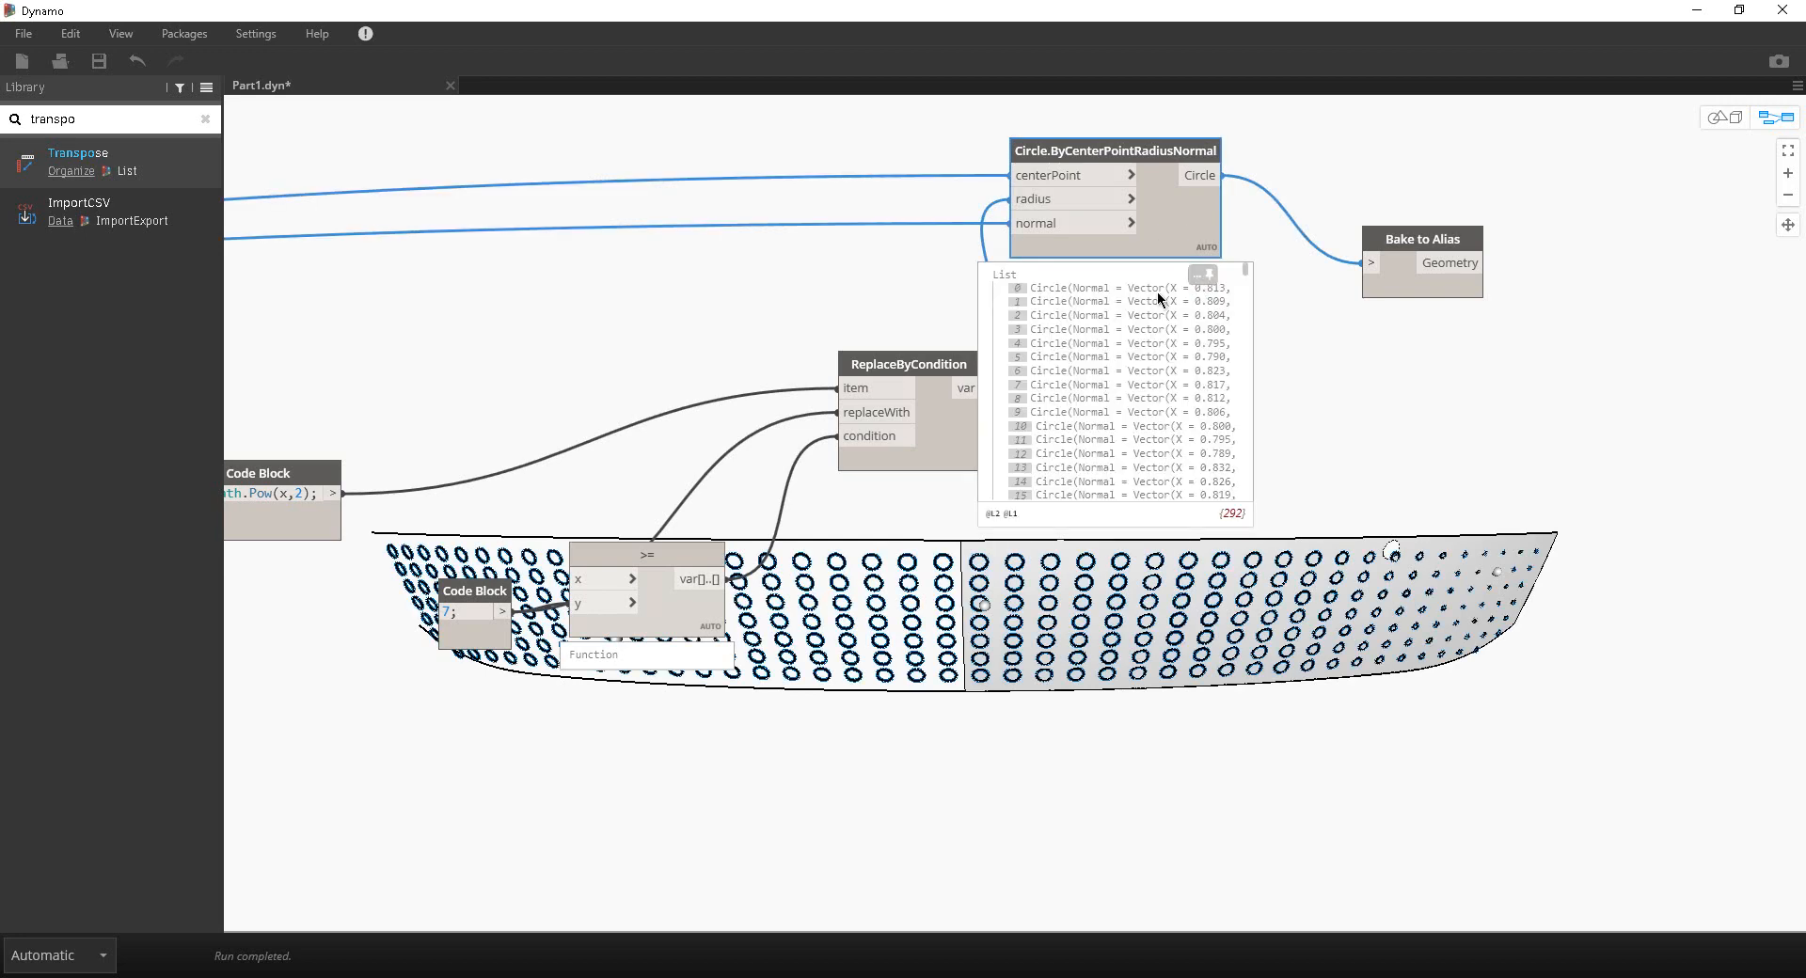
left_click(1156, 287)
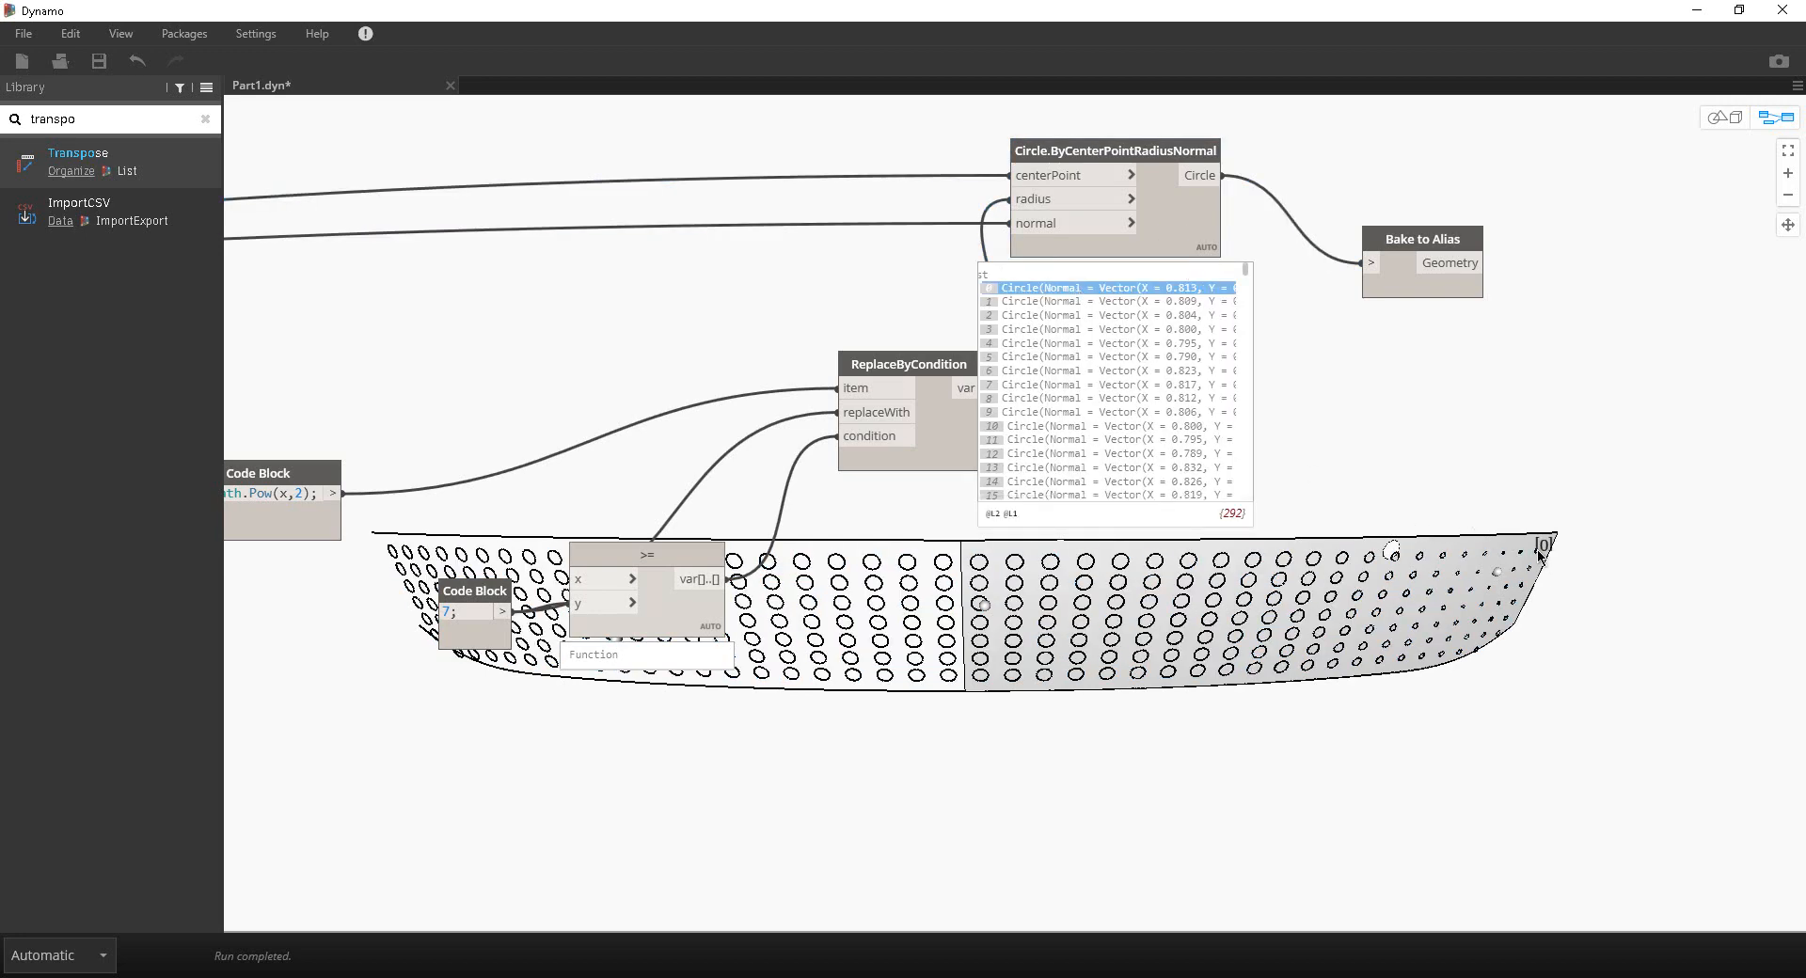
left_click(1171, 290)
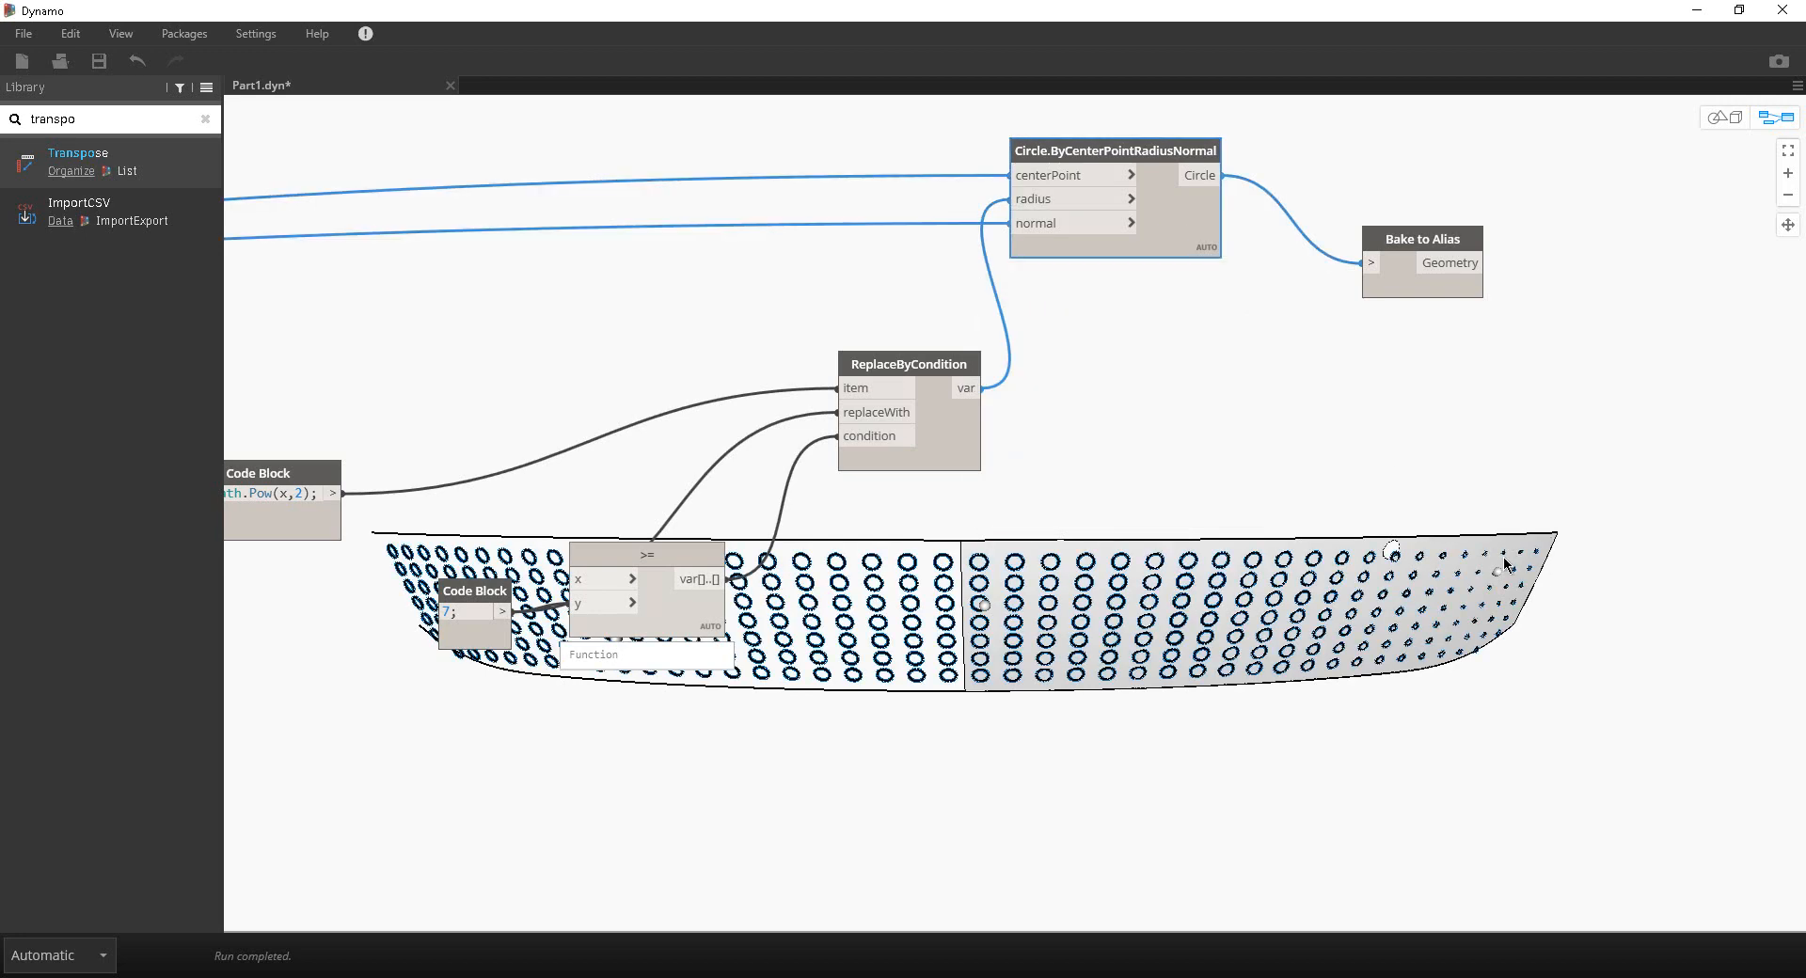
scroll(1519, 543, "down", 2)
left_click(1275, 427)
Step: Compare the first sublists in the List.Transpose preview with the three DistanceTo nodes and the holes on the surface
middle_click_drag(1158, 524, 1307, 320)
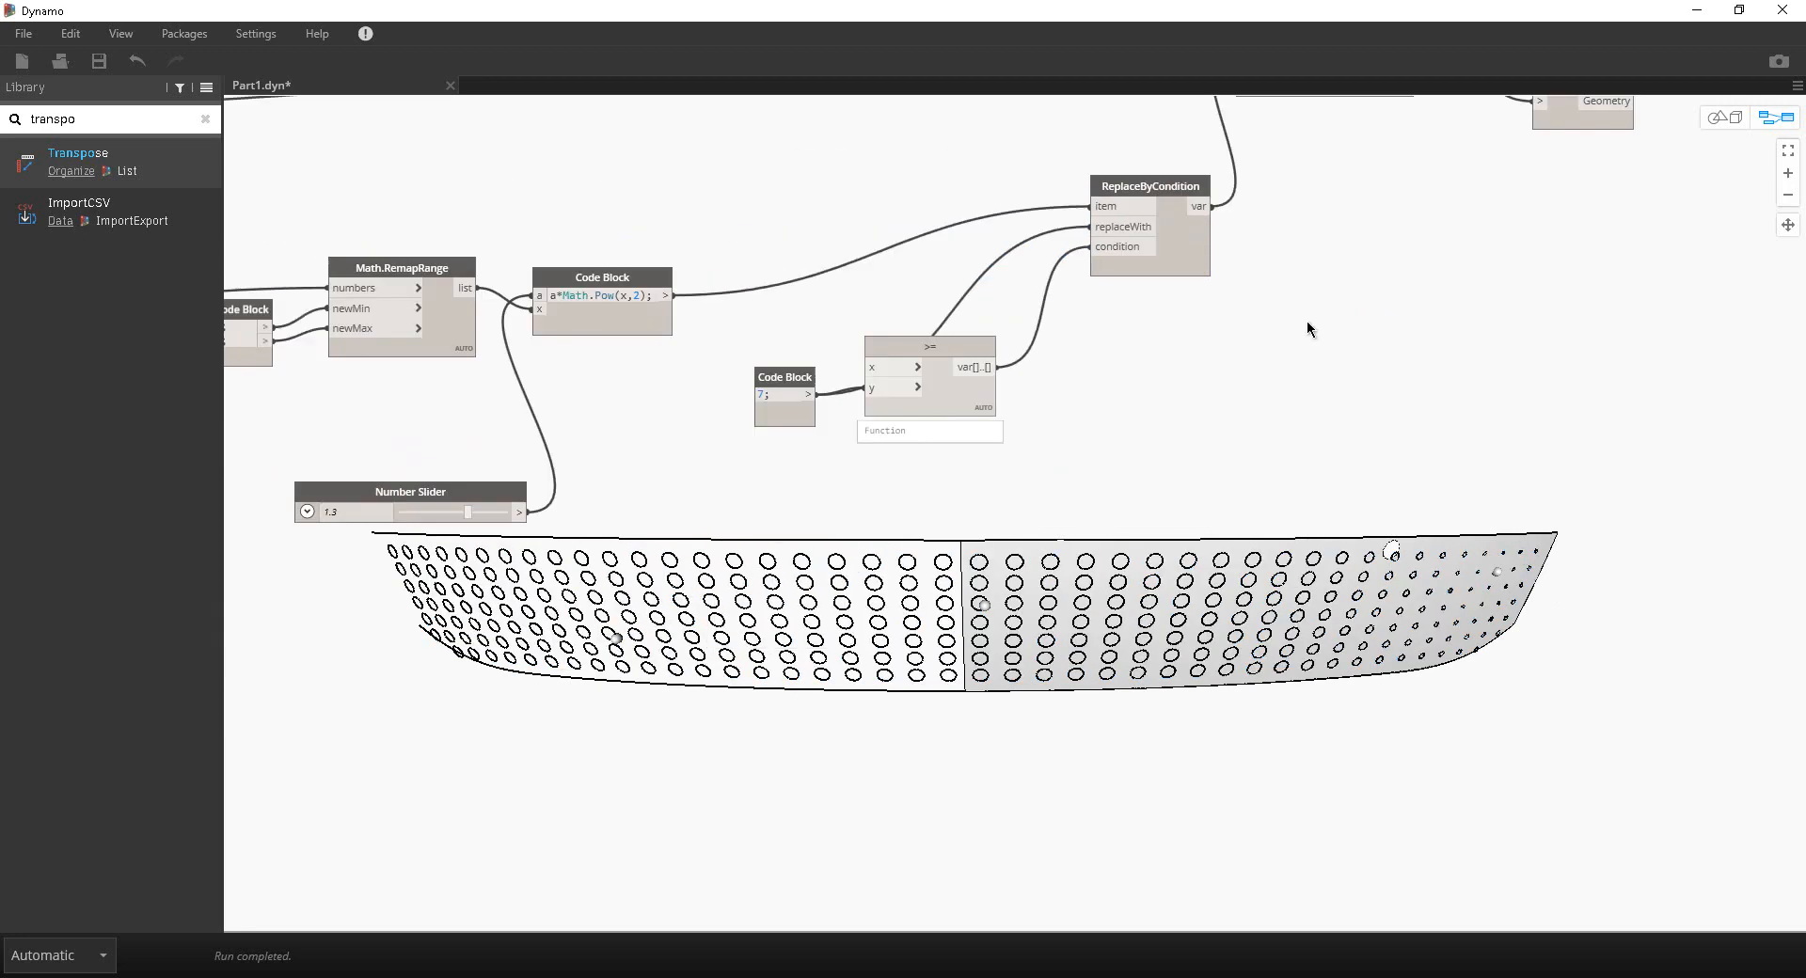
middle_click_drag(430, 575, 895, 444)
scroll(896, 443, "down", 3)
middle_click_drag(353, 475, 725, 496)
middle_click_drag(703, 744, 848, 610)
middle_click_drag(811, 483, 811, 346)
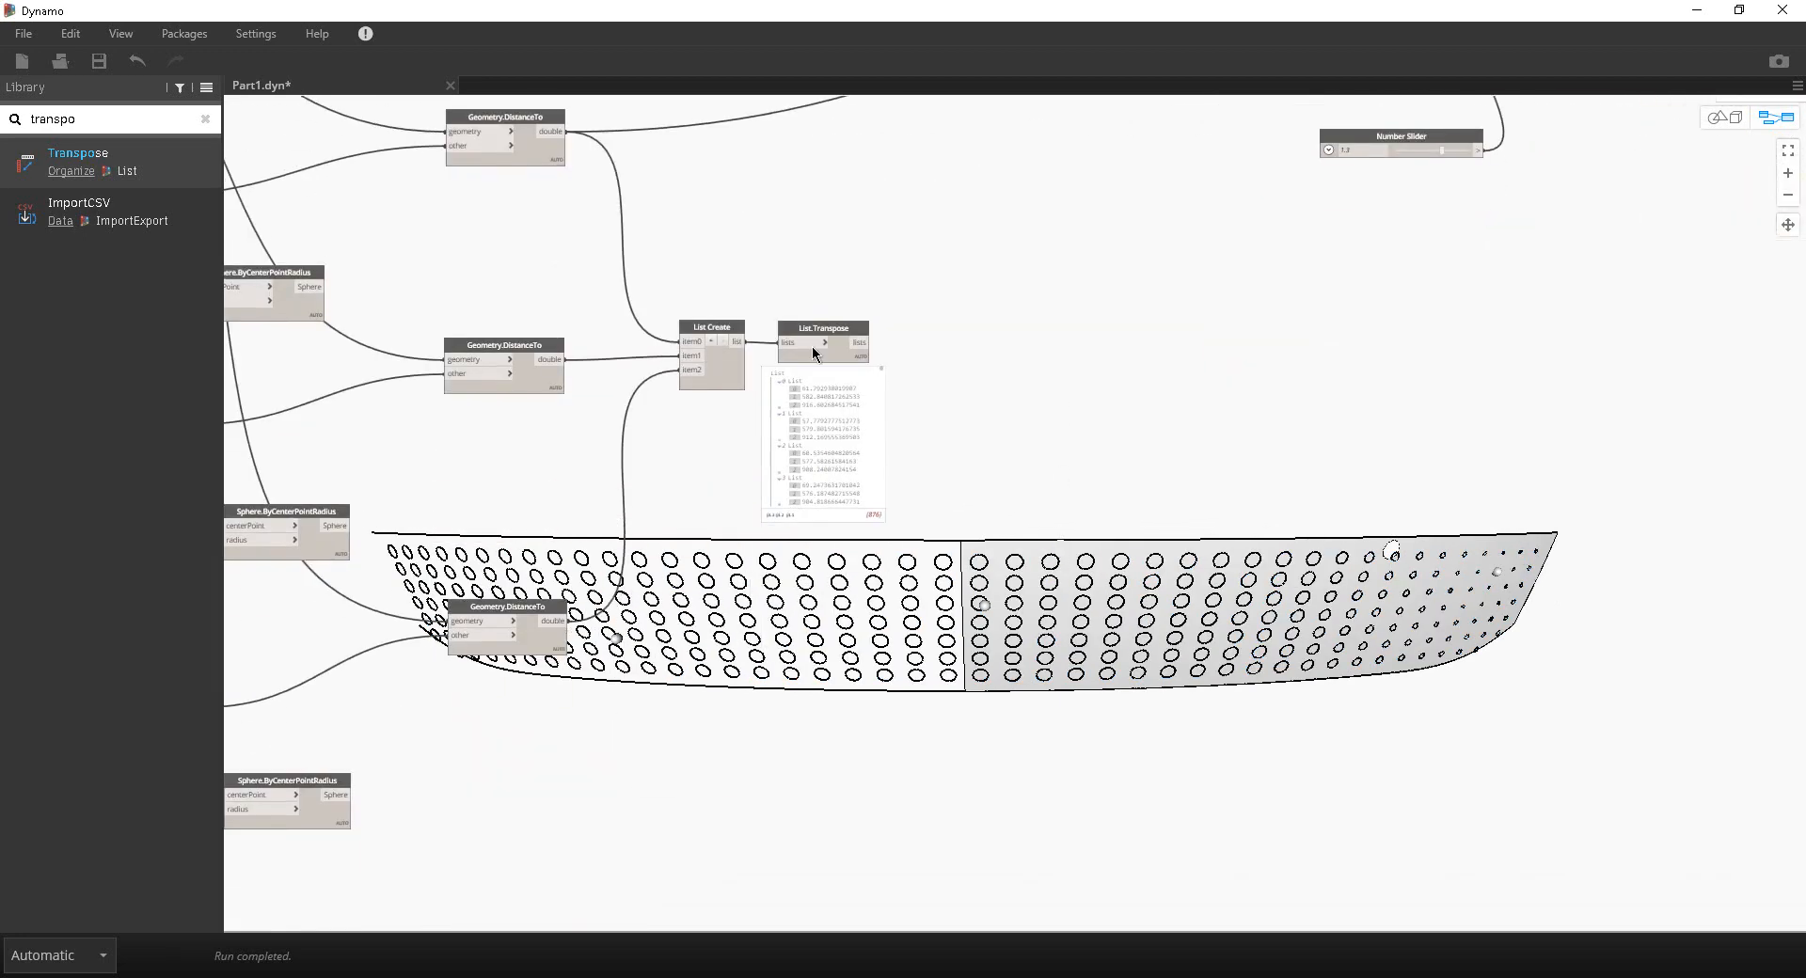
scroll(811, 346, "up", 3)
middle_click_drag(780, 443, 862, 395)
left_click(495, 185)
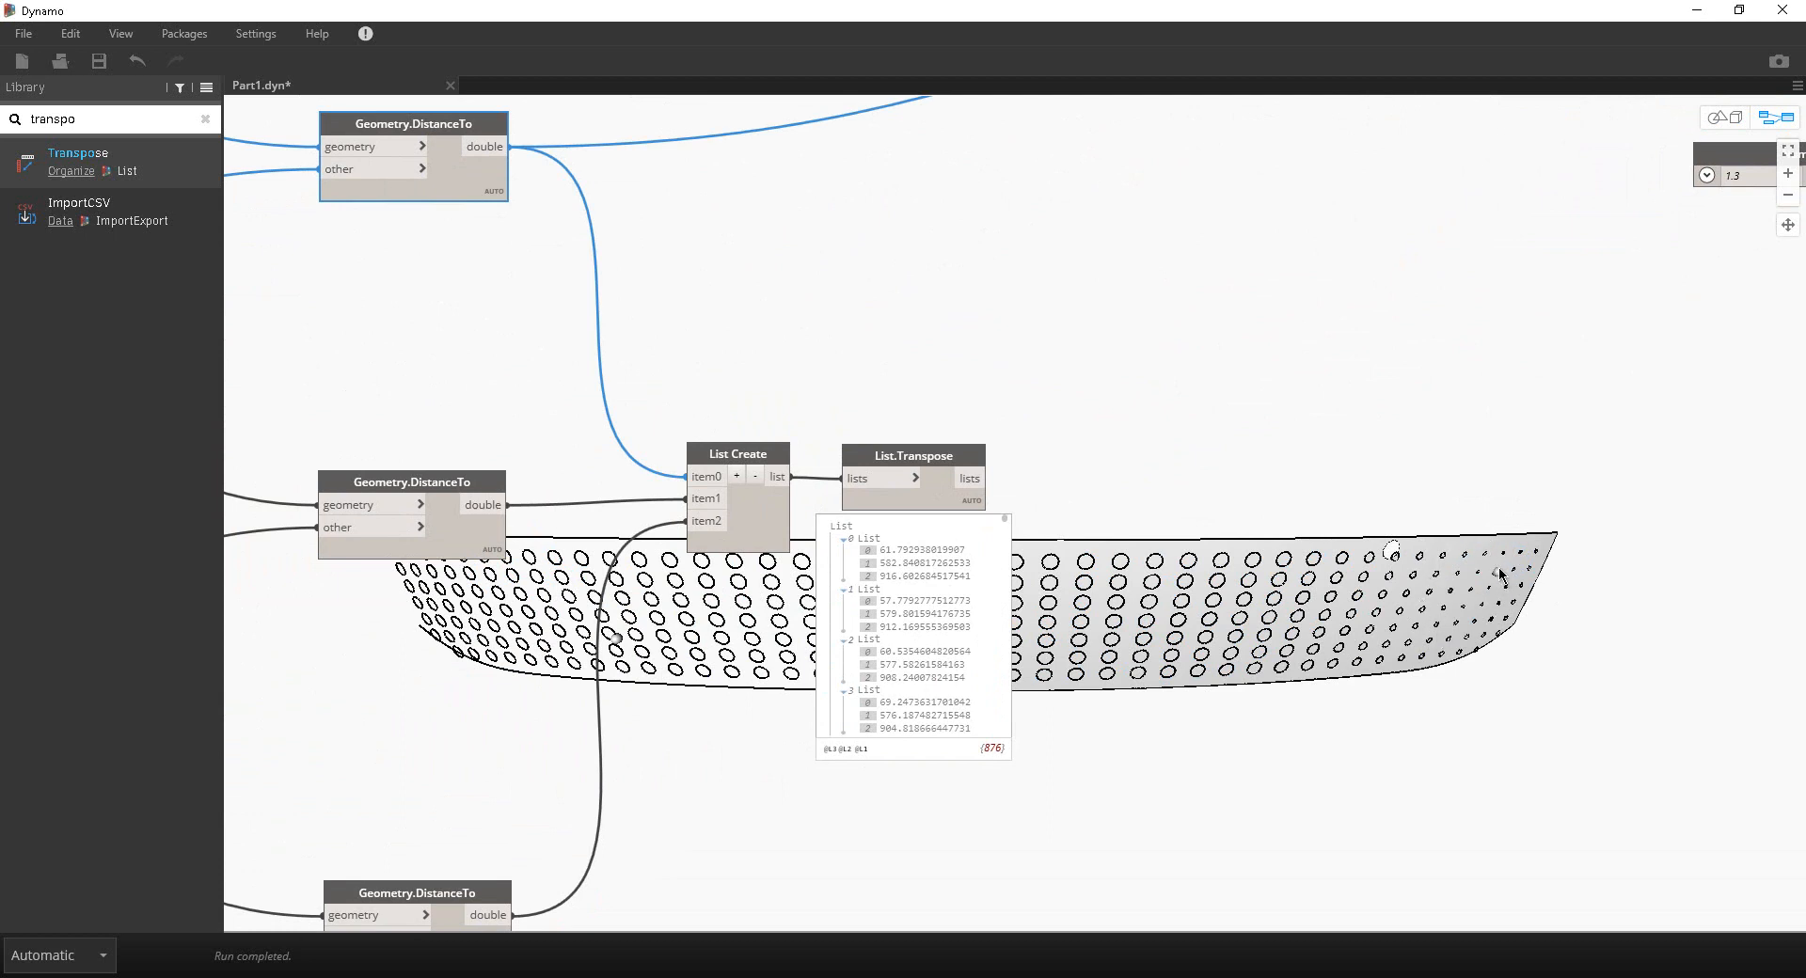
middle_click_drag(870, 586, 848, 449)
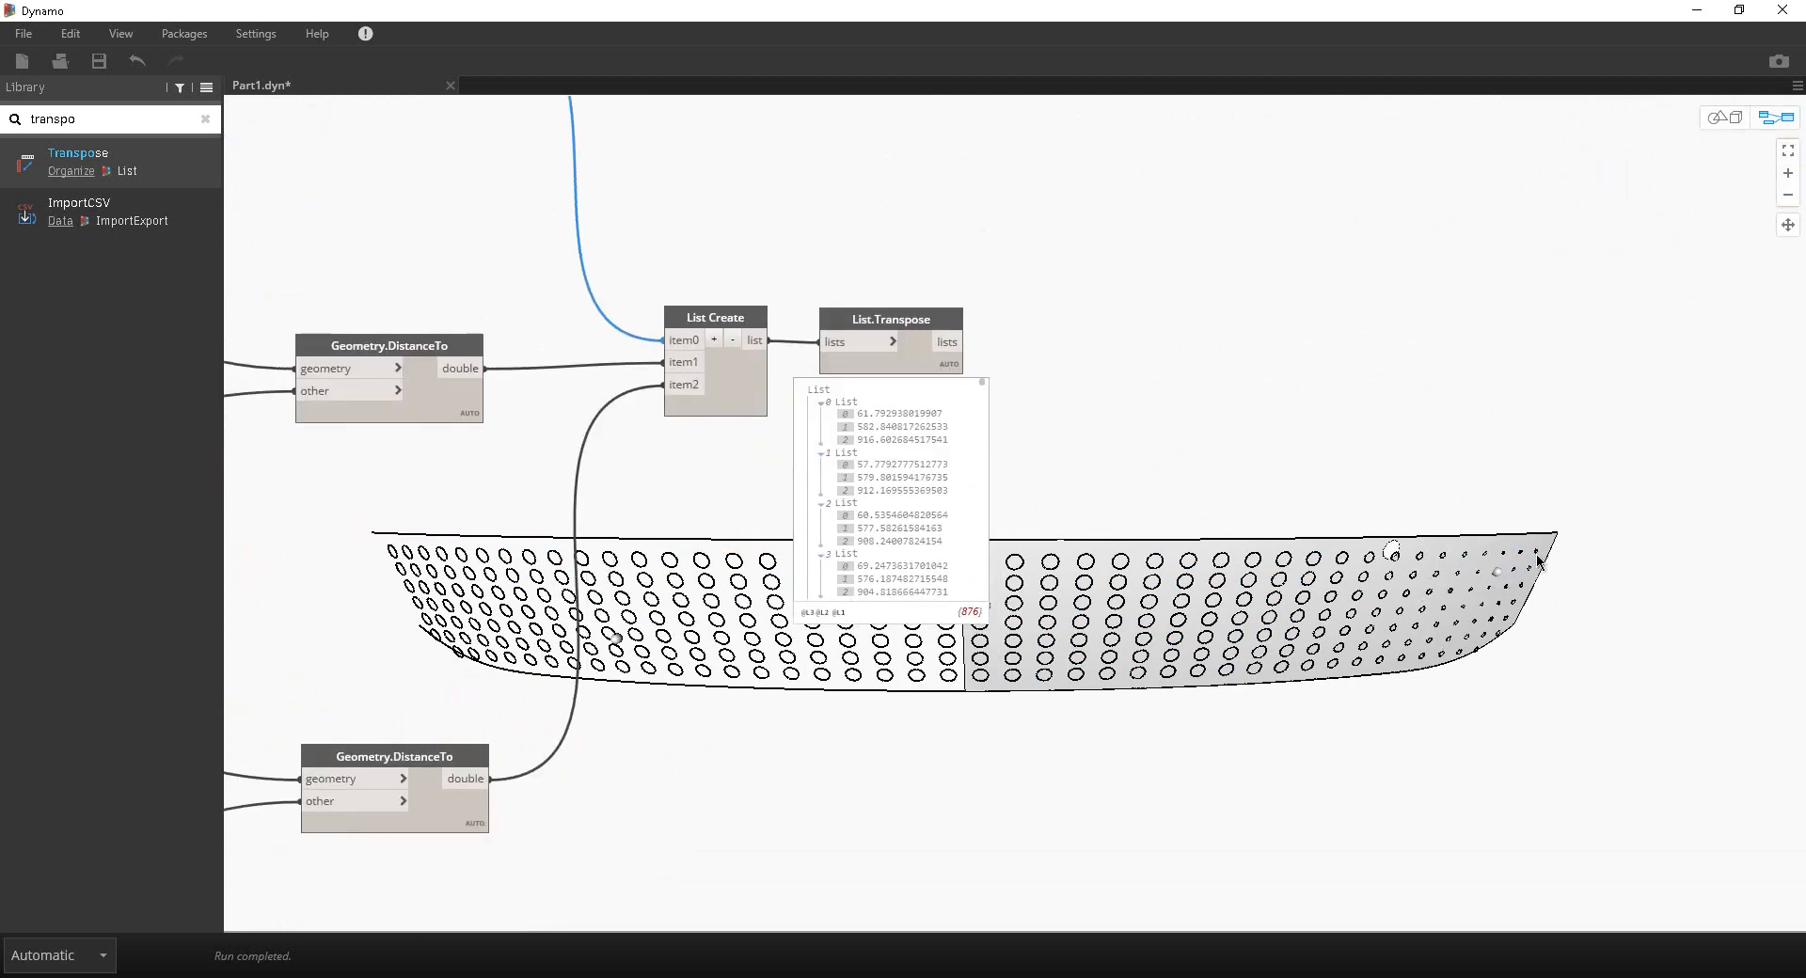
middle_click_drag(1121, 655, 1130, 530)
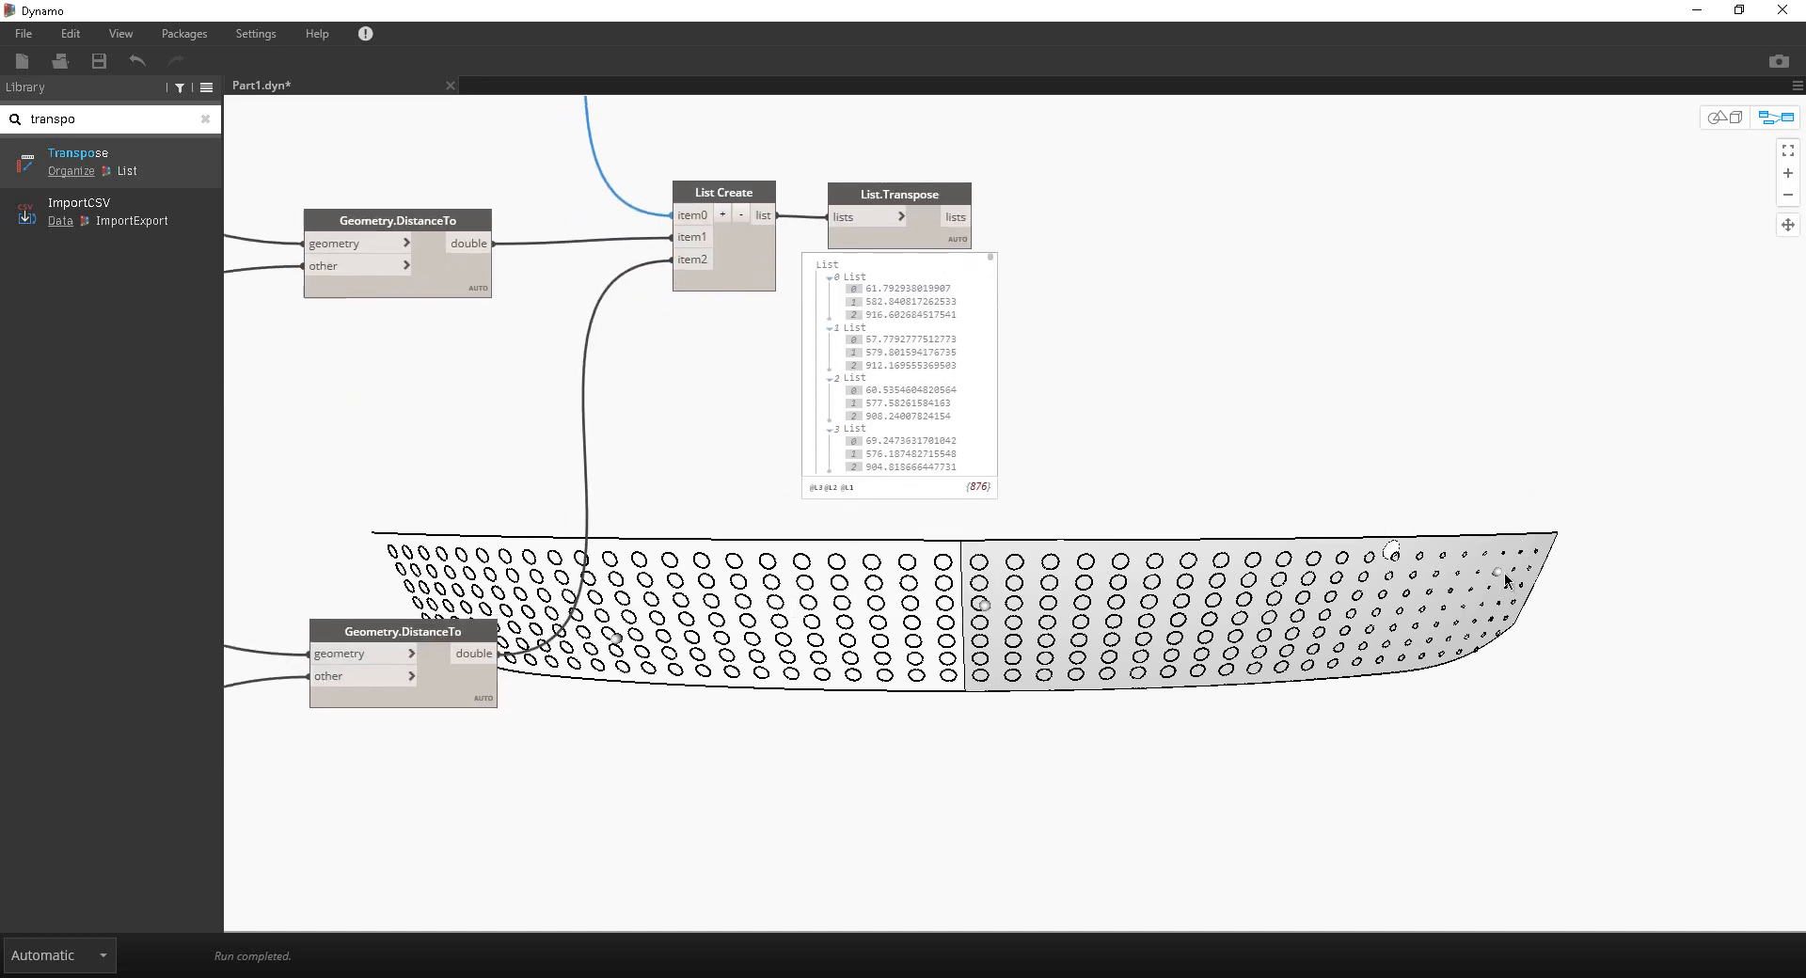
right_click(851, 649)
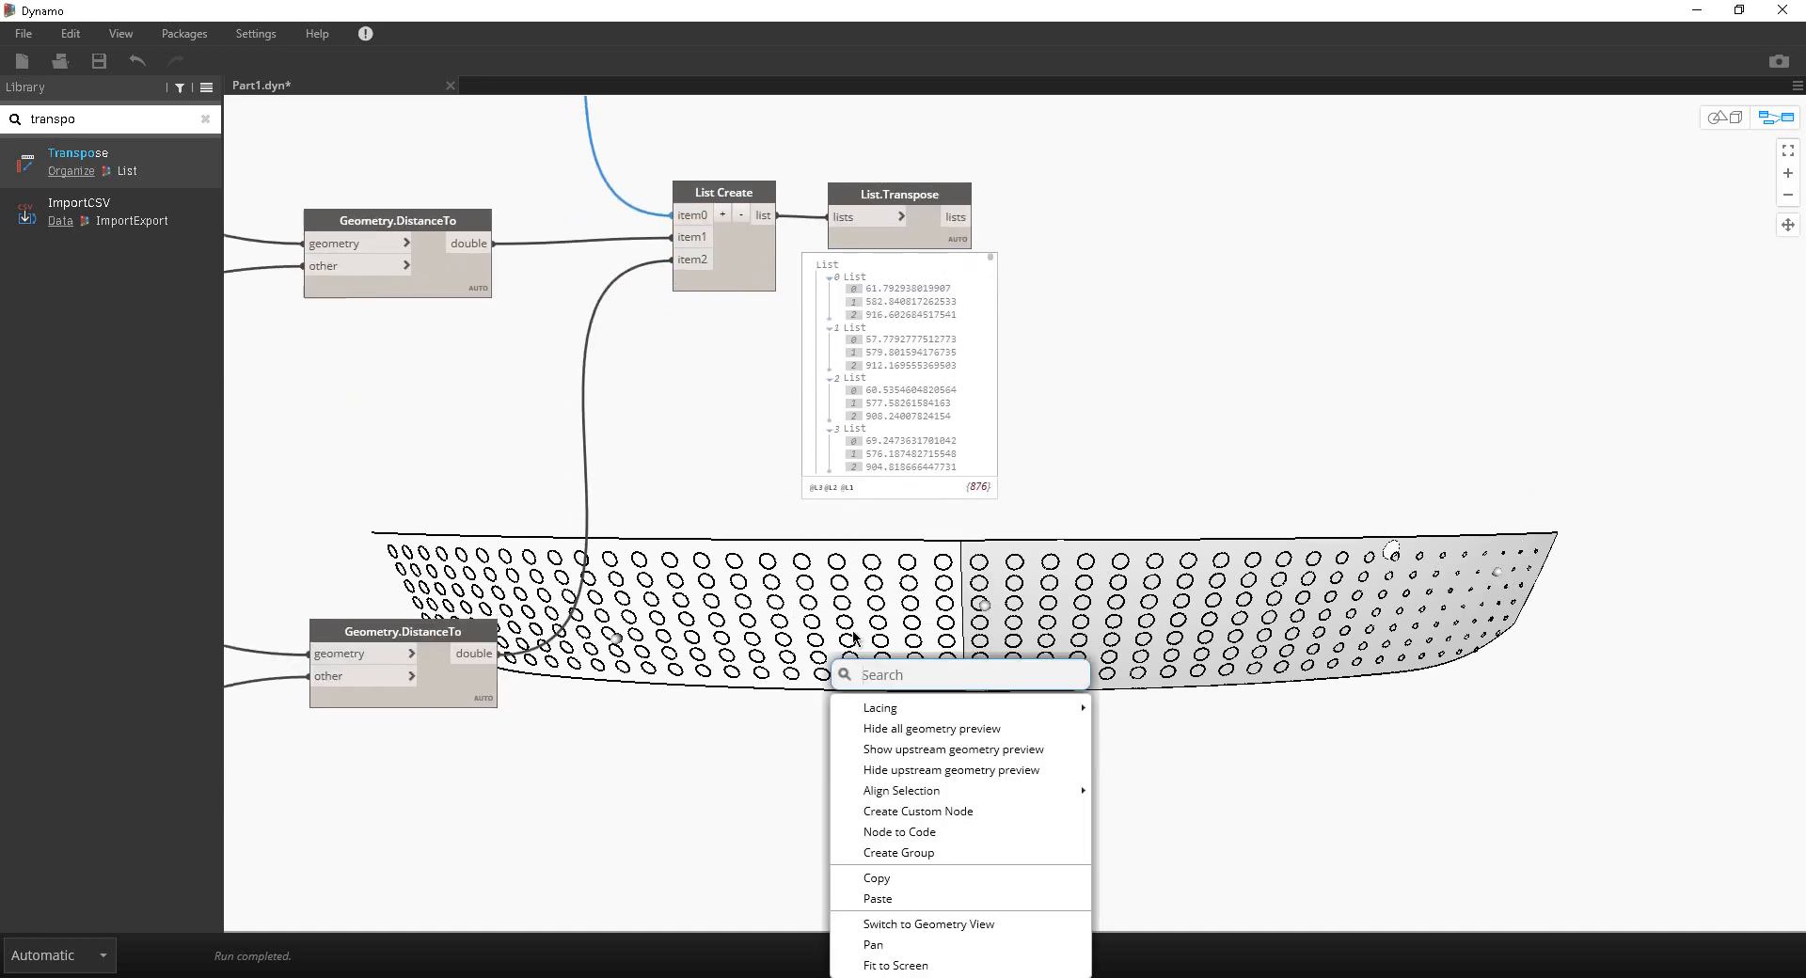
left_click(618, 642)
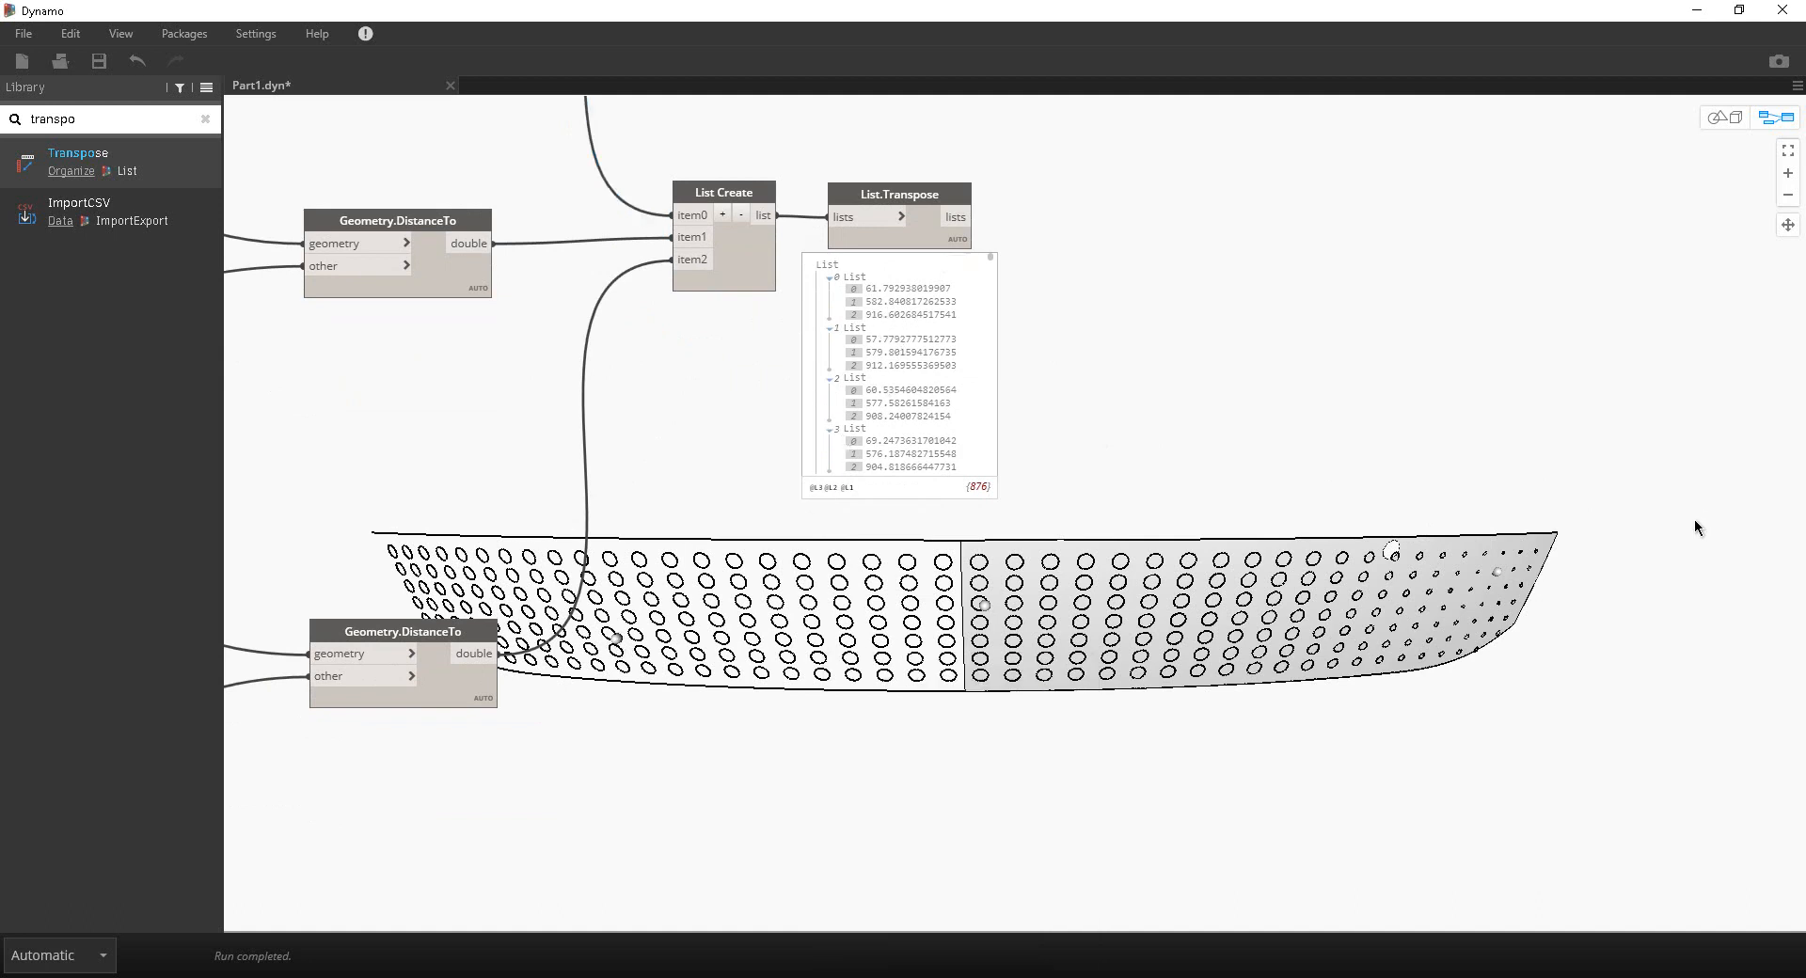
middle_click_drag(1543, 541, 1545, 568)
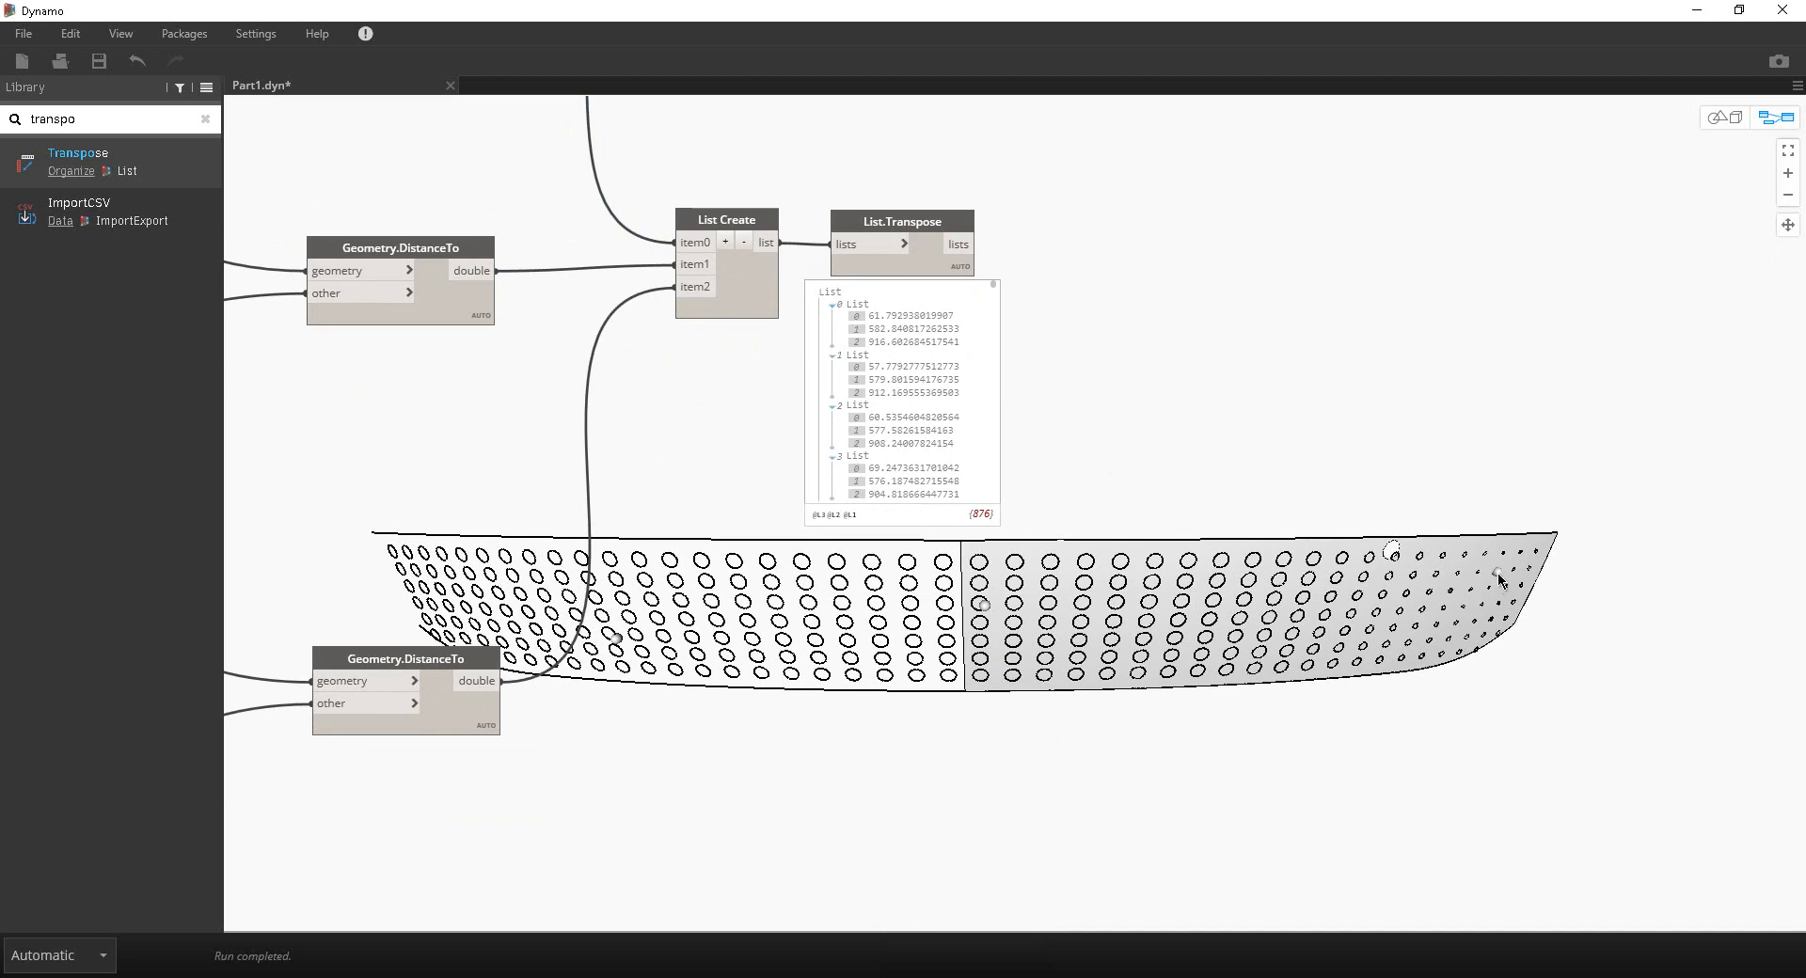
middle_click_drag(1107, 193, 857, 390)
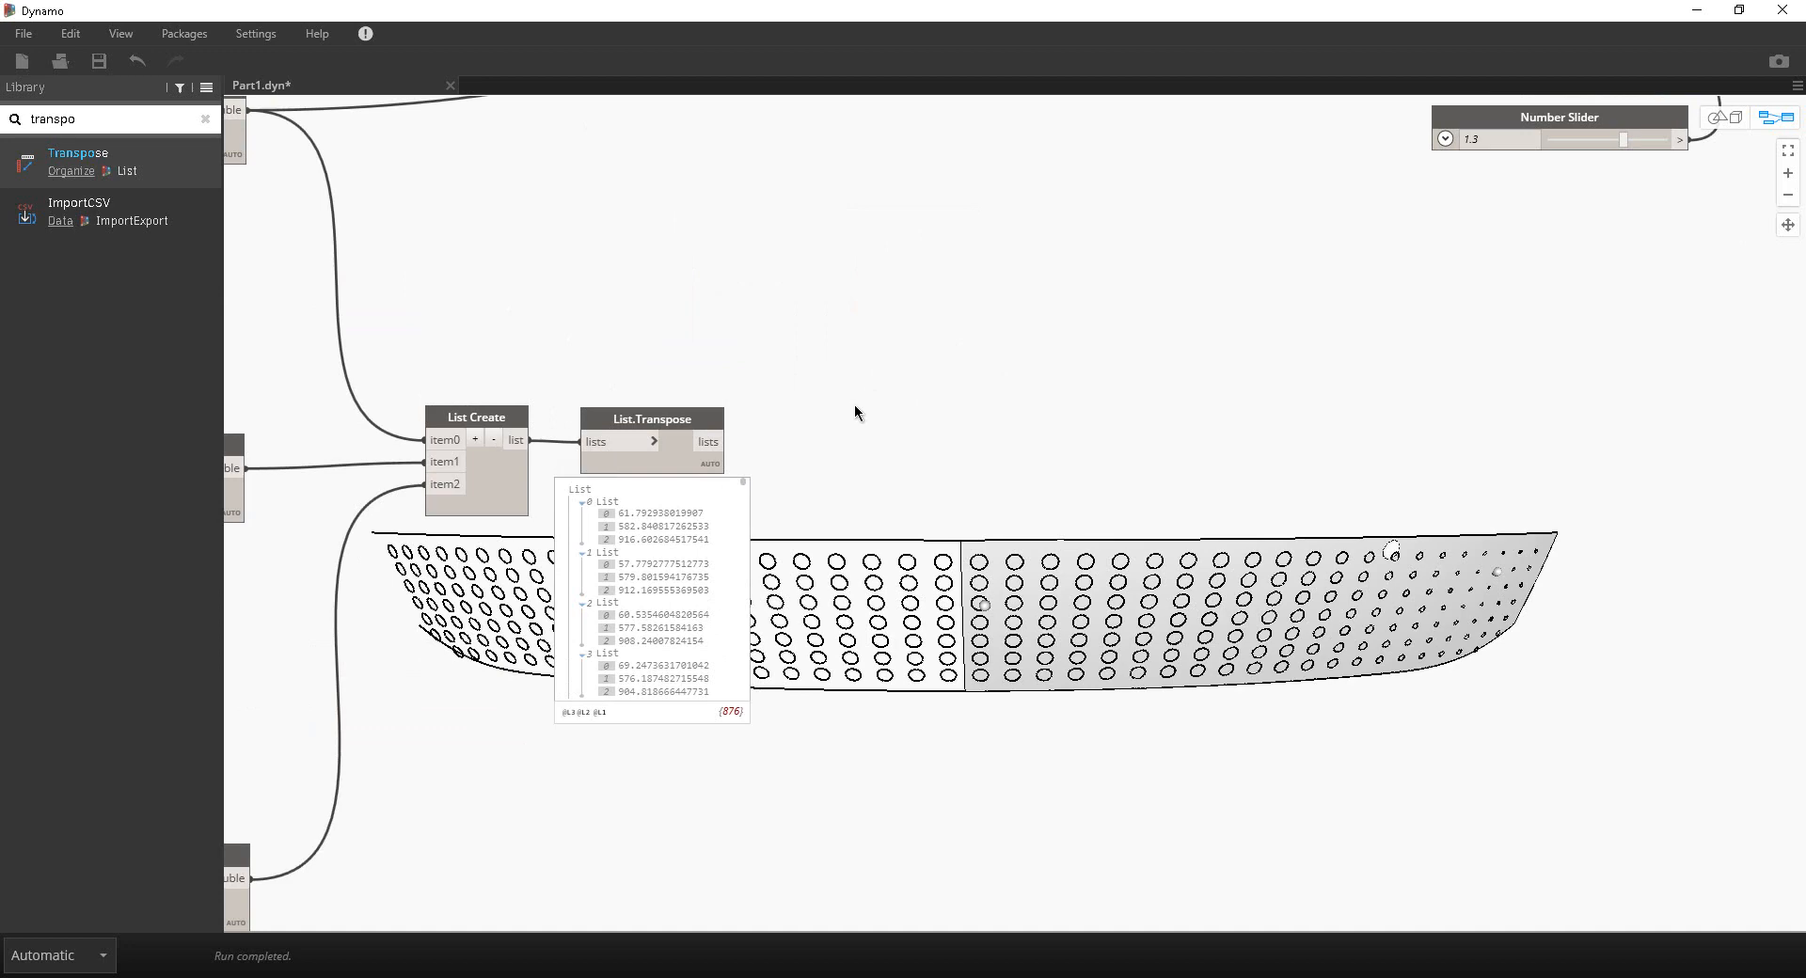
Step: Browse the List.Transpose preview to sublist 159 and highlight it
scroll(856, 404, "up", 2)
middle_click_drag(663, 399, 738, 362)
scroll(974, 556, "up", 2)
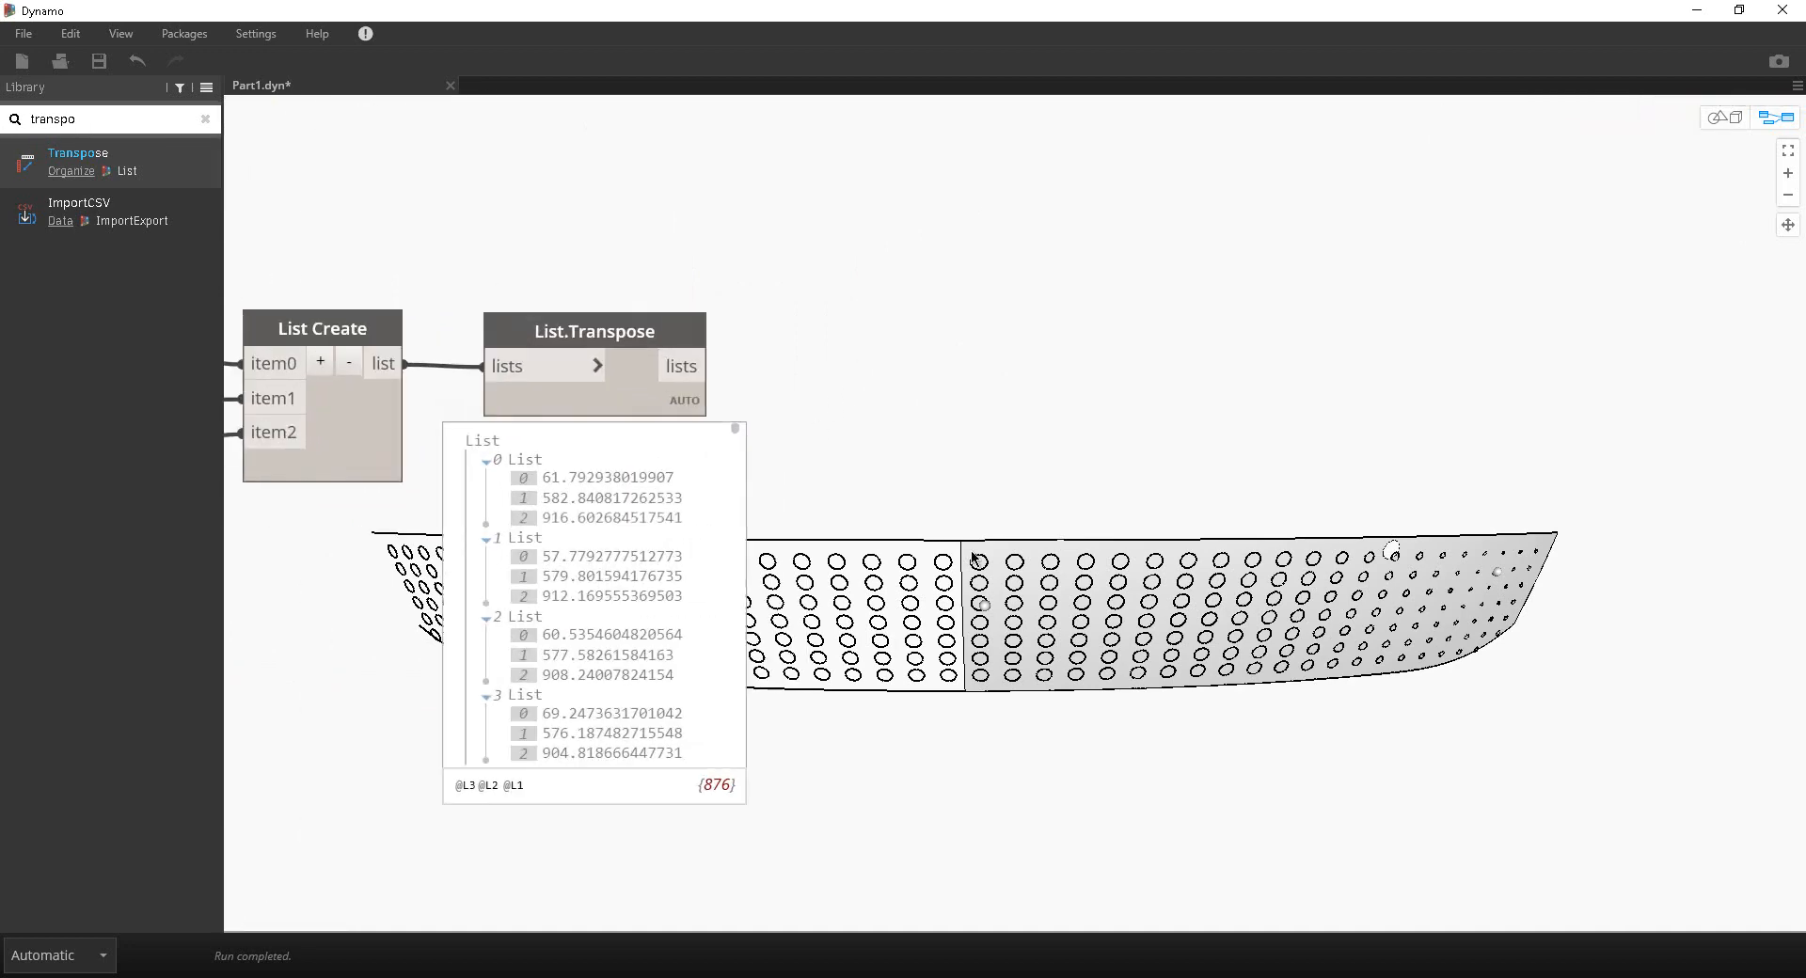
middle_click_drag(804, 513, 804, 544)
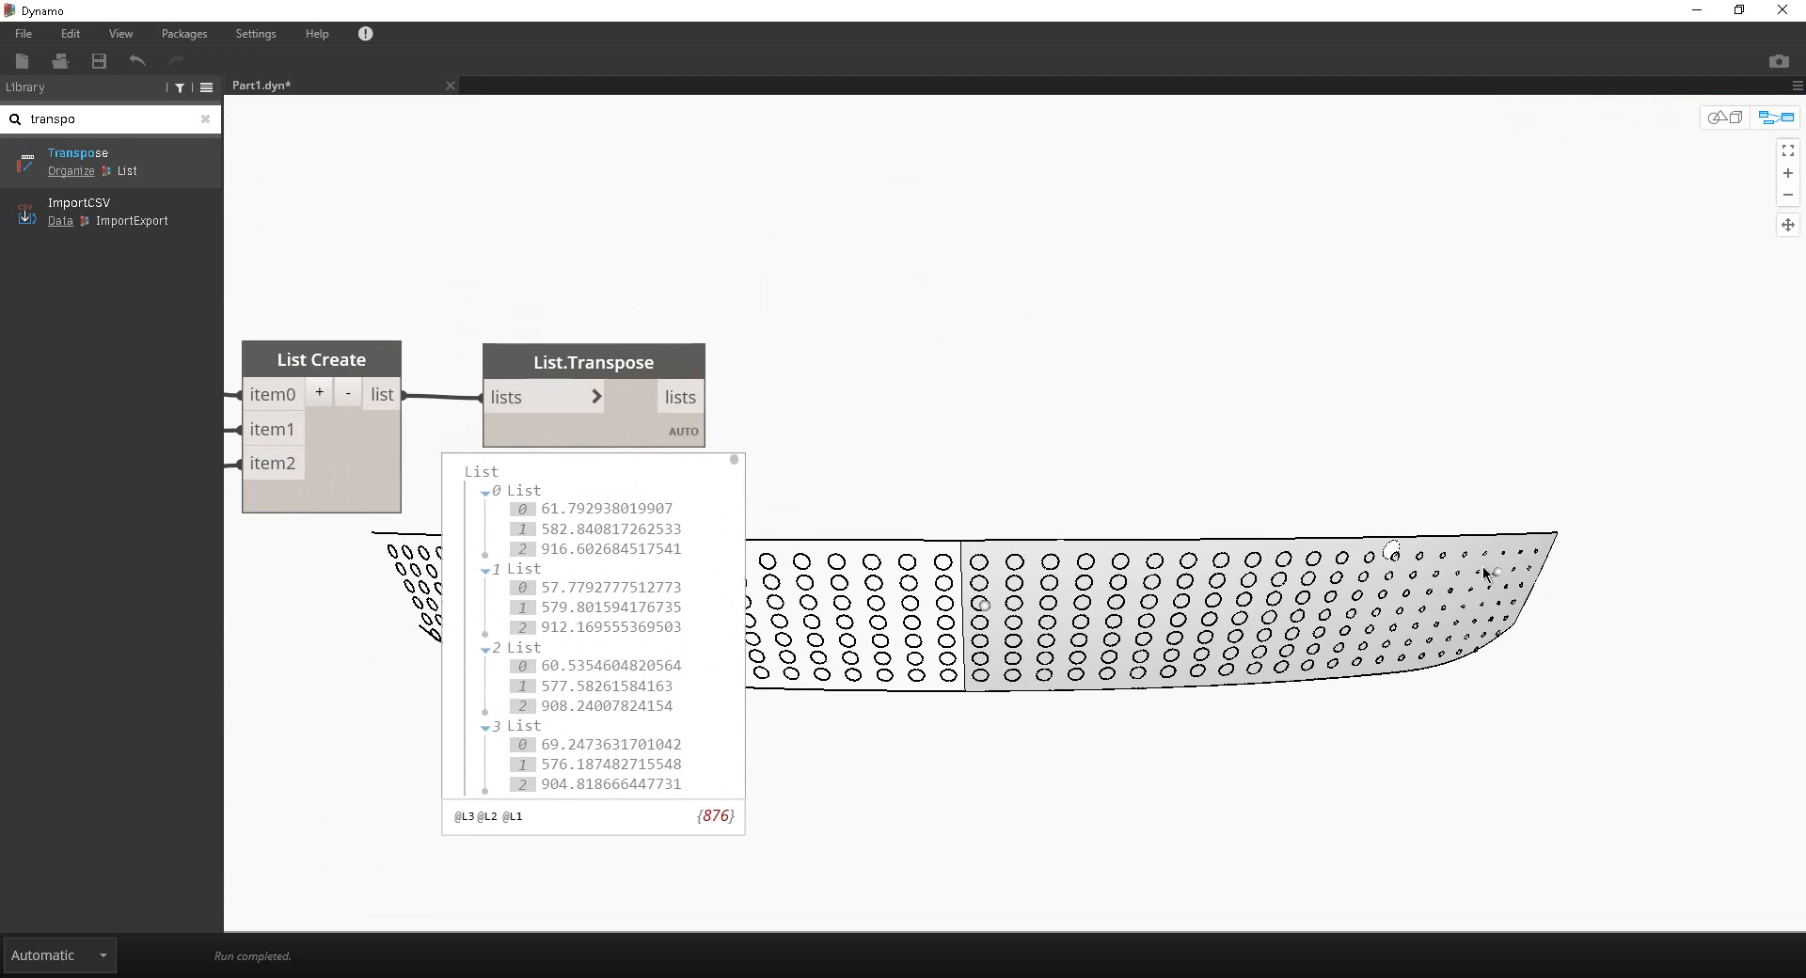
mouse_move(740, 481)
scroll(730, 642, "down", 10)
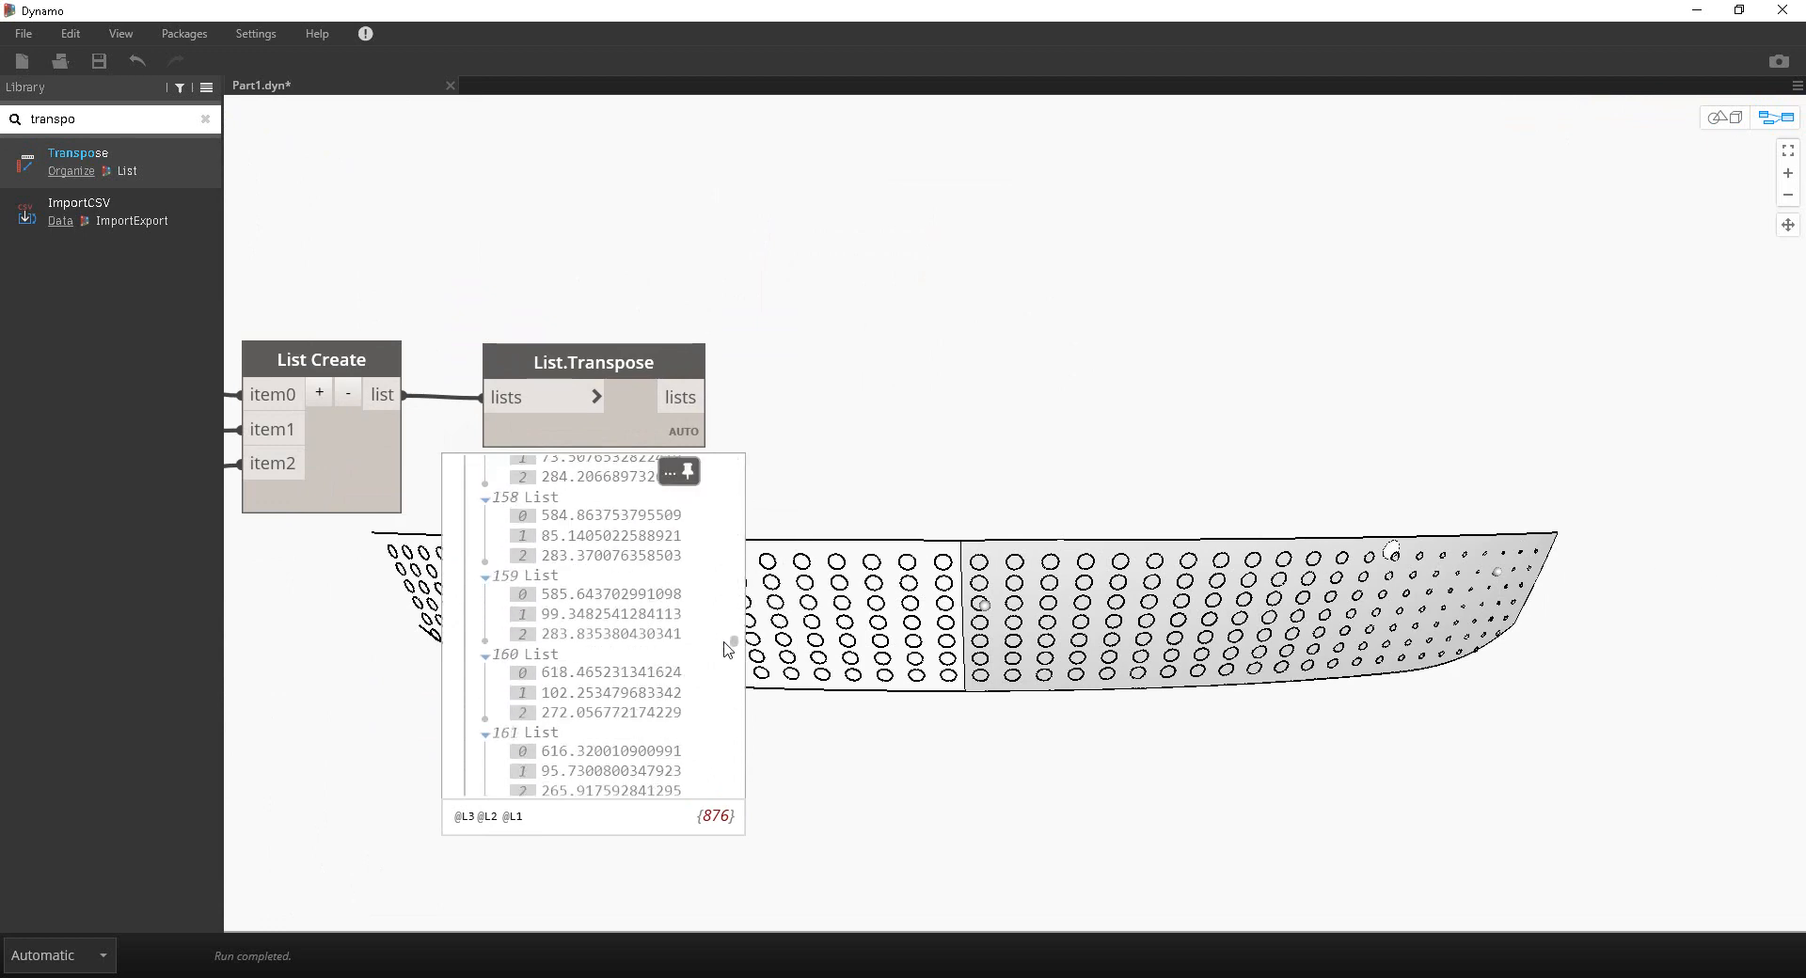
left_click(522, 577)
Step: Locate the circle at index 159 on the surface through the Circle.ByCenterPointRadiusNormal output preview, and close the preview
middle_click_drag(783, 473, 557, 807)
scroll(851, 623, "down", 5)
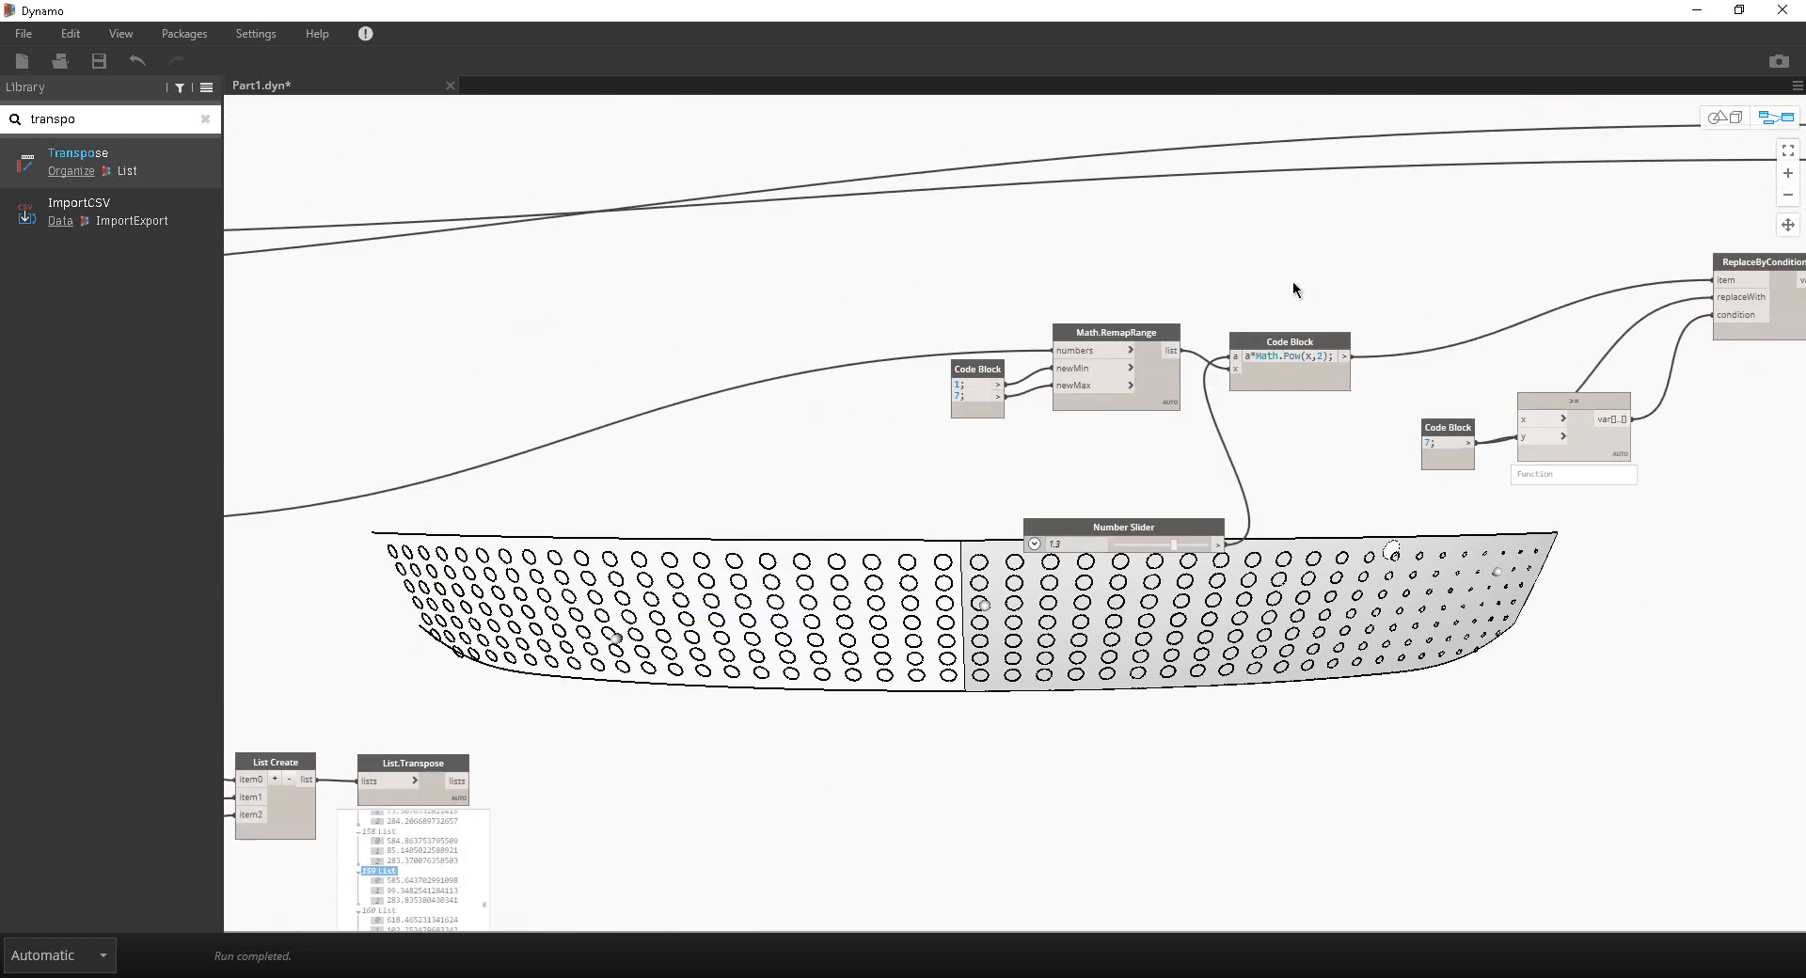
middle_click_drag(1292, 280, 941, 235)
scroll(1443, 230, "up", 3)
middle_click_drag(1442, 229, 1189, 425)
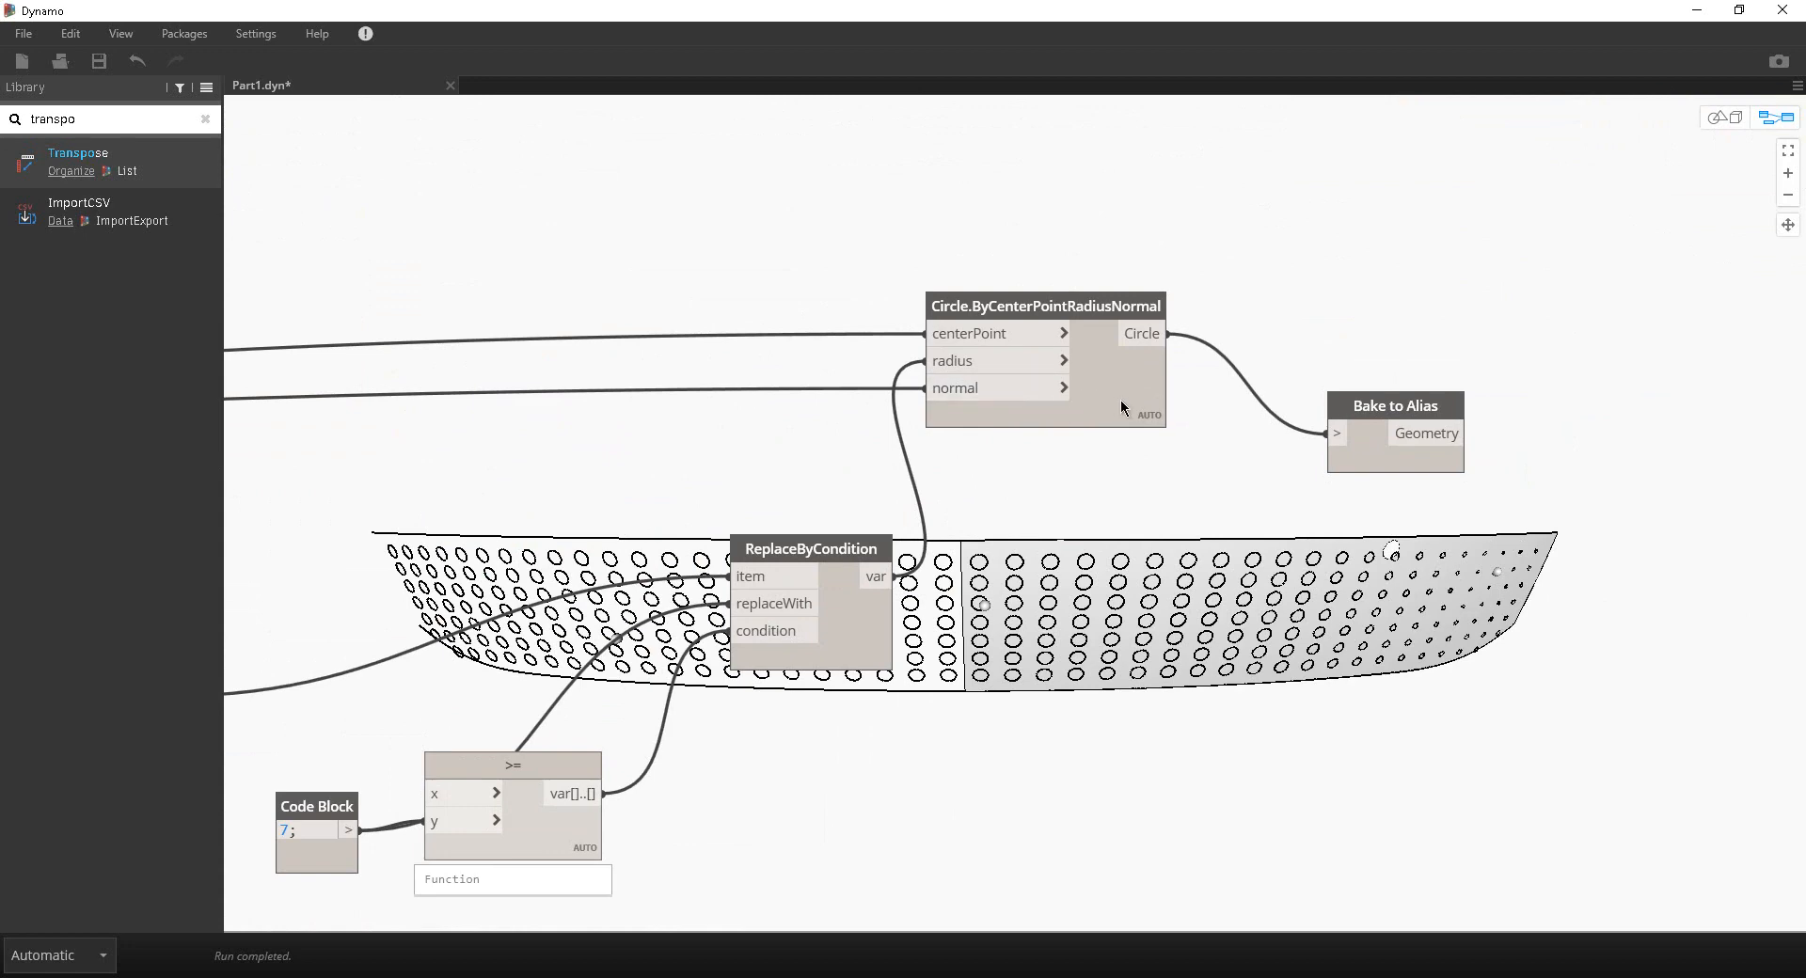
mouse_move(1151, 414)
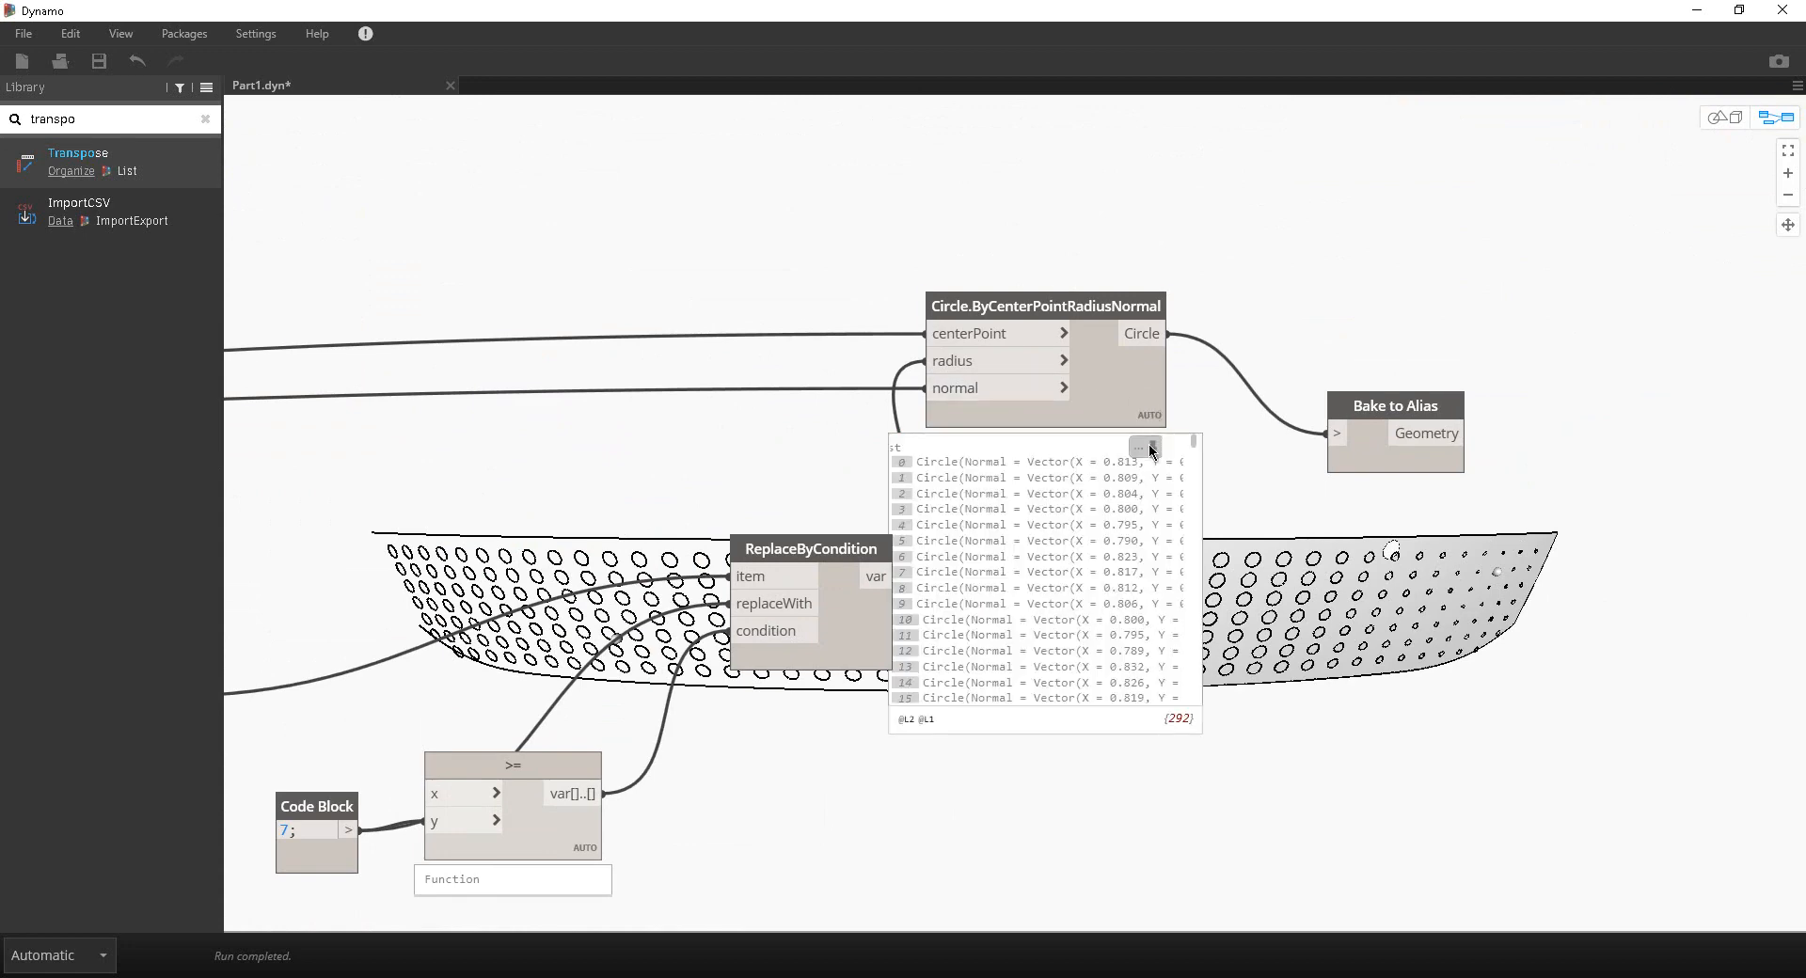
left_click_drag(1151, 414, 1210, 406)
scroll(1253, 509, "down", 3)
scroll(1253, 509, "down", 20)
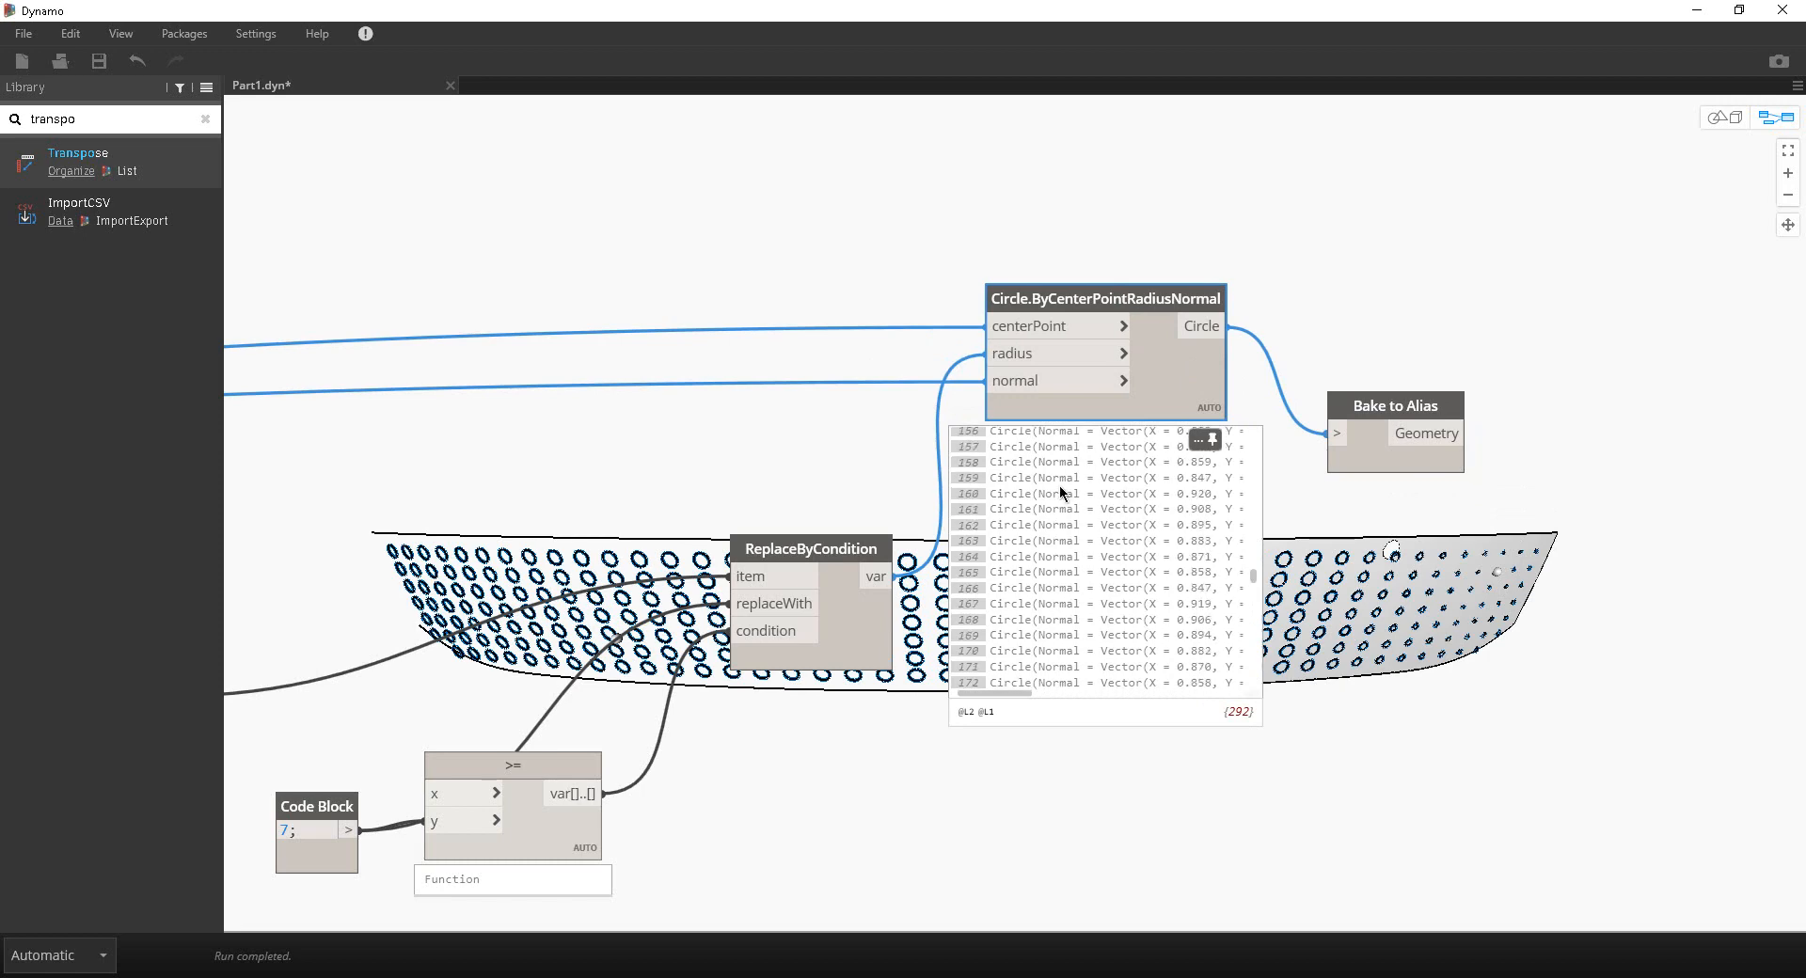
left_click(965, 481)
middle_click_drag(842, 466, 868, 184)
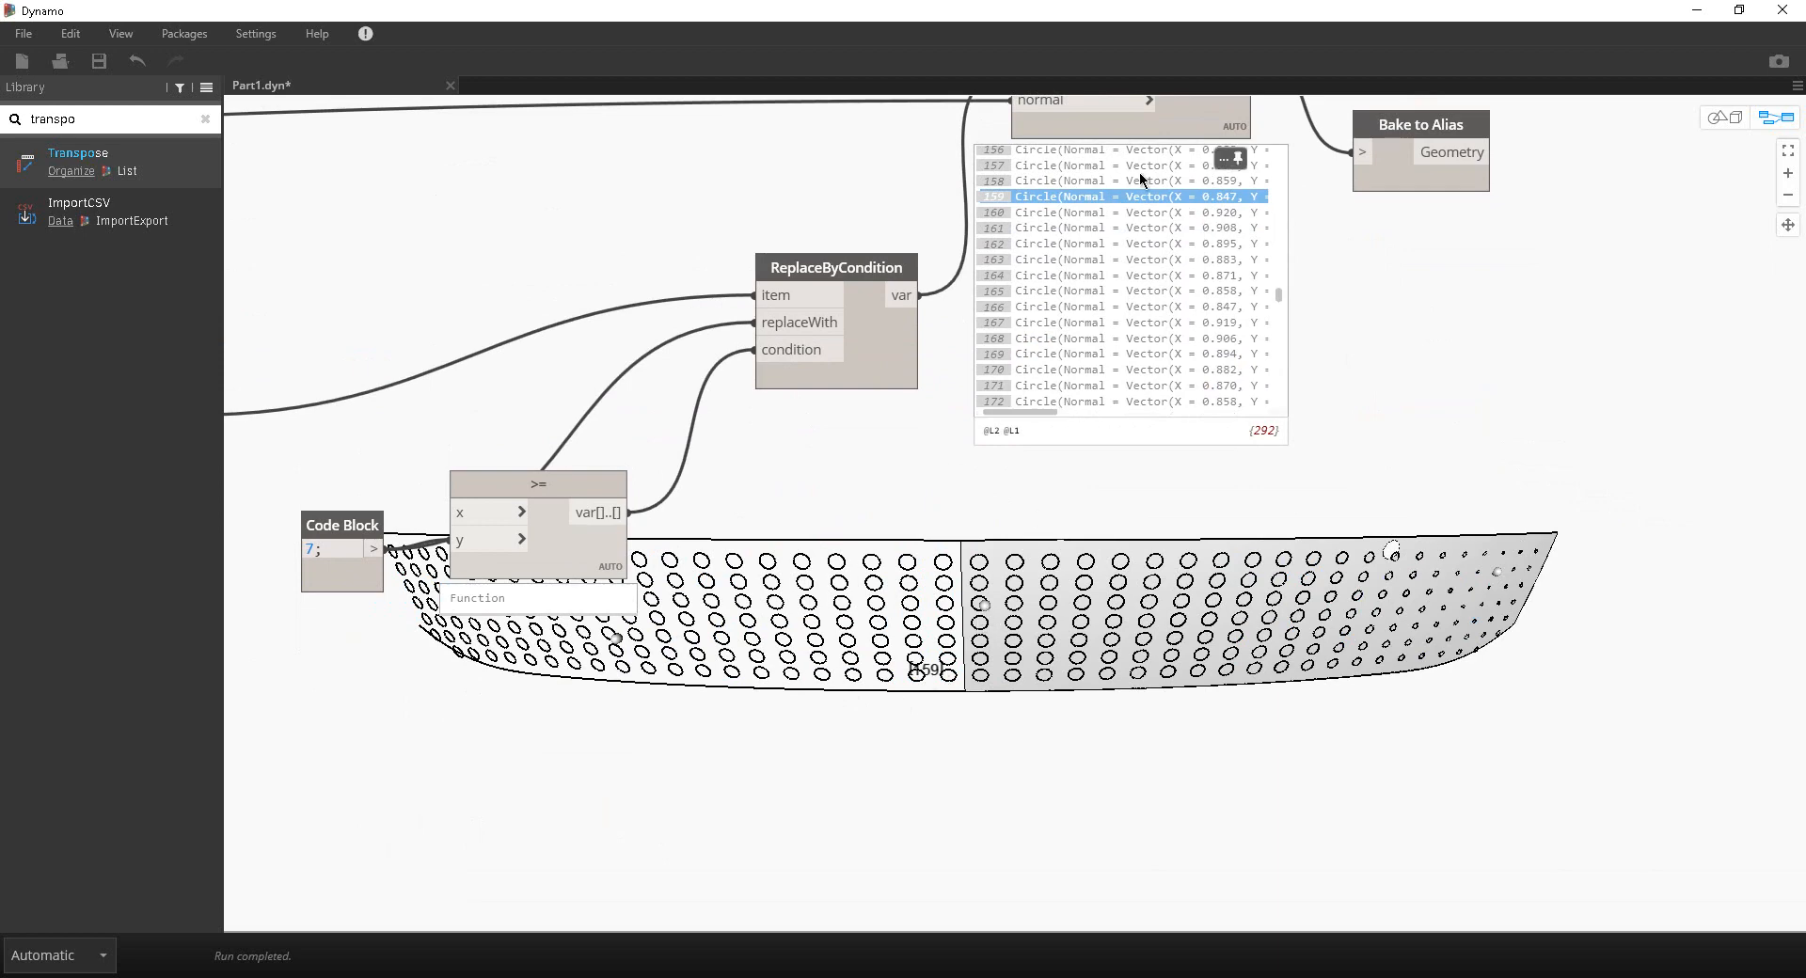
left_click(1243, 167)
Step: Disconnect Bake to Alias from the Circle.ByCenterPointRadiusNormal output and reposition both nodes slightly
scroll(1091, 388, "down", 3)
middle_click_drag(709, 532, 1232, 402)
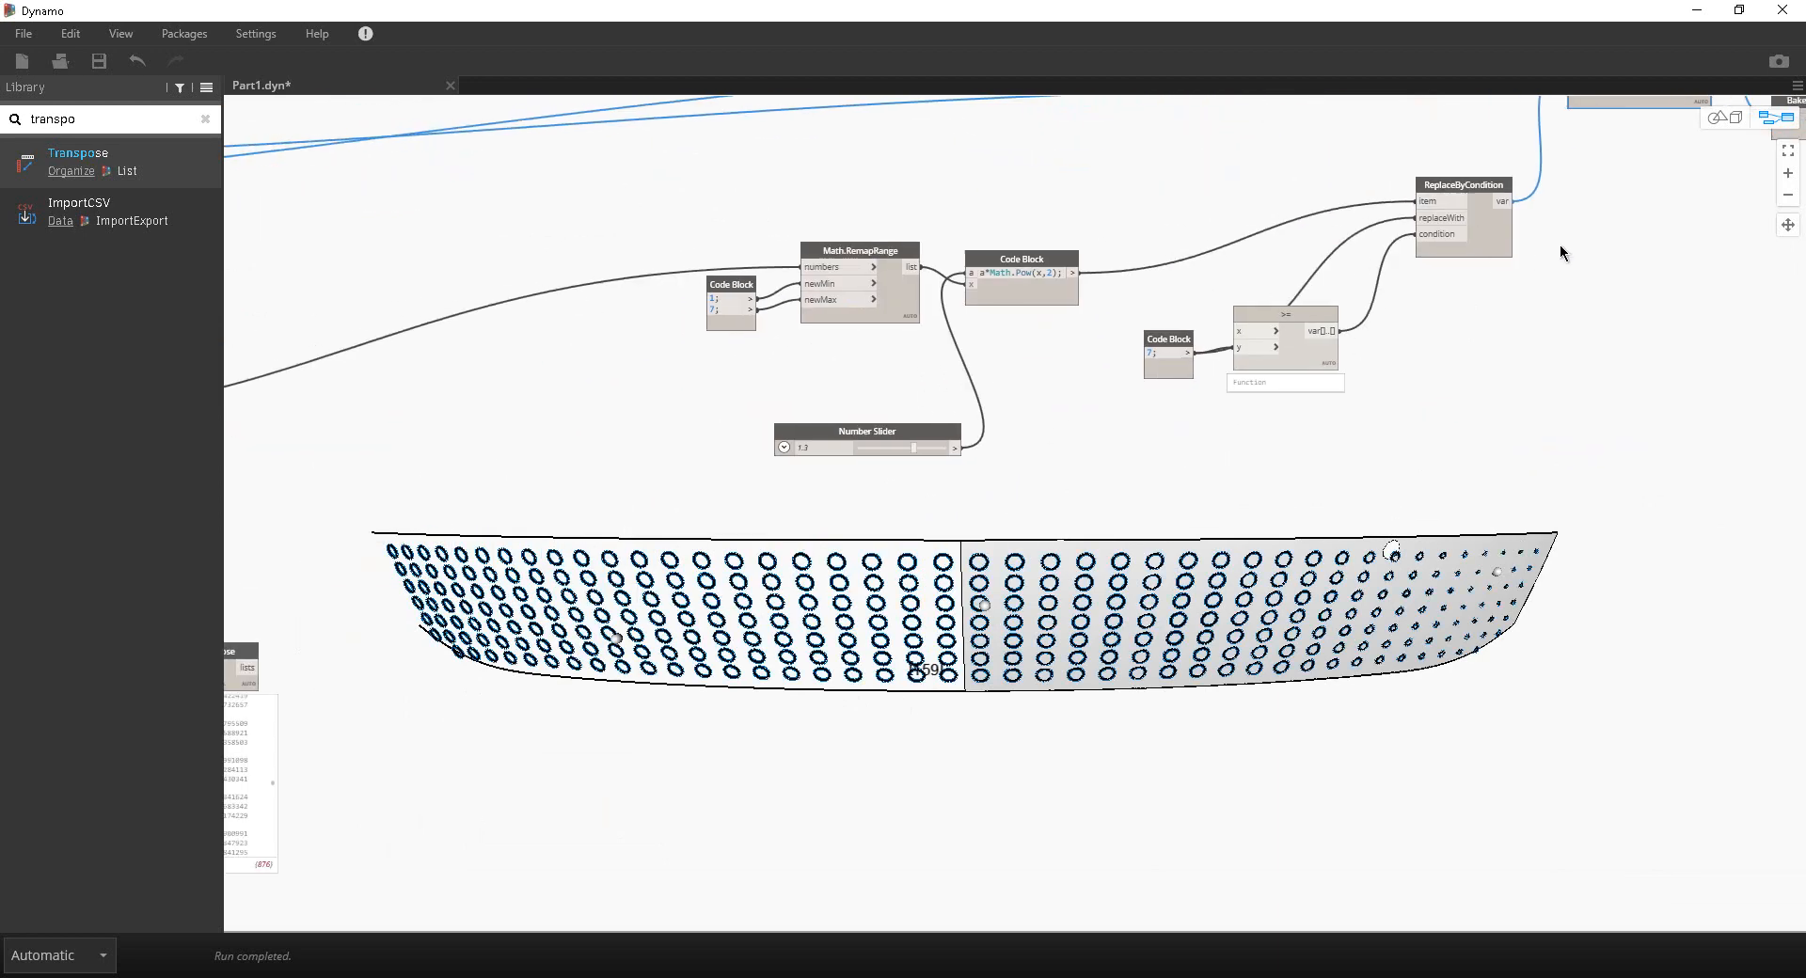
middle_click_drag(1559, 244, 1224, 375)
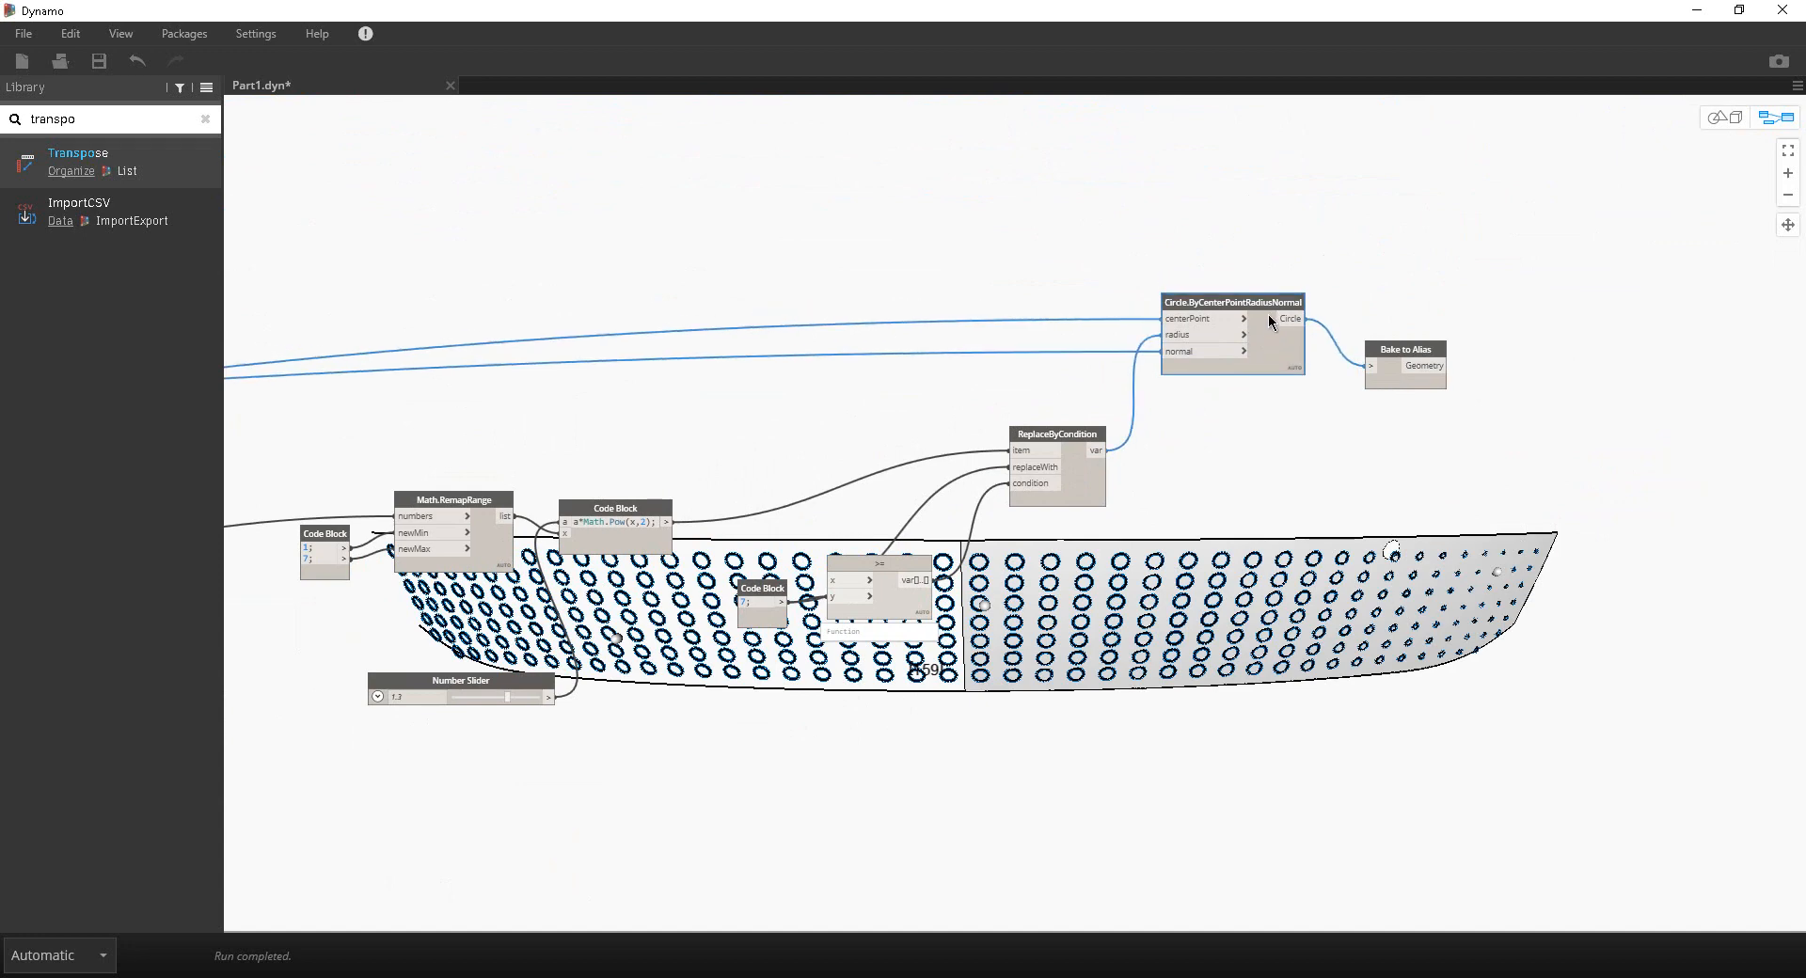
left_click_drag(1268, 314, 1268, 317)
left_click(1130, 548)
middle_click_drag(973, 616, 1137, 449)
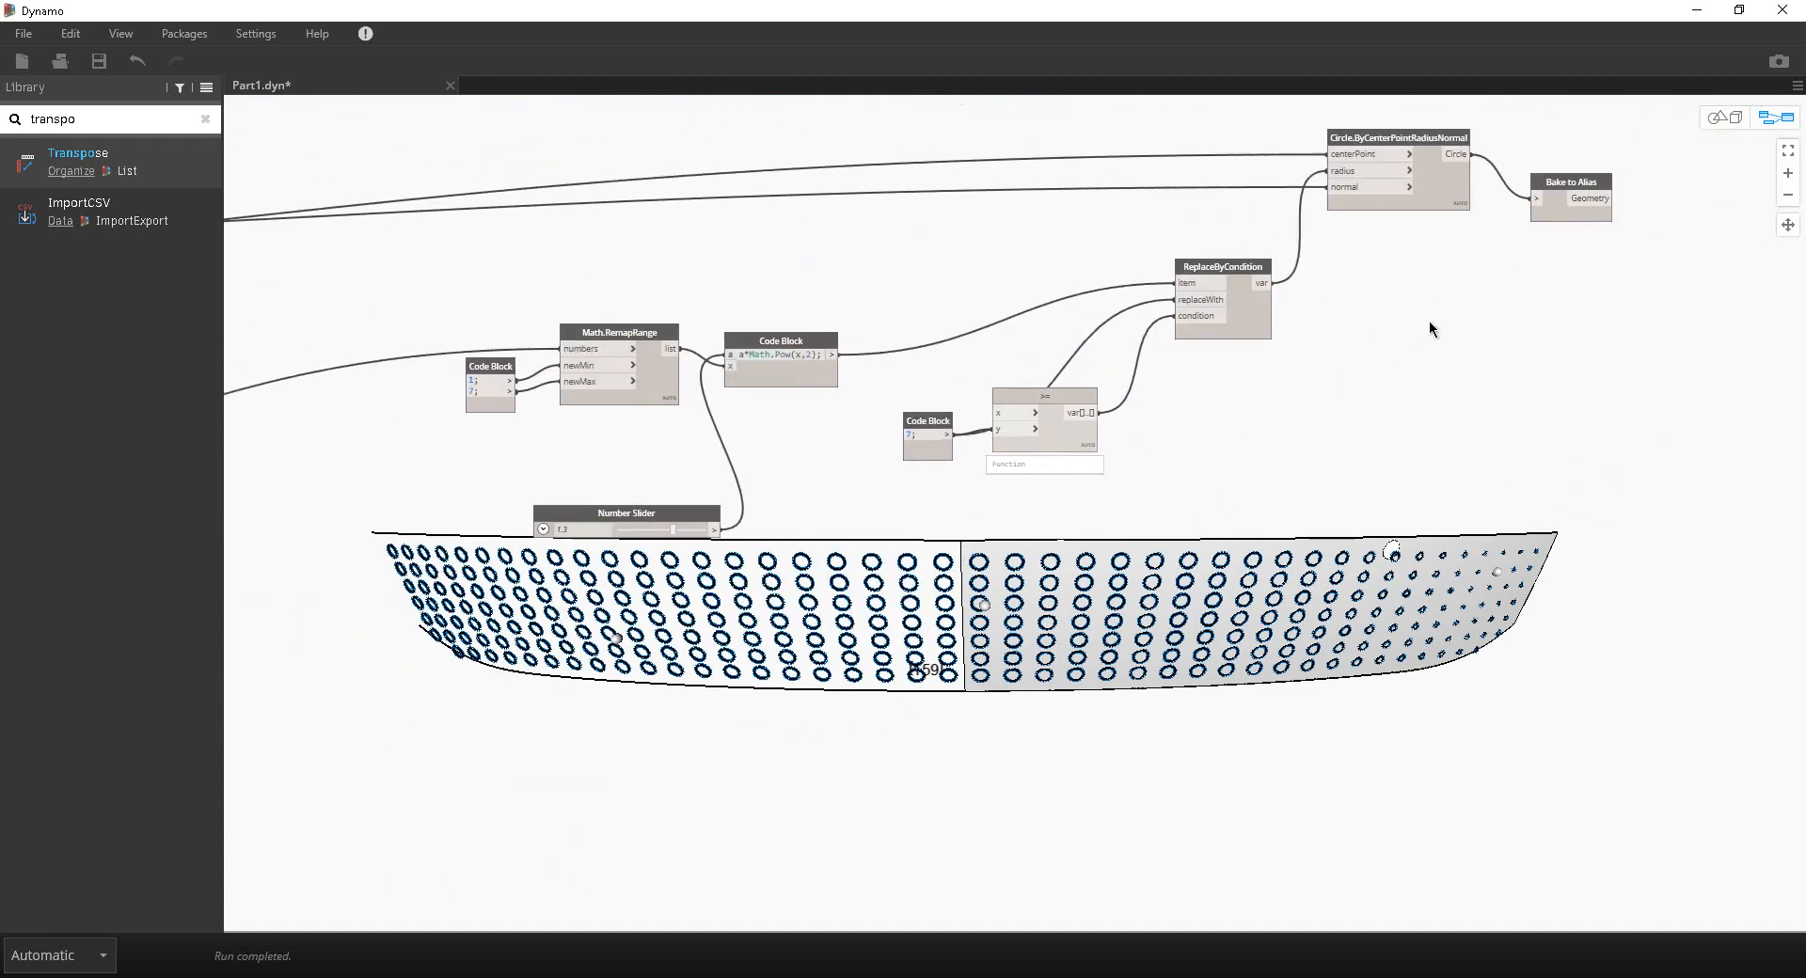
middle_click_drag(853, 537, 1088, 416)
middle_click_drag(676, 590, 160, 722)
scroll(1286, 155, "up", 5)
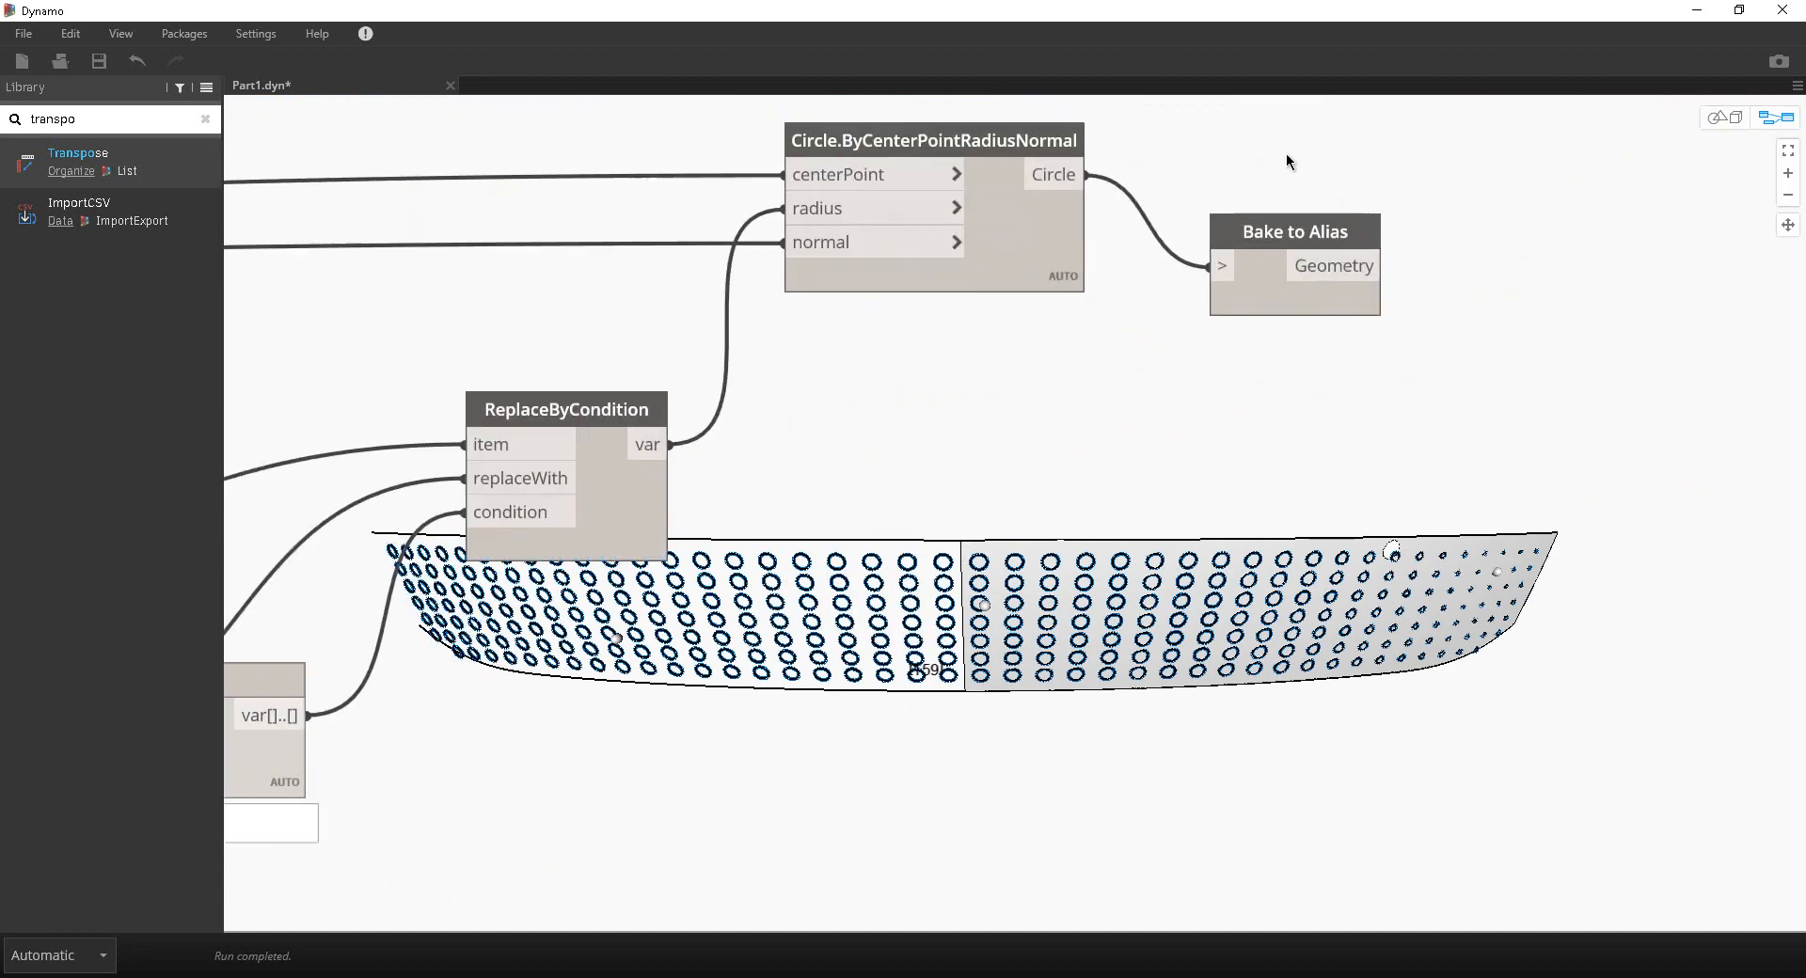
middle_click_drag(1224, 214, 1258, 298)
left_click(1255, 351)
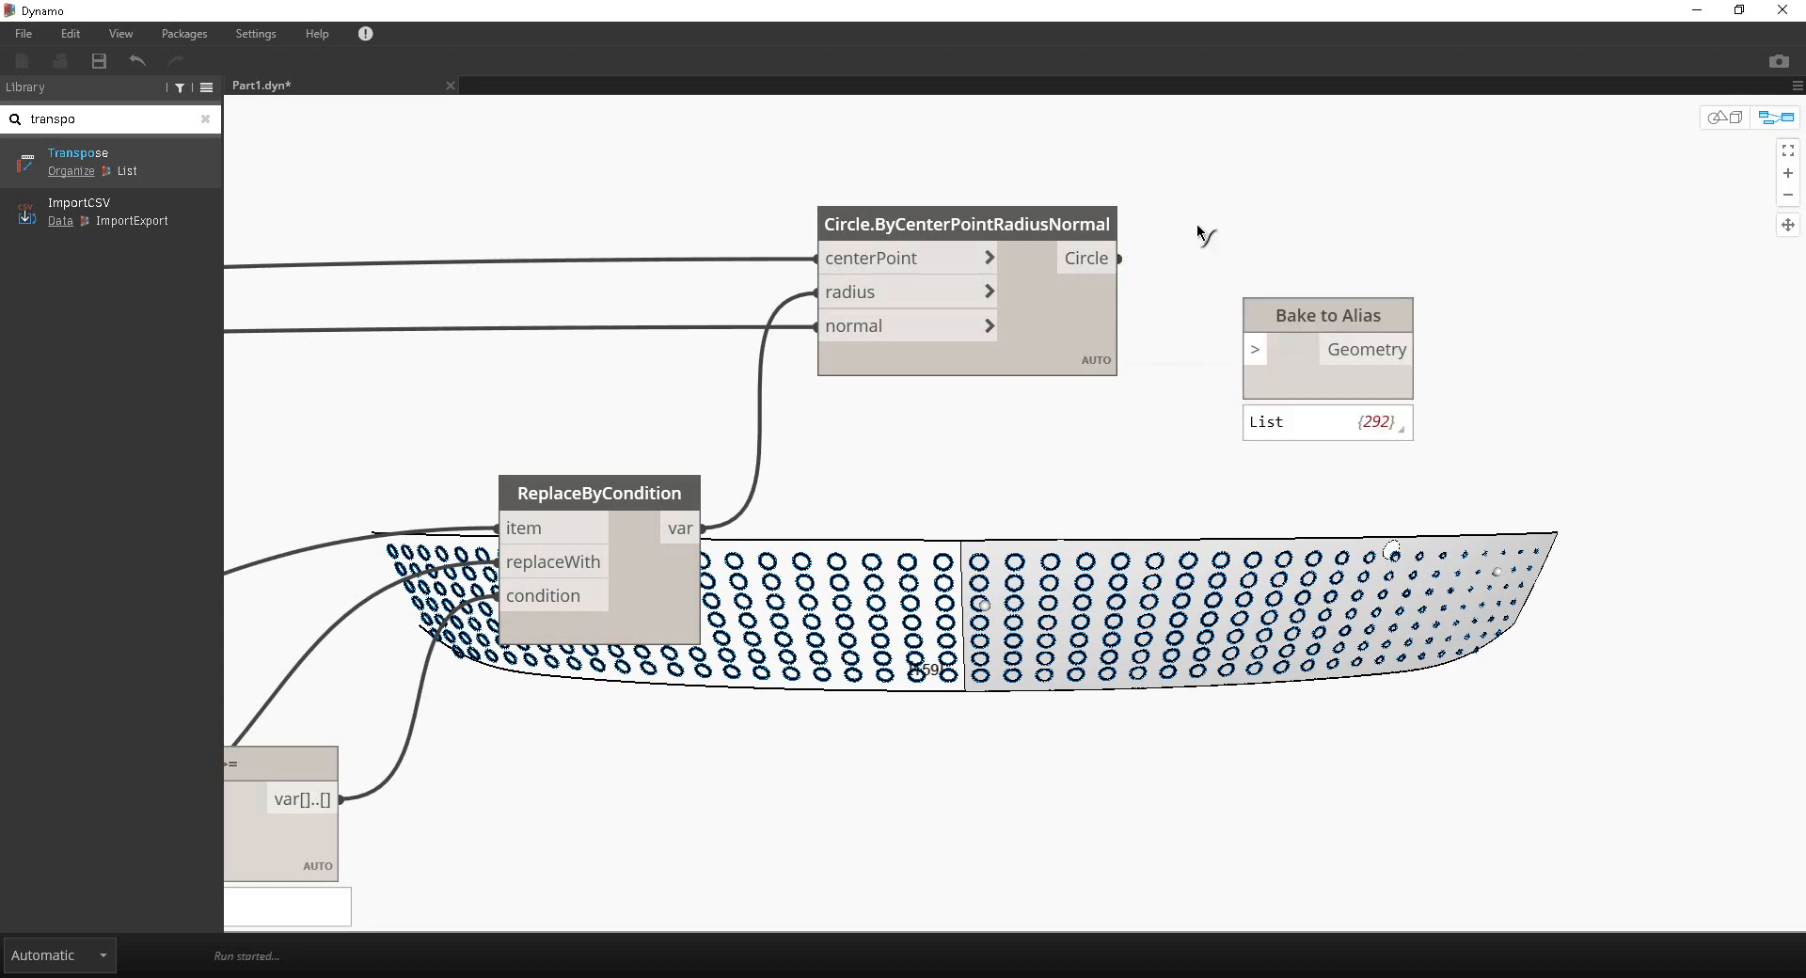
left_click_drag(1251, 320, 1304, 240)
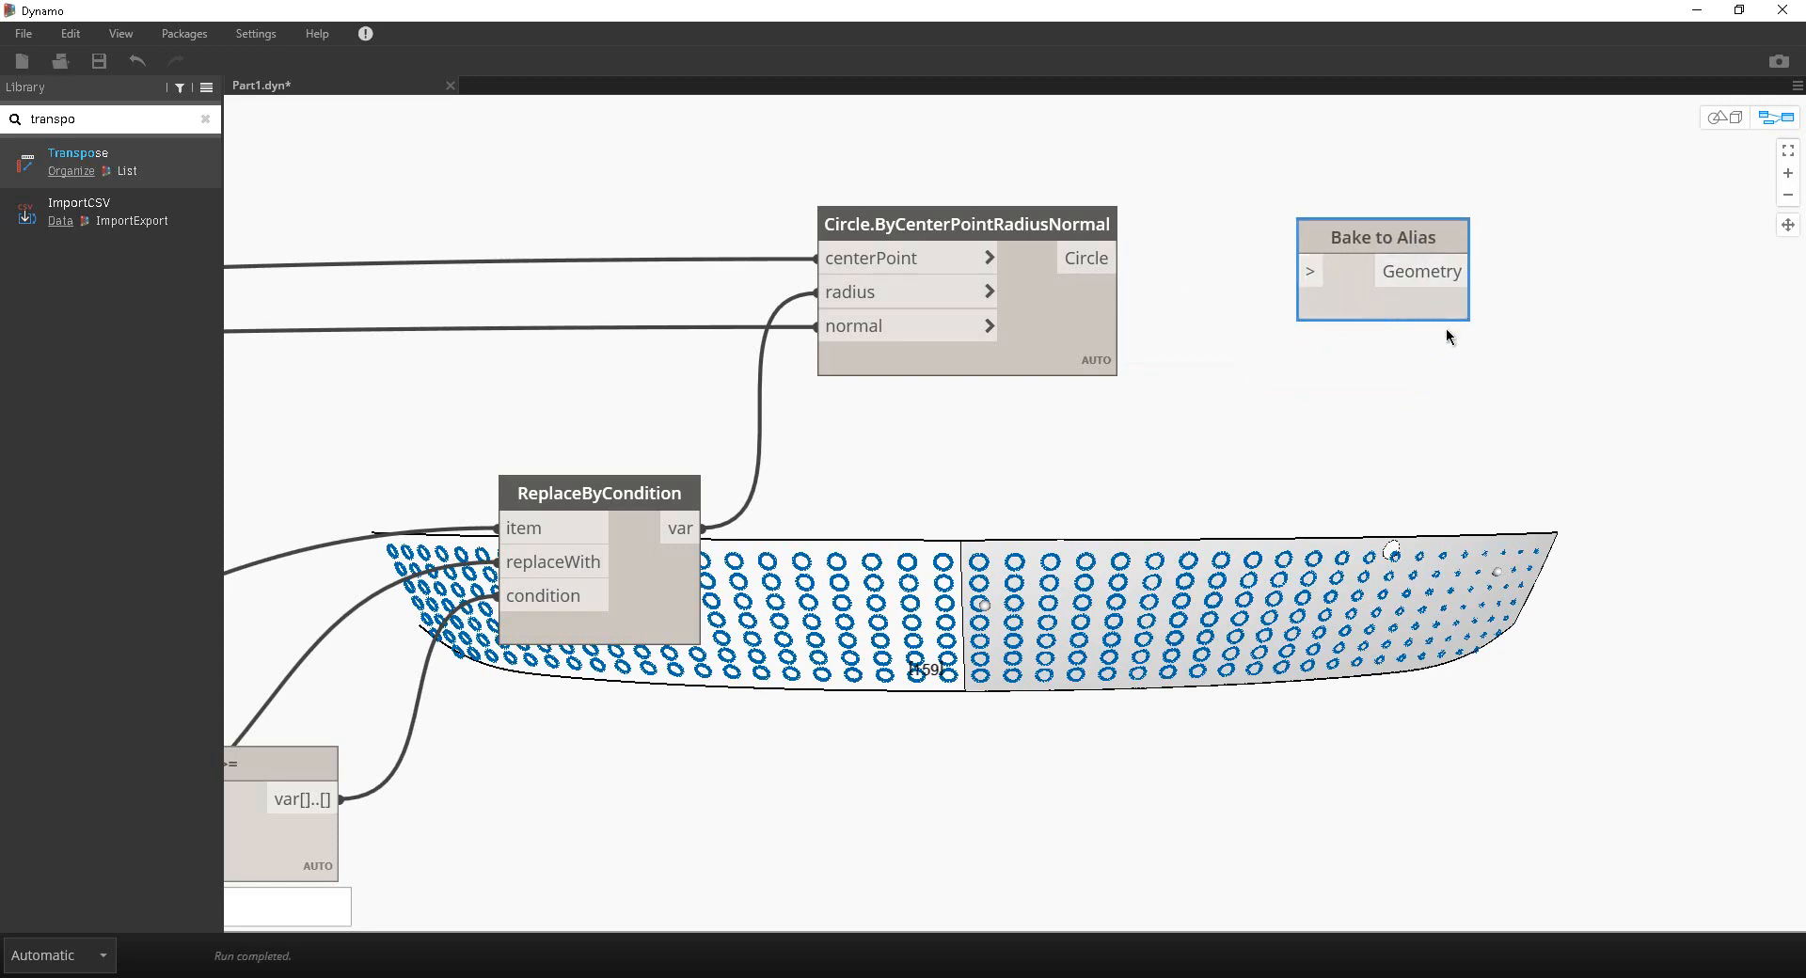
left_click_drag(1060, 306, 1111, 346)
left_click(1339, 395)
Step: Review the three distances per sublist in the List.Transpose preview, from around index 159 back to the first sublist
scroll(1332, 384, "down", 6)
middle_click_drag(1093, 494, 1702, 288)
middle_click_drag(235, 672, 579, 575)
scroll(579, 575, "up", 2)
scroll(1303, 375, "up", 2)
middle_click_drag(1304, 374, 767, 320)
scroll(1019, 222, "up", 1)
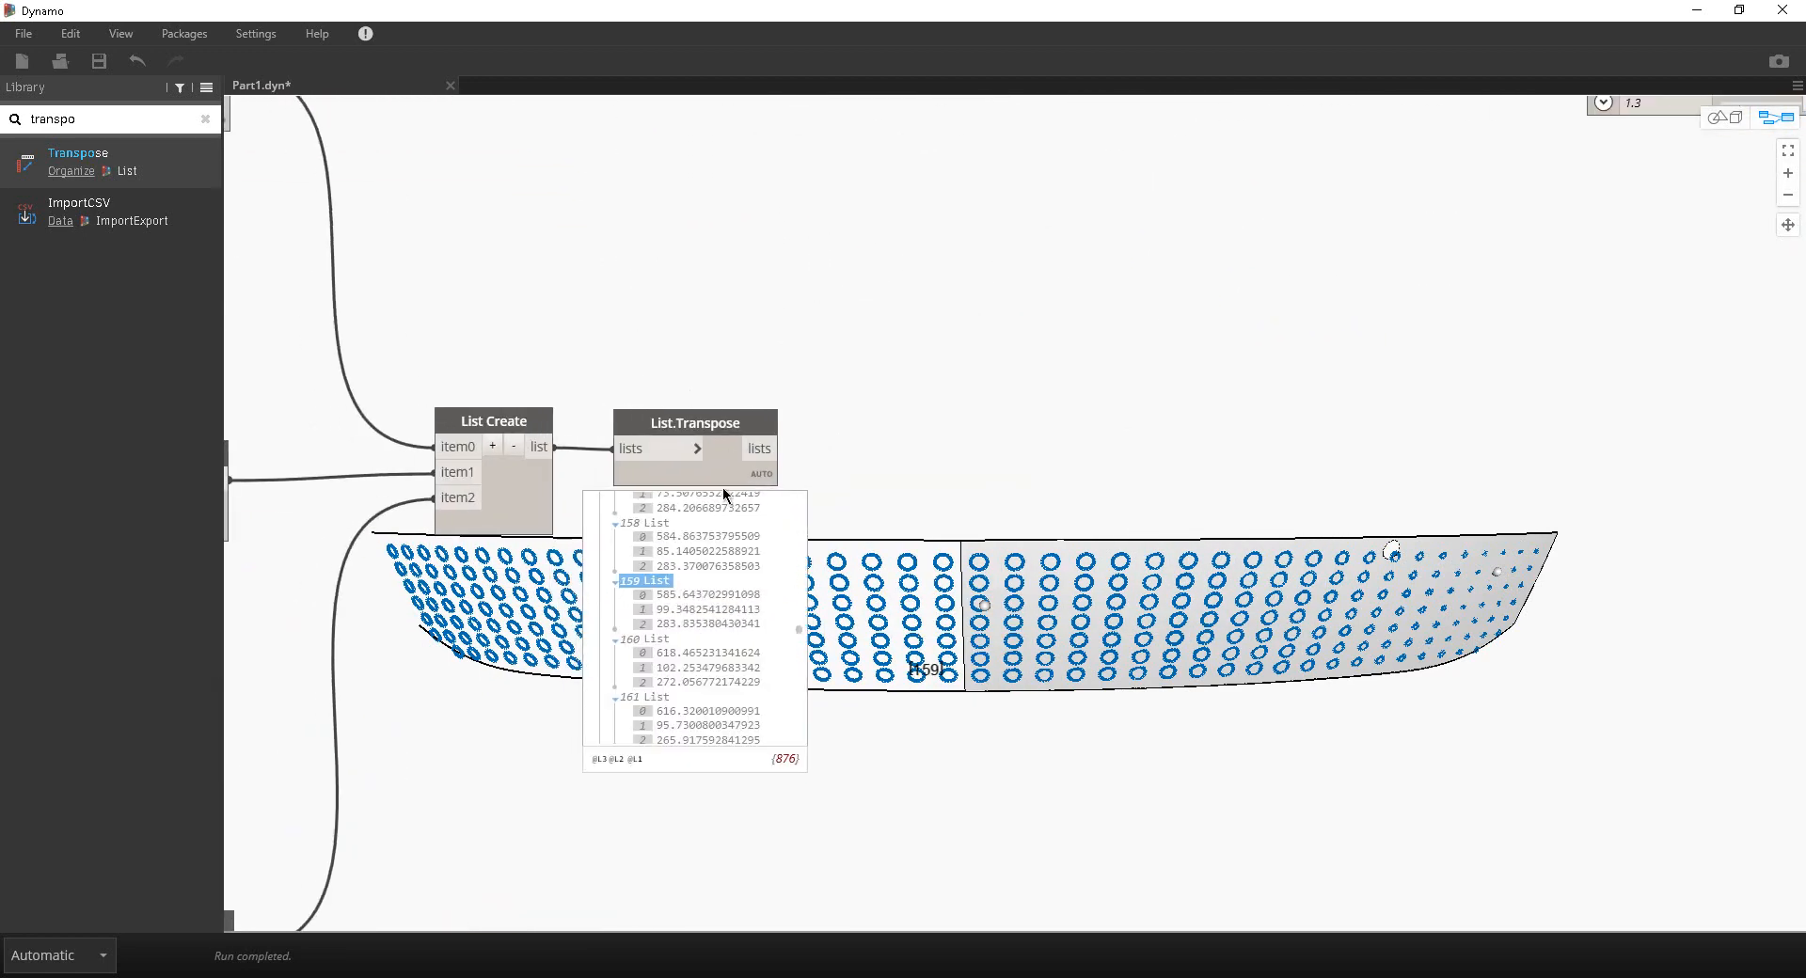
scroll(721, 496, "up", 3)
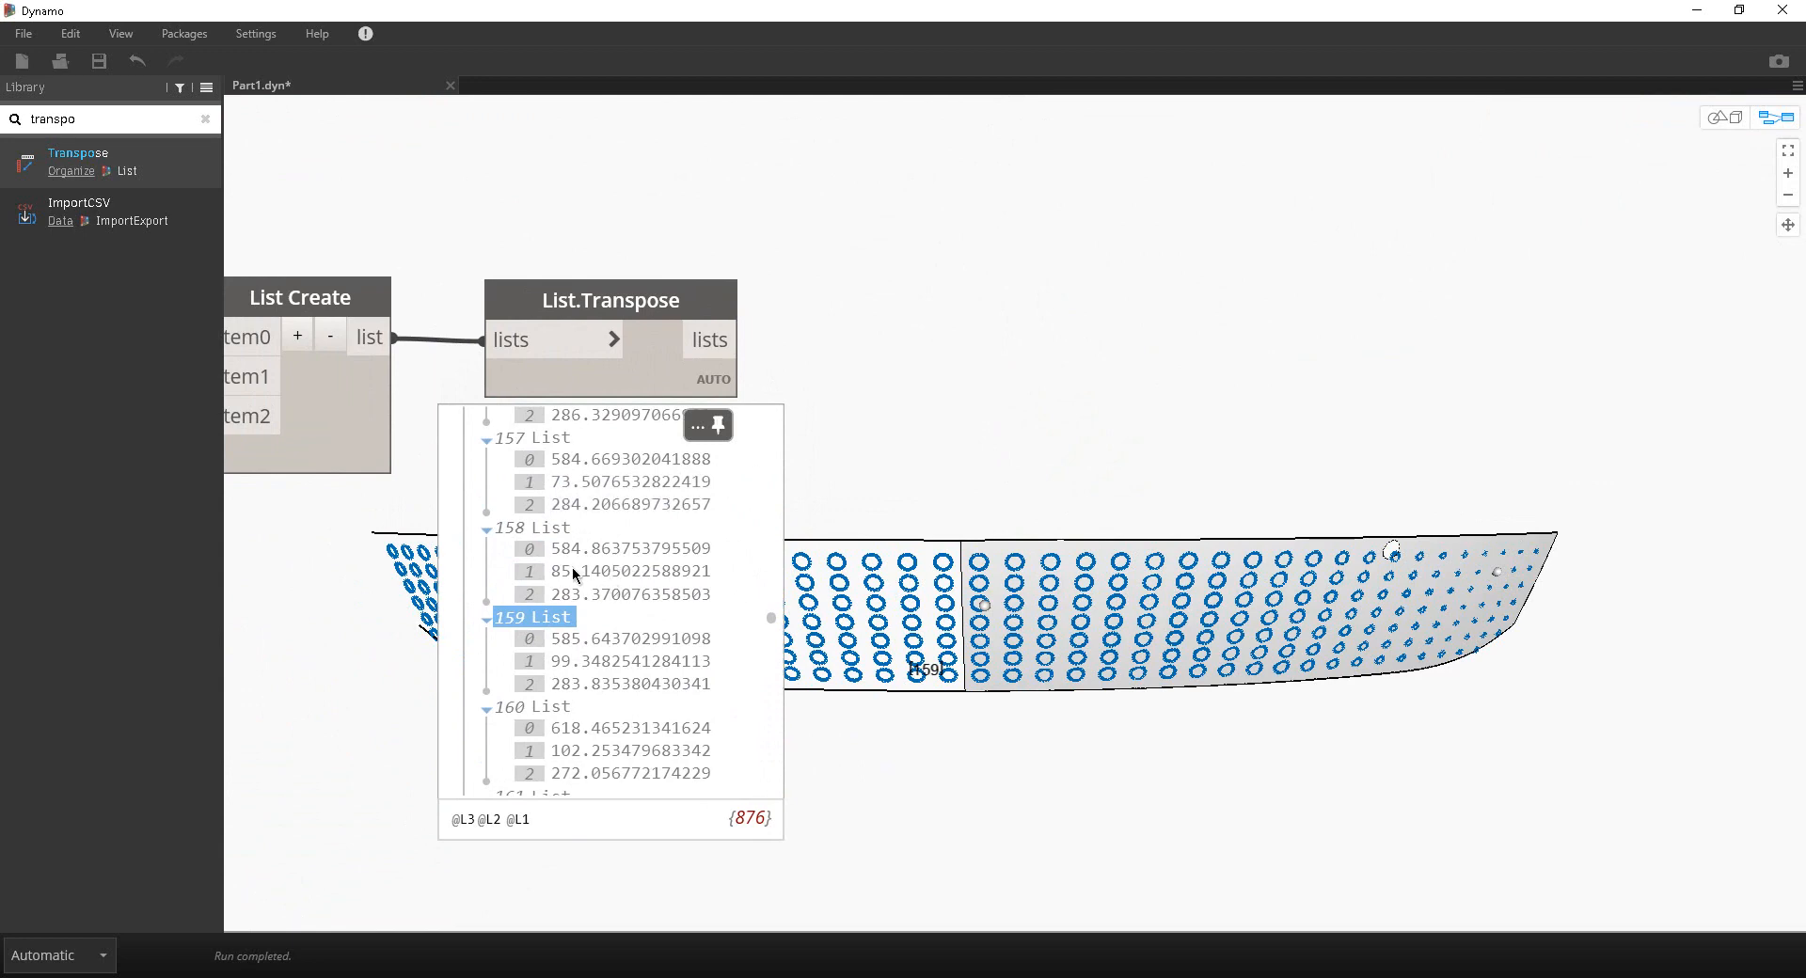
scroll(722, 526, "up", 3)
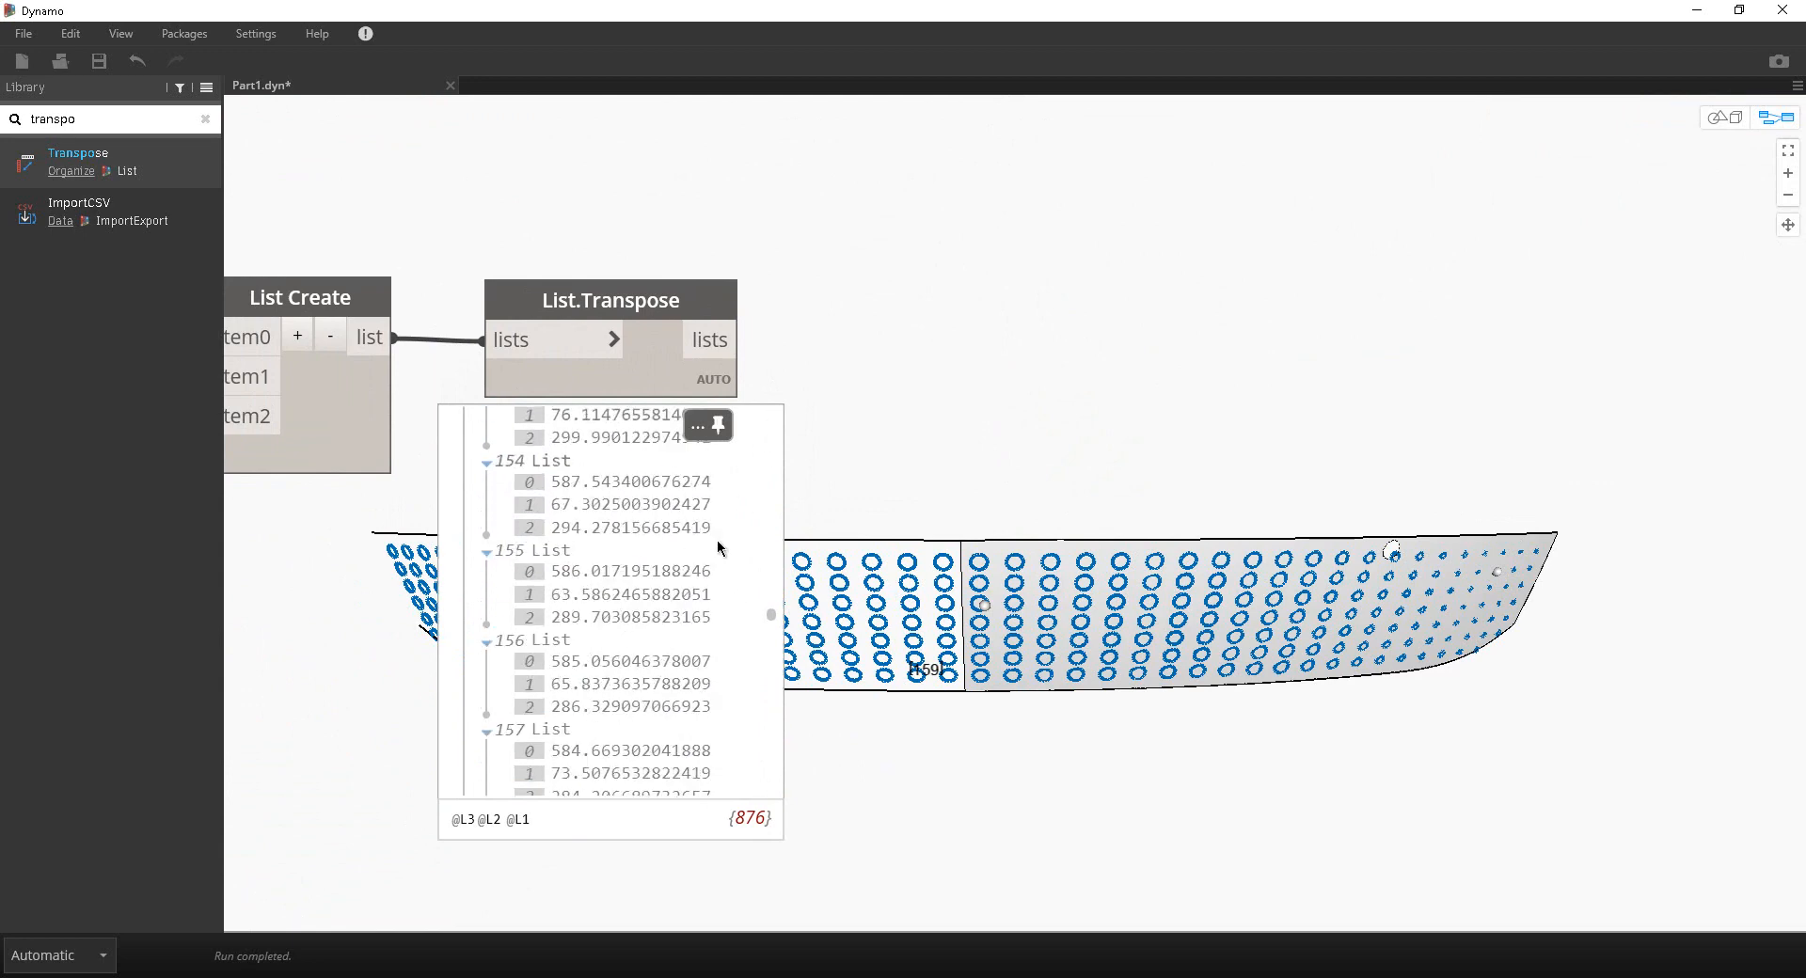
left_click_drag(773, 616, 772, 394)
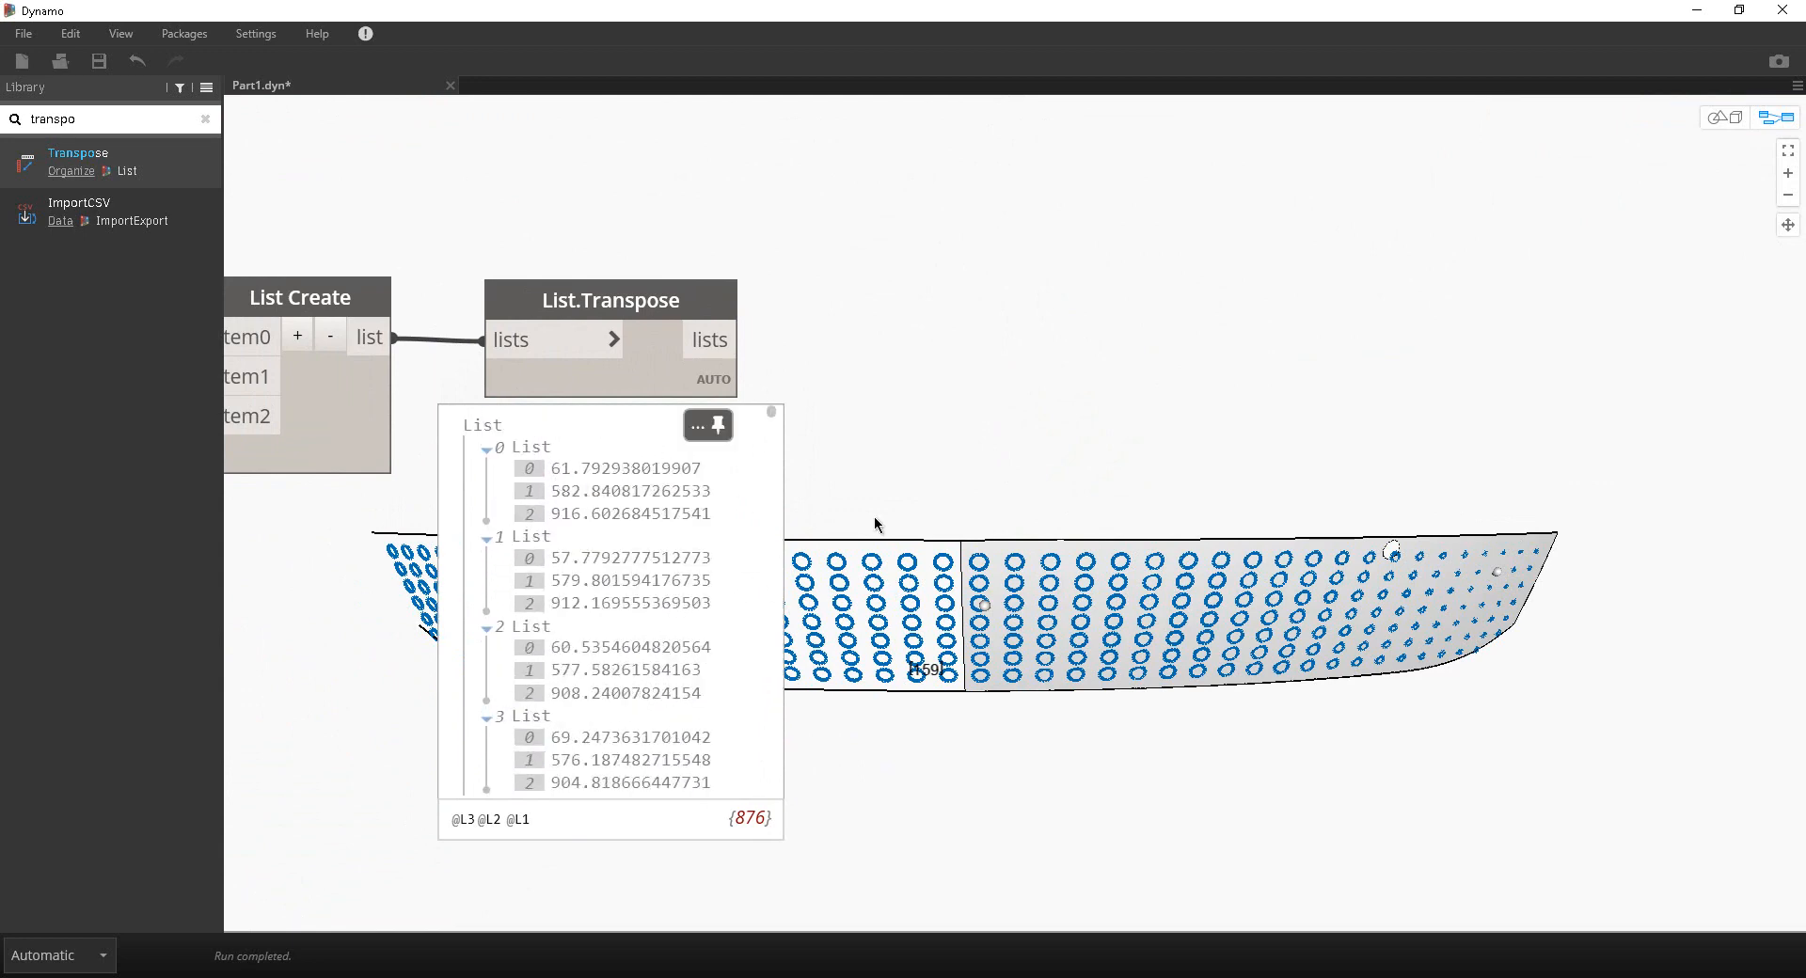
Step: Highlight the first distance in the List.Transpose preview, browse the sublists to around index 207, and close the preview
left_click(593, 468)
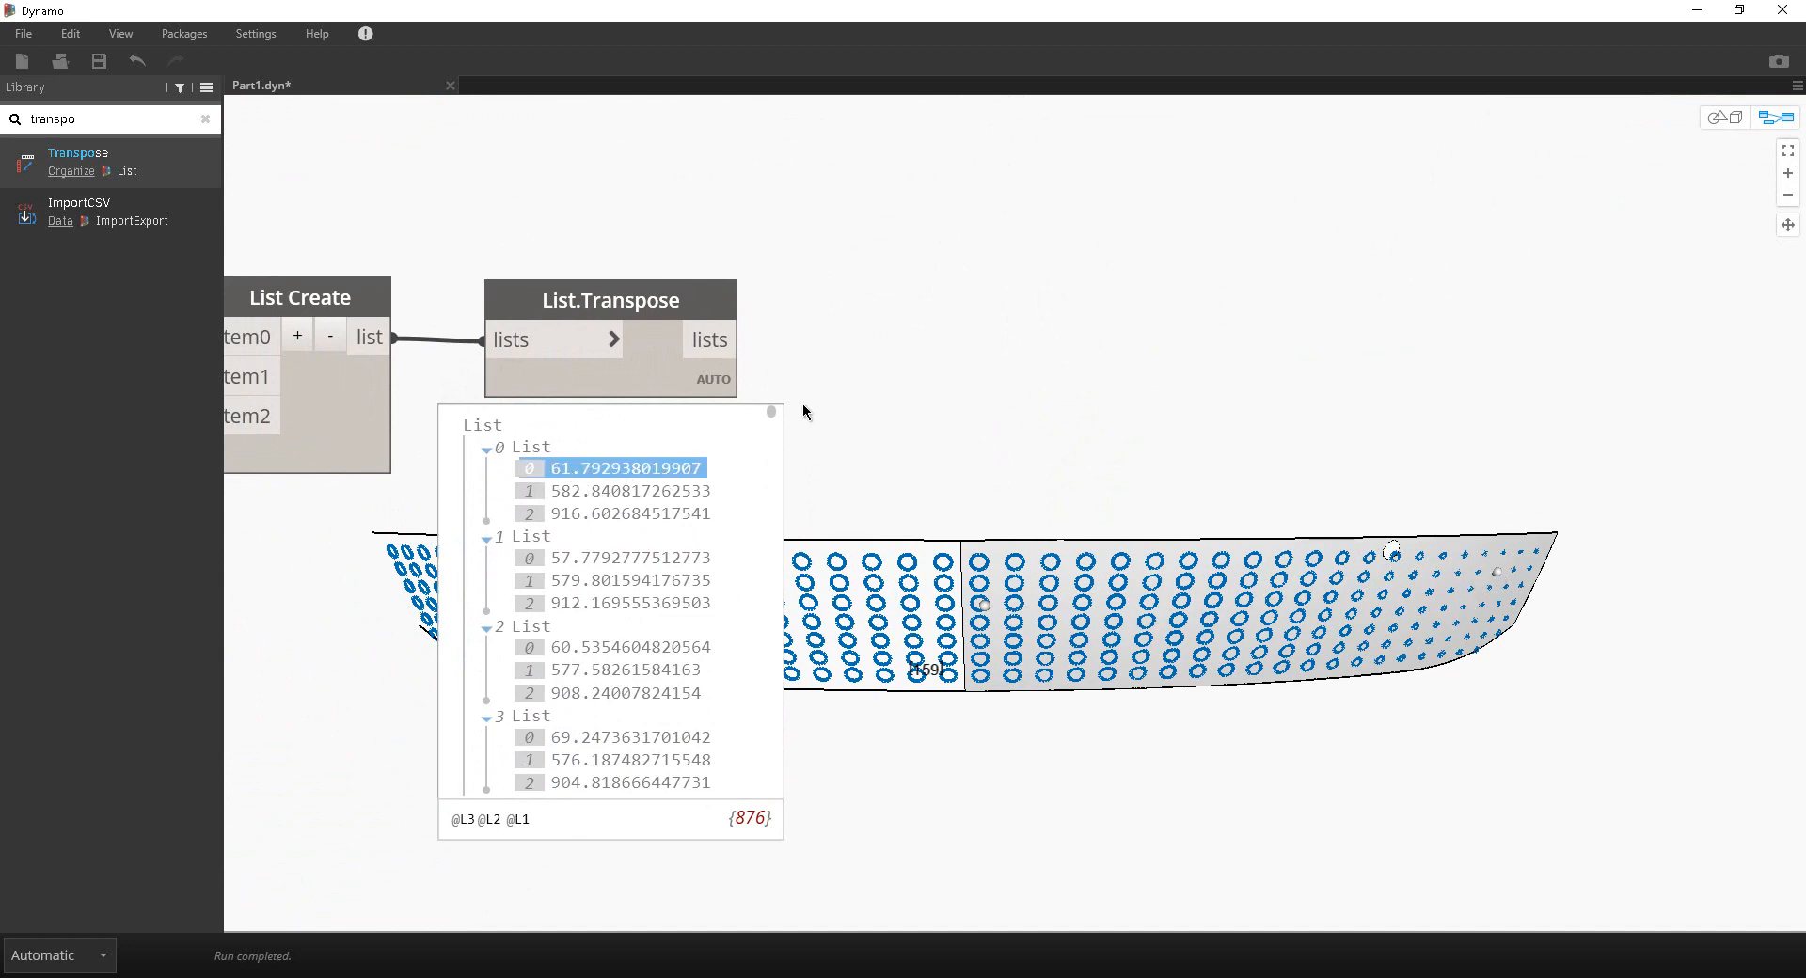
left_click_drag(773, 412, 734, 687)
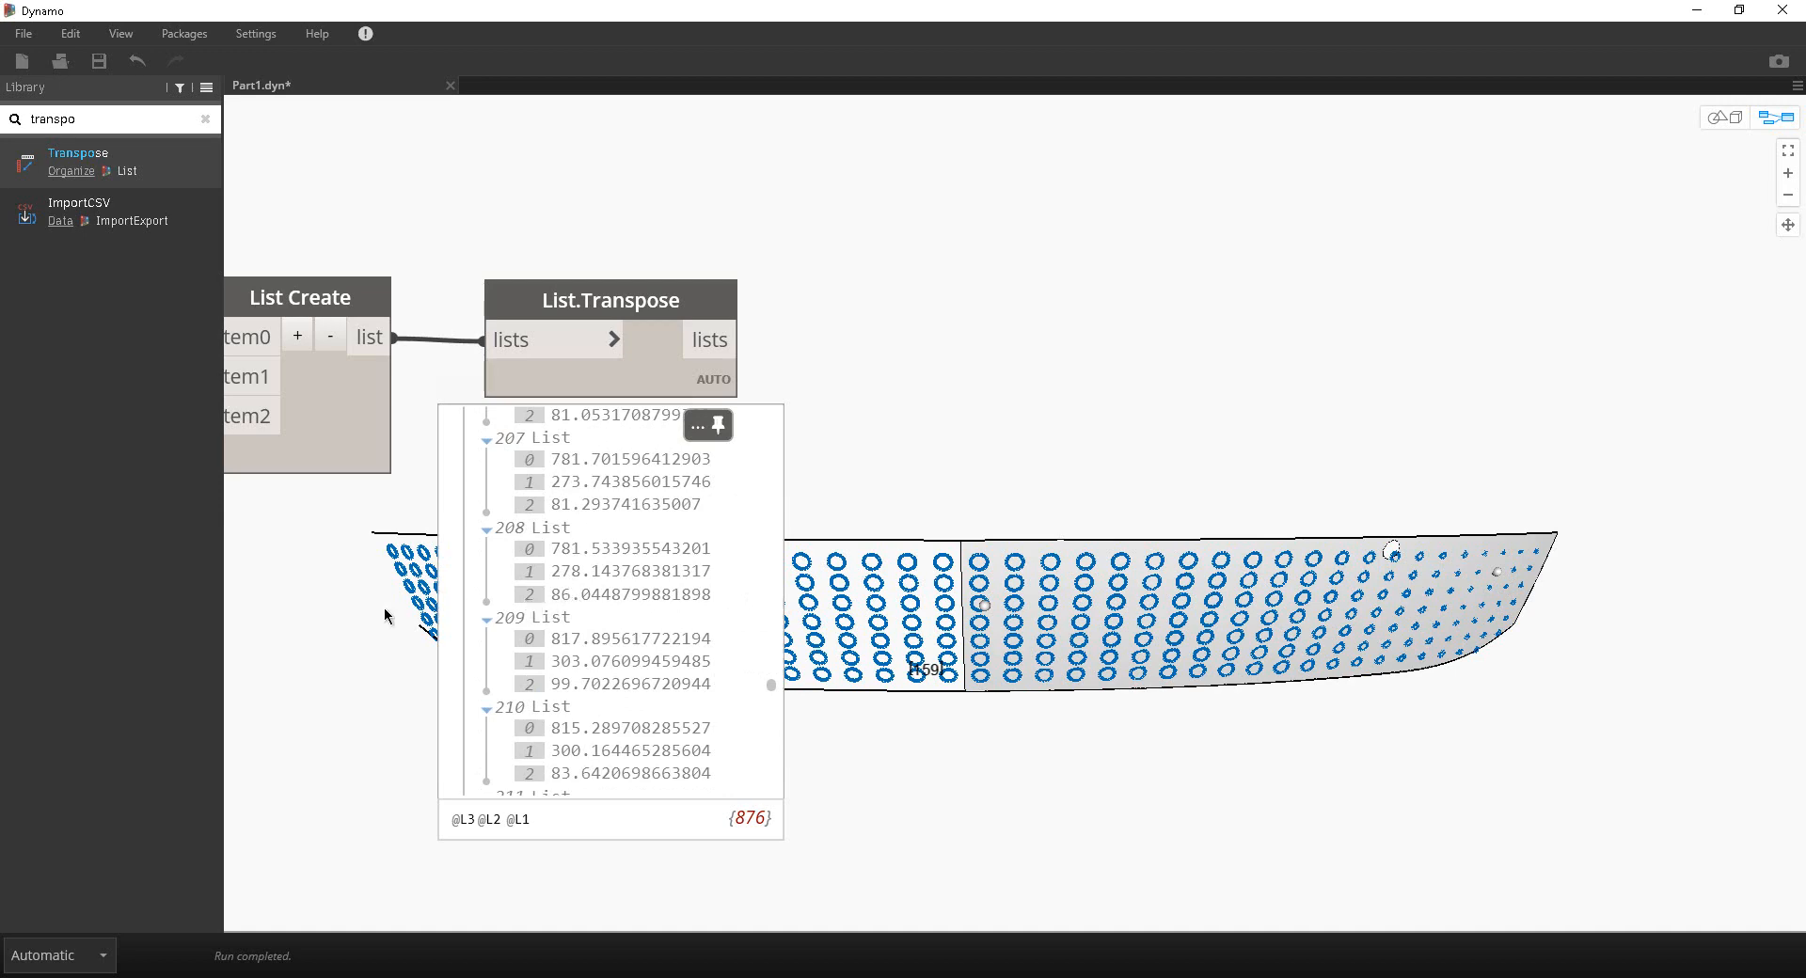
middle_click_drag(332, 682, 609, 567)
middle_click_drag(809, 410, 658, 635)
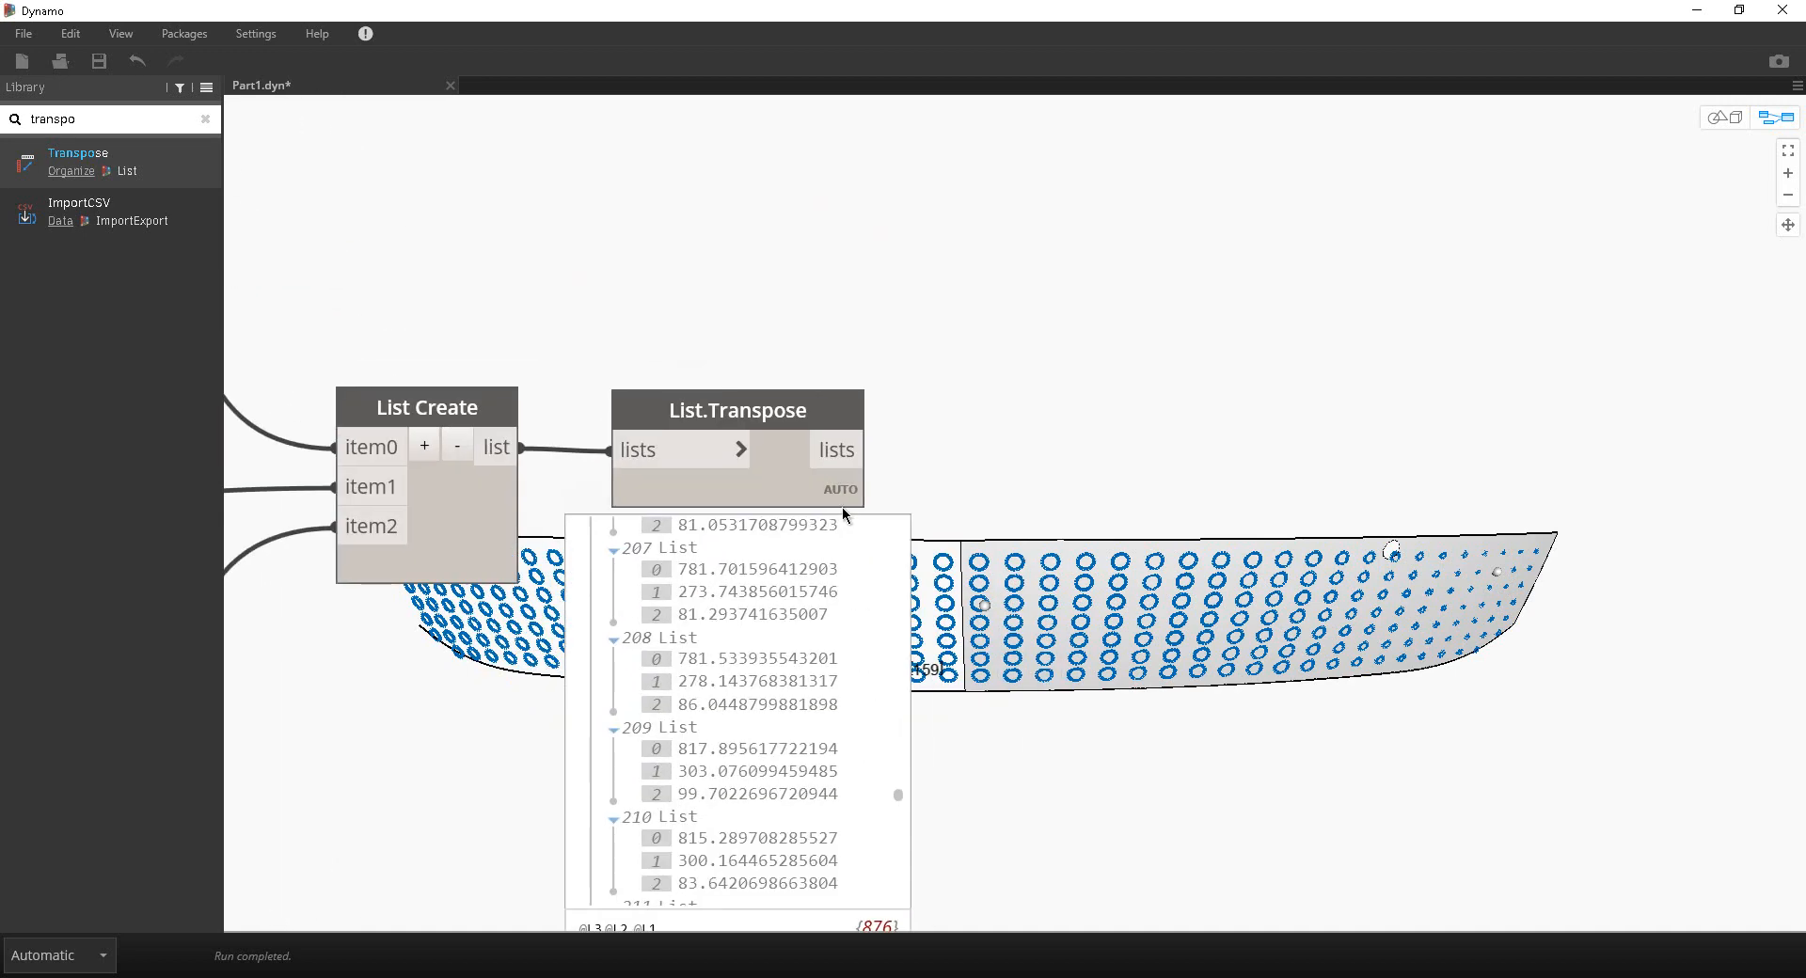
left_click(844, 508)
Step: Add a List.MinimumItem node and connect the List.Transpose lists output to its list input
middle_click_drag(1038, 421, 943, 434)
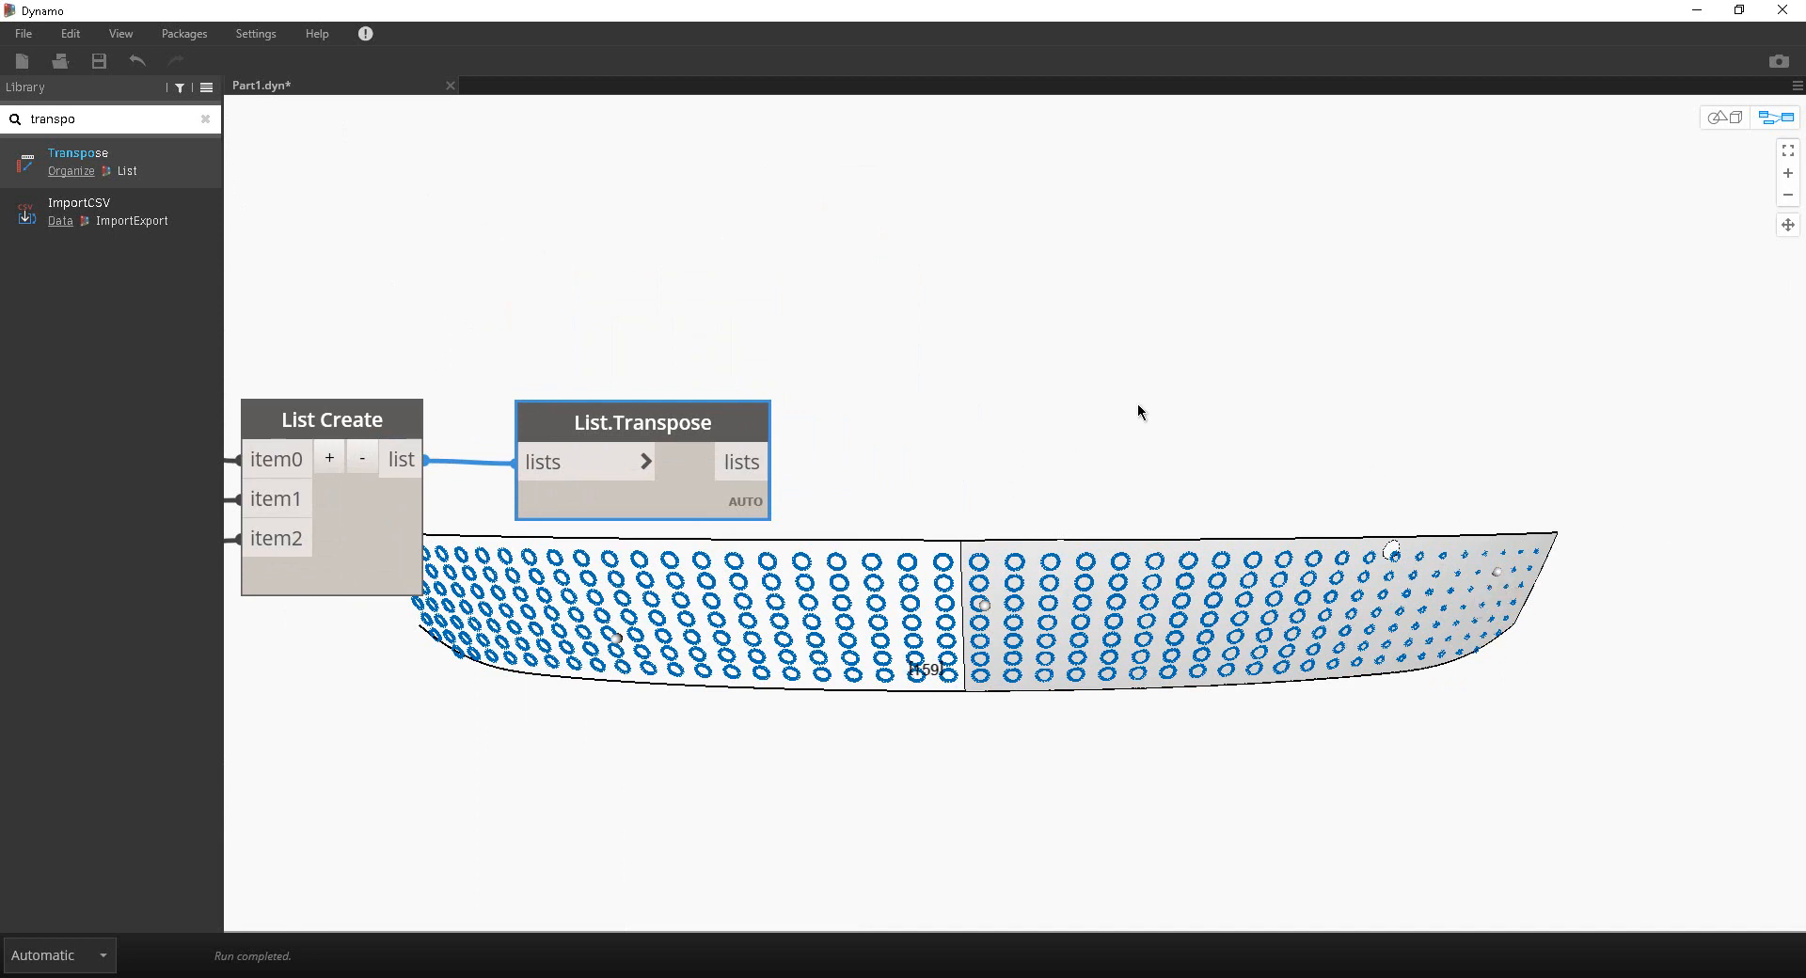
middle_click_drag(1035, 398, 1194, 428)
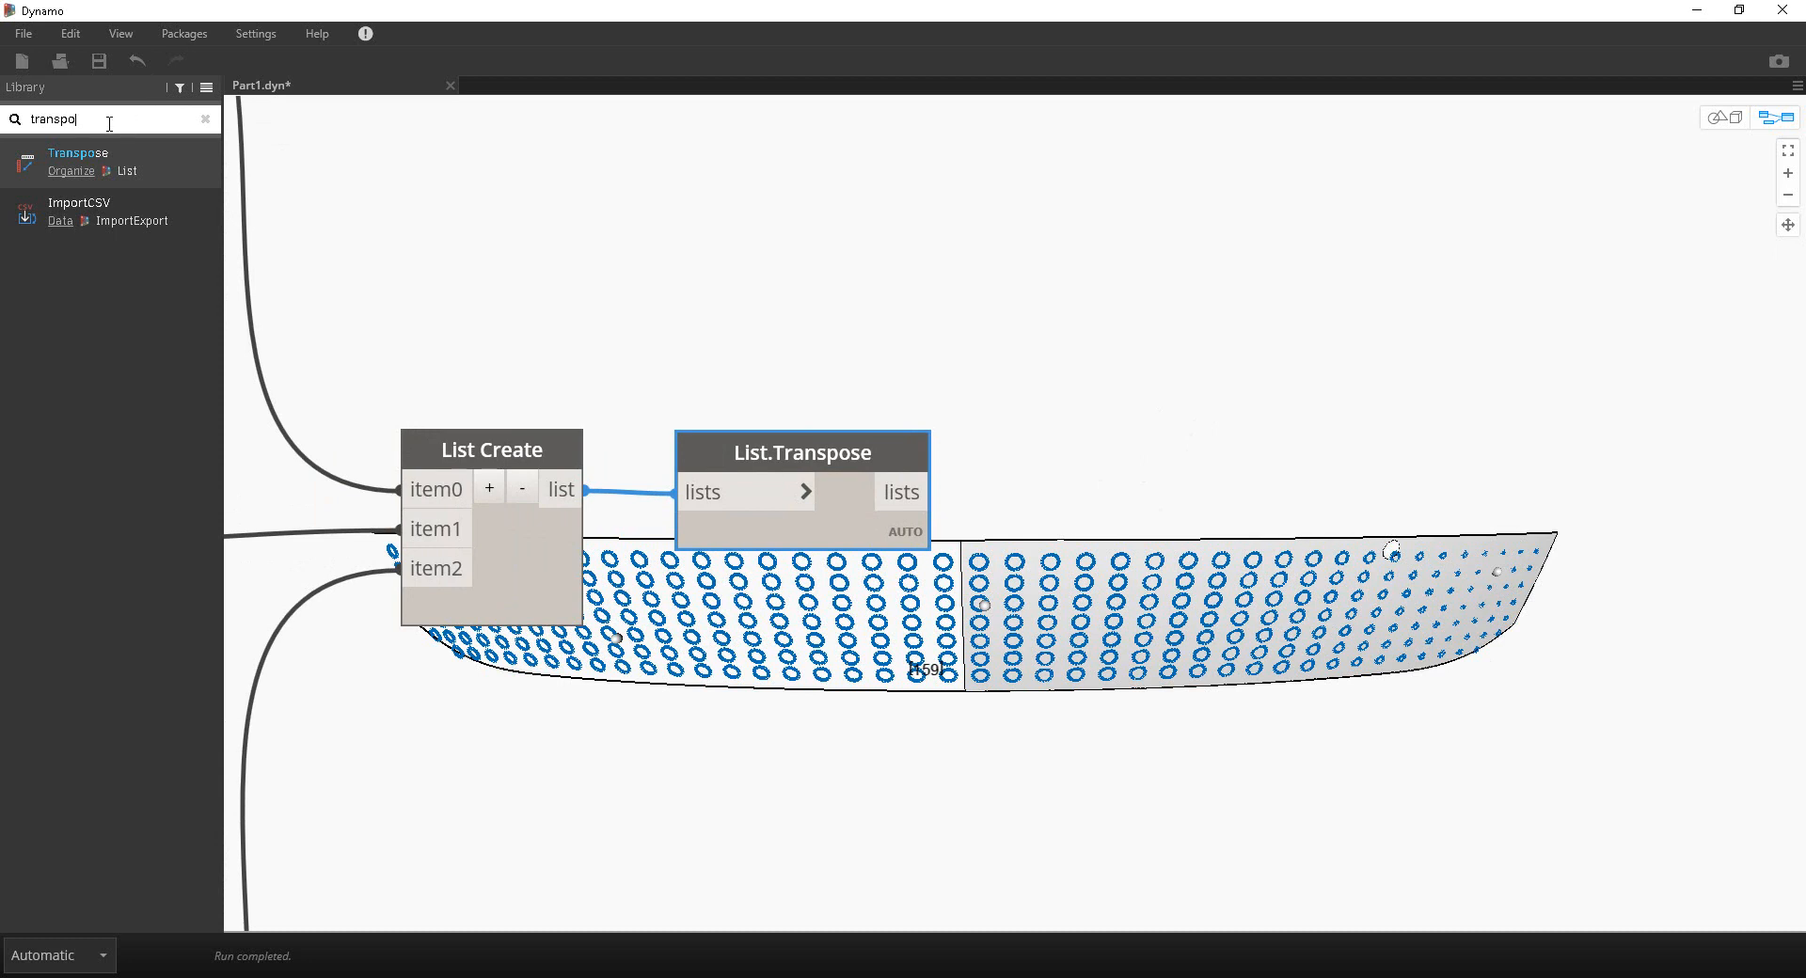
left_click_drag(109, 124, 0, 107)
type("mini")
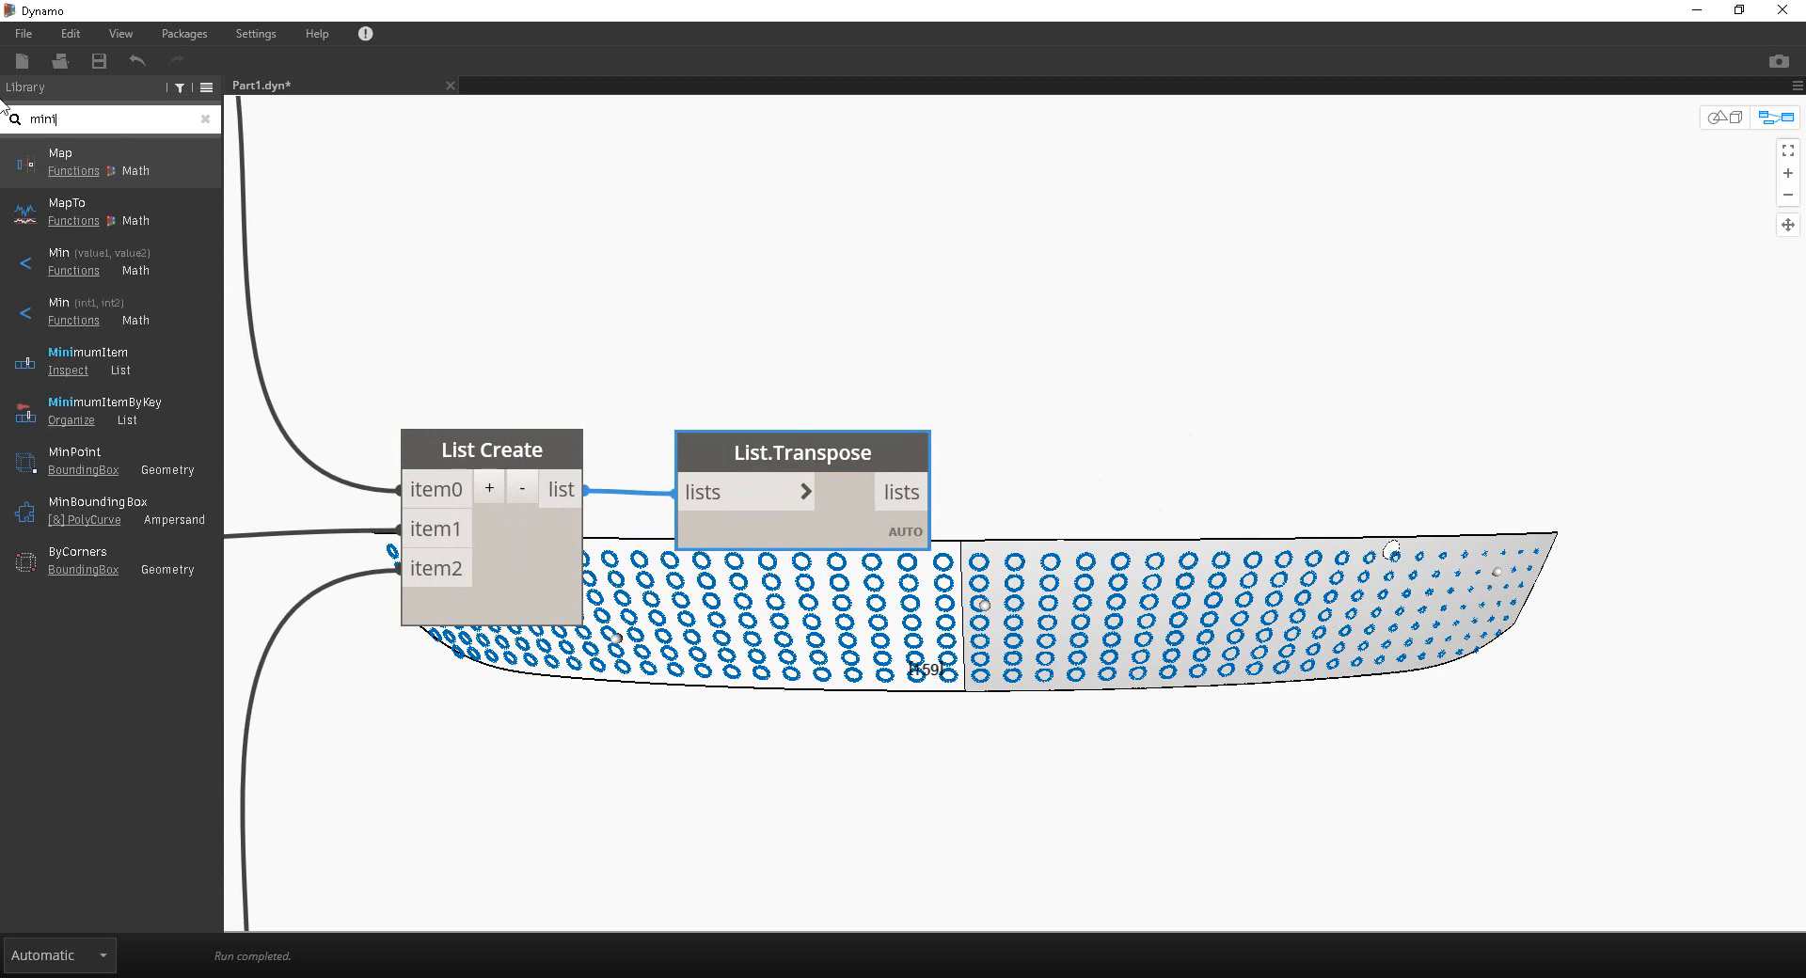
left_click(94, 357)
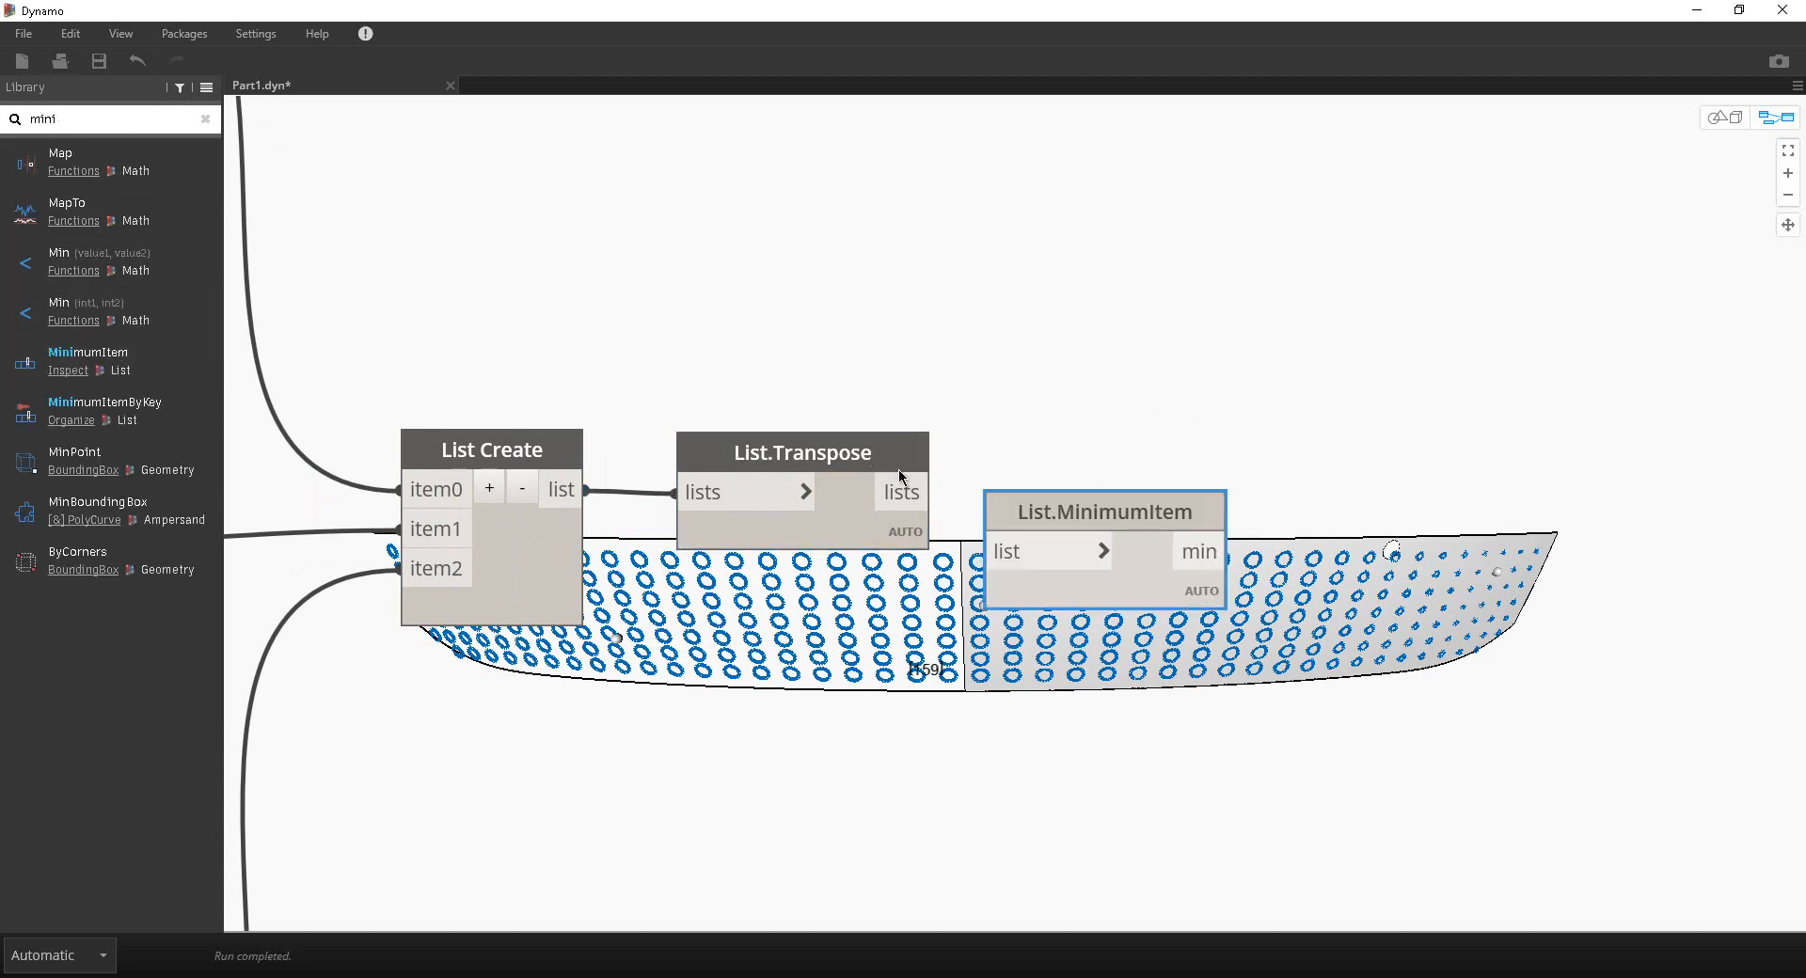
left_click(933, 491)
left_click(992, 553)
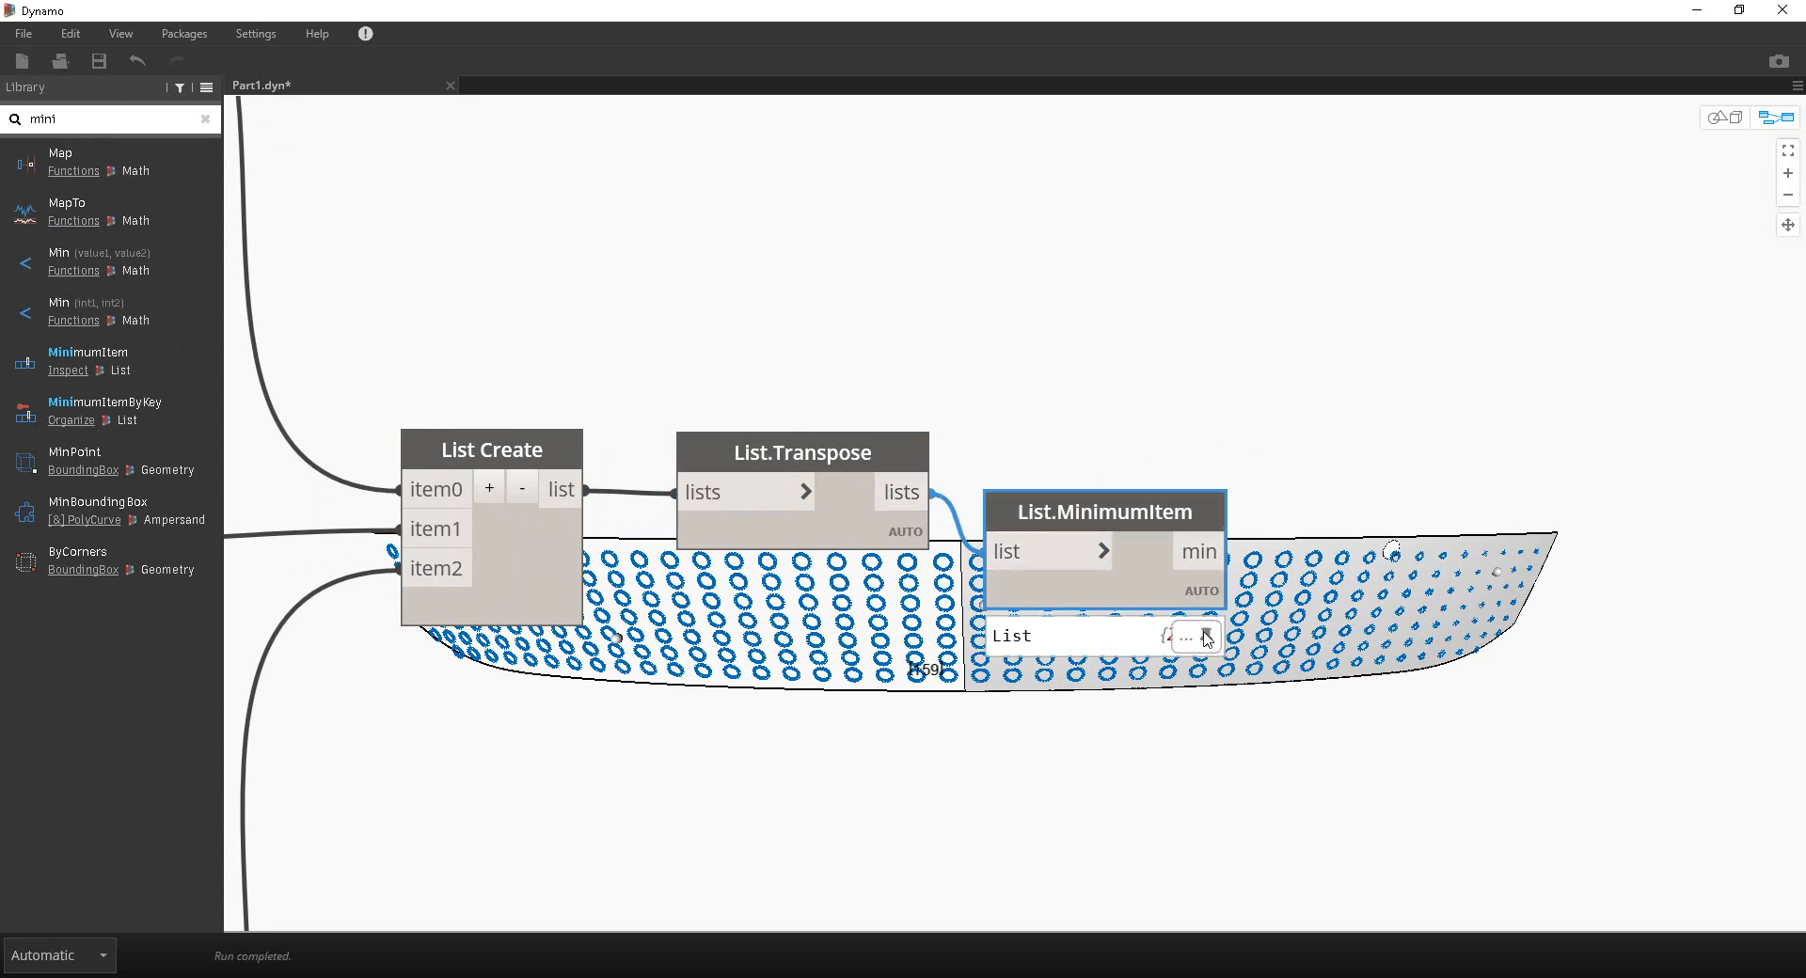
Step: Keep the List.MinimumItem preview open and briefly check the List Create preview against it
middle_click_drag(961, 605, 851, 438)
mouse_move(449, 453)
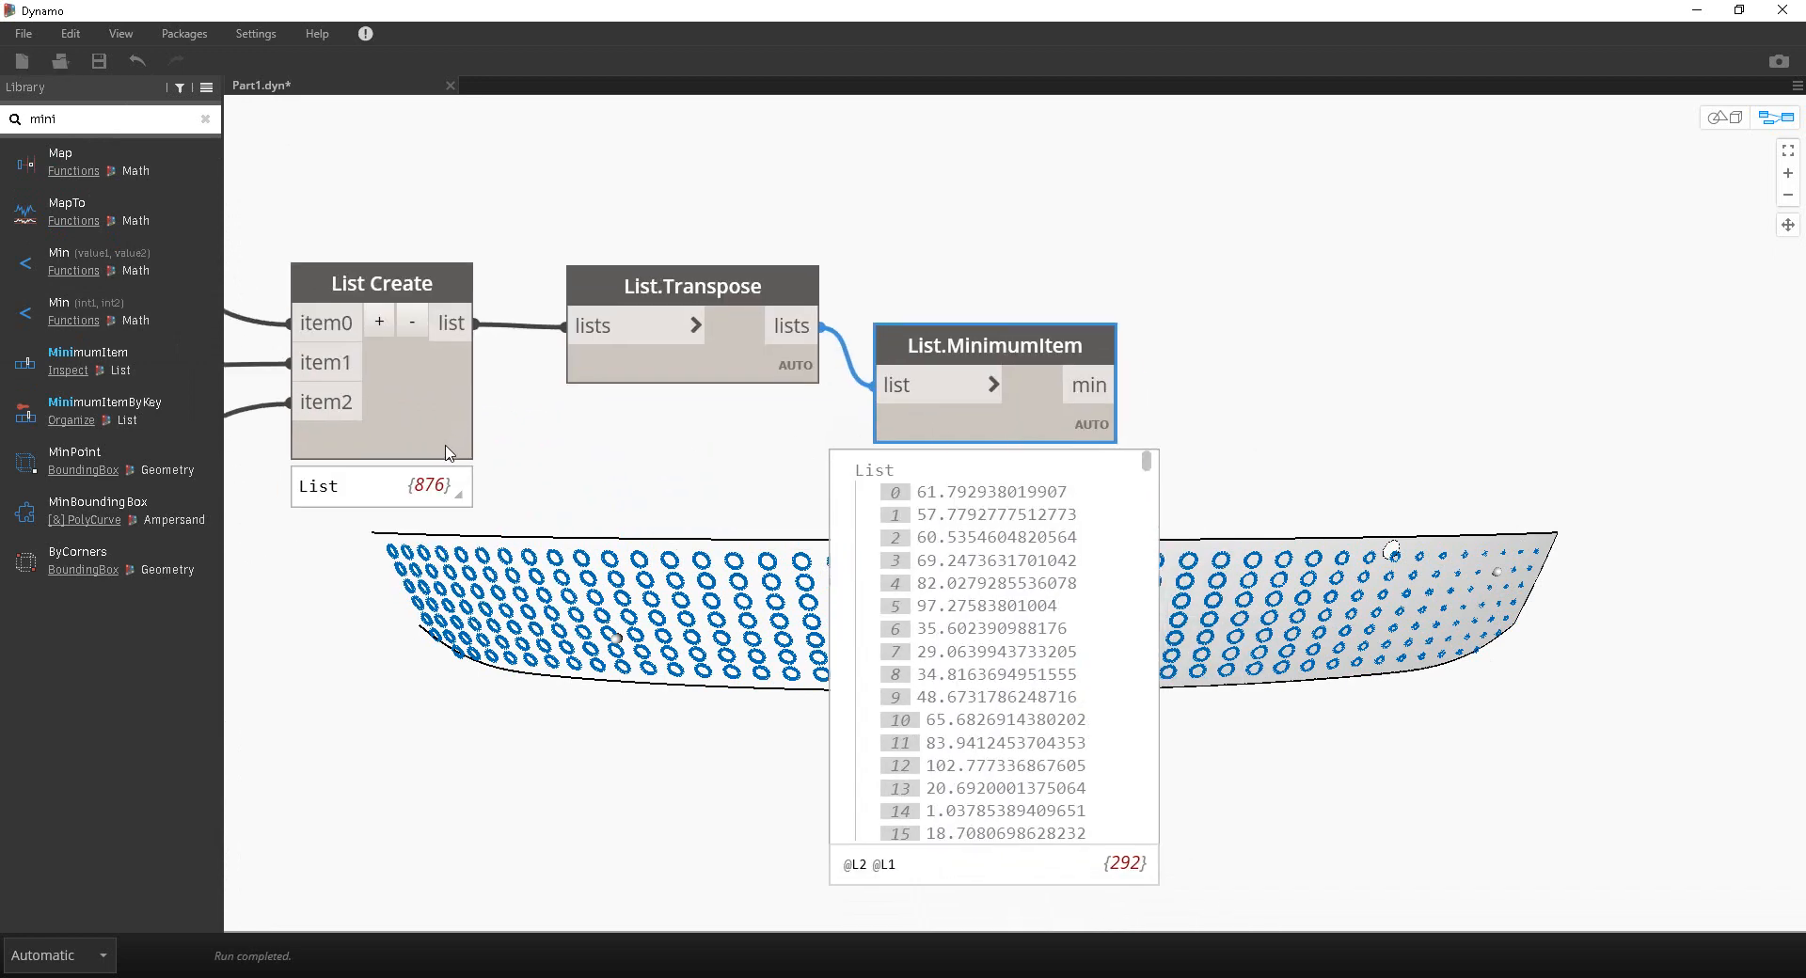
left_click(453, 488)
middle_click_drag(546, 501, 559, 522)
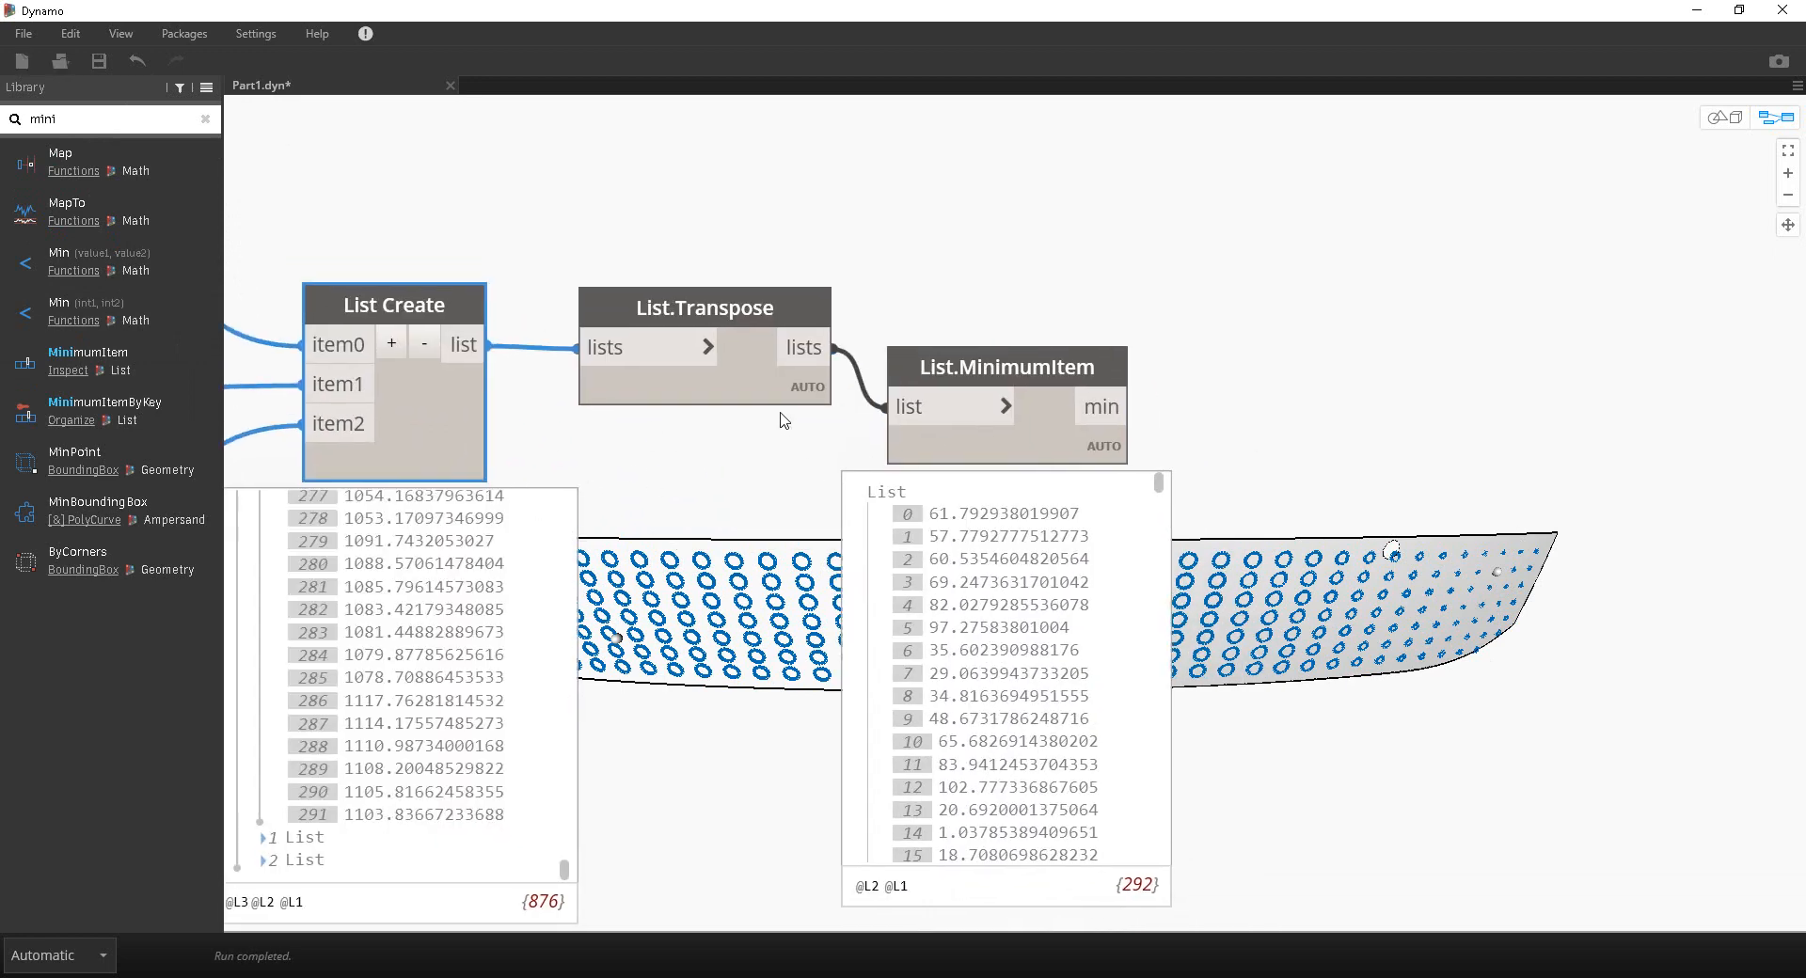
left_click(459, 501)
Step: Compare the List.Transpose sublists with the List.MinimumItem values from the first entry to the last, and close the List.Transpose preview
mouse_move(790, 392)
left_click(810, 433)
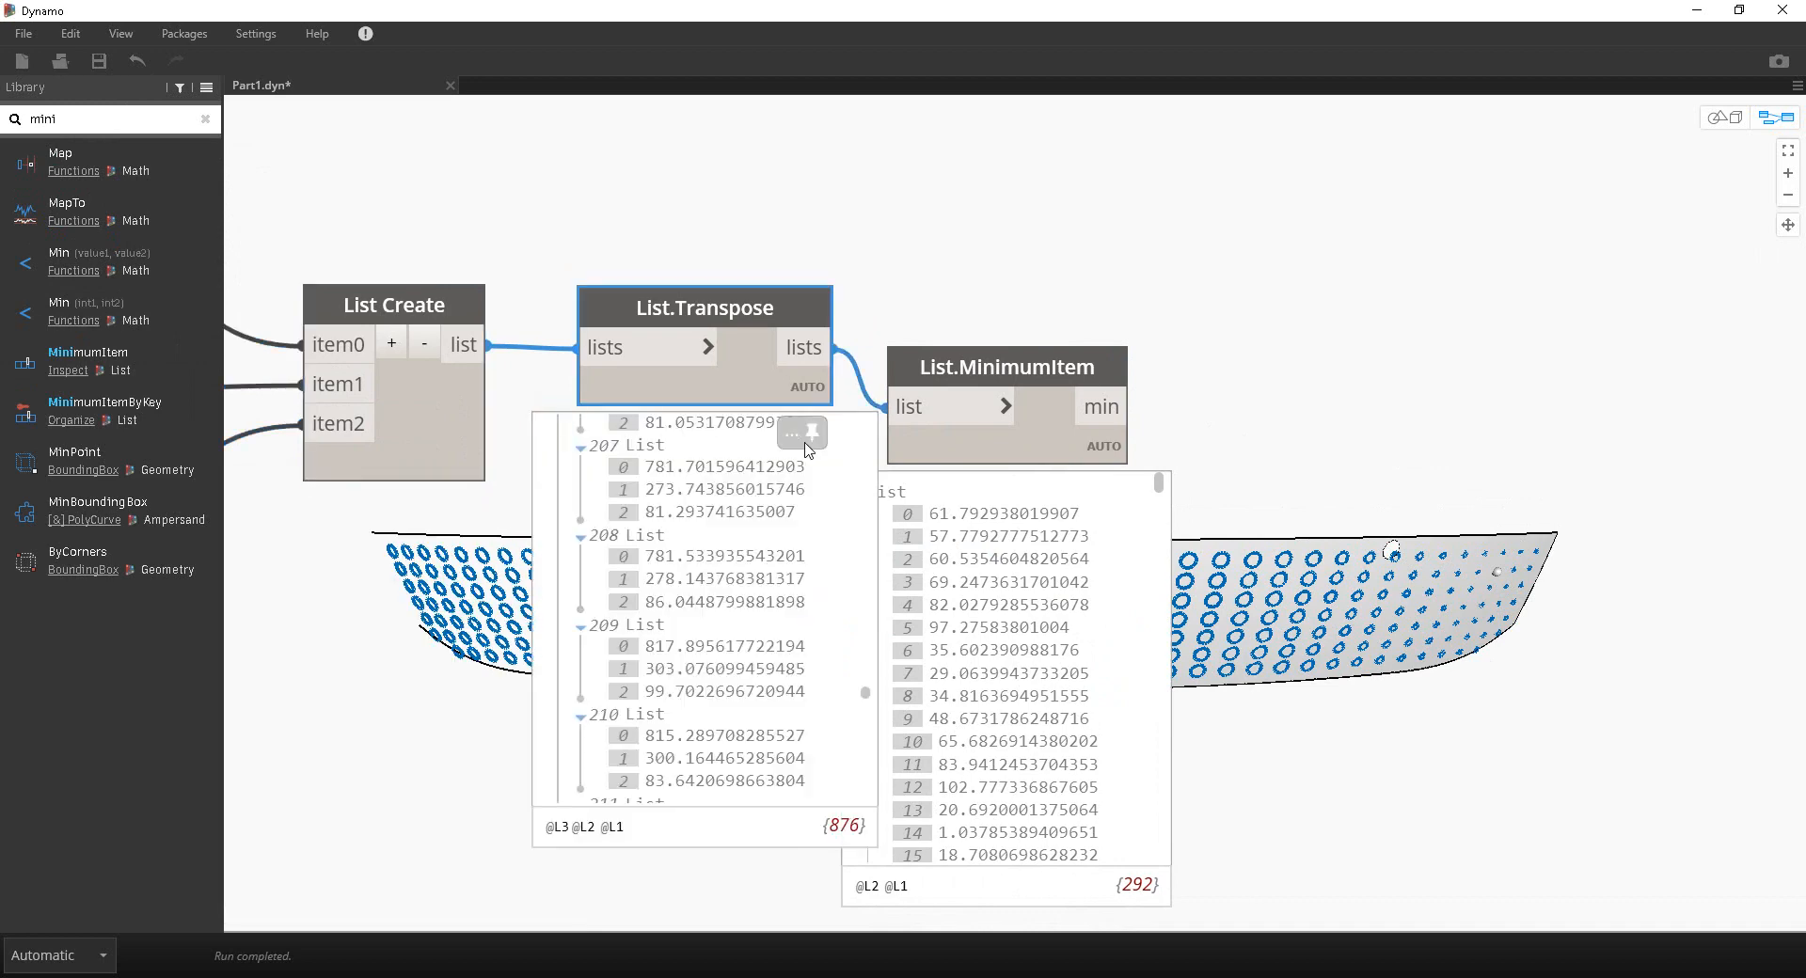
left_click_drag(865, 692, 866, 409)
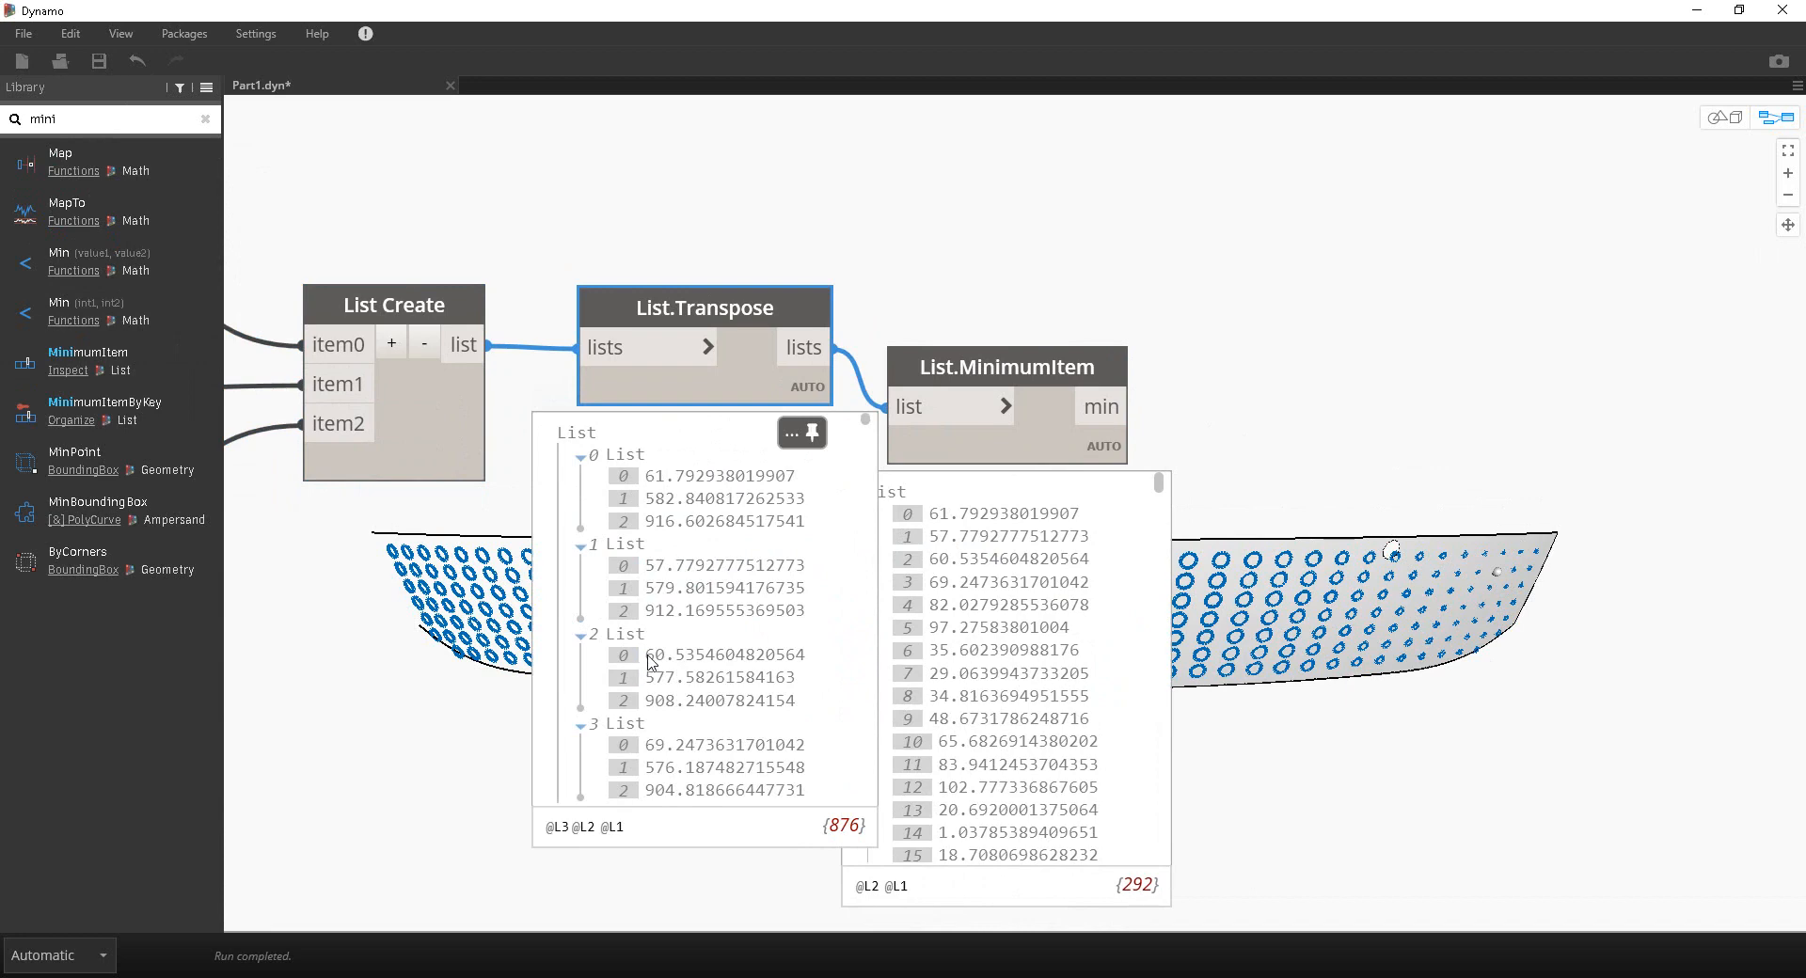
left_click_drag(868, 428, 866, 808)
left_click_drag(1159, 484, 1166, 851)
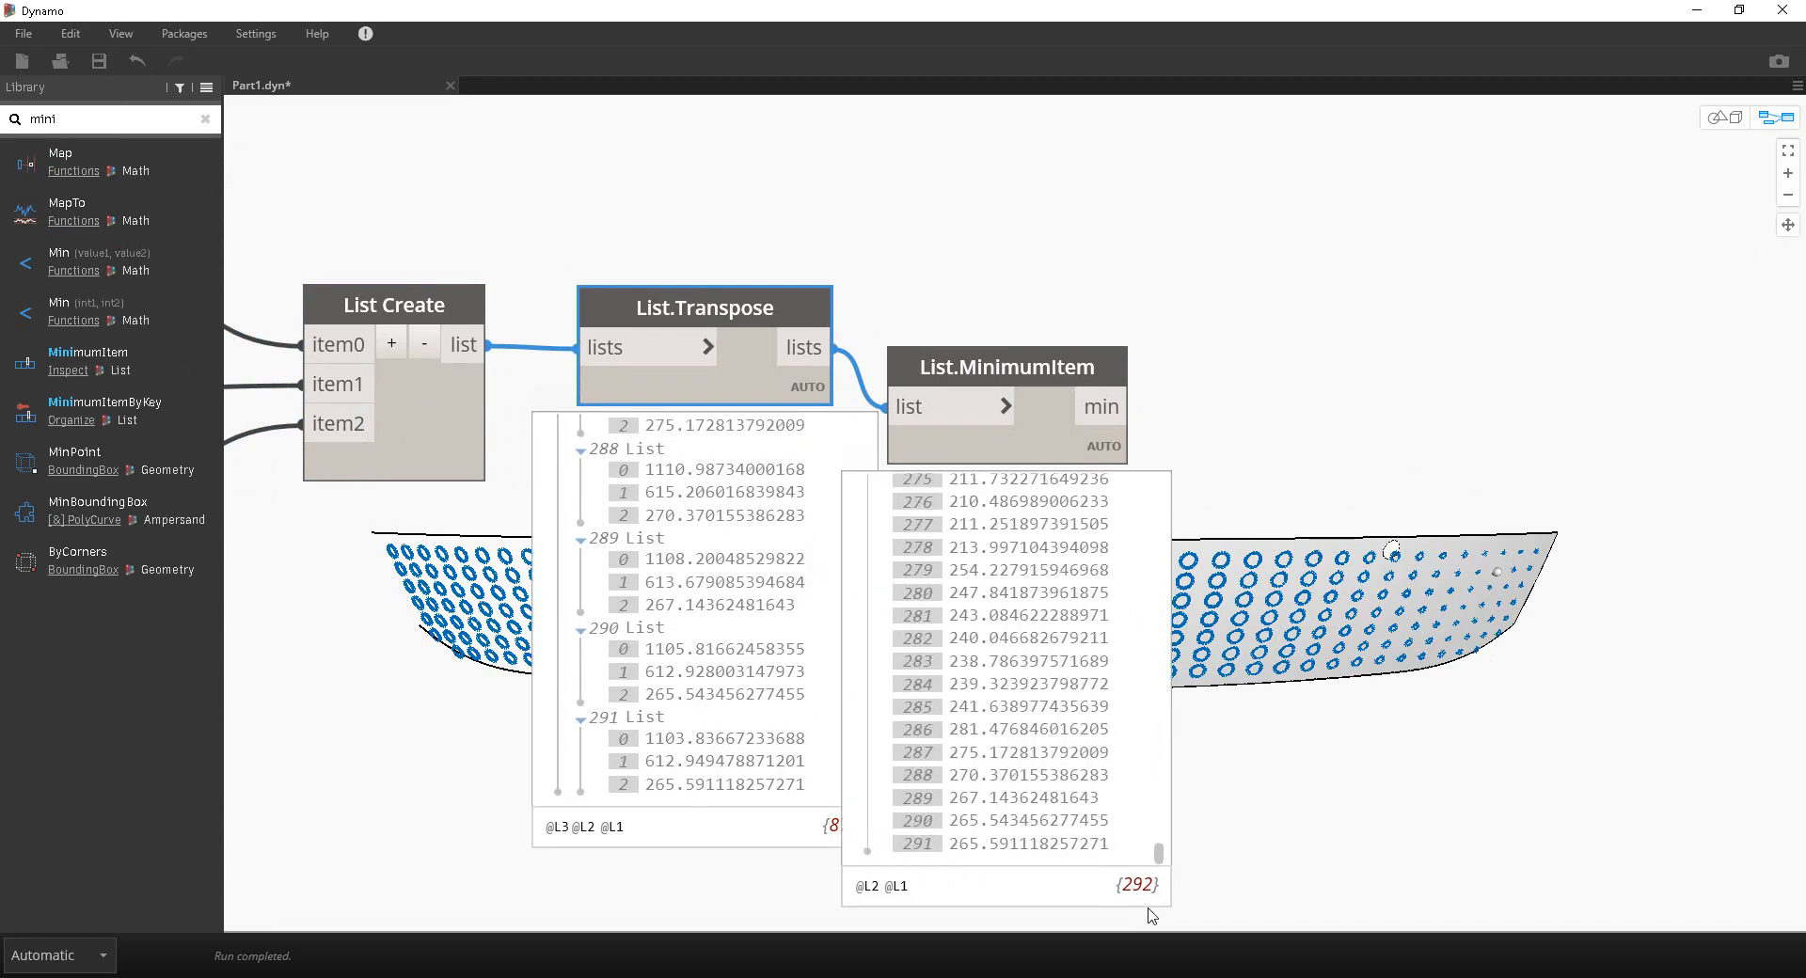
left_click(663, 734)
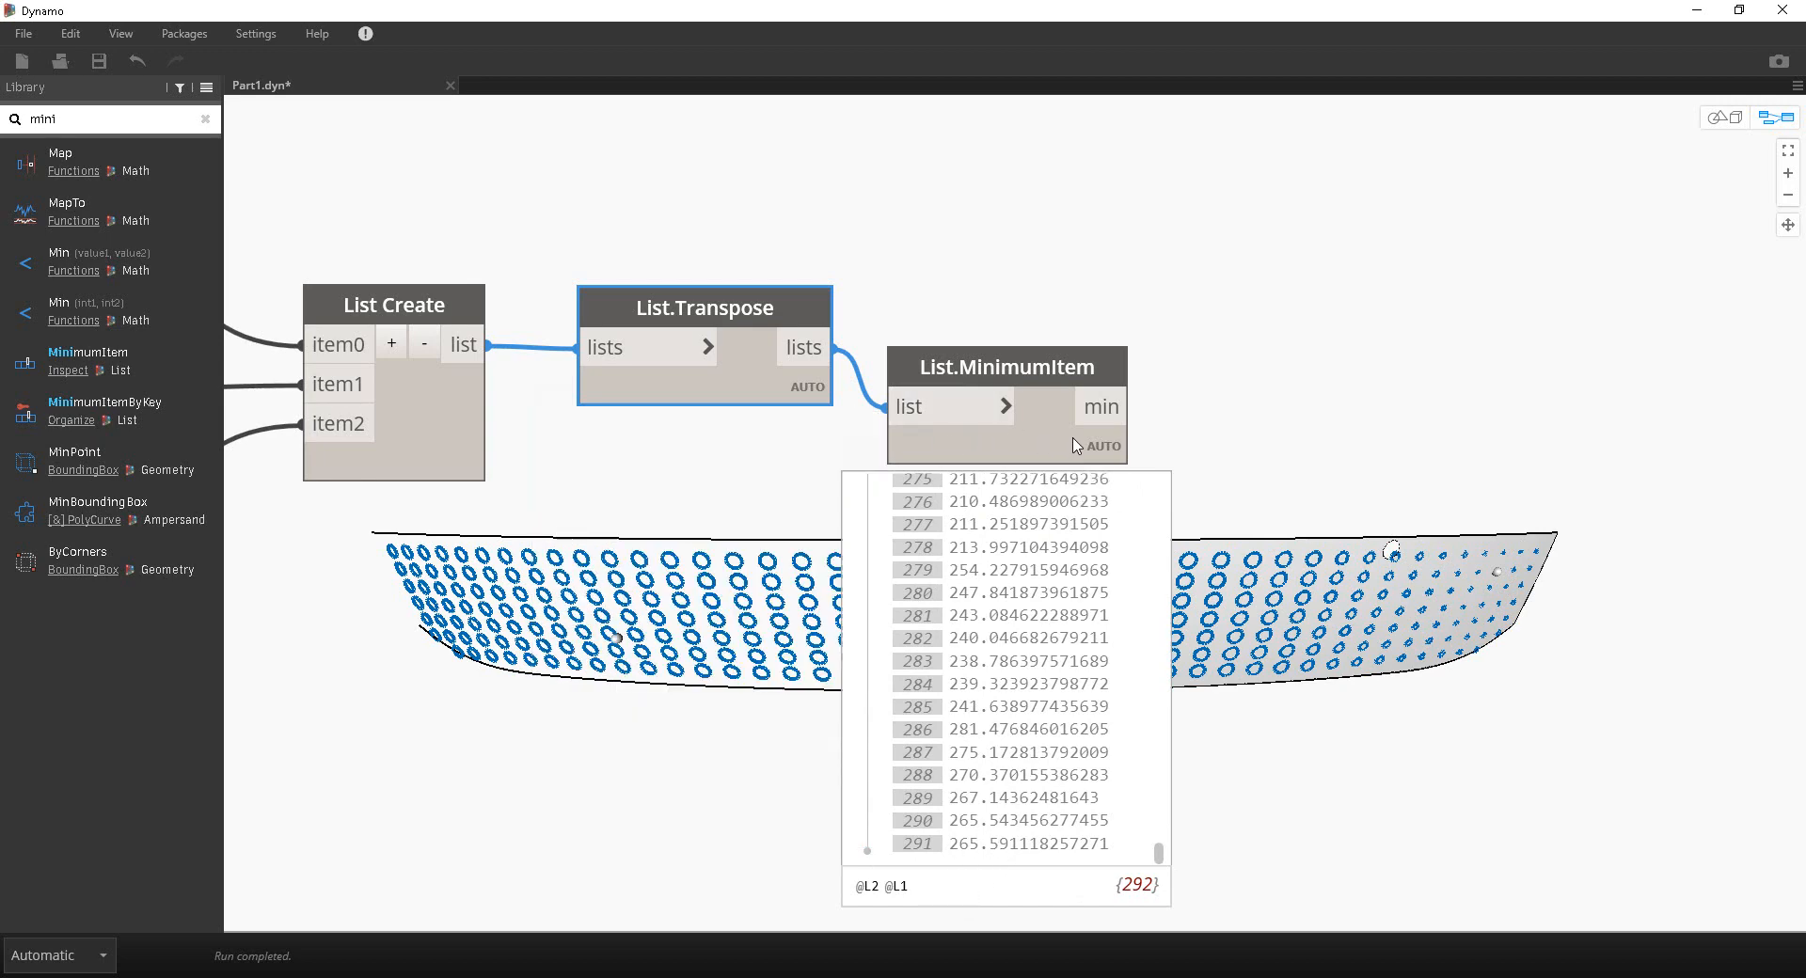
Step: Move List.MinimumItem higher to clear space beside List.Transpose, and pin the List.Transpose preview open
left_click_drag(1073, 440, 1126, 262)
mouse_move(1126, 262)
middle_mouse_down()
mouse_move(966, 346)
mouse_move(1114, 243)
middle_mouse_up()
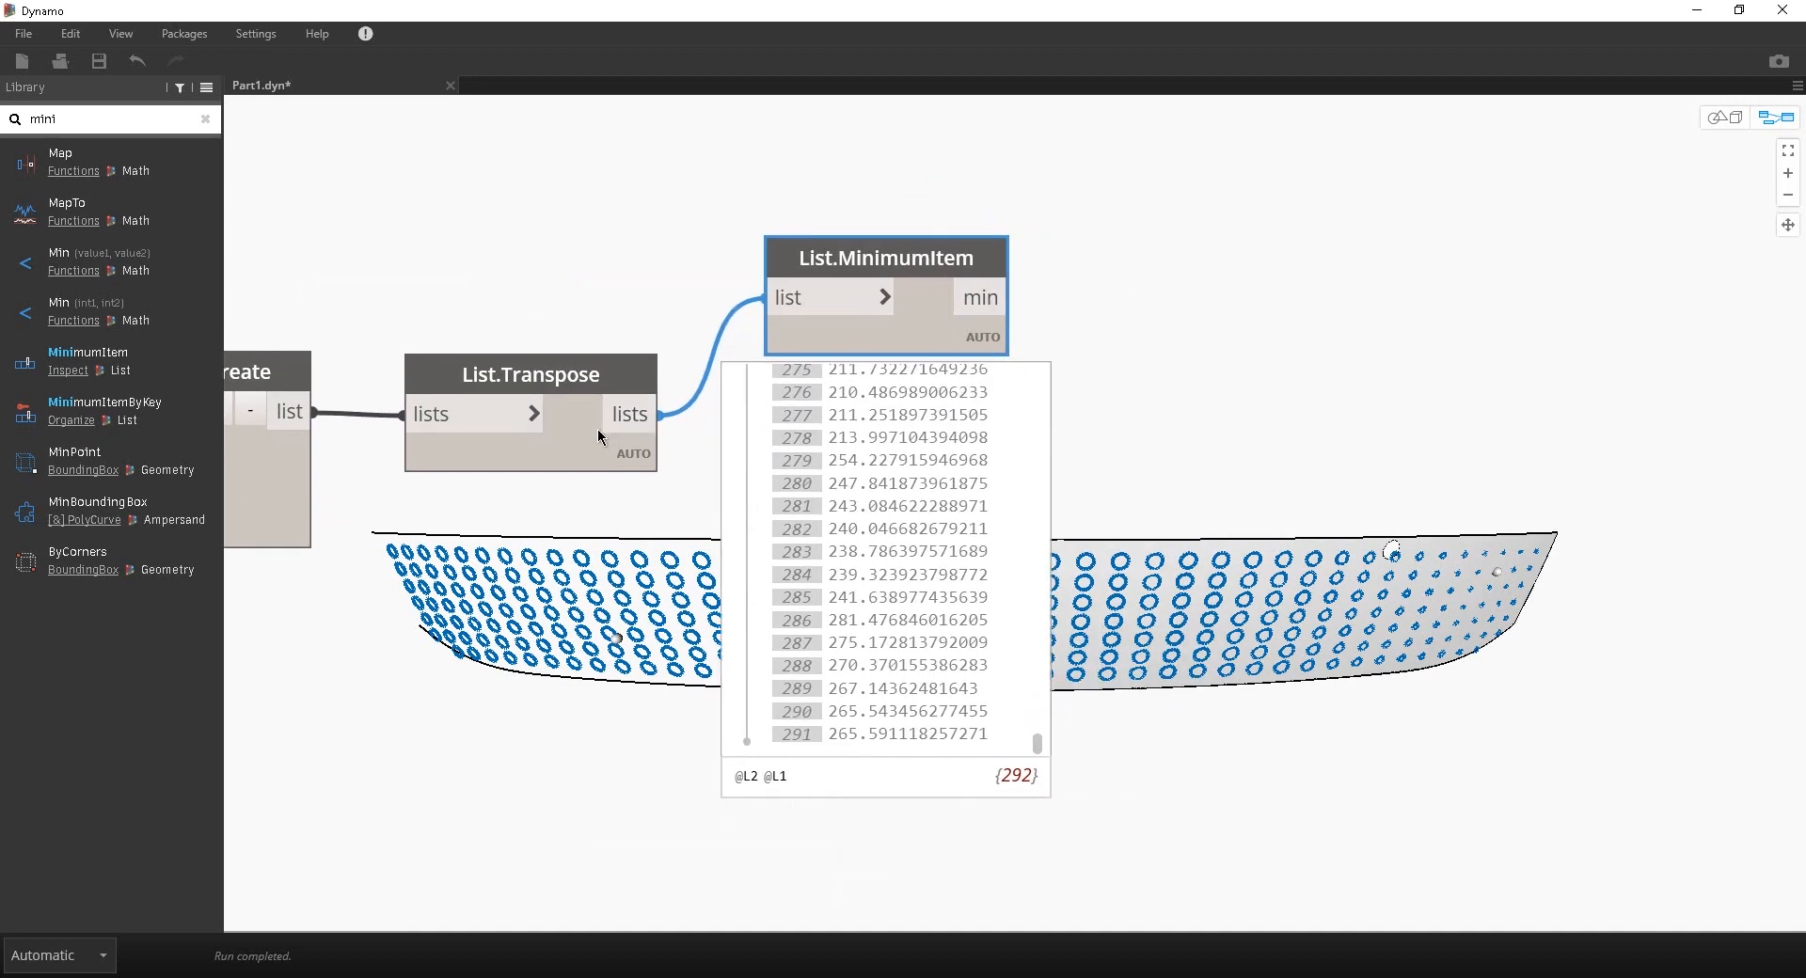
left_click(636, 487)
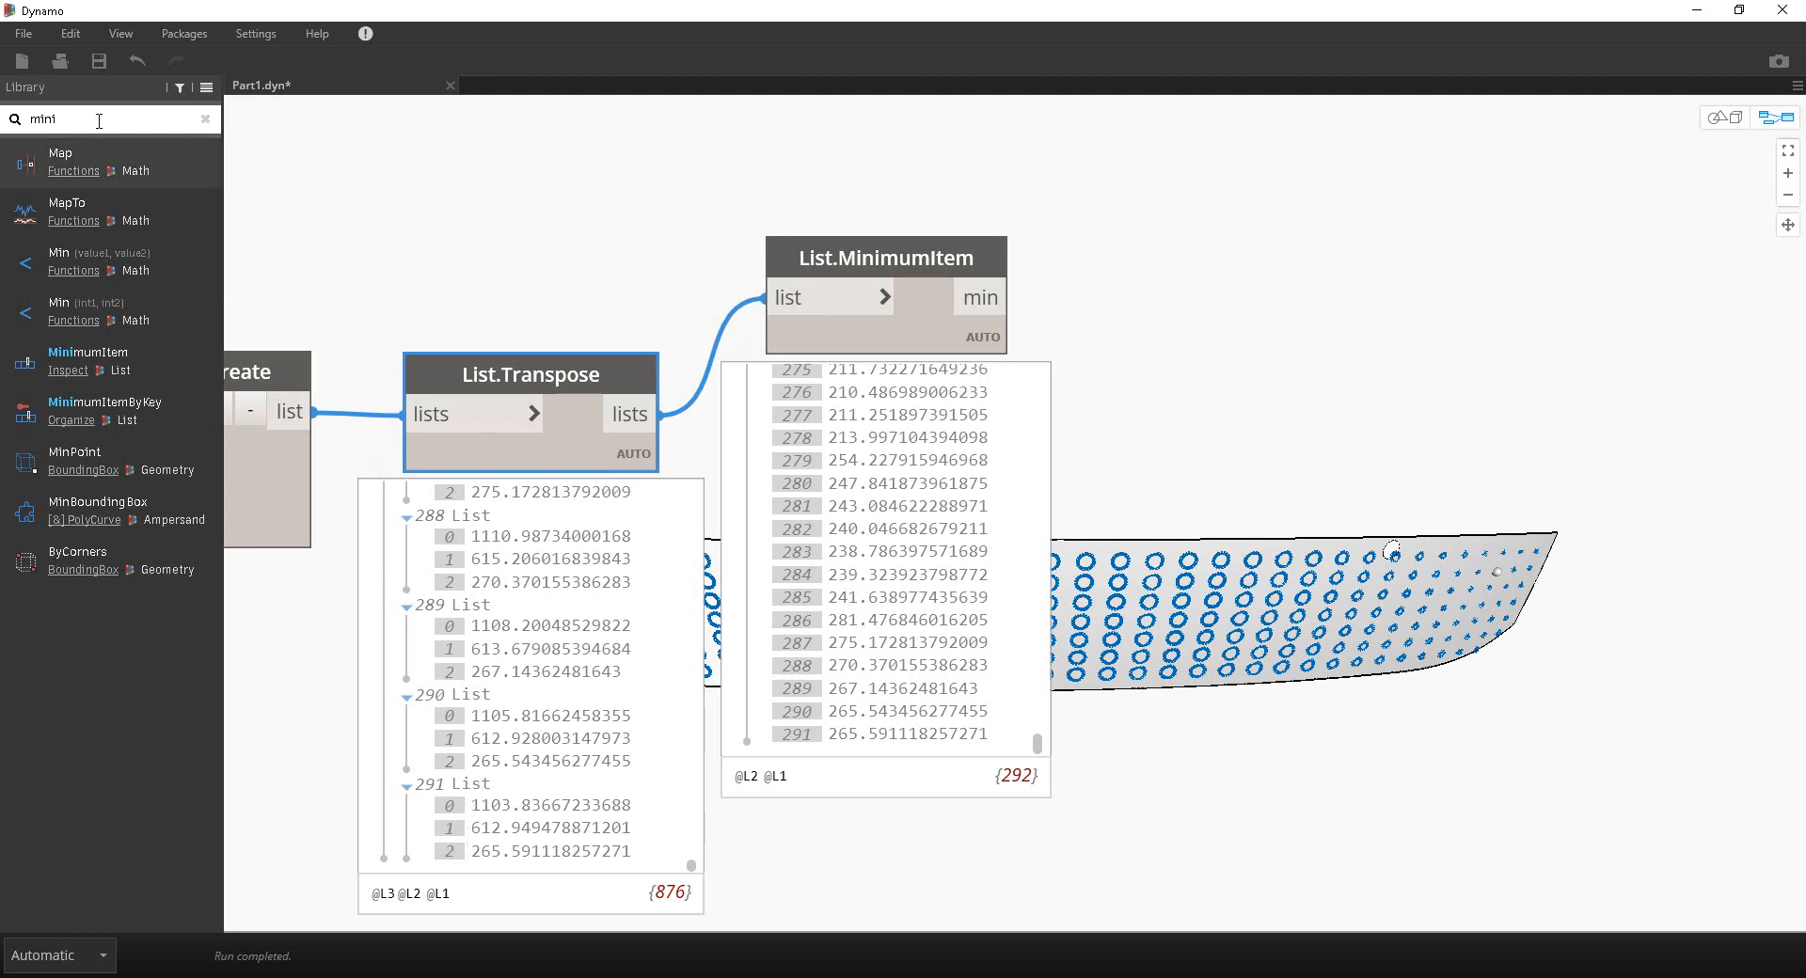
Step: Search the library for "indices", add a List.AllIndicesOf node, and place it beyond List.MinimumItem with room for test inputs
left_click_drag(98, 121, 8, 82)
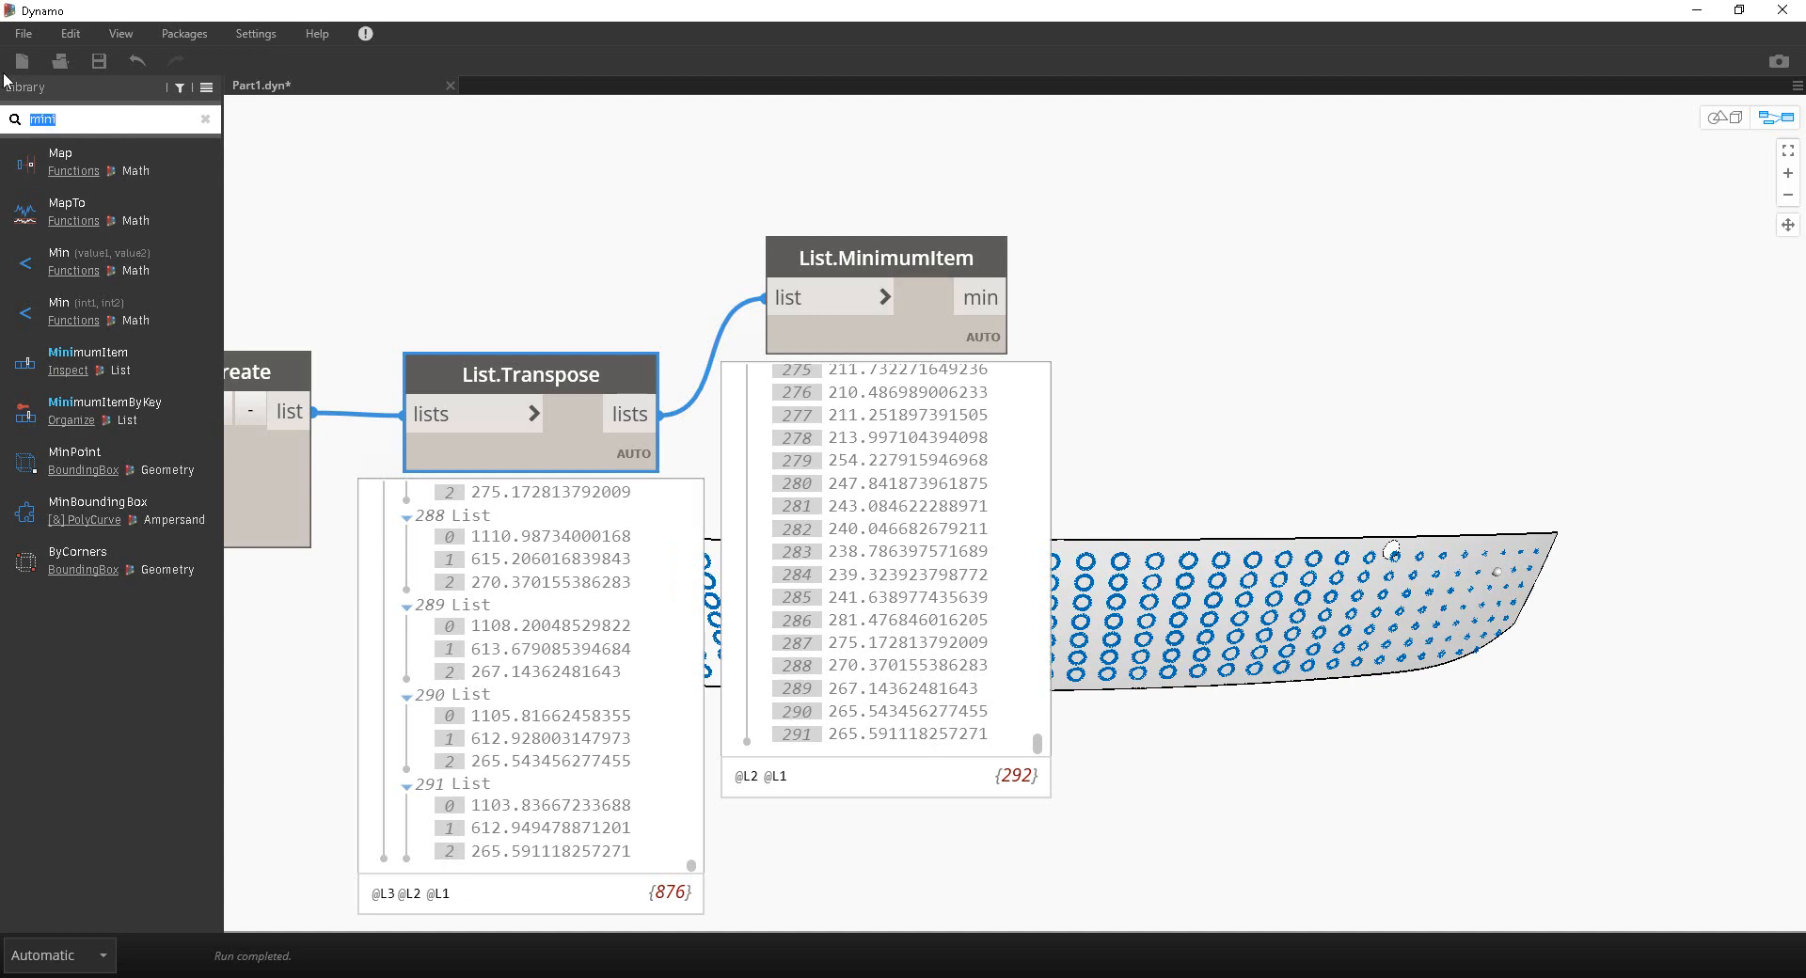
type("l")
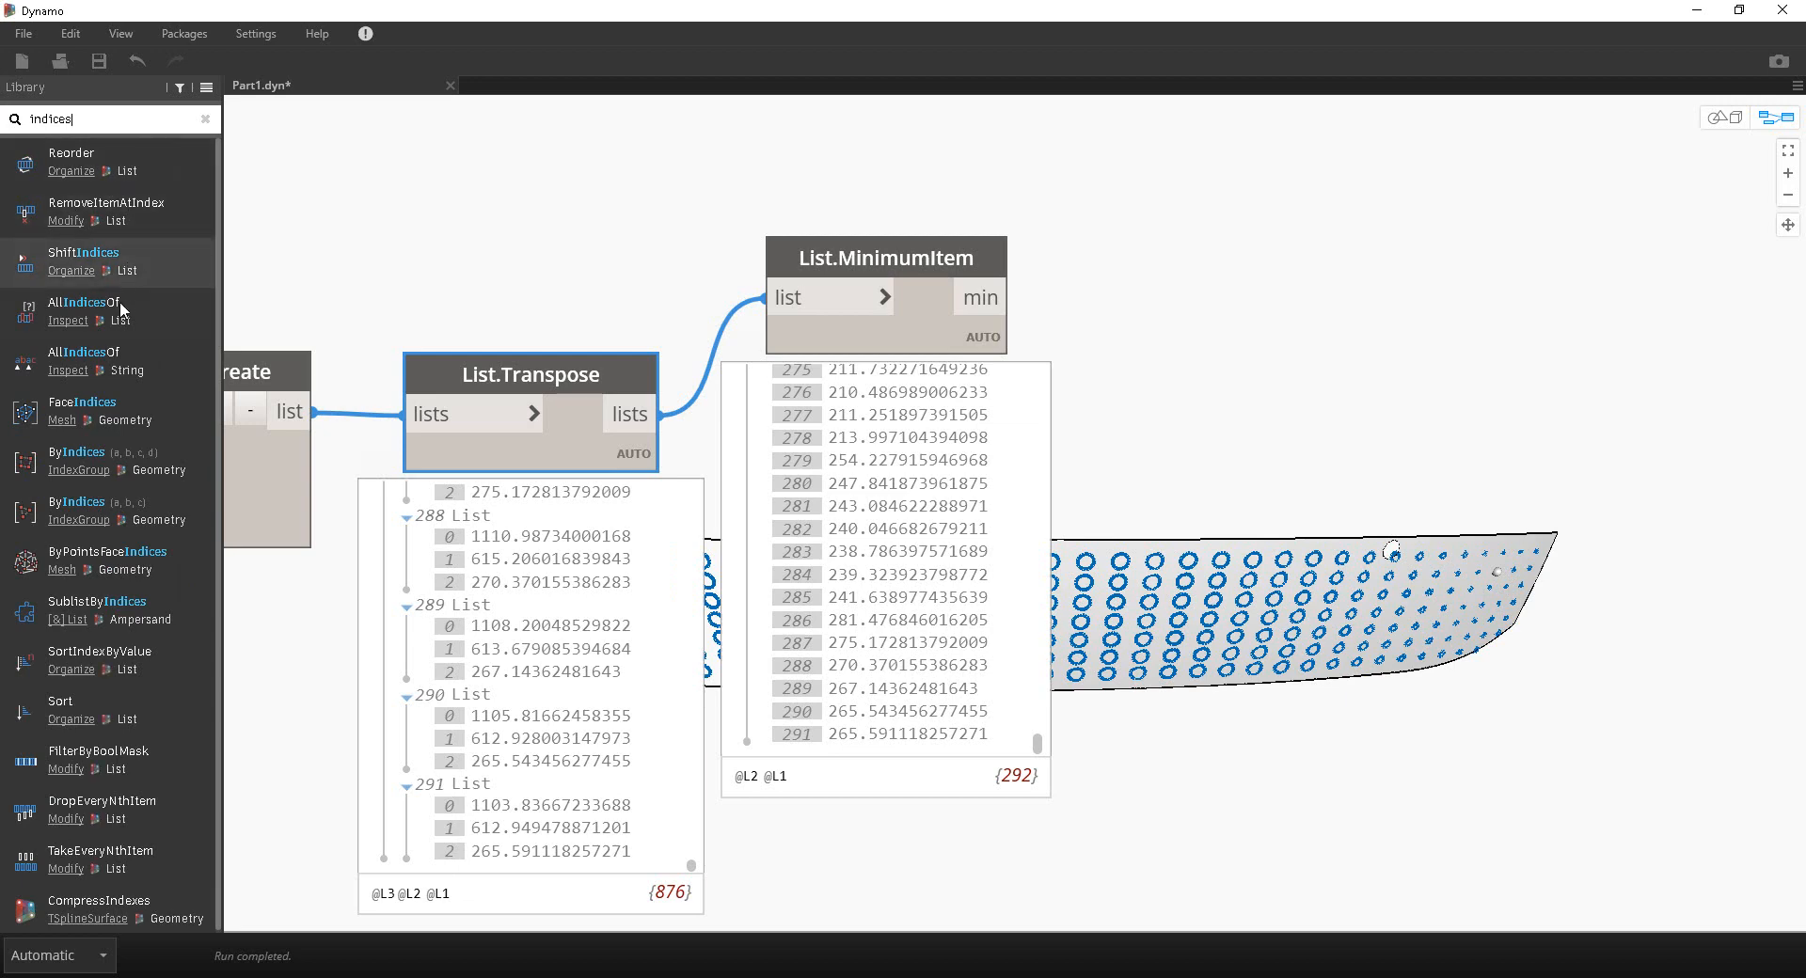
left_click(84, 306)
left_click_drag(1188, 606, 1324, 252)
middle_click_drag(1324, 251, 1259, 251)
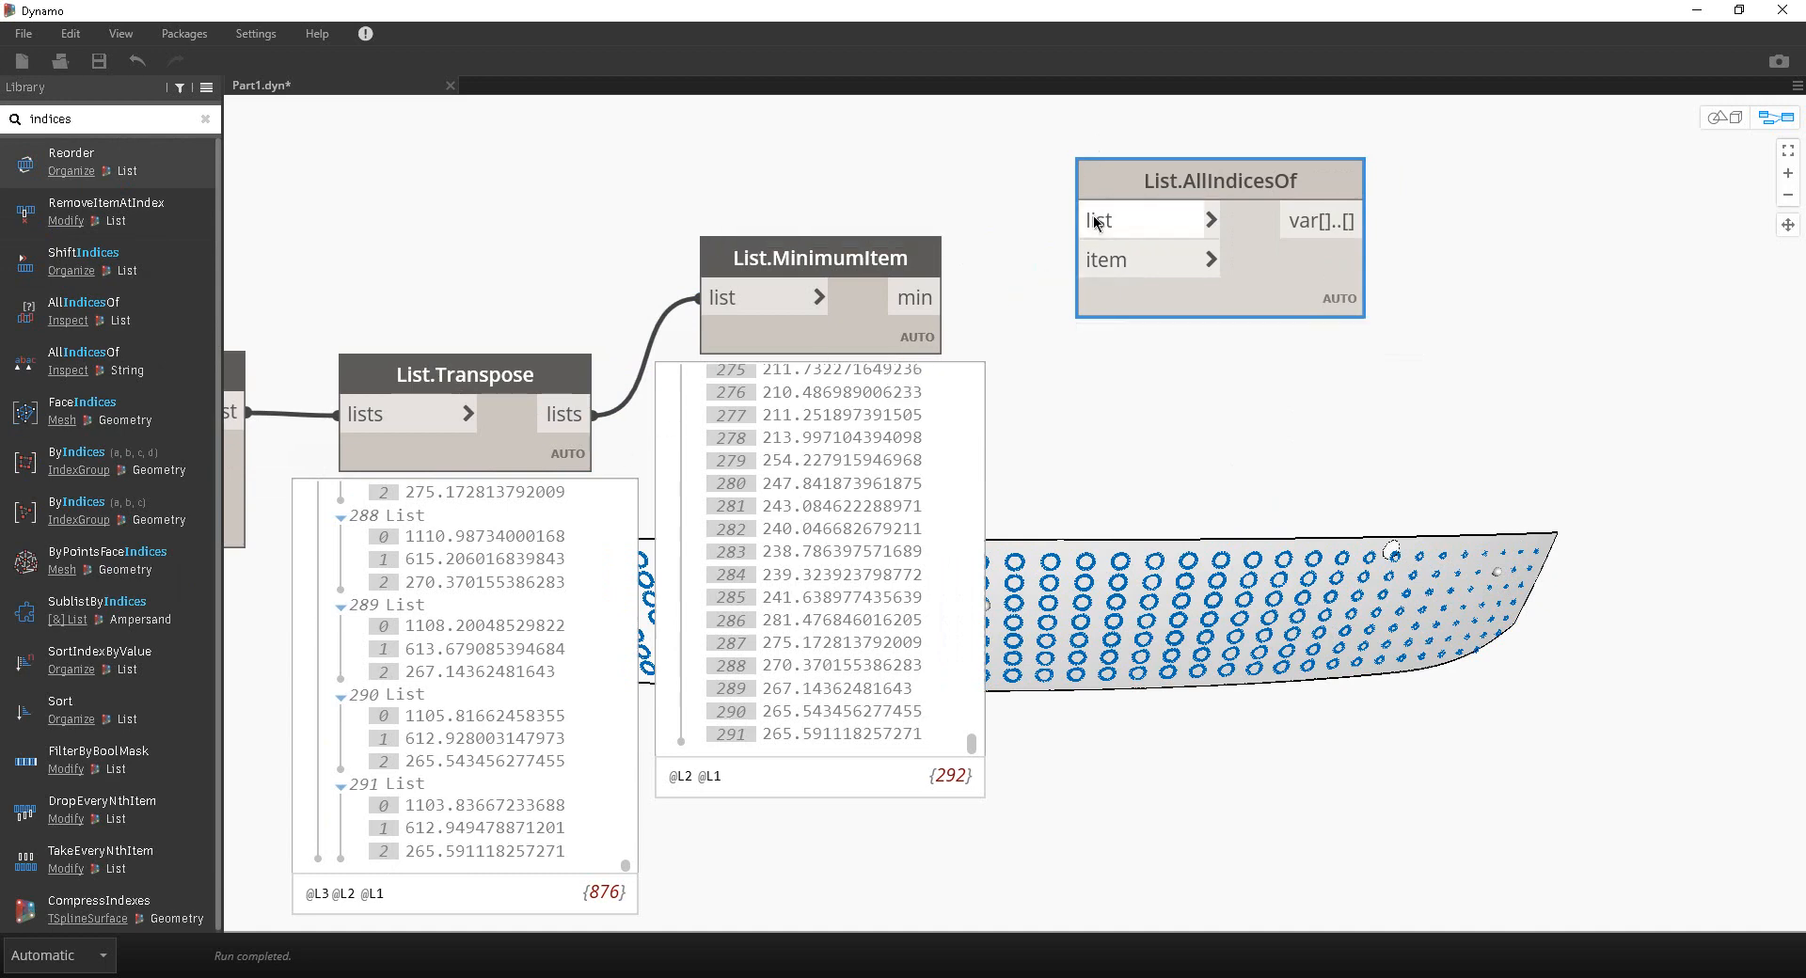
middle_click_drag(1003, 179, 932, 224)
left_click_drag(1208, 313, 1474, 273)
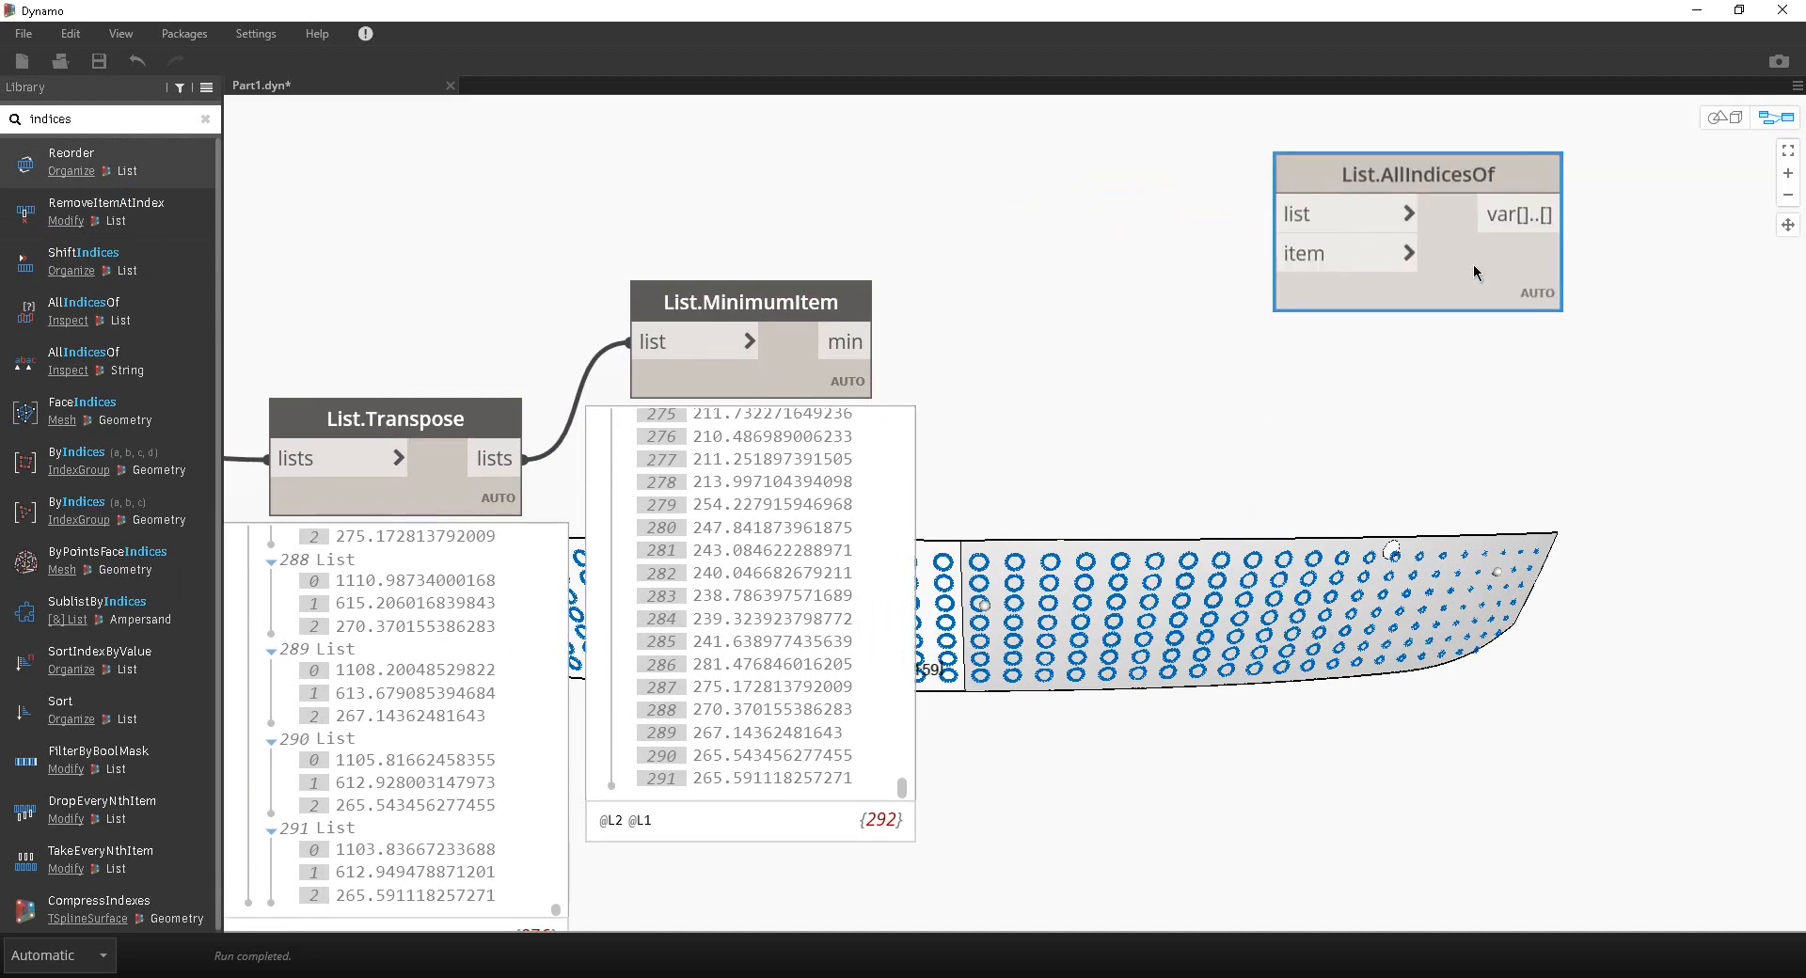
Step: Create a code block with the range 0..10, connect it to the list input of List.AllIndicesOf, and place it near that node
double_click(1034, 188)
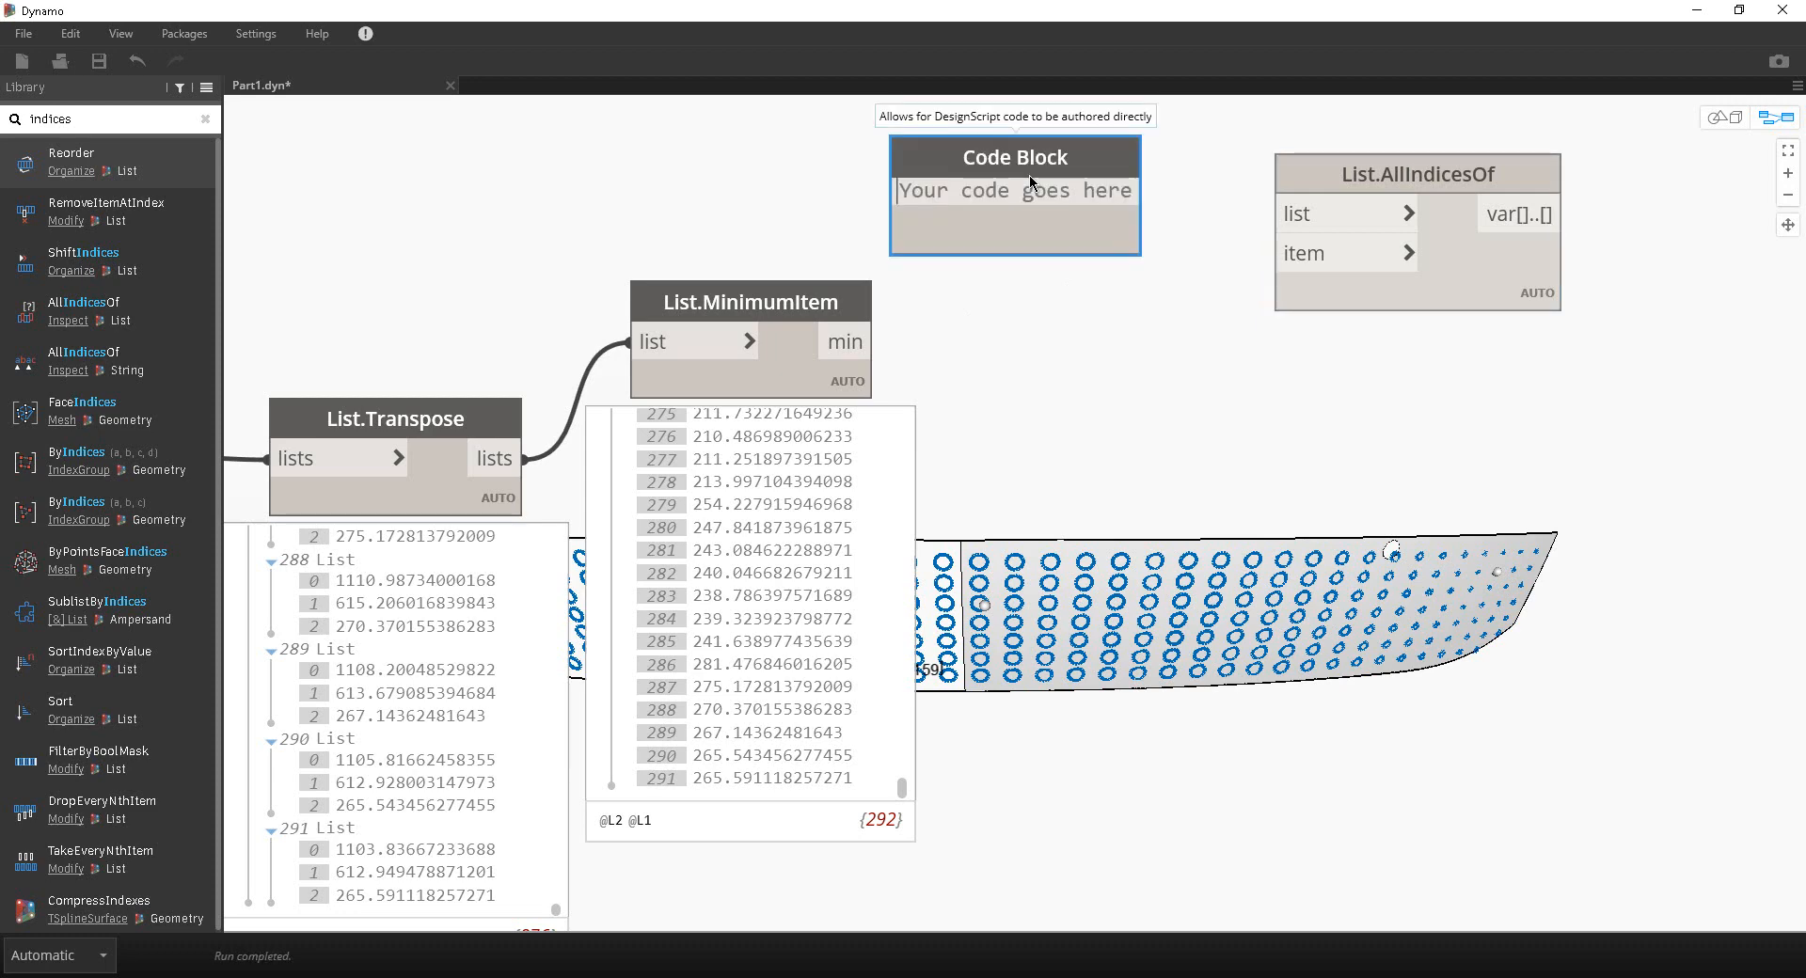
type("{..10")
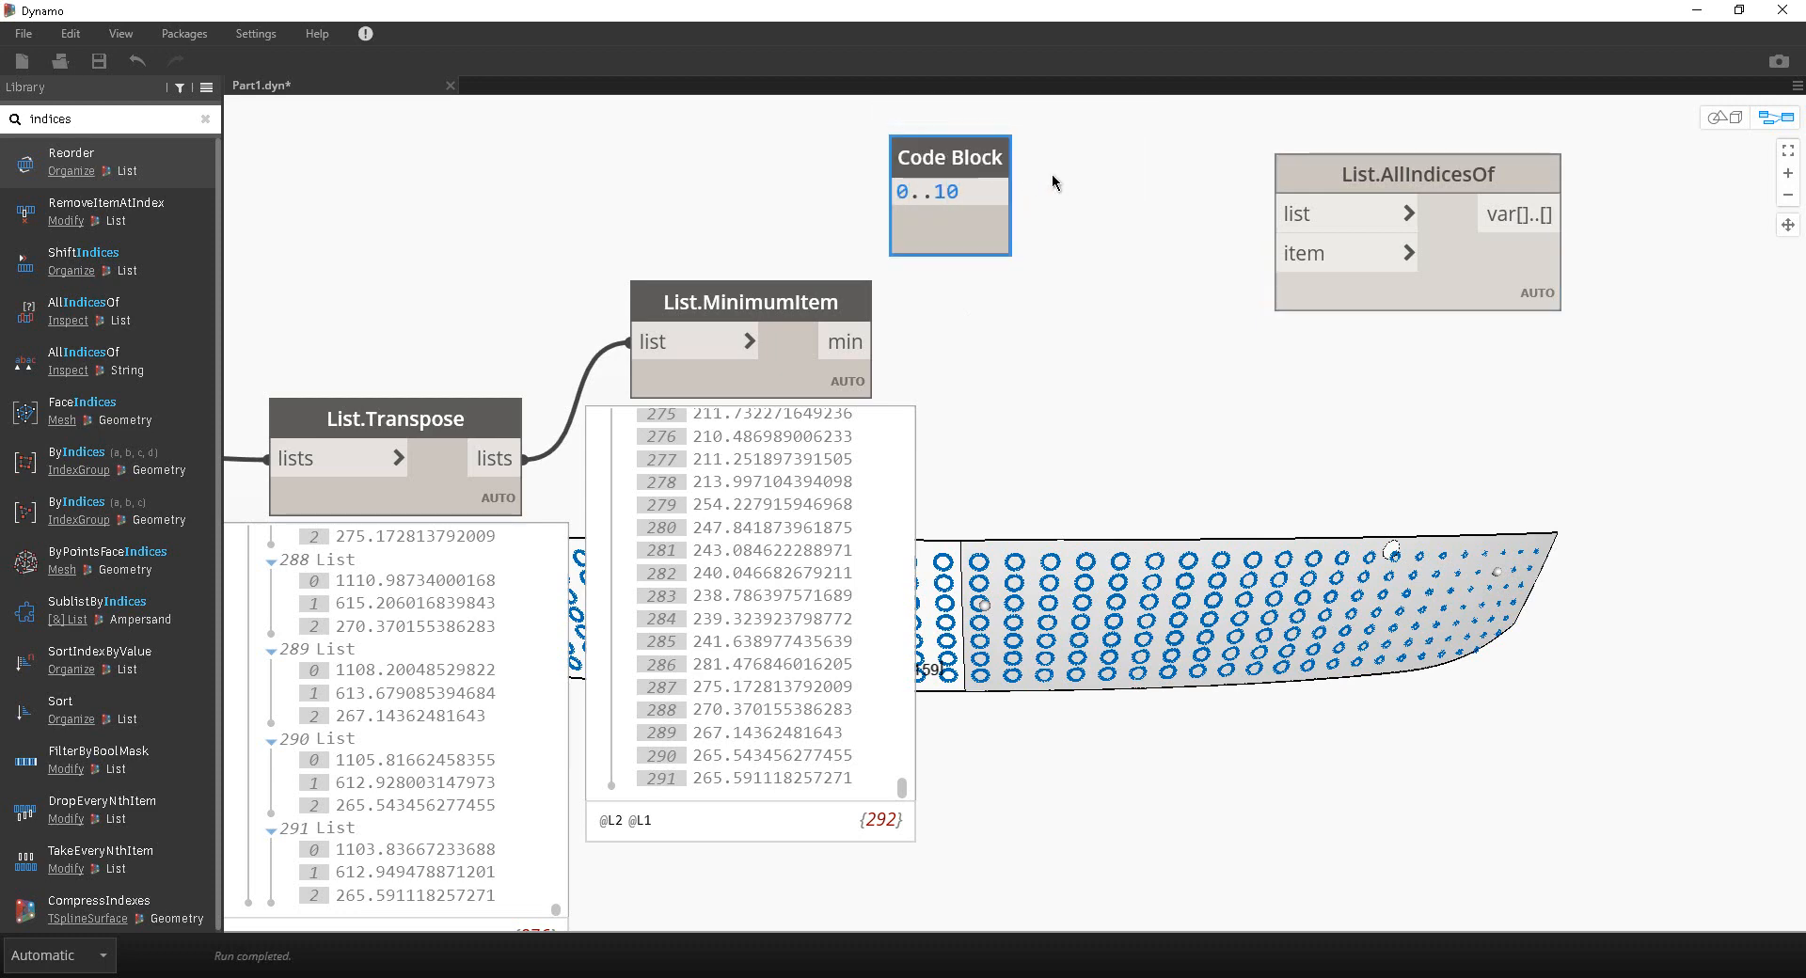
left_click(1052, 177)
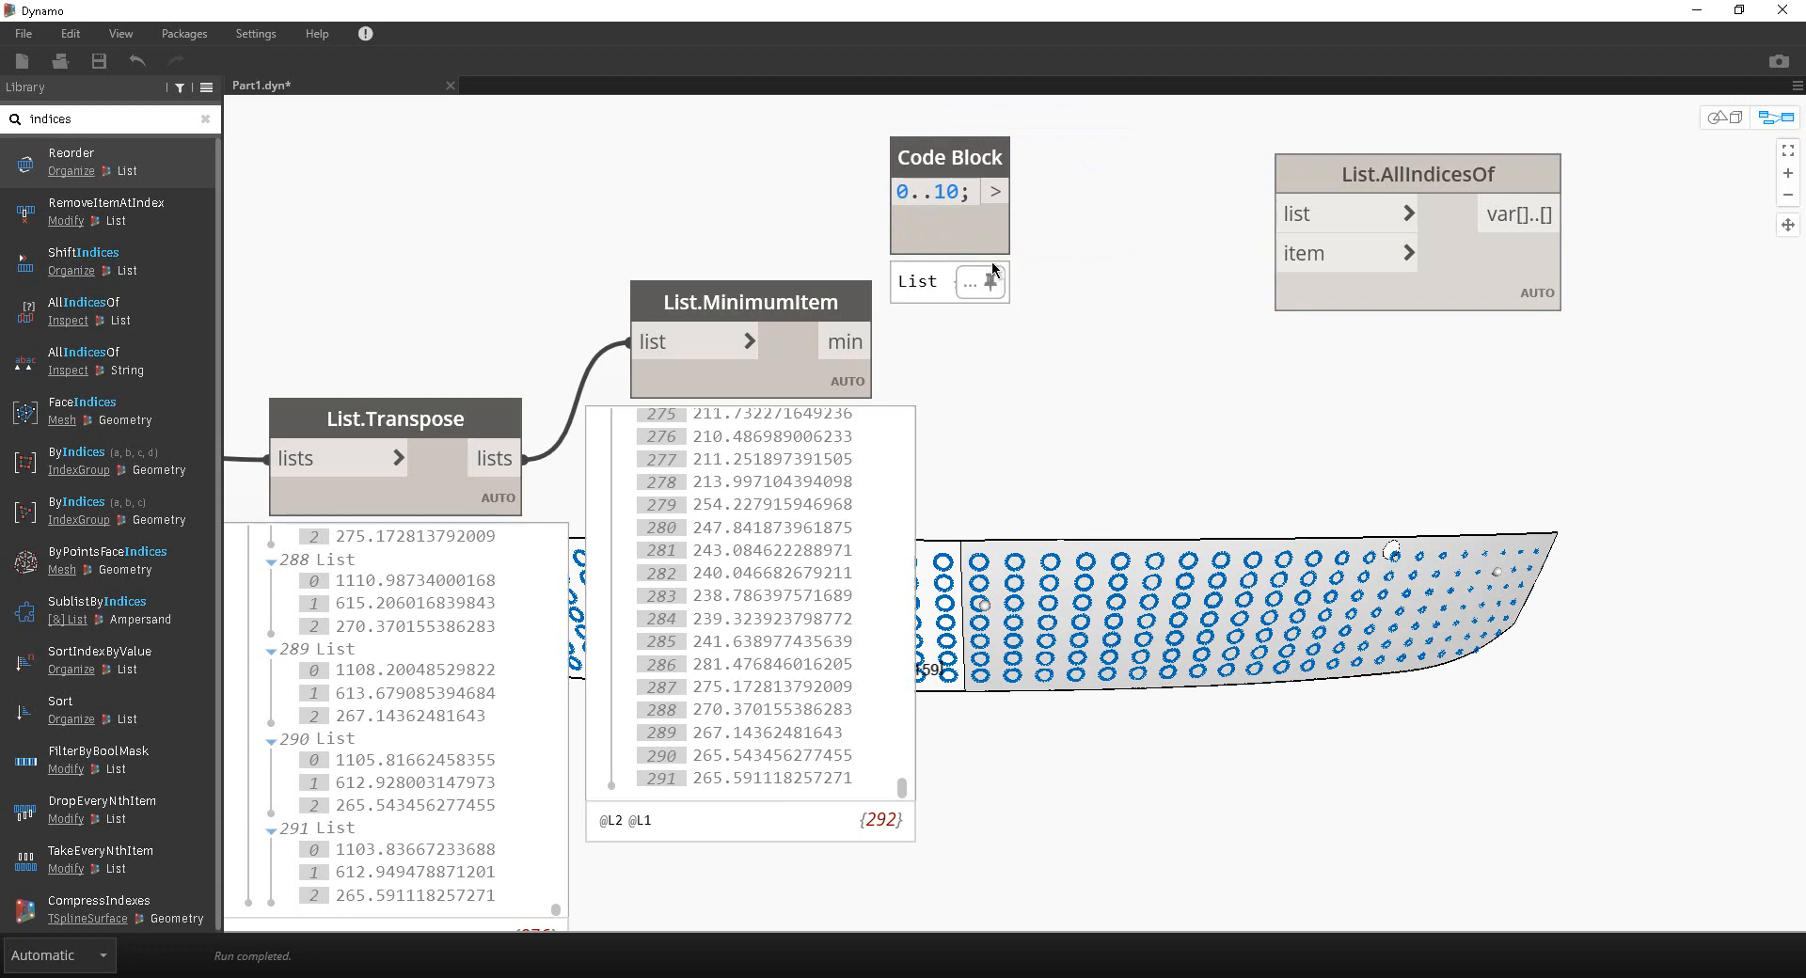
left_click_drag(995, 191, 1280, 214)
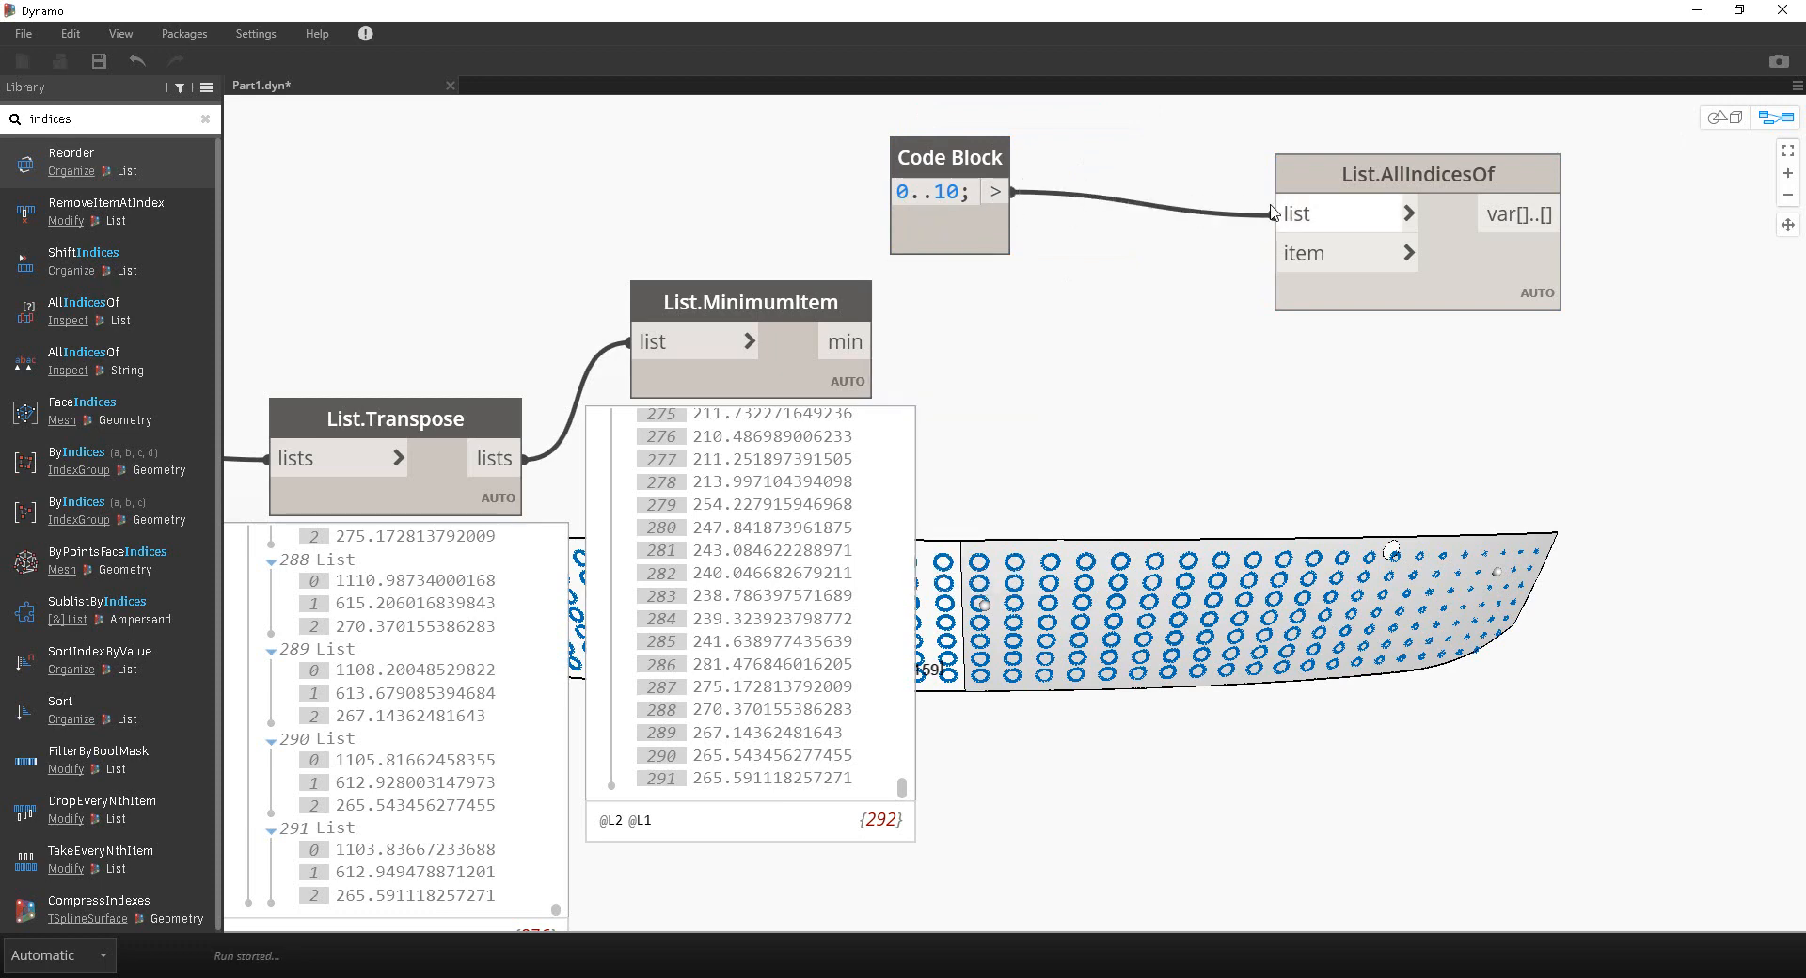
left_click_drag(952, 224, 1117, 213)
Step: Create a code block with the value 4 and connect it to the item input of List.AllIndicesOf
double_click(1112, 377)
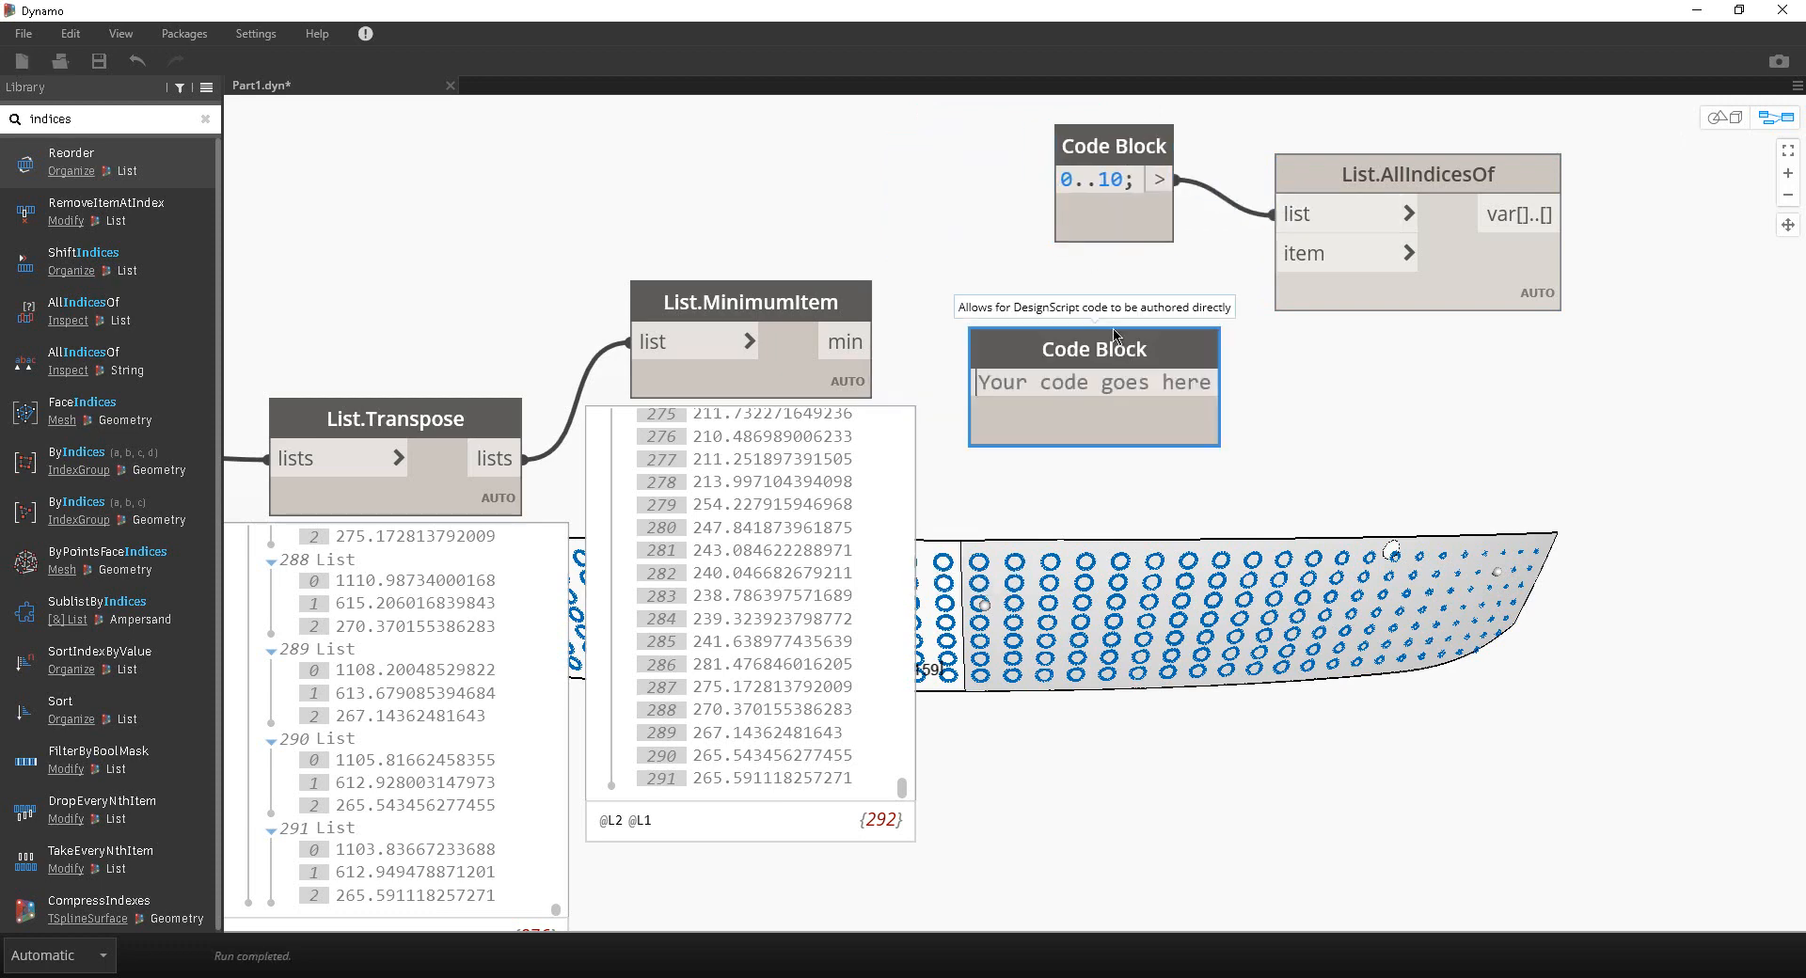
mouse_move(1123, 242)
type("4")
left_click(1121, 244)
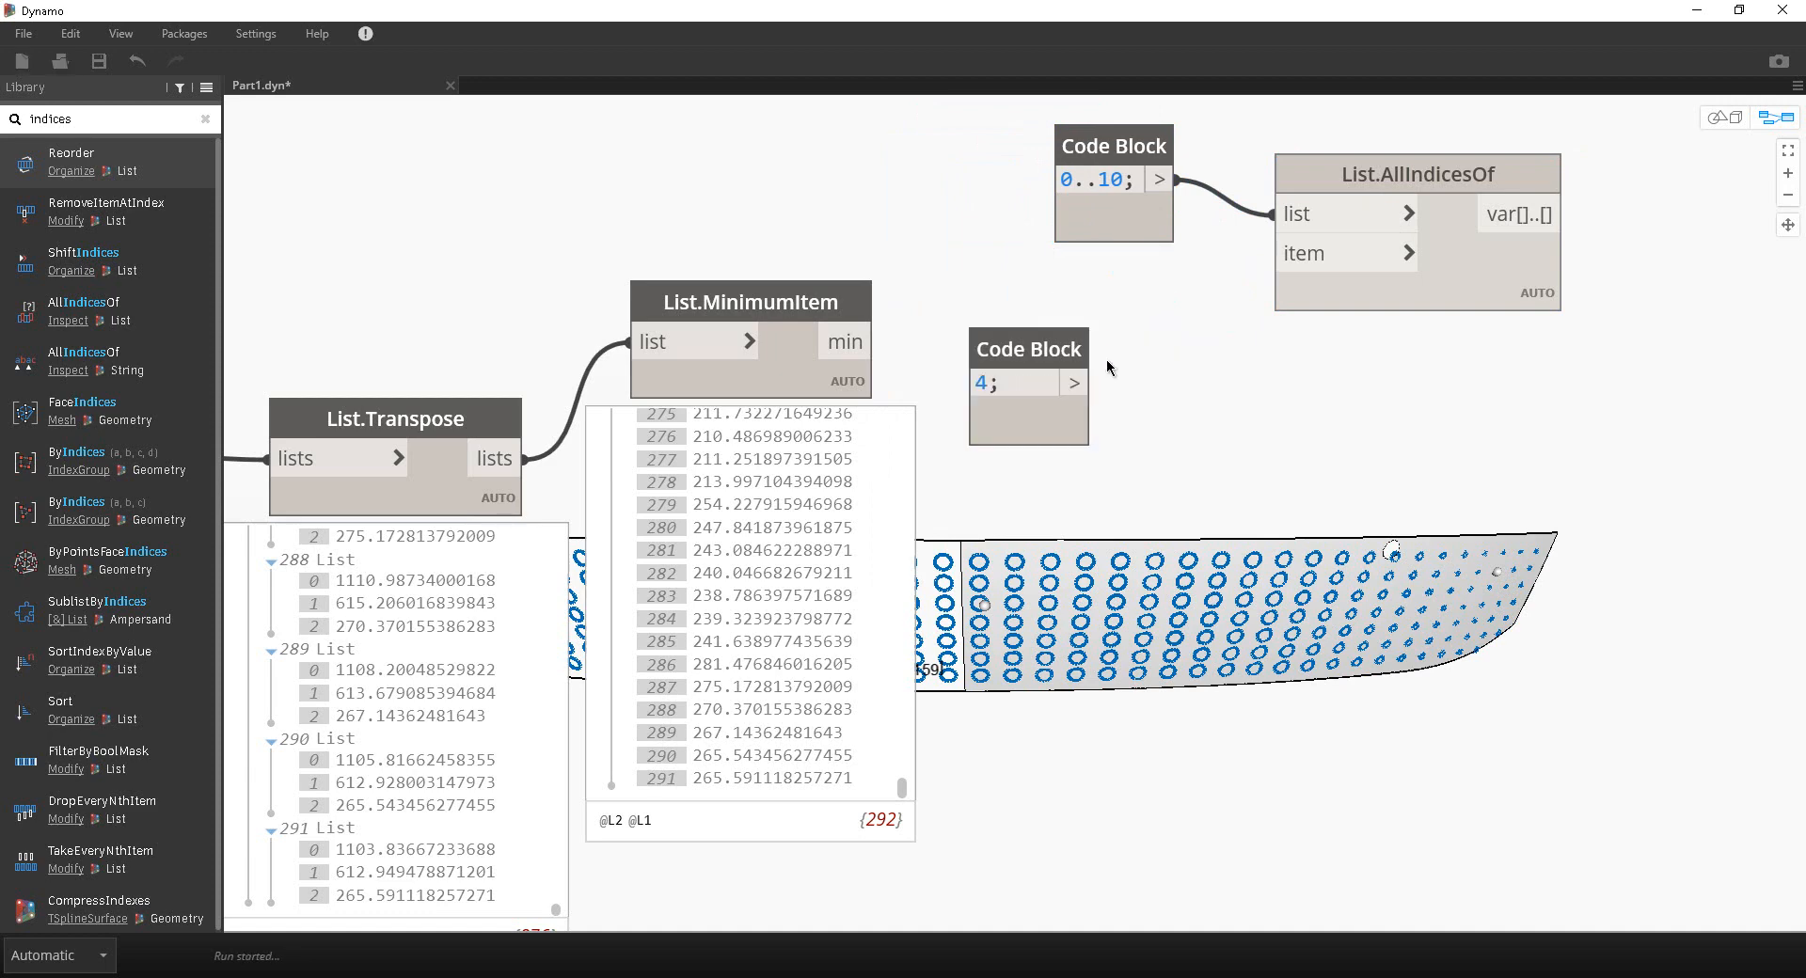
left_click_drag(1074, 383, 1271, 253)
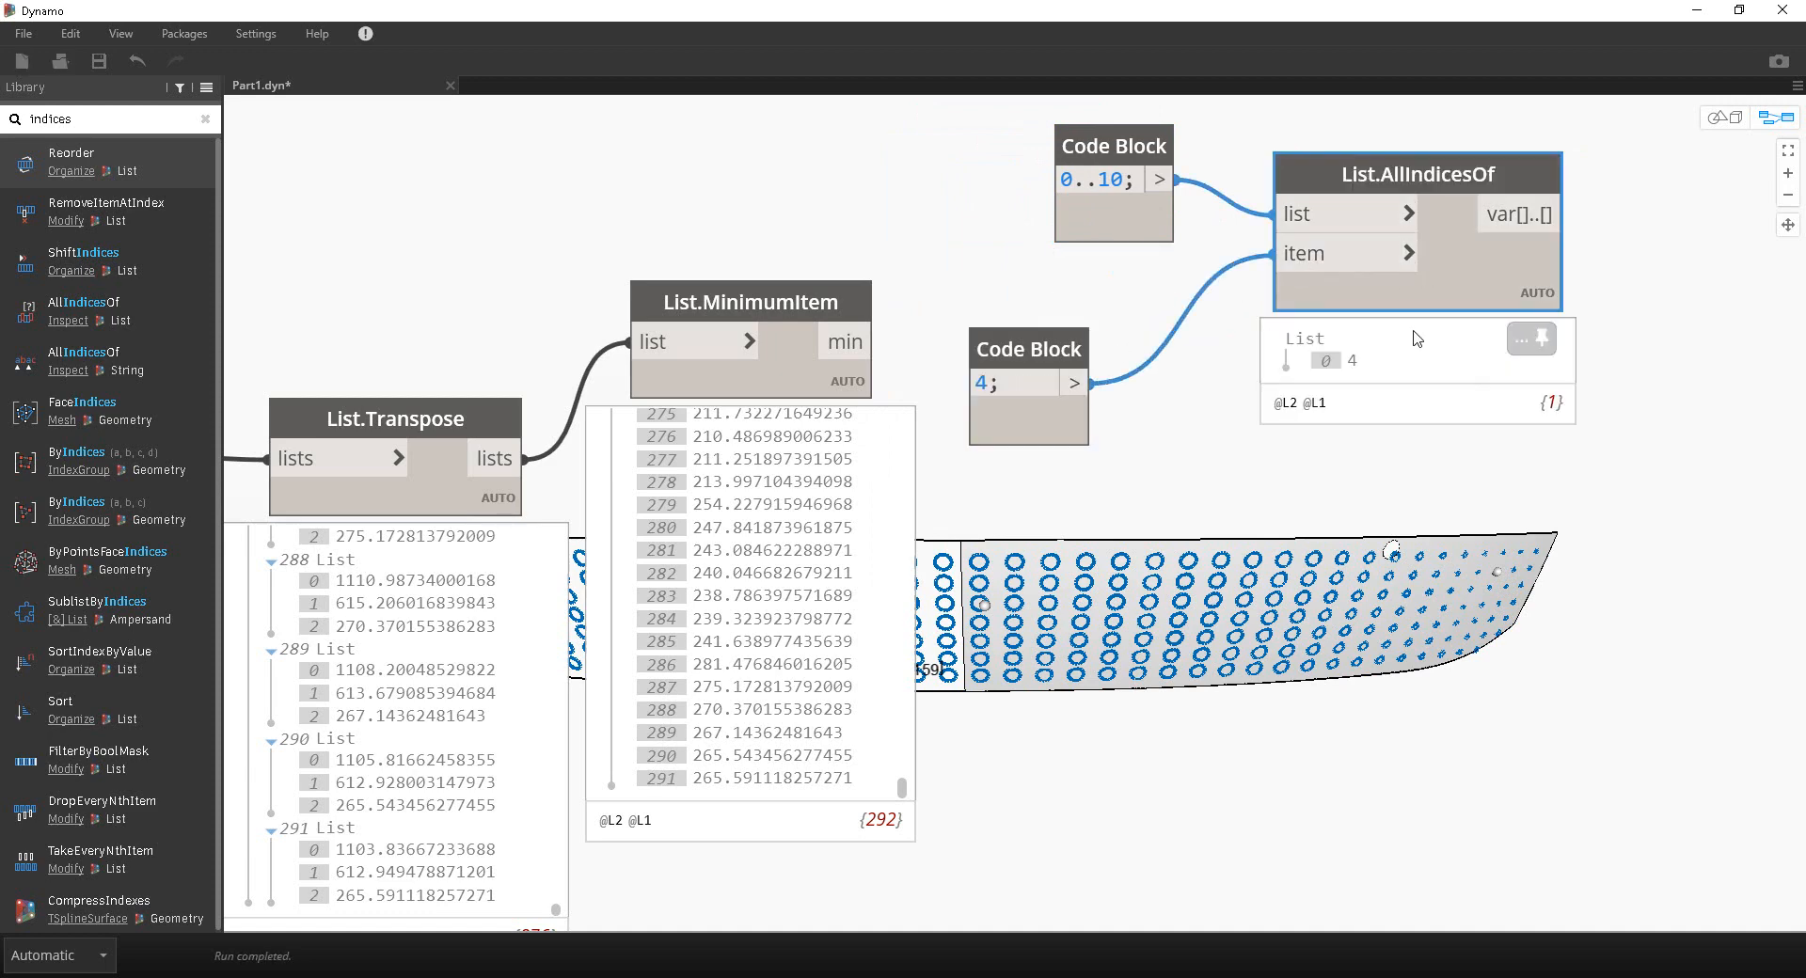
Step: Change the code block range to 1..10 with its preview open, moving the block slightly
mouse_move(1145, 219)
left_mouse_down()
mouse_move(1114, 214)
mouse_move(1164, 205)
left_mouse_up()
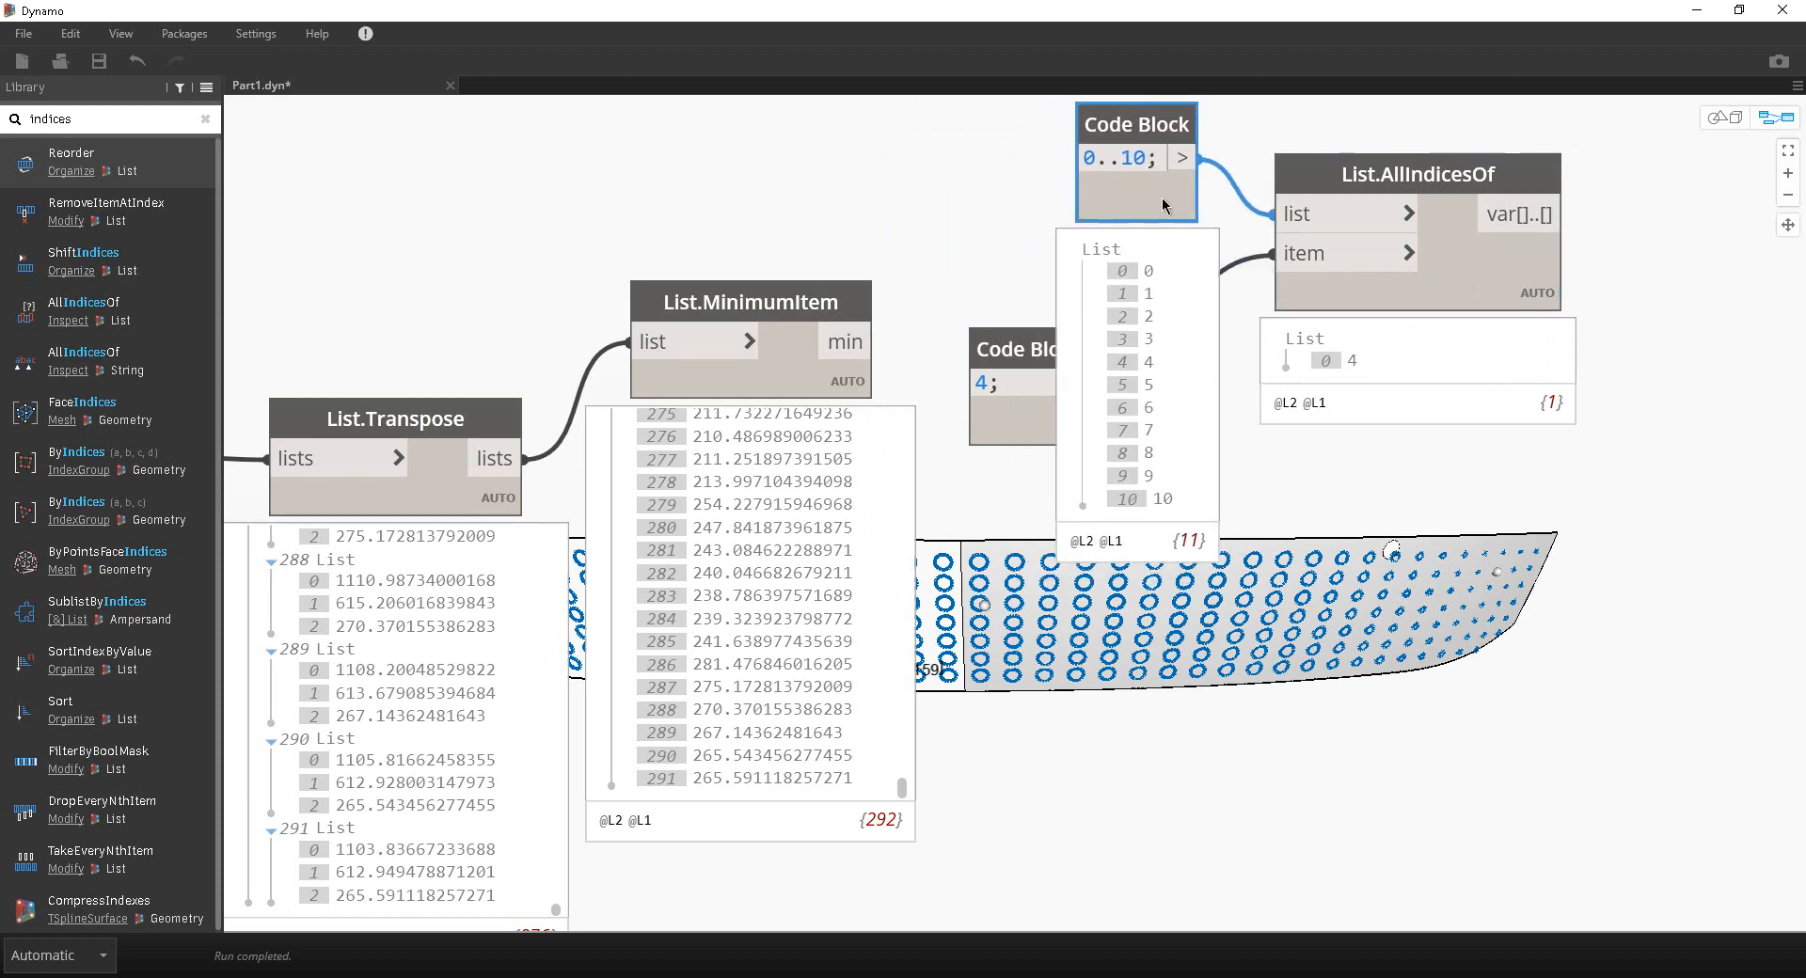
double_click(1083, 158)
type("1")
left_click(963, 168)
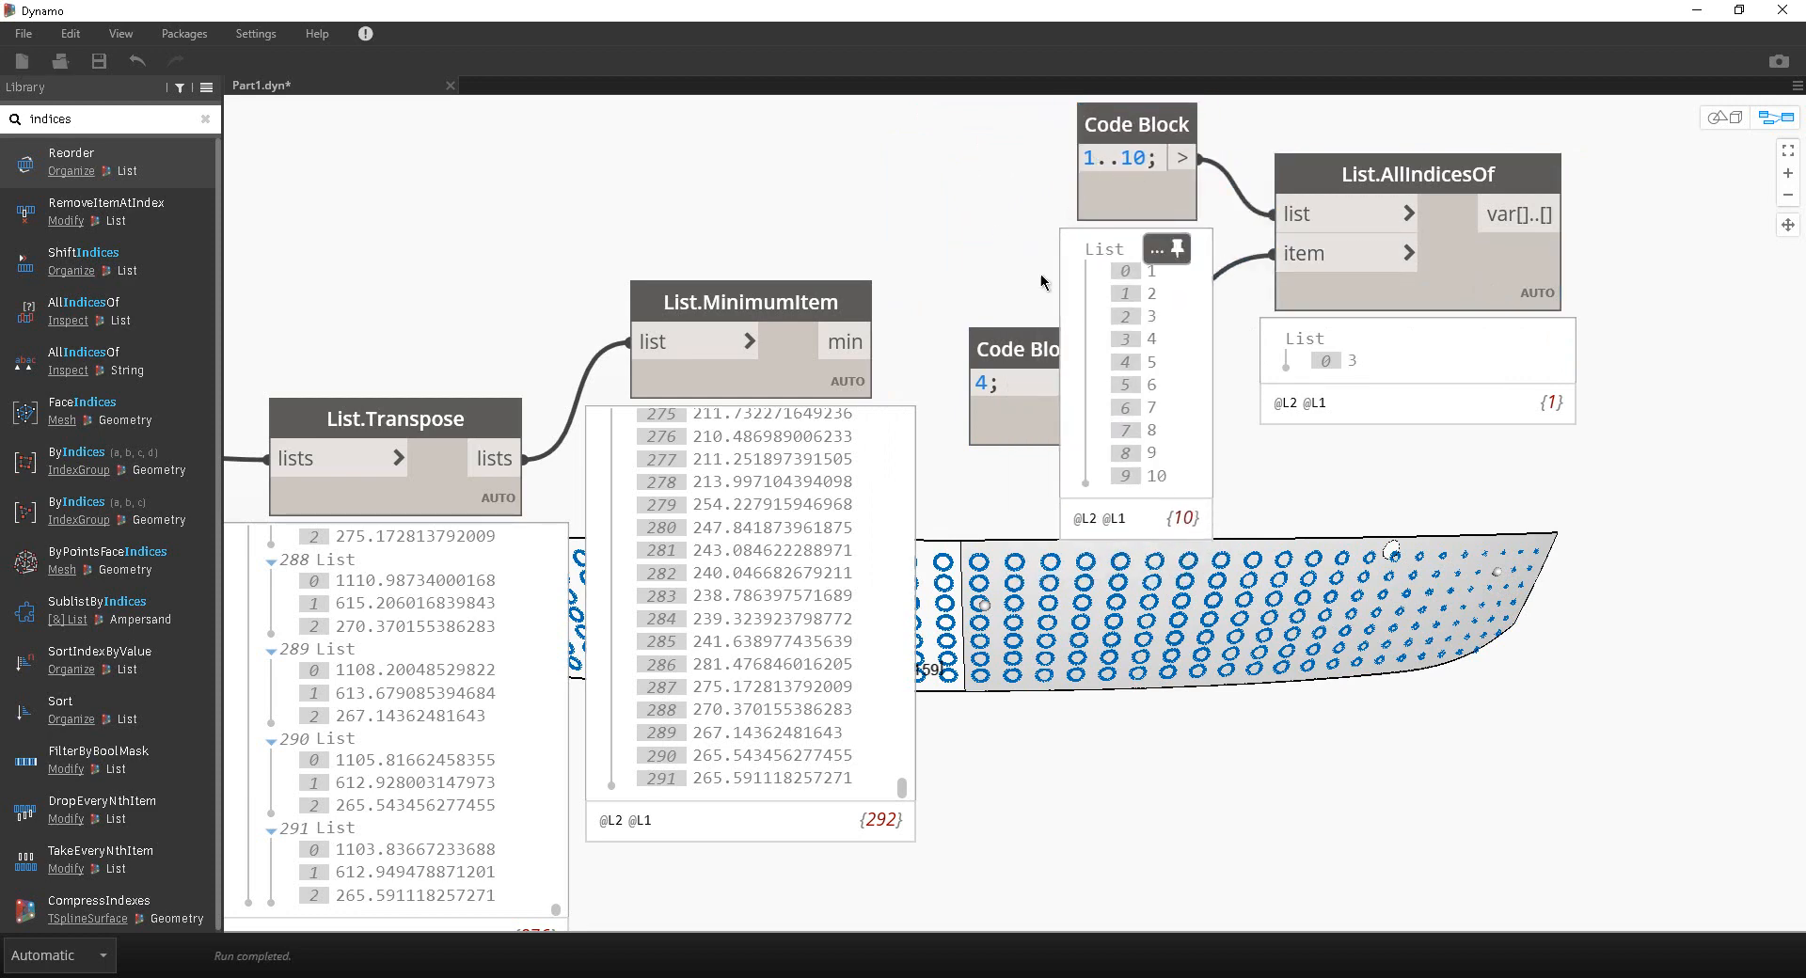
Step: Spread the two code blocks apart to uncover the wires, and highlight the value 4 in the range preview
left_click_drag(999, 359, 1060, 664)
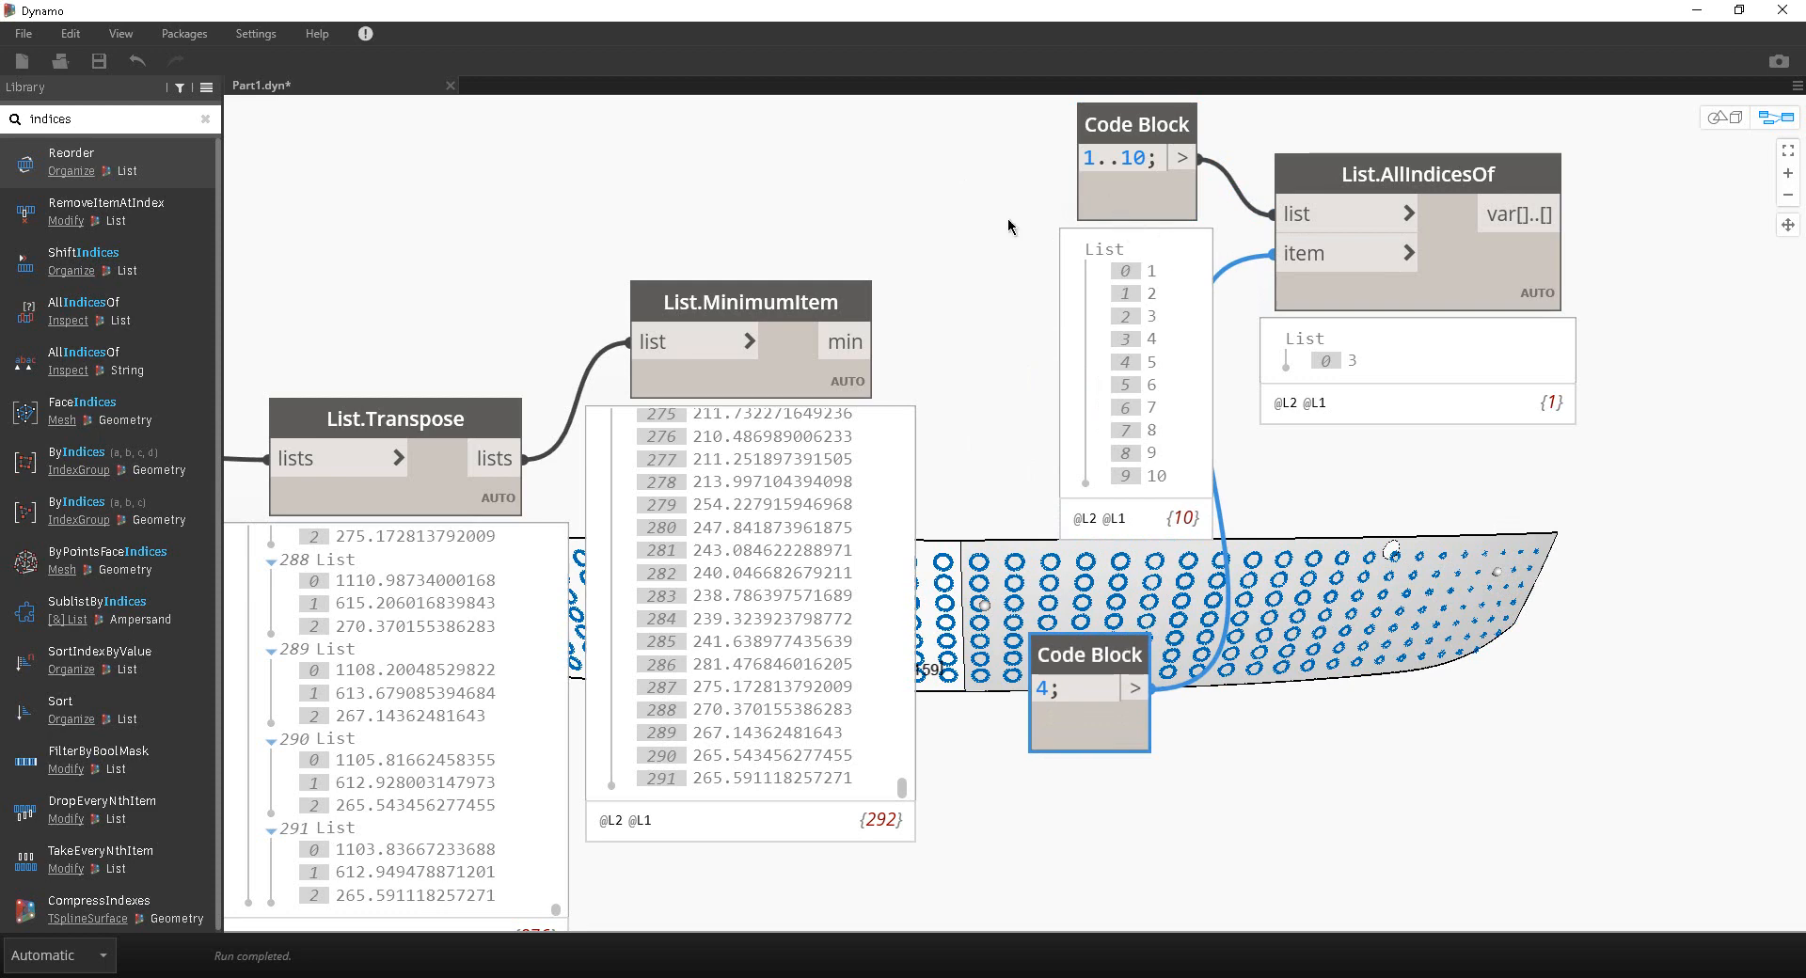
left_click_drag(1119, 203, 1030, 203)
mouse_move(1063, 259)
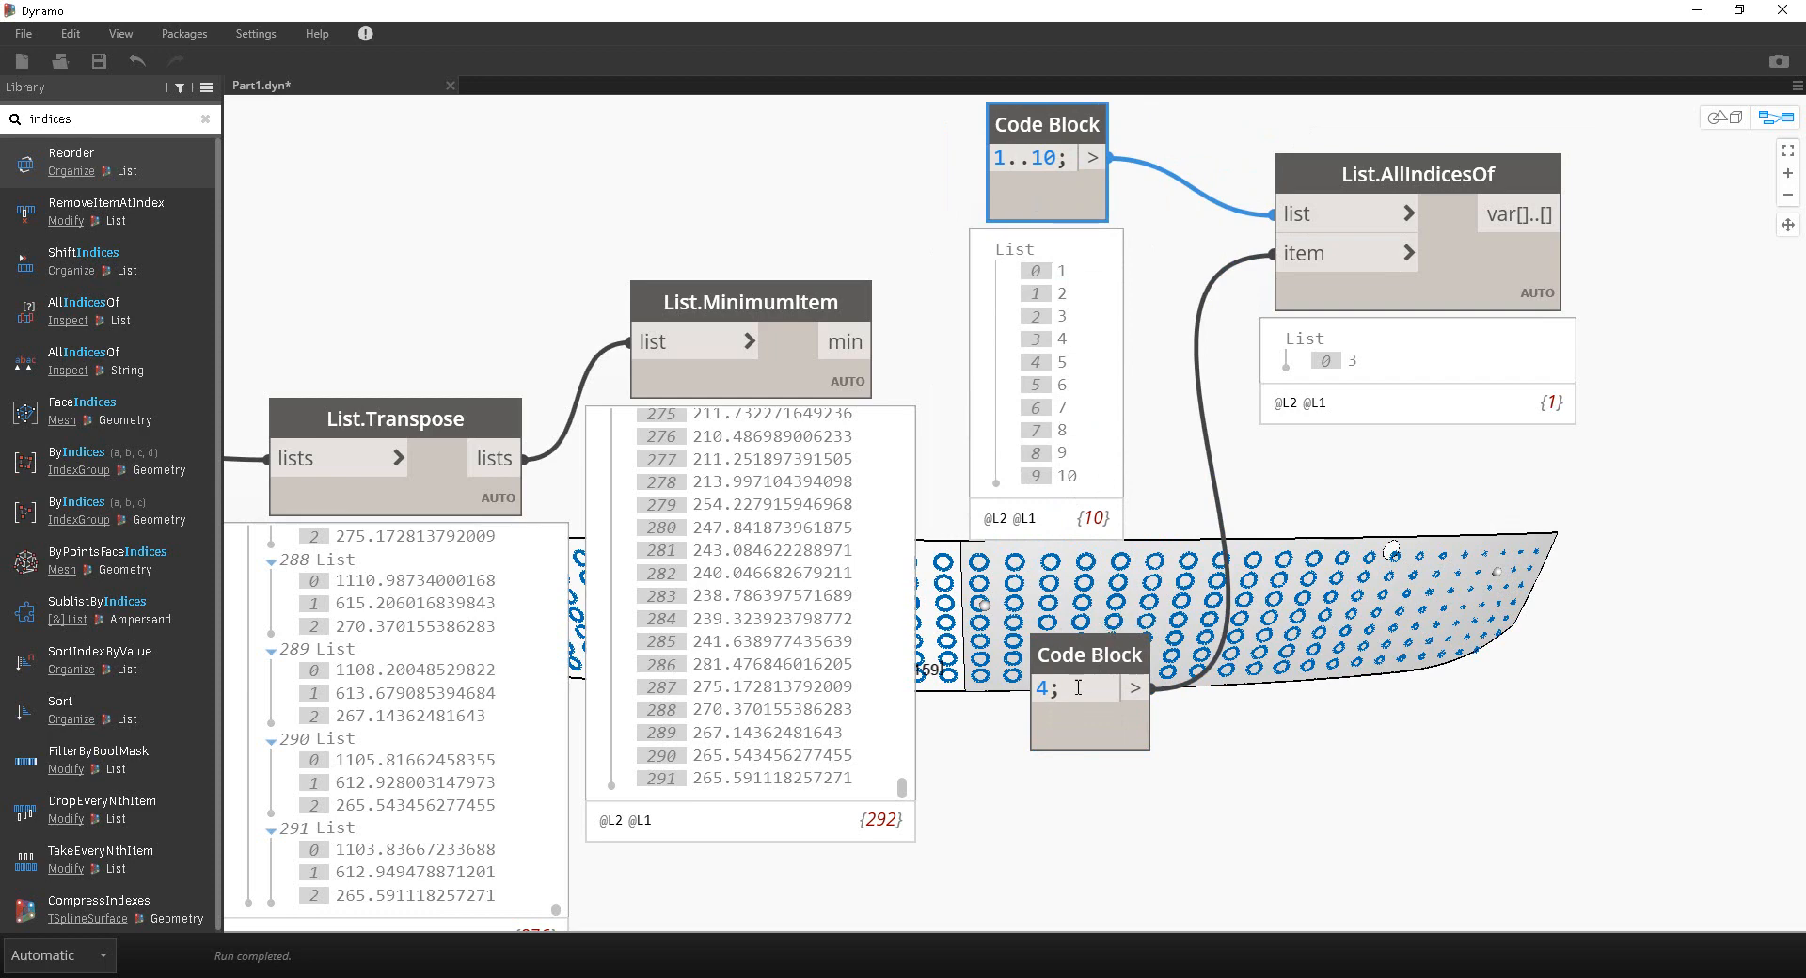
left_click(1063, 339)
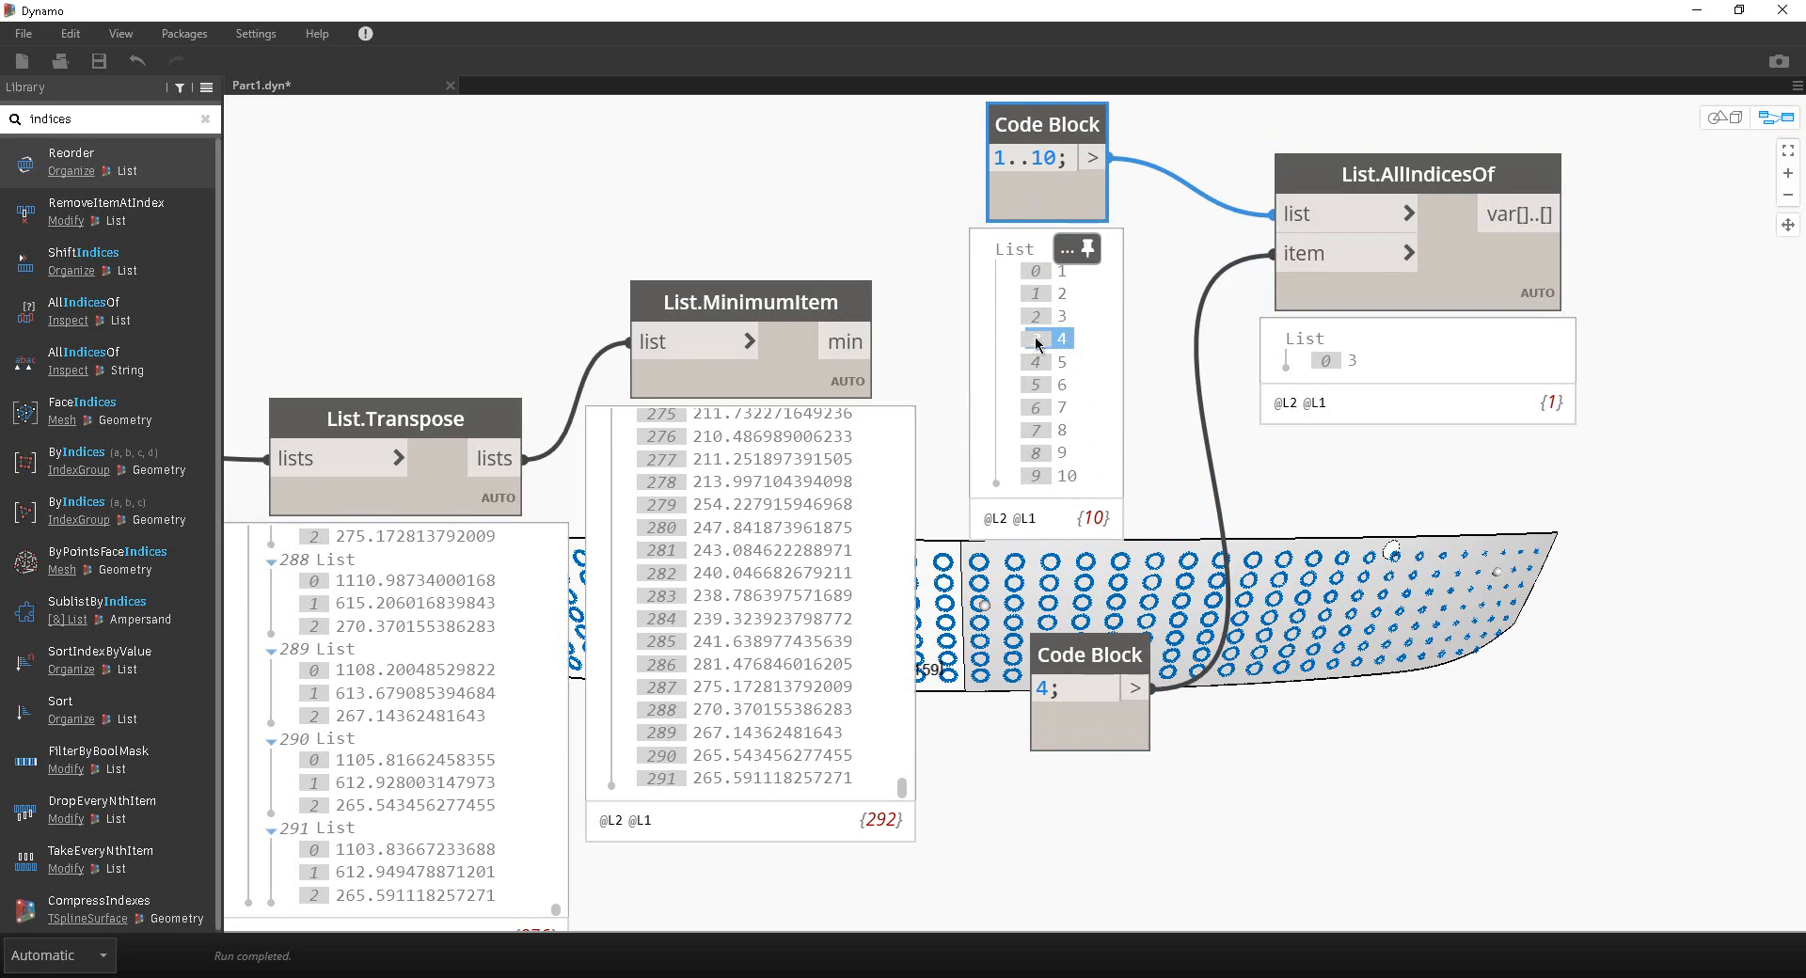
Step: Delete the List.AllIndicesOf test node together with its two code blocks
middle_click_drag(1084, 395, 1060, 442)
left_click_drag(1748, 786, 974, 163)
key("Delete")
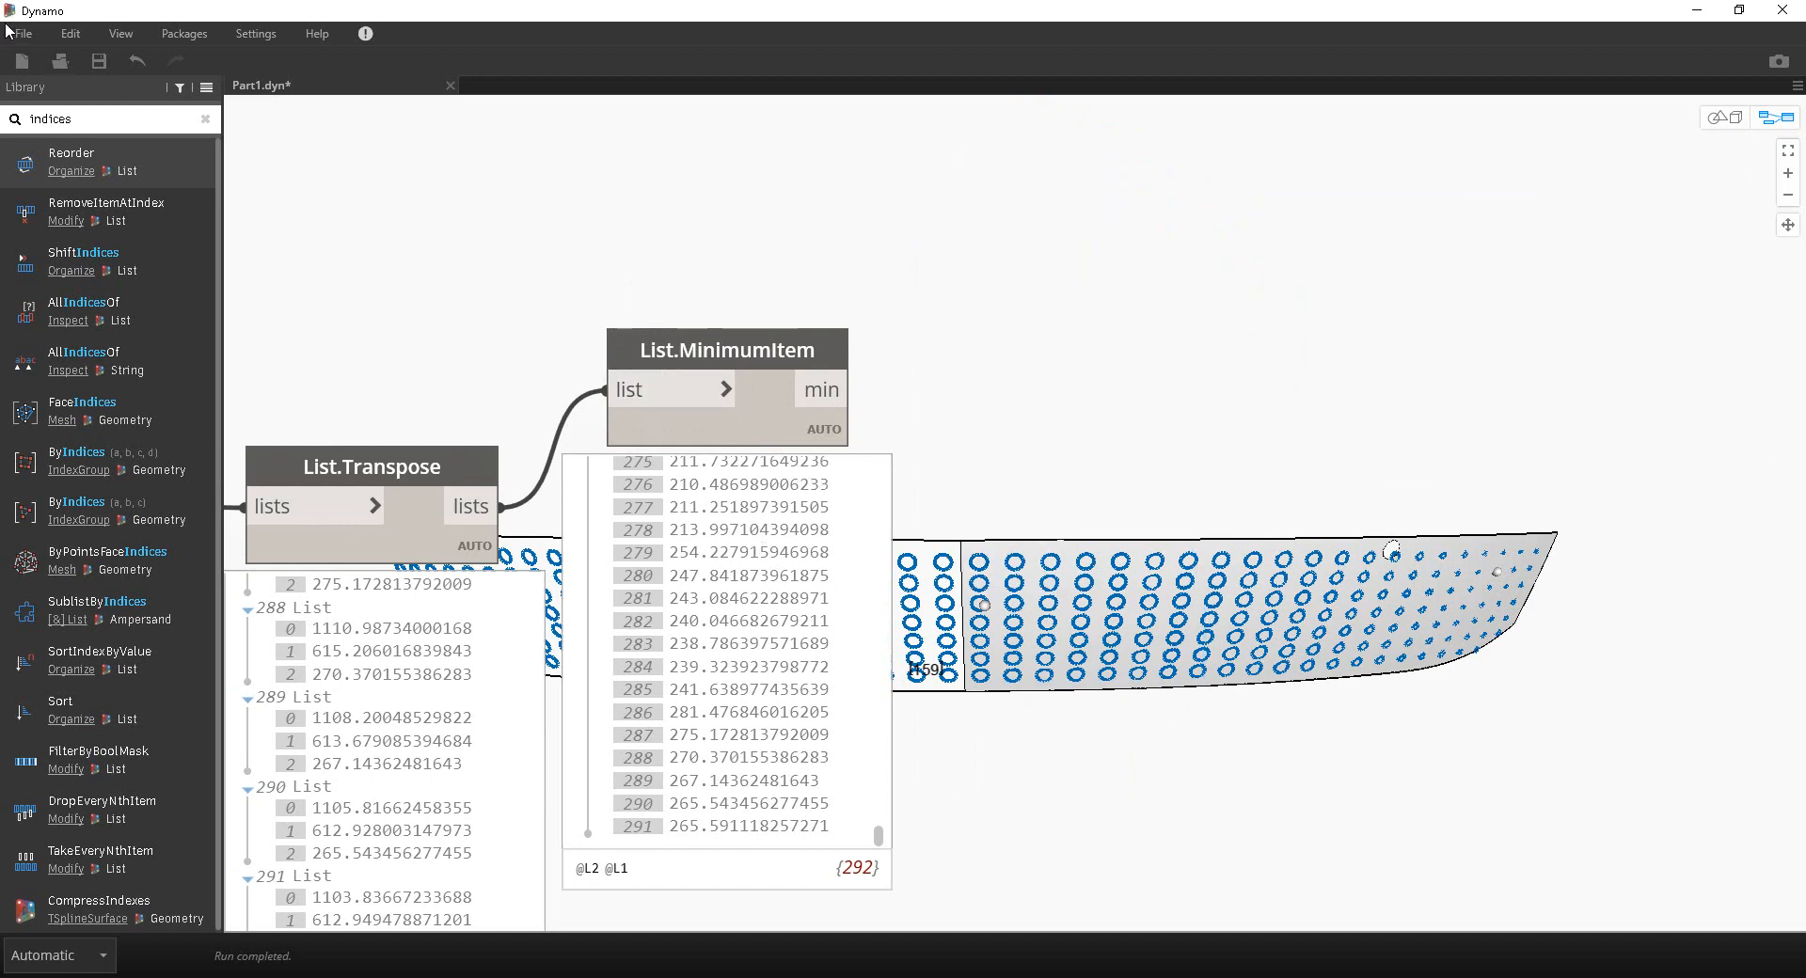
Step: Add a fresh List.AllIndicesOf node from the library beyond List.MinimumItem
left_click(85, 311)
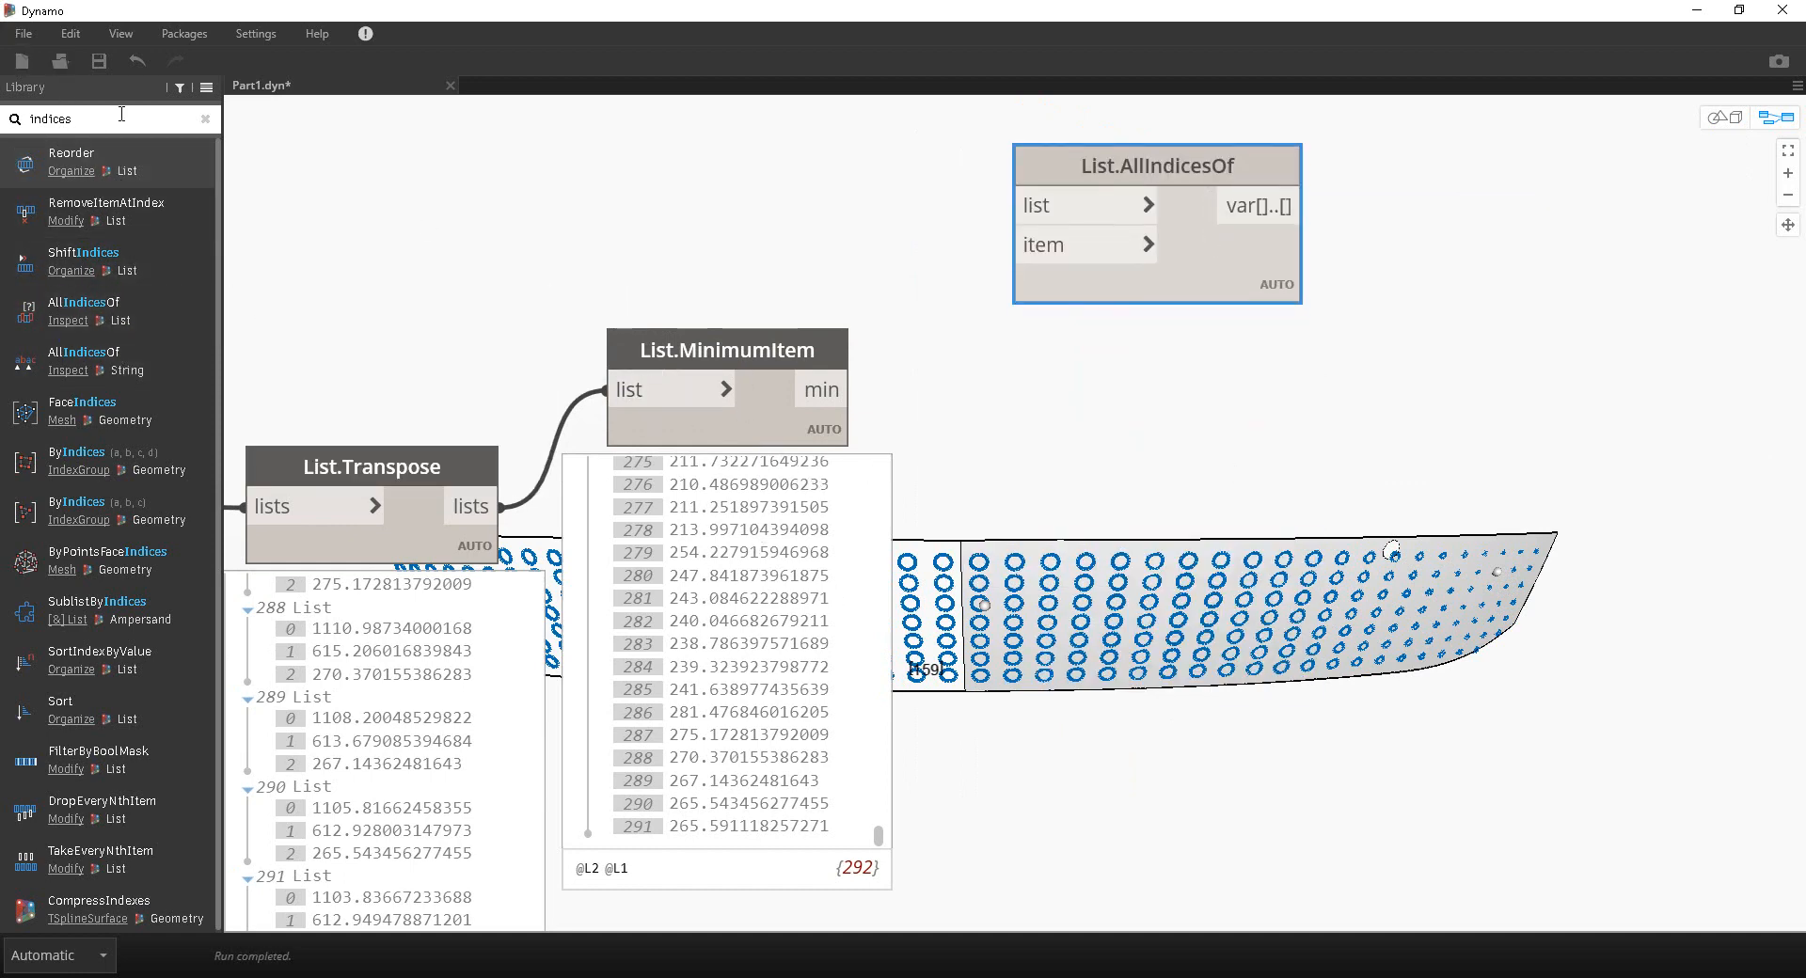
middle_click_drag(455, 607, 643, 561)
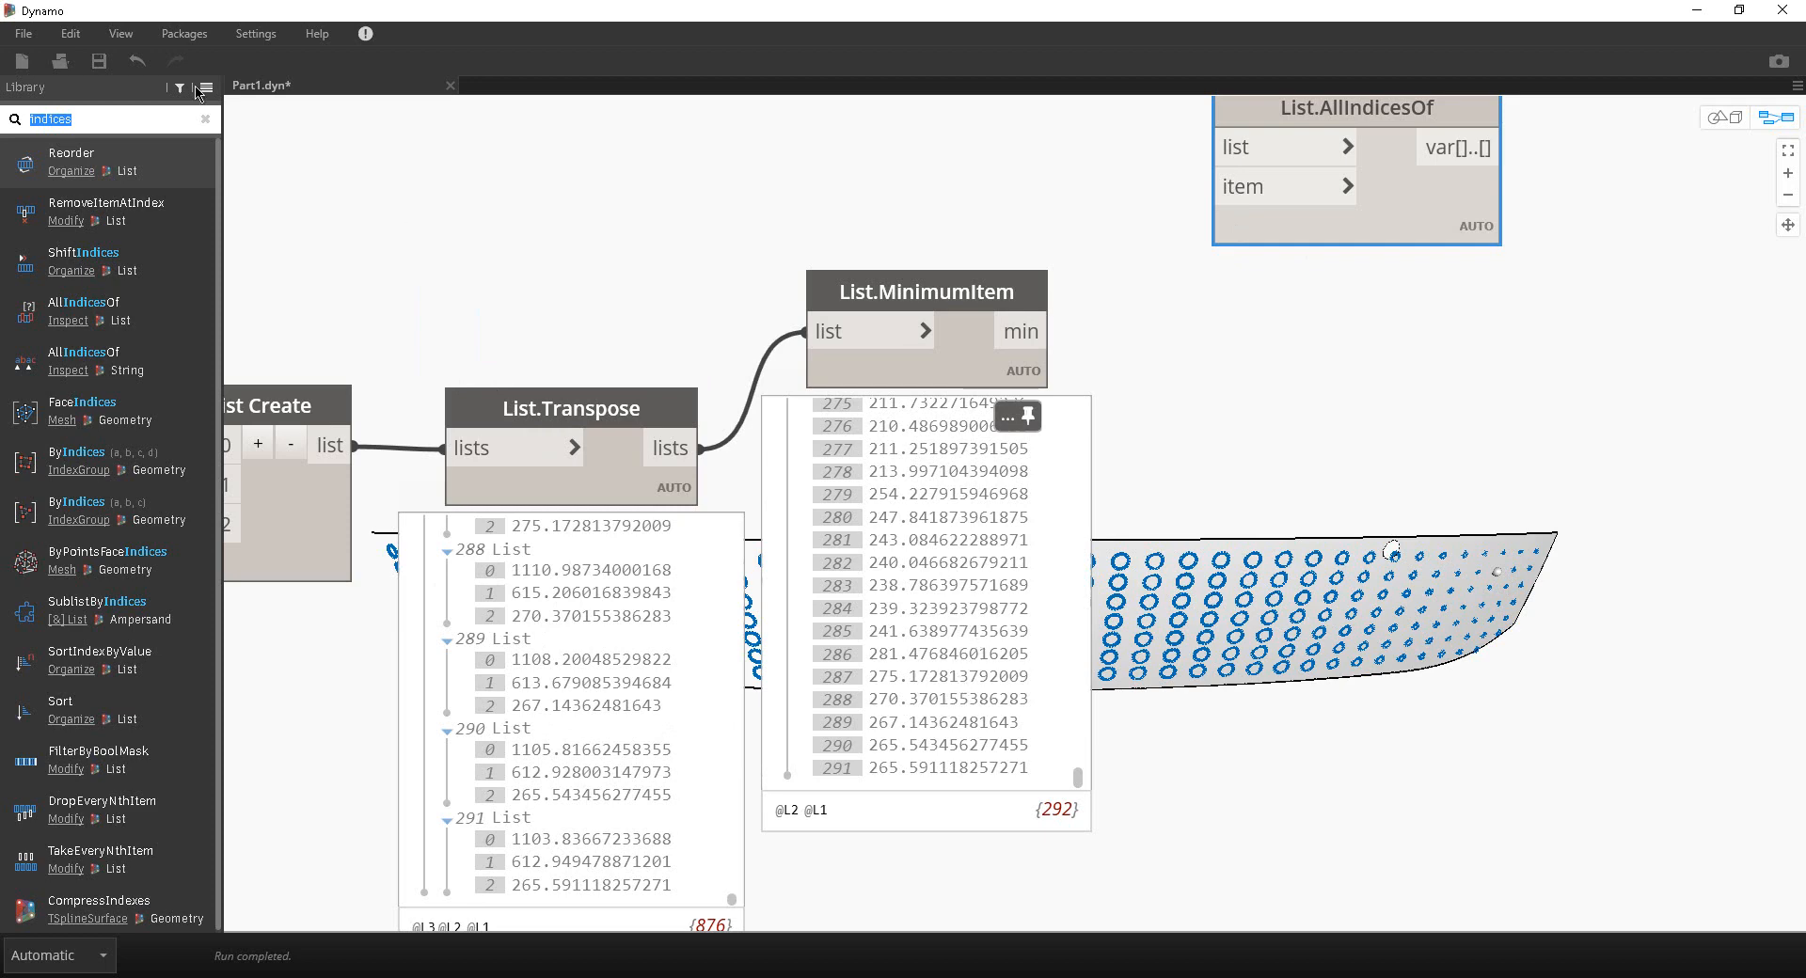
Step: Add a List.Combine node beyond List.MinimumItem and connect the List.AllIndicesOf output to its comb input
type("combi")
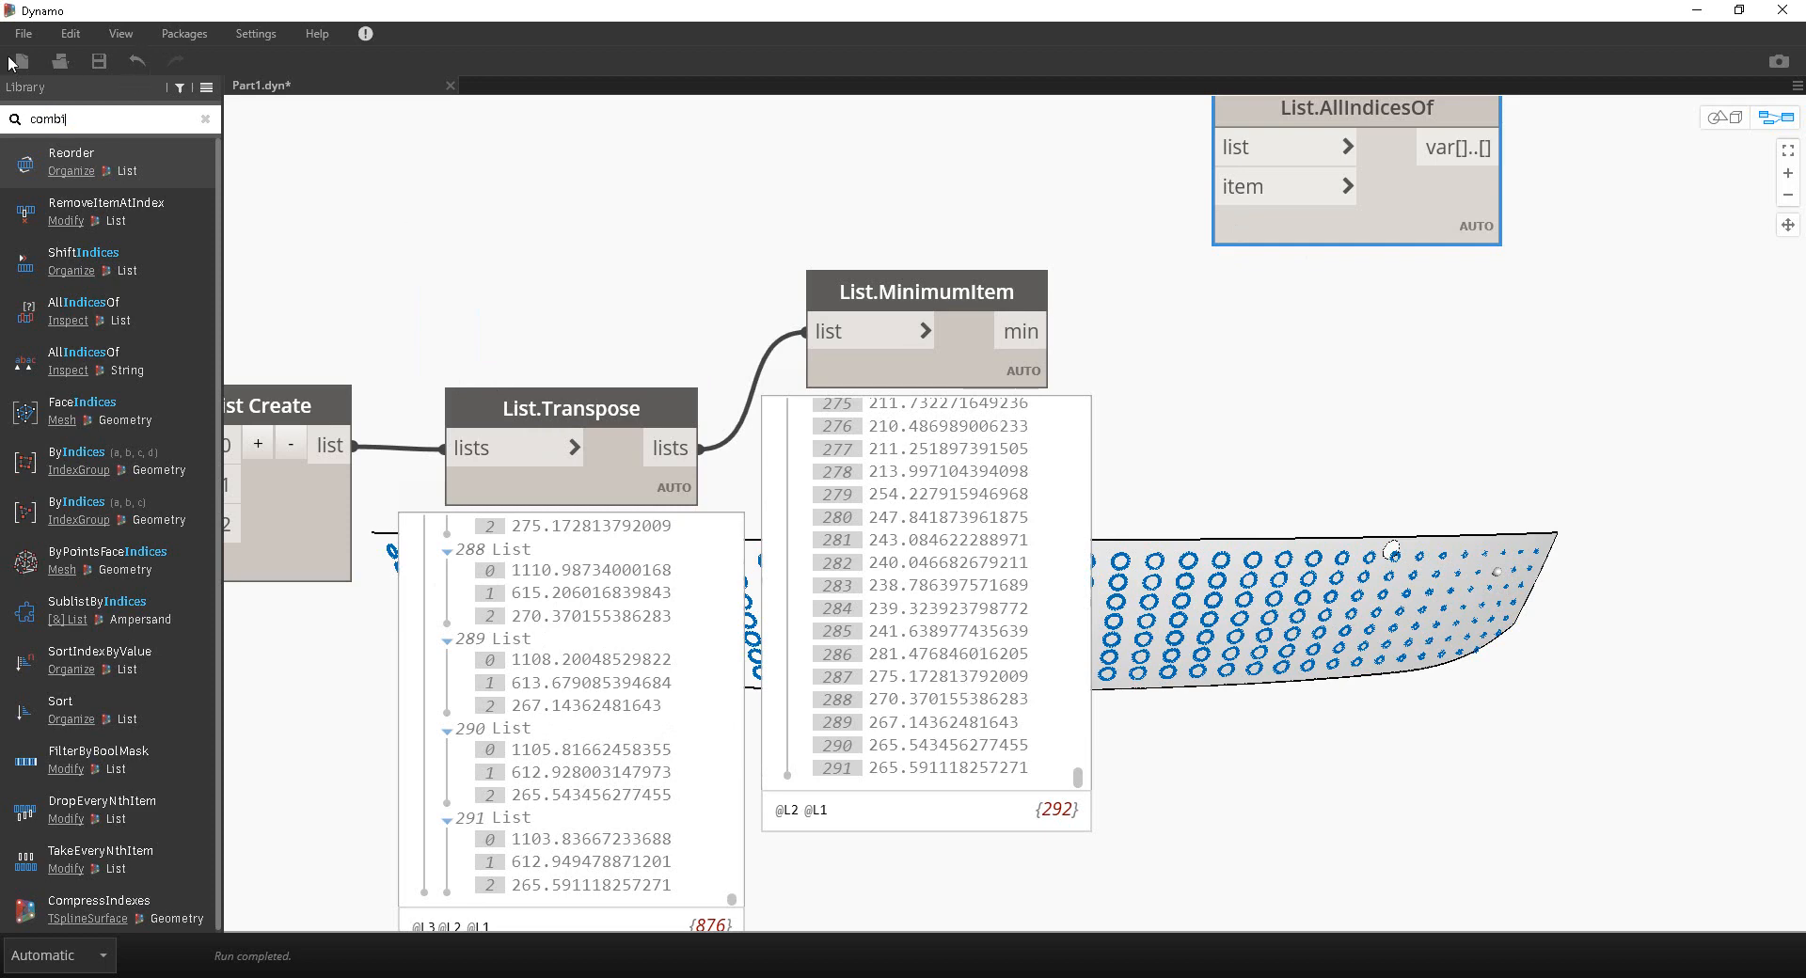
type("ne")
left_click_drag(188, 264, 1593, 475)
middle_click_drag(1574, 280, 1512, 371)
left_click(1268, 220)
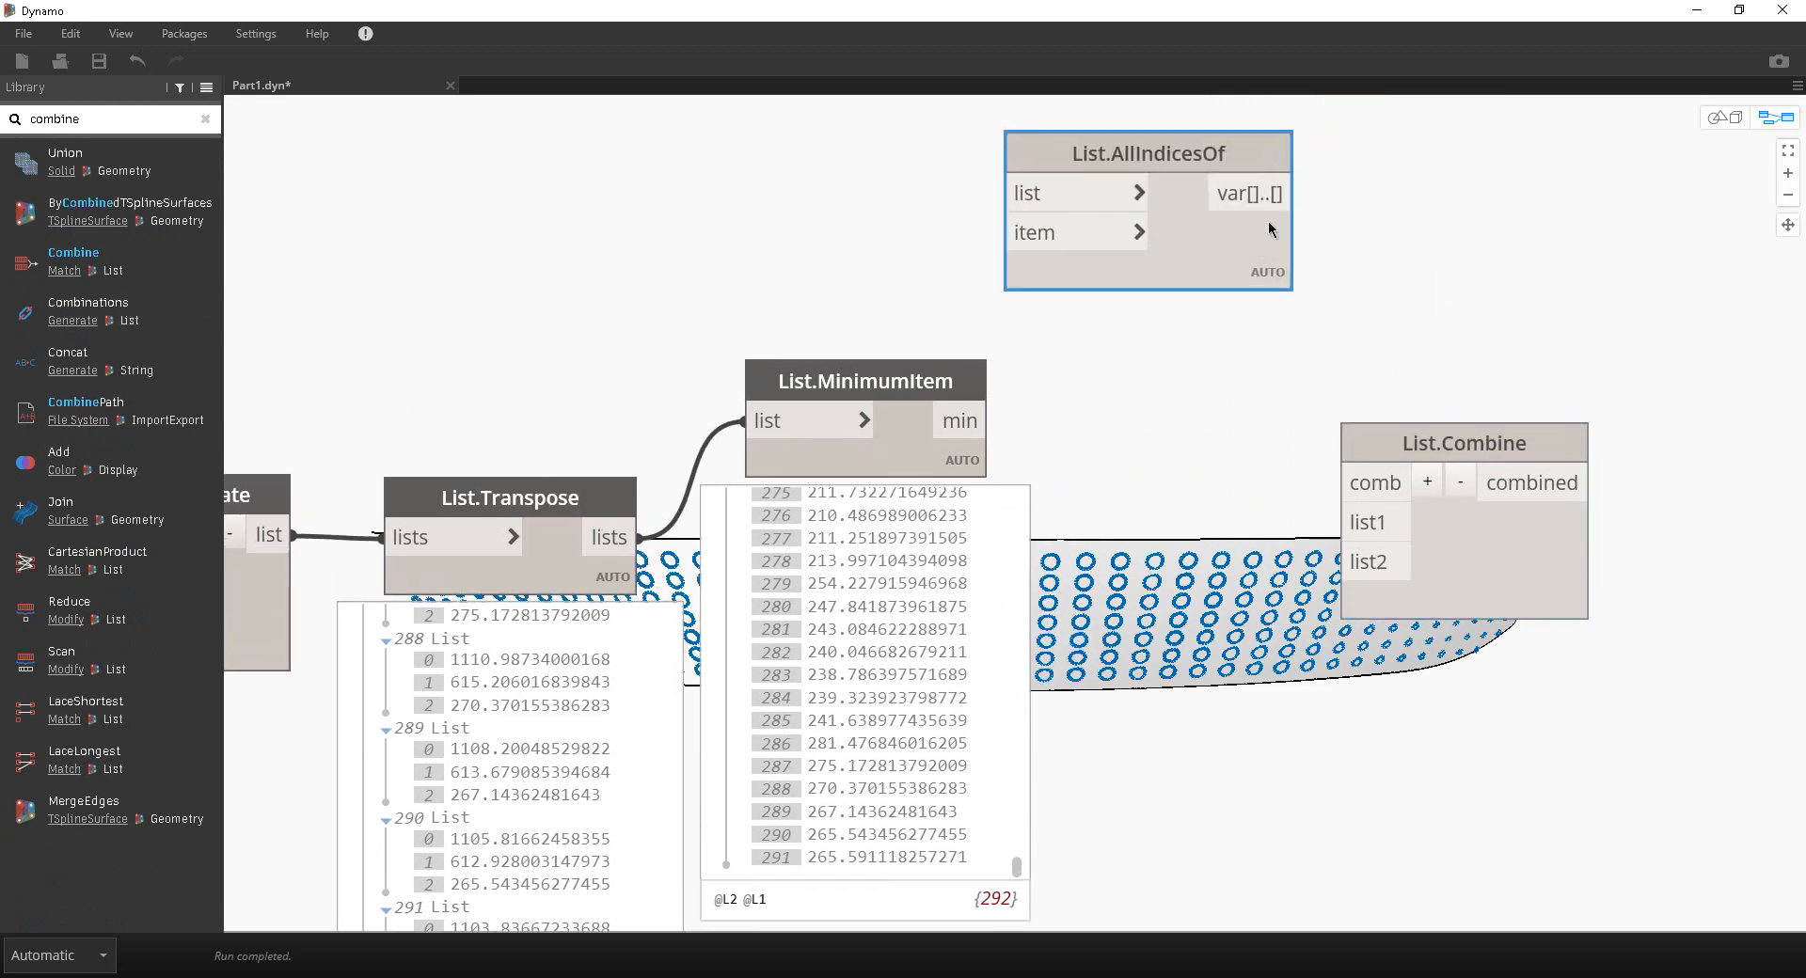
left_click_drag(1294, 194, 1347, 482)
Step: Wire the List.Transpose lists to list1 and the List.MinimumItem min to list2 of List.Combine, and pin its output preview
middle_click_drag(685, 506, 816, 447)
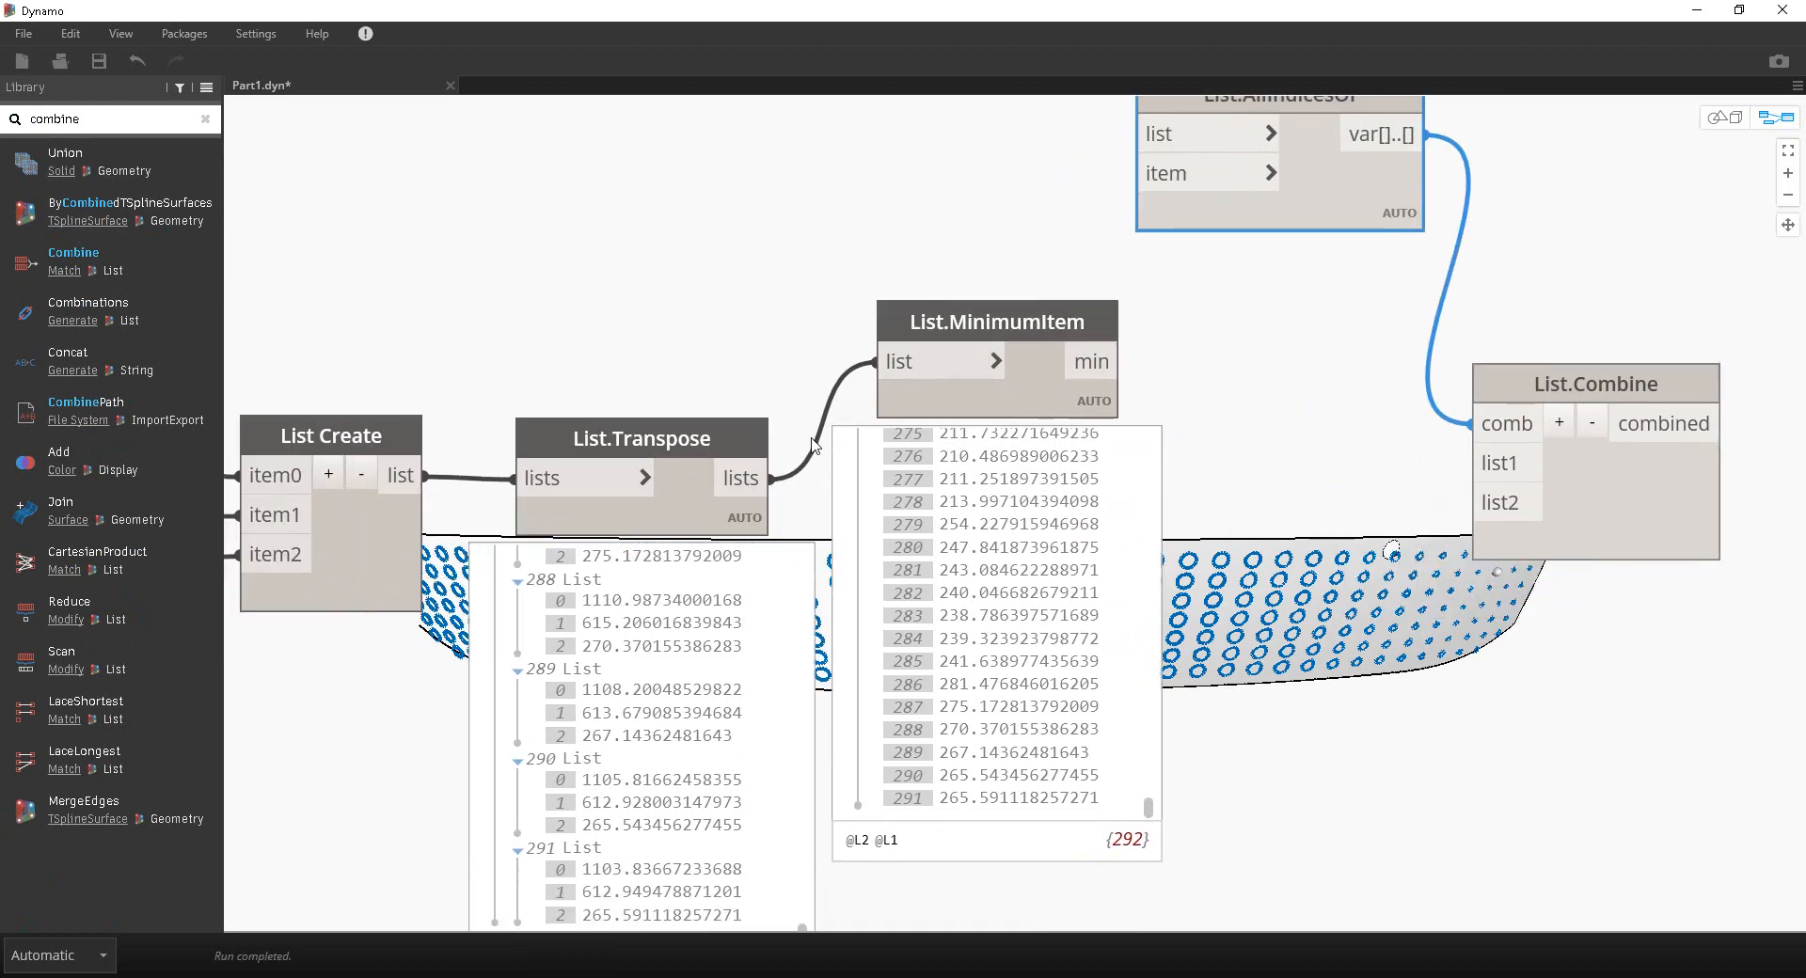
left_click_drag(771, 478, 1472, 463)
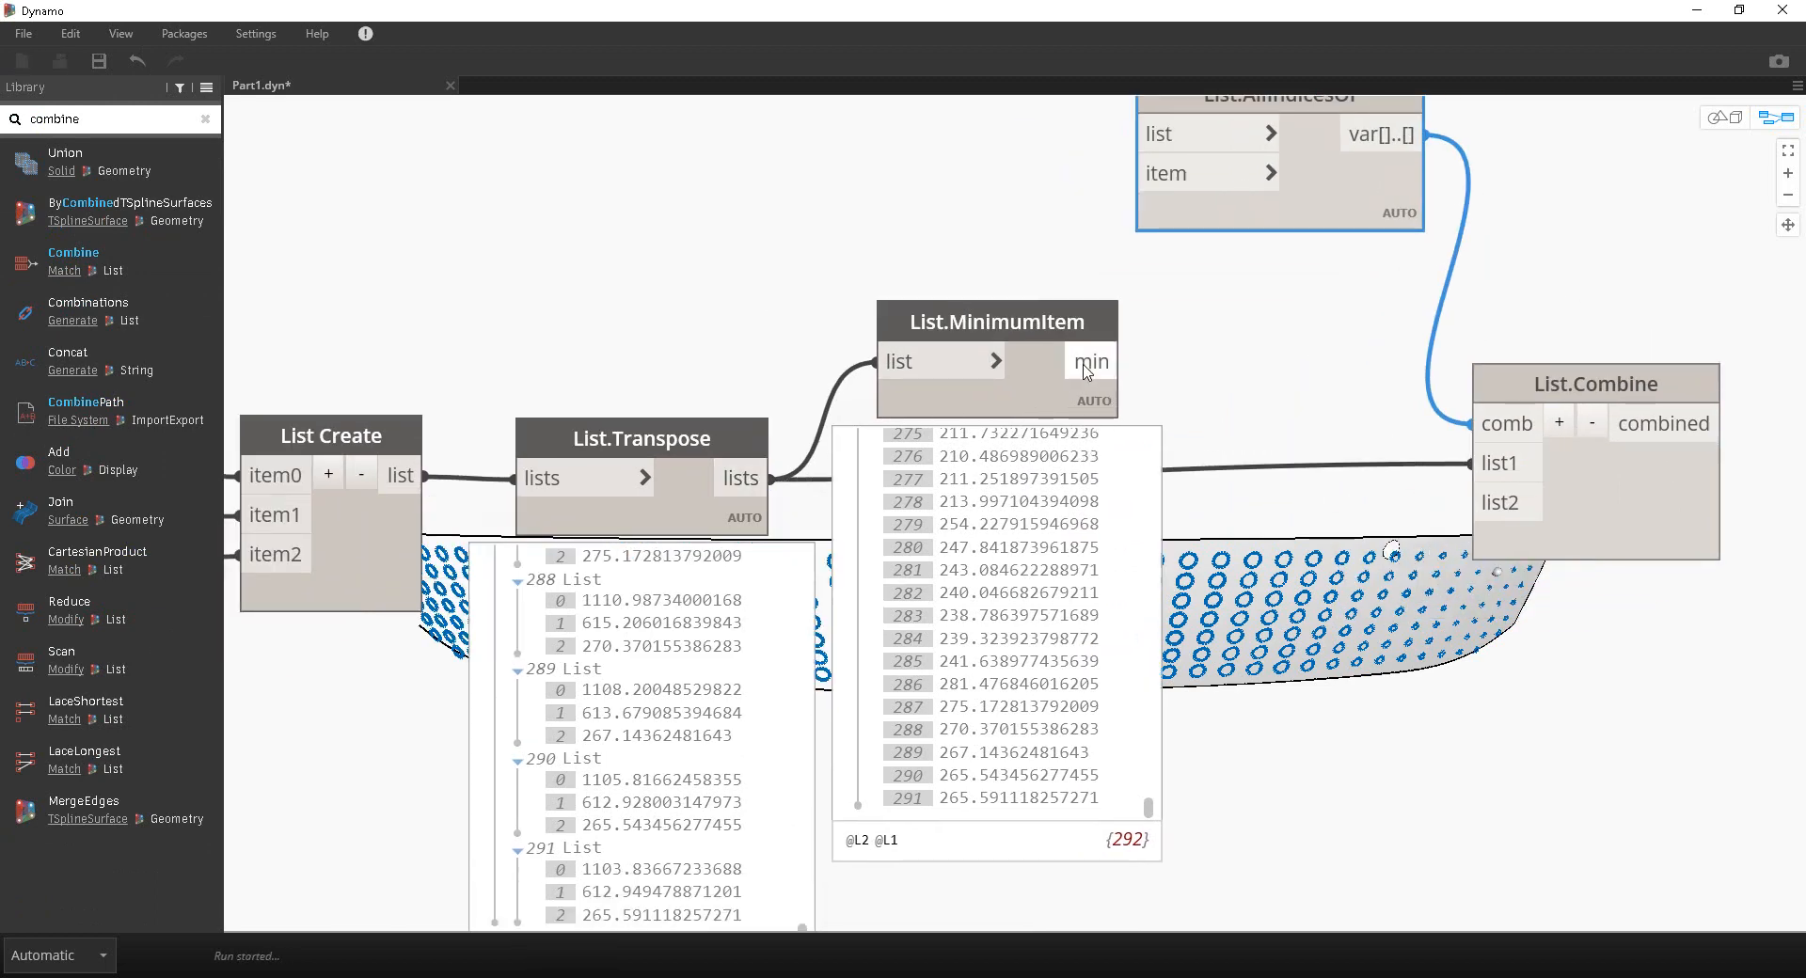
left_click_drag(1120, 362, 1473, 503)
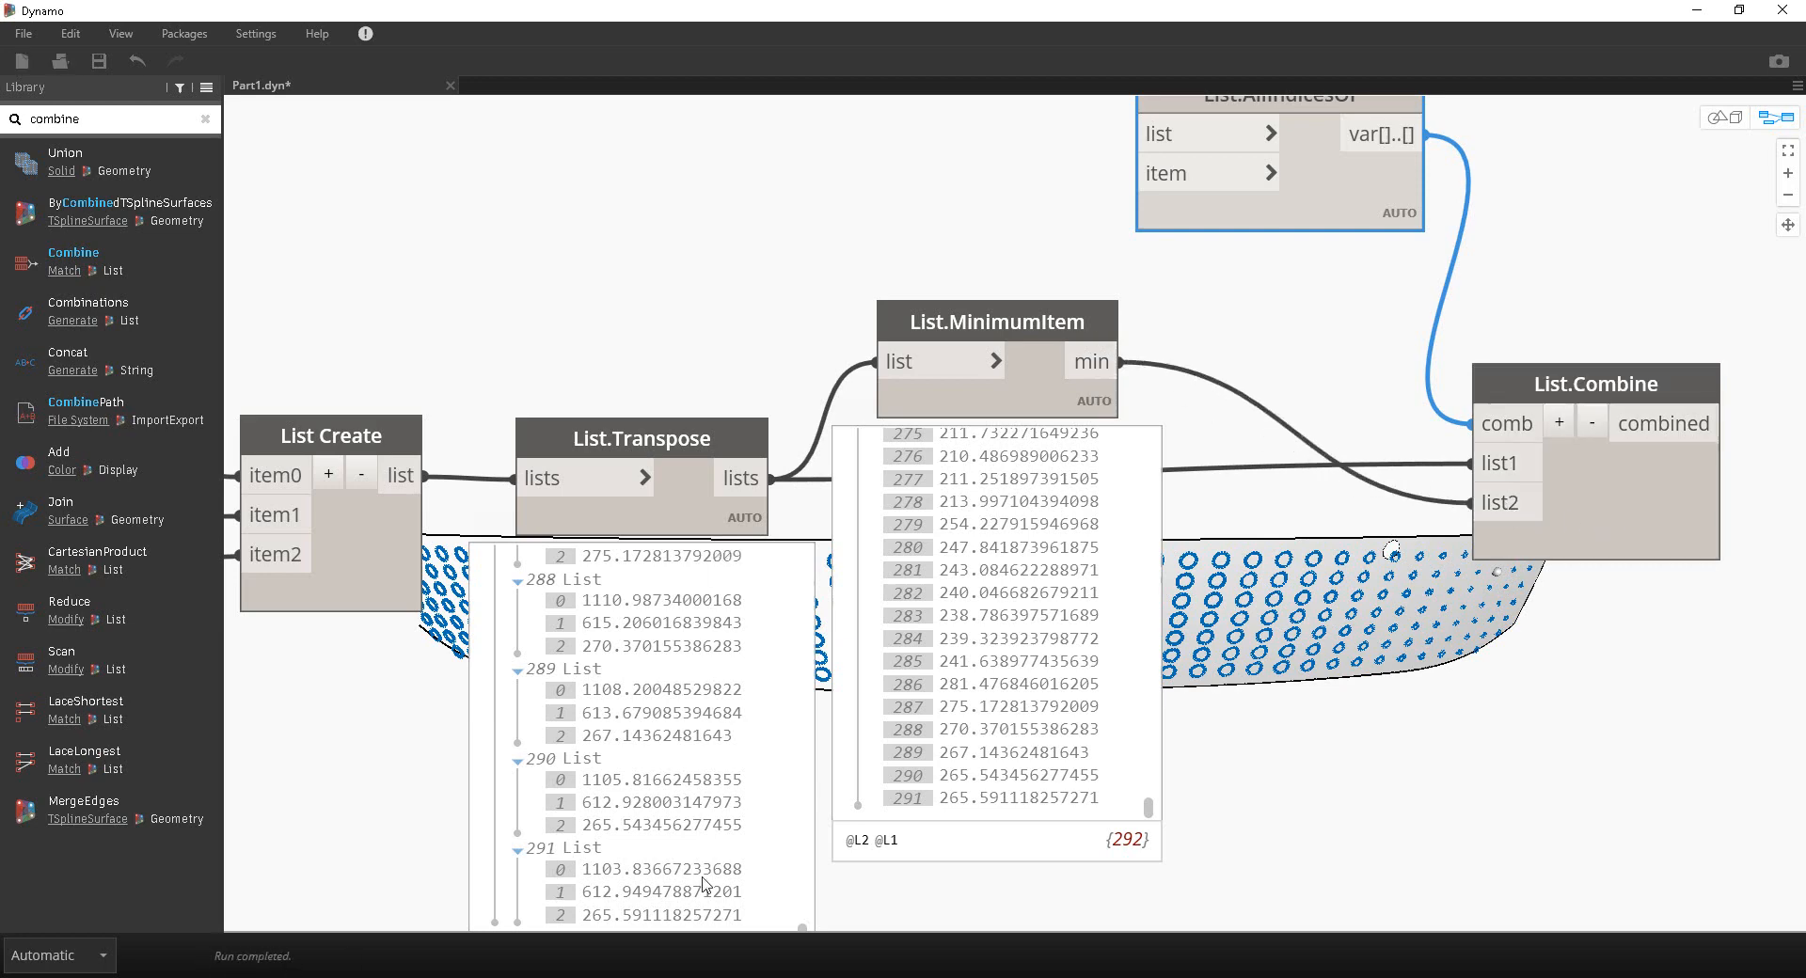
middle_click_drag(1159, 673, 995, 651)
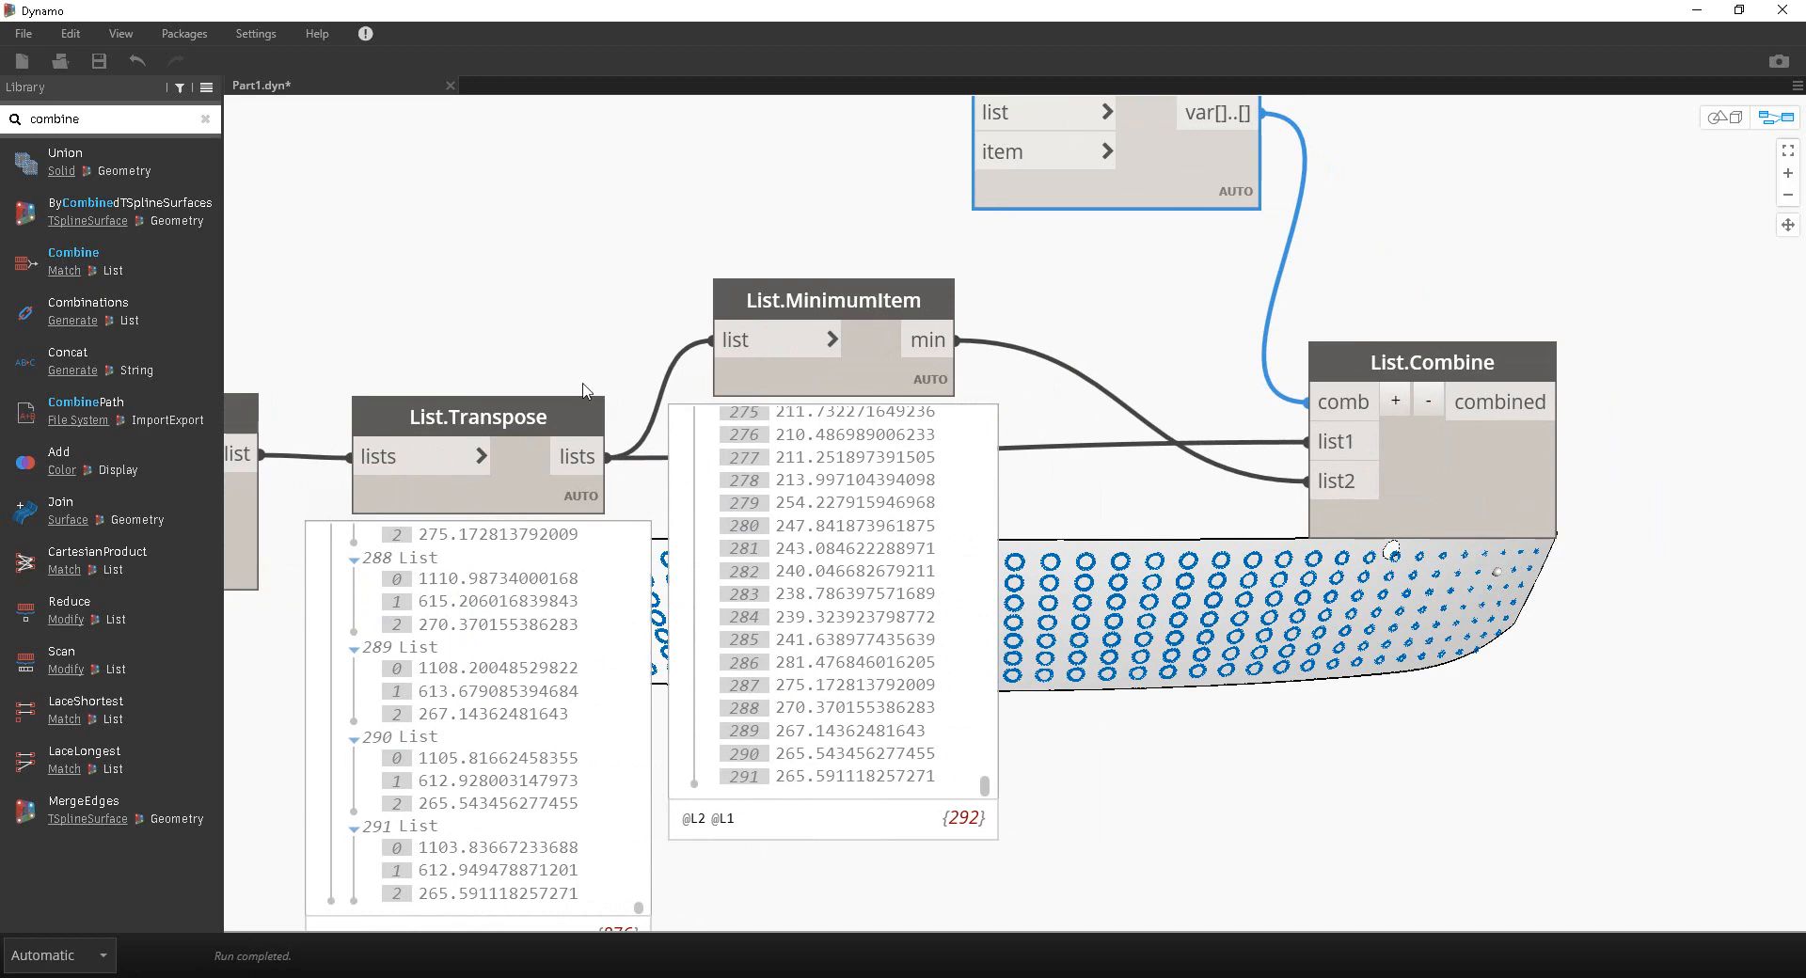
left_click(1533, 529)
middle_click_drag(1474, 470, 1343, 419)
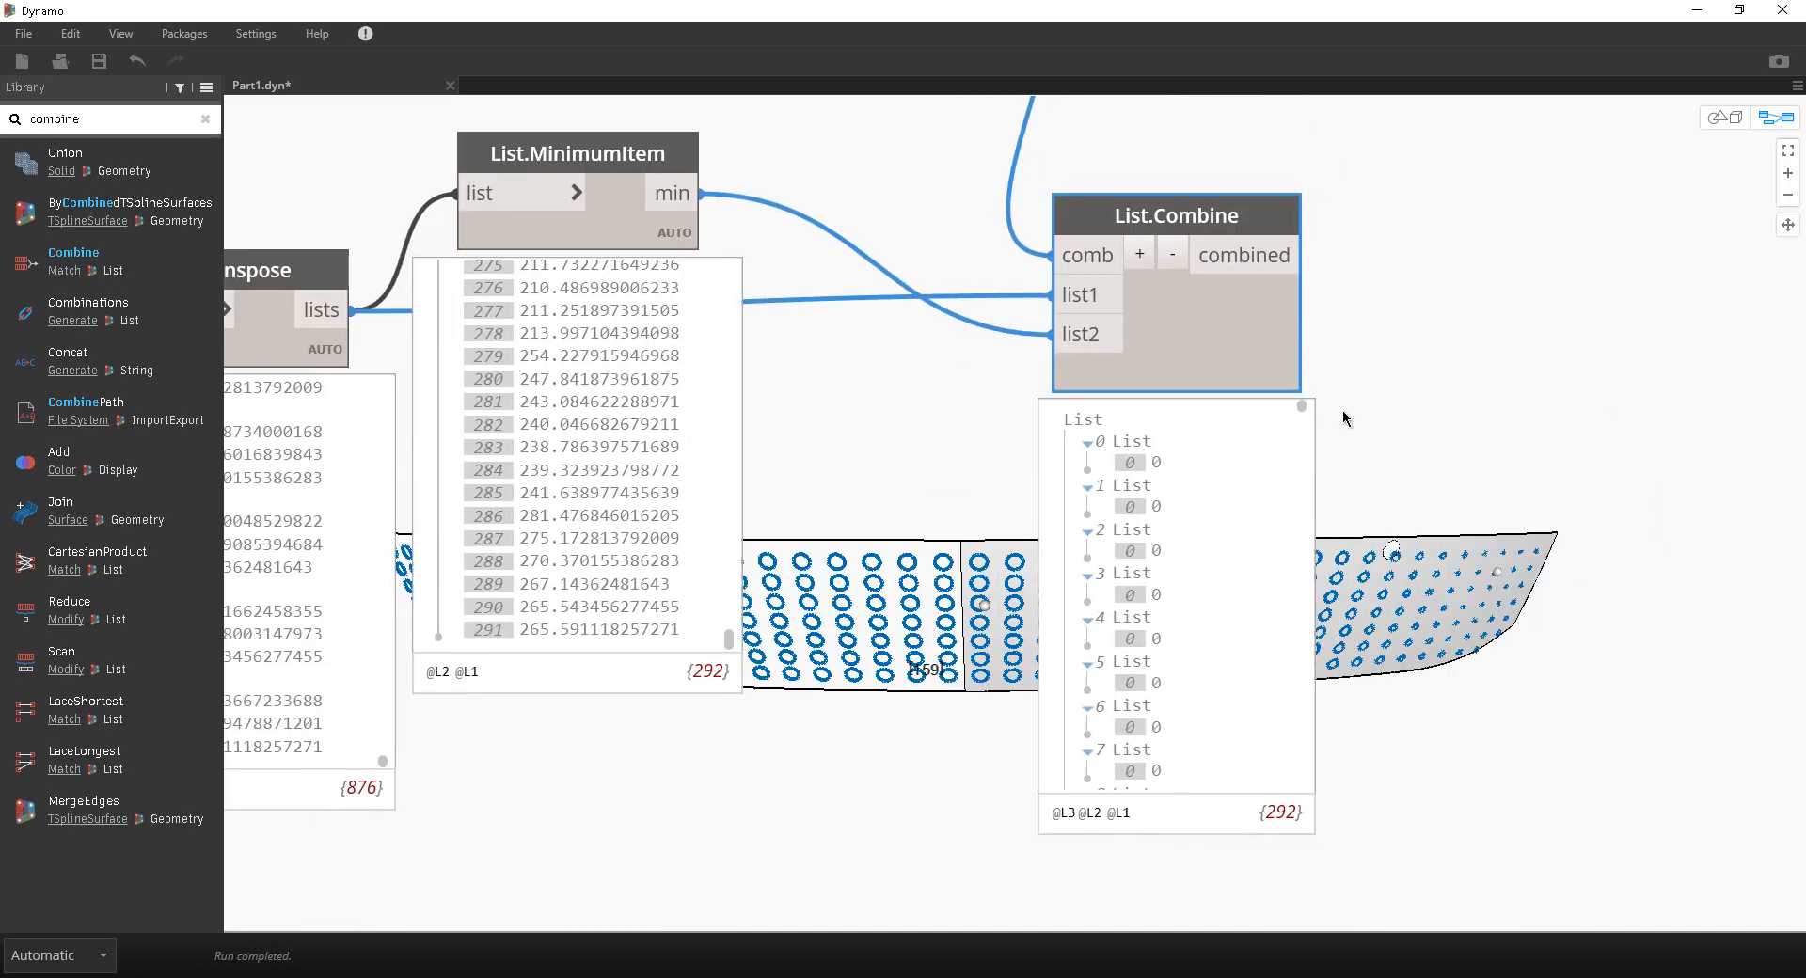
Step: Examine the index lists in the List.Combine preview from start to end and compare them with the holes on the surface
left_click_drag(1302, 409, 1288, 814)
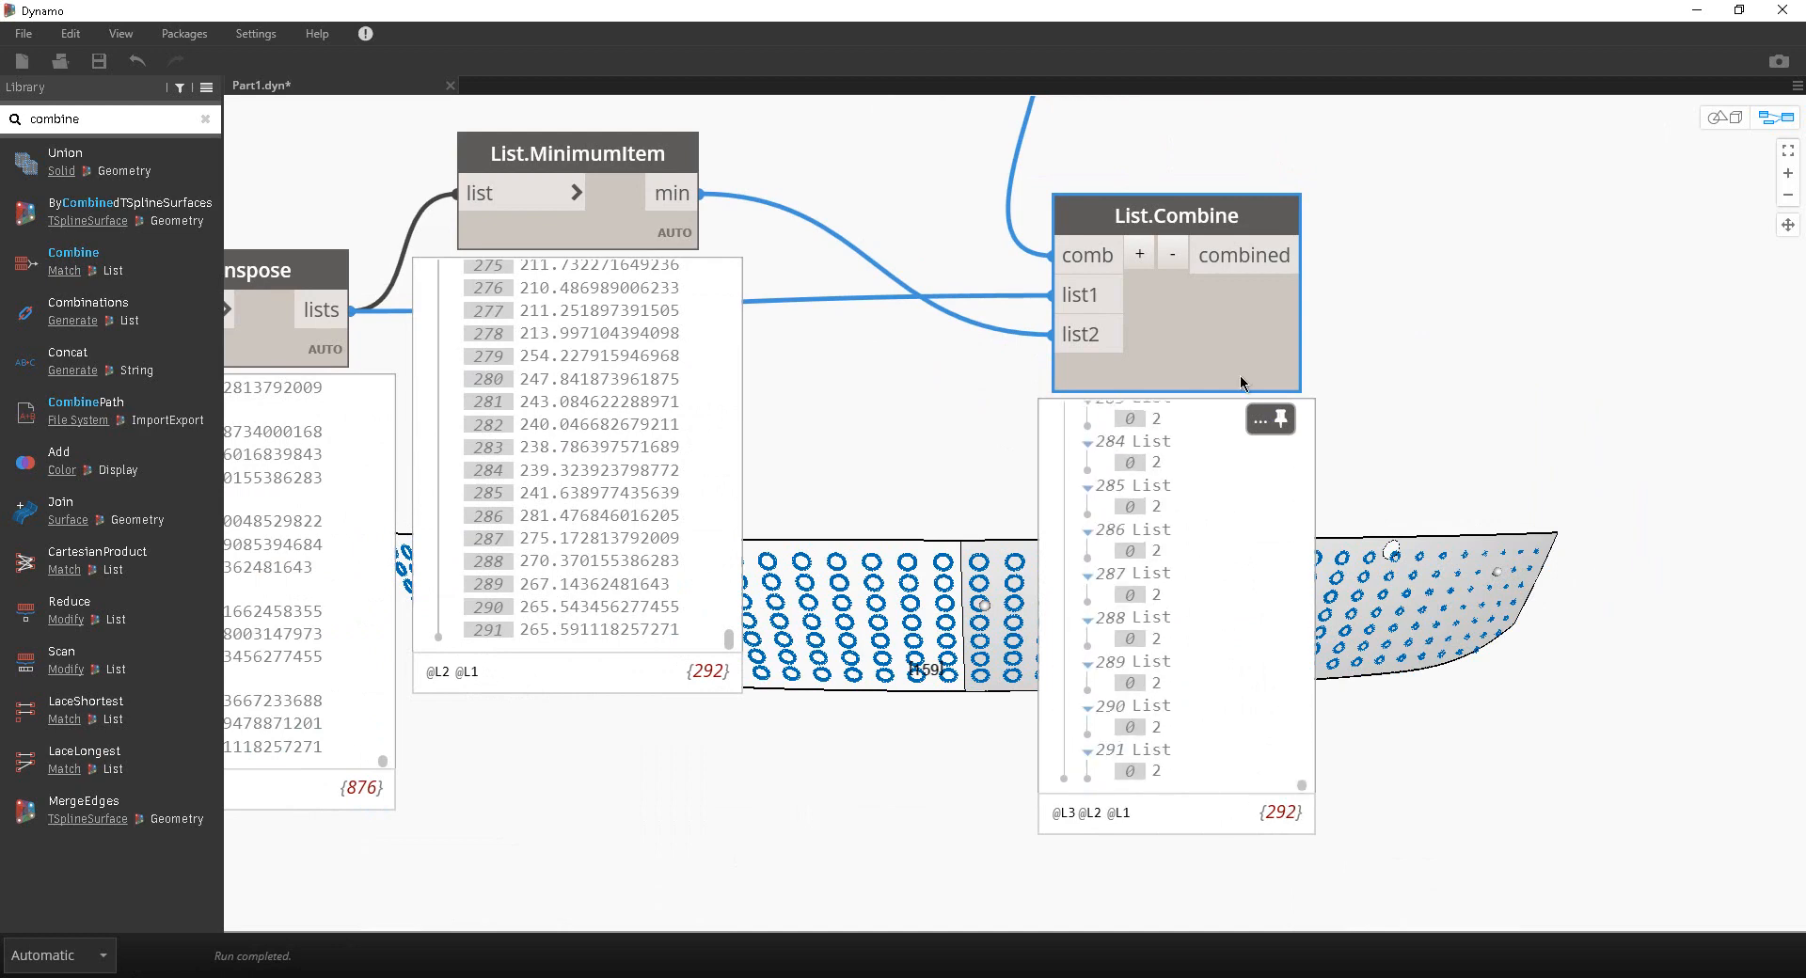
left_click_drag(1302, 784, 1303, 420)
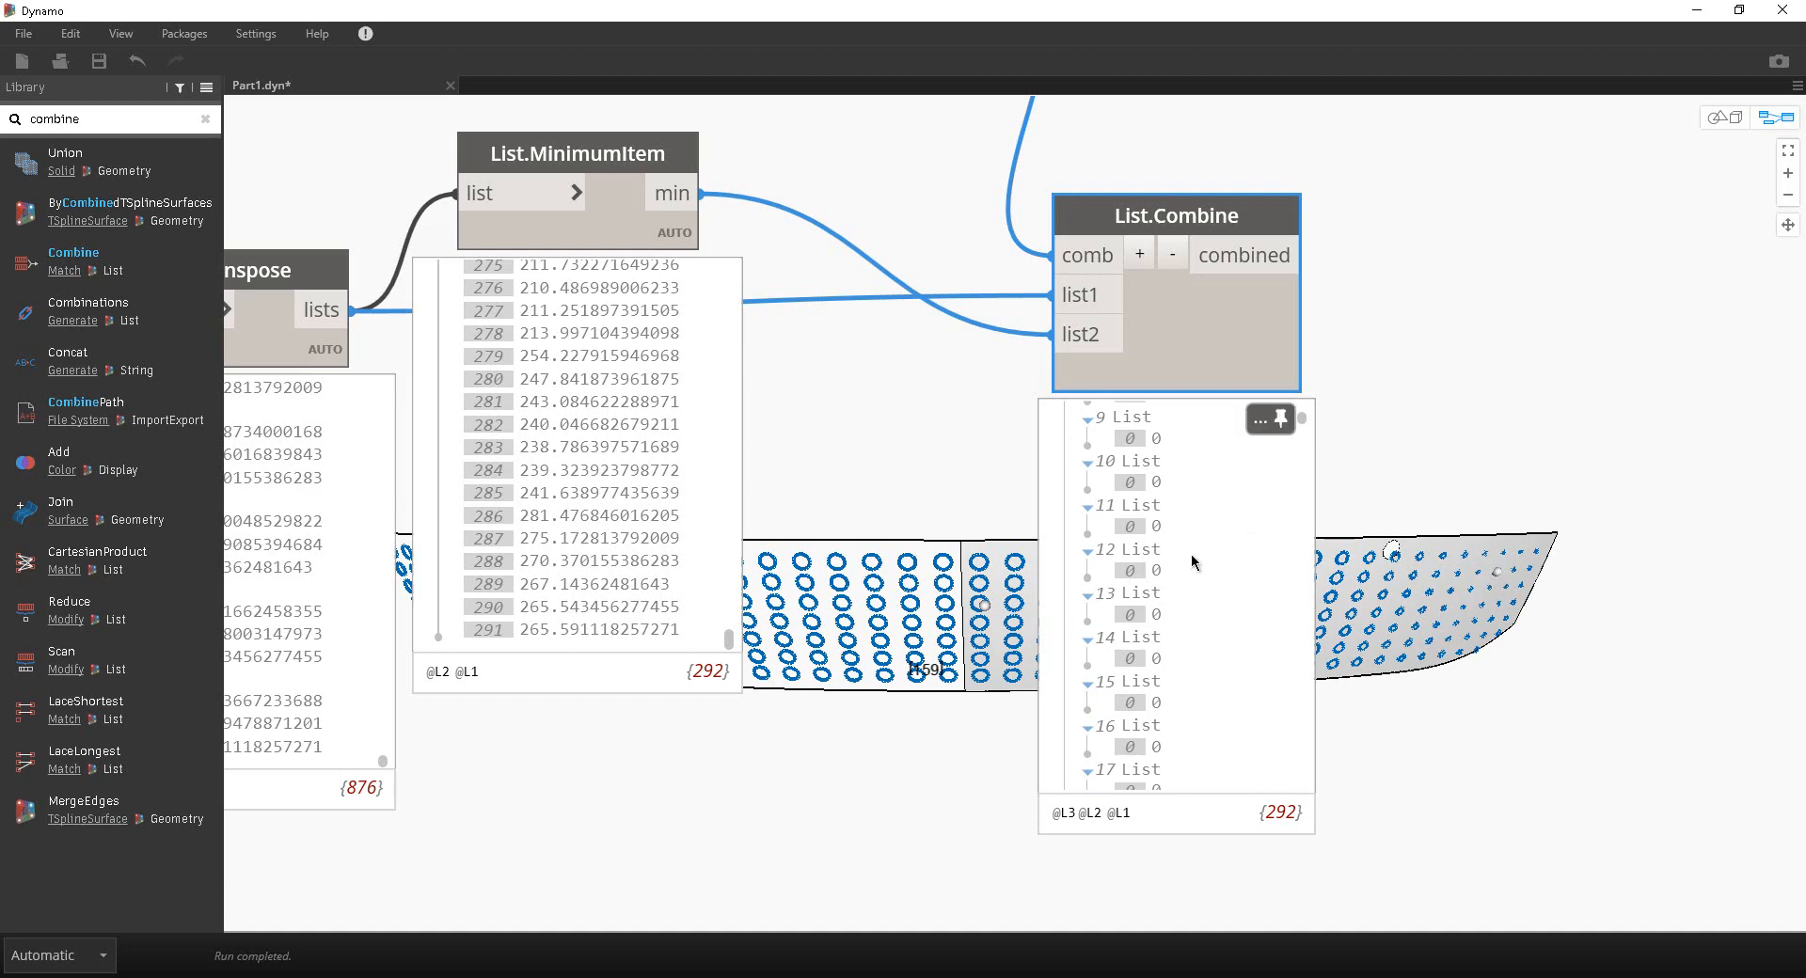
left_click_drag(1302, 417, 1304, 576)
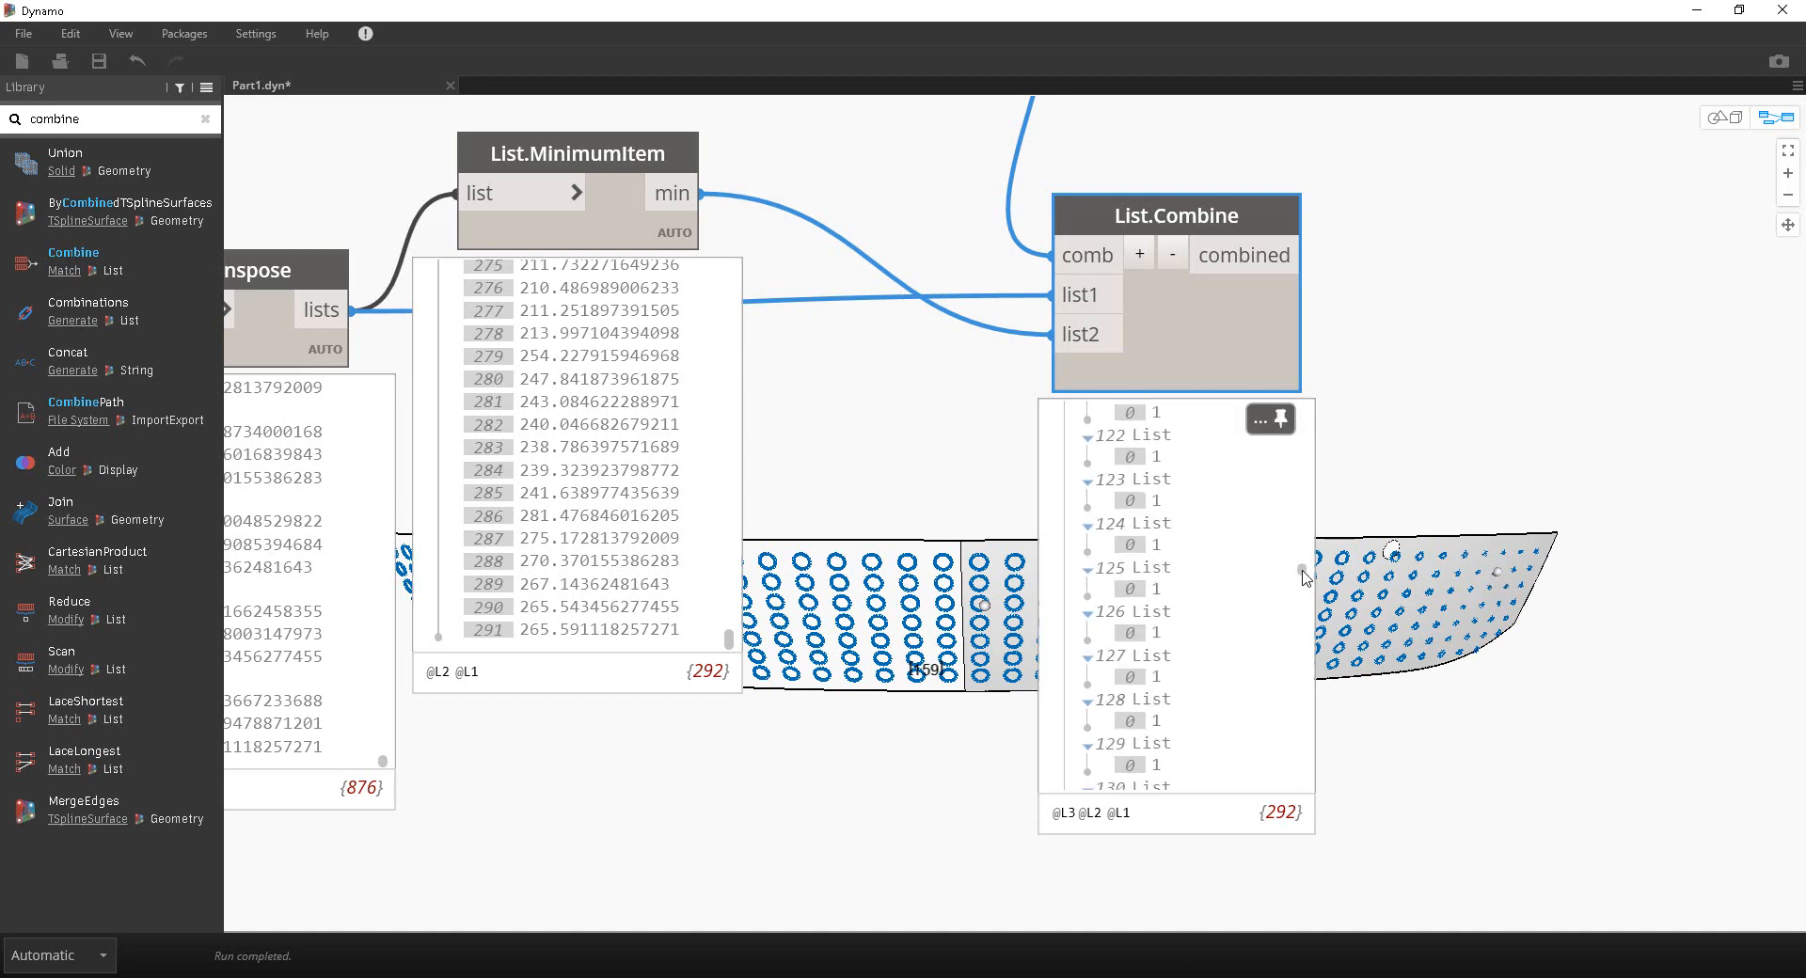
middle_click_drag(1382, 522, 1531, 269)
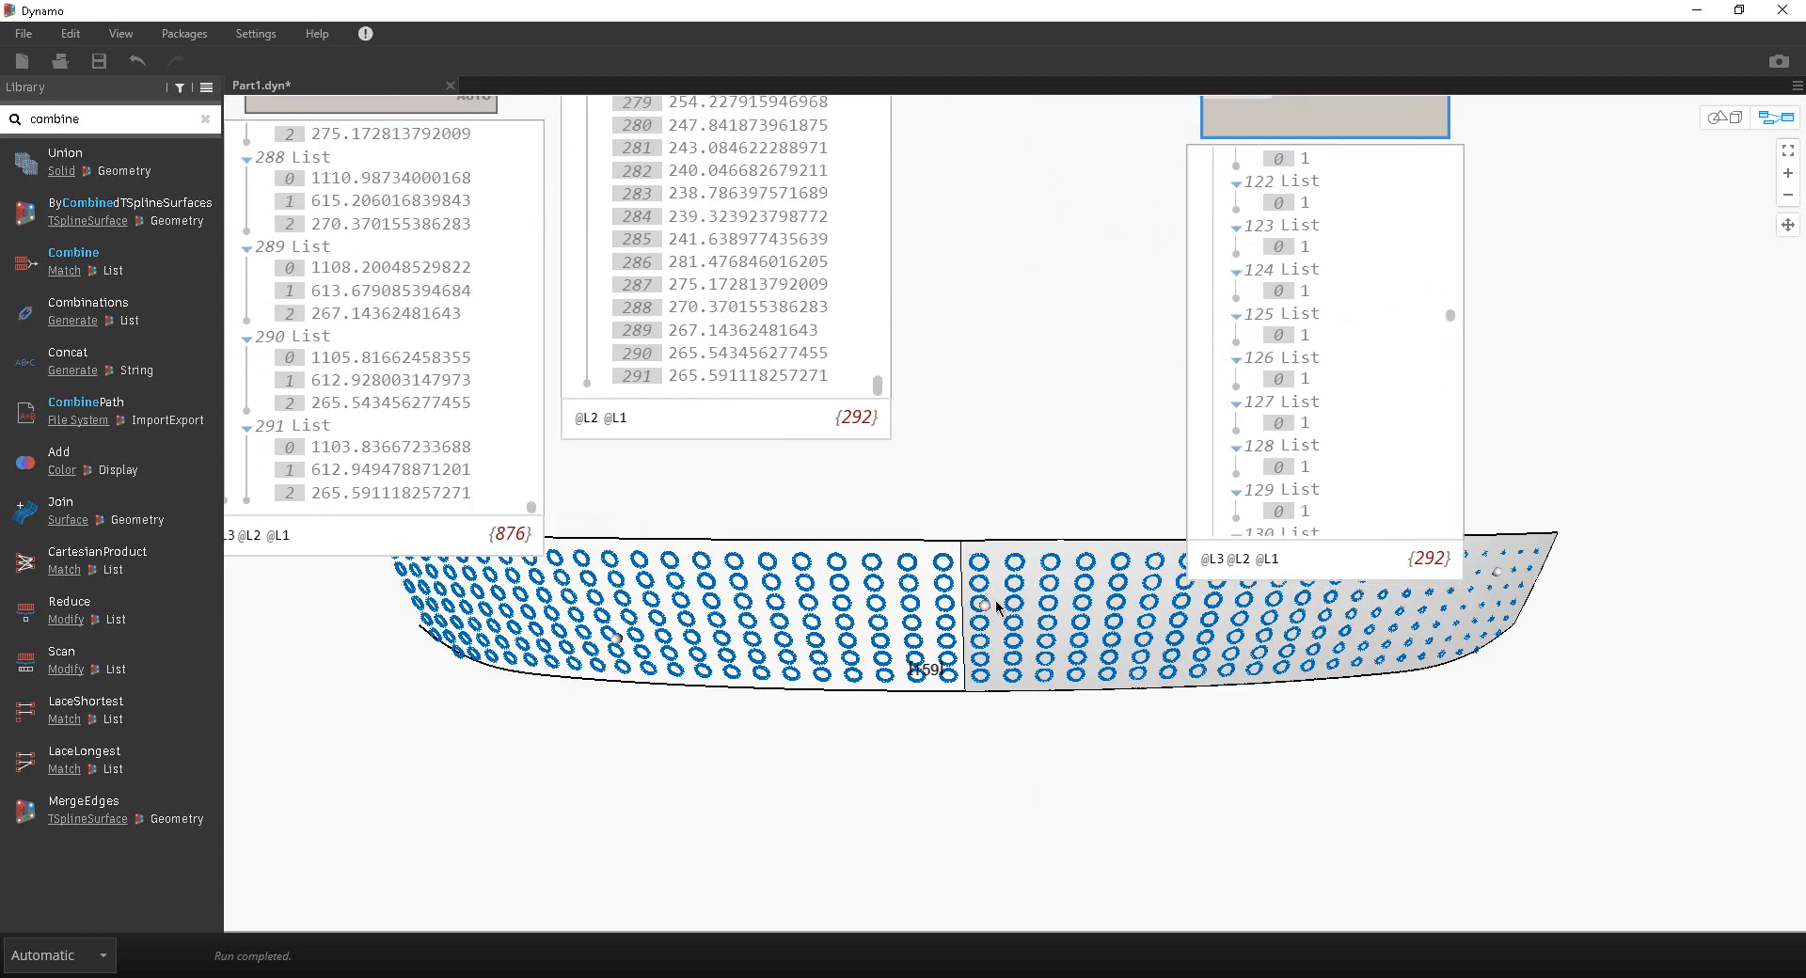
middle_click_drag(1040, 498, 1014, 564)
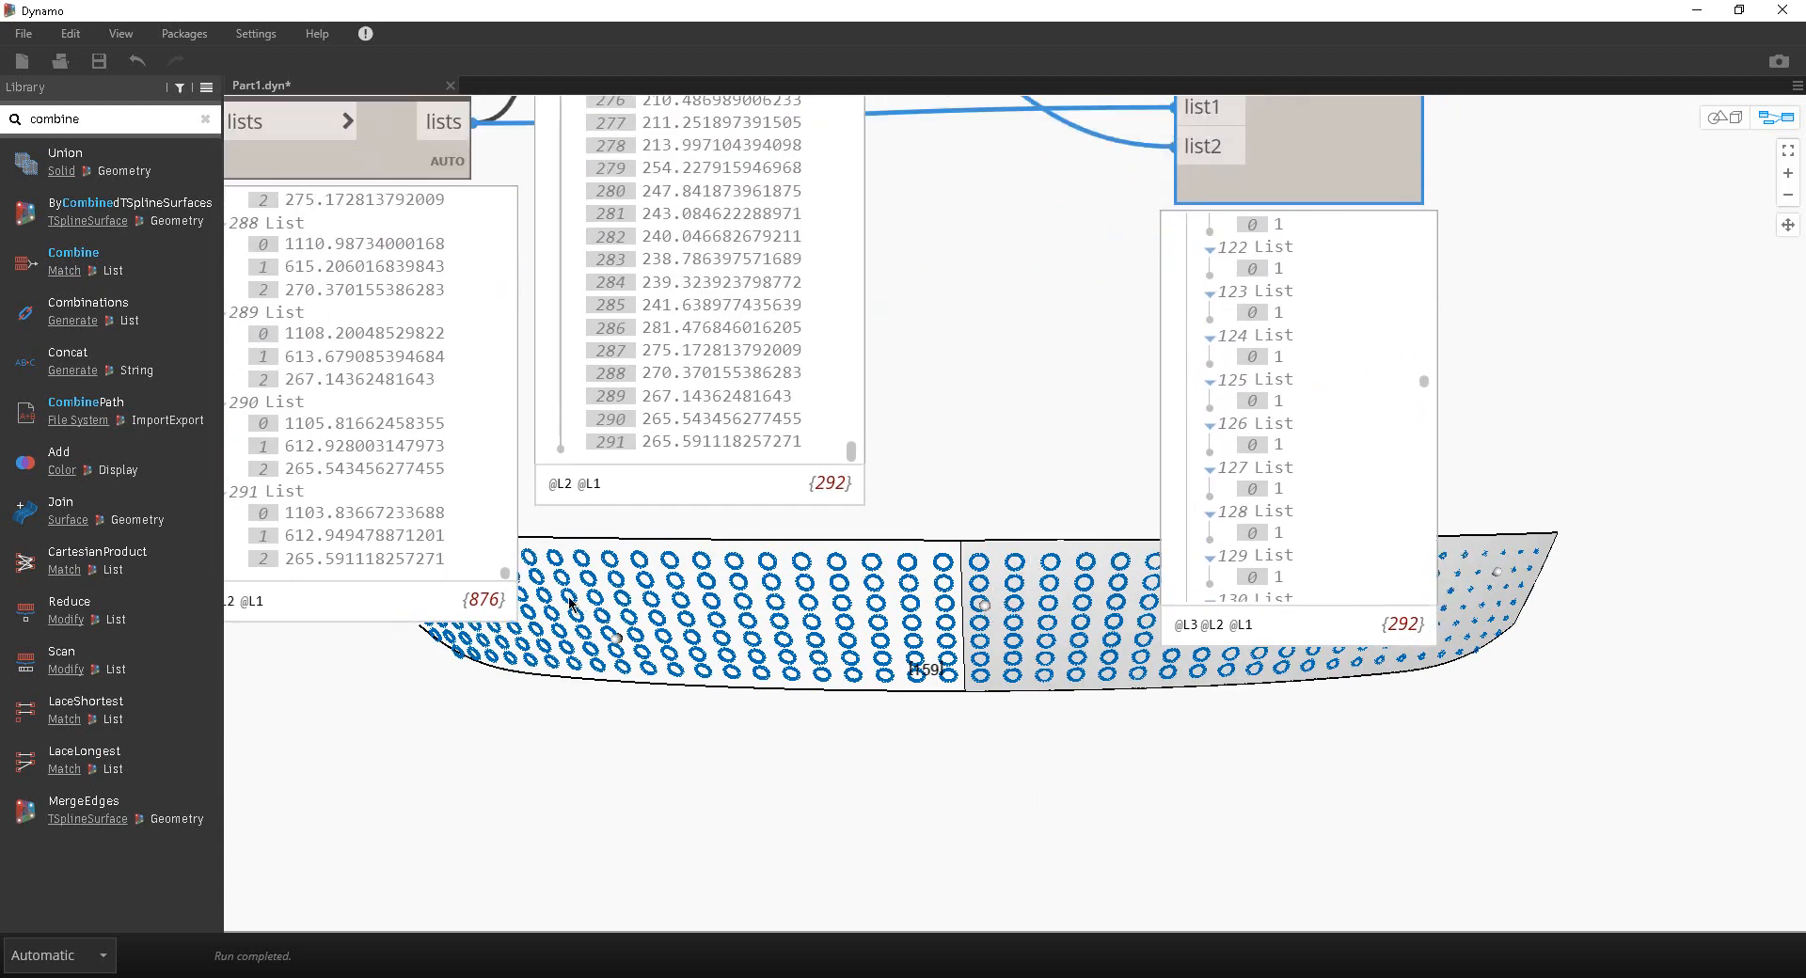
mouse_move(1358, 425)
left_click_drag(1424, 402, 1416, 625)
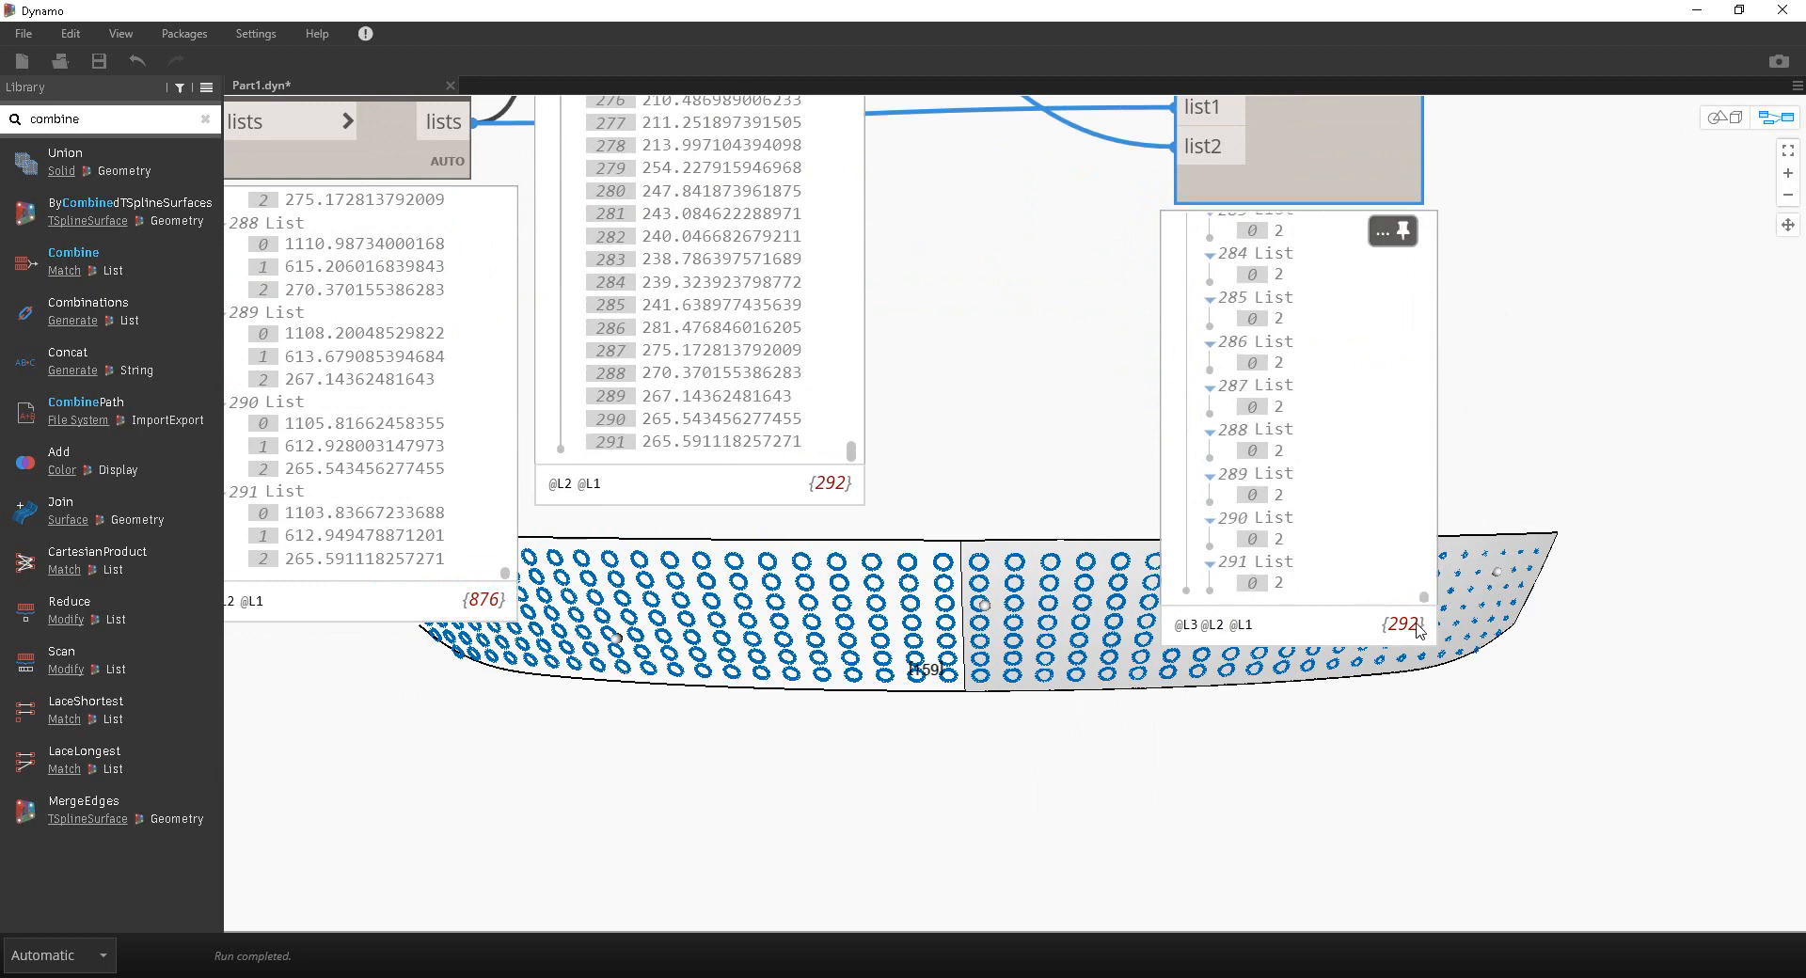
middle_click_drag(516, 669, 498, 624)
middle_click_drag(840, 299, 721, 764)
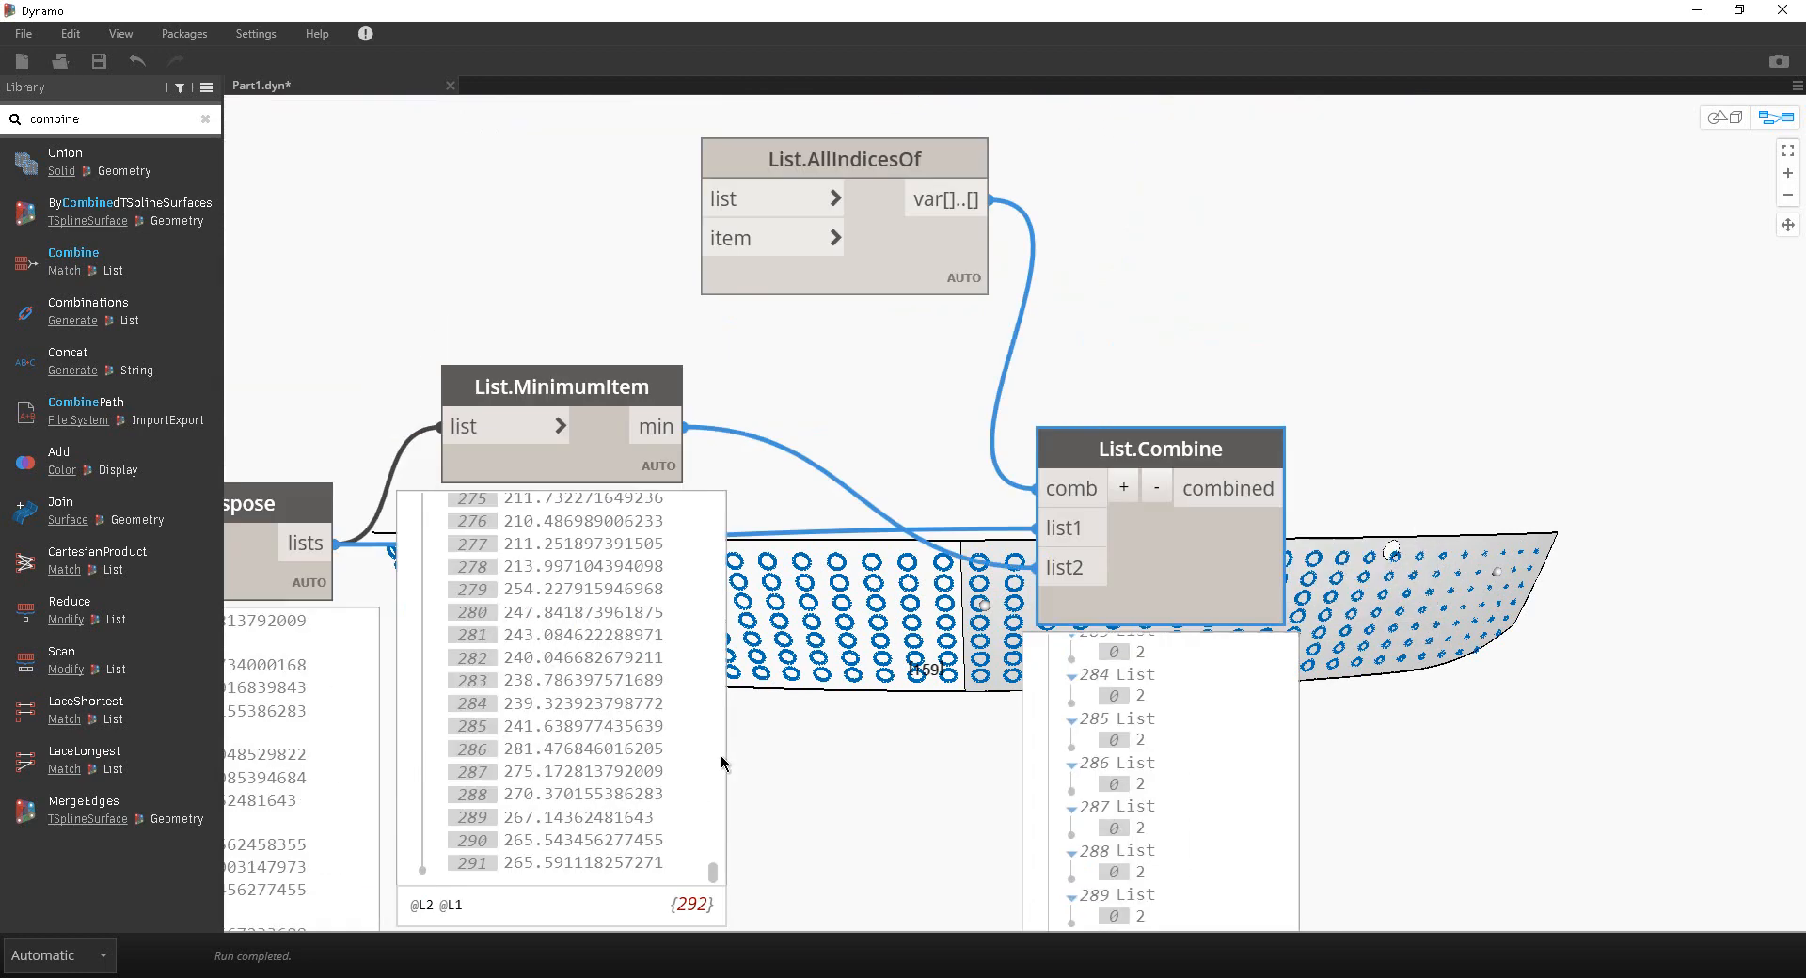
Step: Add a List.Flatten node after List.Combine and connect the combined output to its list input
scroll(959, 606, "down", 3)
middle_click_drag(1139, 329, 943, 279)
left_click_drag(106, 119, 26, 120)
type("flatt")
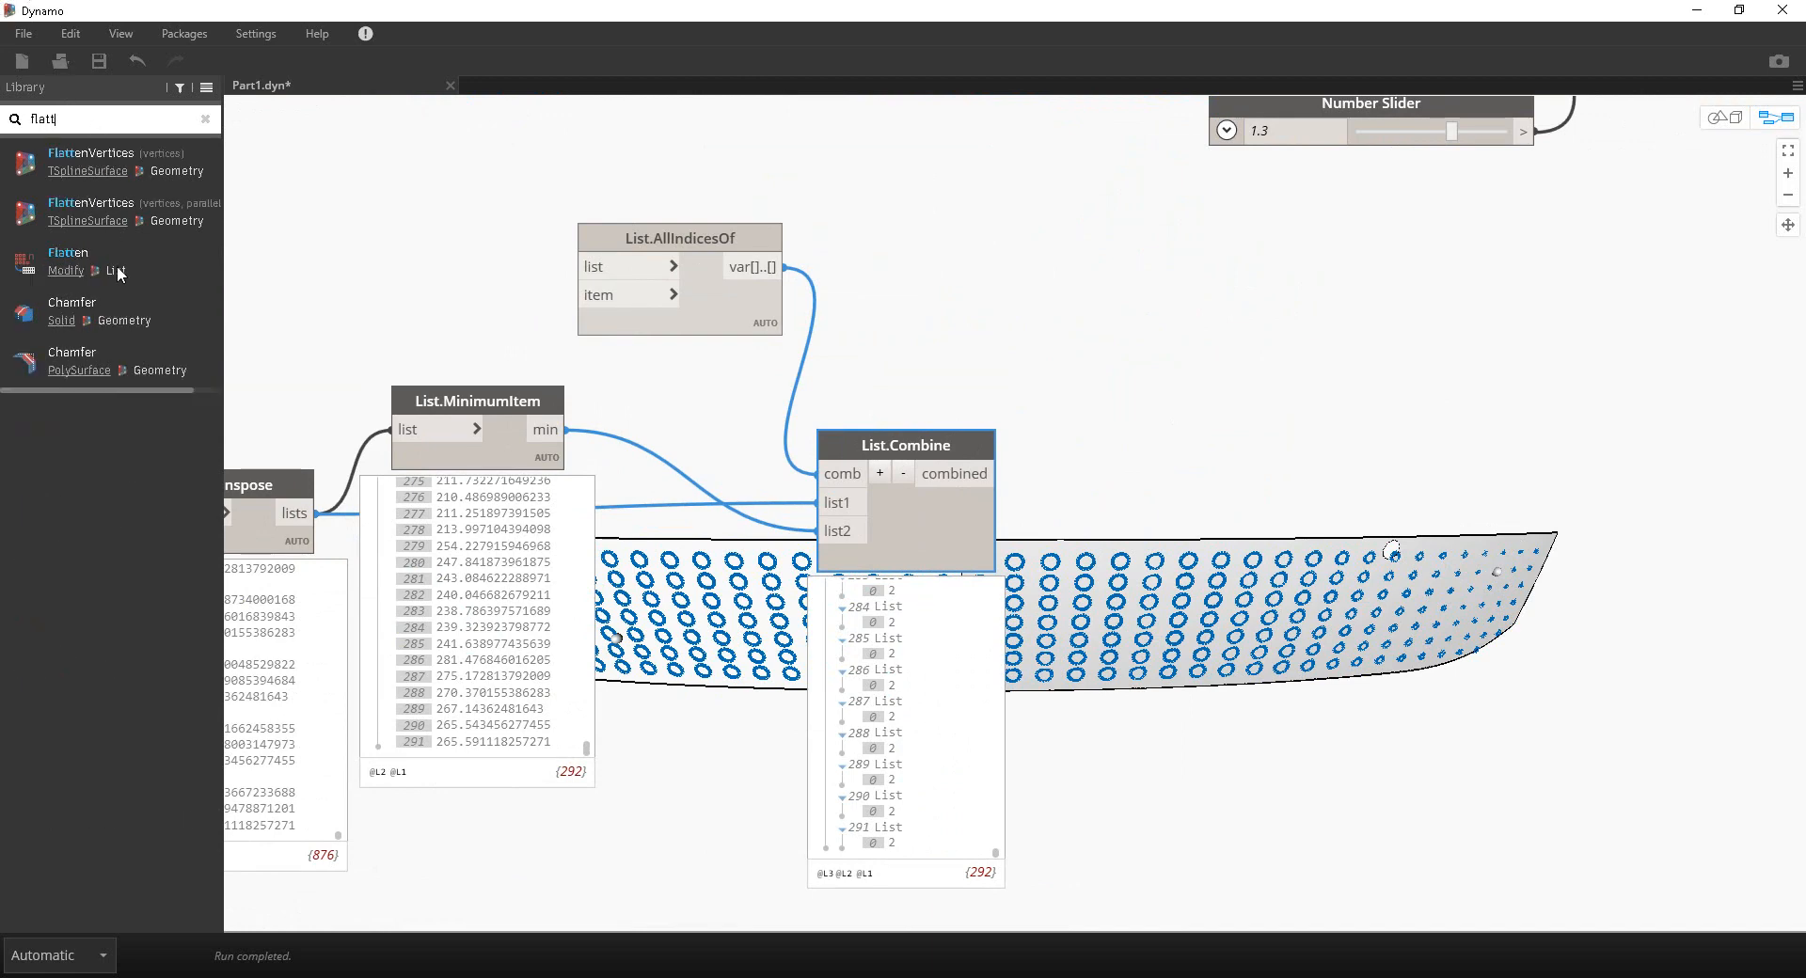
left_click(113, 263)
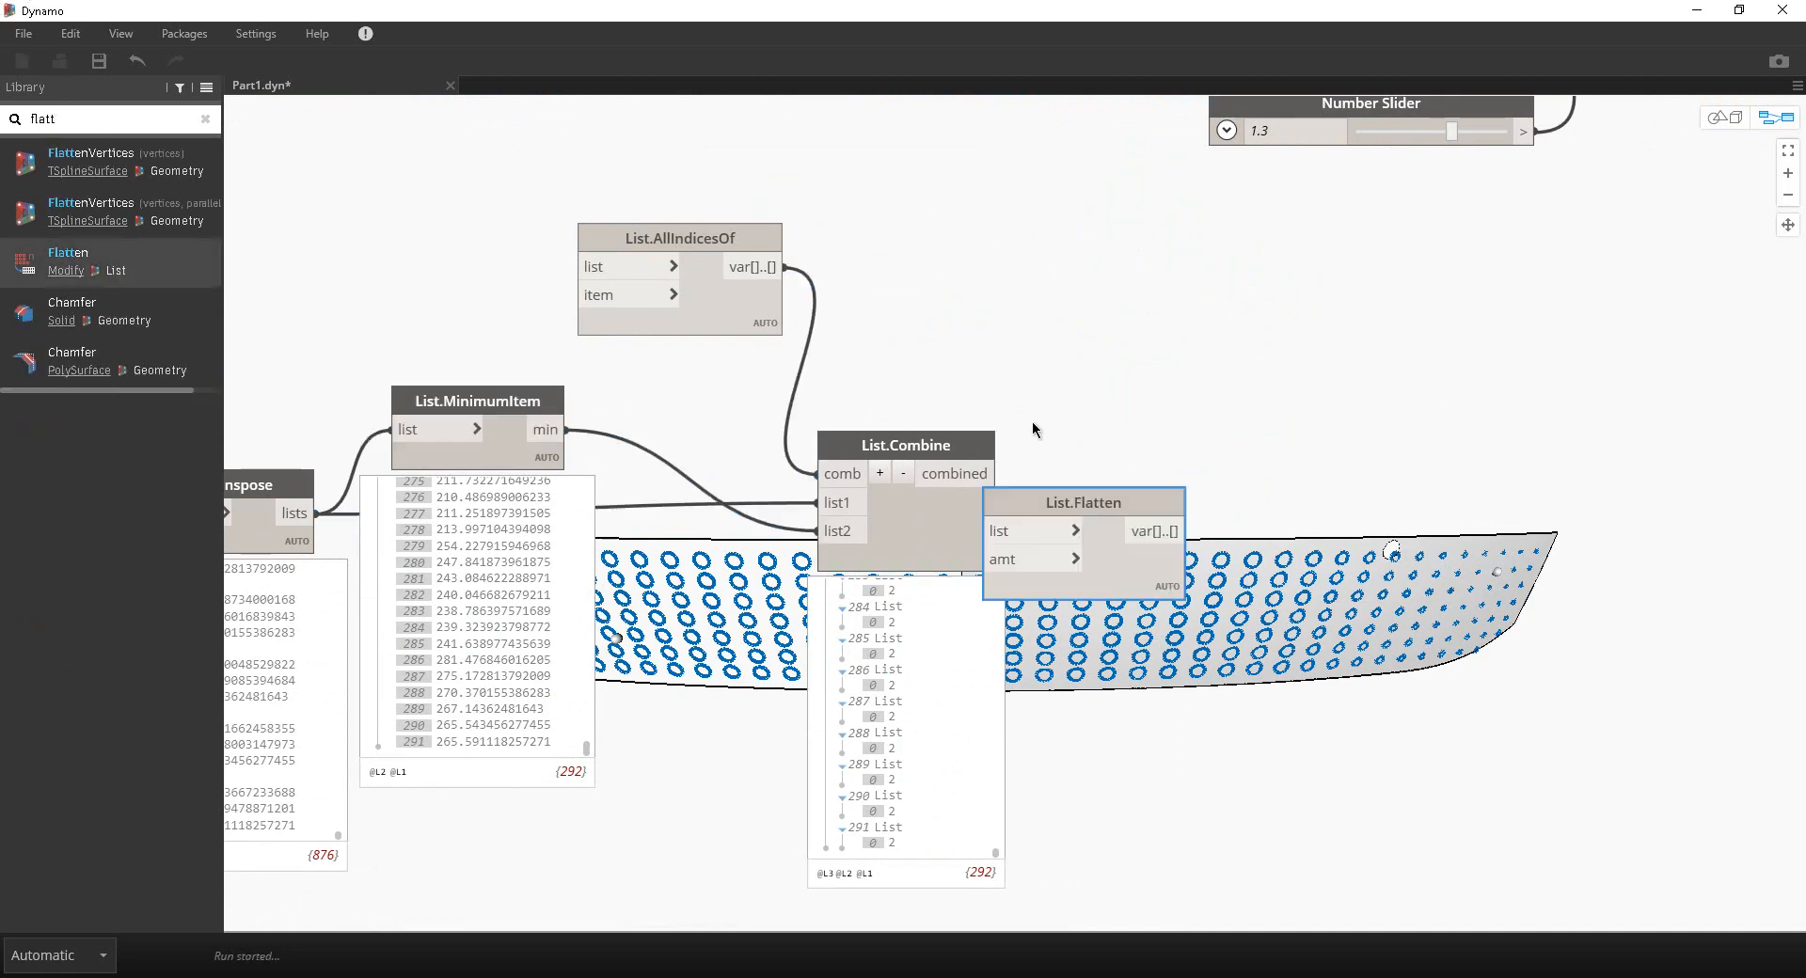
scroll(905, 676, "up", 3)
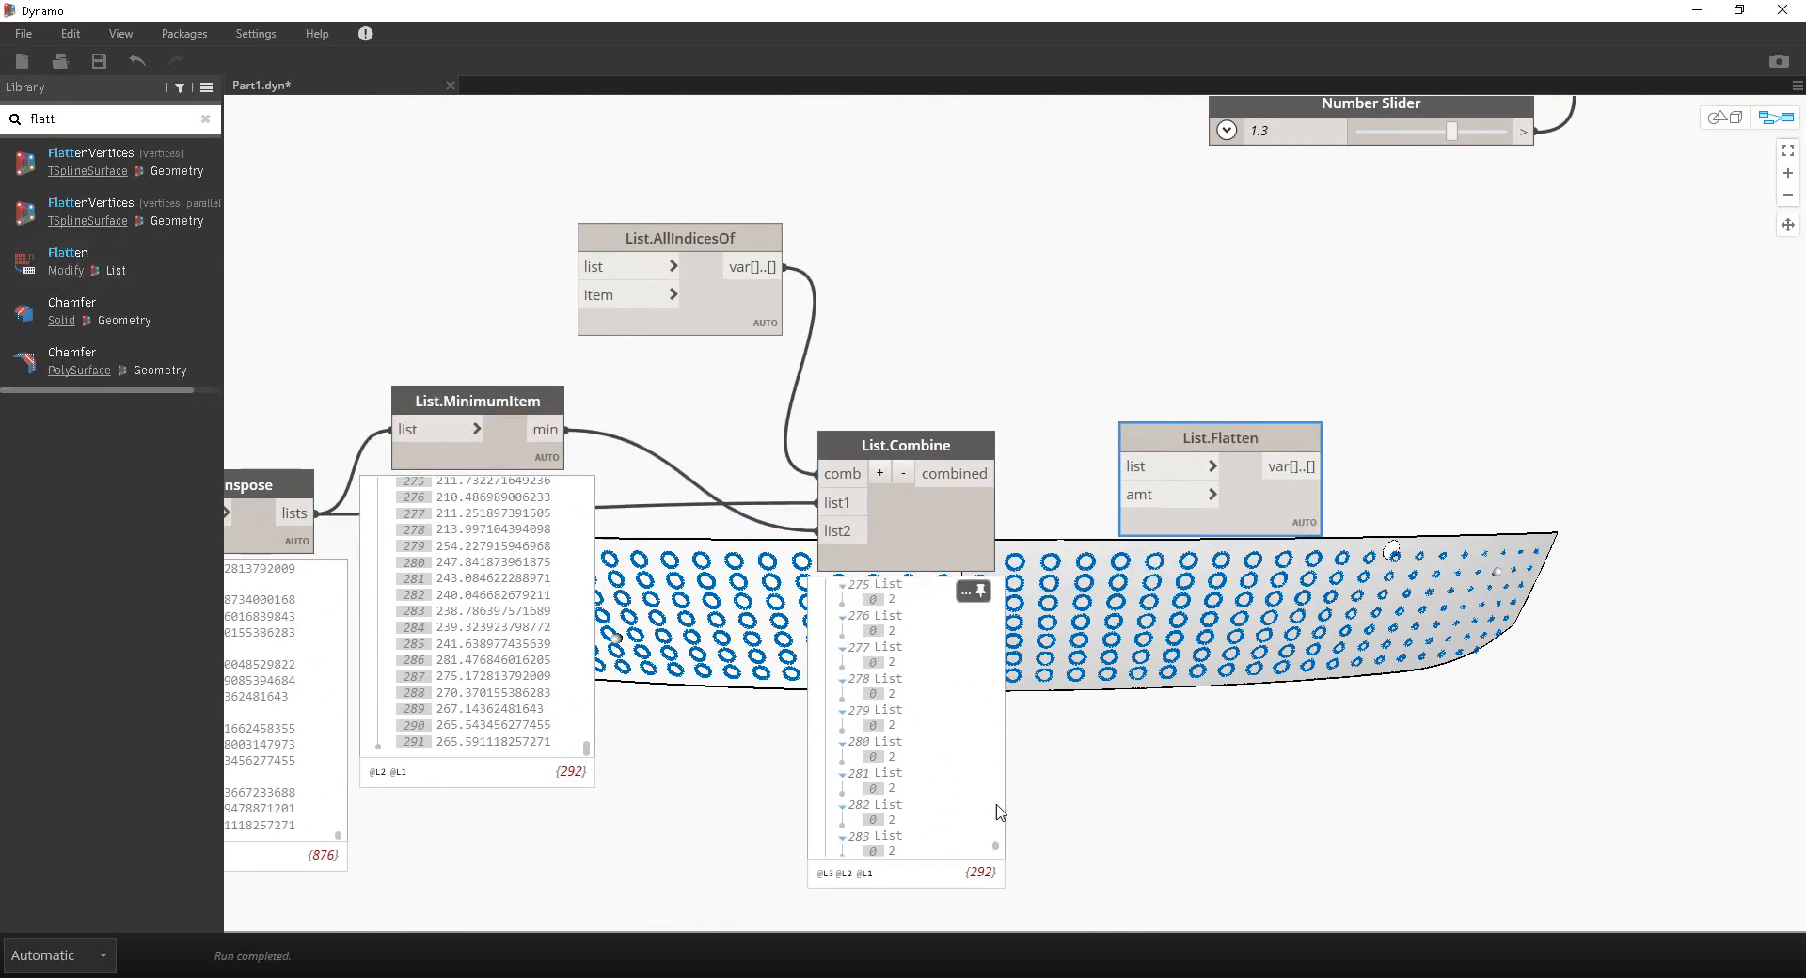
left_click_drag(996, 845, 951, 536)
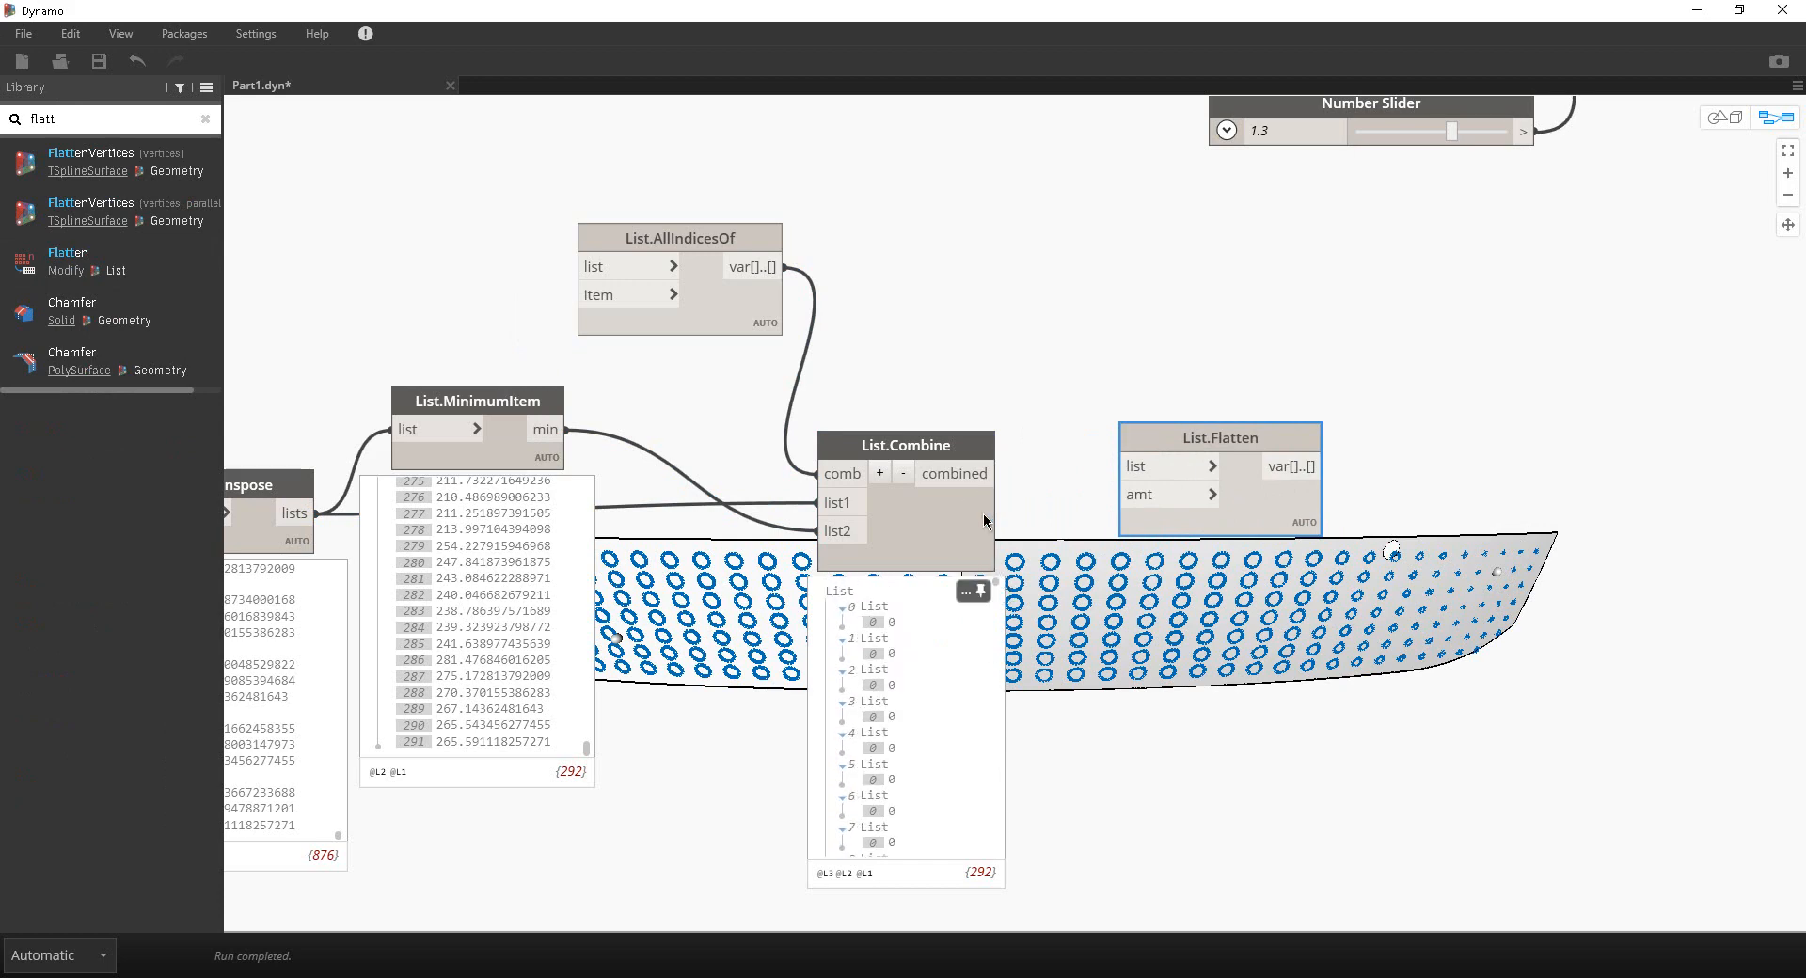
left_click(1128, 467)
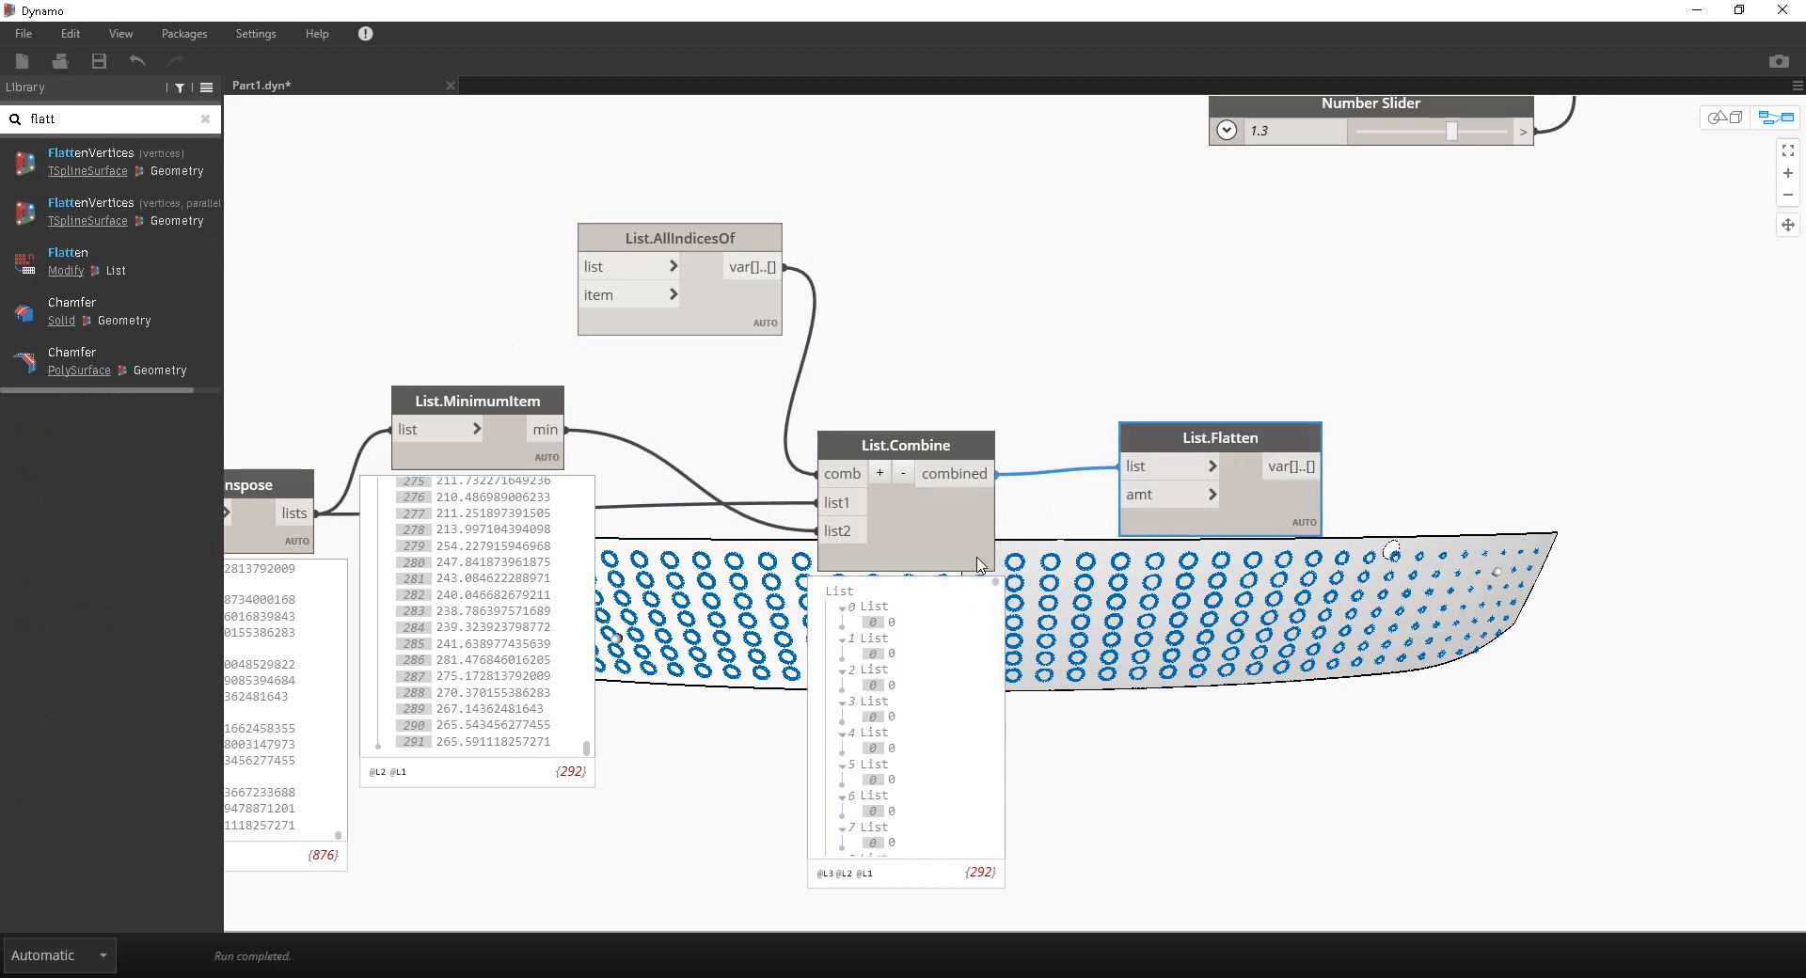
Step: Unpin the previews of List.MinimumItem, List.Transpose and List.Combine, and pin the List.Flatten preview
middle_click_drag(513, 484, 771, 462)
left_click(810, 466)
left_click(565, 547)
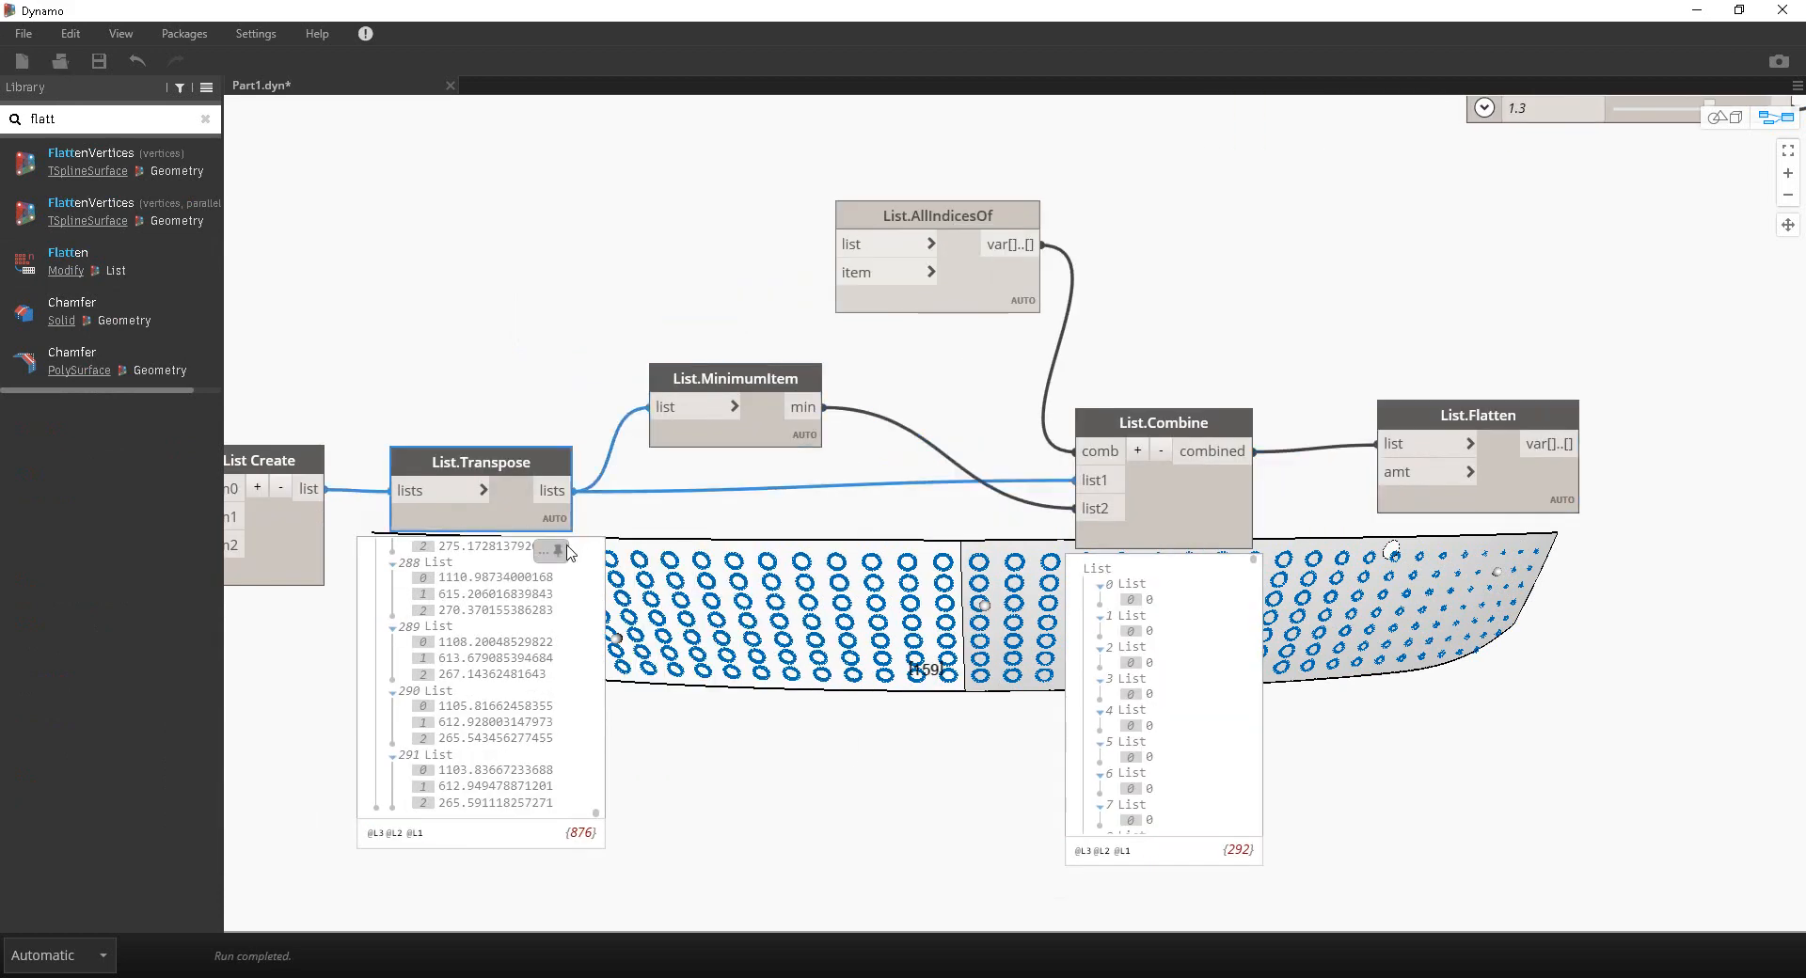
left_click(1238, 569)
middle_click_drag(1424, 522, 1082, 523)
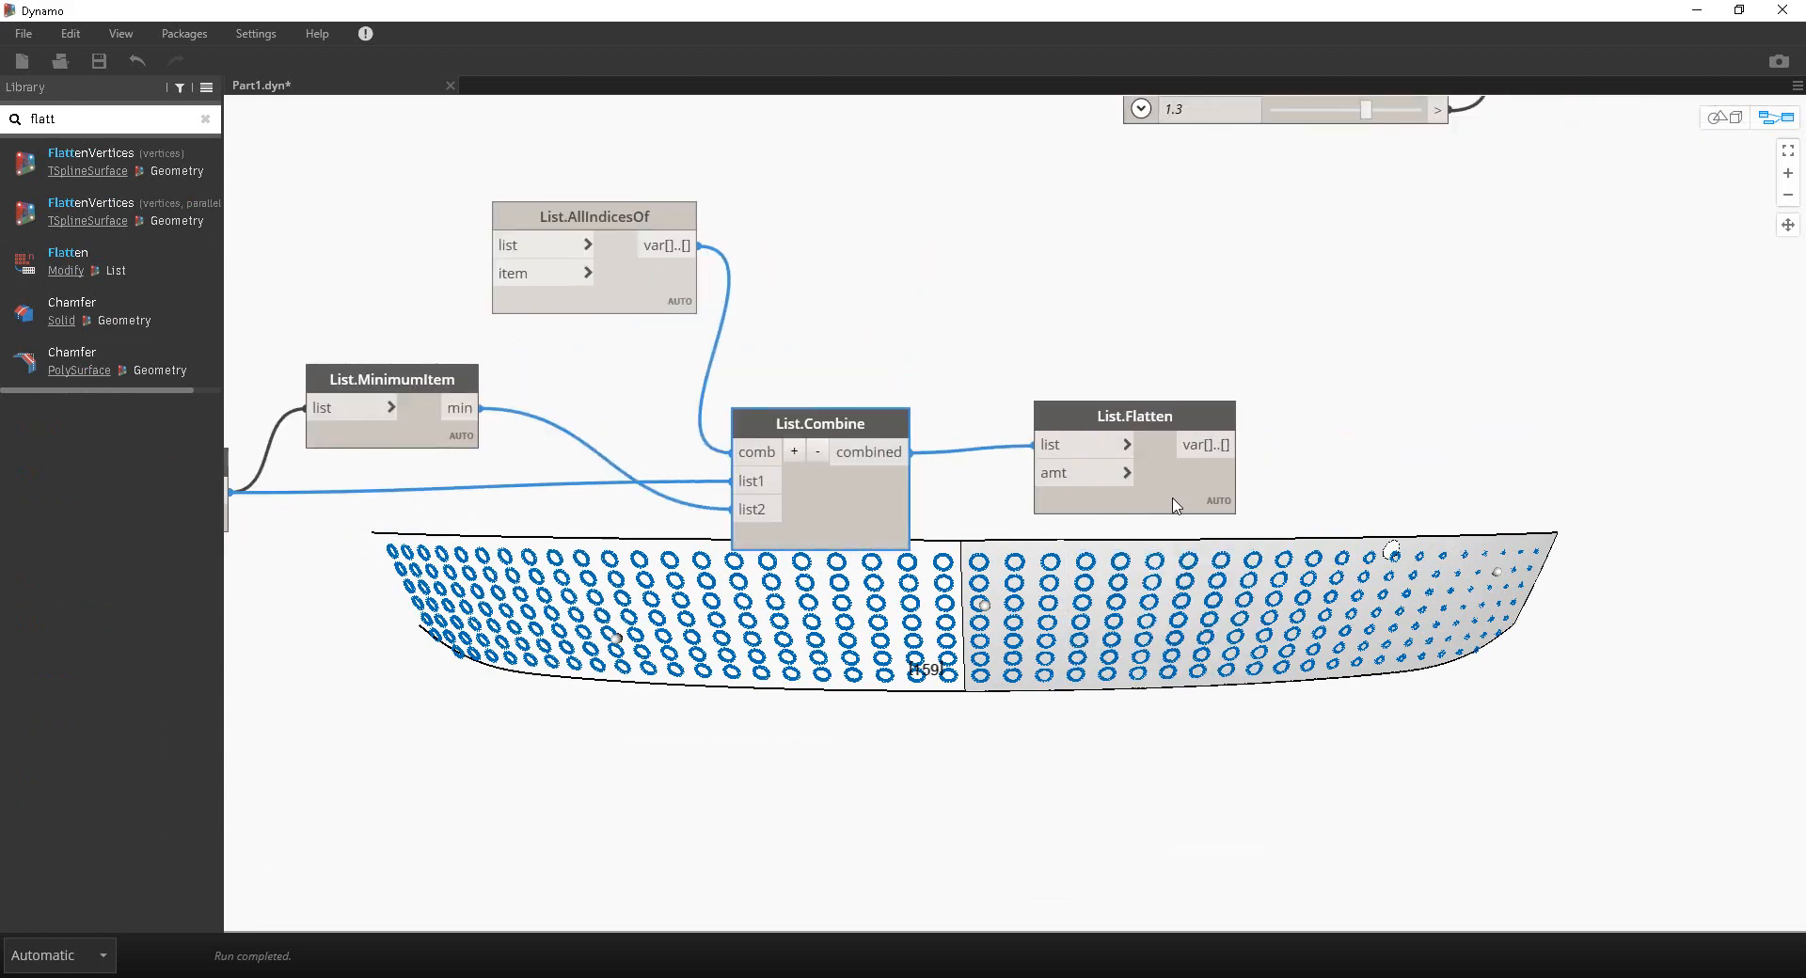
left_click(1175, 506)
Step: Move the node group from Math.RemapRange to the circle node up and away from List.Flatten, and place Bake to Alias beside the circle node
middle_click_drag(1404, 518, 1089, 567)
scroll(1003, 506, "up", 2)
scroll(1089, 564, "down", 5)
middle_click_drag(1091, 405, 936, 502)
middle_click_drag(1648, 405, 1457, 514)
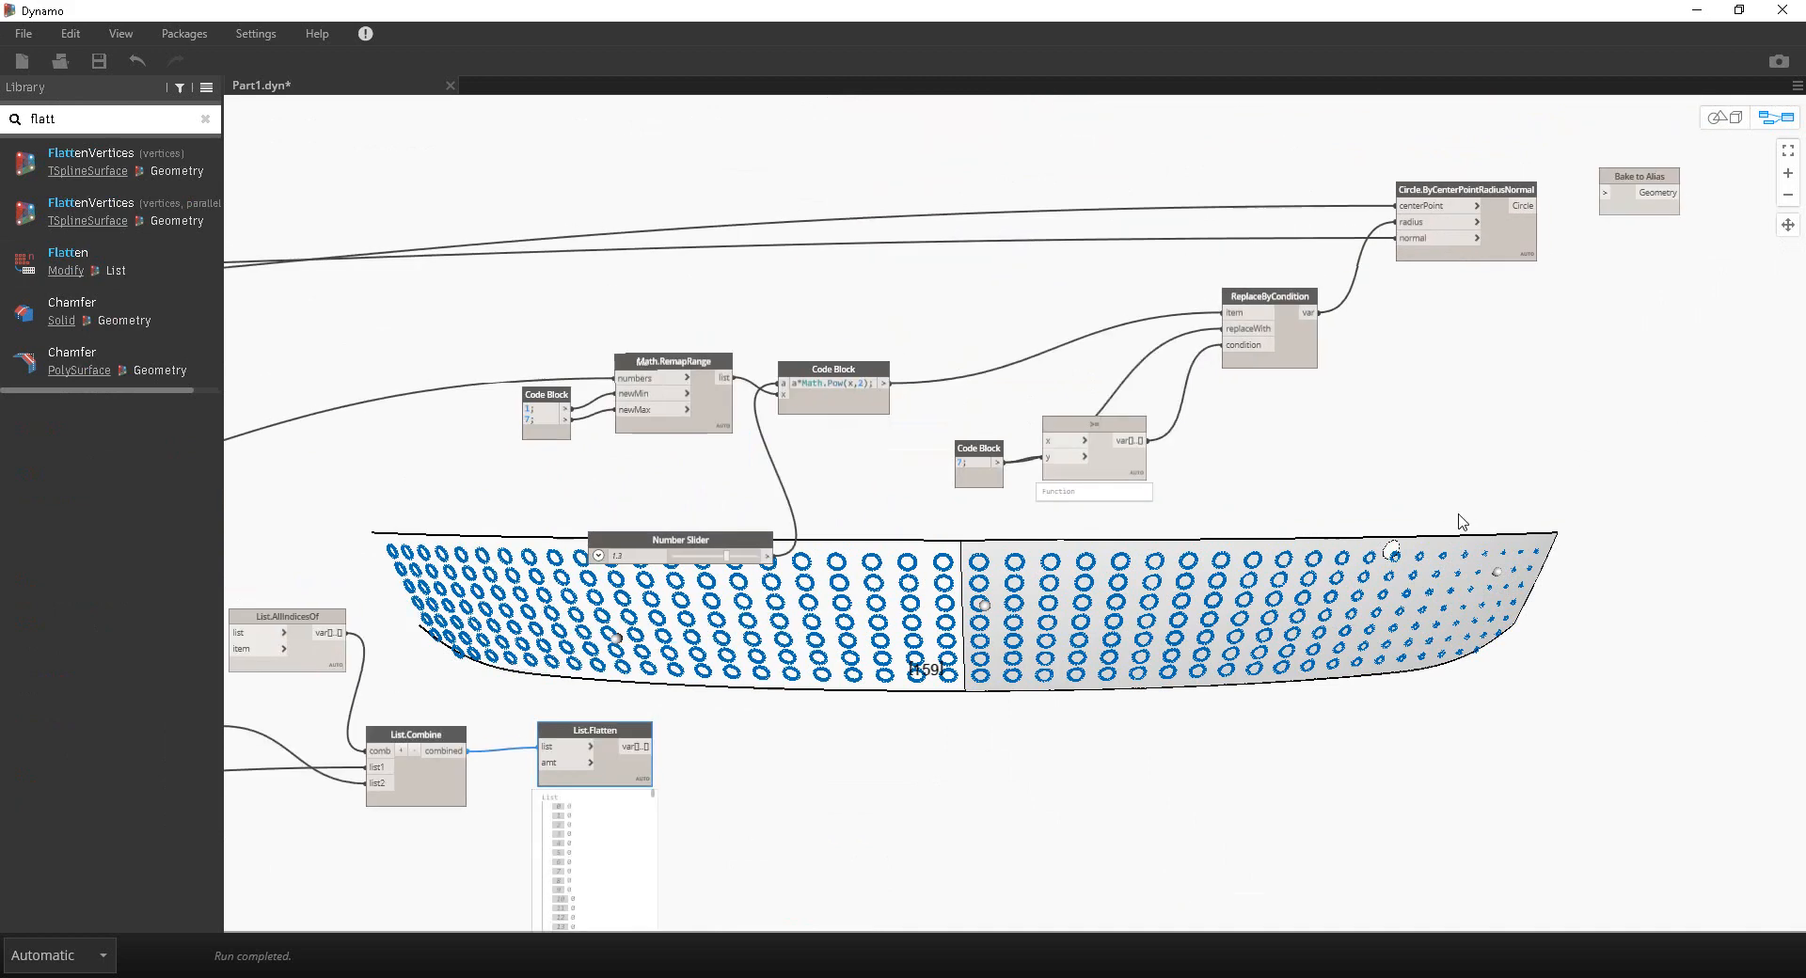
left_click(1395, 492)
left_click_drag(1494, 536, 528, 107)
left_click_drag(883, 393, 1139, 269)
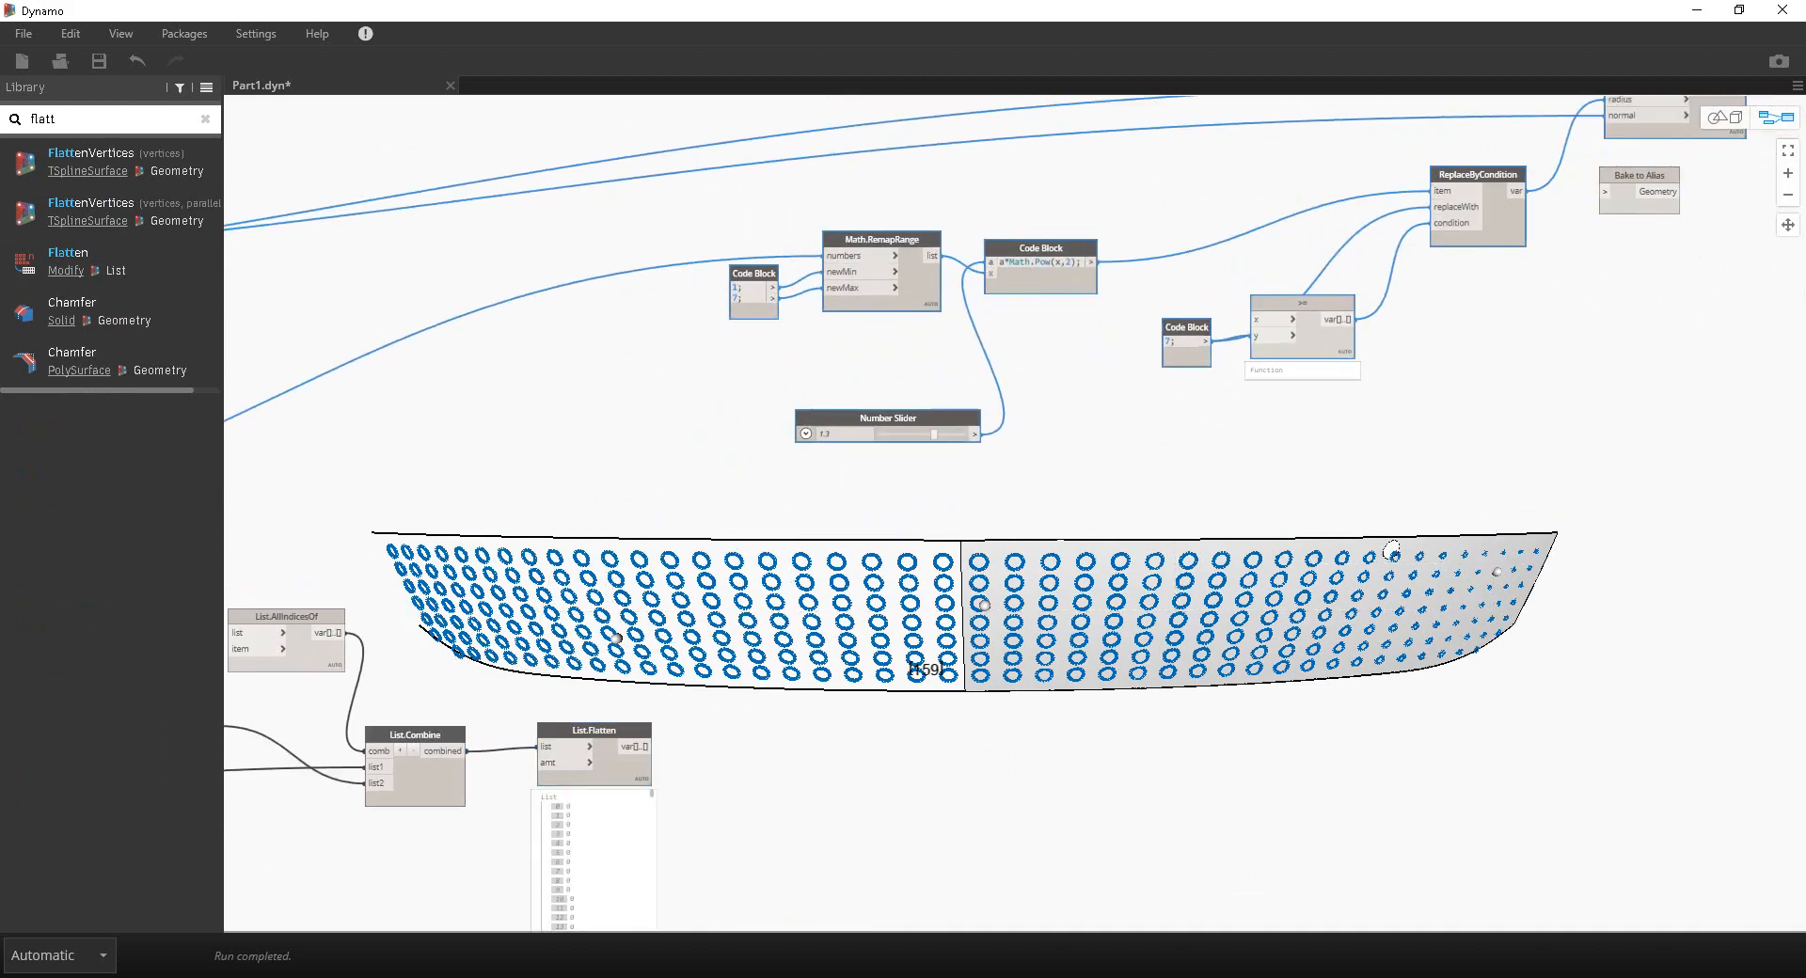
middle_click_drag(1607, 244, 1234, 351)
left_click_drag(1256, 307, 1390, 176)
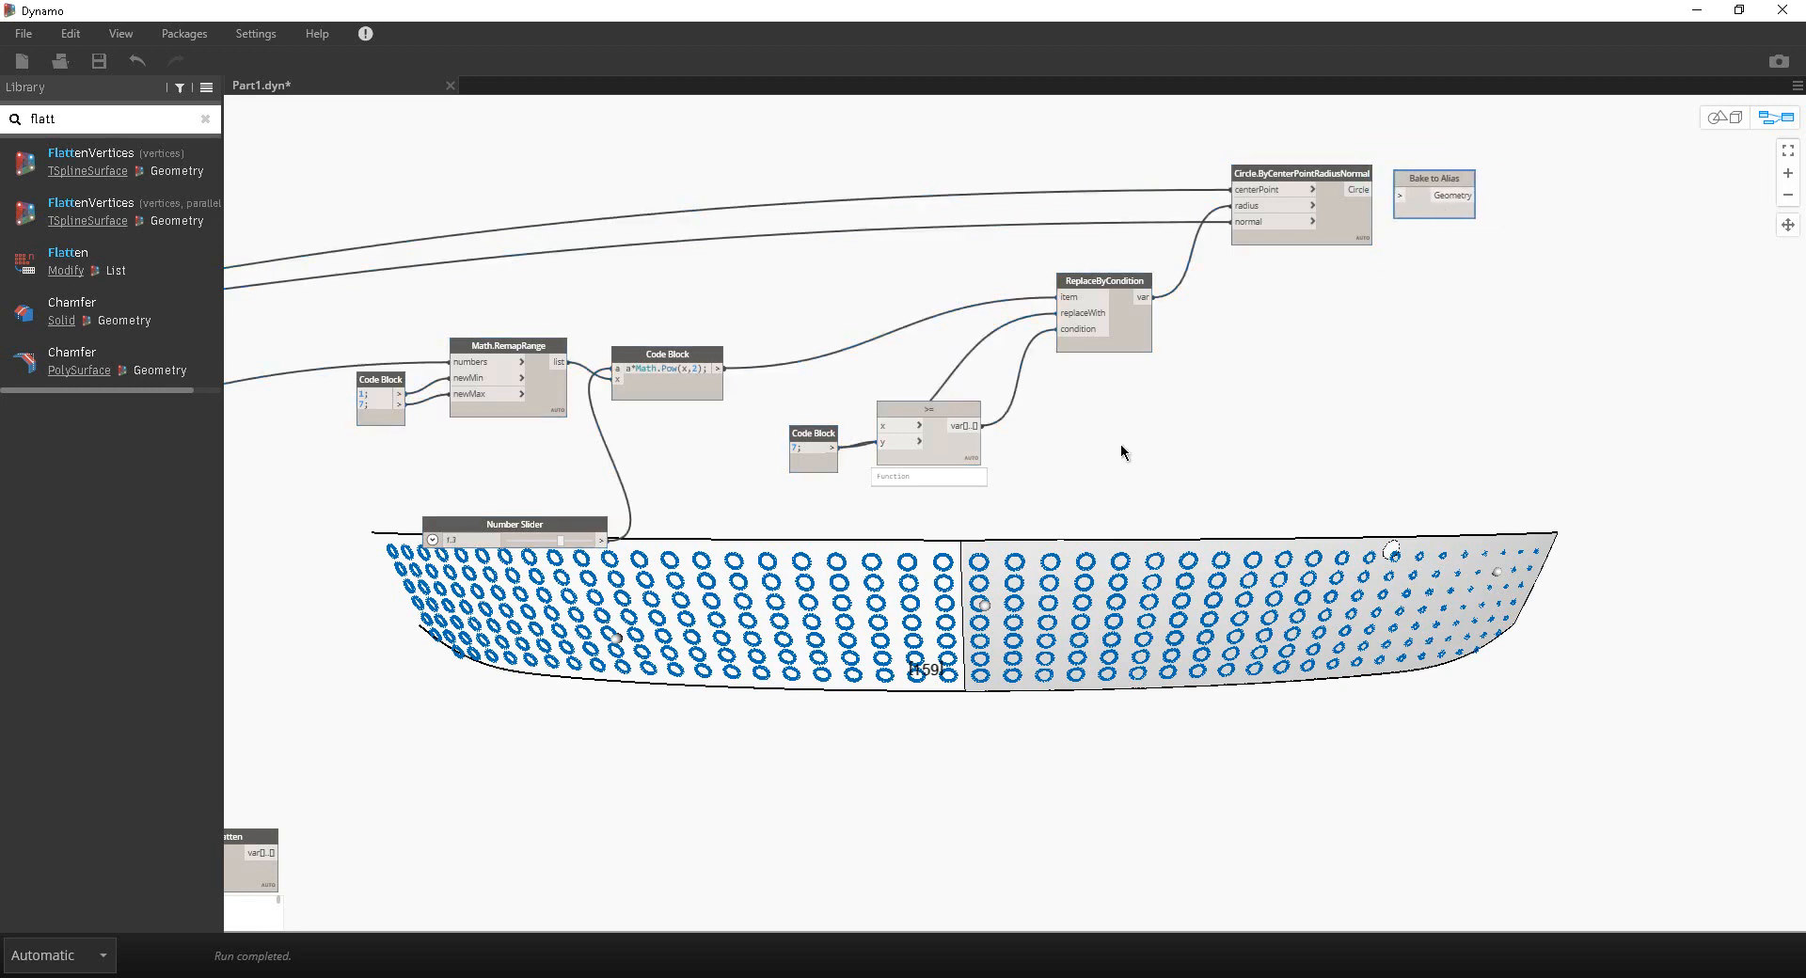
Step: Shift the List.Flatten node slightly upward and closer to List.Combine
middle_click_drag(1120, 444, 1497, 200)
middle_click_drag(549, 674, 749, 608)
scroll(724, 520, "up", 3)
middle_click_drag(651, 483, 1046, 573)
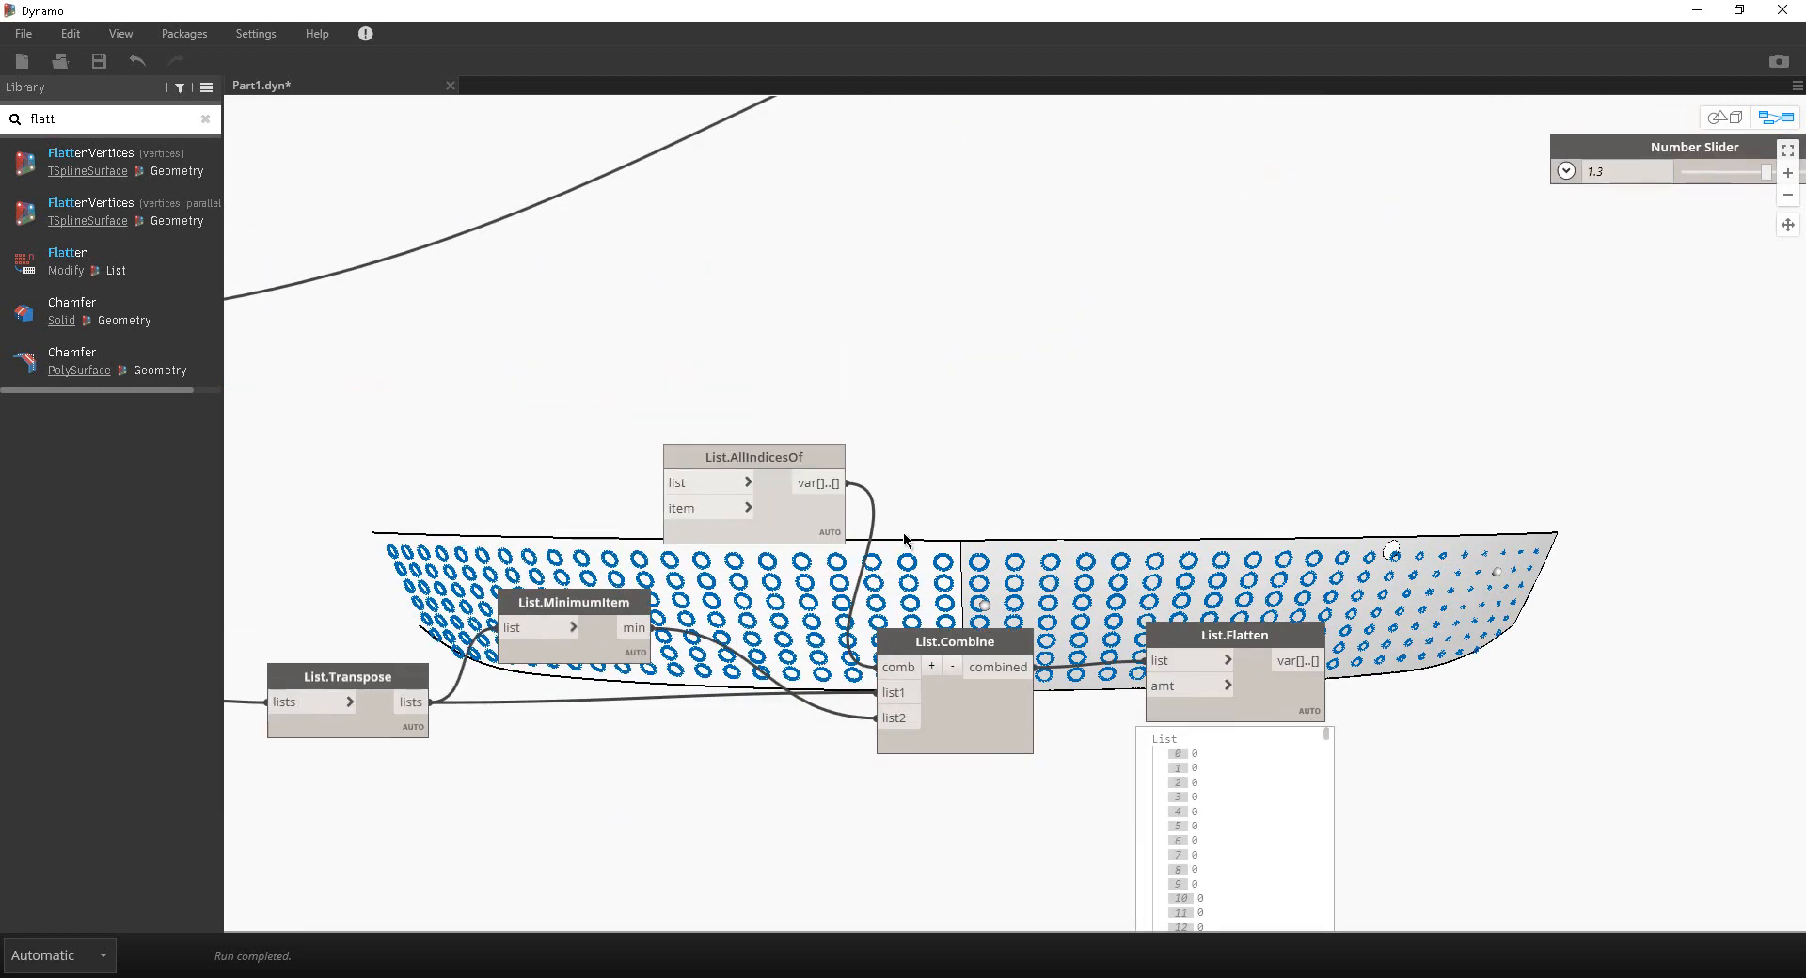
left_click_drag(1238, 693, 1204, 635)
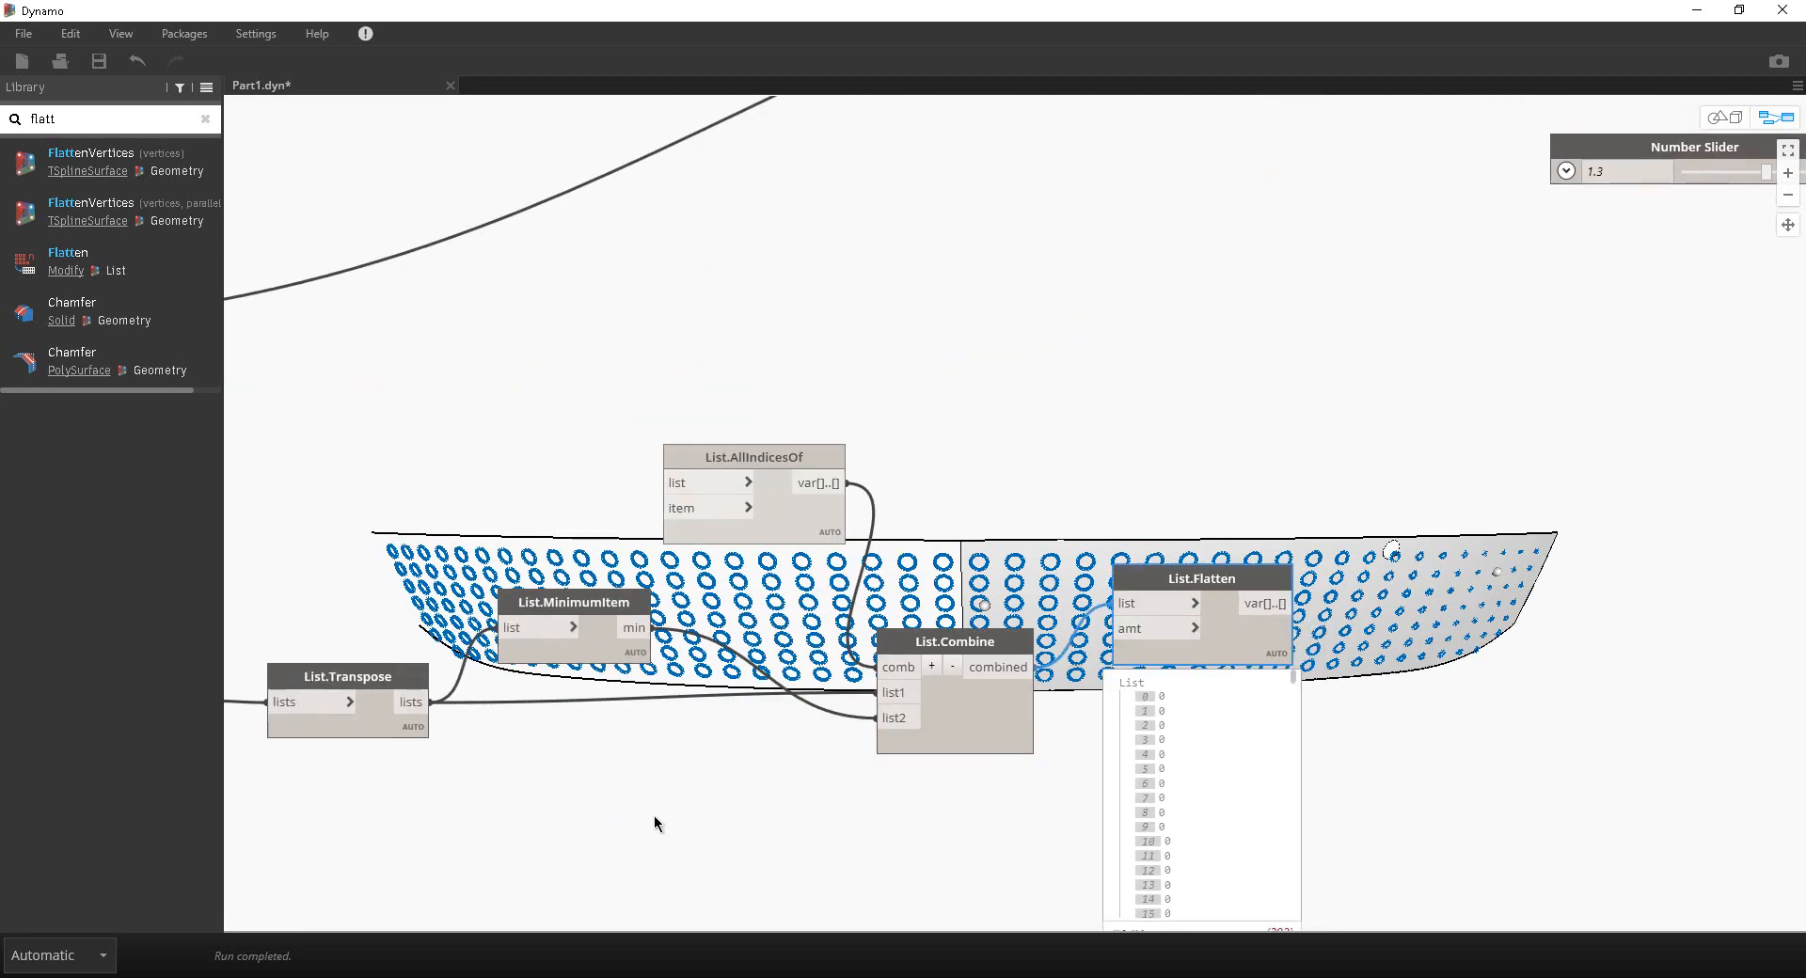
middle_click_drag(1188, 732, 1171, 621)
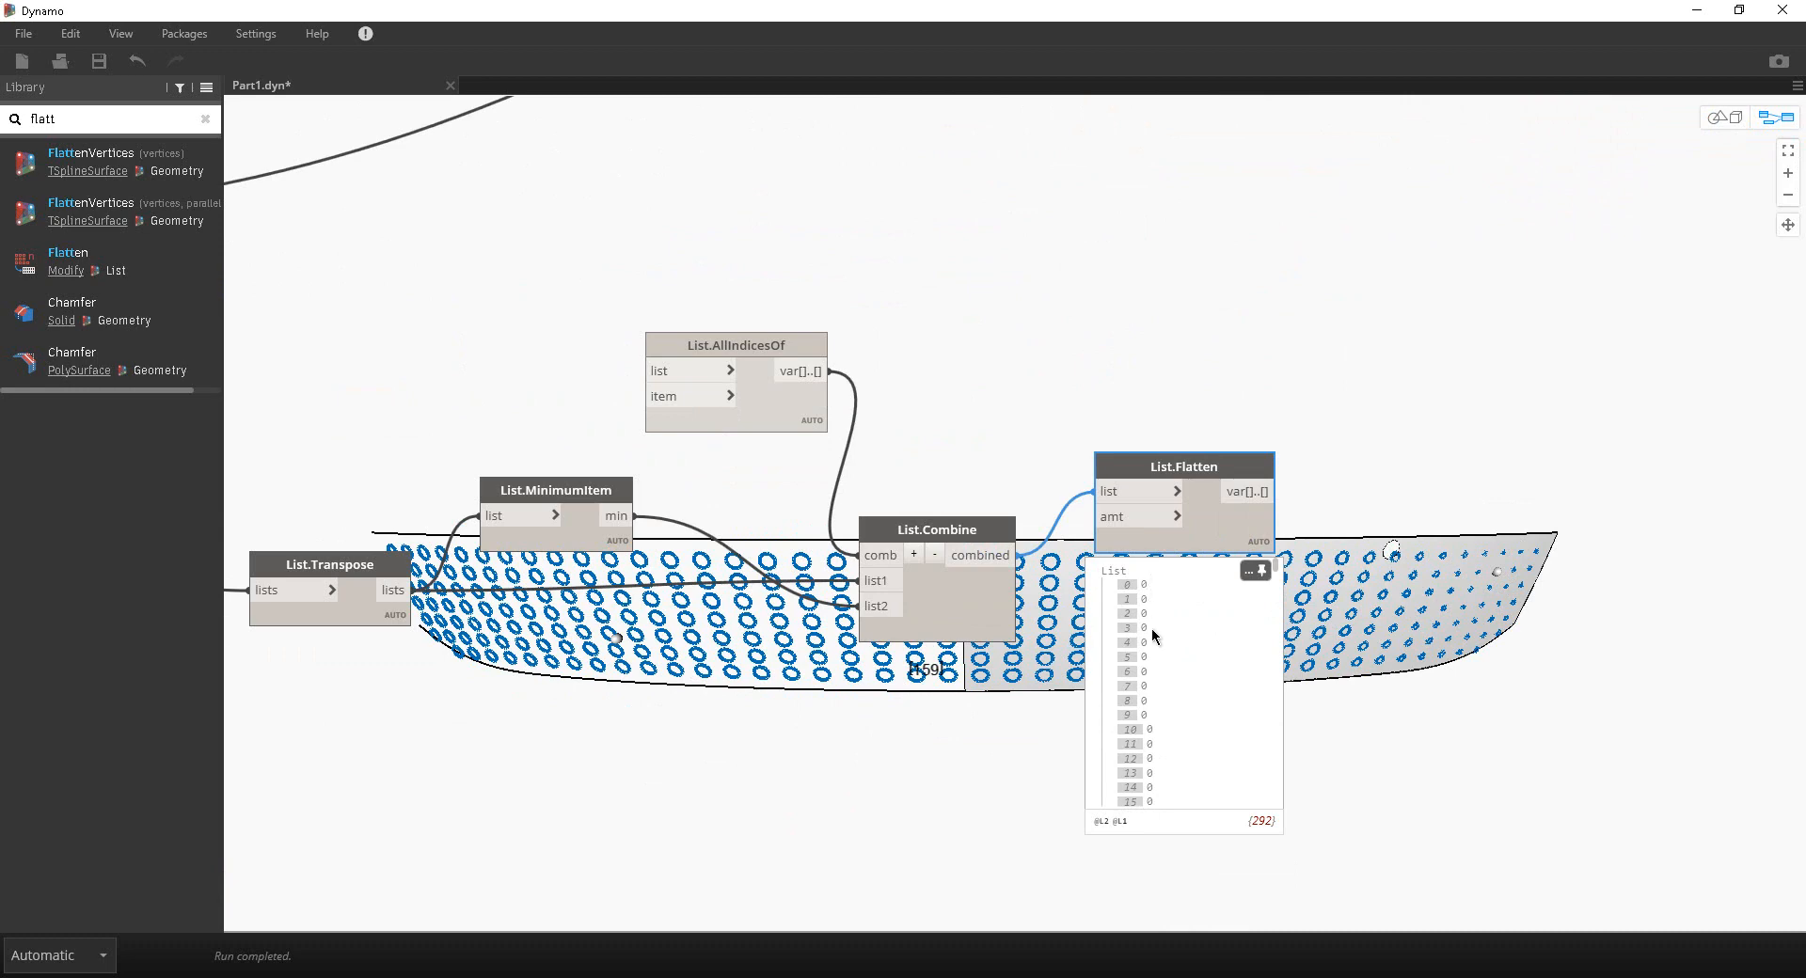
left_click(369, 845)
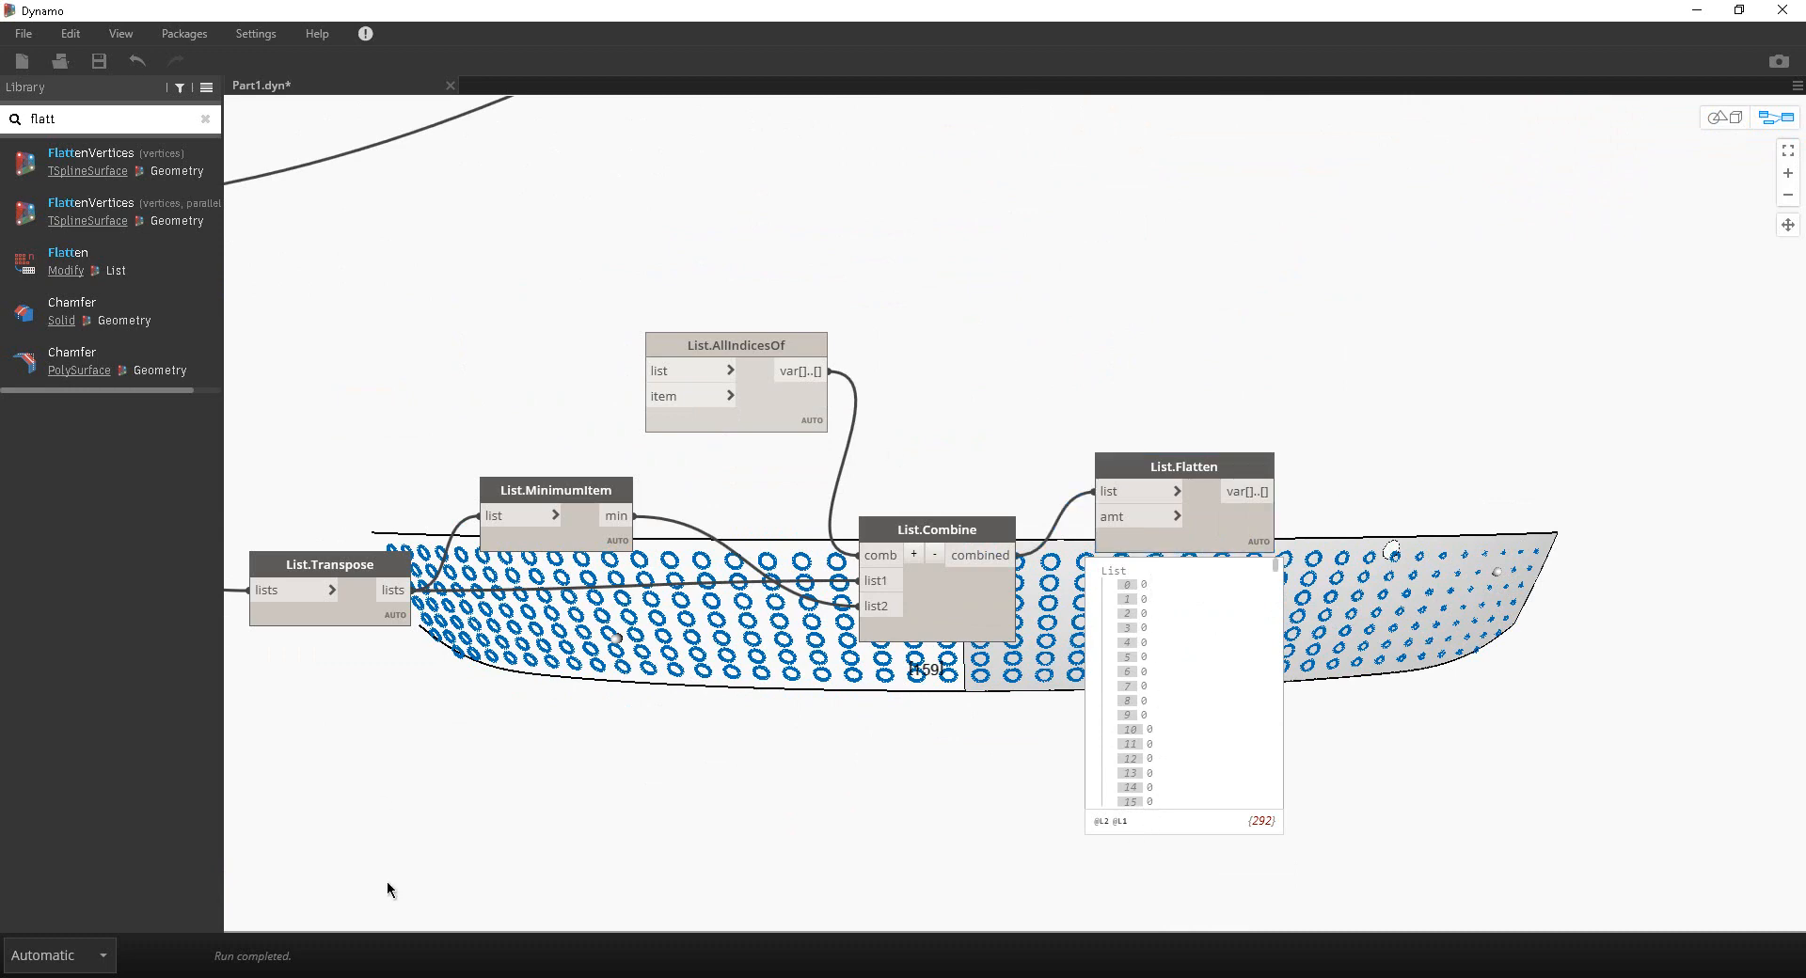
Step: Add an == operator node beyond List.Flatten and connect the flattened list to its x input
middle_click_drag(380, 880, 245, 862)
middle_click_drag(959, 489, 854, 529)
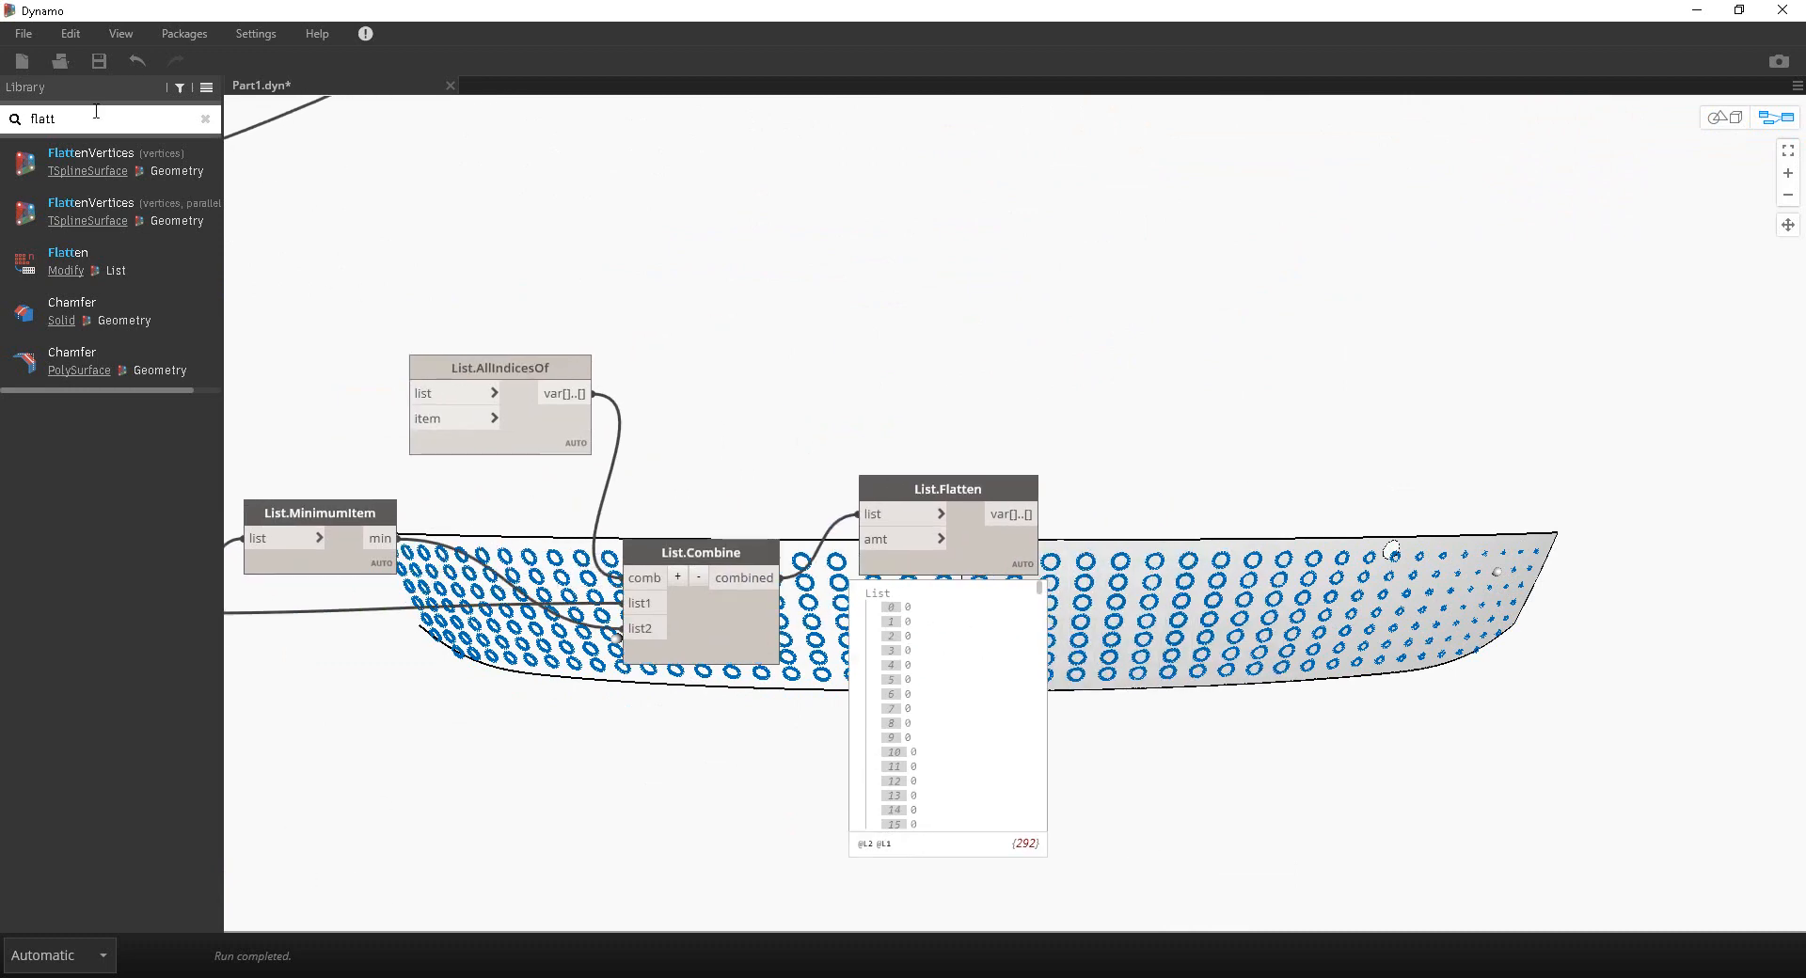
left_click_drag(95, 111, 2, 123)
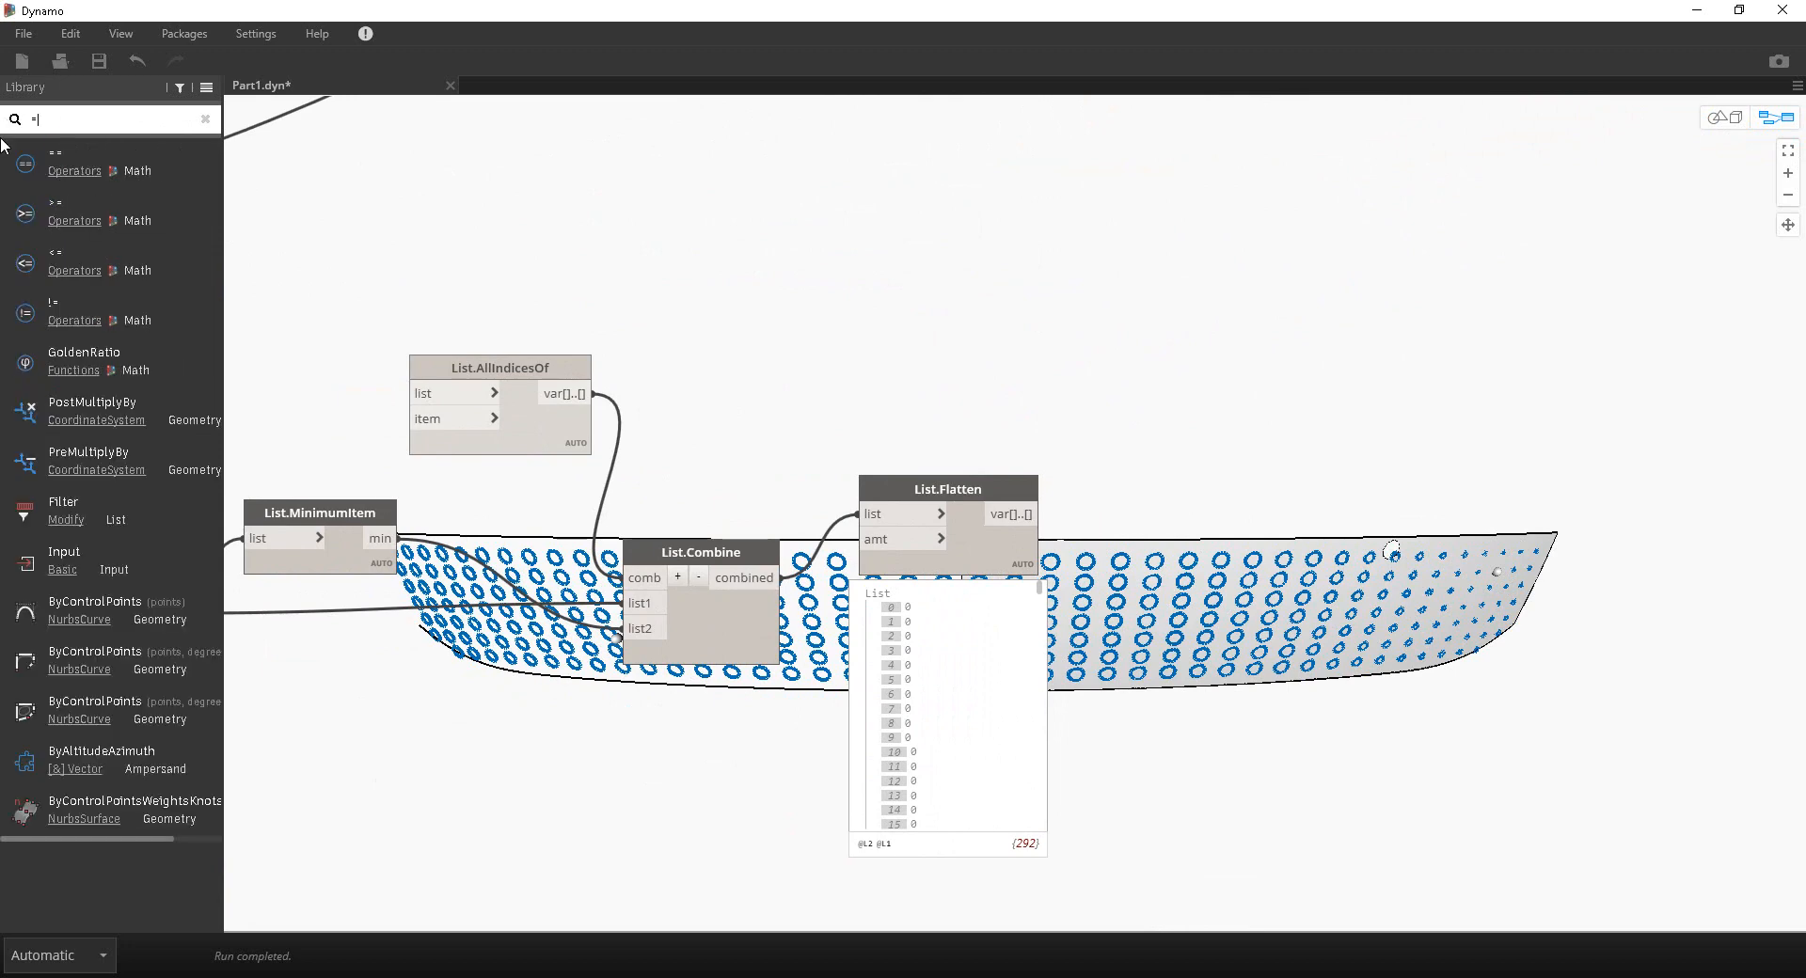
left_click(74, 173)
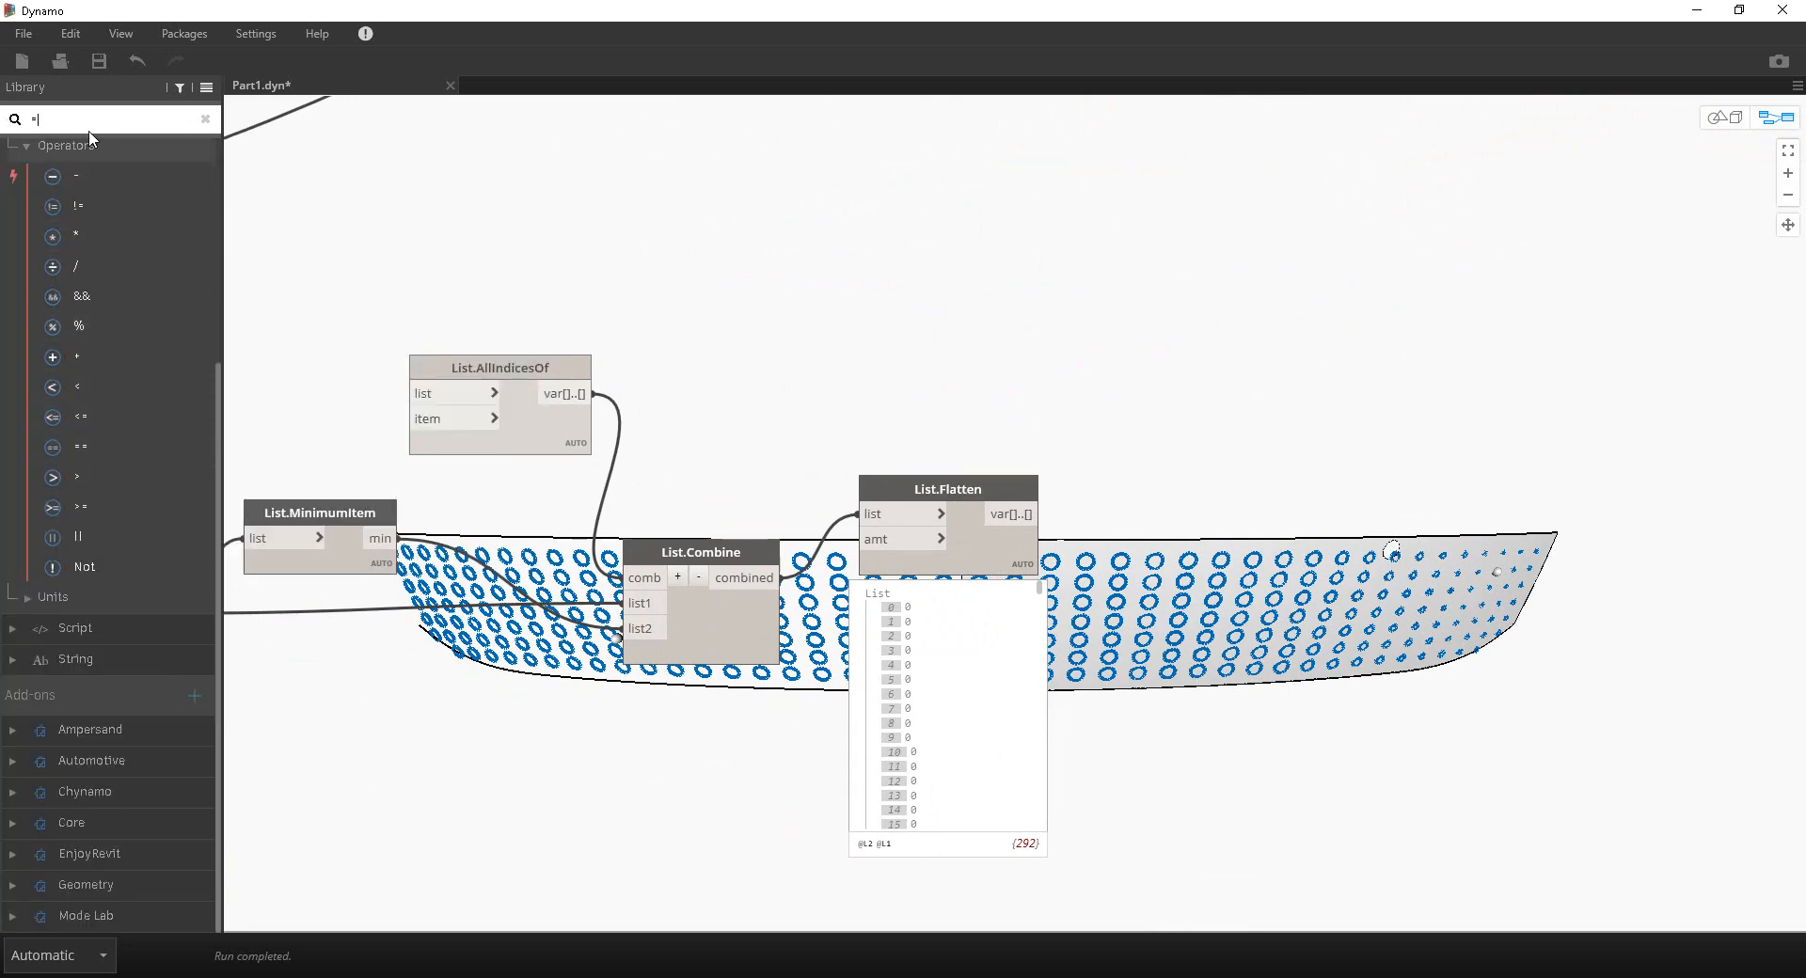
left_click_drag(91, 123, 1, 83)
key("BackSpace")
type("=")
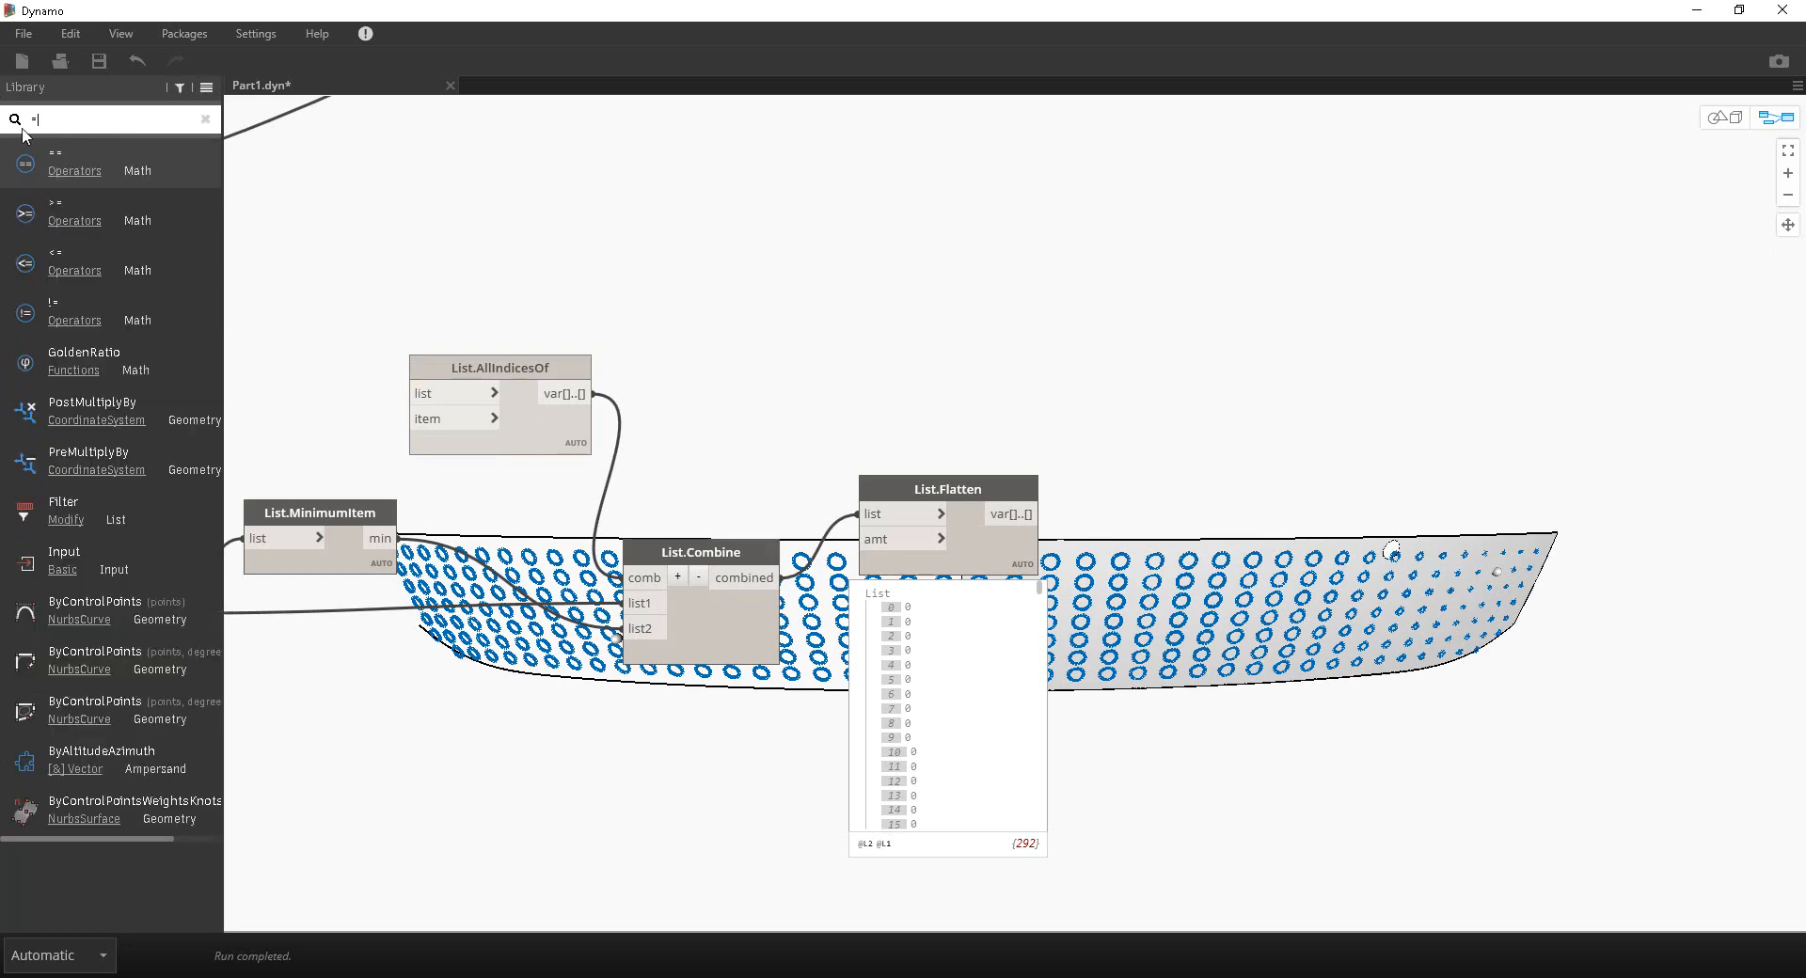
left_click(94, 158)
left_click_drag(1154, 580, 1360, 590)
left_click(1013, 516)
left_click(1243, 497)
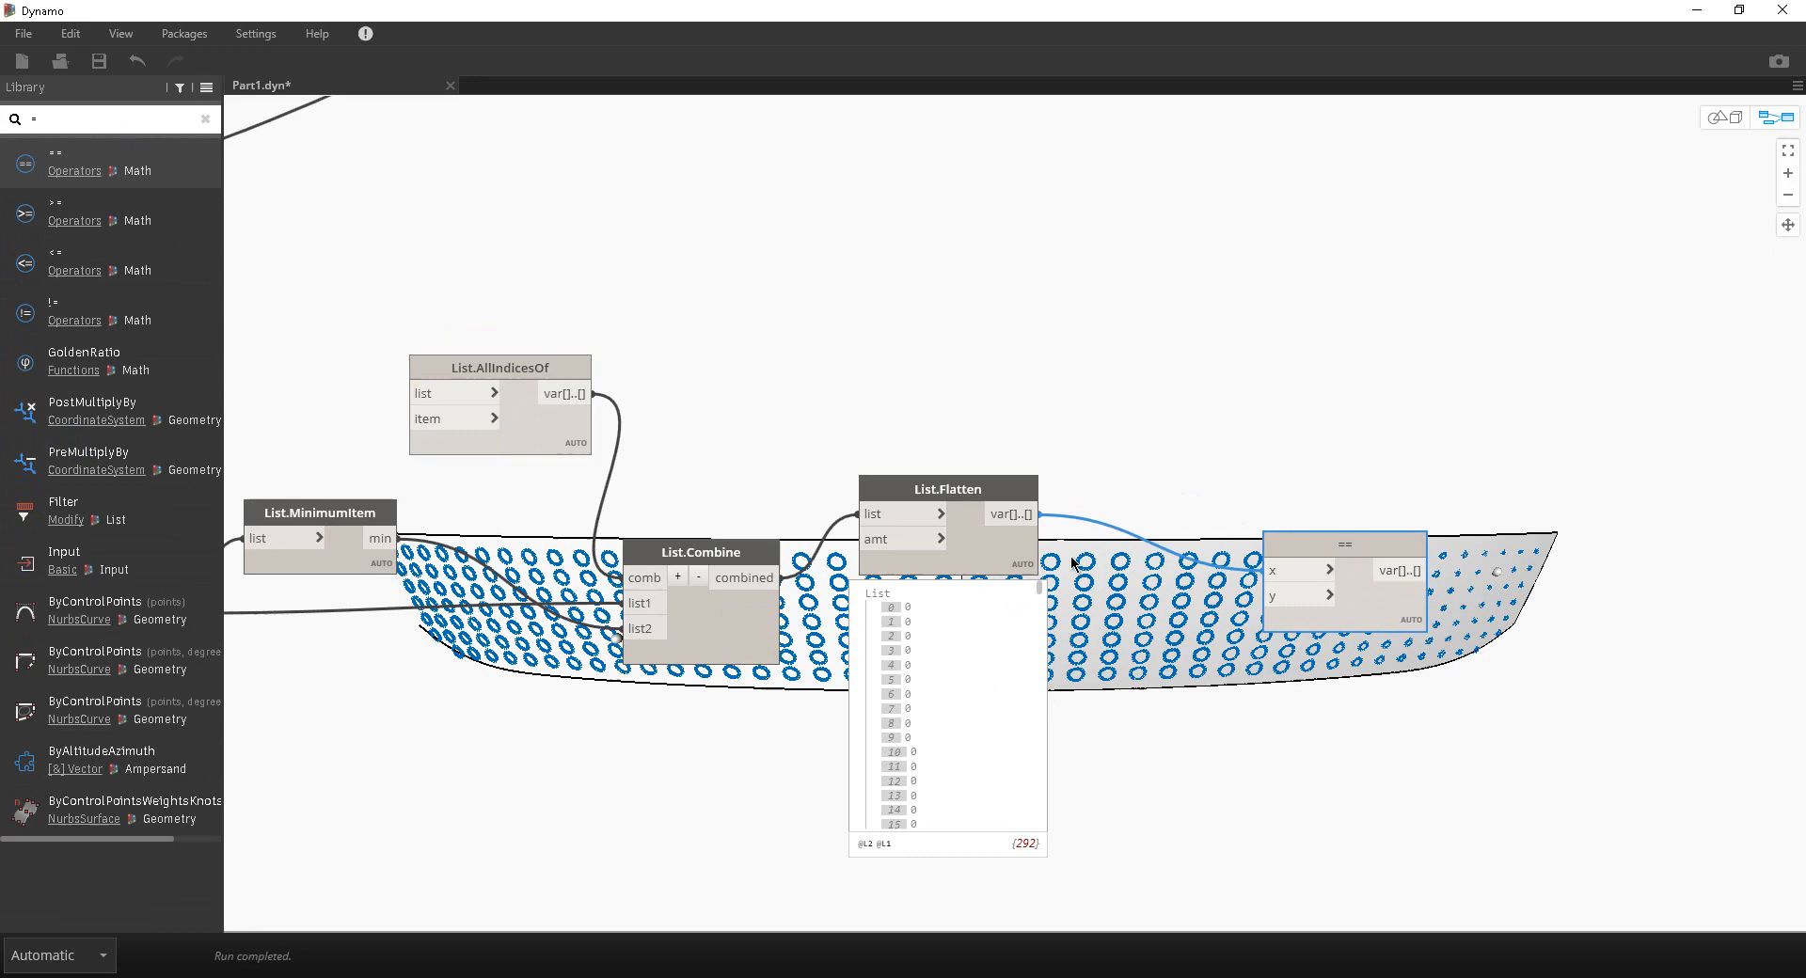
Step: Create a code block with the value 0, connect it to the y input of the == node, and place it between List.Flatten and that node, pinning the comparison preview
double_click(1144, 657)
type("0")
left_click(1181, 606)
left_click(1122, 661)
left_click(1267, 595)
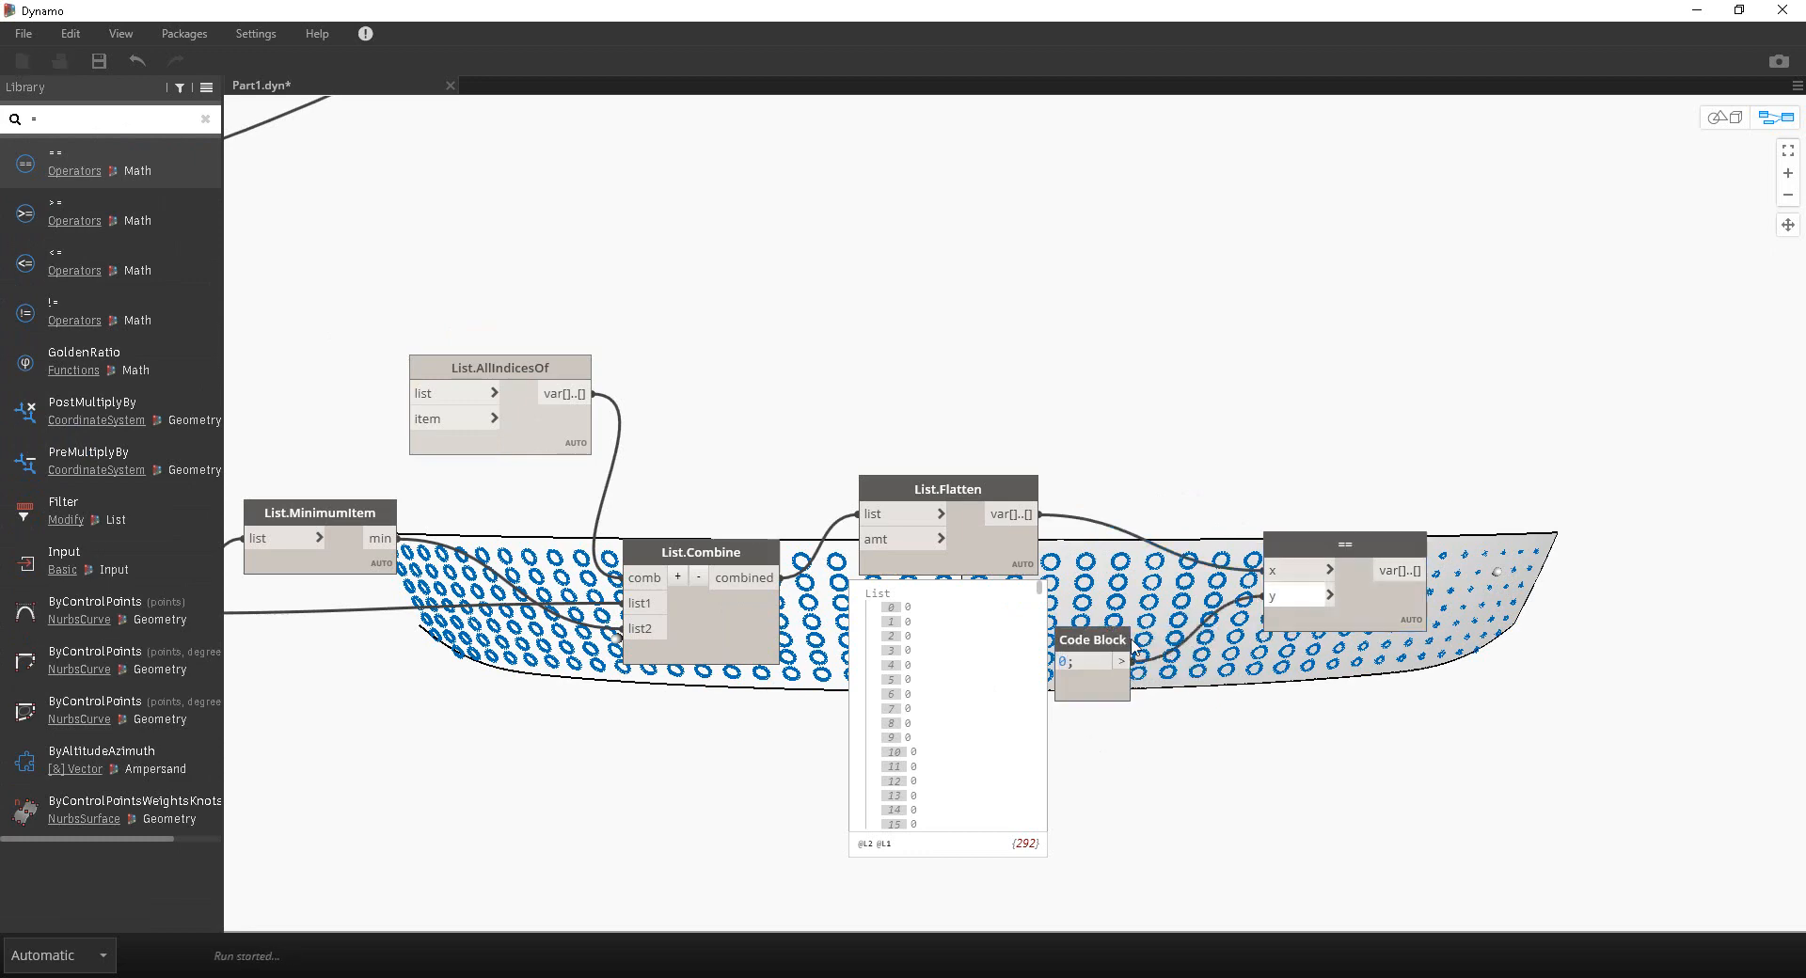
left_click_drag(1133, 649, 1213, 623)
left_click(1360, 602)
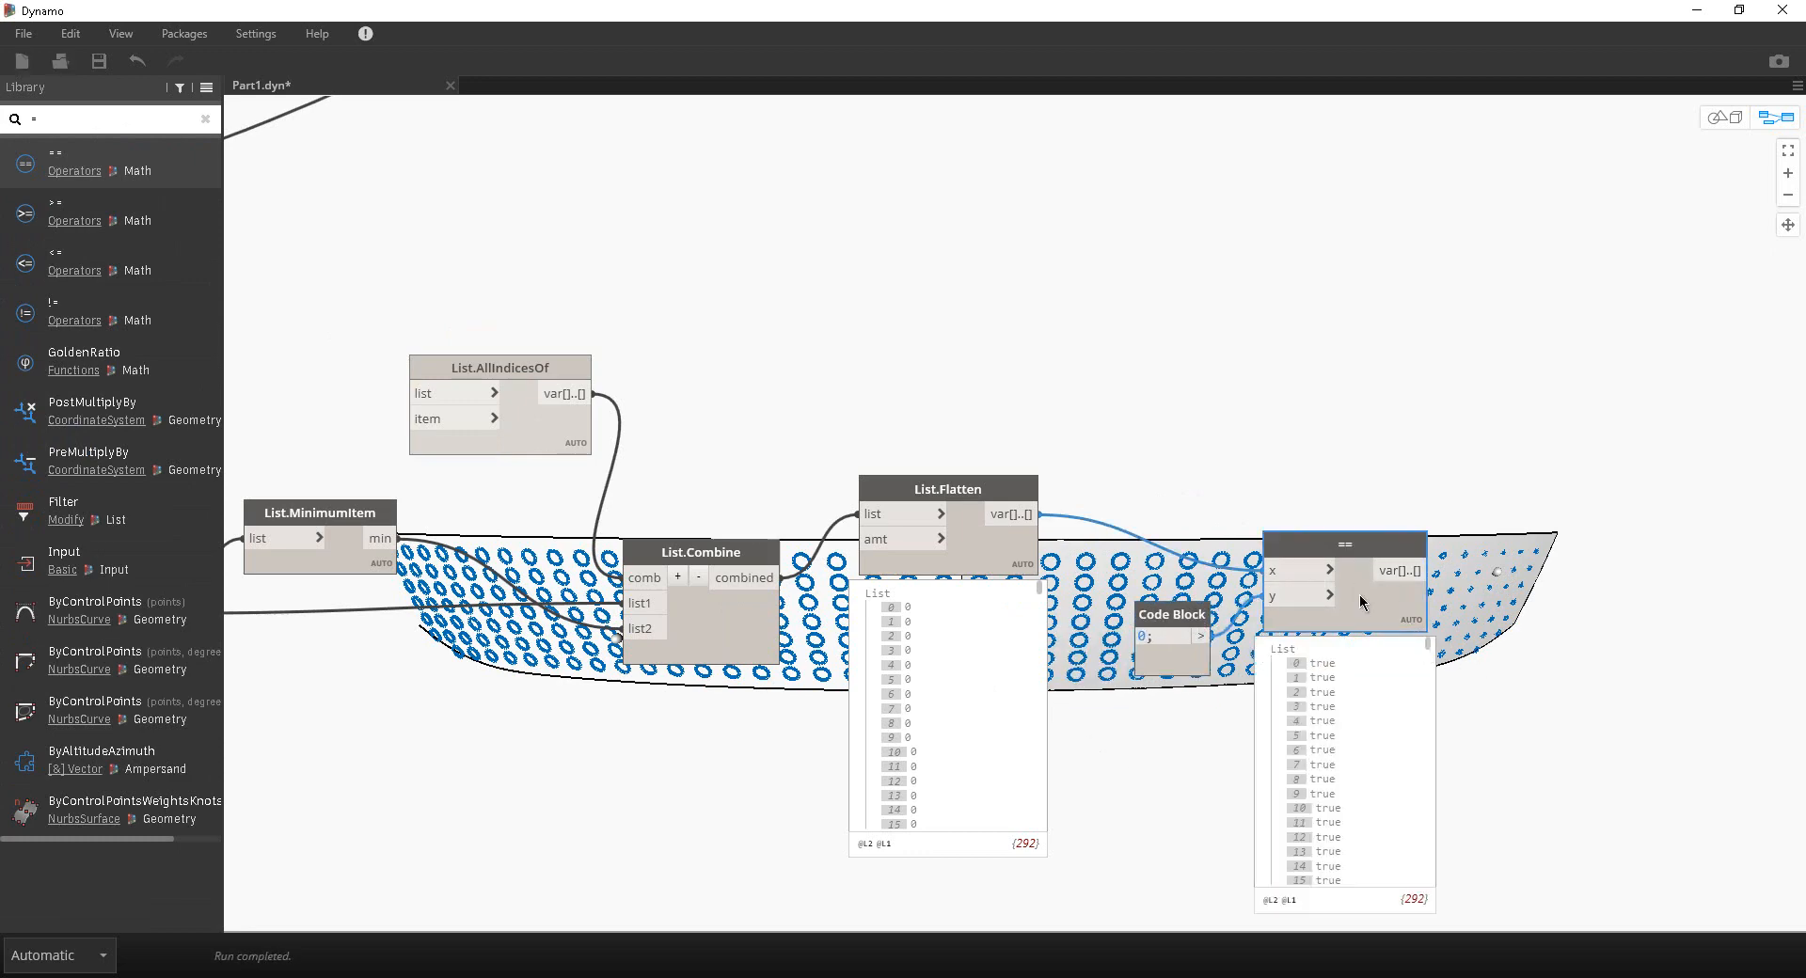
Step: Check the comparison list in the == node's preview to its end and move the node slightly upward
middle_click_drag(1360, 595, 1223, 498)
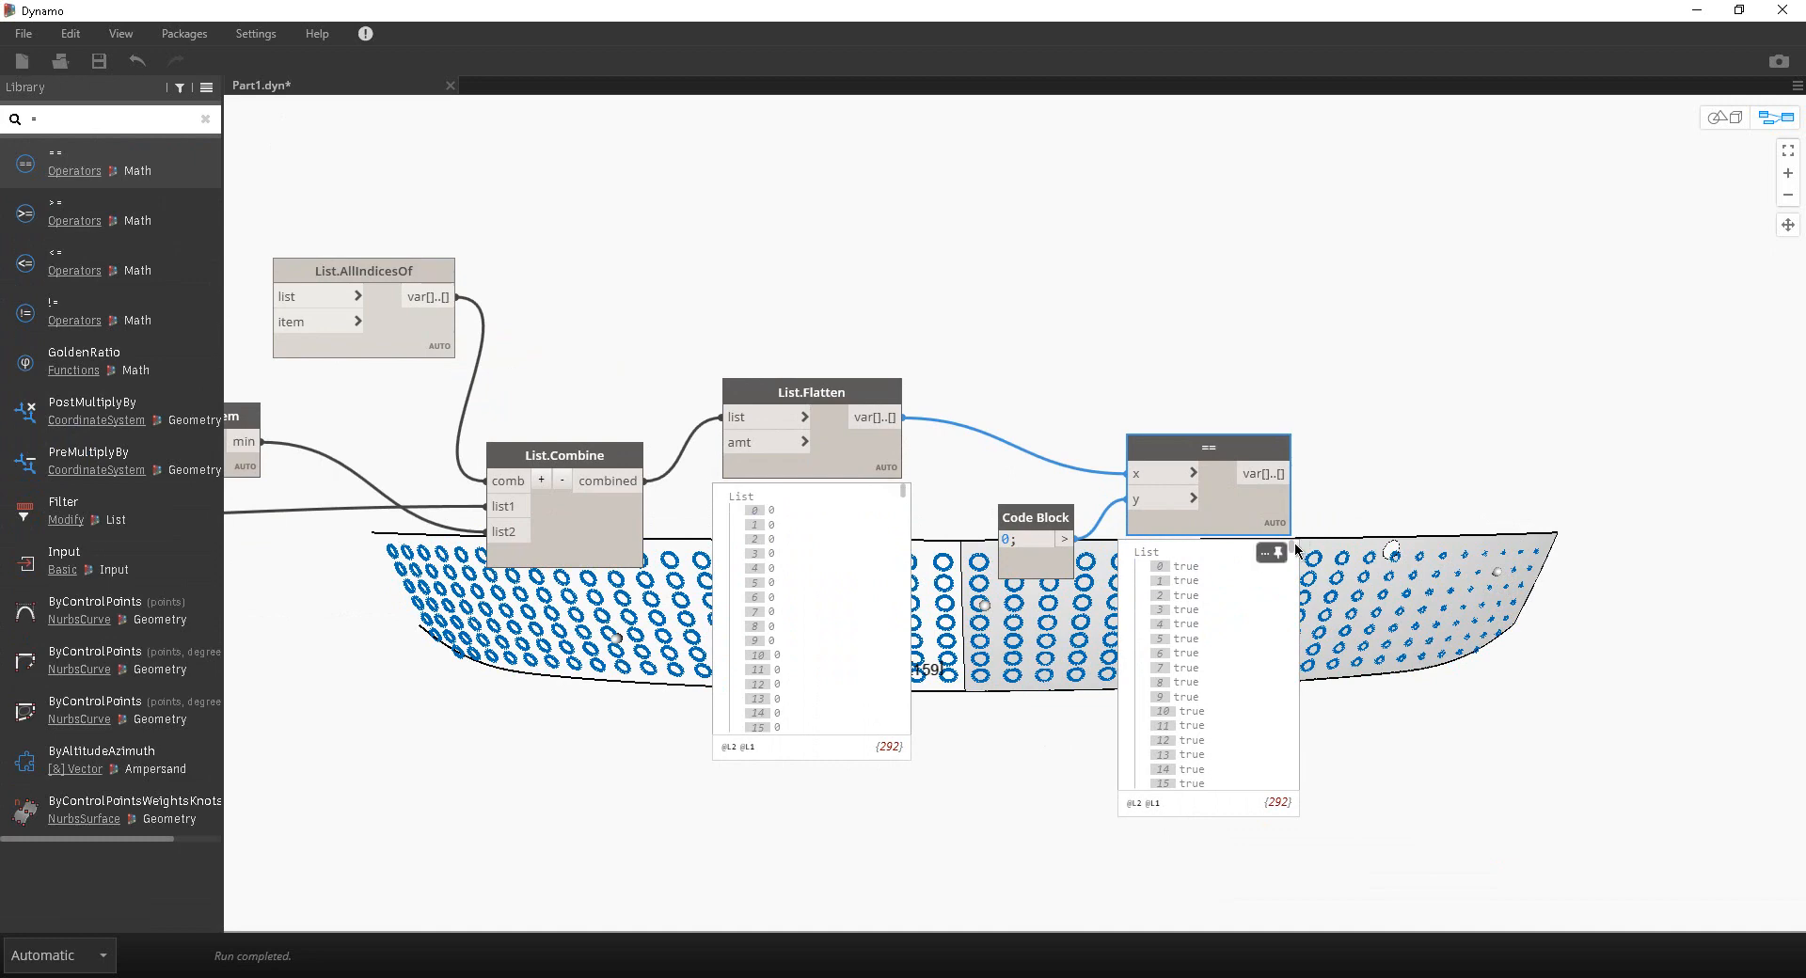
scroll(1293, 601, "down", 10)
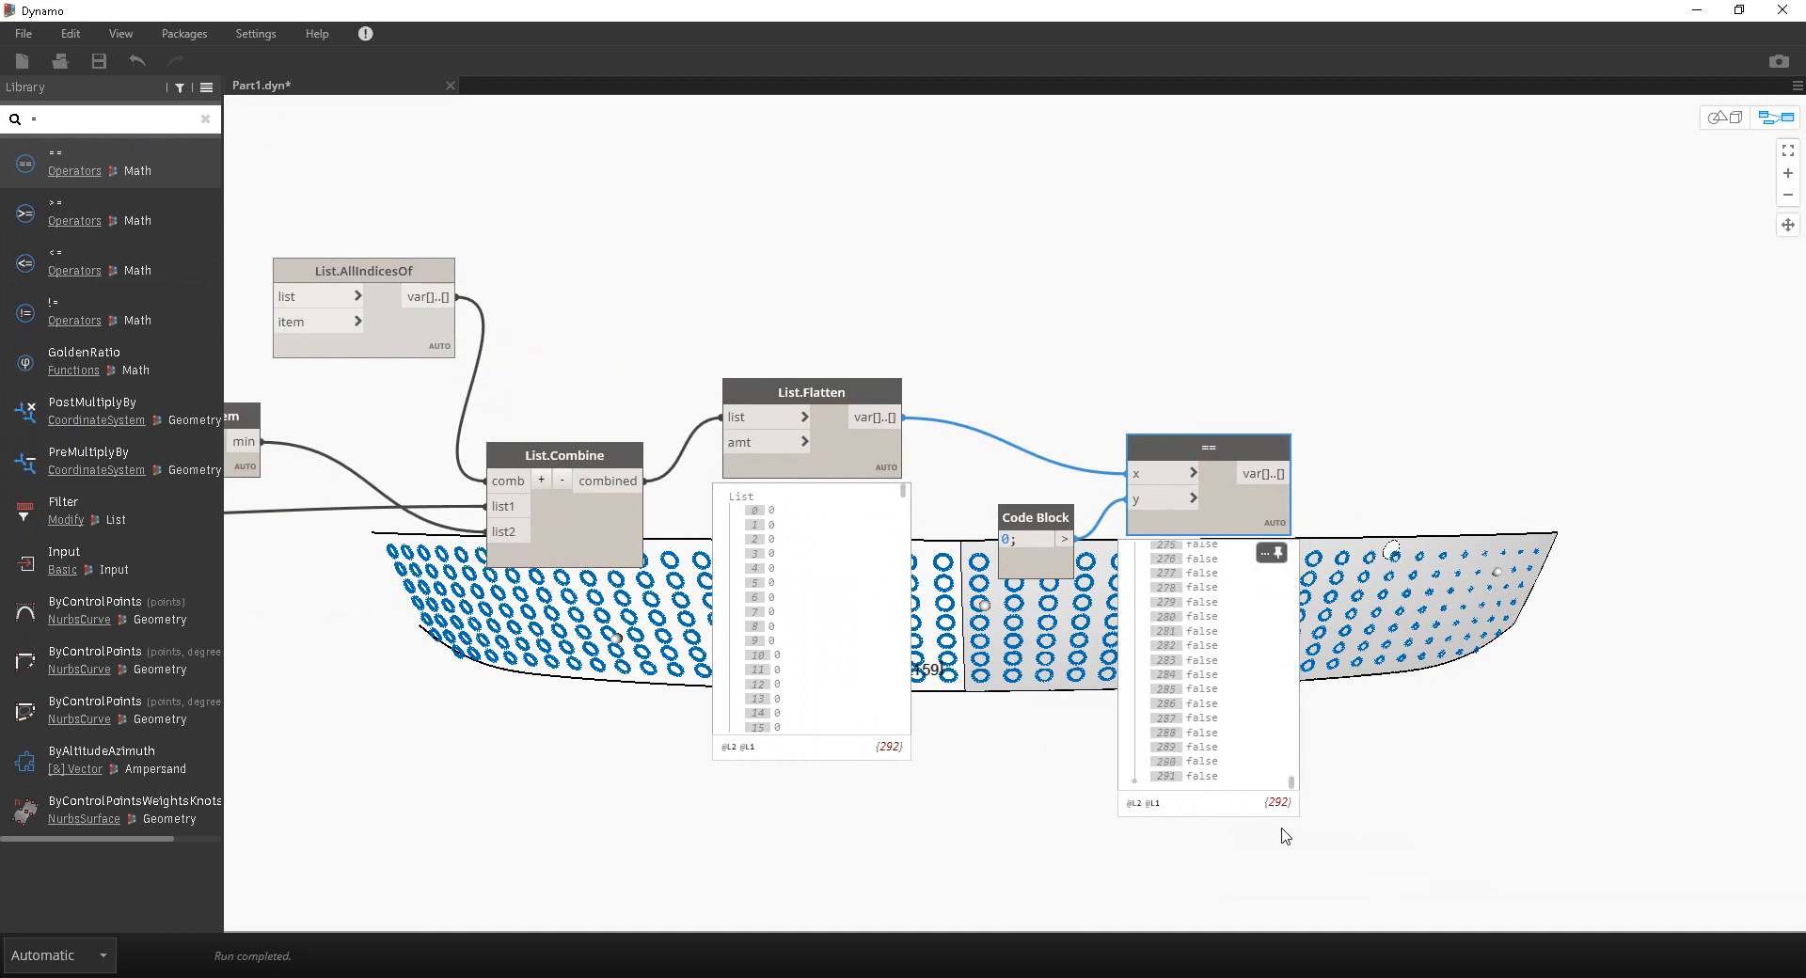
scroll(1290, 717, "down", 5)
scroll(1093, 606, "down", 5)
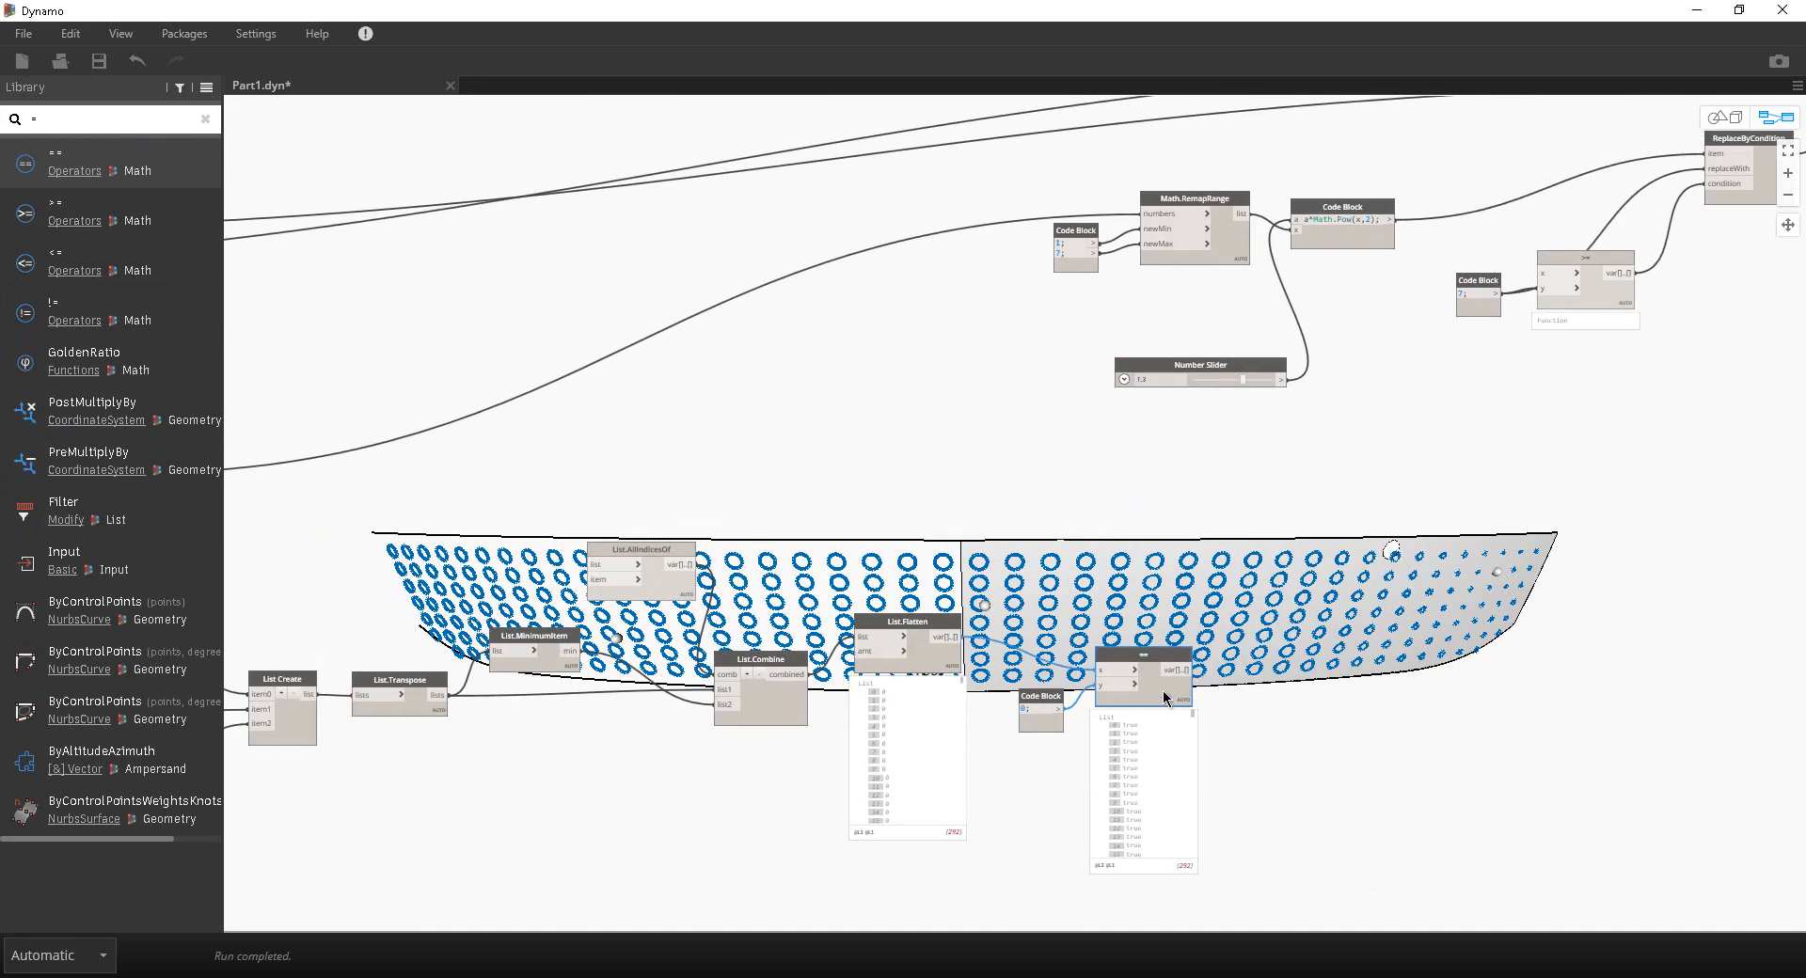
left_click_drag(1163, 692, 1163, 644)
Step: Move the node group from Math.RemapRange to the circle node farther along the graph to free space beyond the == node
middle_click_drag(999, 495, 1161, 517)
middle_click_drag(1661, 362, 970, 517)
left_click_drag(1569, 516, 616, 173)
left_click_drag(1614, 665, 710, 331)
left_click_drag(1055, 355, 1256, 318)
Step: Search the library for "mask", add a List.FilterByBoolMask node and place it above and beyond the == node
middle_click_drag(582, 585, 846, 419)
scroll(656, 551, "up", 1)
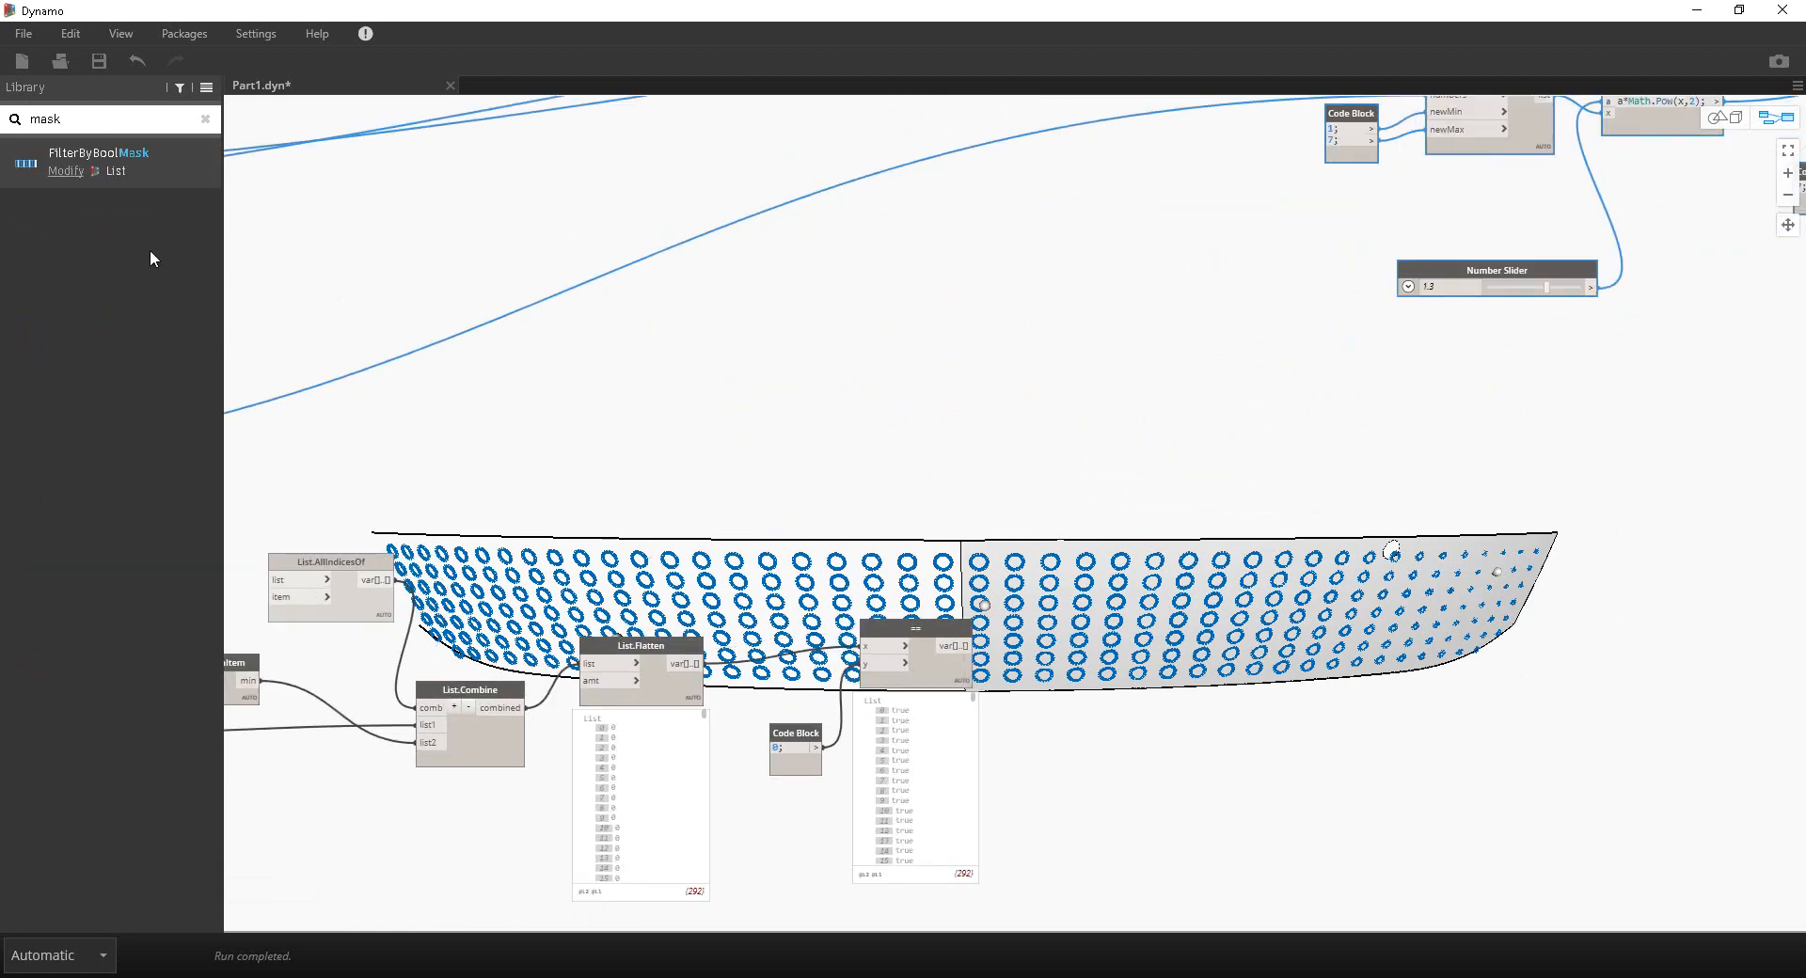
left_click(103, 157)
left_click_drag(1114, 578, 1119, 489)
middle_click_drag(659, 562, 833, 607)
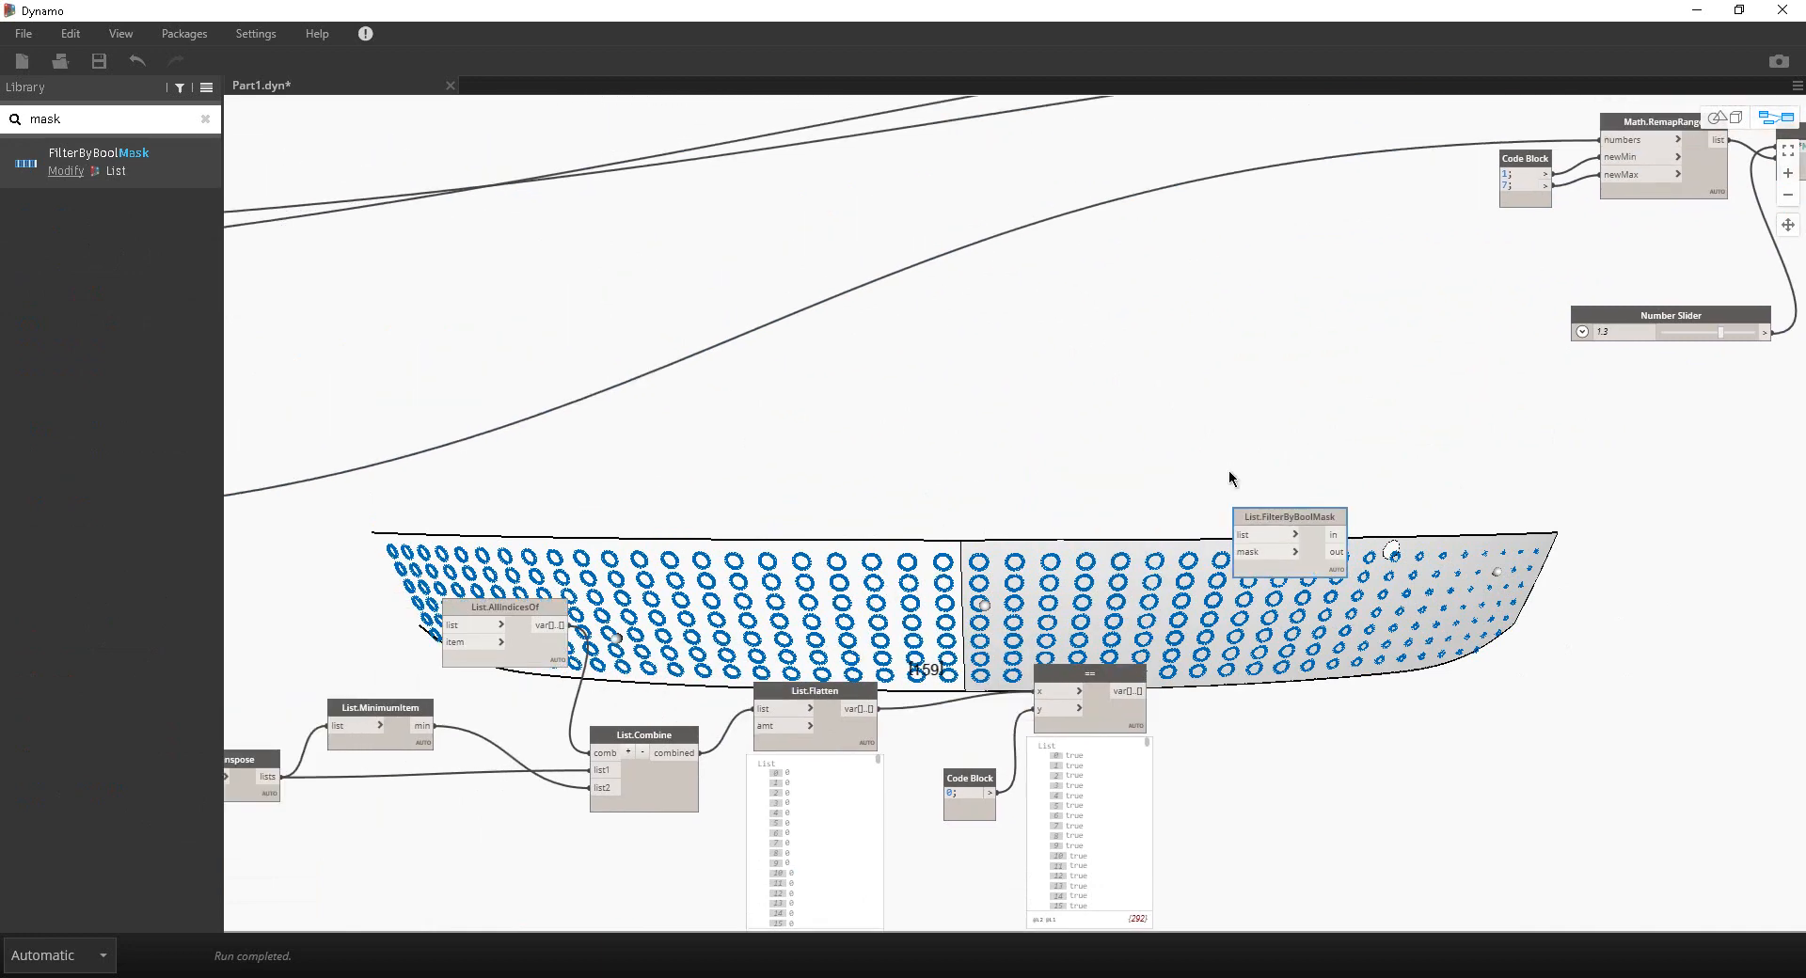
Step: Review the node chain from the Geometry.DistanceTo nodes through List Create and List.Combine to the == comparison
middle_click_drag(936, 539, 946, 563)
scroll(948, 562, "down", 1)
middle_click_drag(941, 503, 1077, 518)
middle_click_drag(902, 429, 806, 355)
middle_click_drag(1262, 693, 1299, 680)
scroll(1299, 680, "up", 1)
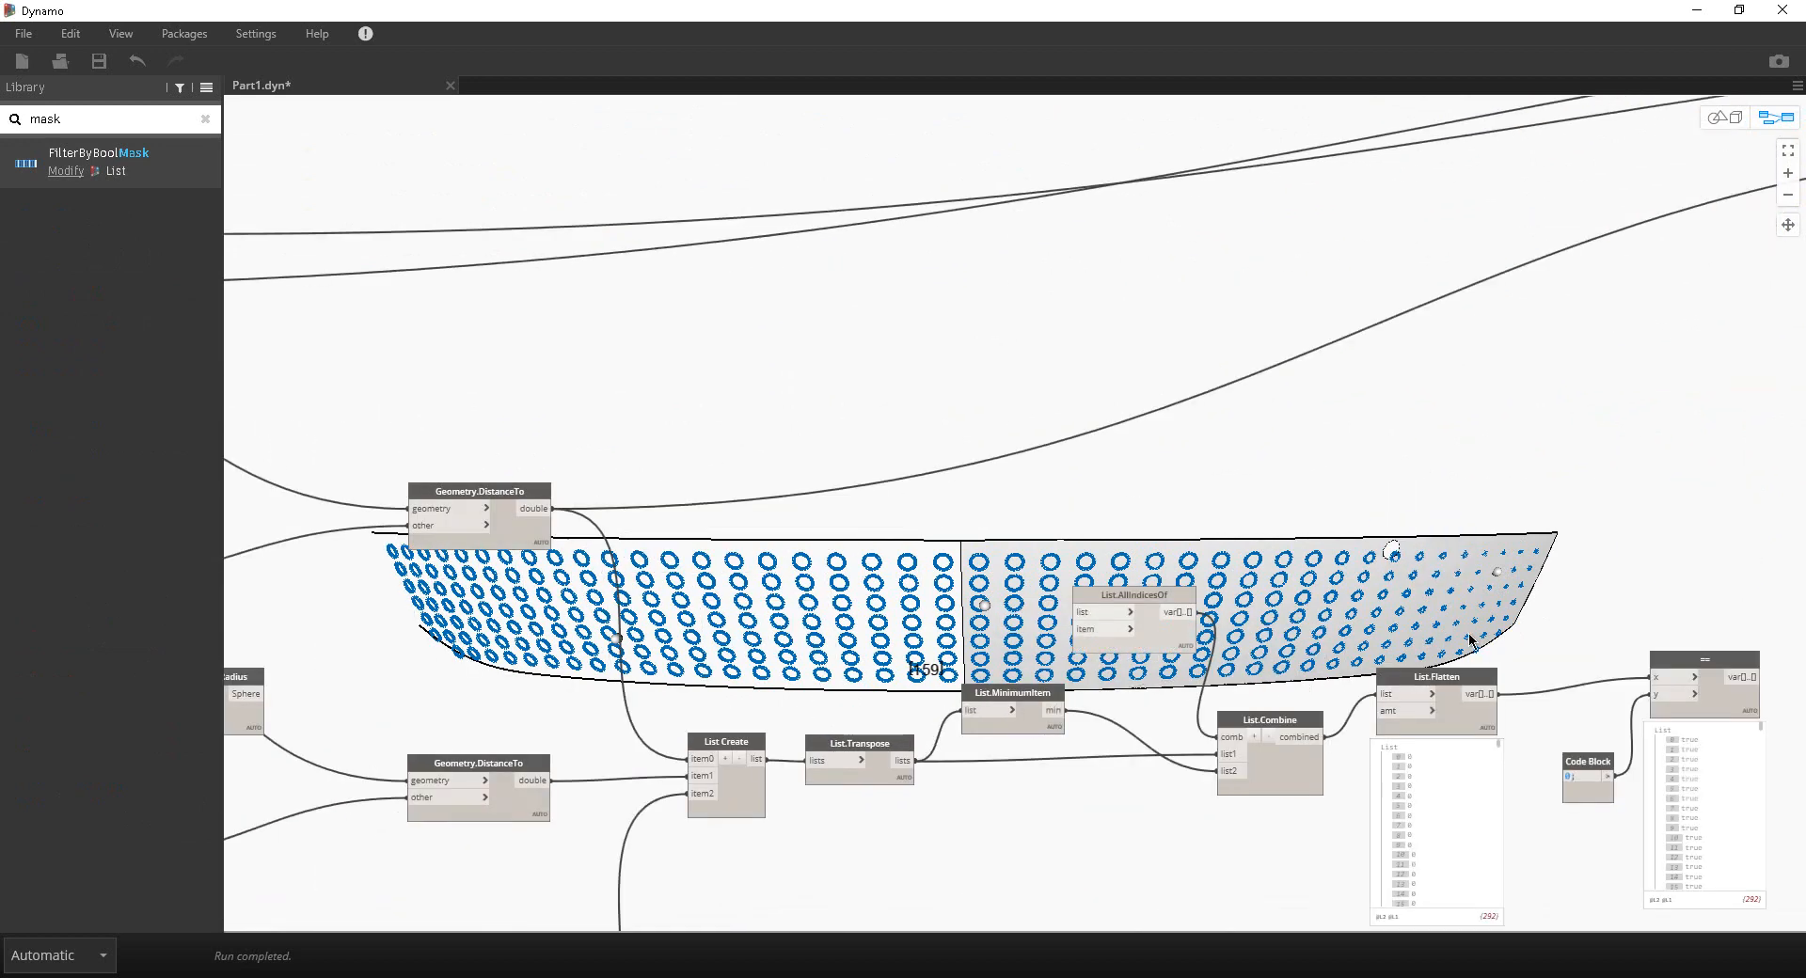
middle_click_drag(1474, 602, 1036, 527)
scroll(1036, 528, "up", 2)
middle_click_drag(658, 536, 1052, 543)
middle_click_drag(1467, 601, 1004, 450)
Step: Connect the == node's output to the mask input of List.FilterByBoolMask
middle_click_drag(860, 411, 952, 411)
scroll(952, 411, "up", 2)
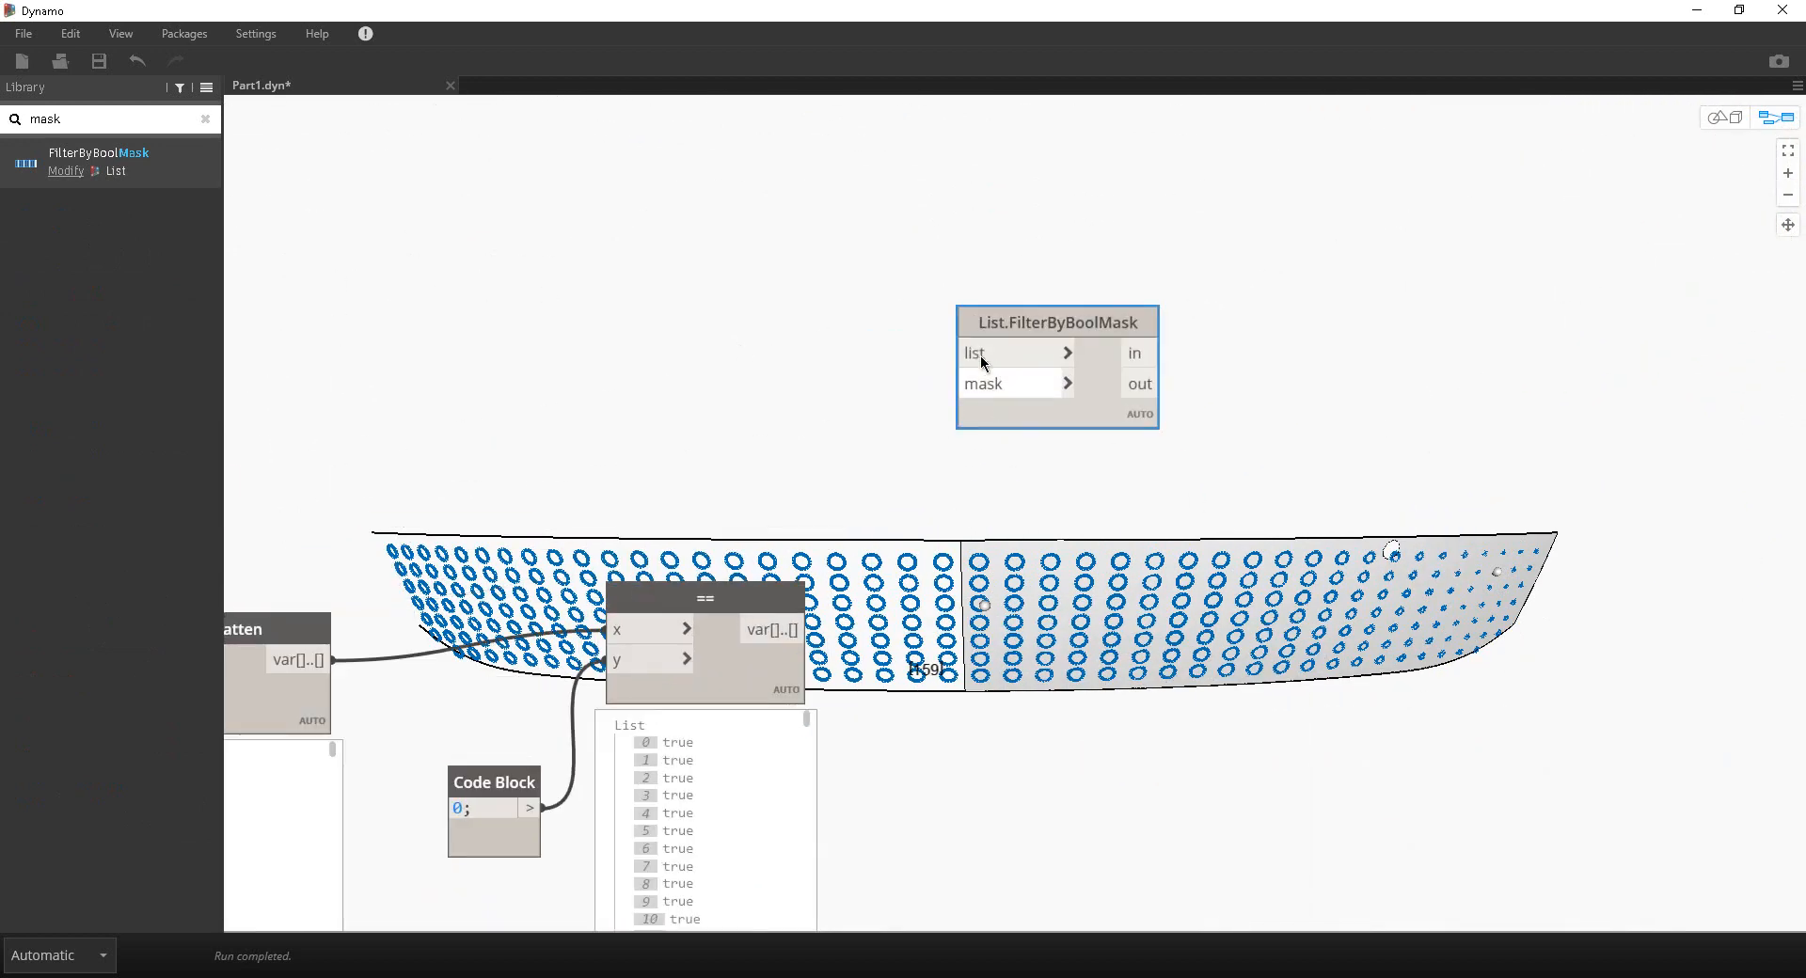
middle_click_drag(771, 424, 943, 405)
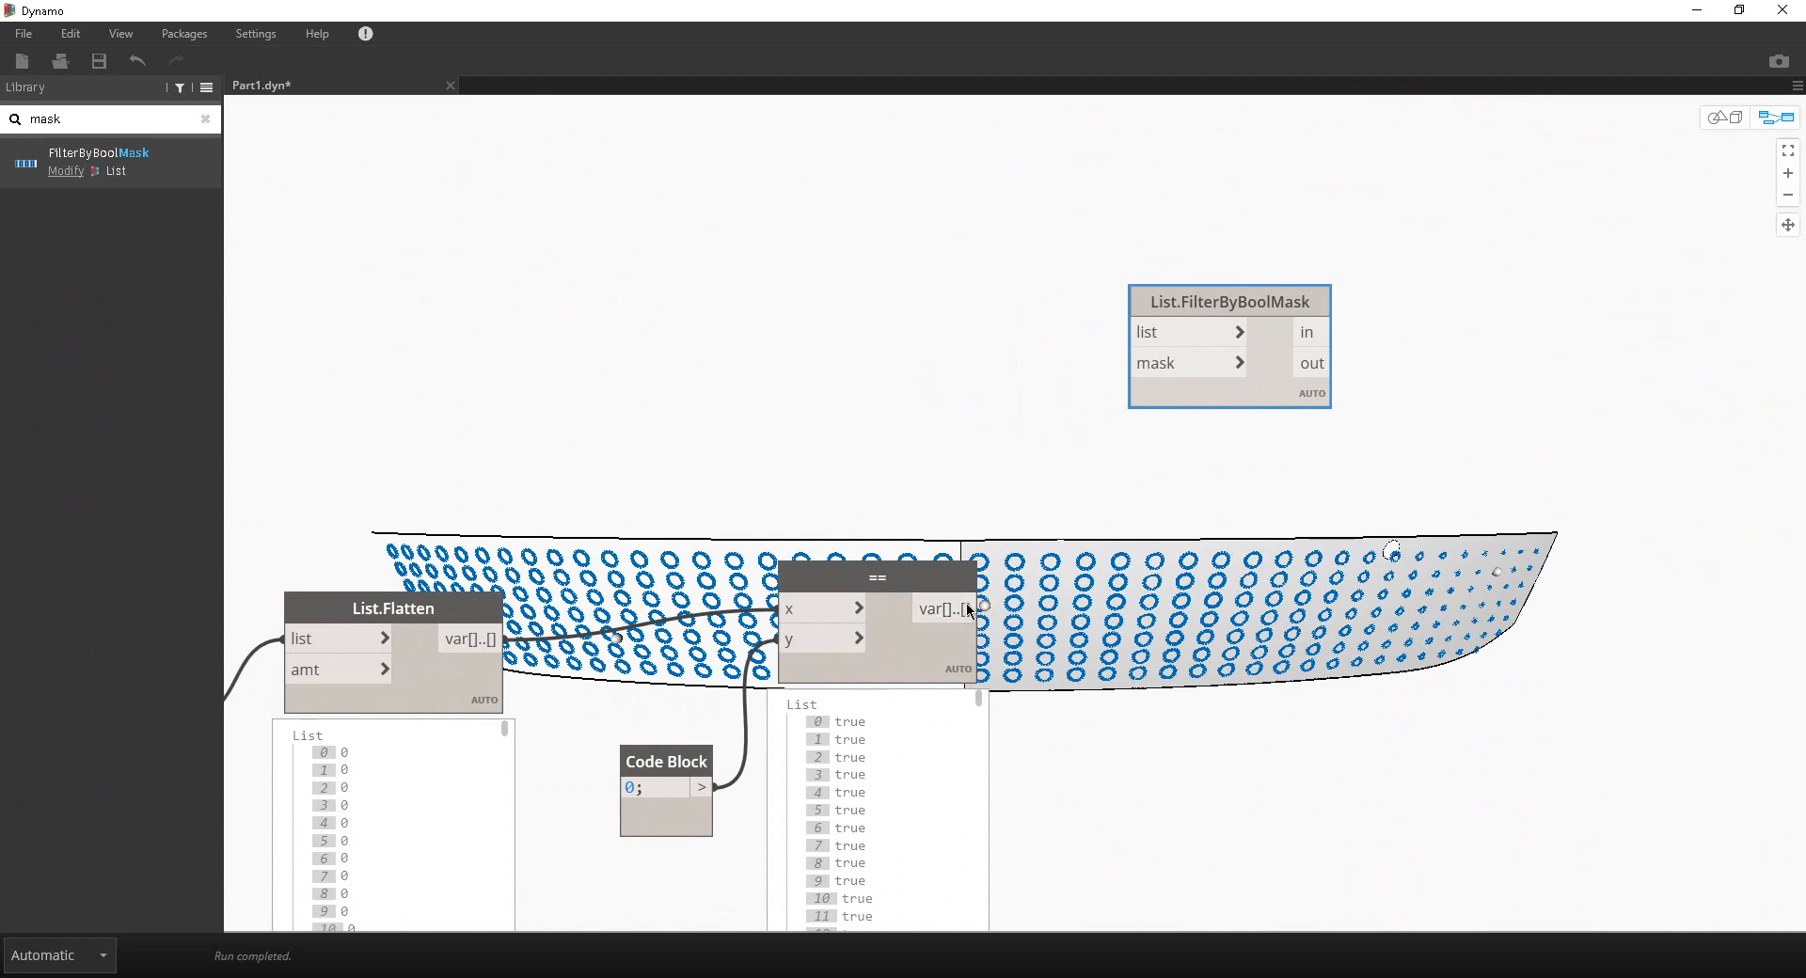
left_click_drag(983, 609, 1129, 363)
Step: Move Math.RemapRange together with its newMin and newMax code block back above the List.FilterByBoolMask and == nodes
scroll(919, 442, "down", 3)
middle_click_drag(628, 362, 806, 464)
middle_click_drag(574, 466, 866, 461)
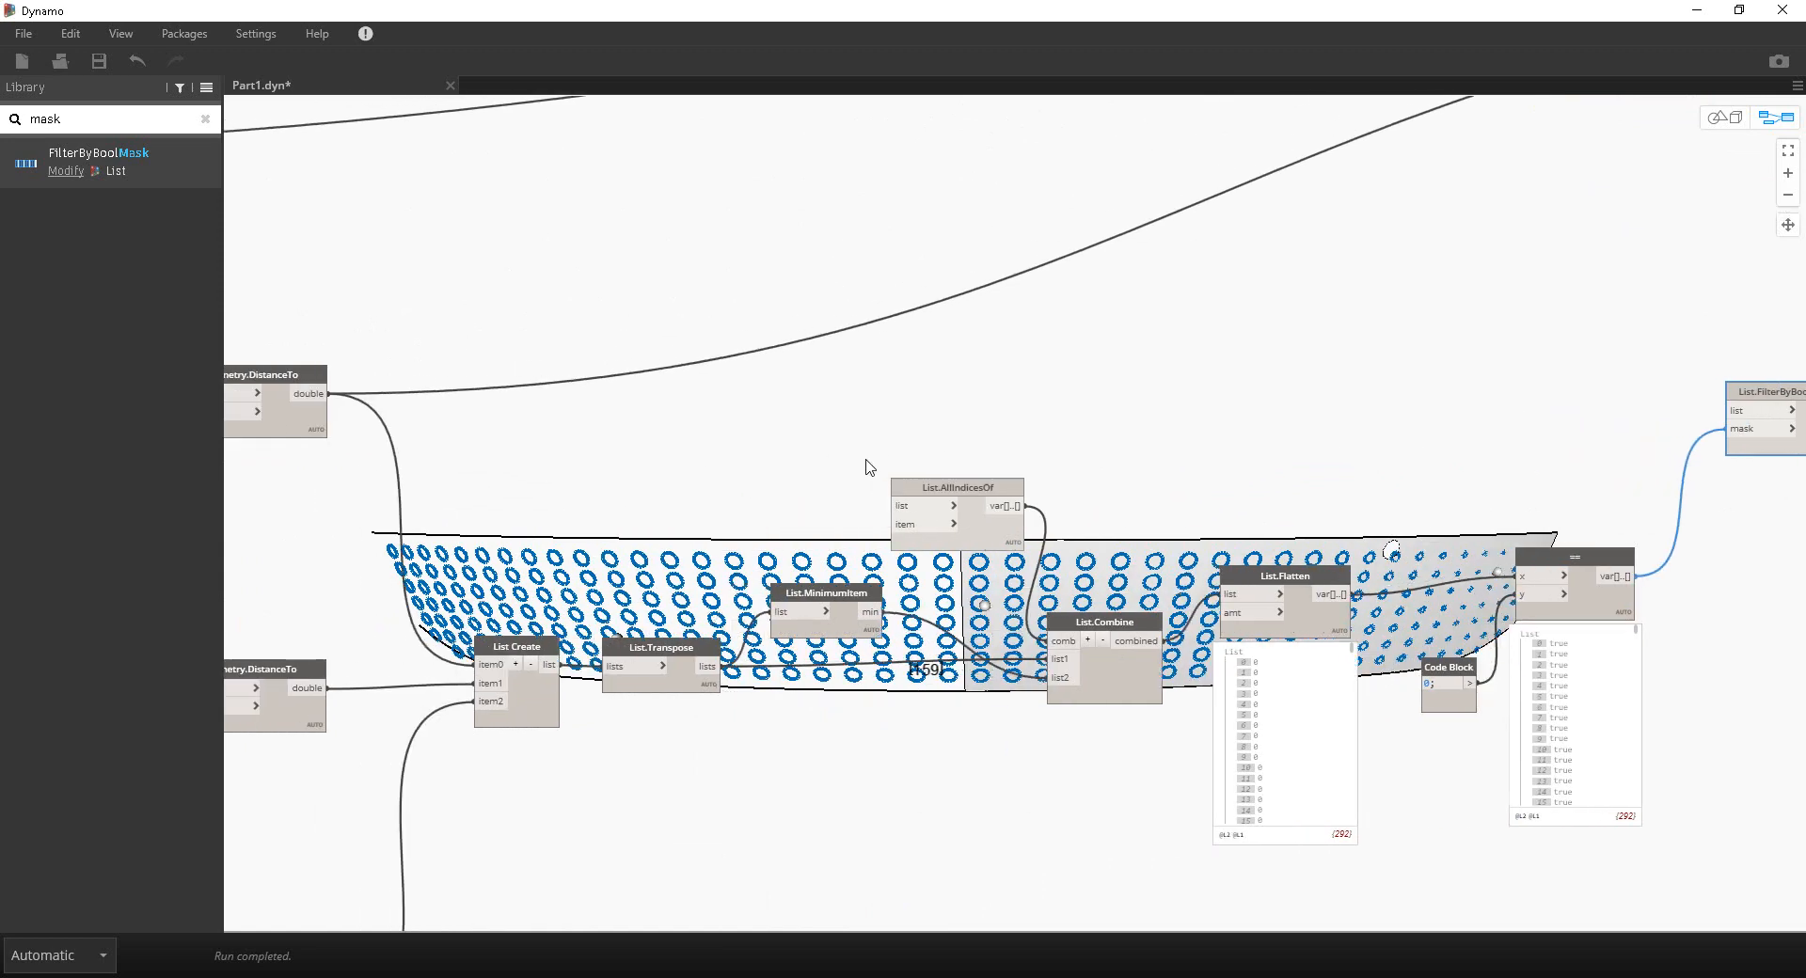
middle_click_drag(1288, 268, 1044, 411)
scroll(1045, 411, "down", 3)
middle_click_drag(1321, 340, 1177, 405)
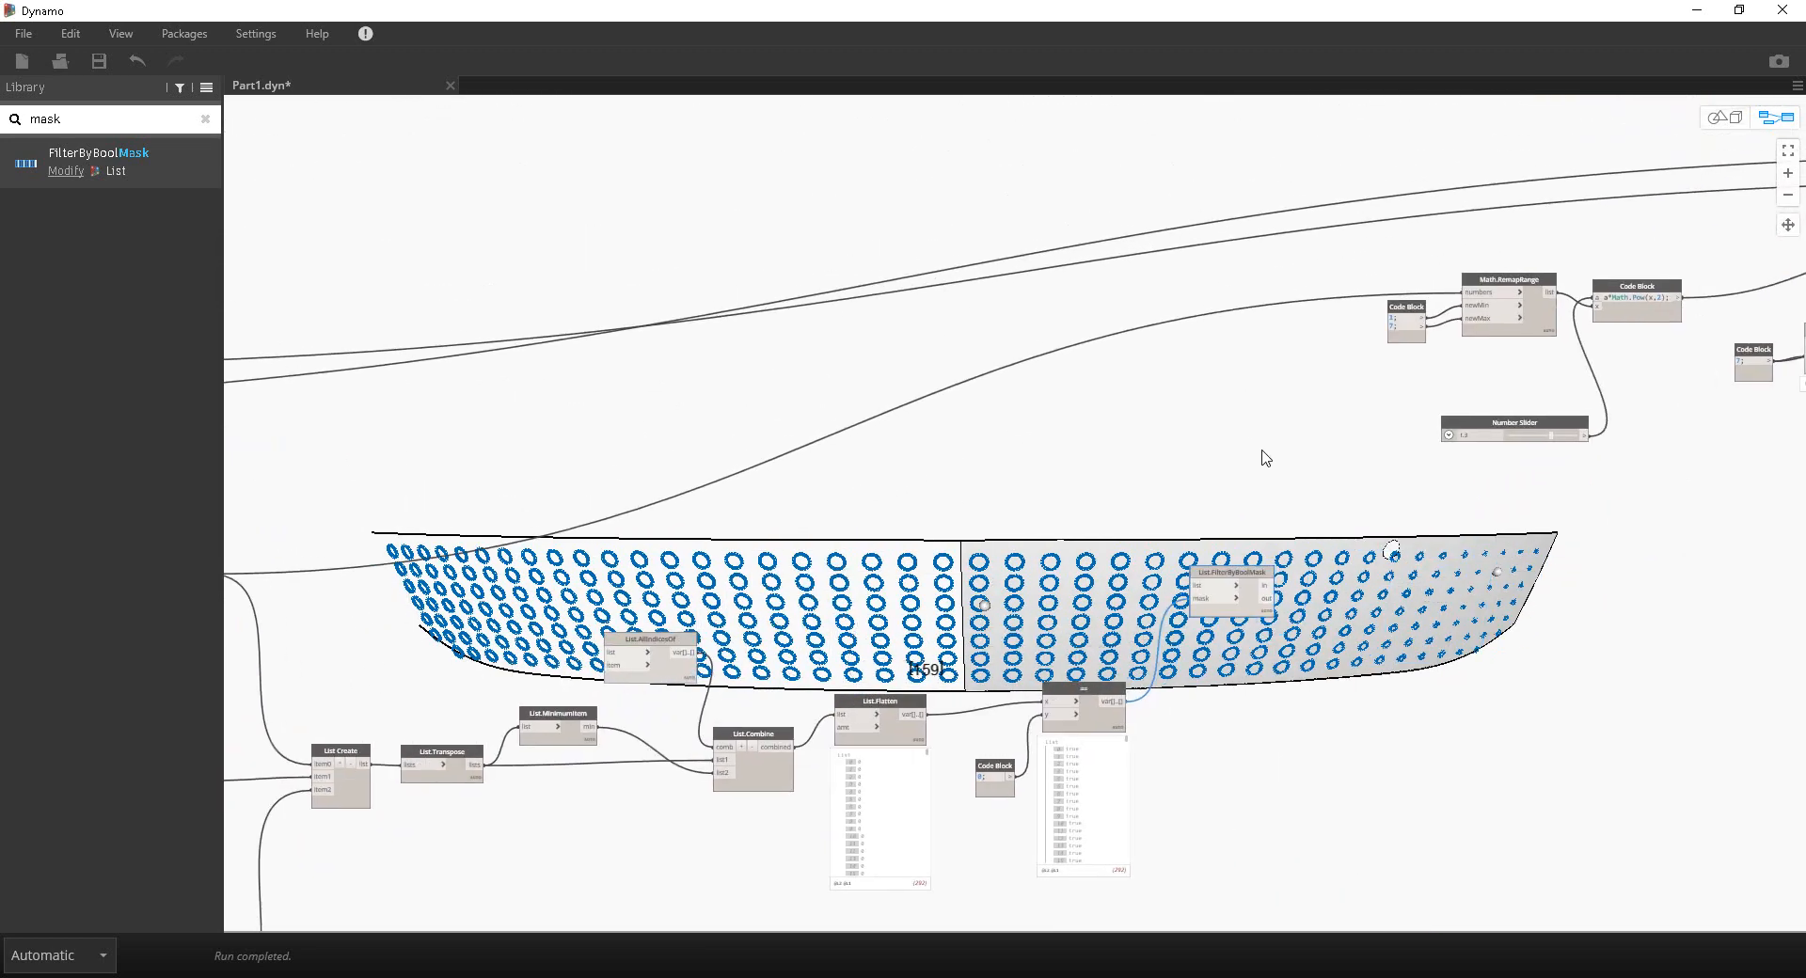
middle_click_drag(905, 398, 1115, 393)
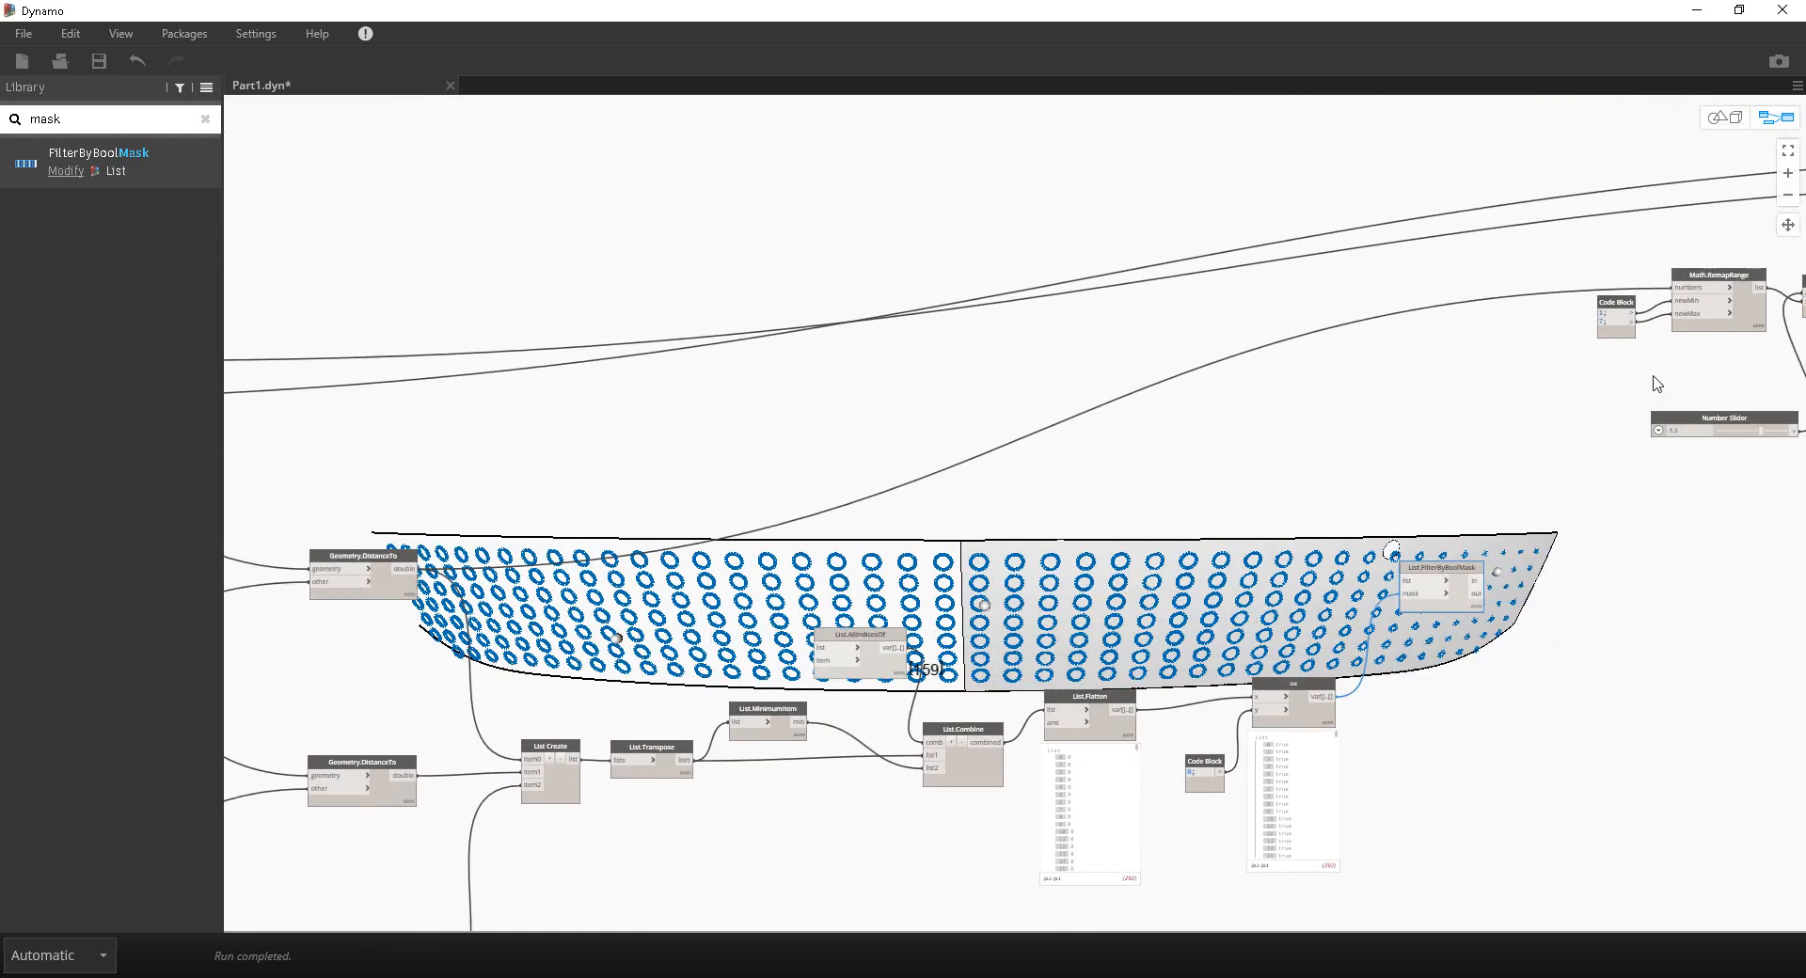
left_click_drag(1739, 364, 1593, 278)
left_click_drag(1748, 315, 1657, 345)
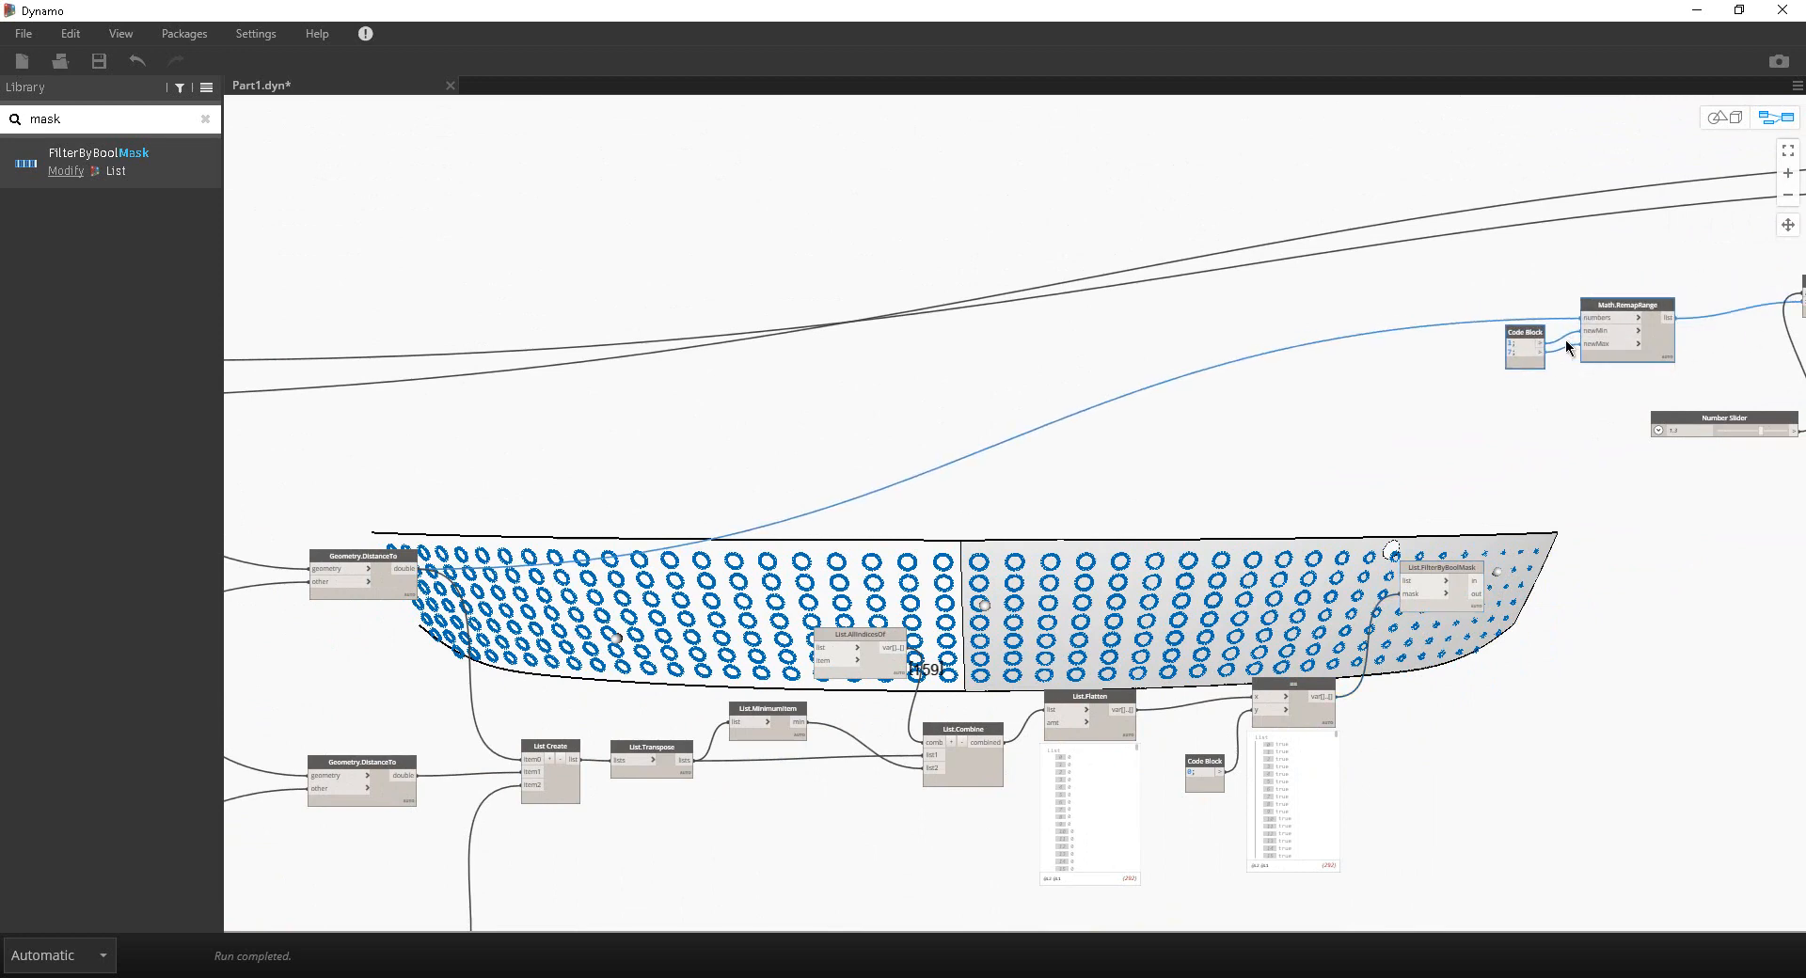
scroll(1618, 357, "up", 3)
left_click_drag(1683, 318, 1628, 333)
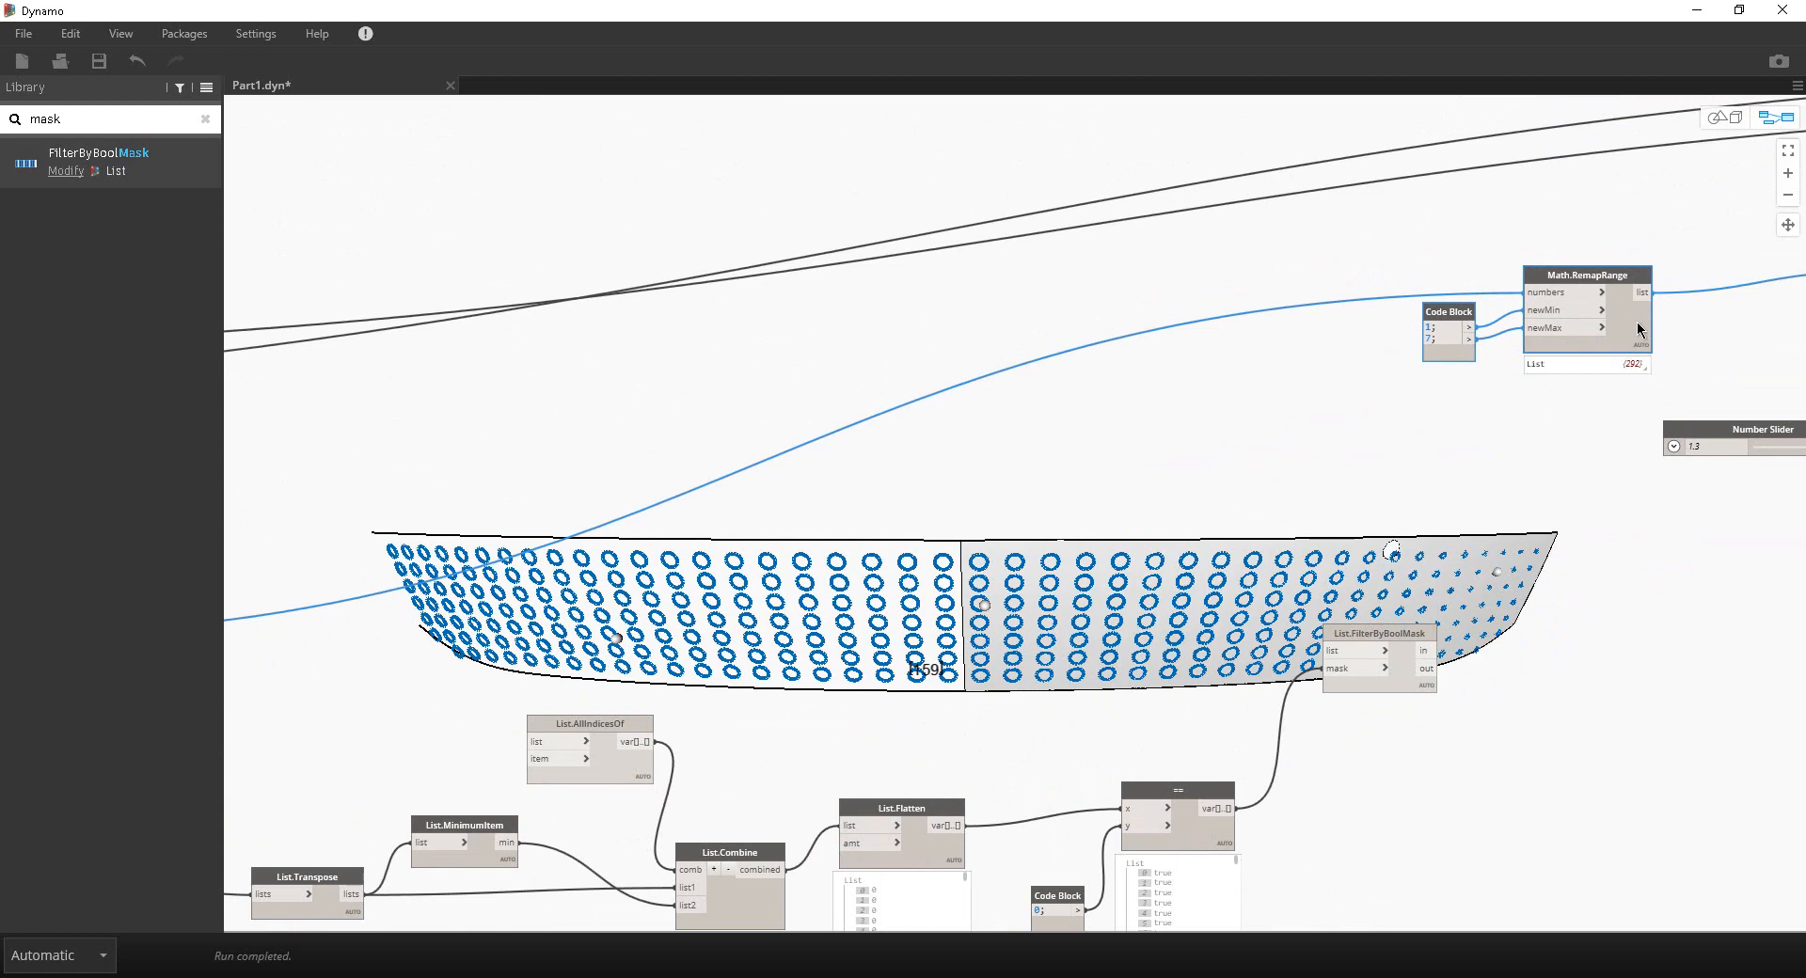
mouse_move(1637, 368)
left_click_drag(1475, 301, 1142, 362)
Step: Compare the Math.RemapRange preview with its source and move the first Geometry.DistanceTo node slightly upward
middle_click_drag(1141, 362, 1489, 207)
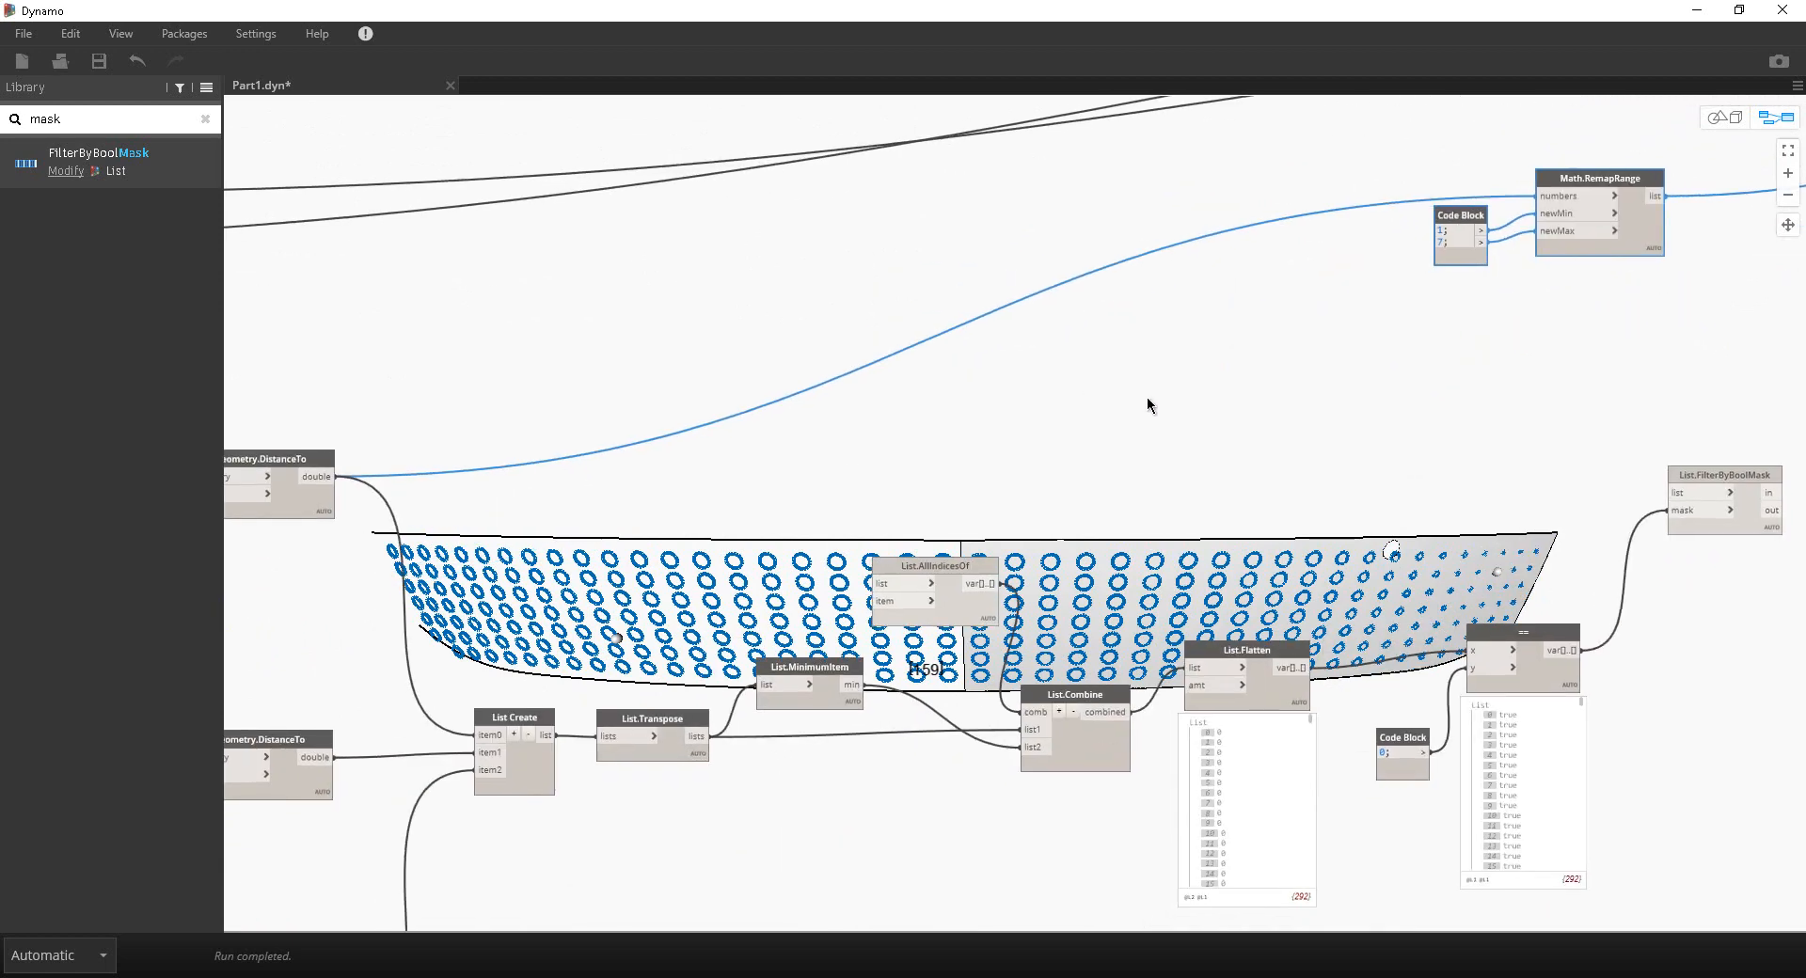
mouse_move(630, 456)
middle_mouse_down()
mouse_move(781, 471)
mouse_move(855, 454)
middle_mouse_up()
middle_click_drag(773, 499, 765, 415)
scroll(635, 575, "up", 3)
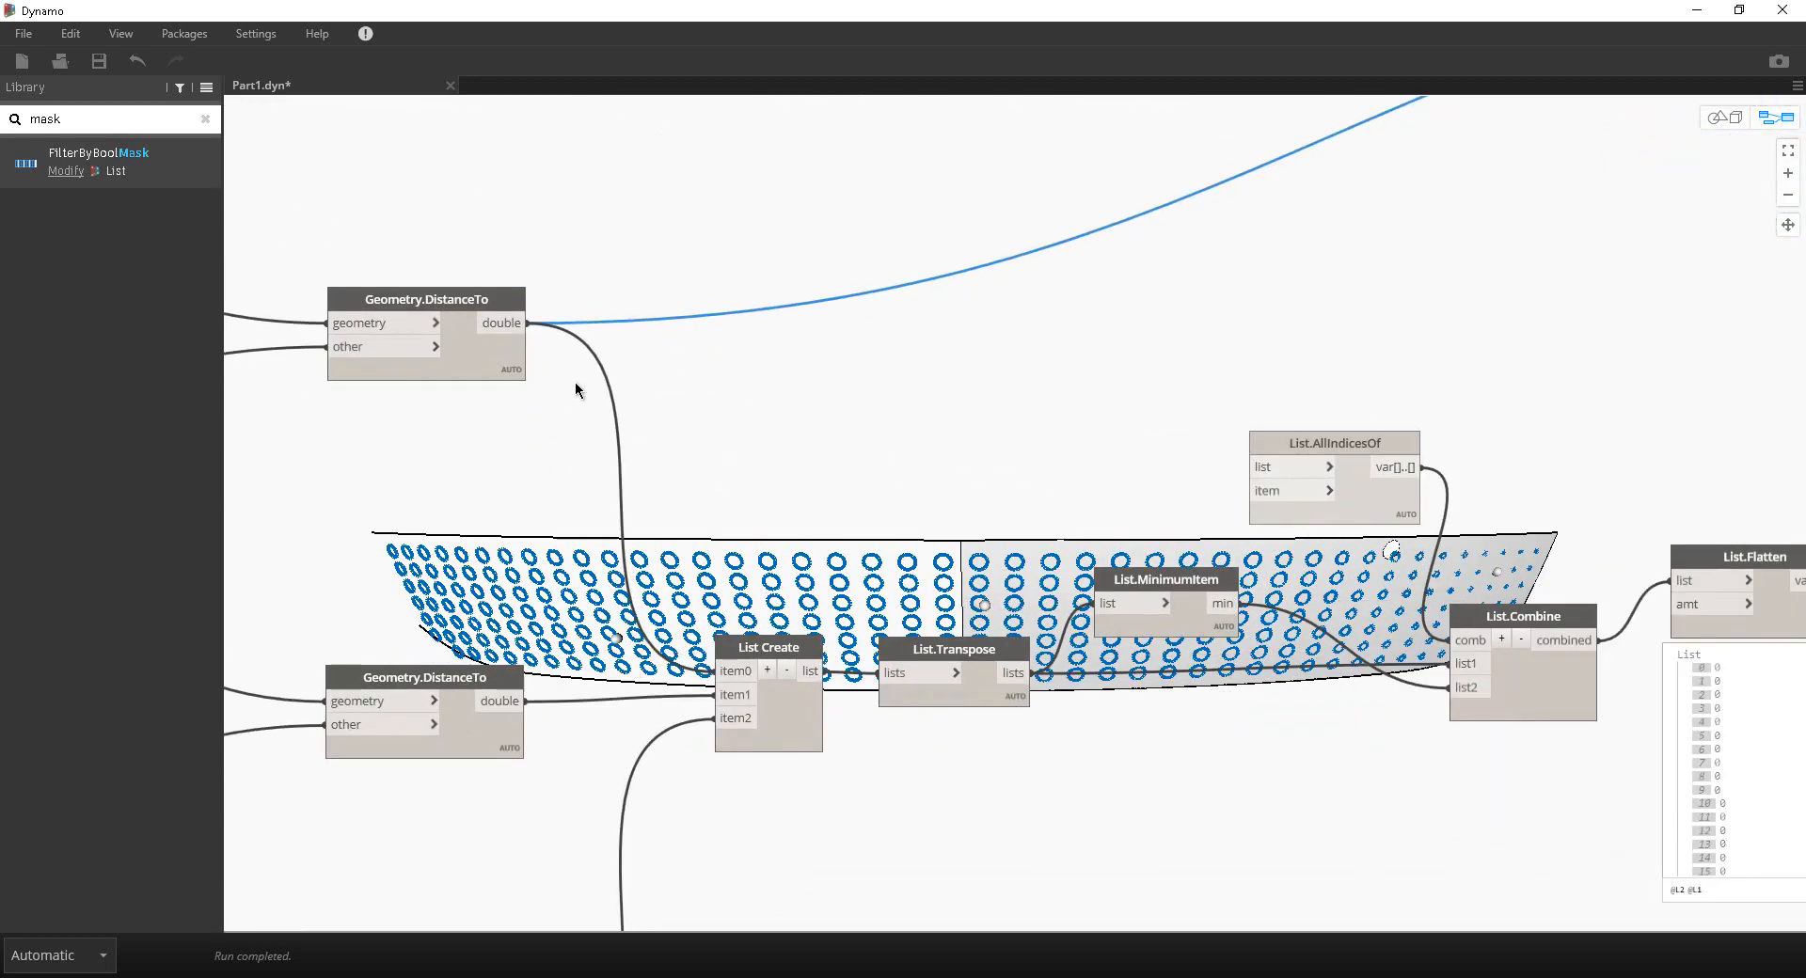
scroll(892, 567, "down", 5)
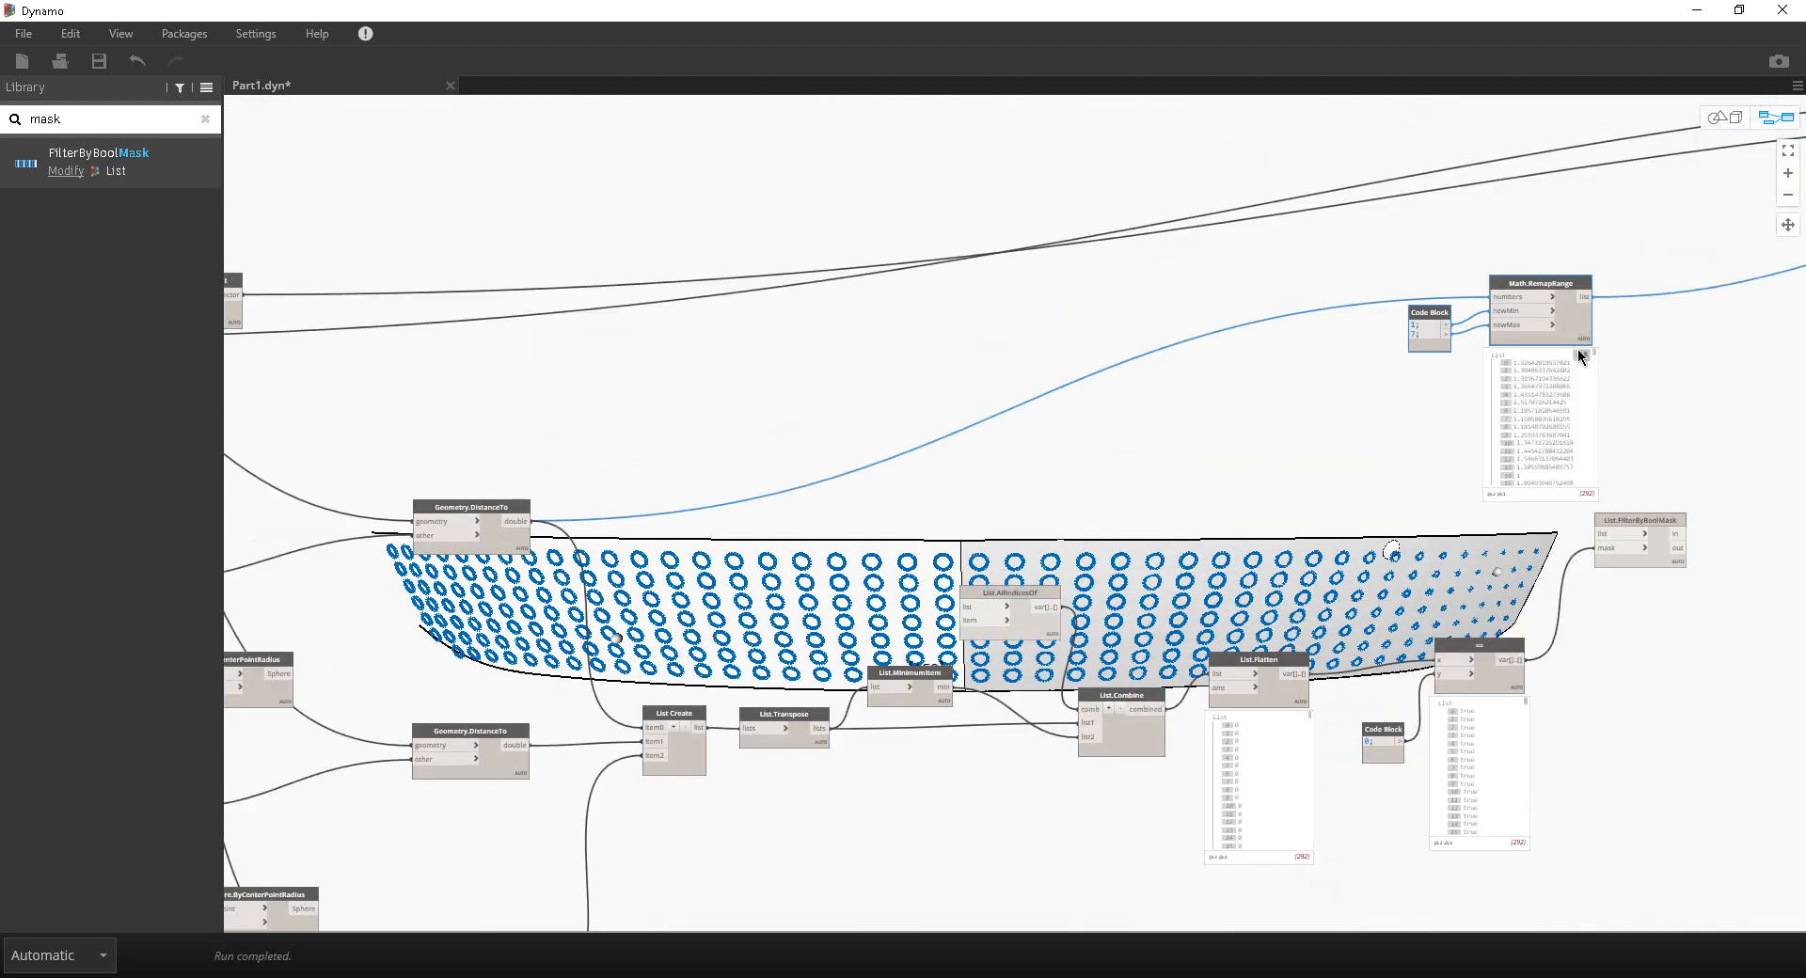
scroll(766, 390, "up", 3)
left_click_drag(579, 457, 597, 384)
middle_click_drag(581, 428, 960, 470)
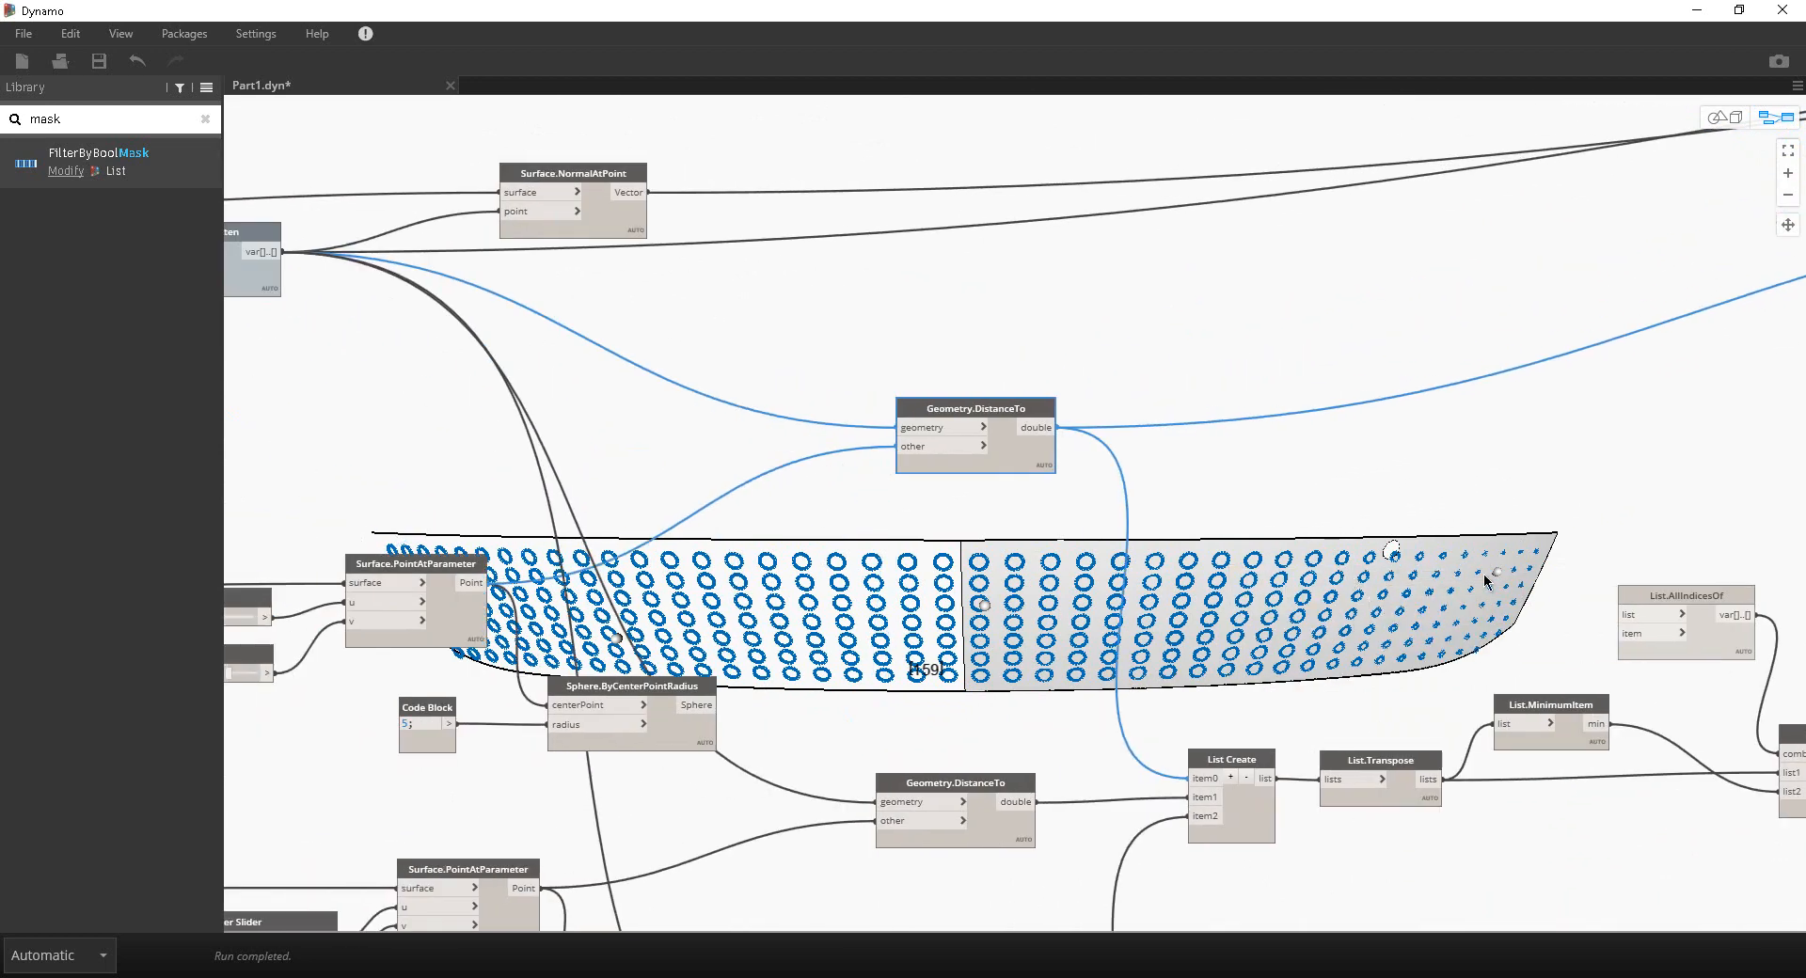
Step: Nudge List.MinimumItem slightly upward and inspect the distance list of the first Geometry.DistanceTo node
middle_click_drag(1190, 494, 826, 393)
middle_click_drag(961, 438, 824, 342)
scroll(1016, 512, "up", 1)
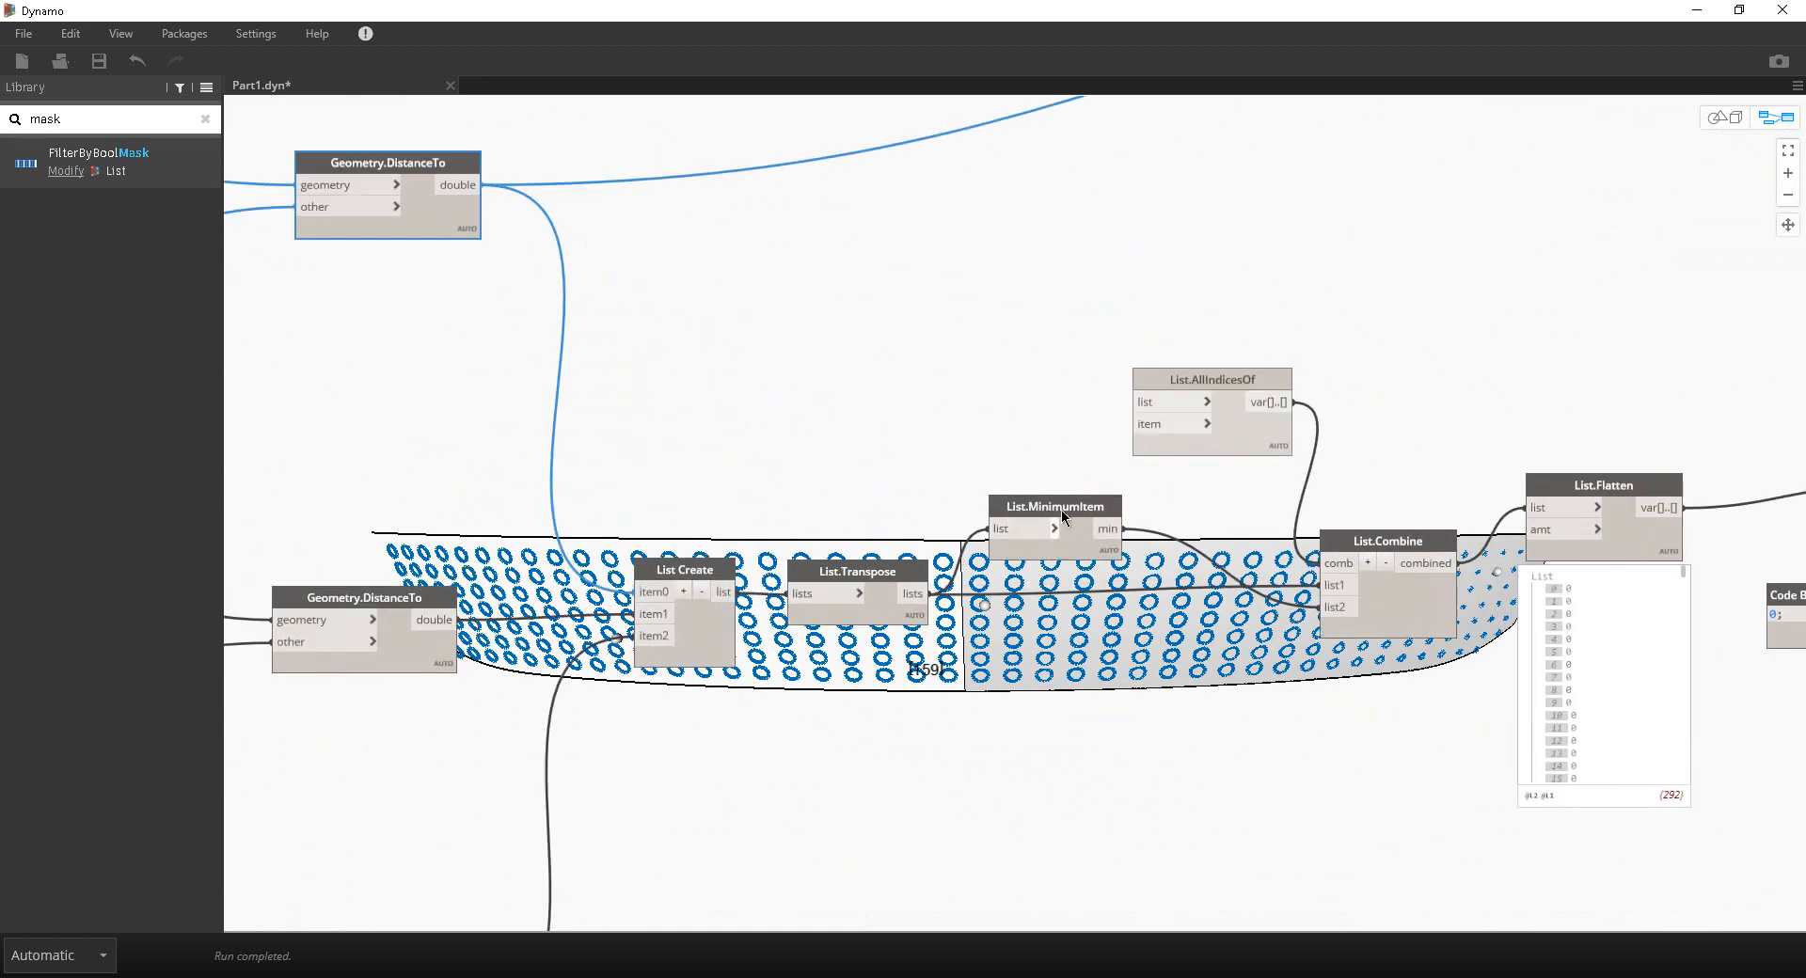
left_click_drag(1063, 516, 1064, 502)
mouse_move(389, 269)
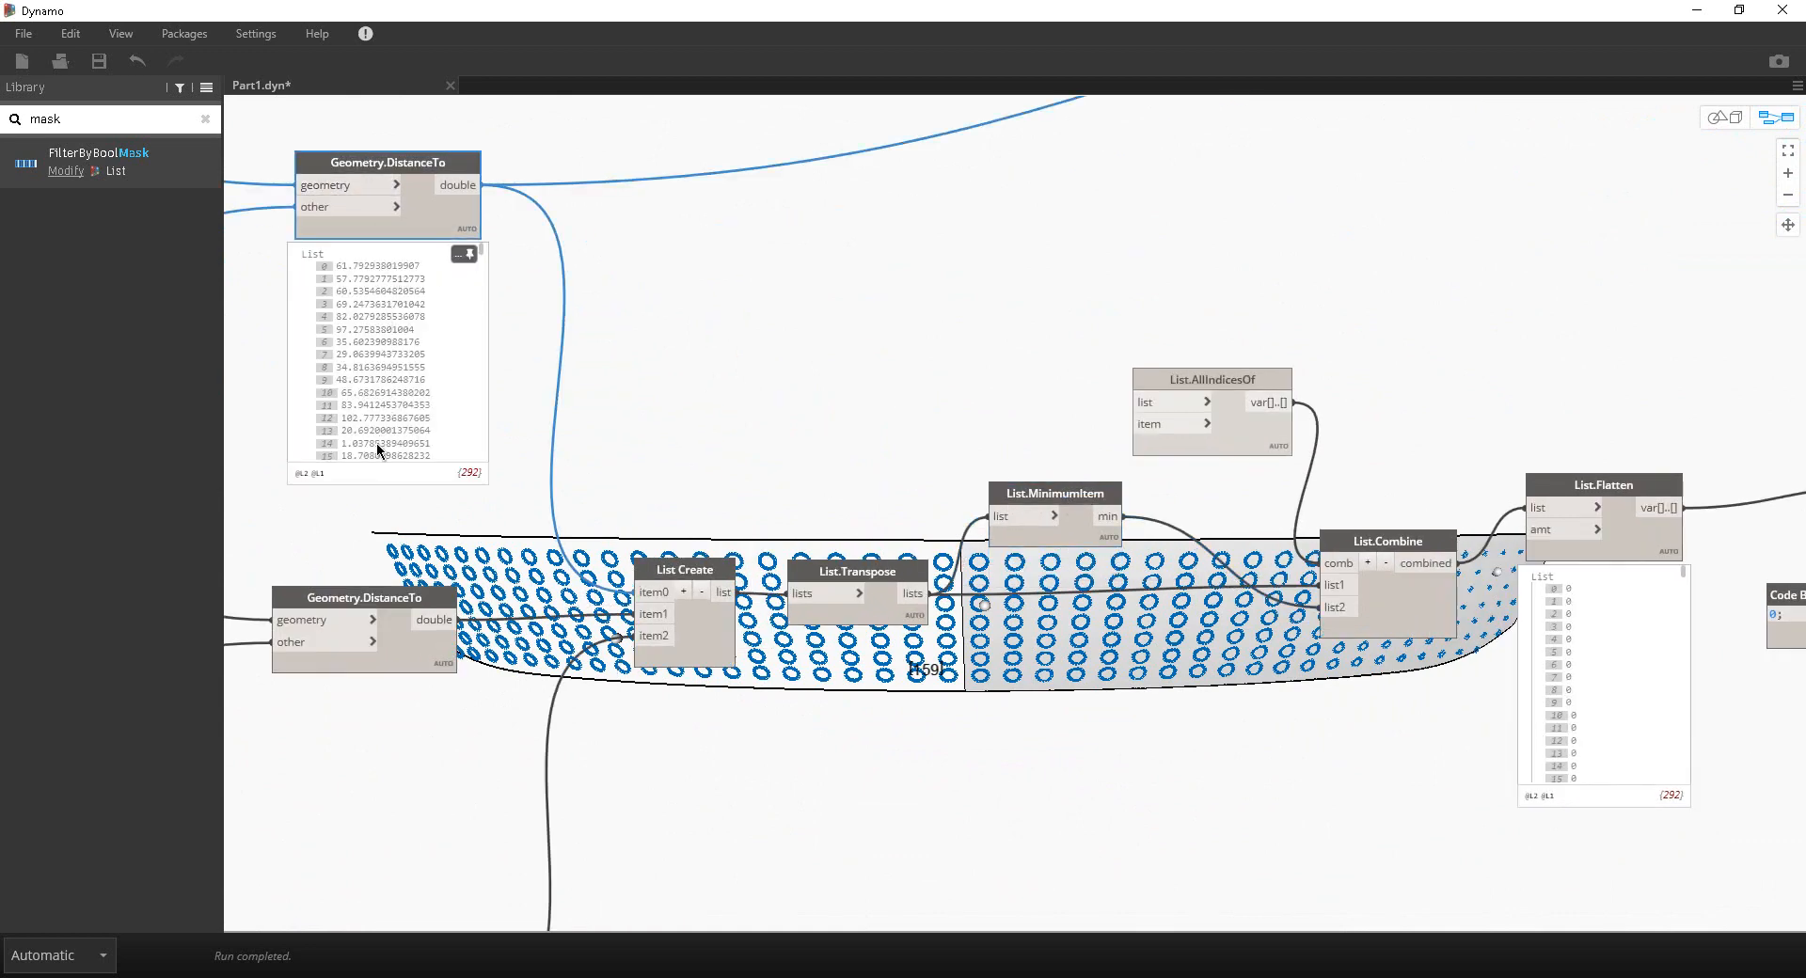
Step: Disconnect the wires from the centerPoint and normal inputs of Circle.ByCenterPointRadiusNormal
middle_click_drag(1160, 557, 1183, 442)
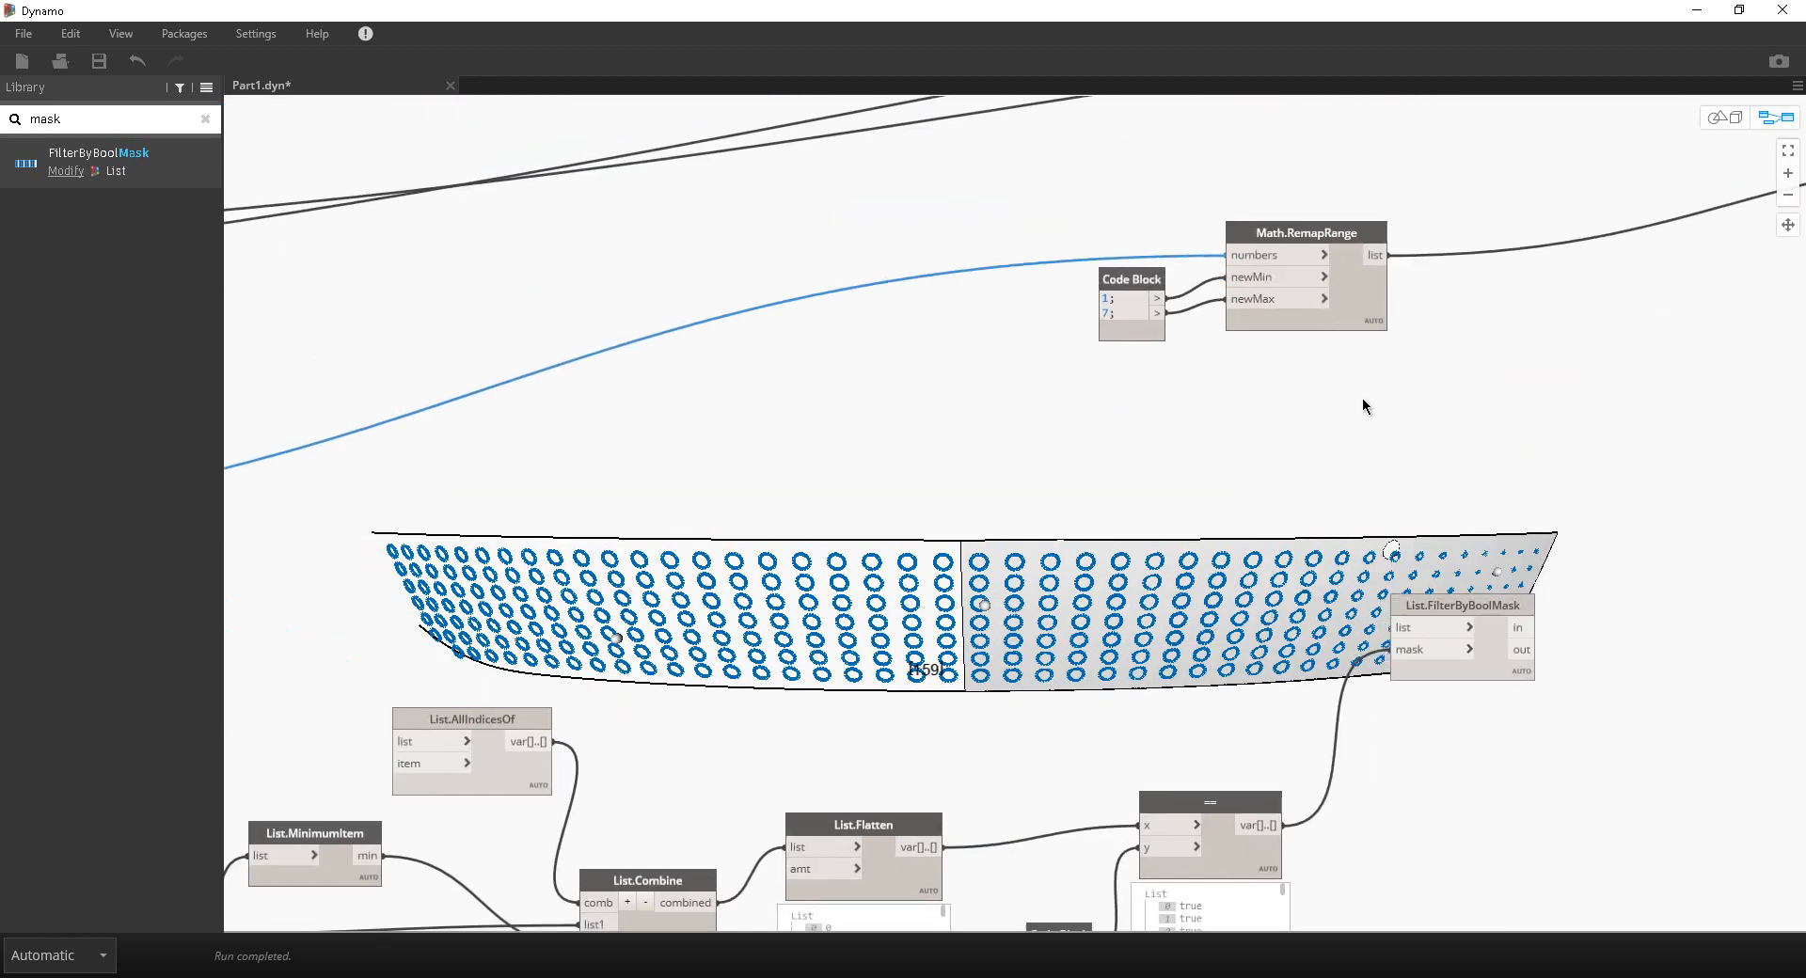
left_click_drag(1398, 391, 1007, 178)
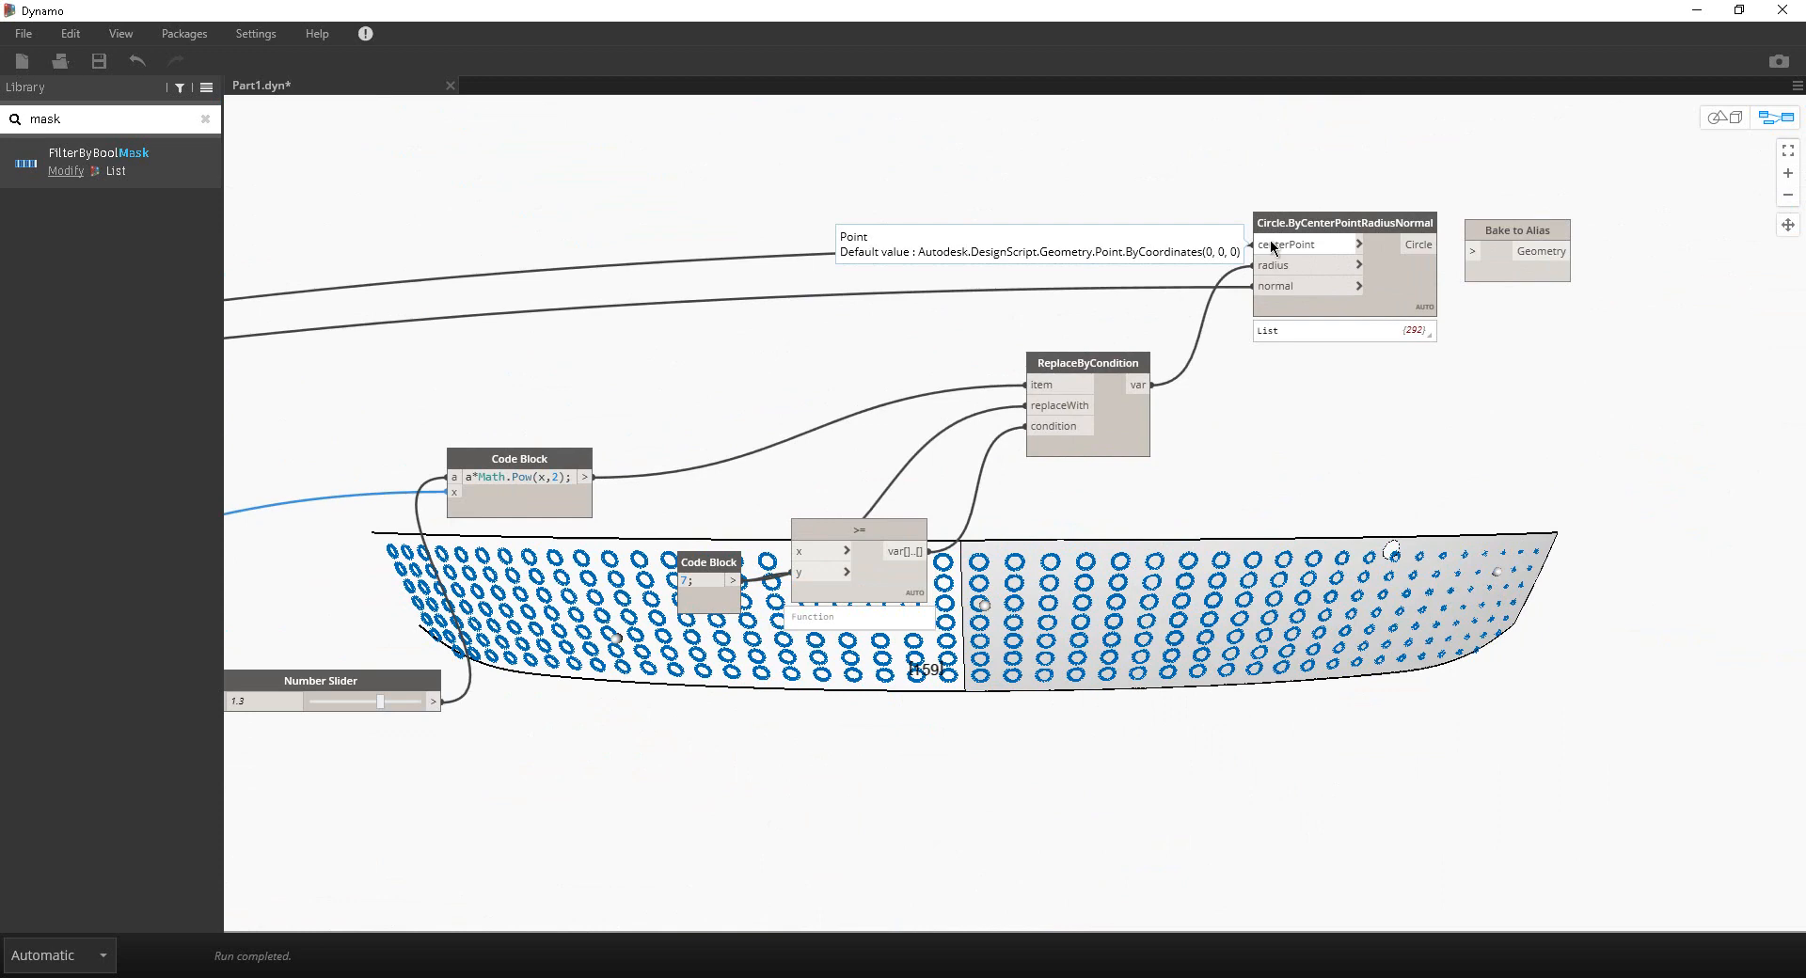
left_click_drag(1272, 247, 858, 250)
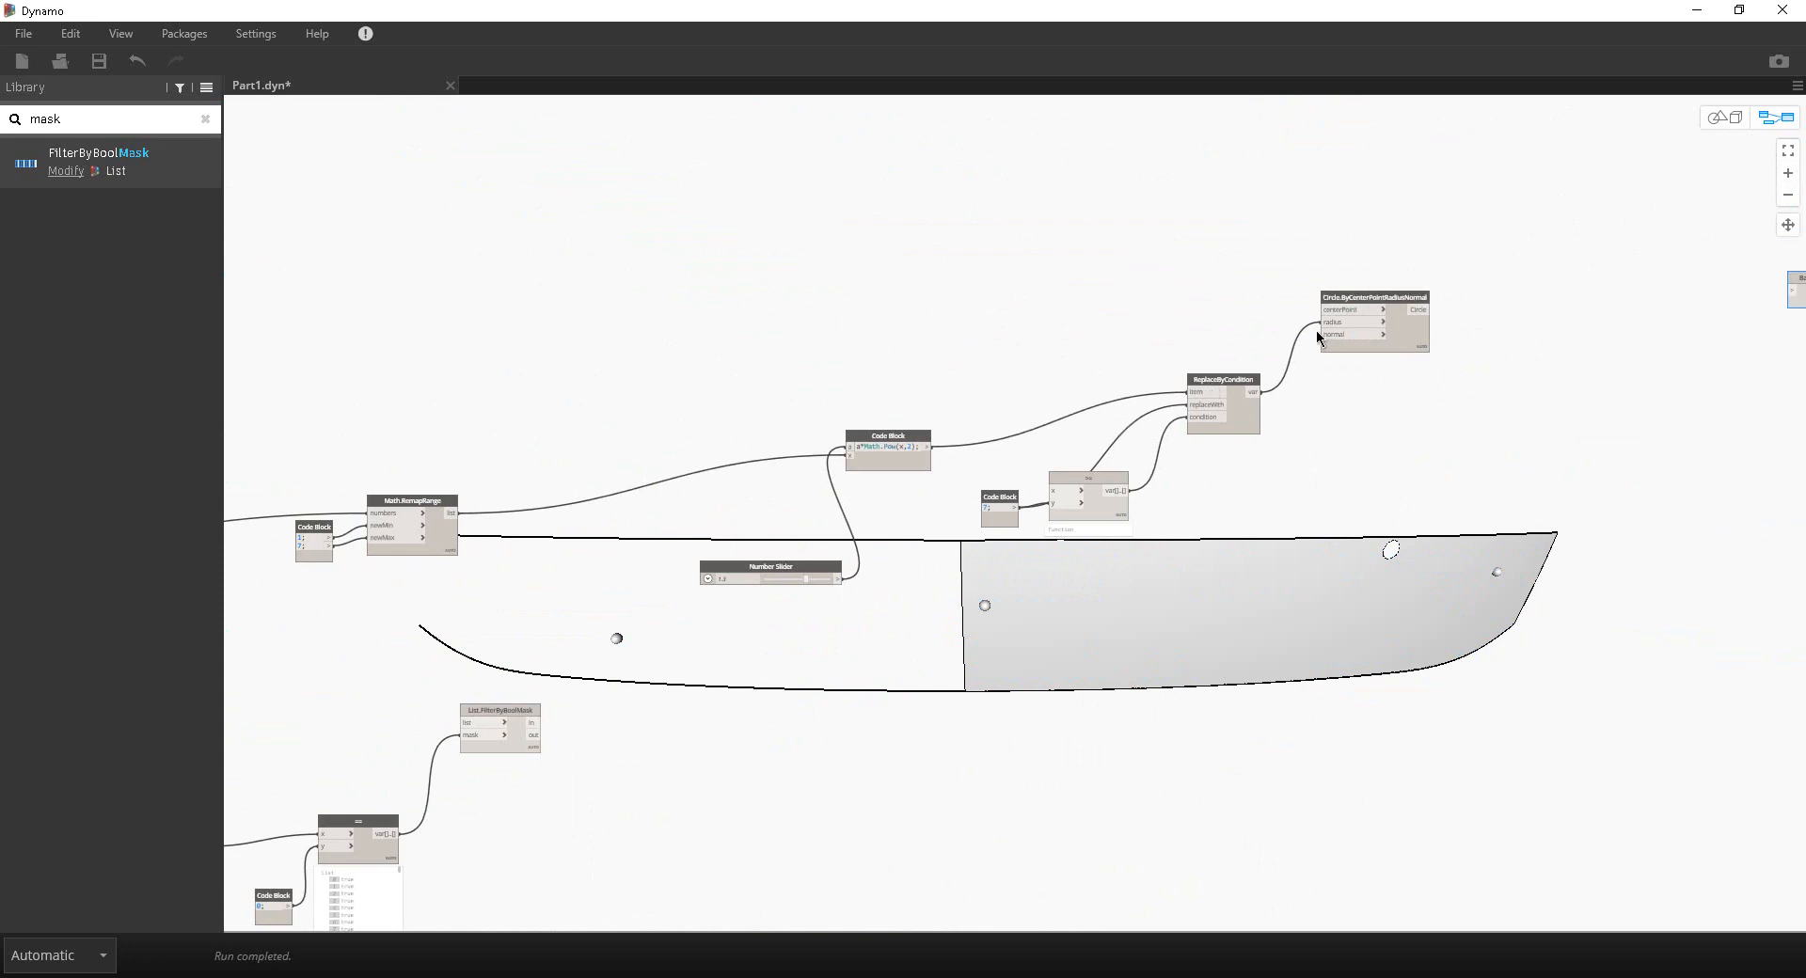
scroll(1316, 332, "up", 3)
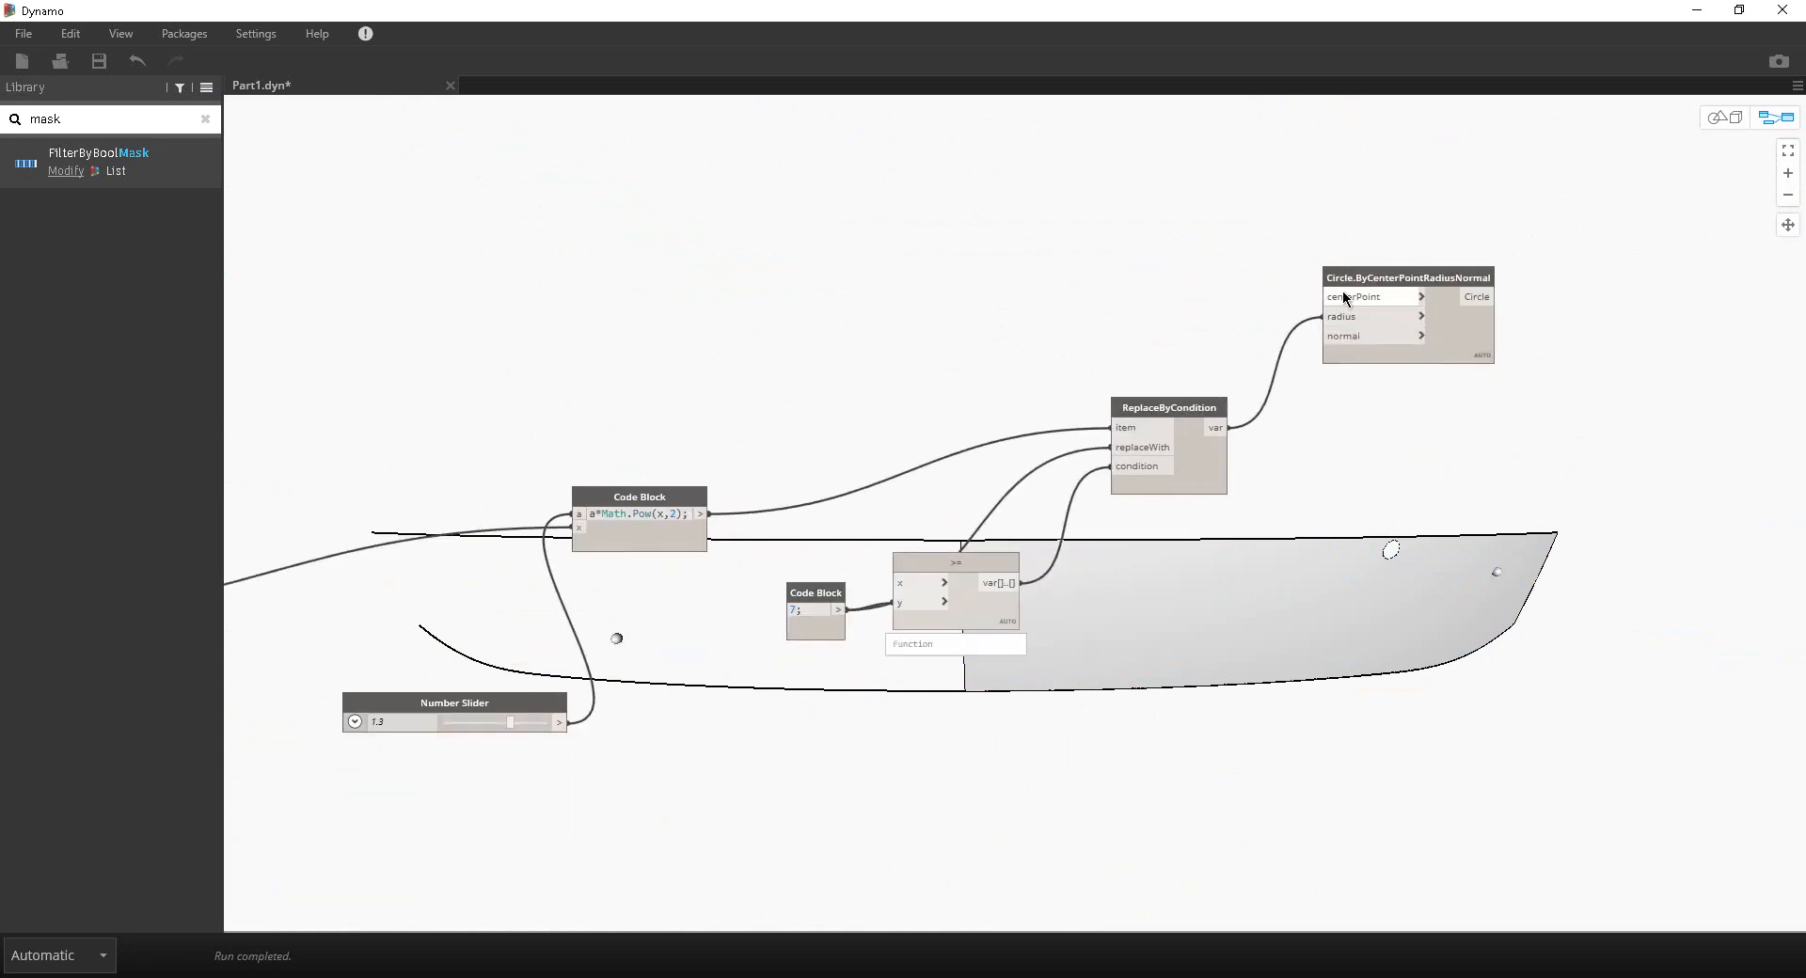
Step: Connect the min output of List.MinimumItem to the numbers input of Math.RemapRange, replacing the single-attractor distances
middle_click_drag(758, 374, 1126, 287)
middle_click_drag(699, 433, 1213, 272)
middle_click_drag(945, 394, 1464, 282)
mouse_move(285, 666)
middle_mouse_down()
mouse_move(815, 552)
mouse_move(1103, 455)
middle_mouse_up()
middle_click_drag(1069, 395, 784, 407)
scroll(784, 686, "up", 3)
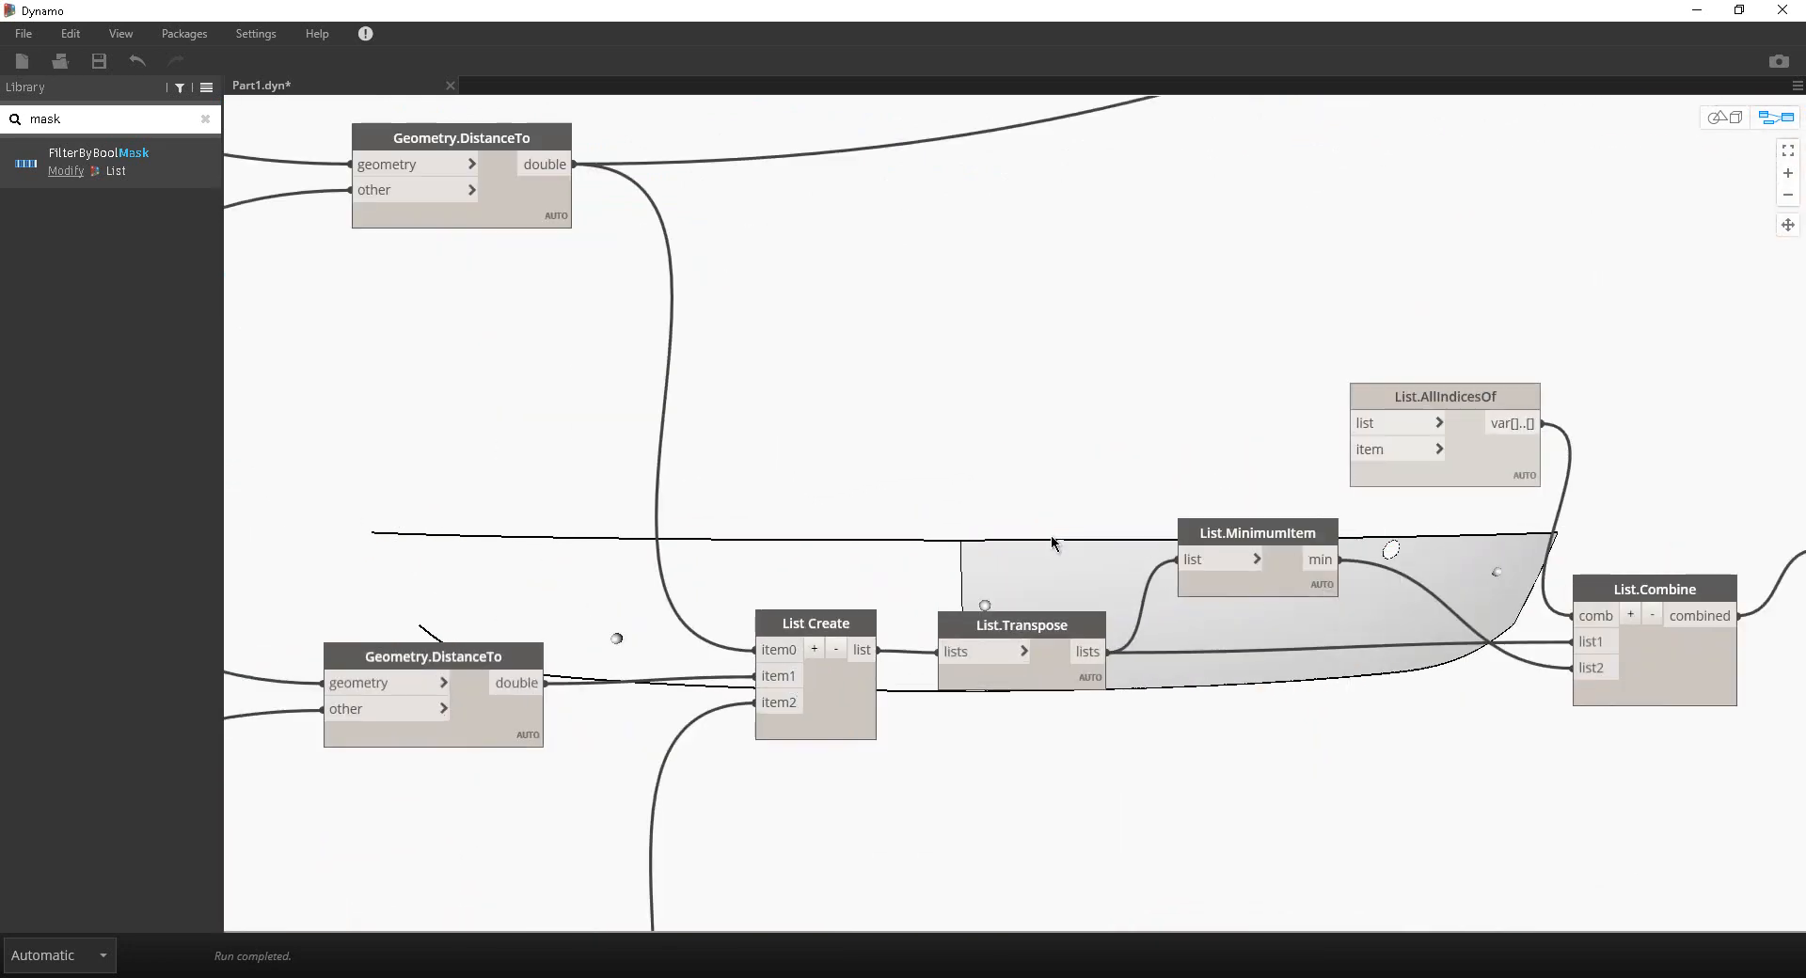
middle_click_drag(1263, 527, 680, 543)
mouse_move(741, 617)
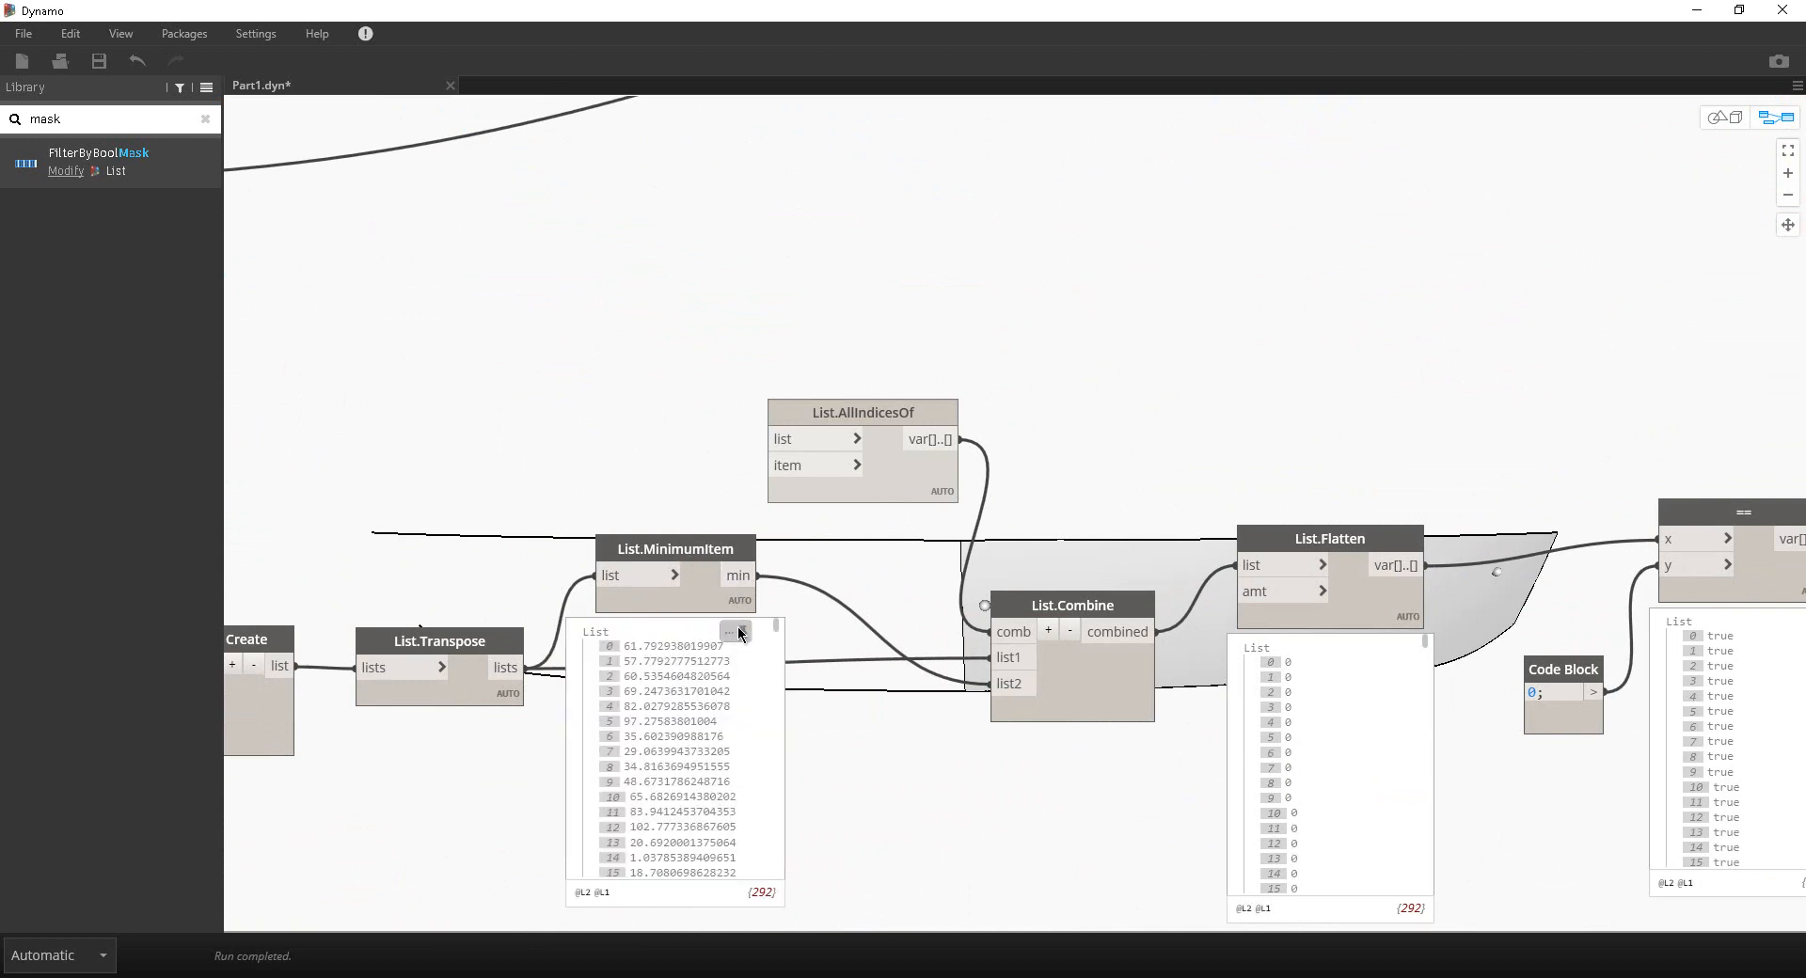
left_click(737, 575)
scroll(738, 429, "down", 3)
middle_click_drag(952, 228, 500, 443)
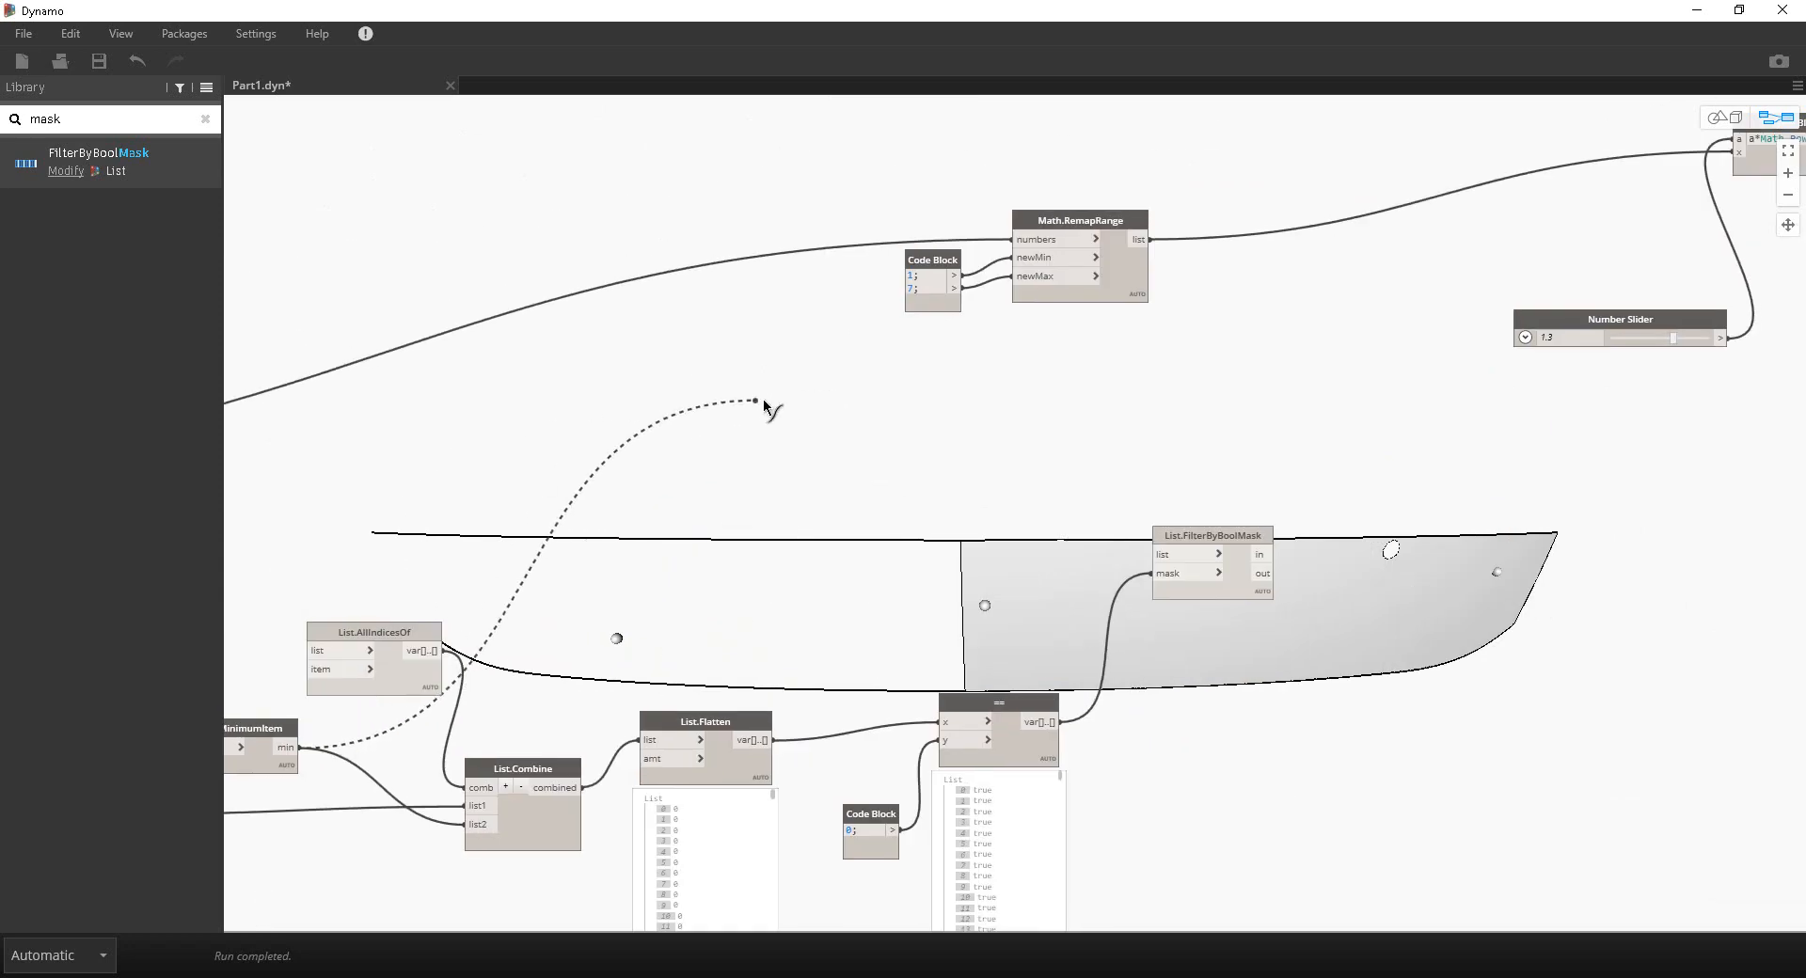
left_click(1014, 239)
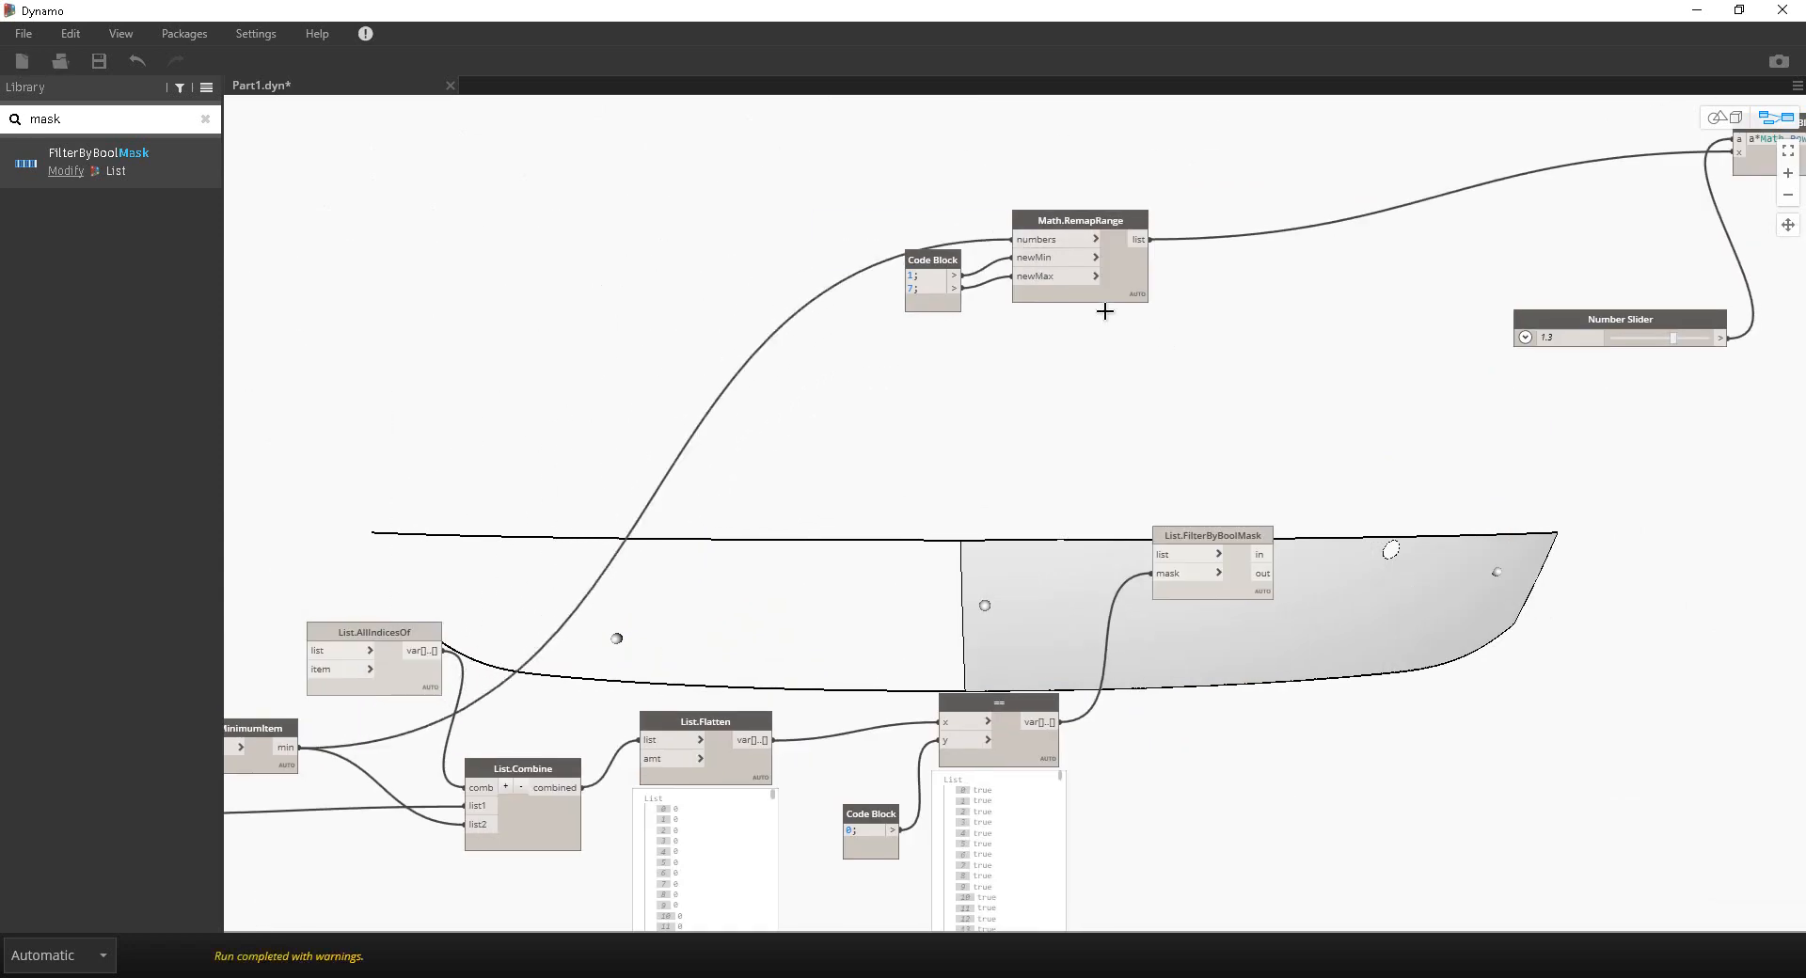
Step: Place Math.RemapRange and its code block above the == node and connect the remapped list to List.FilterByBoolMask's list input
left_click_drag(1105, 311, 811, 428)
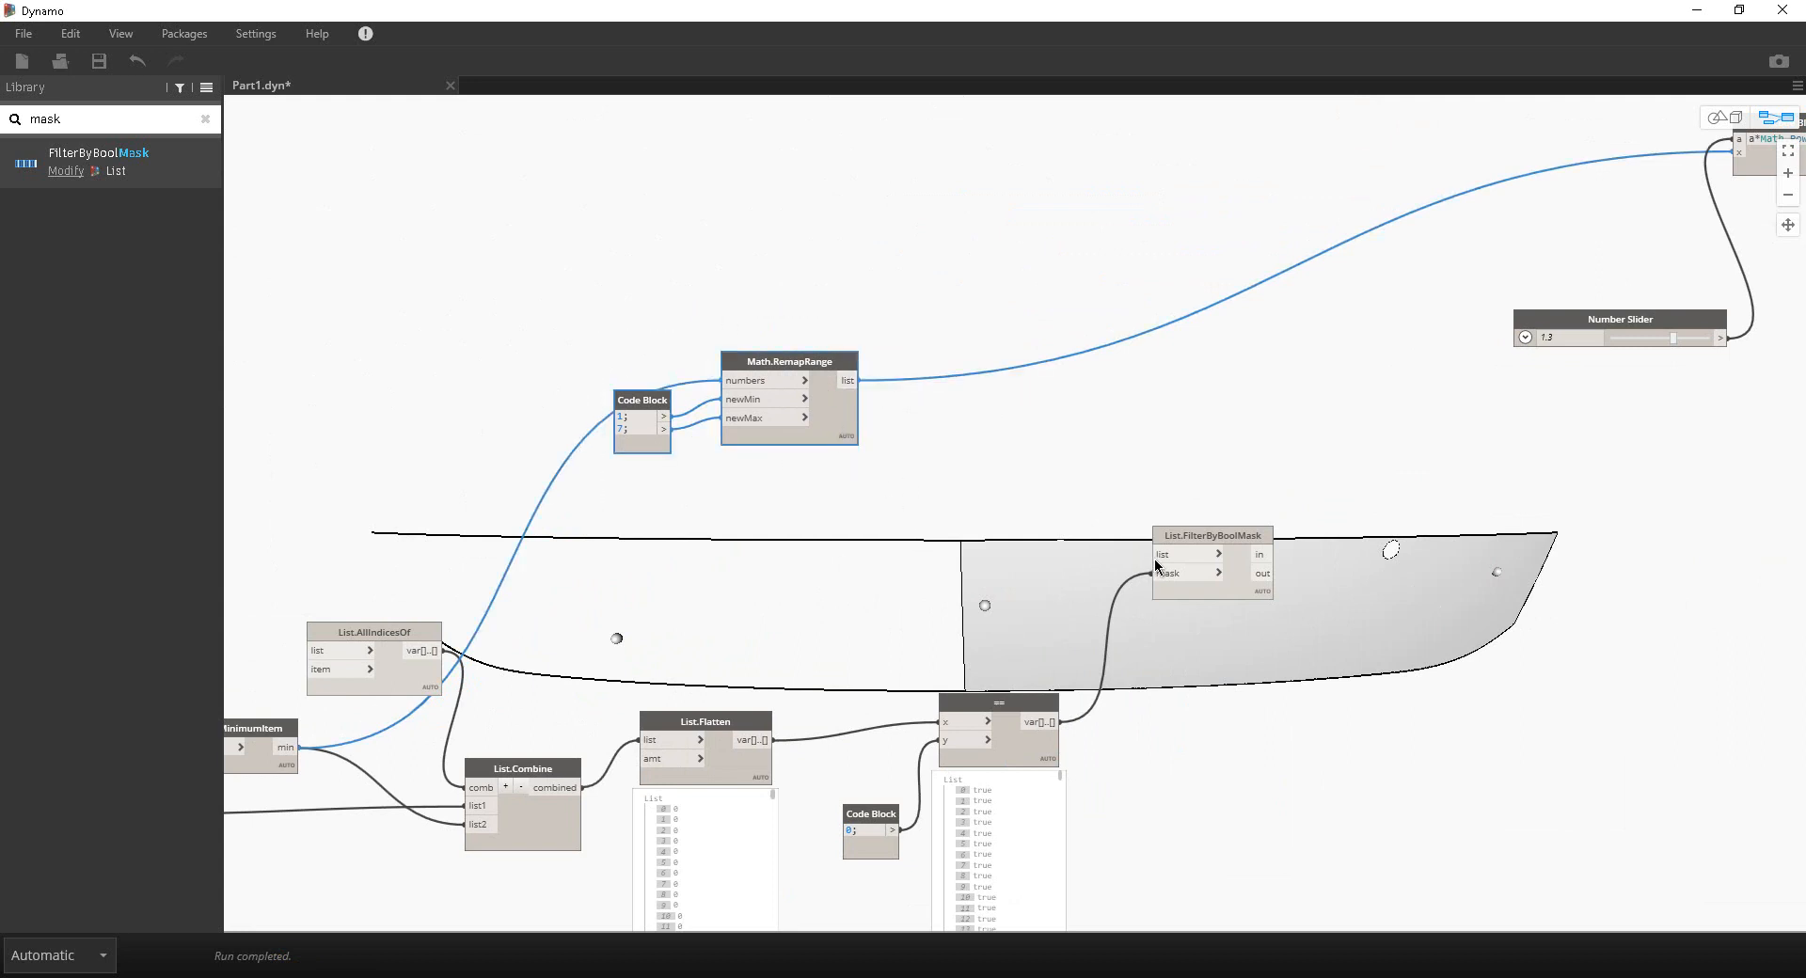
left_click_drag(1213, 543, 1219, 496)
left_click_drag(986, 493, 592, 329)
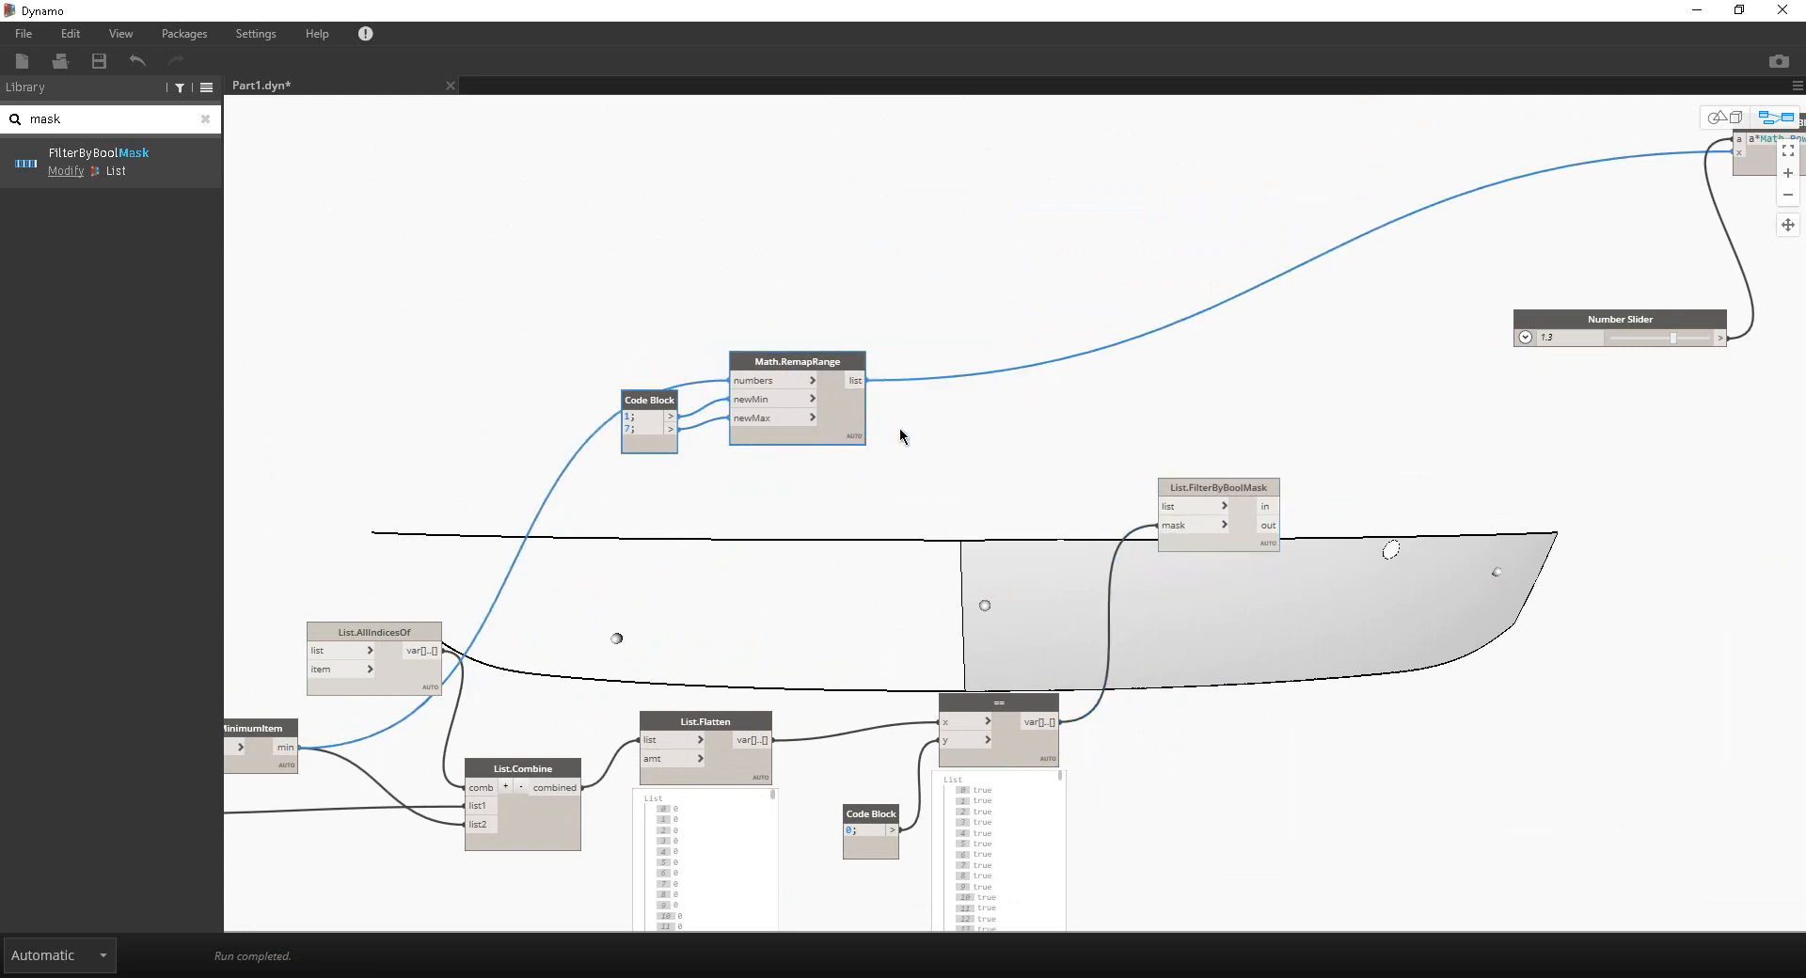
left_click_drag(851, 420, 1166, 507)
left_click_drag(981, 571, 700, 361)
left_click_drag(931, 451, 1019, 539)
left_click_drag(1244, 504, 1211, 413)
Step: Duplicate List.FilterByBoolMask with its input connections, keeping the second node above the first
key("ctrl+c")
key("ctrl+v")
scroll(916, 413, "down", 3)
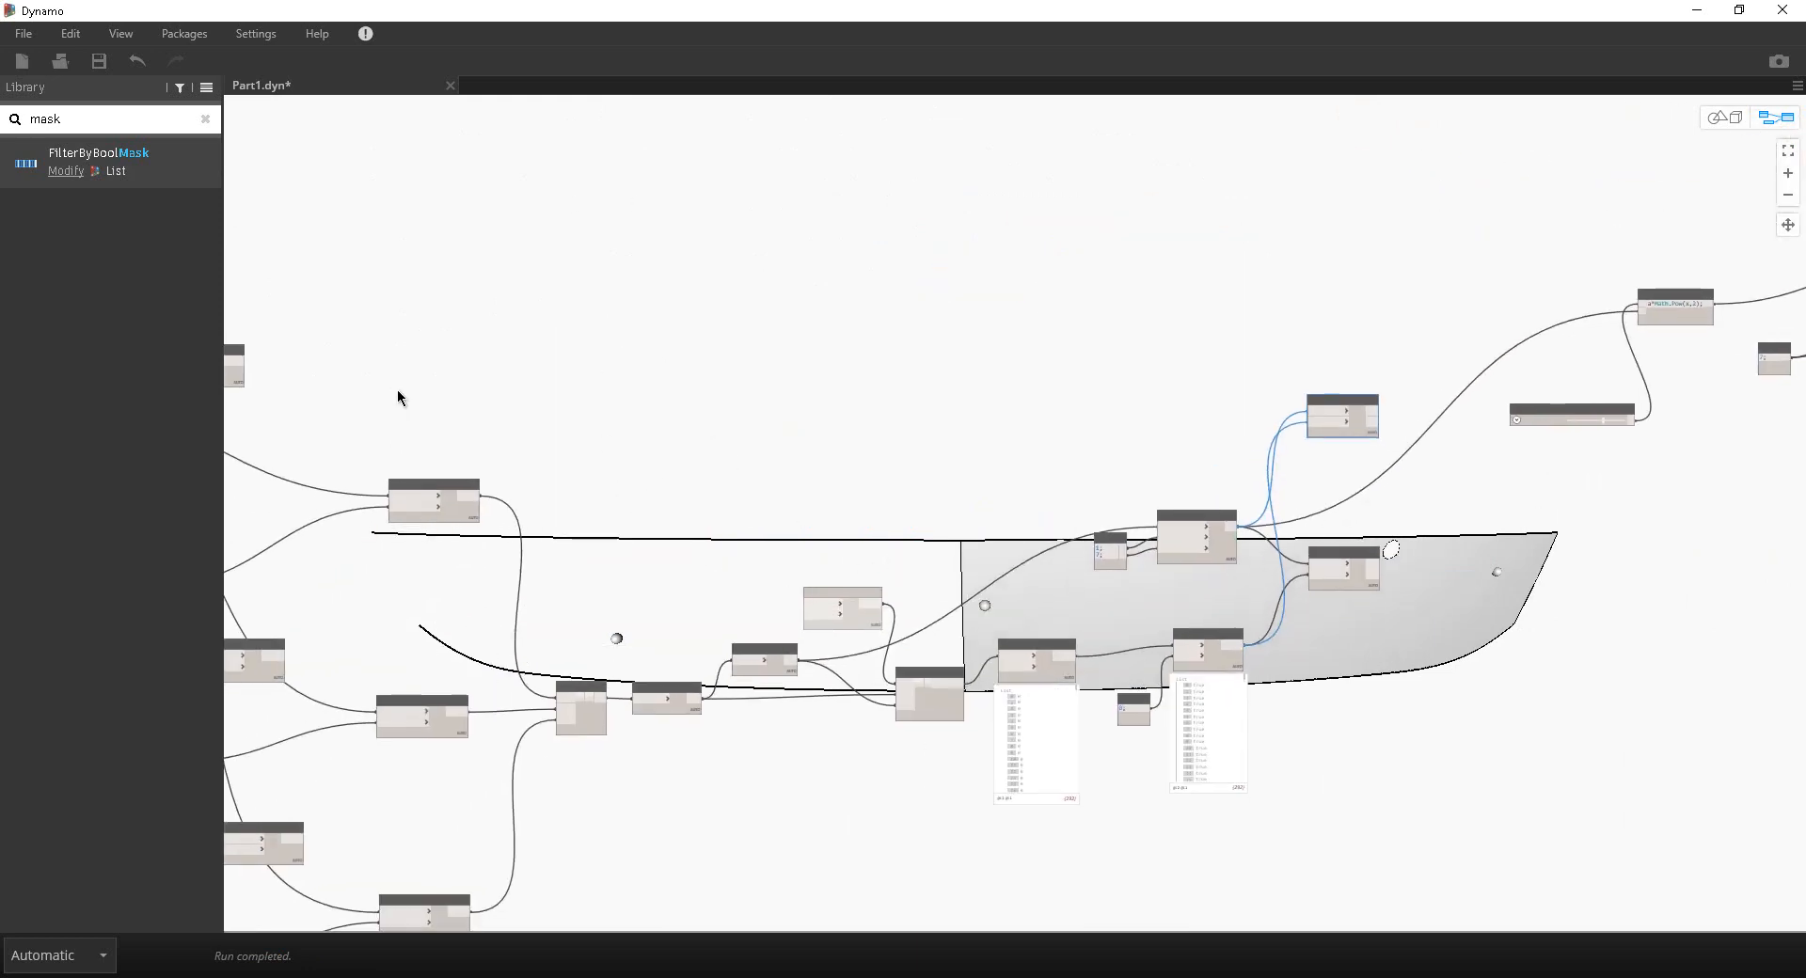
Step: Move the Surface.NormalAtPoint node closer to the List.Flatten node that supplies its points
scroll(677, 389, "up", 5)
middle_click_drag(962, 333, 818, 337)
scroll(818, 337, "up", 2)
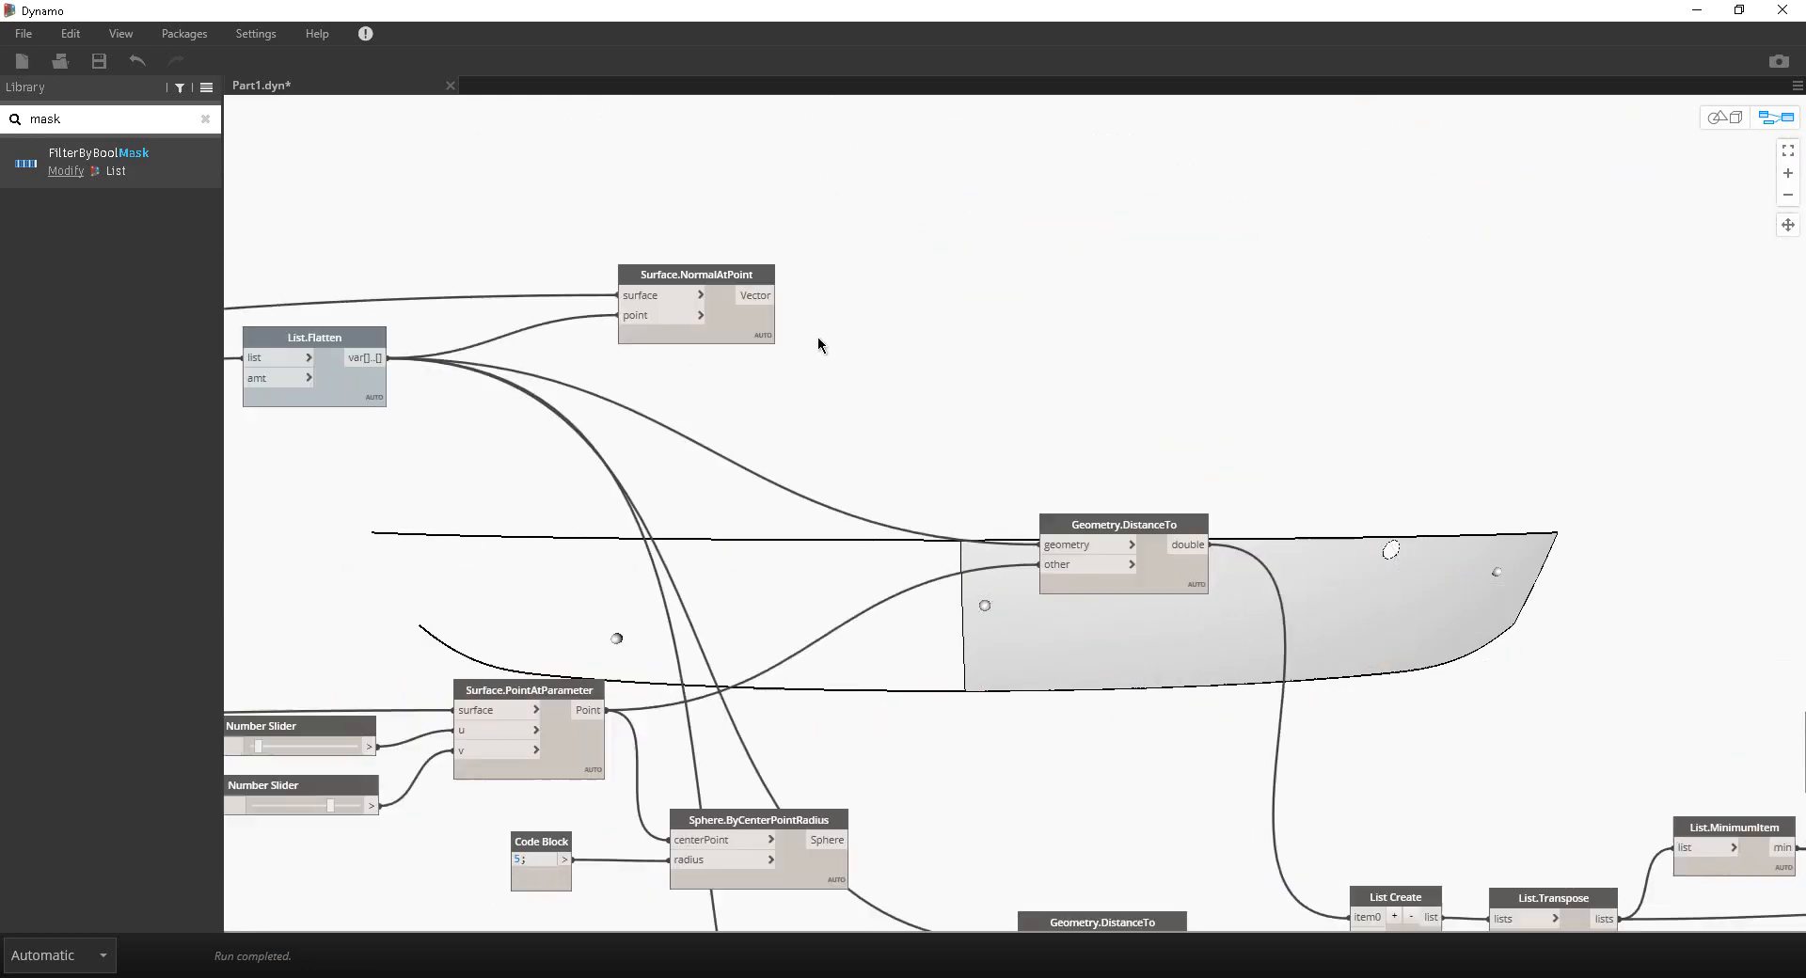
middle_click_drag(940, 344, 1260, 365)
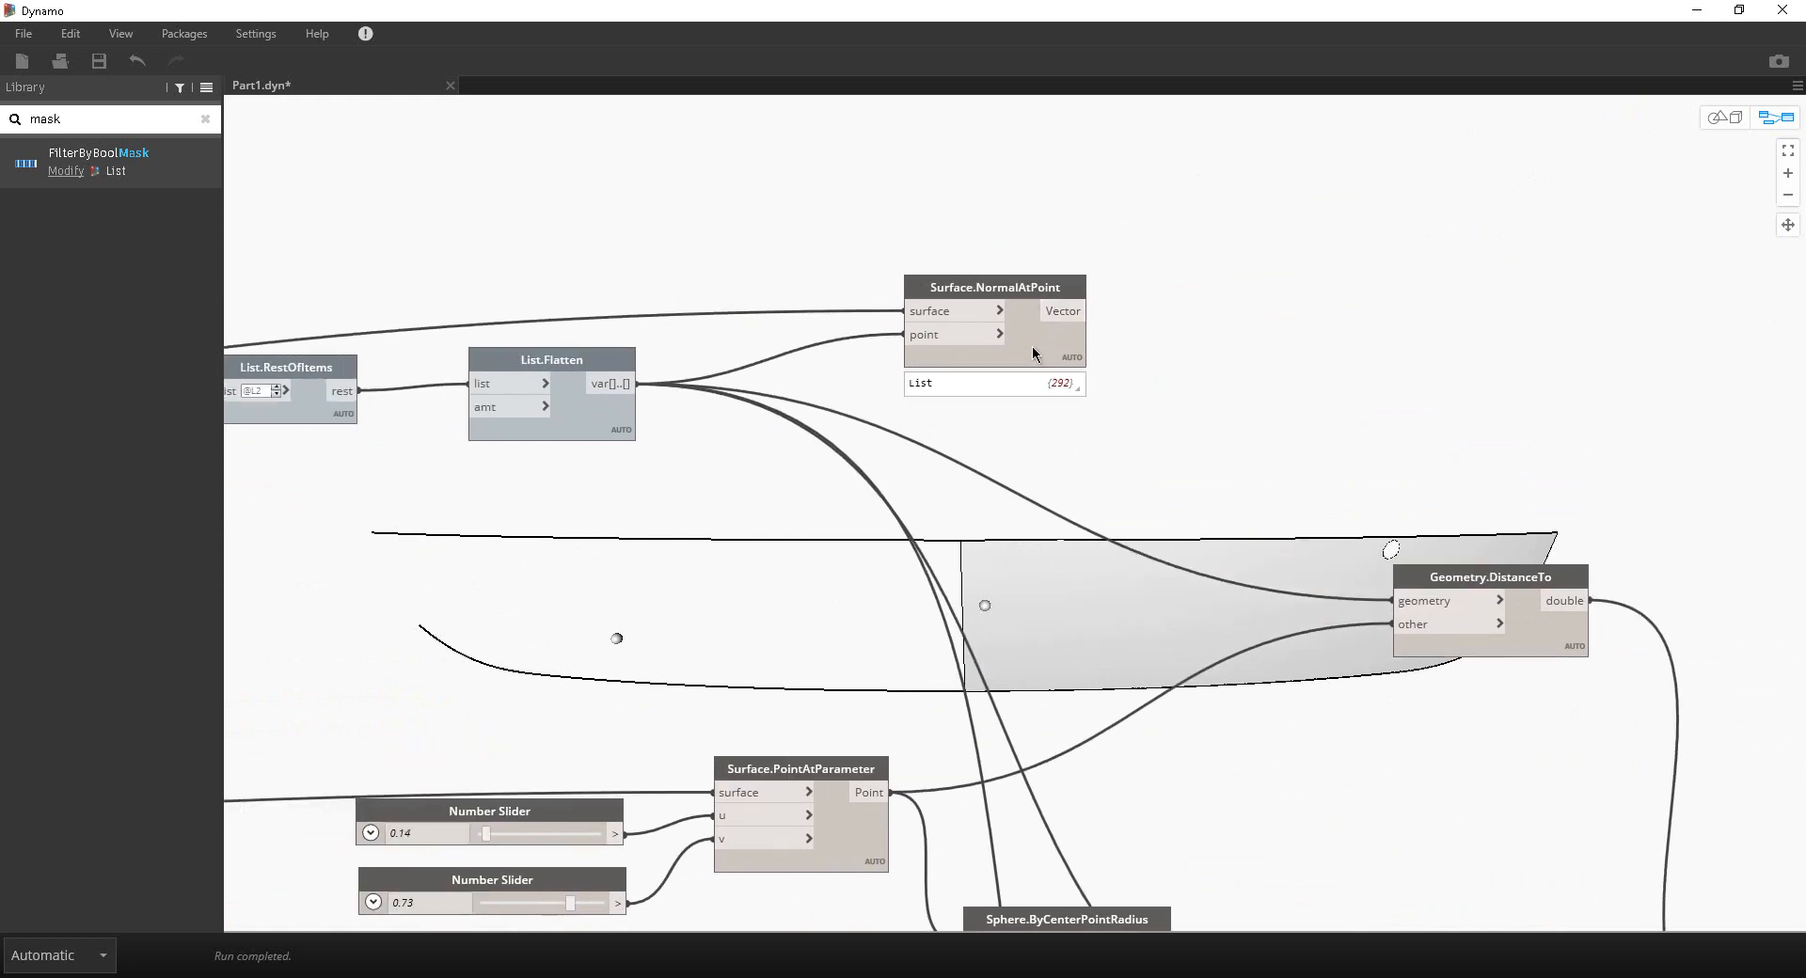
left_click_drag(1036, 354, 838, 320)
Step: Connect the flattened point list feeding Surface.NormalAtPoint to the list input of the upper List.FilterByBoolMask node
mouse_move(1166, 267)
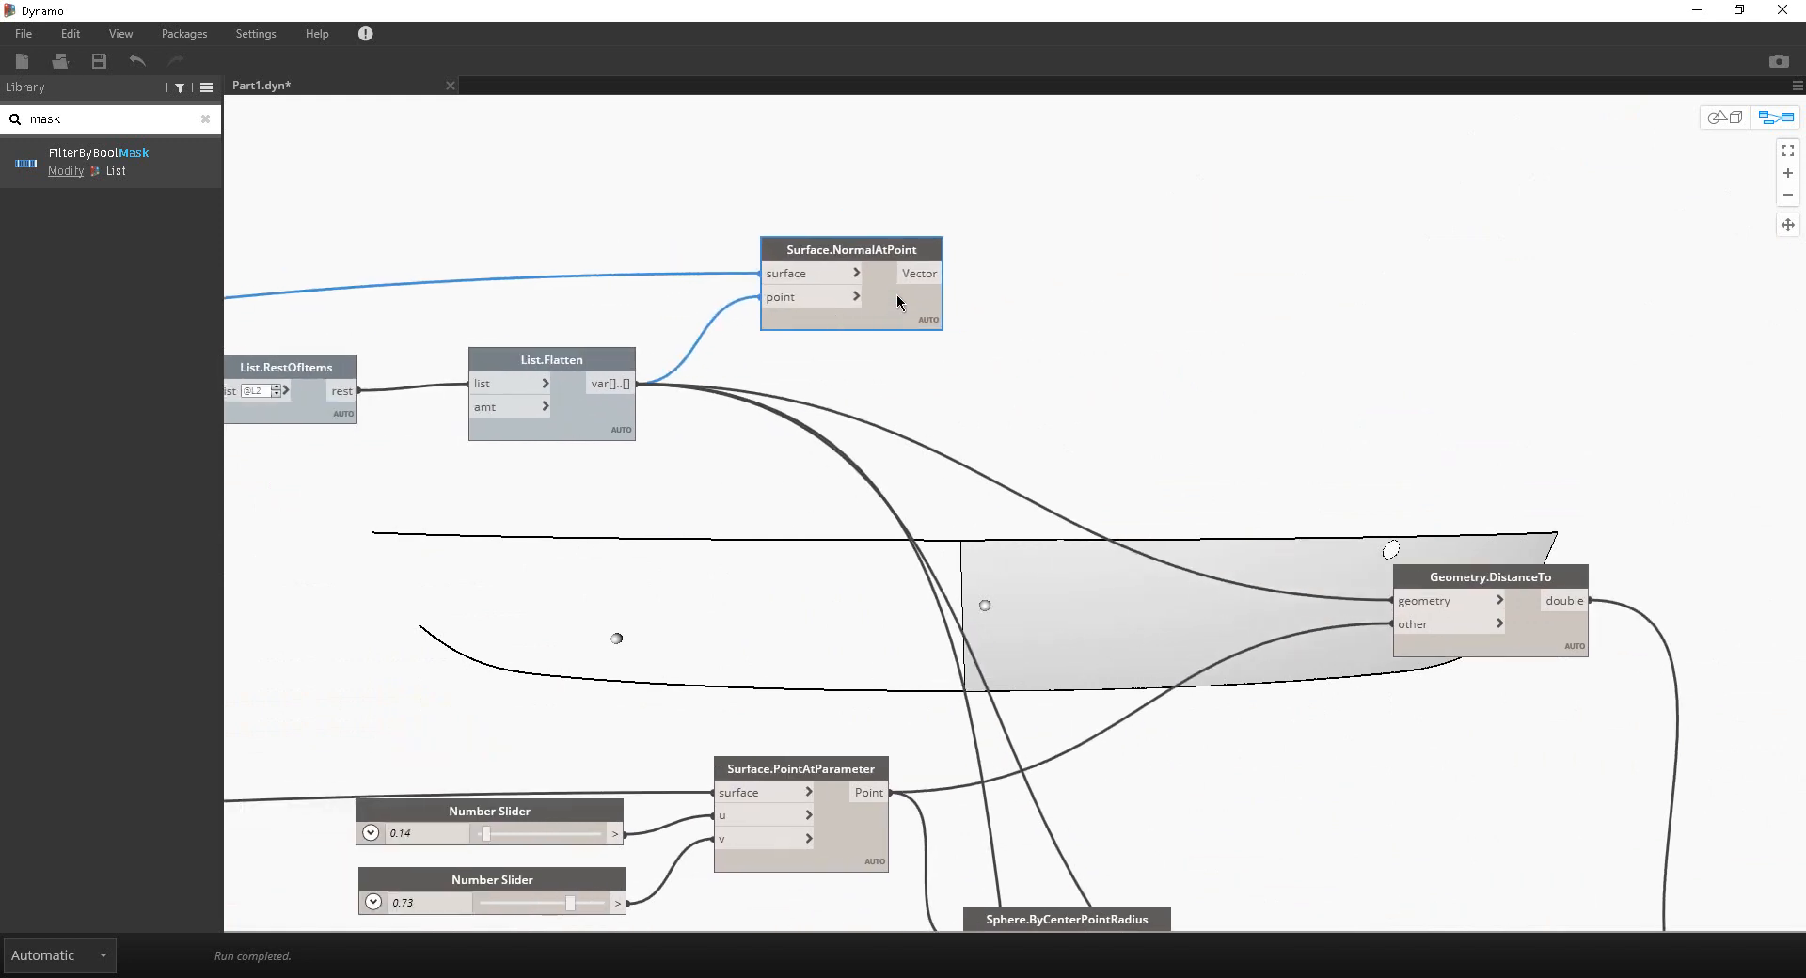
left_click(613, 387)
scroll(669, 433, "down", 3)
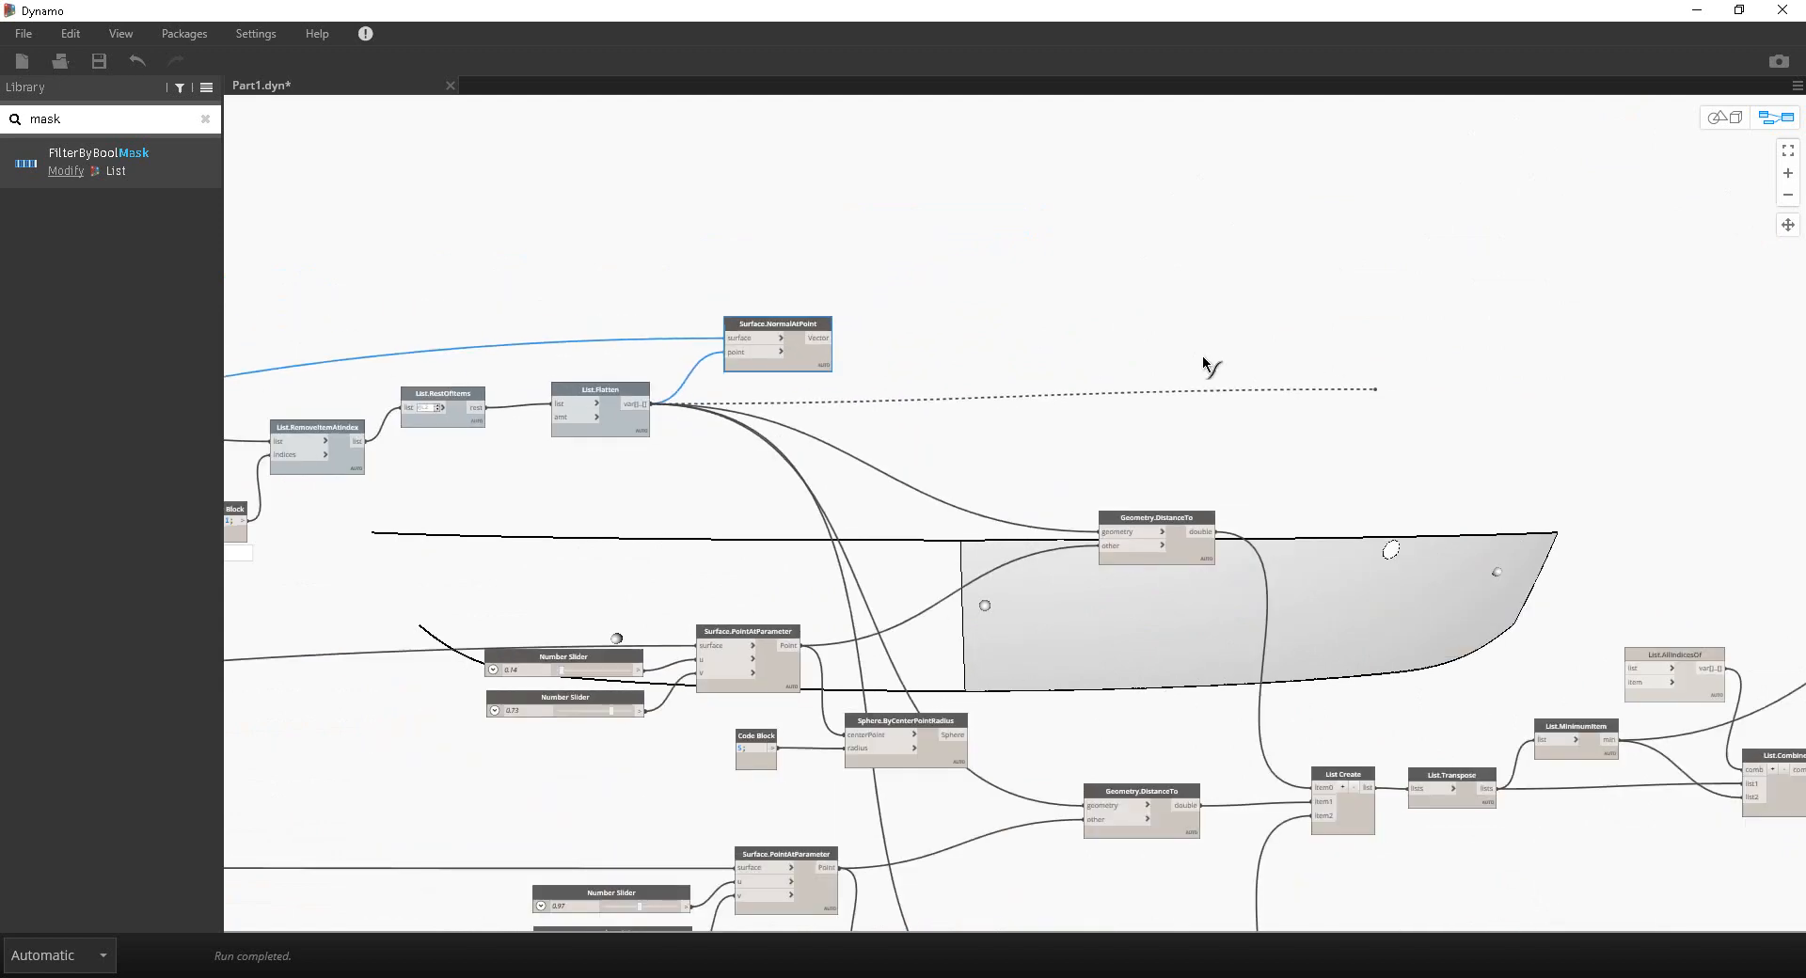
middle_click_drag(1202, 355, 763, 330)
middle_click_drag(1399, 404, 694, 400)
left_click(969, 367)
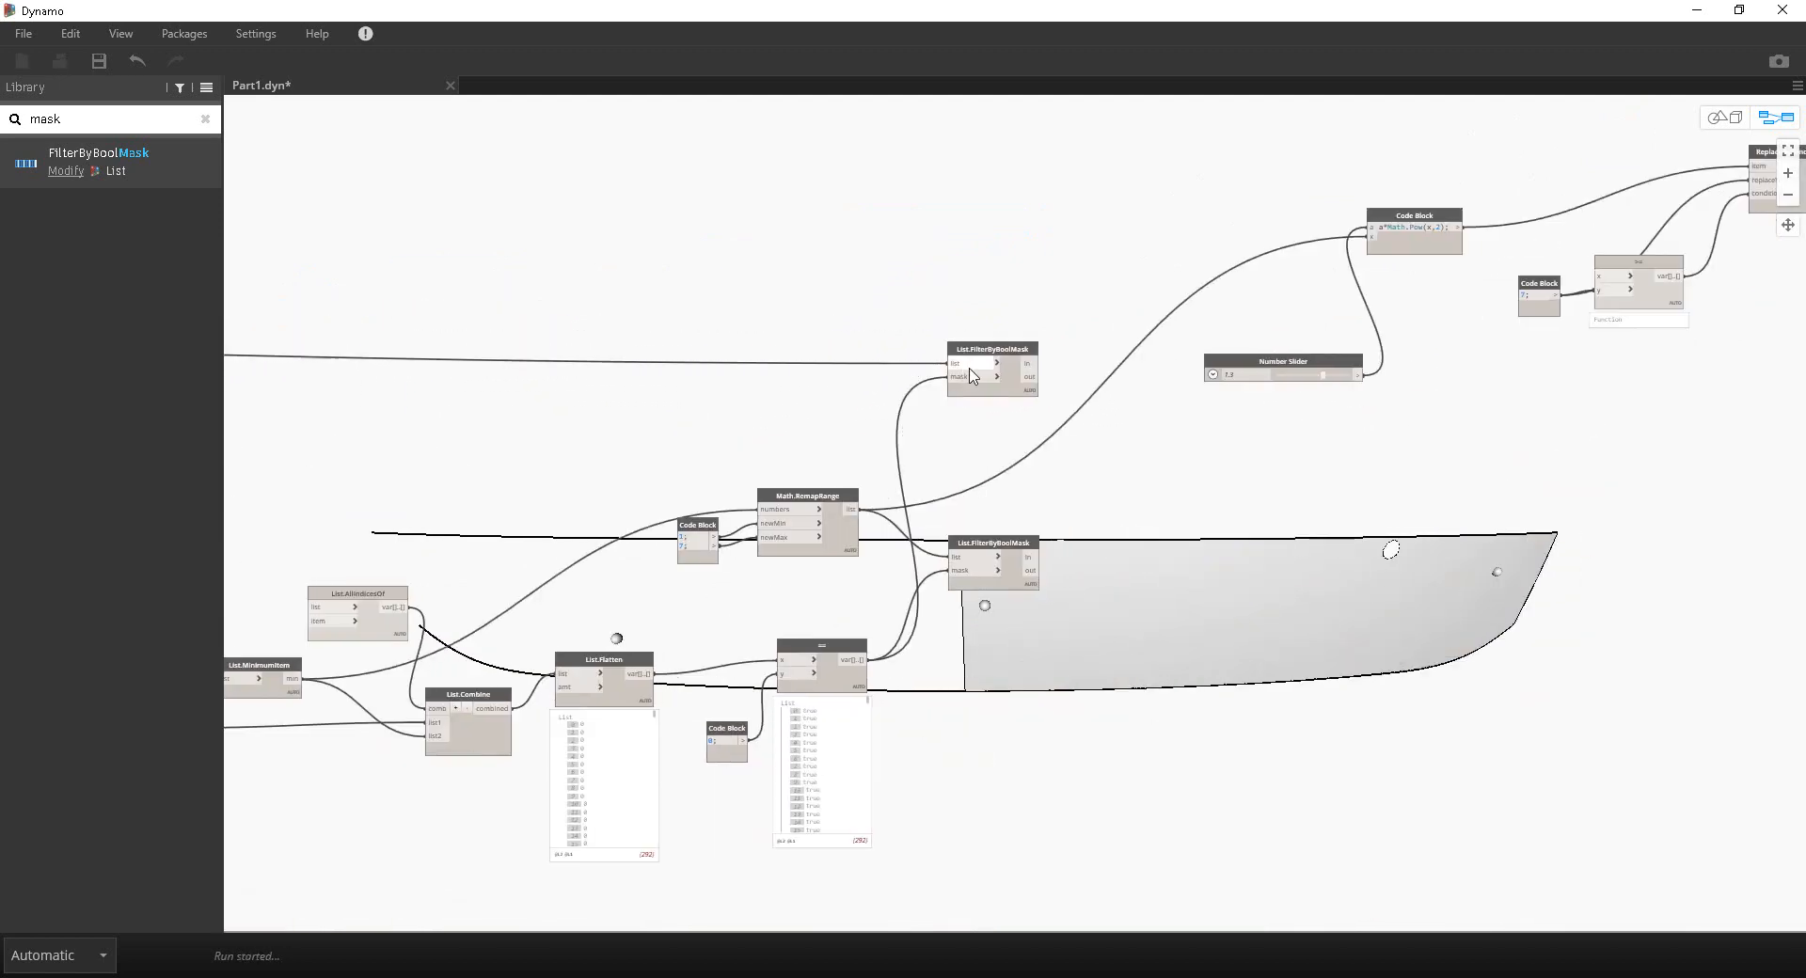
Step: Move the upper List.FilterByBoolMask node down, closer to Math.RemapRange and the lower filter node
left_click_drag(1008, 360, 1007, 419)
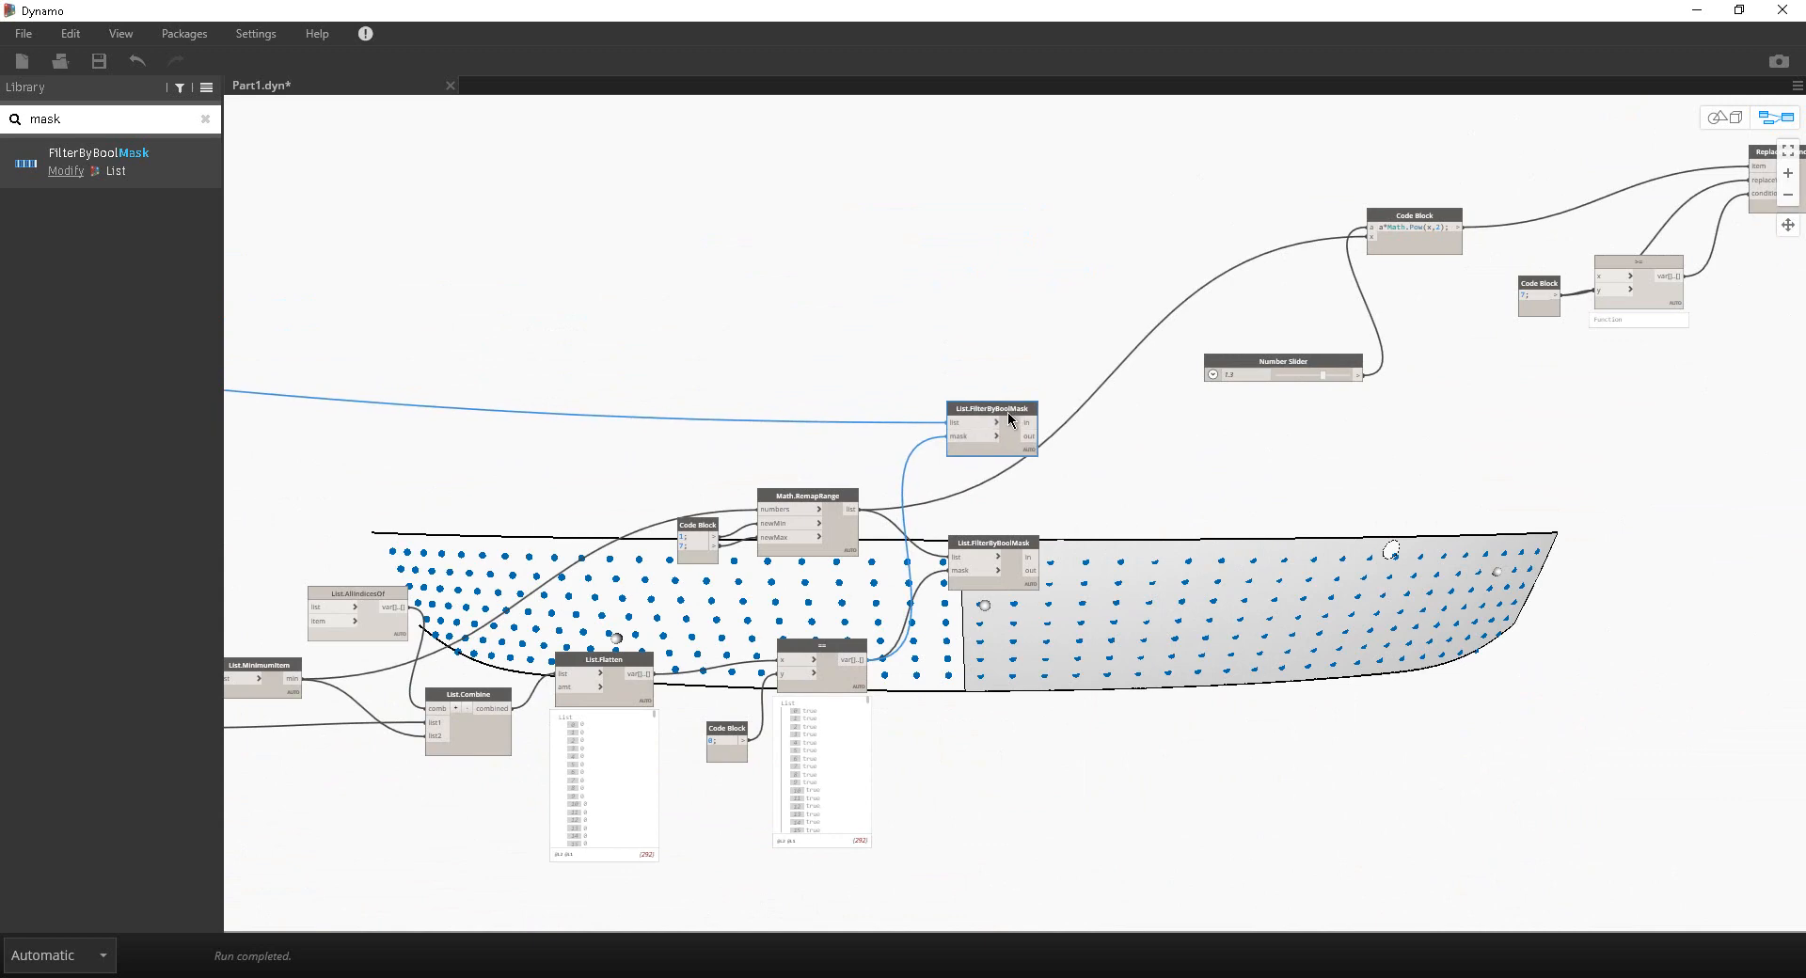
middle_click_drag(427, 429, 1042, 440)
scroll(1042, 440, "up", 3)
middle_click_drag(1246, 482, 232, 531)
middle_click_drag(1125, 449, 922, 396)
middle_click_drag(999, 438, 871, 402)
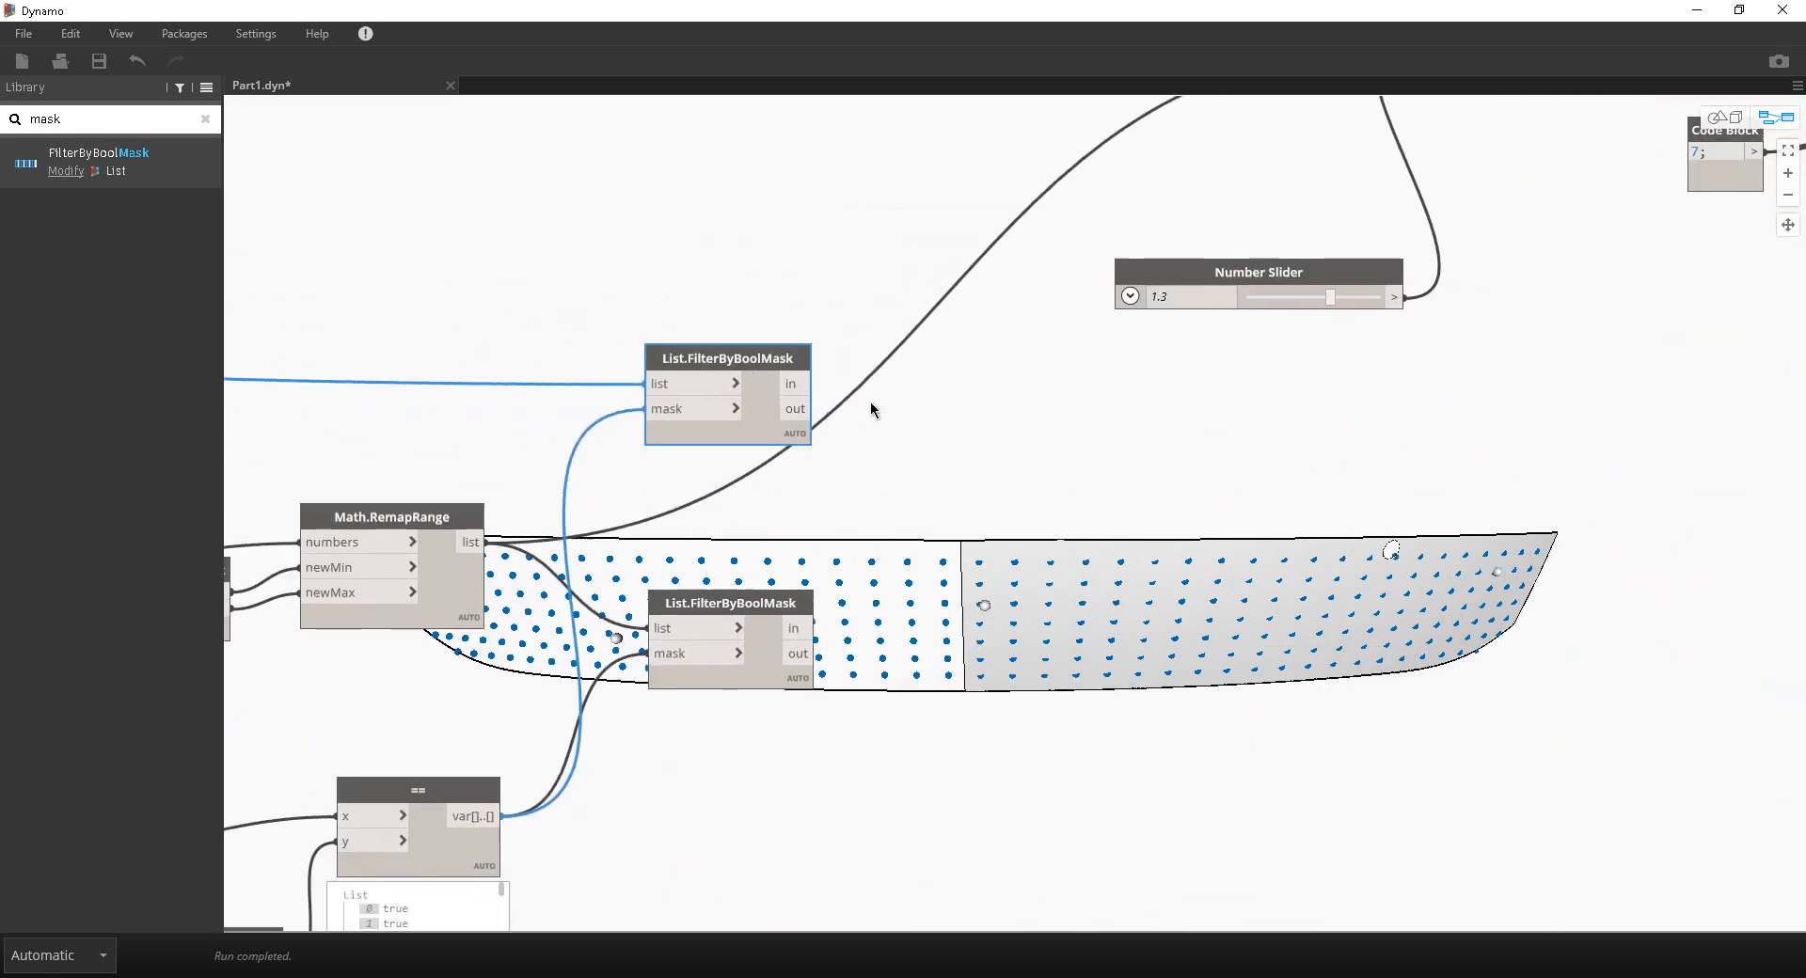
scroll(870, 403, "up", 2)
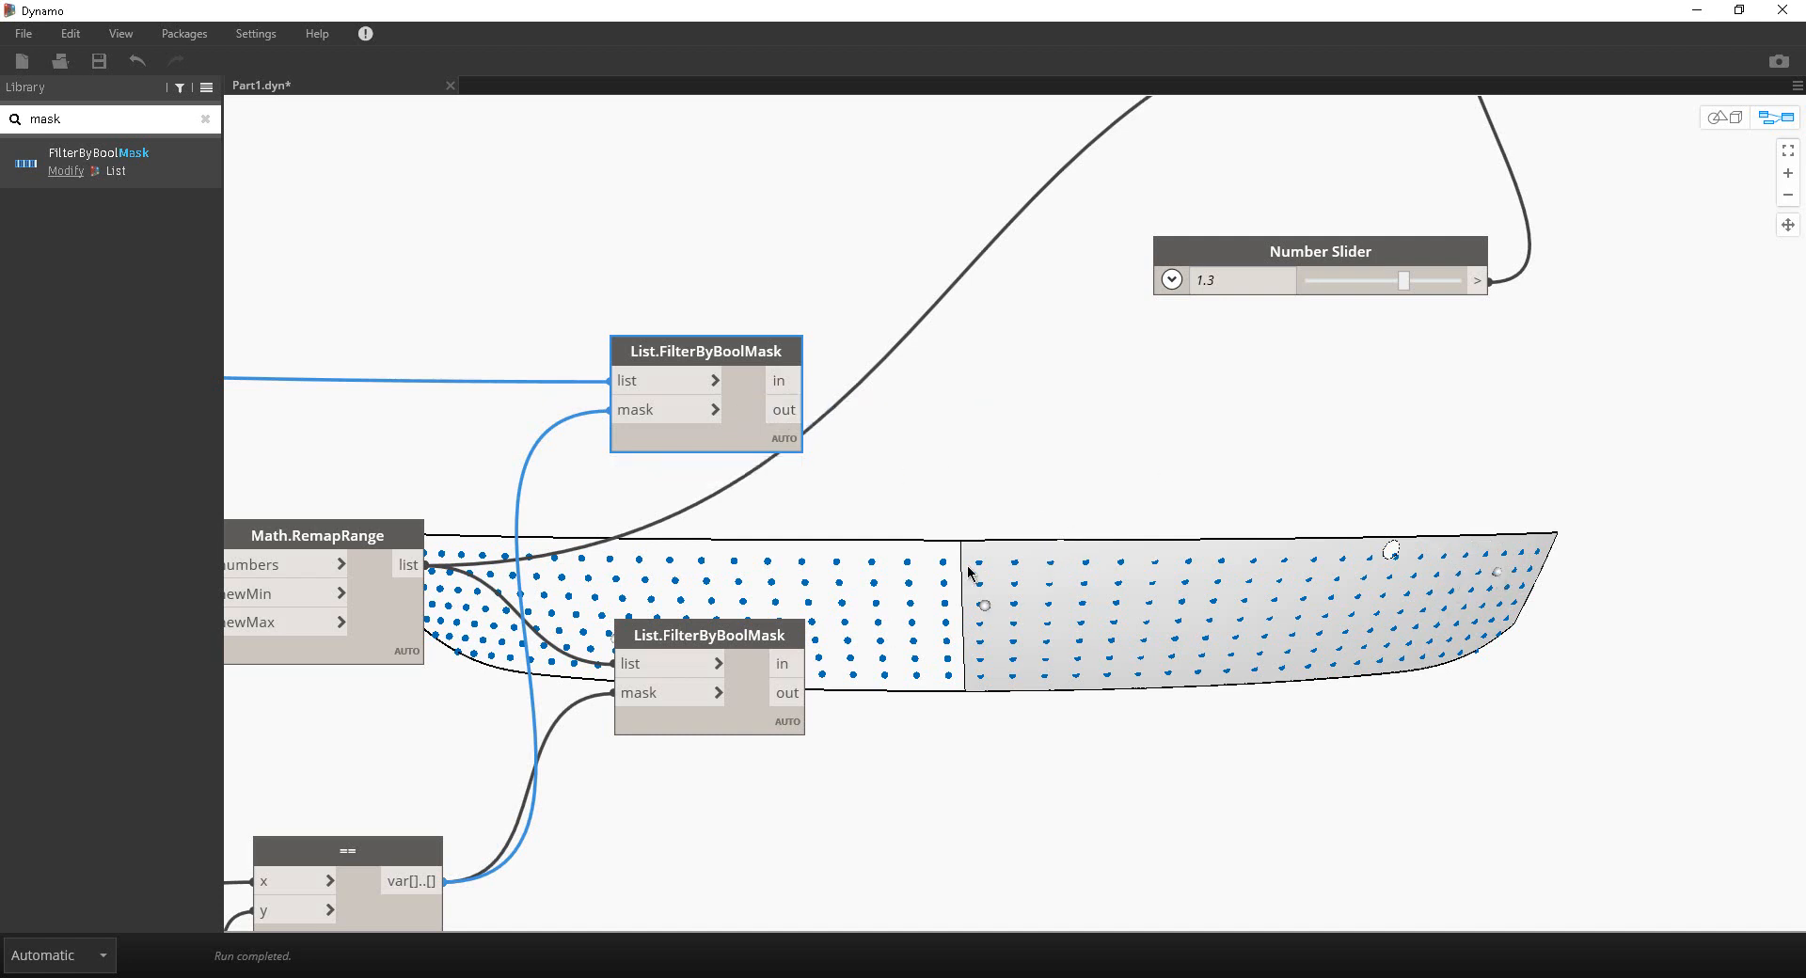
Step: Move the hole-radius nodes, from the Number Slider through Circle.ByCenterPointRadiusNormal, as a group farther from the filter nodes
scroll(961, 469, "down", 6)
middle_click_drag(1102, 314, 1062, 362)
middle_click_drag(694, 348, 1083, 341)
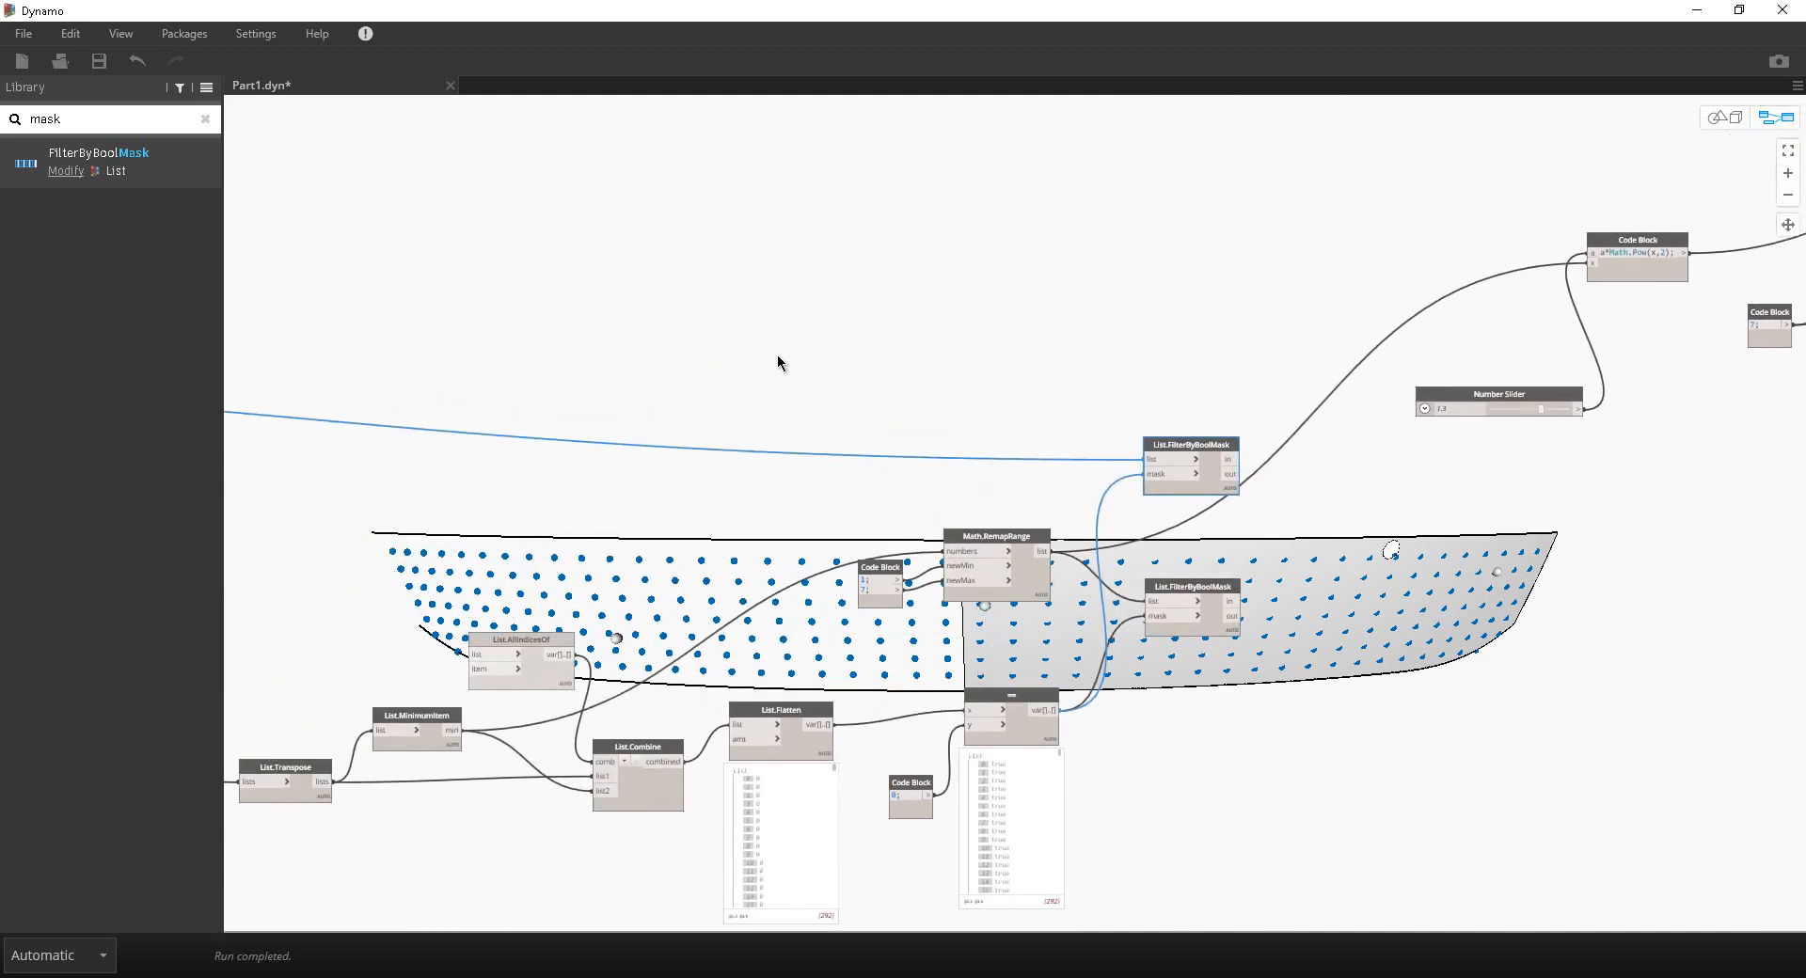
middle_click_drag(1310, 401, 561, 479)
left_click_drag(1517, 484, 561, 199)
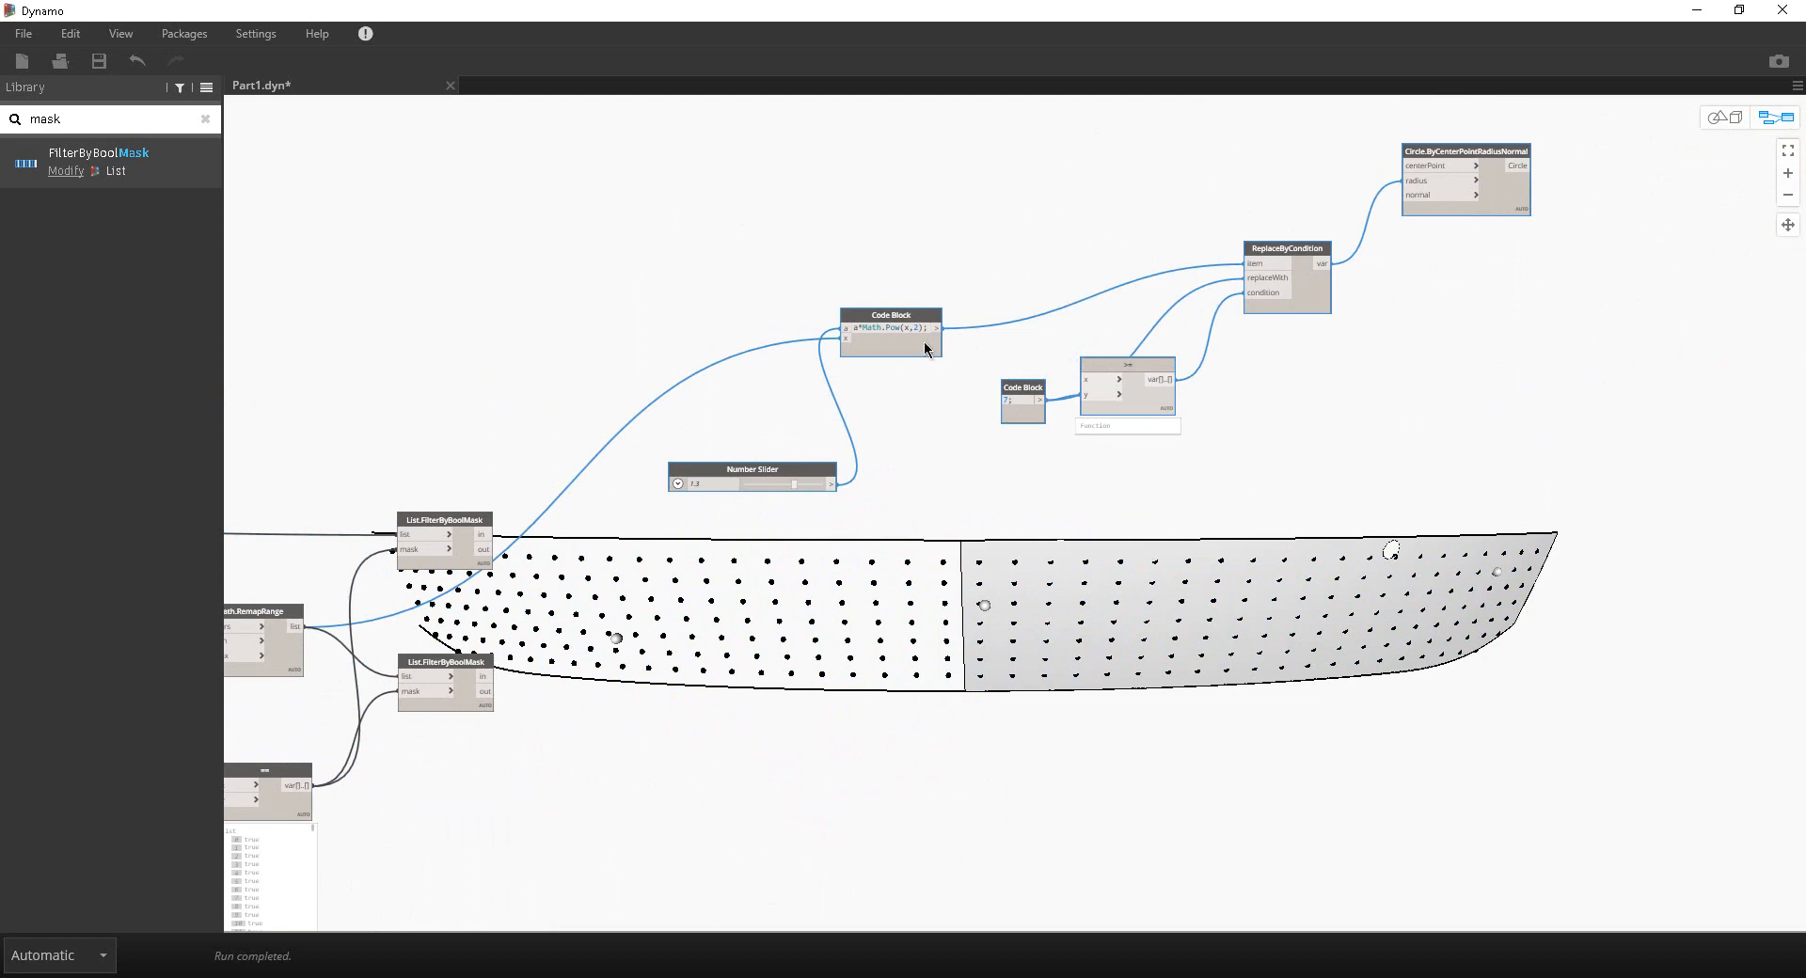
left_click_drag(923, 344, 1260, 308)
Step: Bring the Surface.NormalAtPoint node across the graph to just above the upper List.FilterByBoolMask node
middle_click_drag(475, 522, 1063, 510)
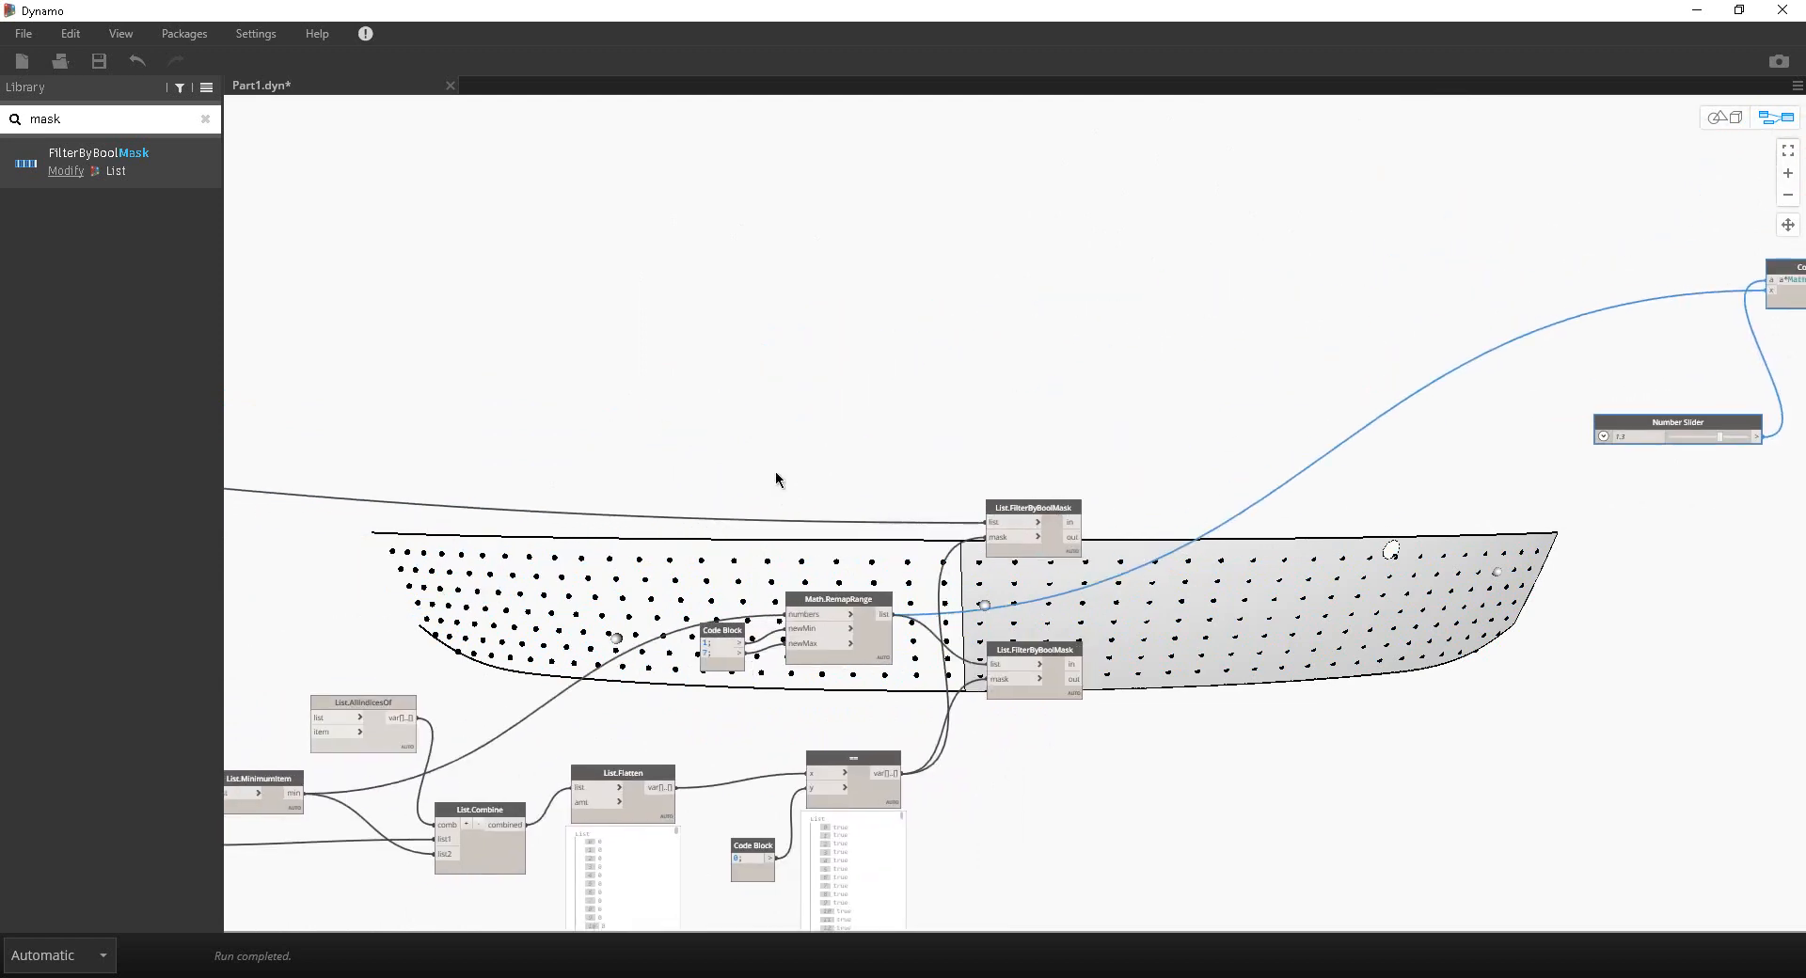
middle_click_drag(777, 479, 1317, 477)
scroll(1565, 513, "up", 3)
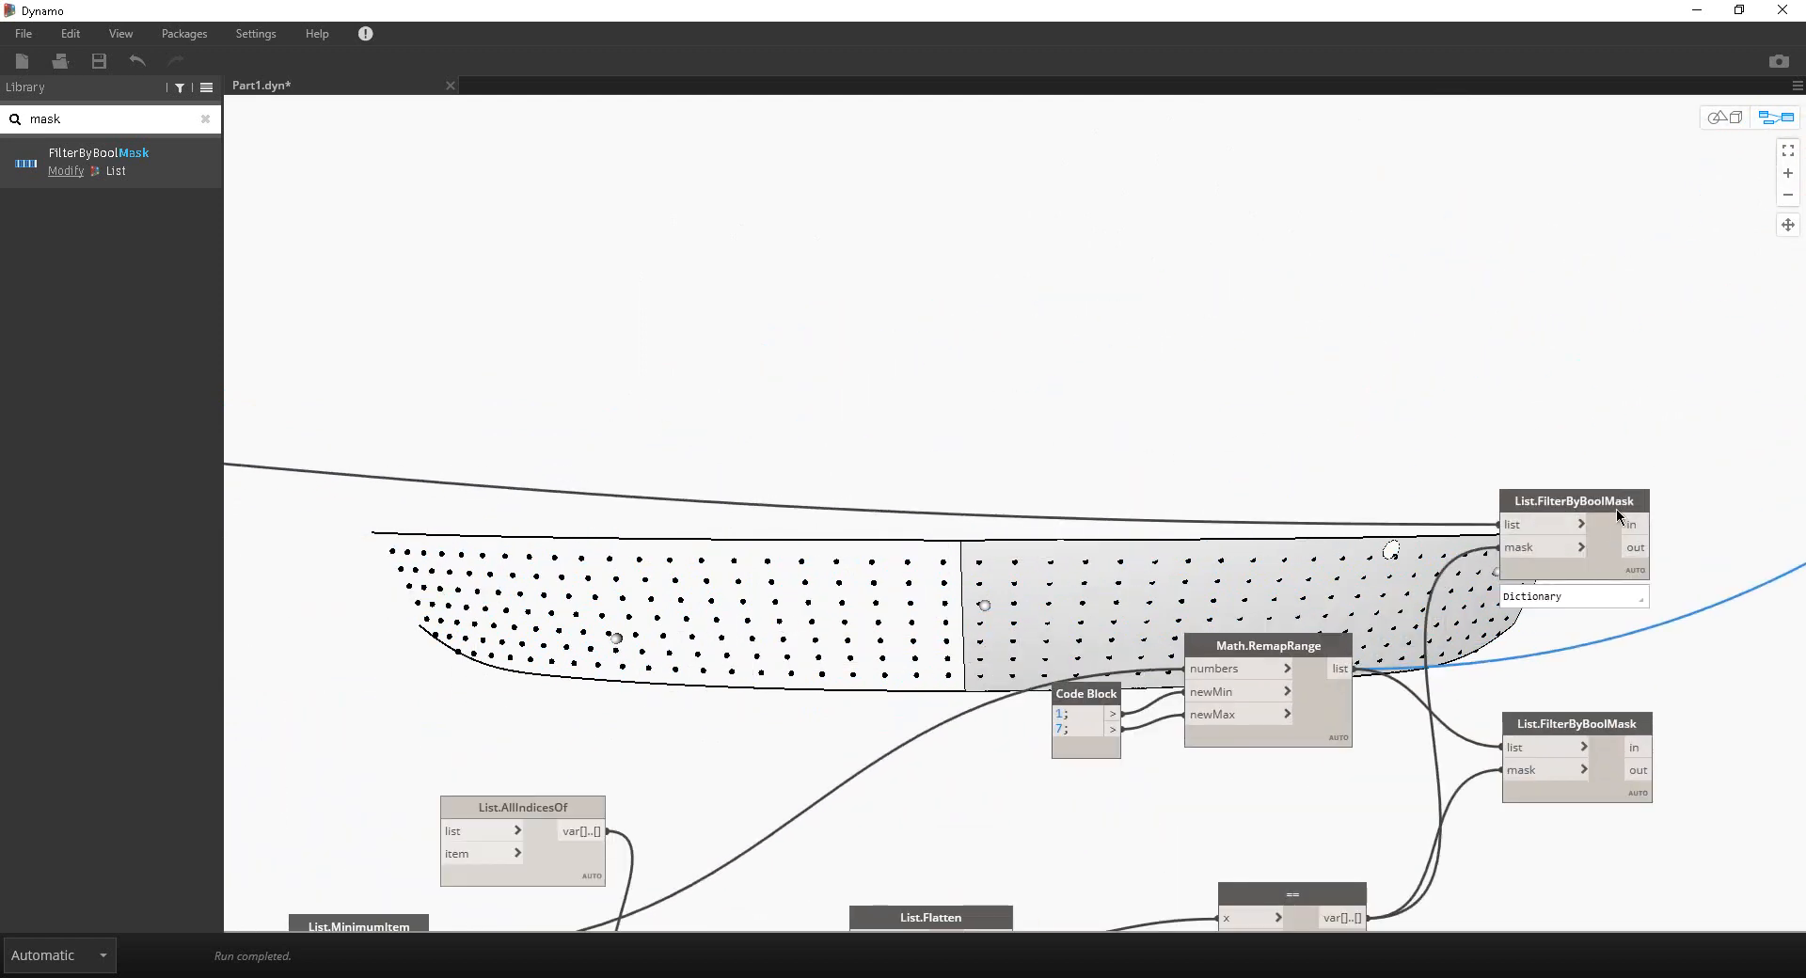
scroll(1616, 511, "down", 4)
middle_click_drag(755, 423, 1199, 421)
left_click_drag(789, 384, 1644, 365)
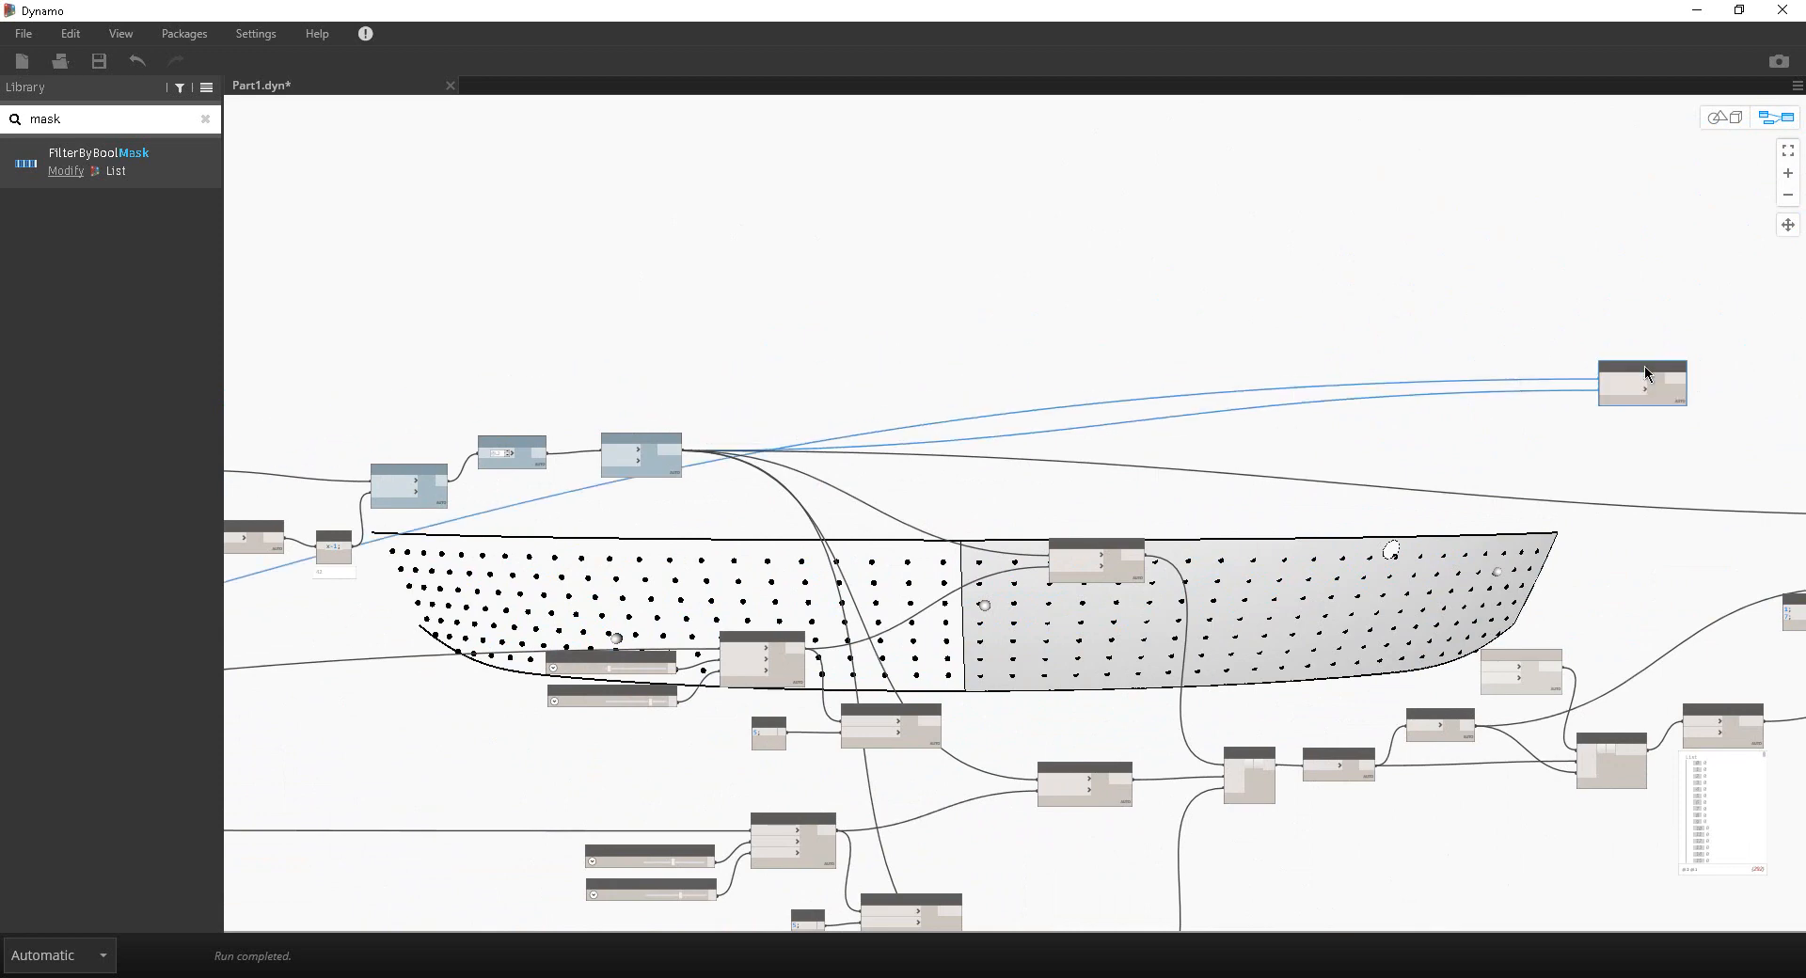
middle_click_drag(1638, 367, 947, 427)
scroll(980, 444, "up", 3)
left_click_drag(966, 417, 1582, 476)
Step: Connect the upper List.FilterByBoolMask's in output to Surface.NormalAtPoint's point input and place the two nodes close together
middle_click_drag(1567, 525, 1005, 359)
scroll(1011, 372, "up", 3)
left_click(905, 500)
left_click(882, 293)
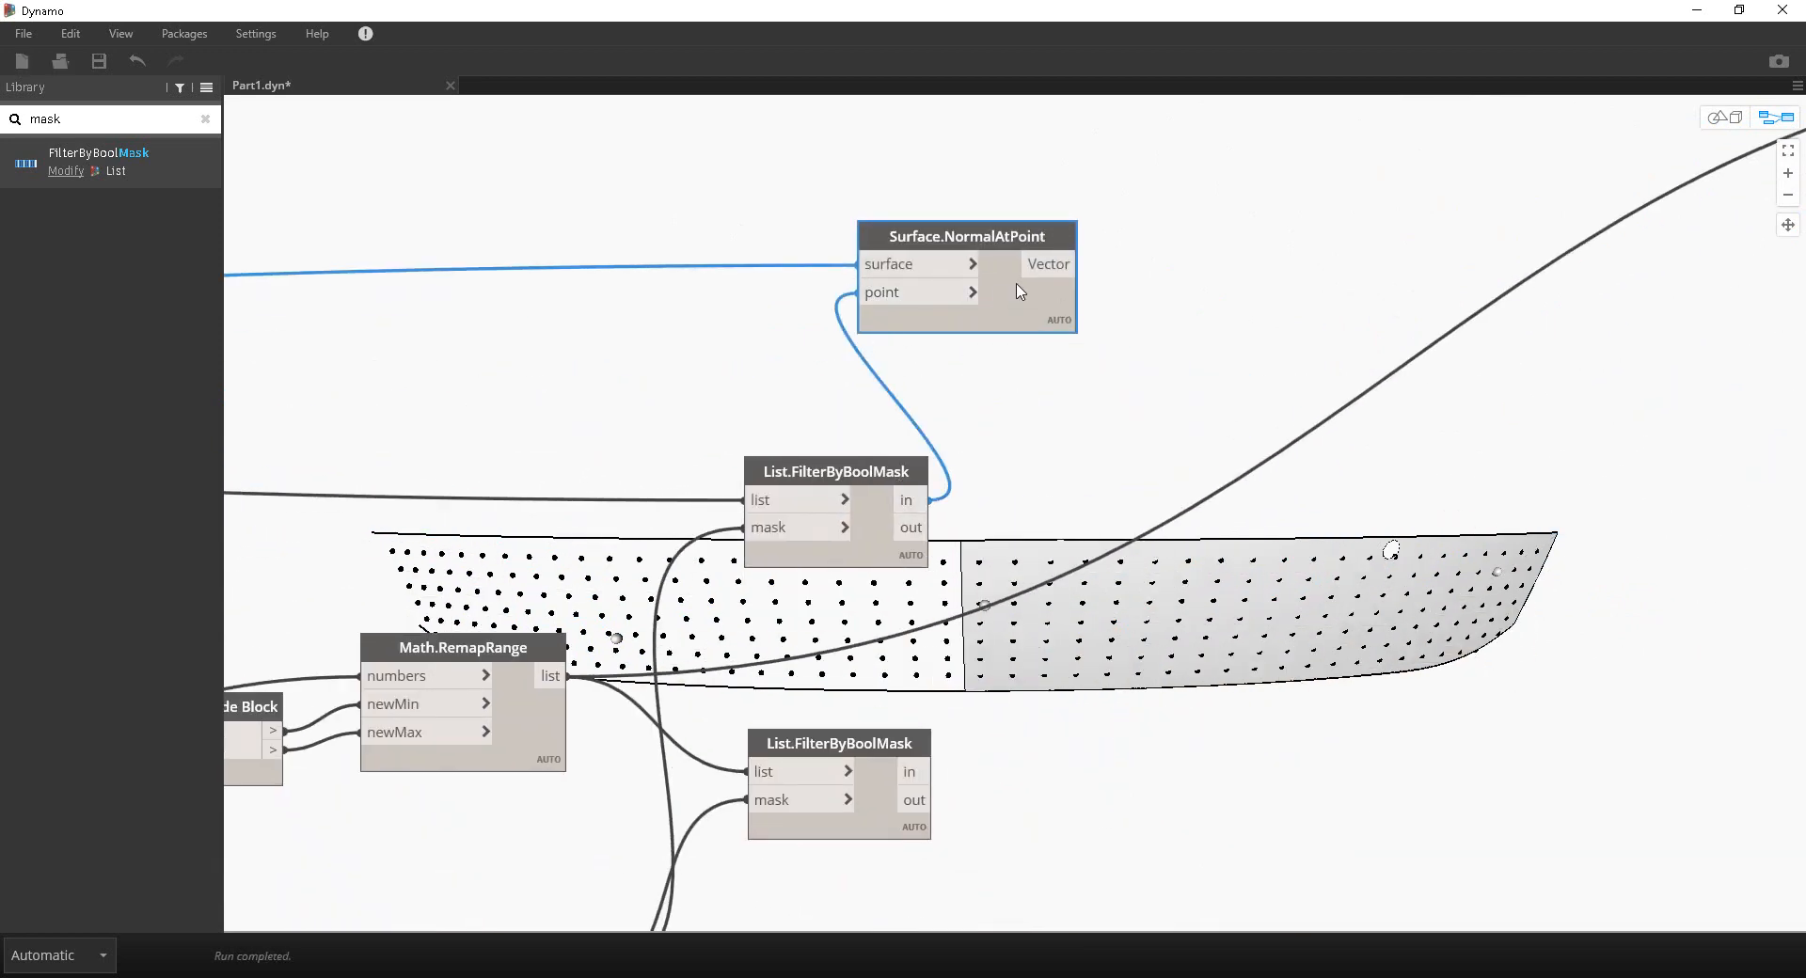
left_click_drag(1013, 278, 1092, 393)
Step: Move the lower List.FilterByBoolMask node up to just beneath the upper one
middle_click_drag(1301, 220, 1000, 318)
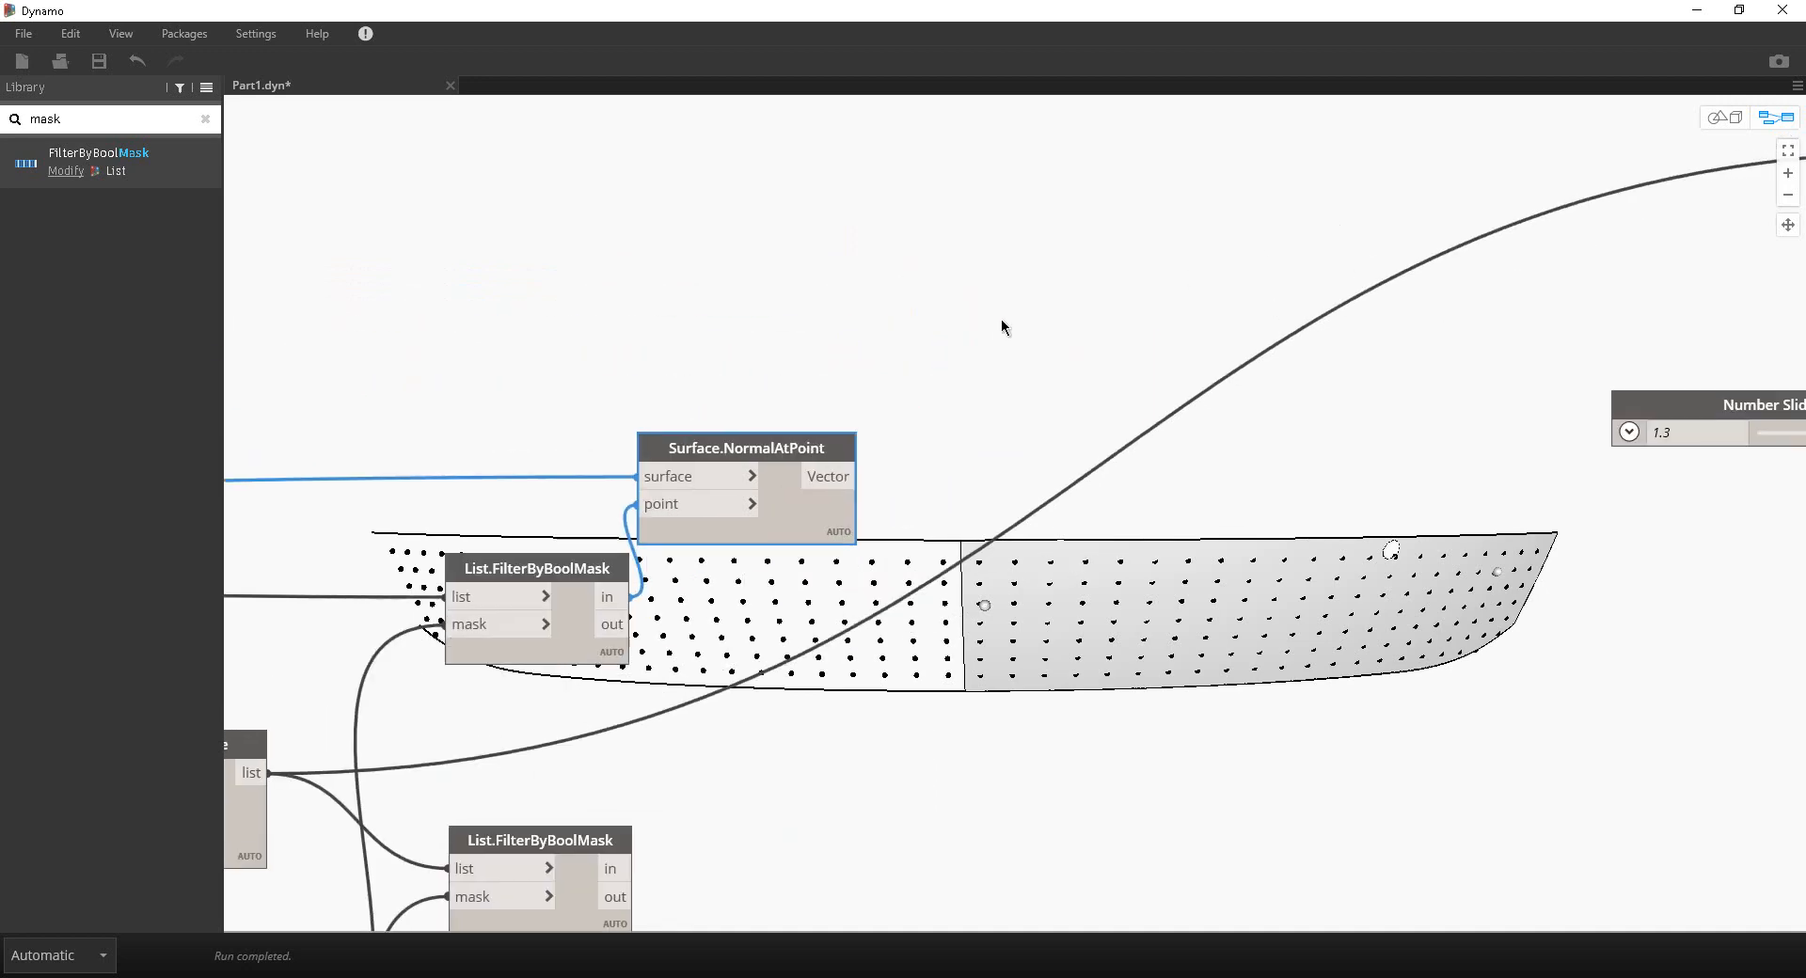
scroll(1008, 305, "down", 3)
middle_click_drag(1217, 307, 1027, 378)
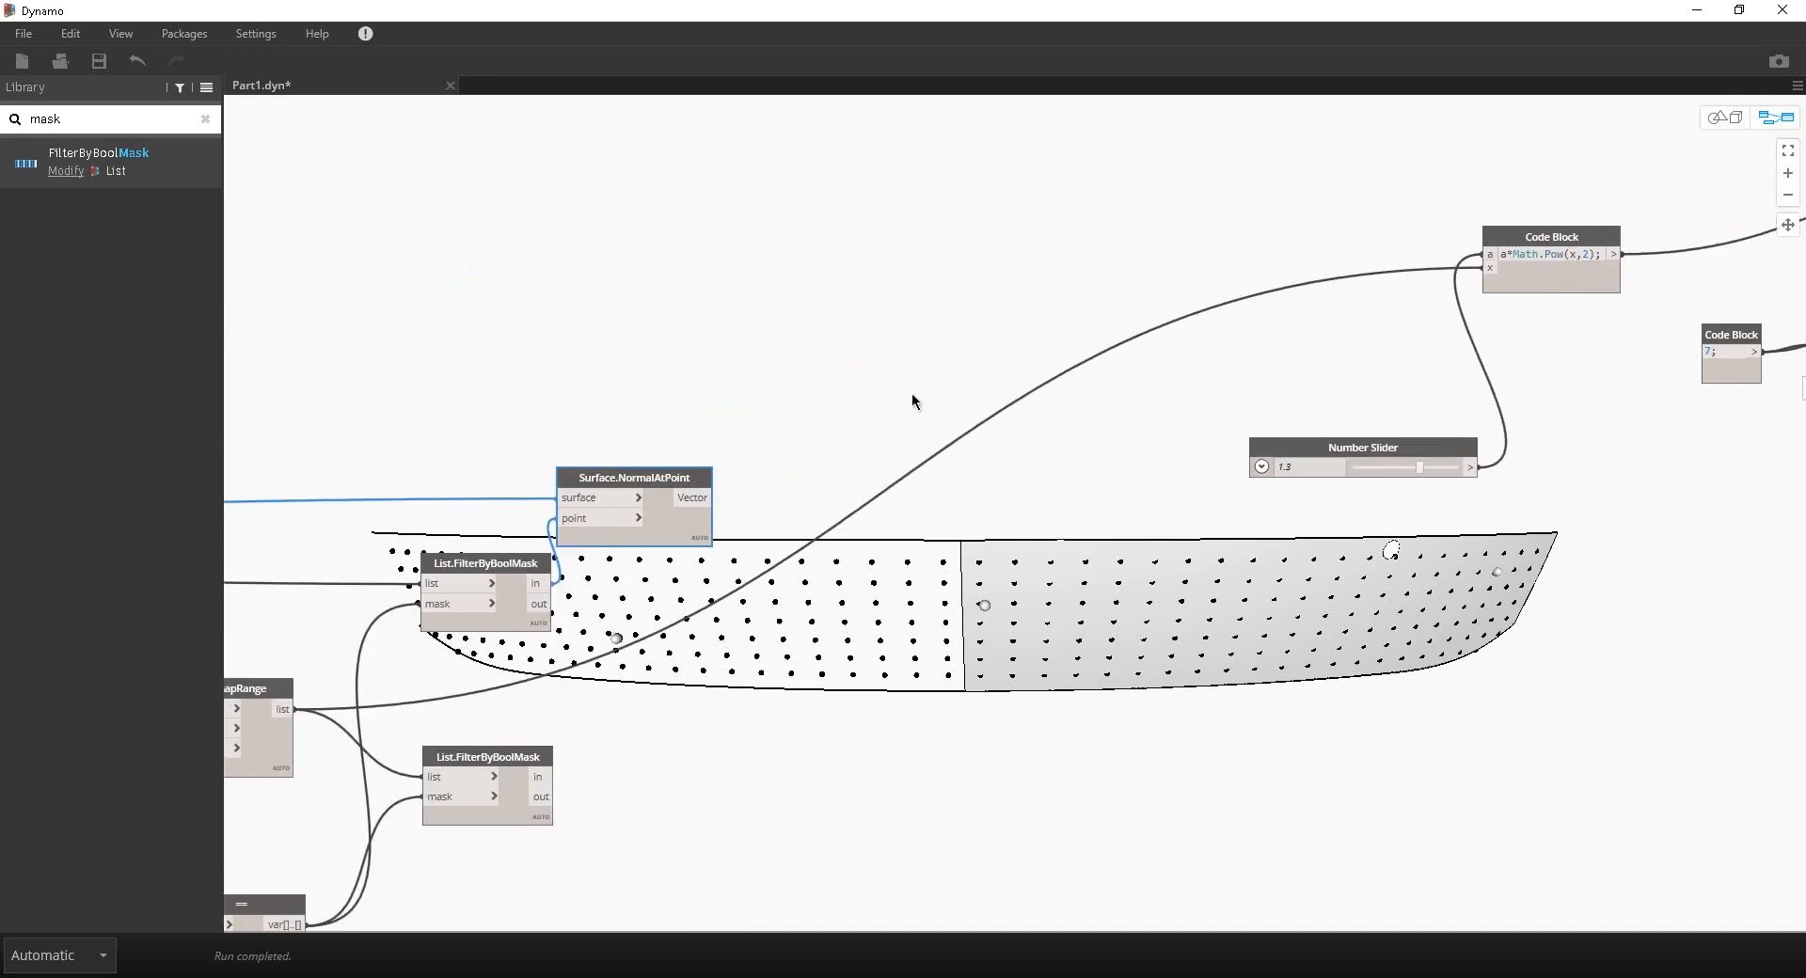
middle_click_drag(911, 394, 969, 382)
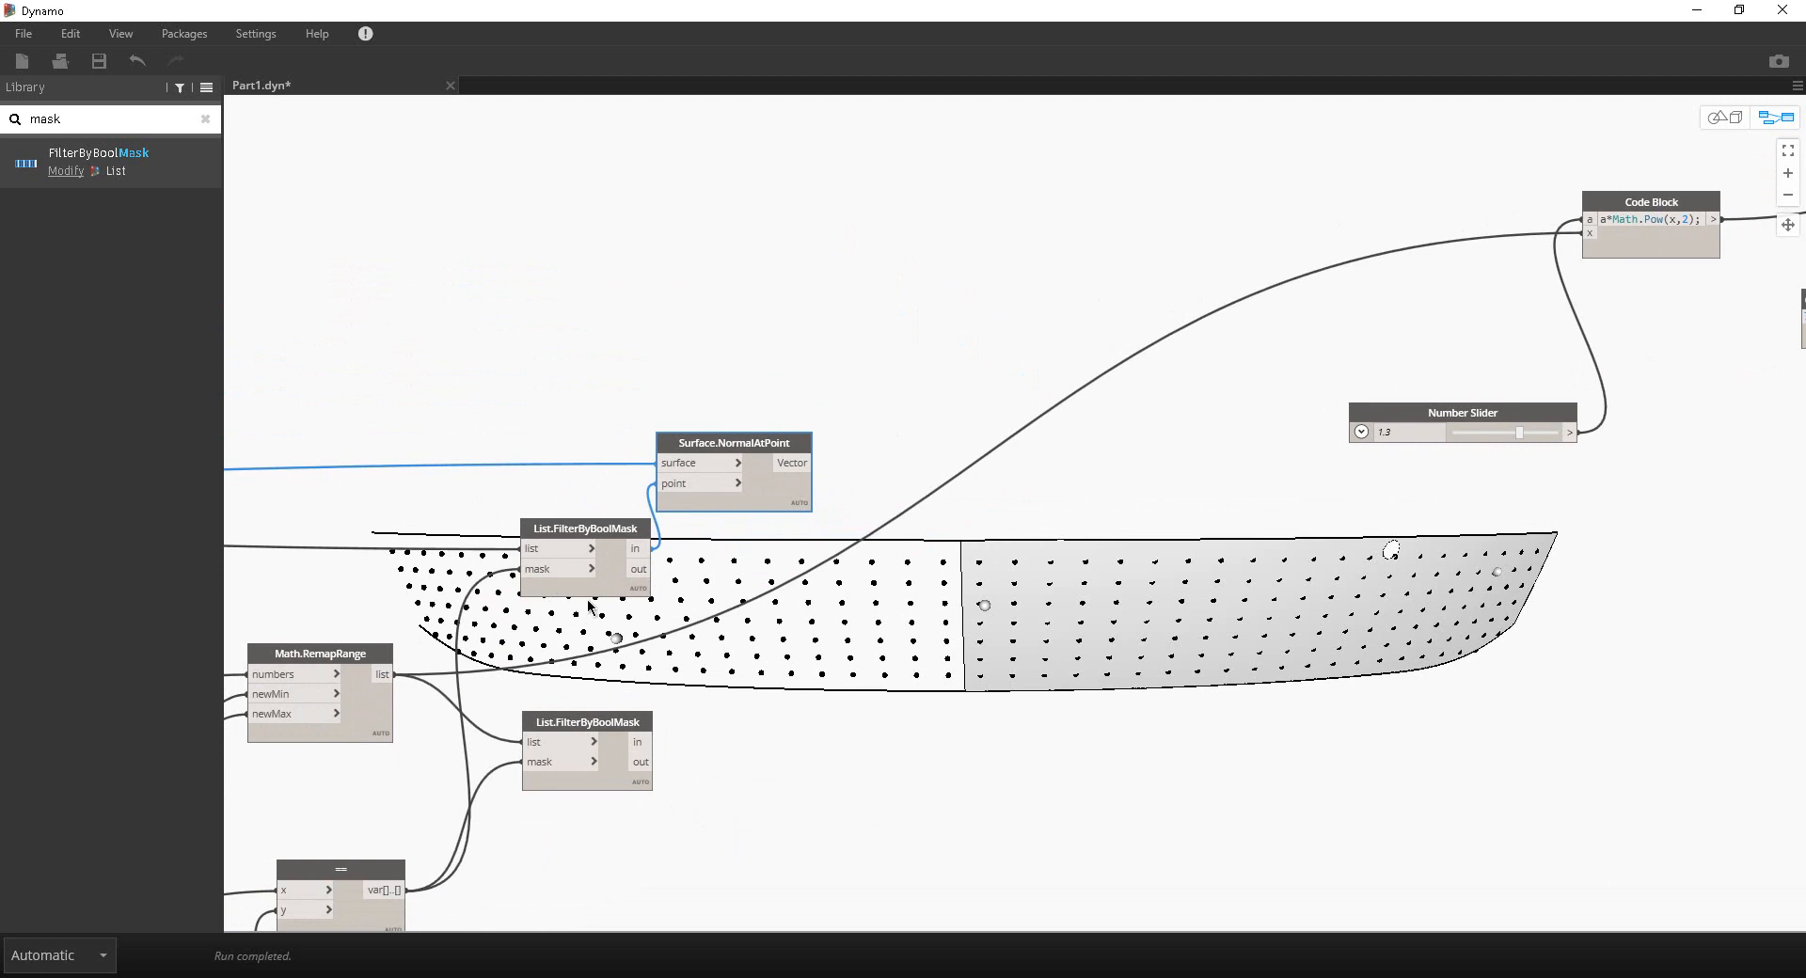
middle_click_drag(590, 607, 800, 566)
left_click_drag(829, 701, 825, 611)
middle_click_drag(1035, 525, 882, 583)
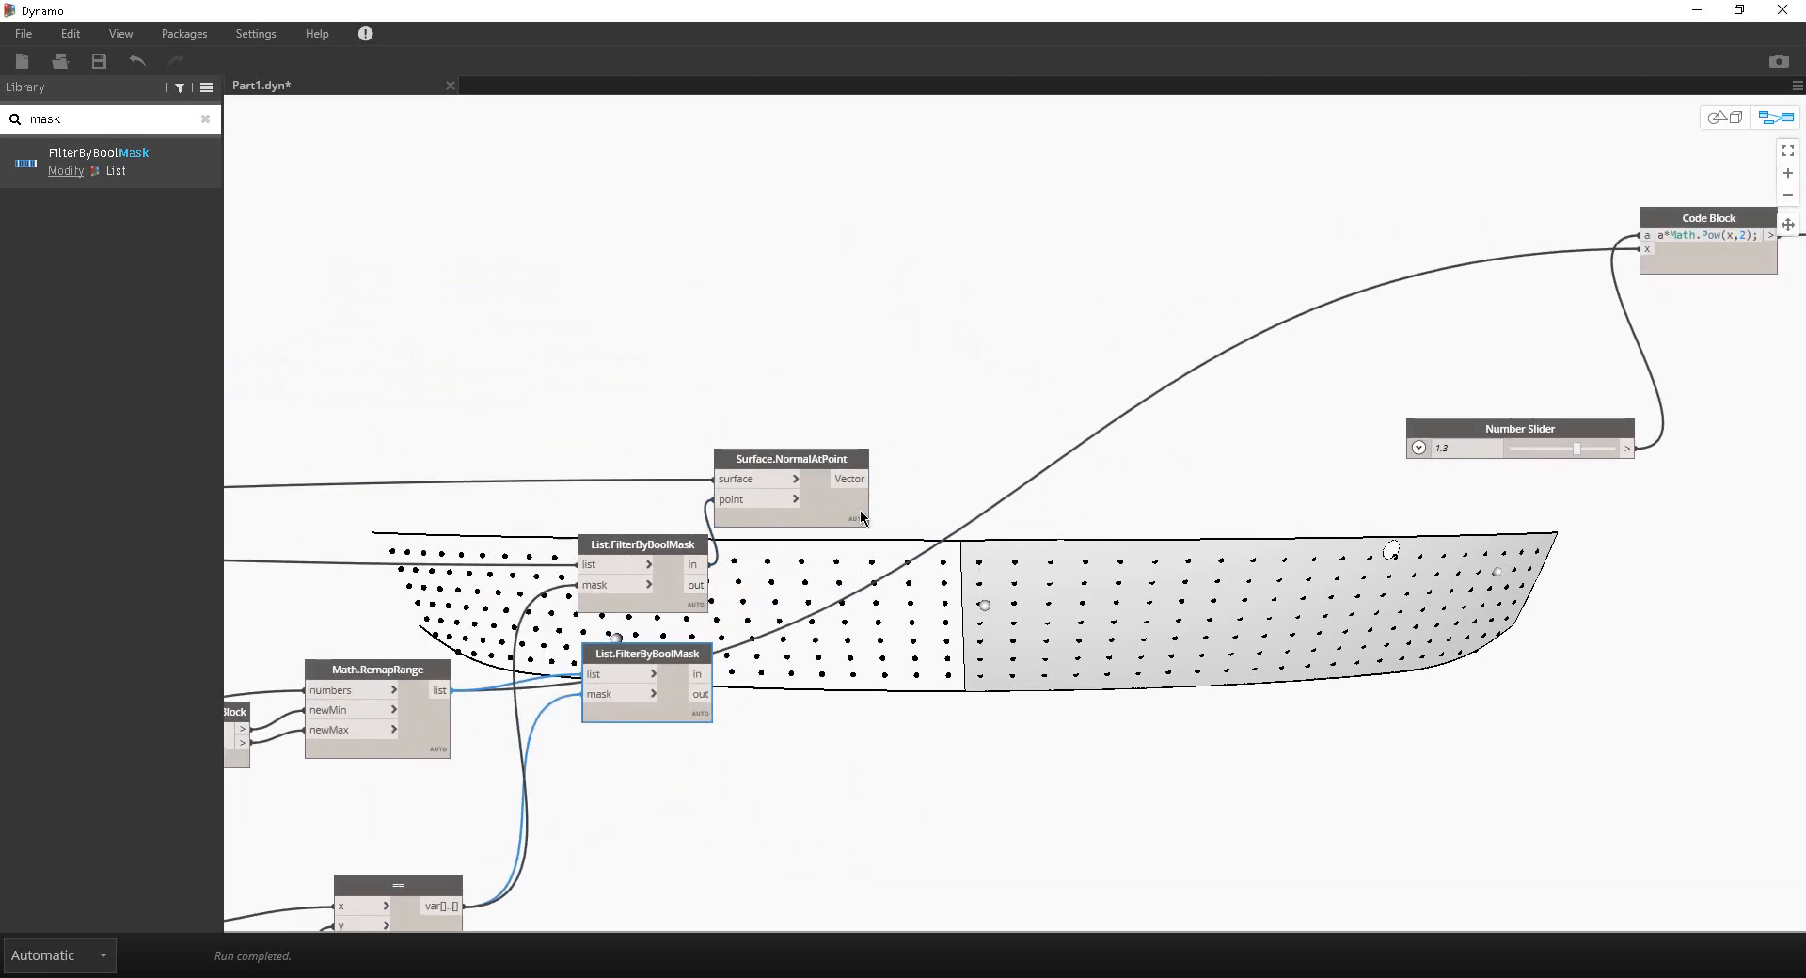
Step: Set the Number Slider feeding the a*Math.Pow(x,2) code block to 1.46
middle_click_drag(861, 516, 673, 587)
middle_click_drag(1182, 404, 924, 459)
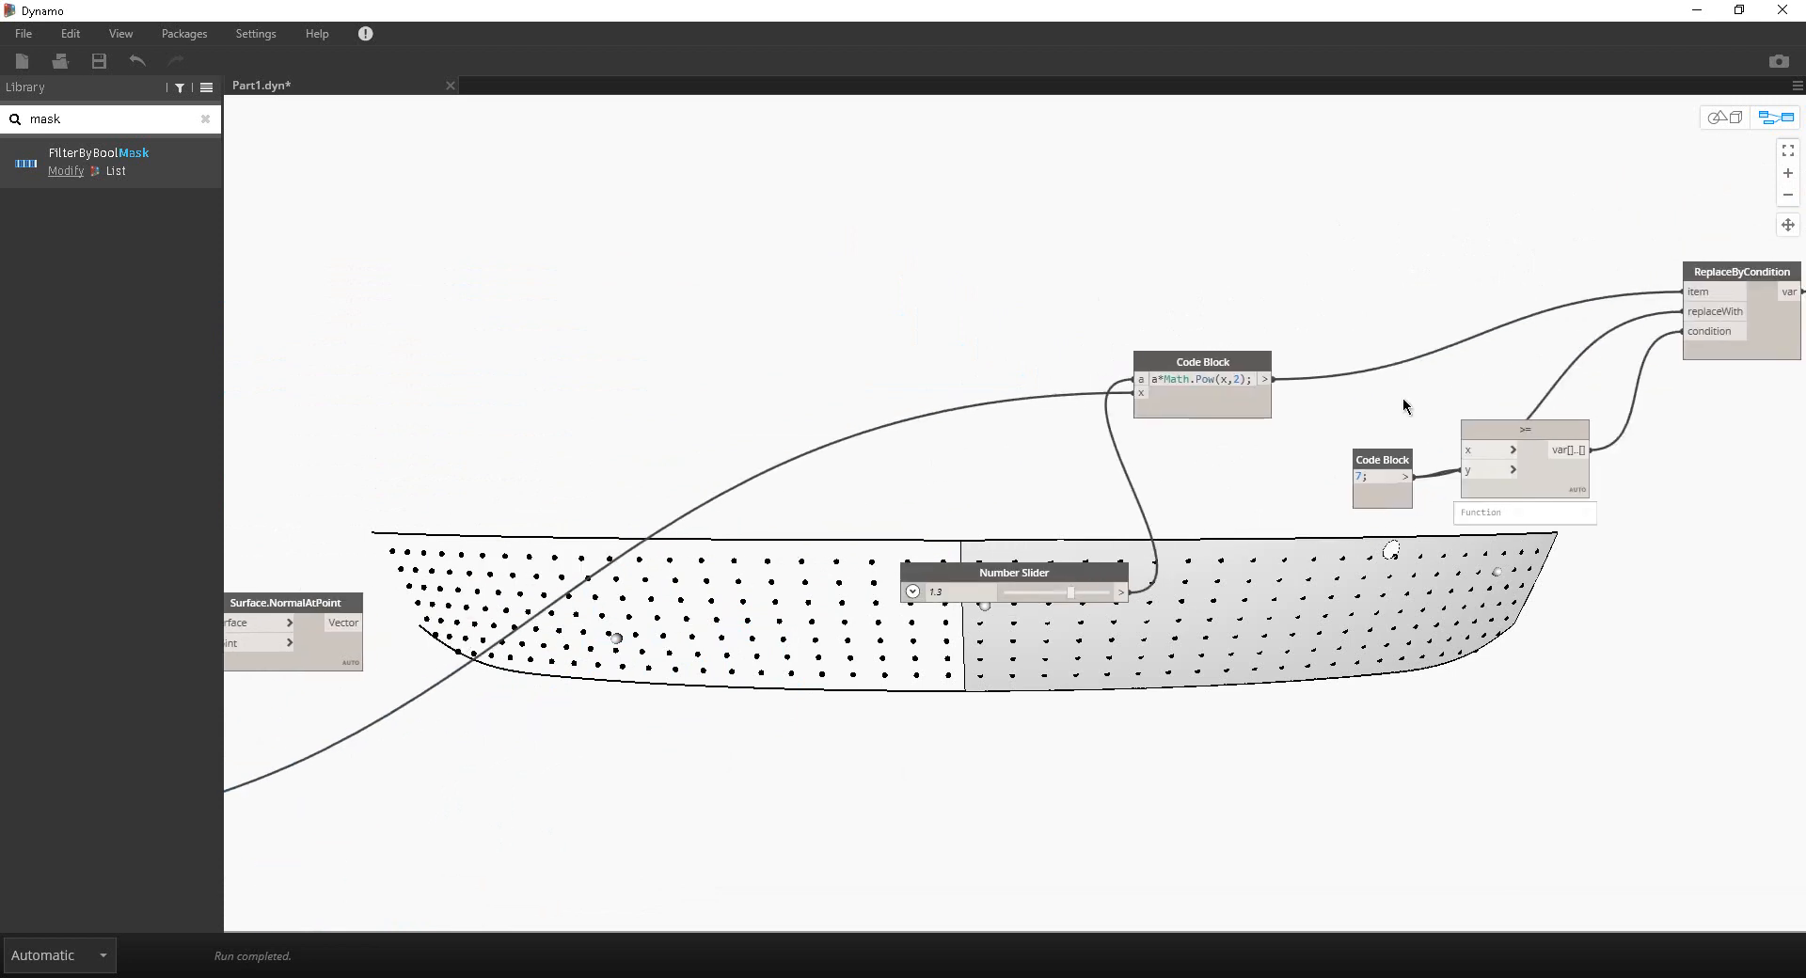
middle_click_drag(1403, 398, 1356, 388)
left_click_drag(1023, 582, 957, 580)
Step: Move the >= node with its code block, ReplaceByCondition and Circle.ByCenterPointRadiusNormal closer to the a*Math.Pow(x,2) code block
left_click_drag(1577, 535, 1342, 379)
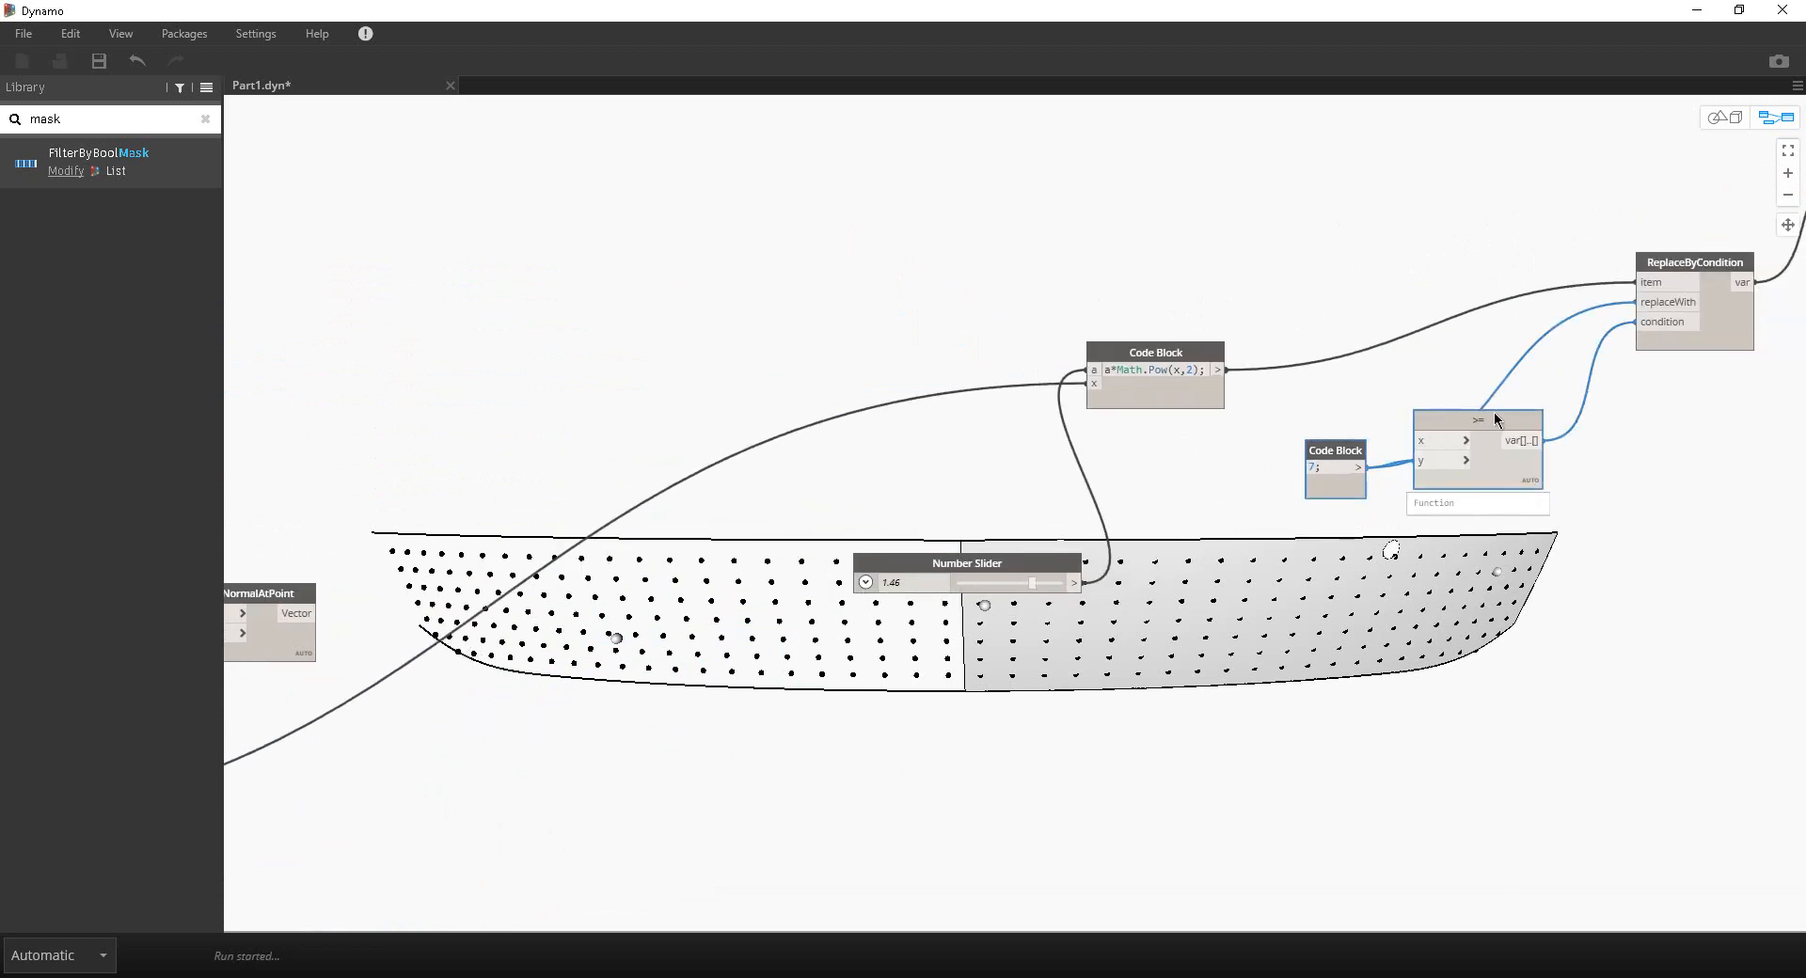
left_click_drag(1495, 419, 1462, 481)
left_click_drag(1712, 313, 1603, 430)
middle_click_drag(1307, 438, 1027, 490)
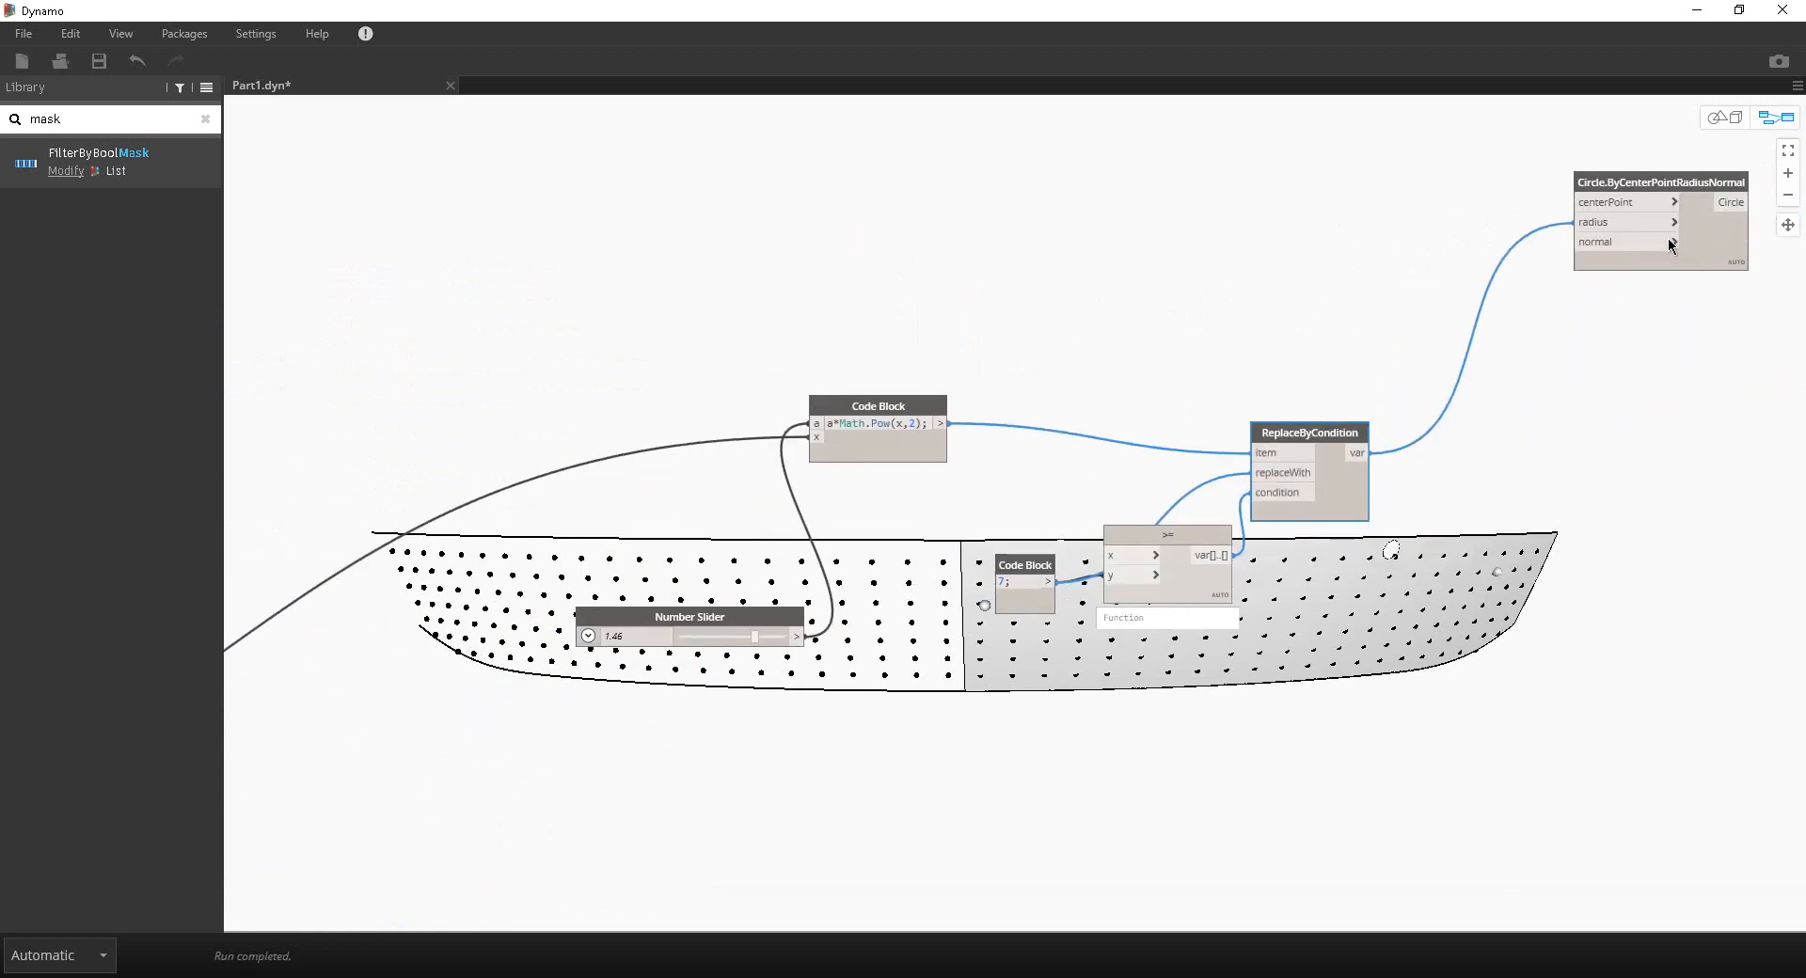
left_click_drag(1684, 231, 1578, 276)
Step: Connect Surface.NormalAtPoint's Vector output to the normal input of Circle.ByCenterPointRadiusNormal
middle_click_drag(696, 474, 1086, 404)
middle_click_drag(564, 453, 858, 360)
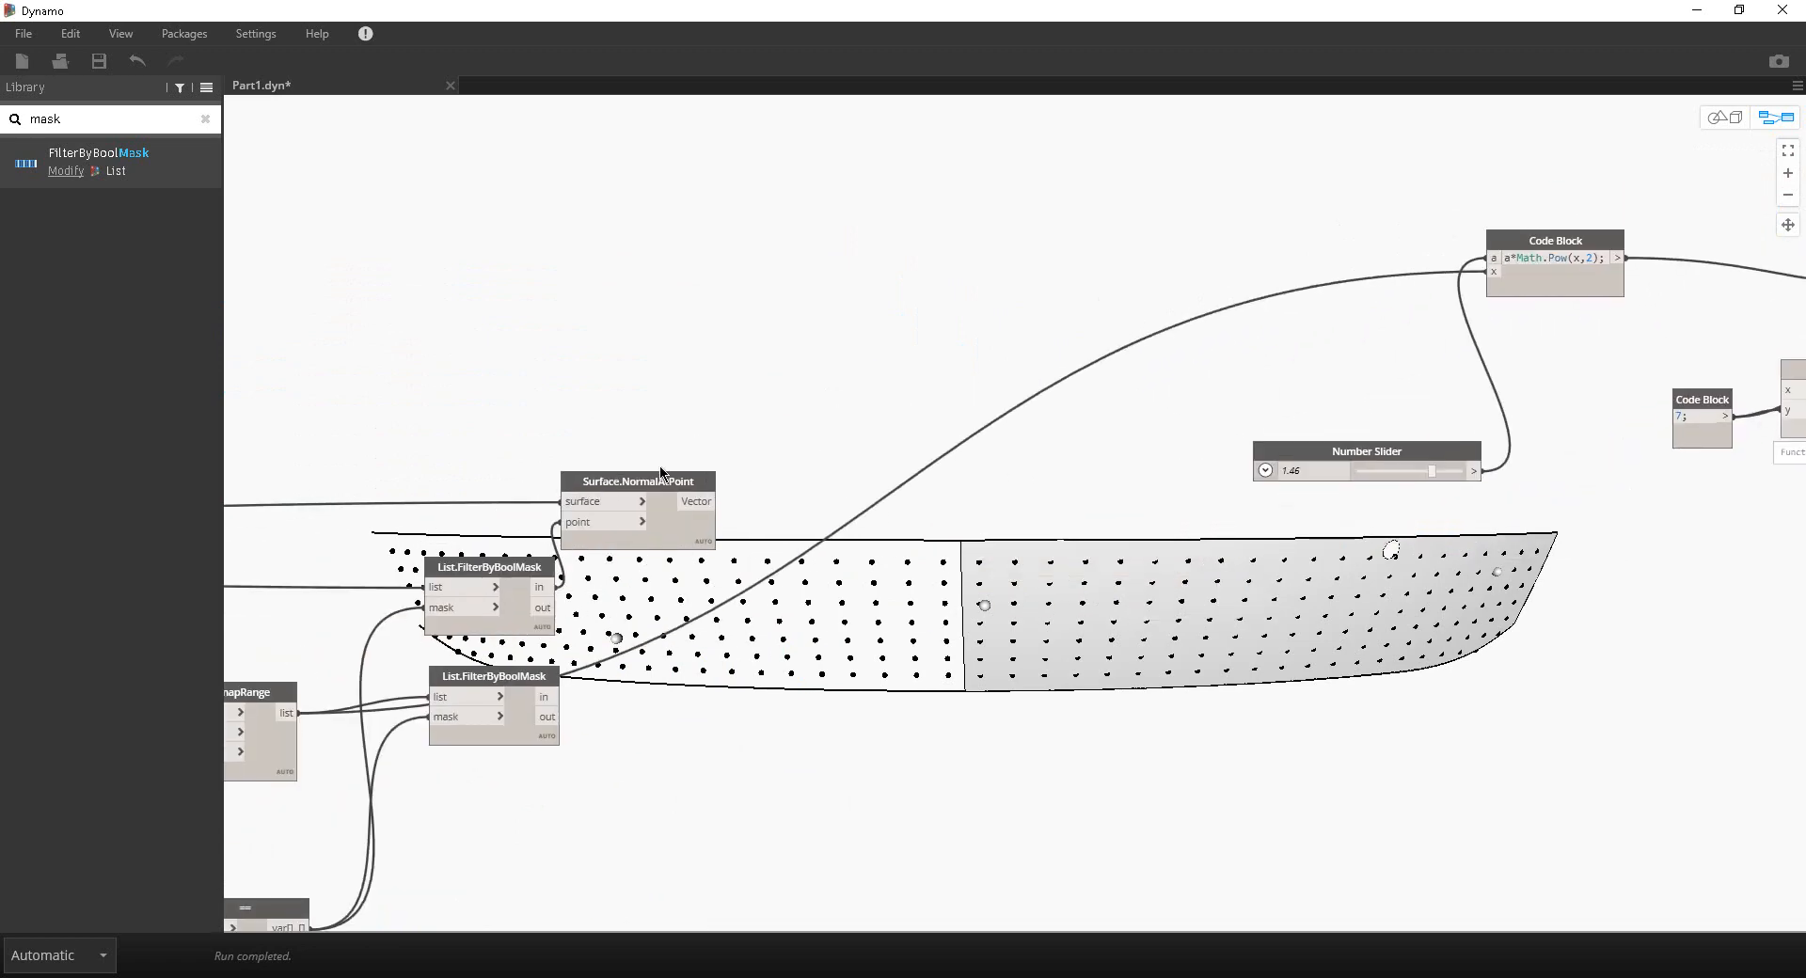
left_click(702, 502)
middle_click_drag(1208, 184, 377, 375)
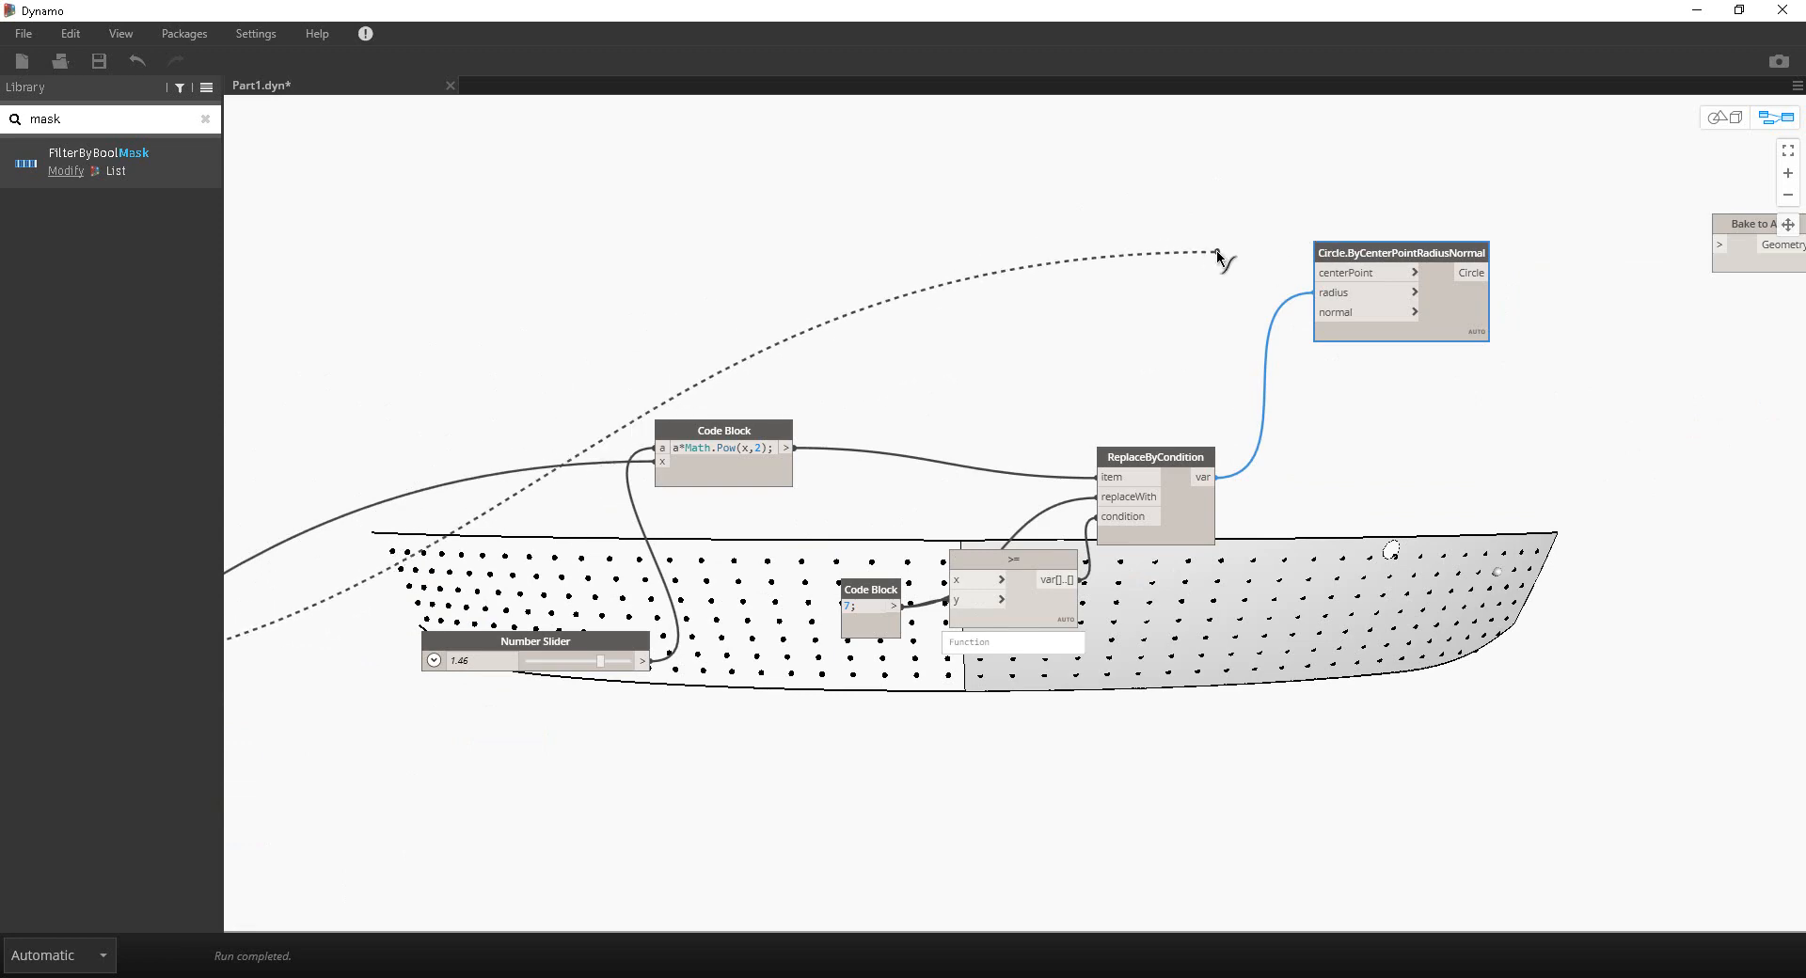
left_click(1331, 313)
Step: Move the lower List.FilterByBoolMask clear of the wires and connect its in output to x of the a*Math.Pow(x,2) code block
middle_click_drag(628, 408, 1439, 272)
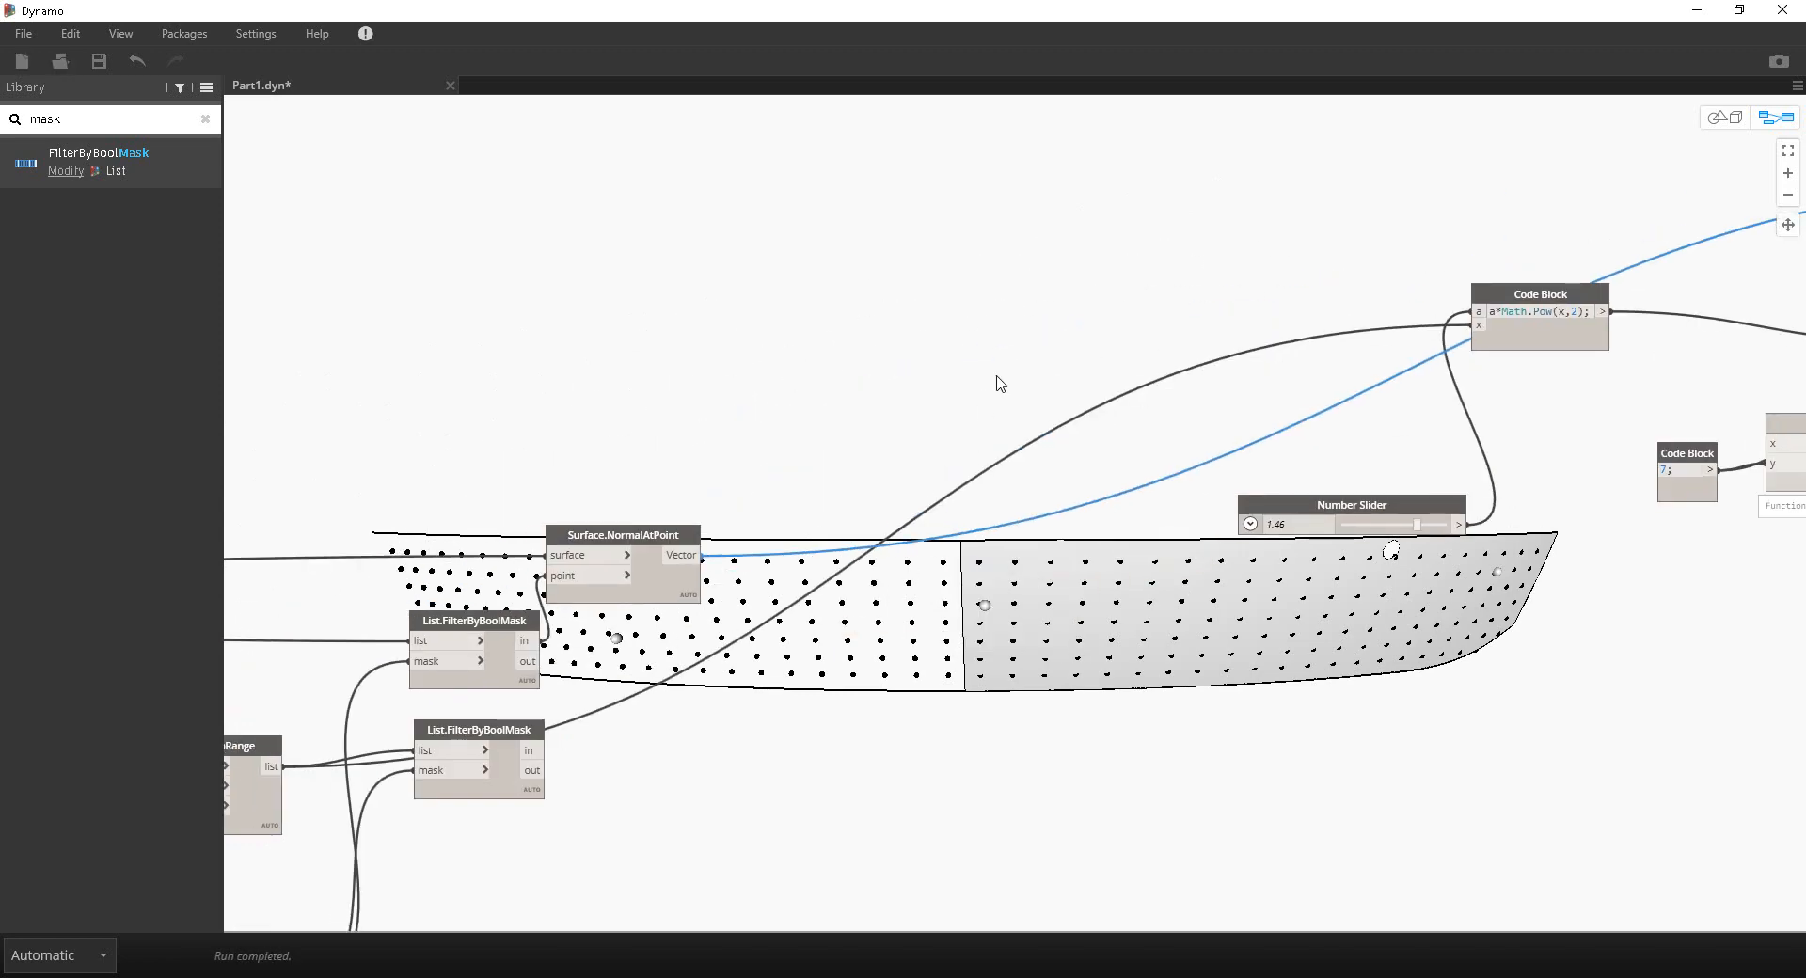
middle_click_drag(658, 629, 698, 562)
left_click_drag(546, 698, 583, 764)
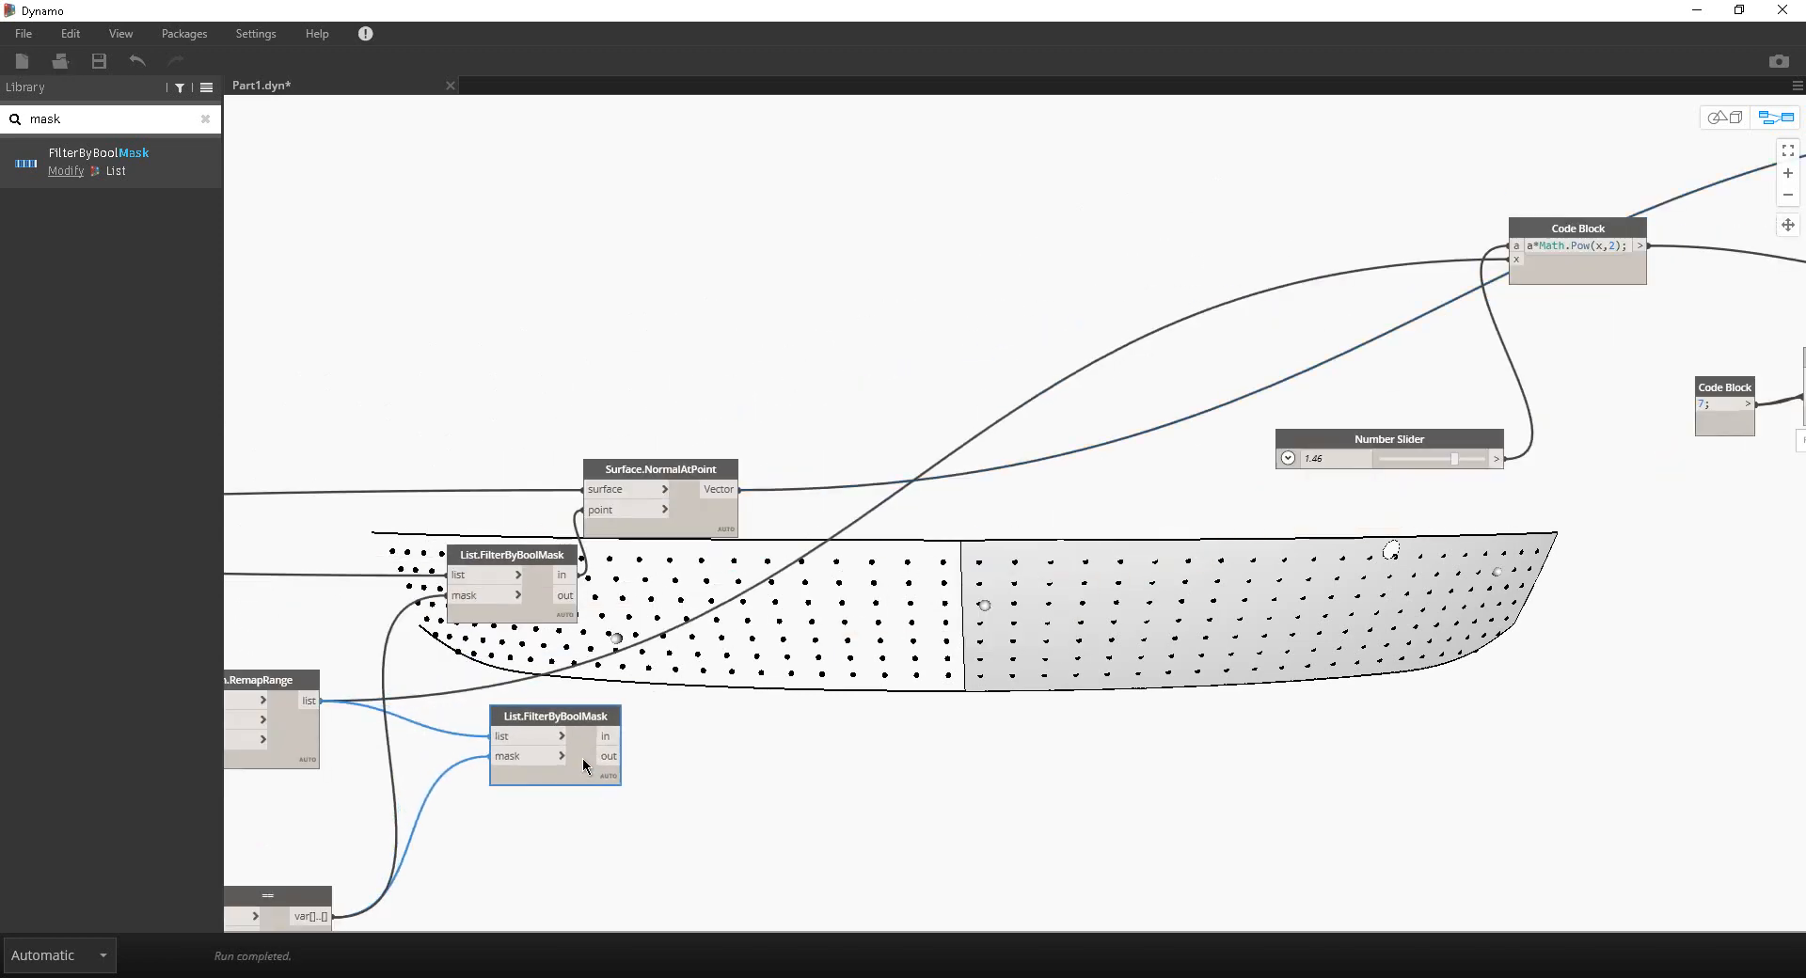
scroll(630, 762, "up", 2)
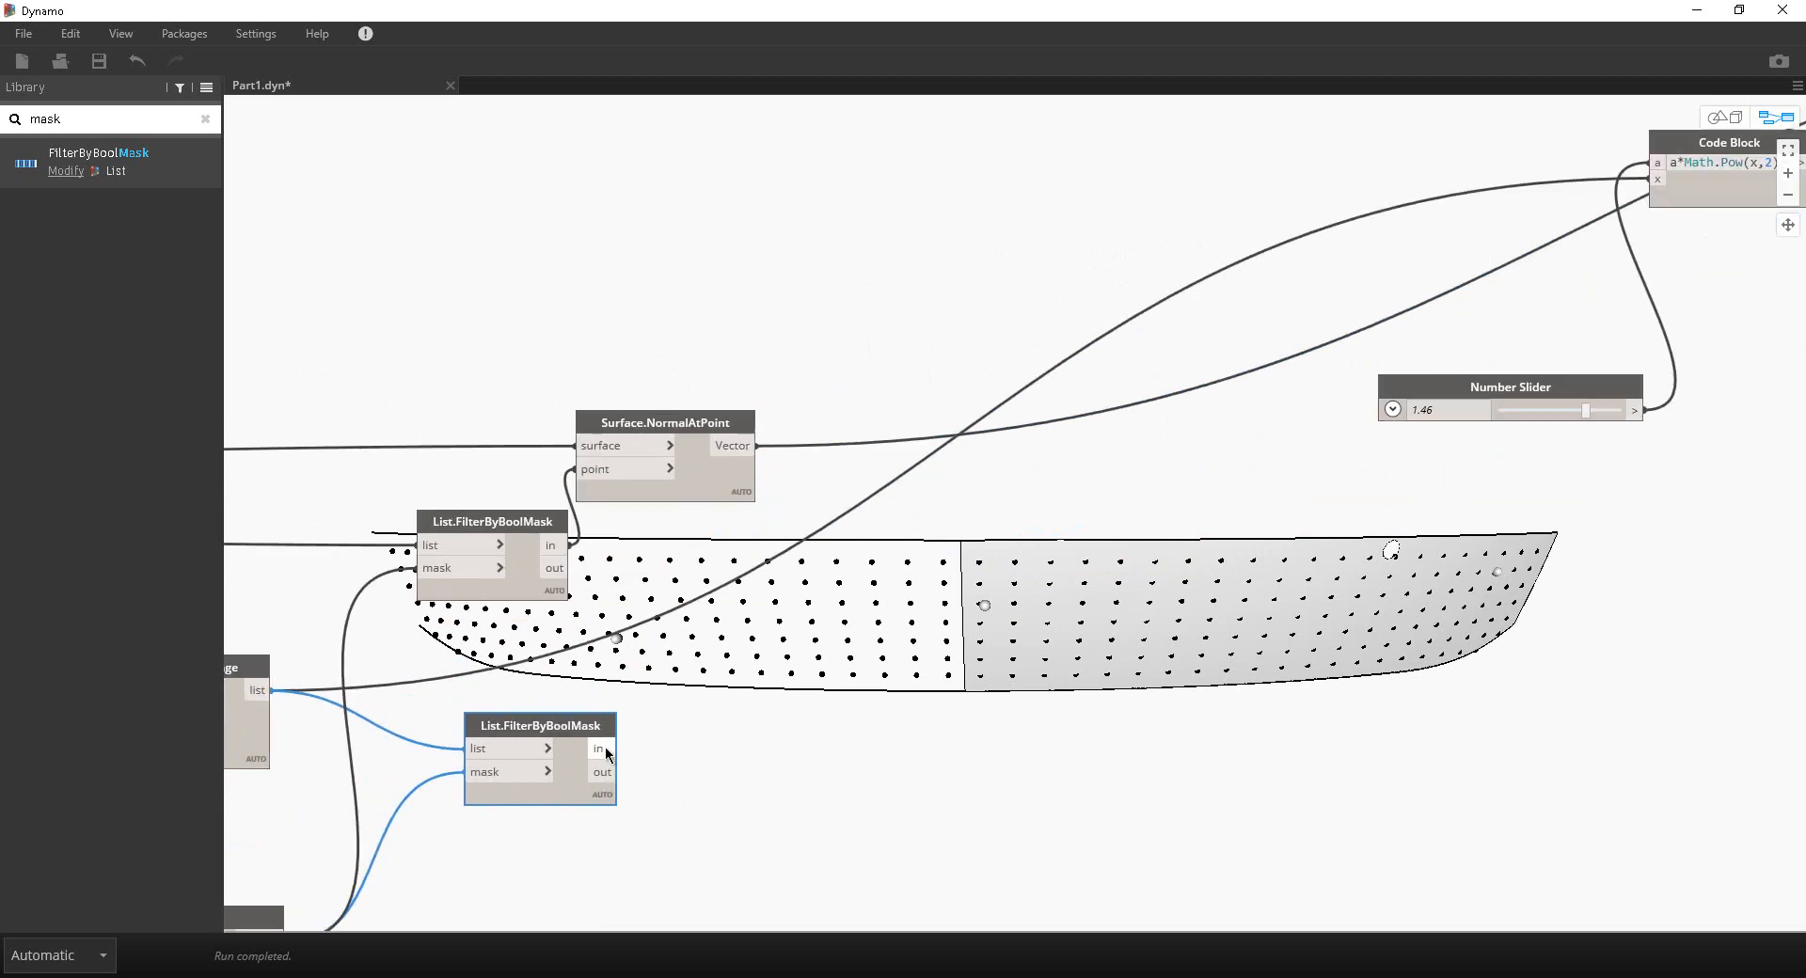
left_click(619, 750)
left_click(1657, 179)
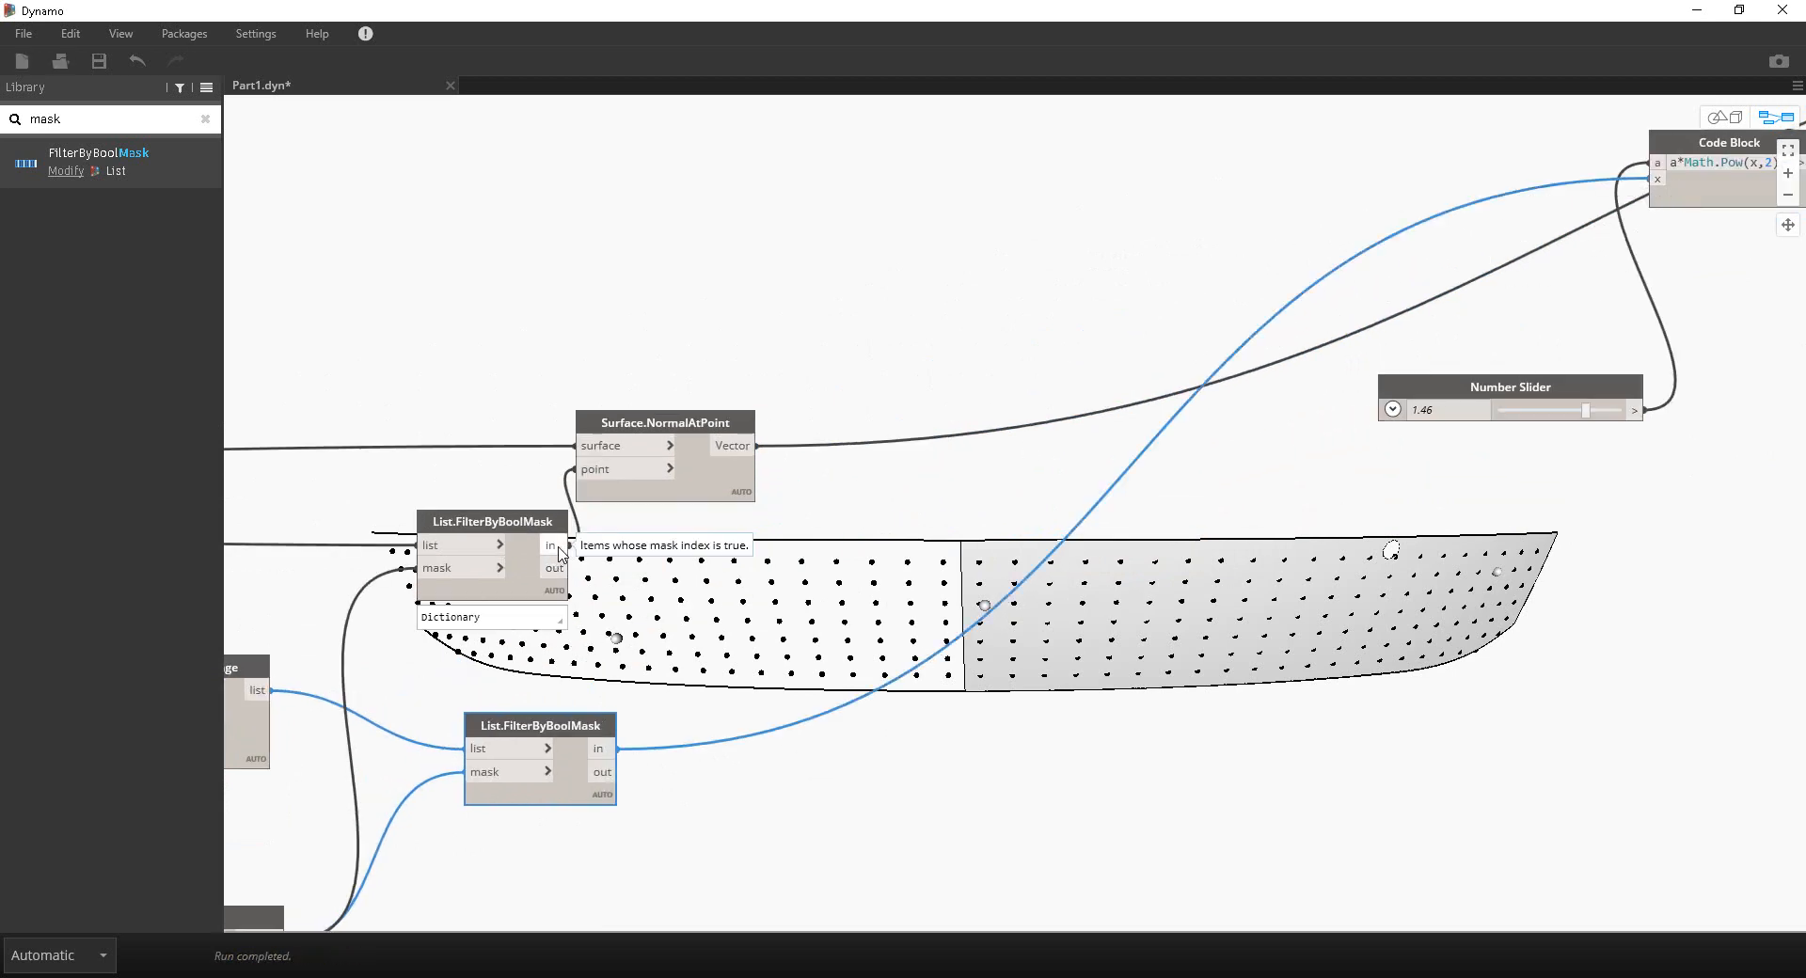
Step: Connect the upper List.FilterByBoolMask's in output to Circle.ByCenterPointRadiusNormal's centerPoint input and highlight the resulting circles by selecting the node
left_click(554, 547)
middle_click_drag(1245, 414, 521, 701)
left_click(1690, 246)
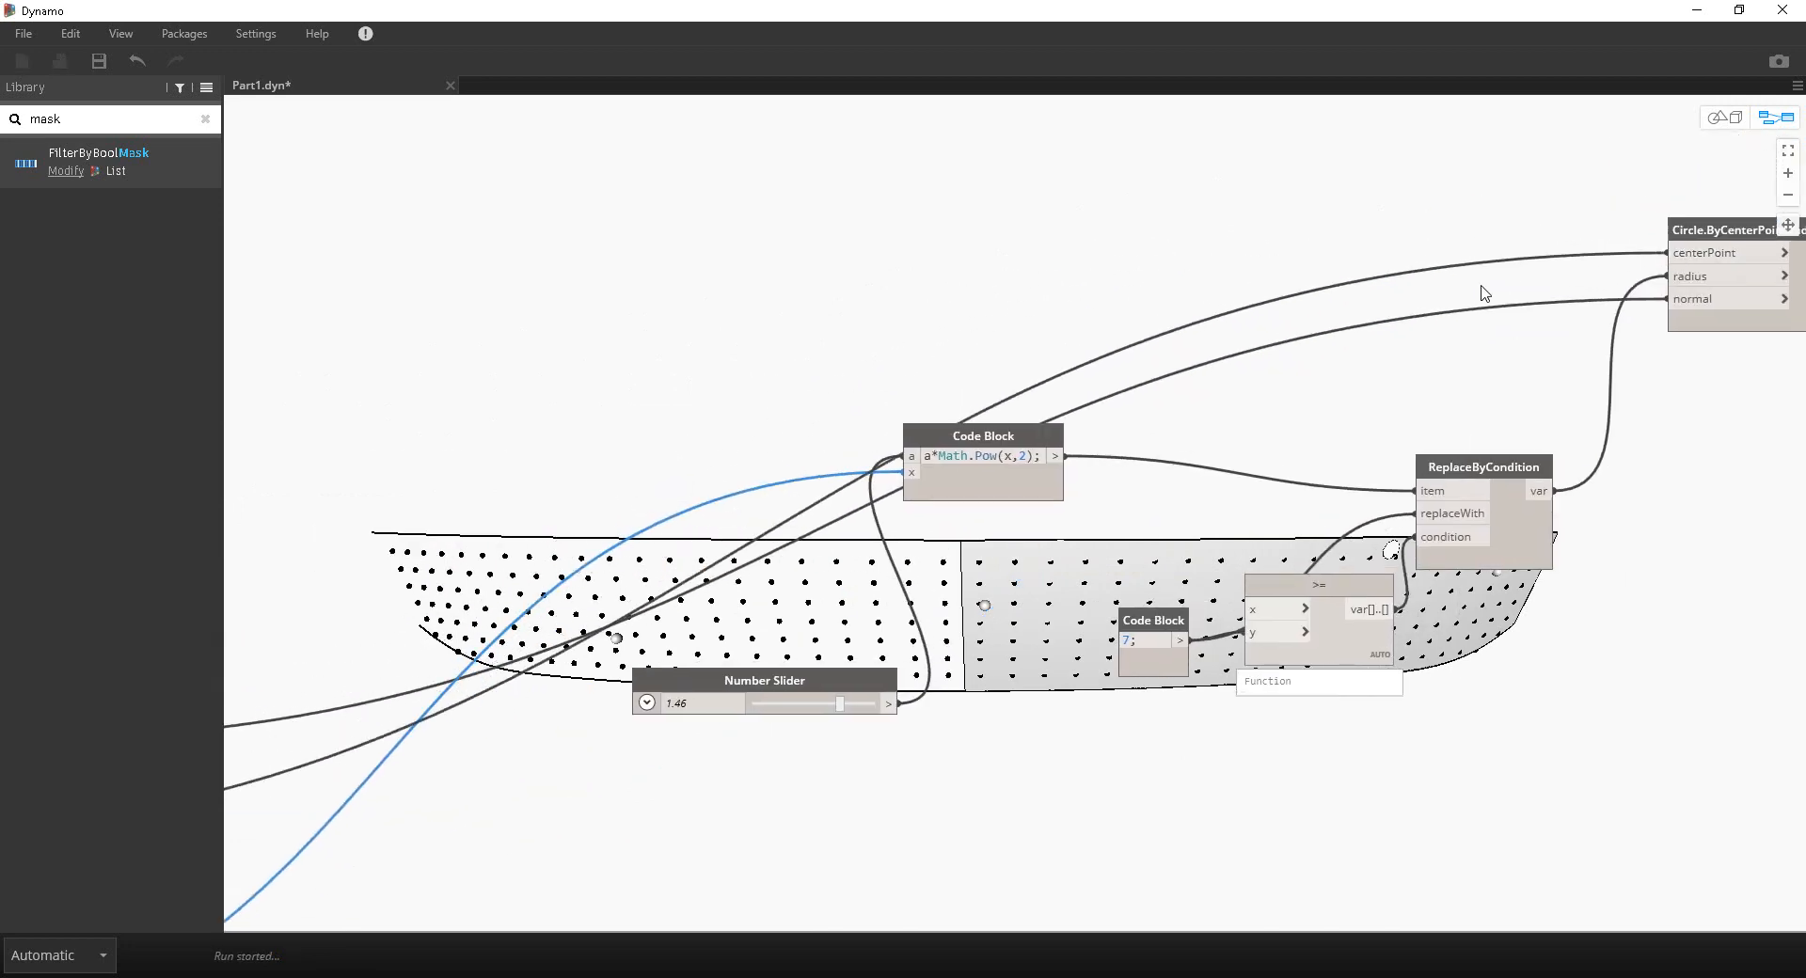
middle_click_drag(1354, 274, 872, 257)
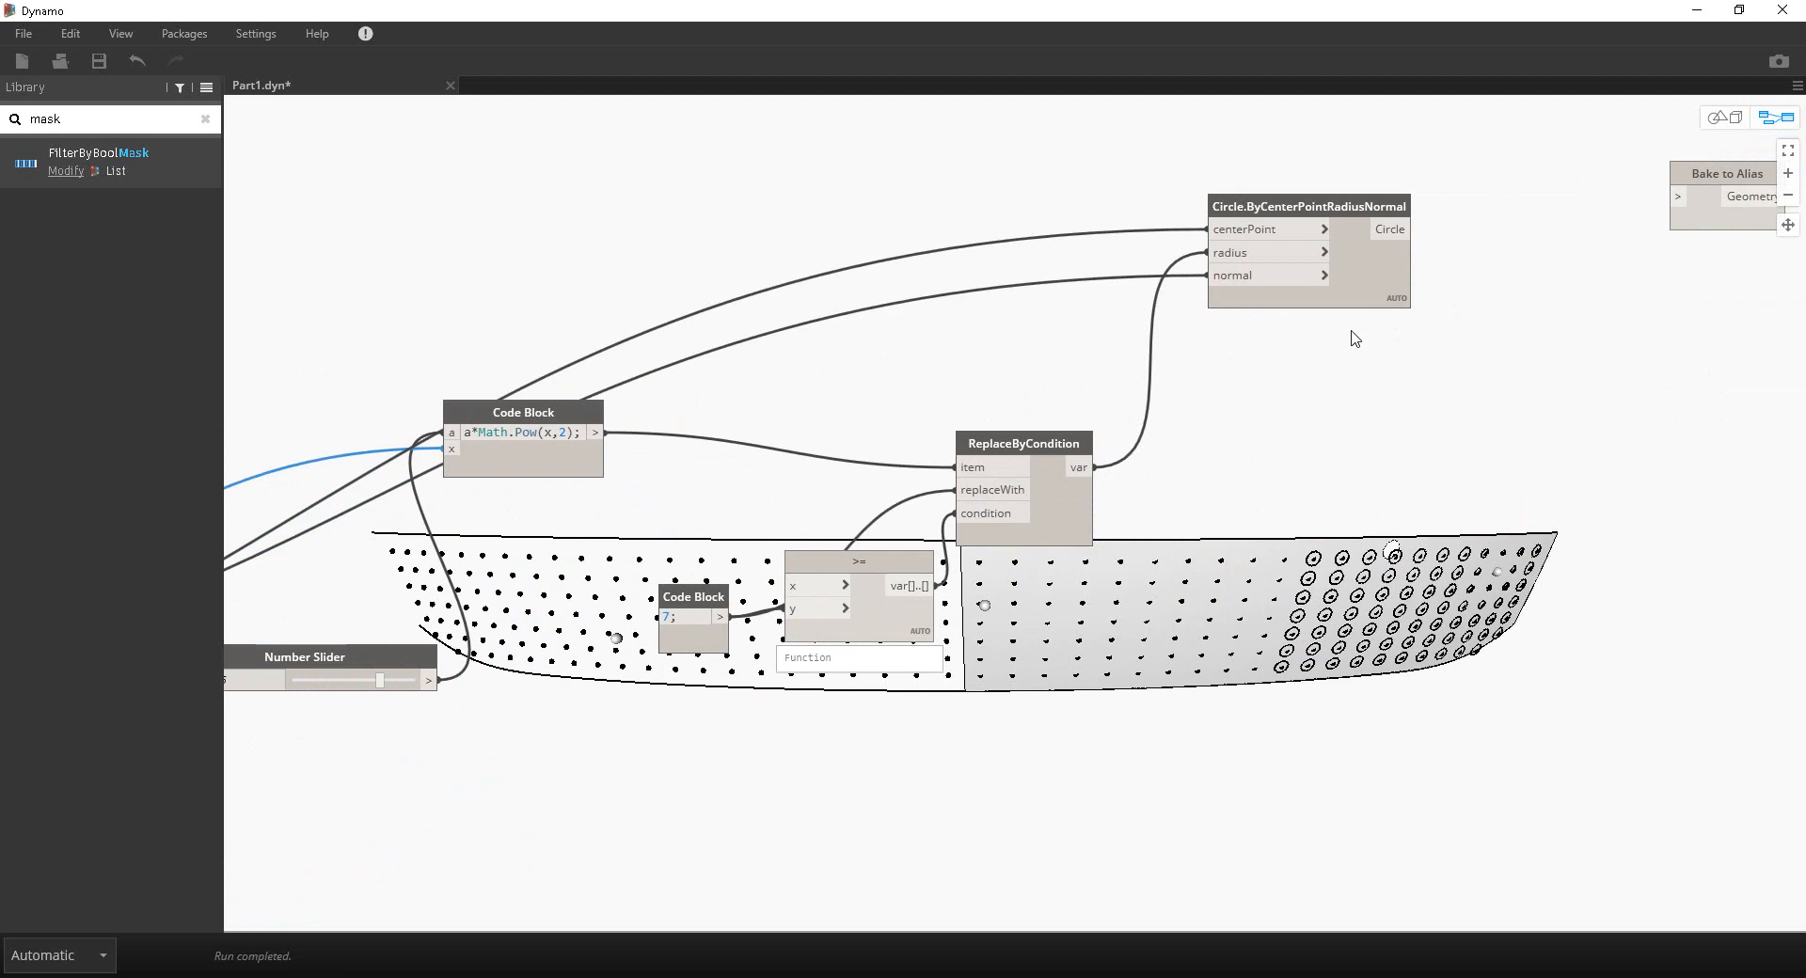
left_click_drag(1387, 298, 1380, 302)
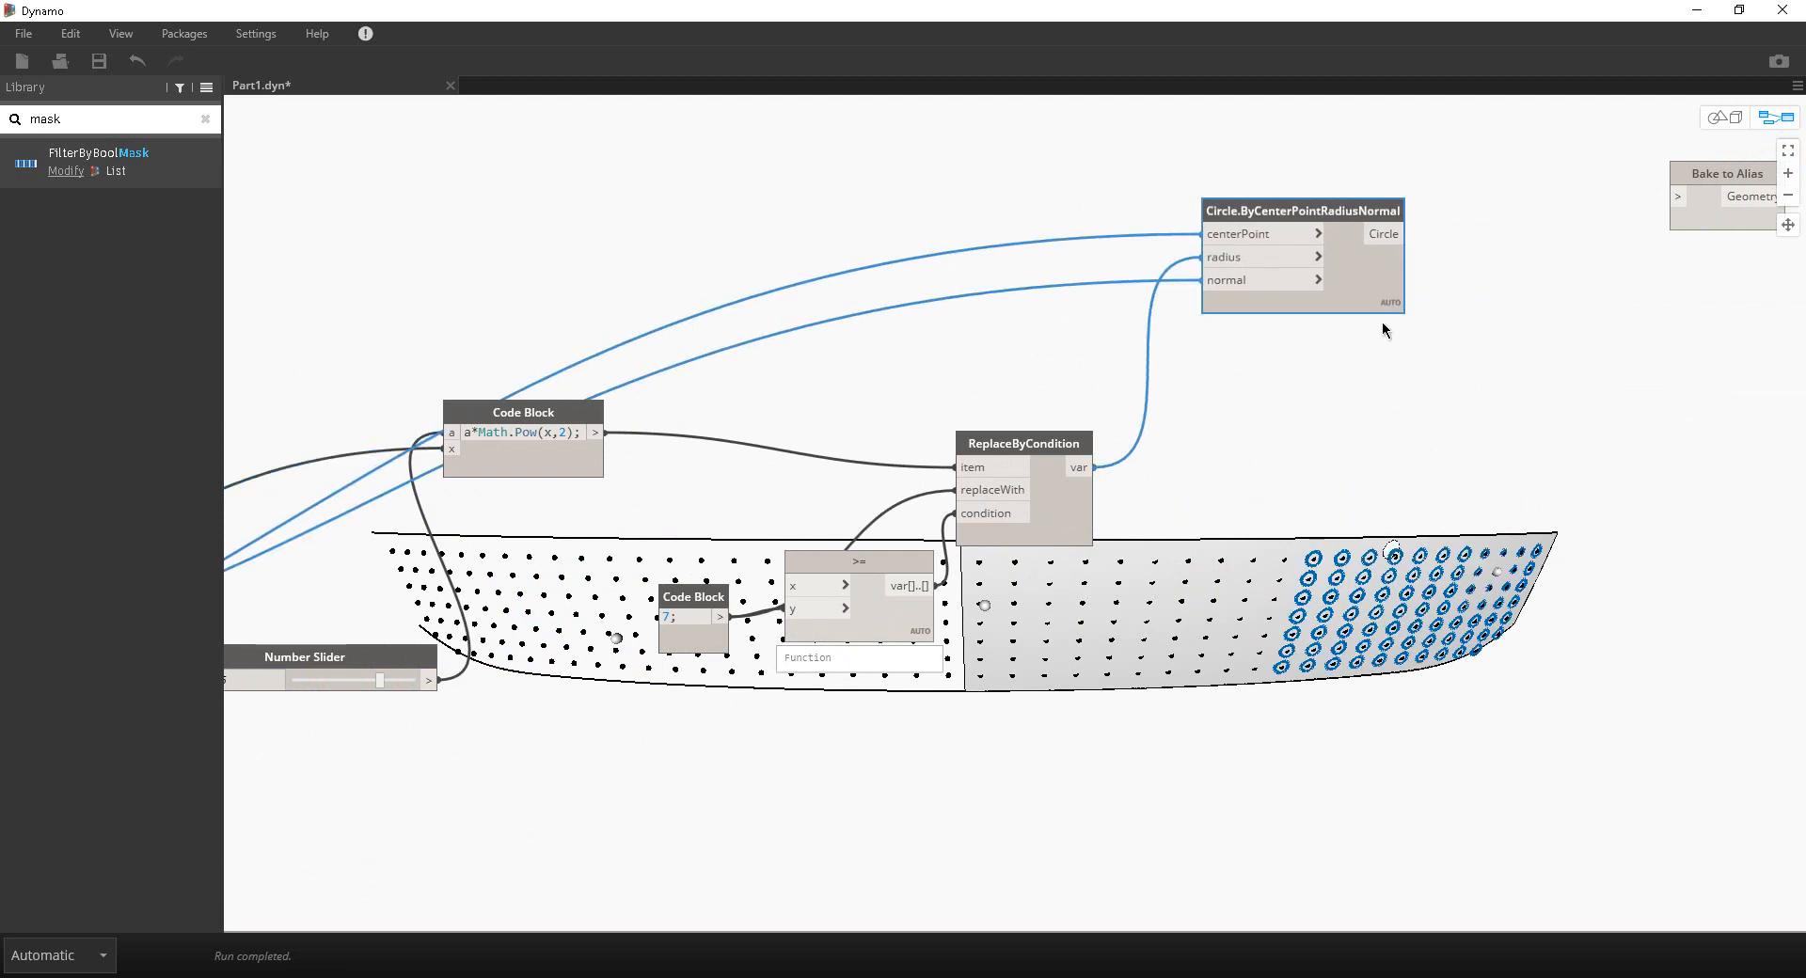
middle_click_drag(1427, 561, 1408, 553)
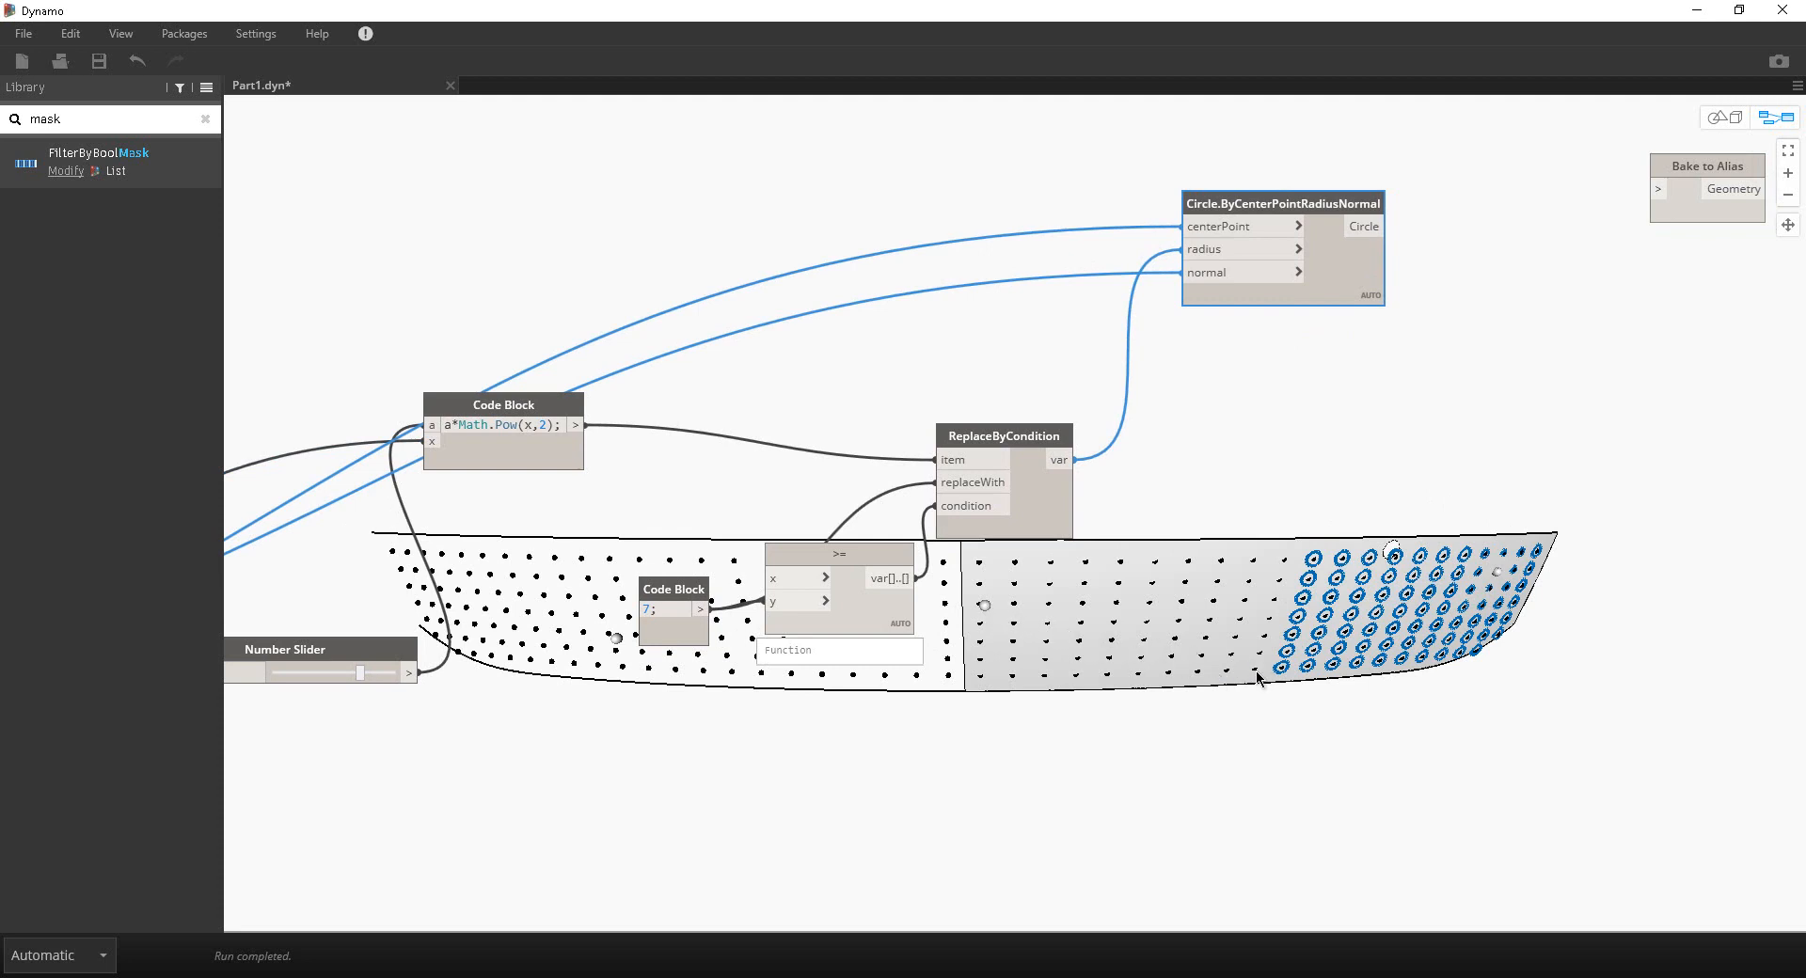
Step: Move the a*Math.Pow(x,2) code block slightly closer to the ReplaceByCondition node
scroll(1341, 394, "down", 5)
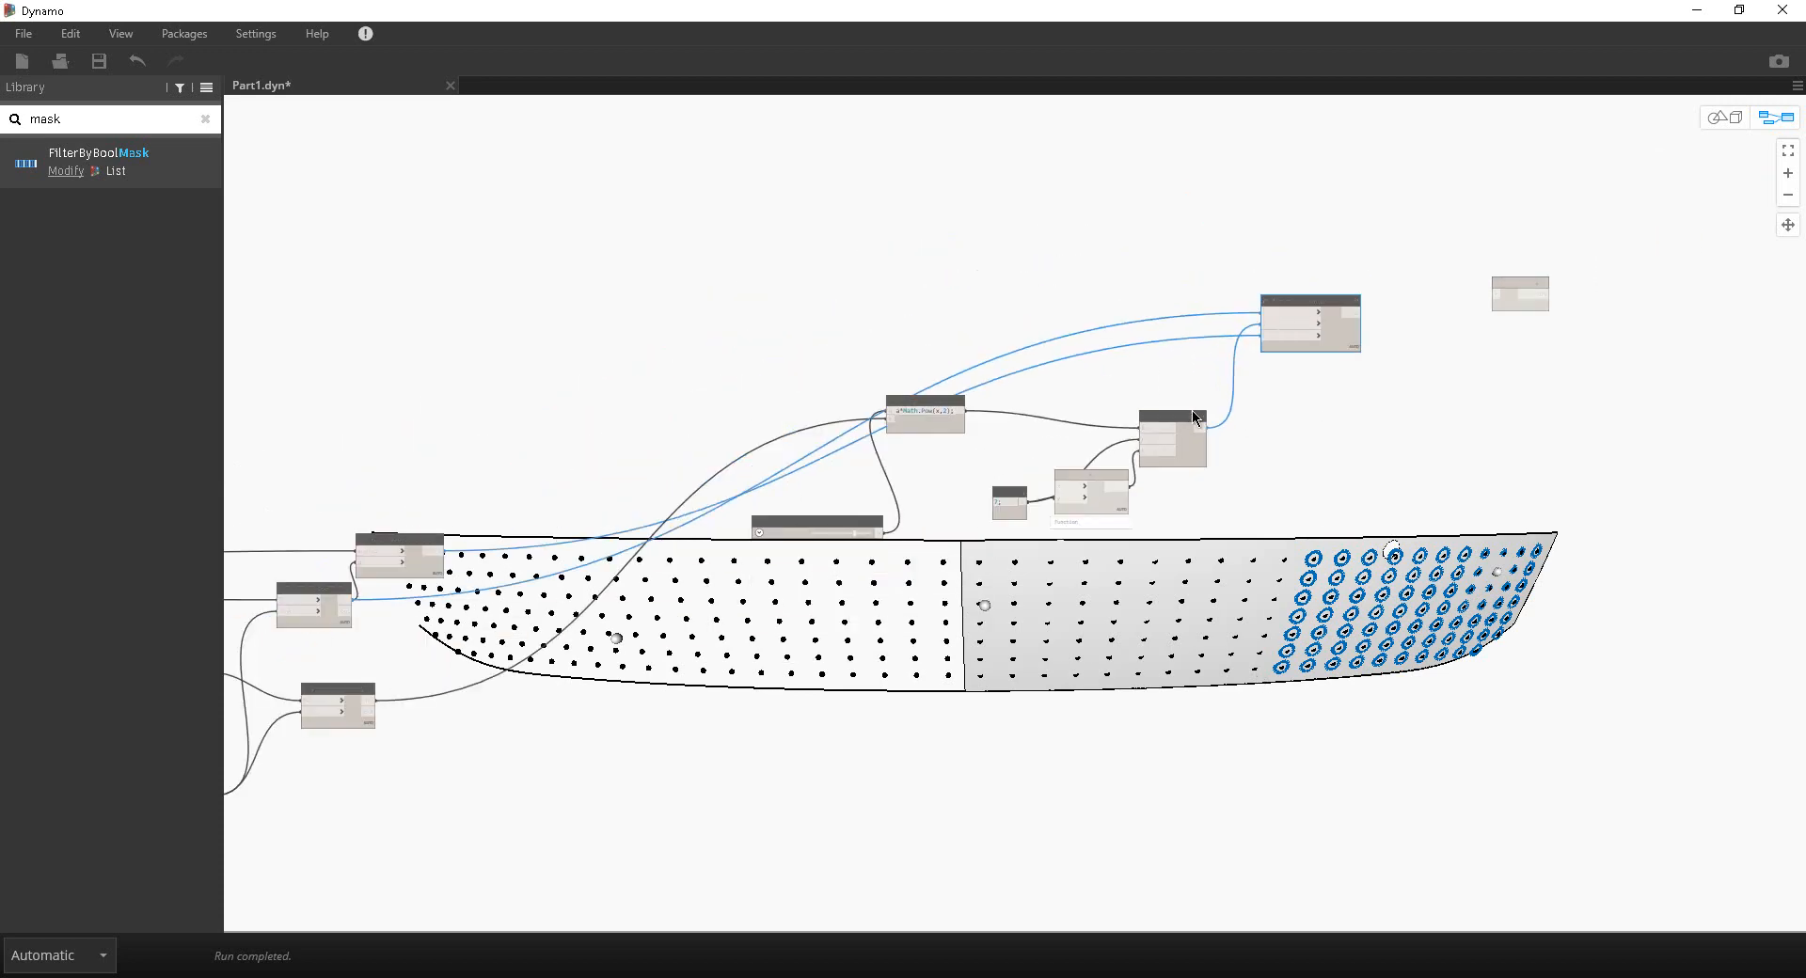
left_click_drag(1156, 281, 1187, 313)
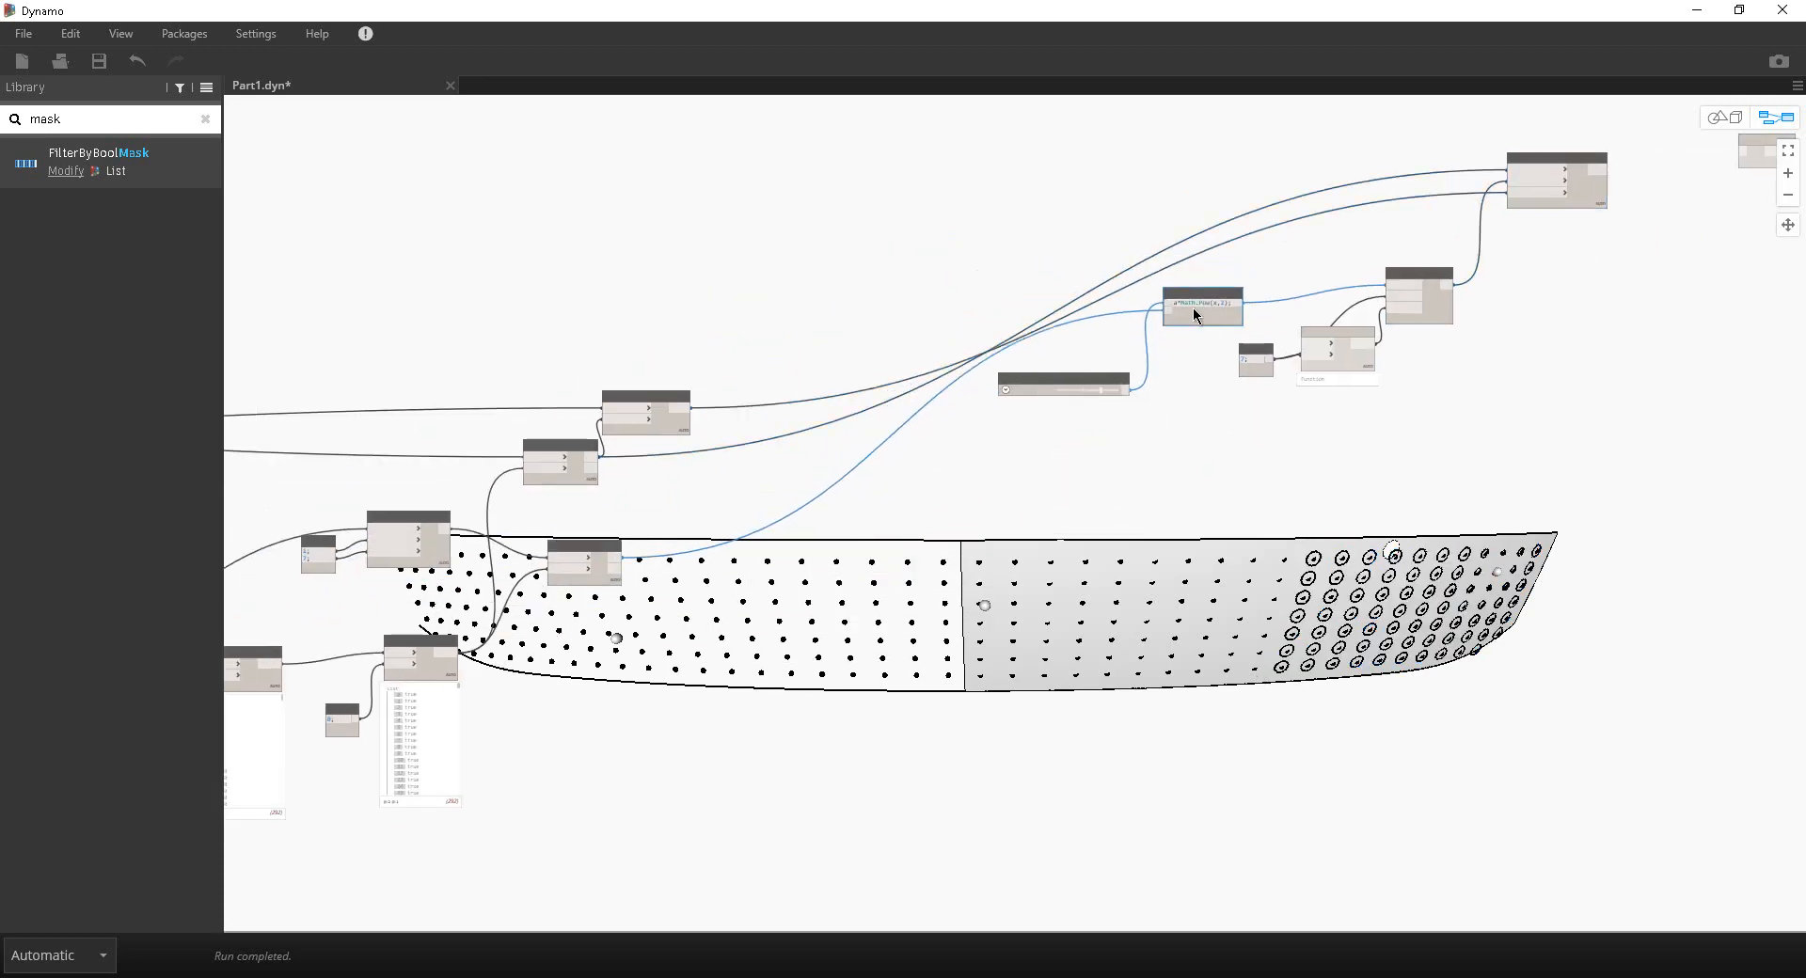
middle_click_drag(619, 489, 1058, 370)
scroll(871, 442, "up", 3)
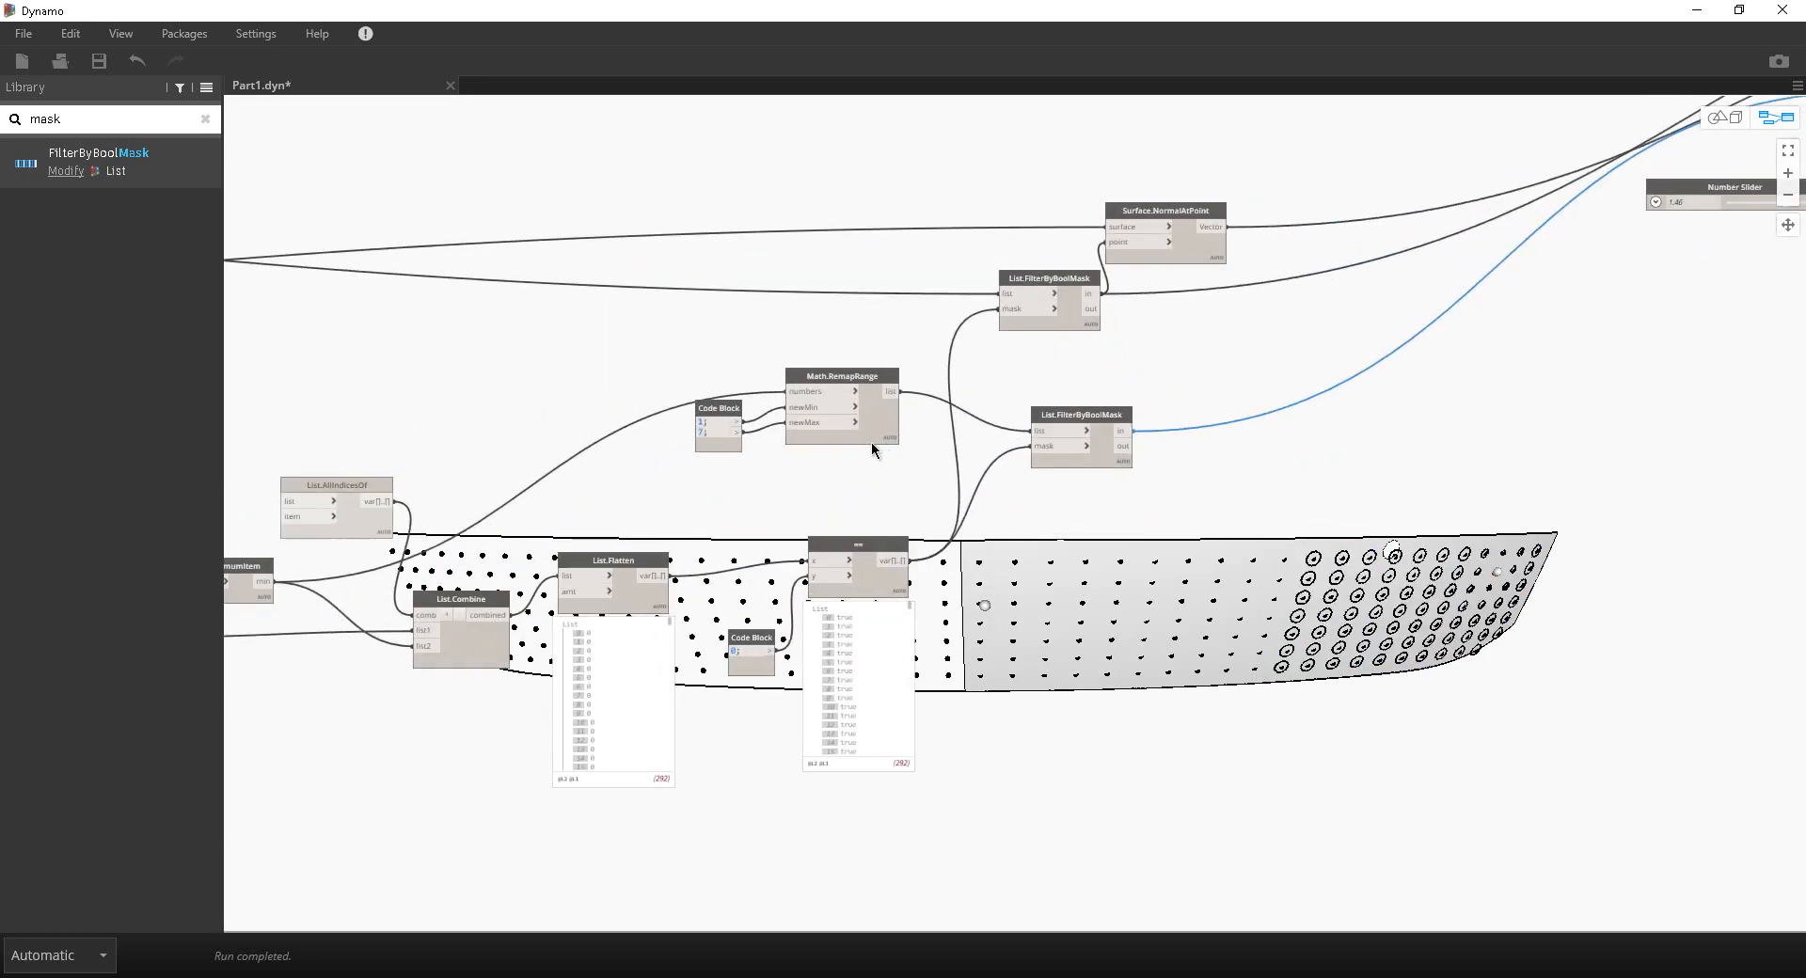
Step: Move Math.RemapRange, the == node and their code blocks away from the List.FilterByBoolMask nodes, toward List.Flatten
middle_click_drag(1175, 339, 830, 439)
middle_click_drag(484, 652, 874, 612)
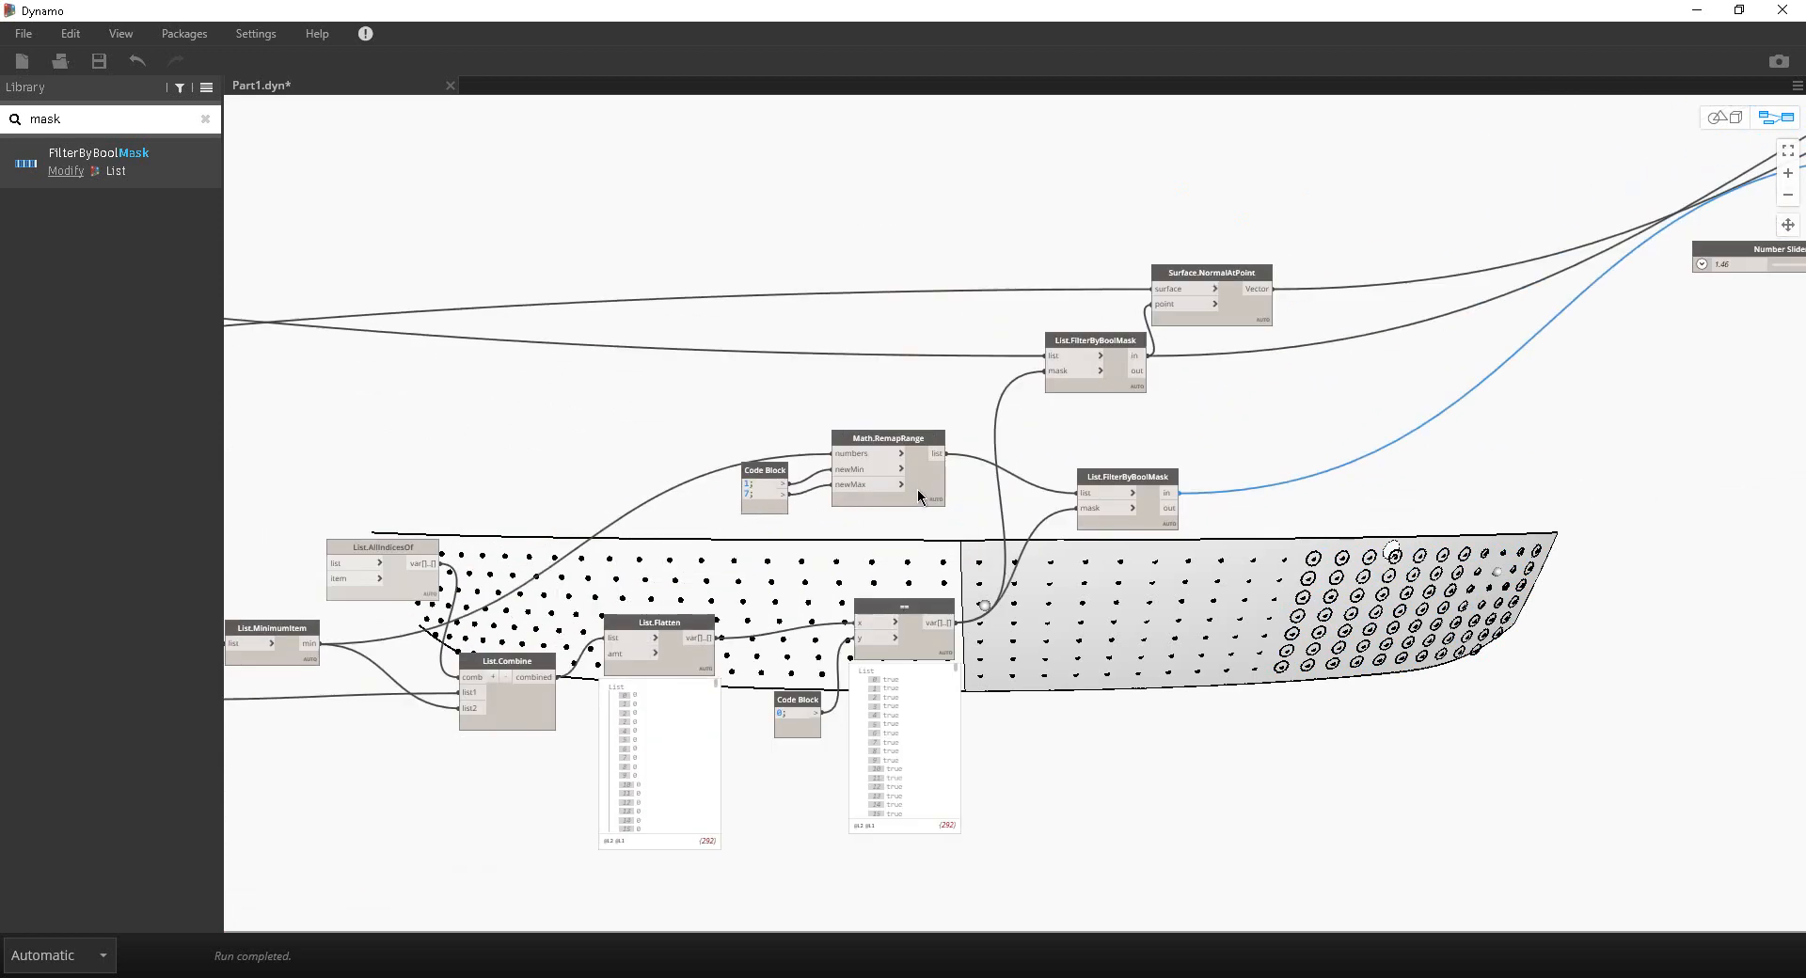
left_click_drag(919, 496, 924, 521)
left_click_drag(765, 470, 734, 516)
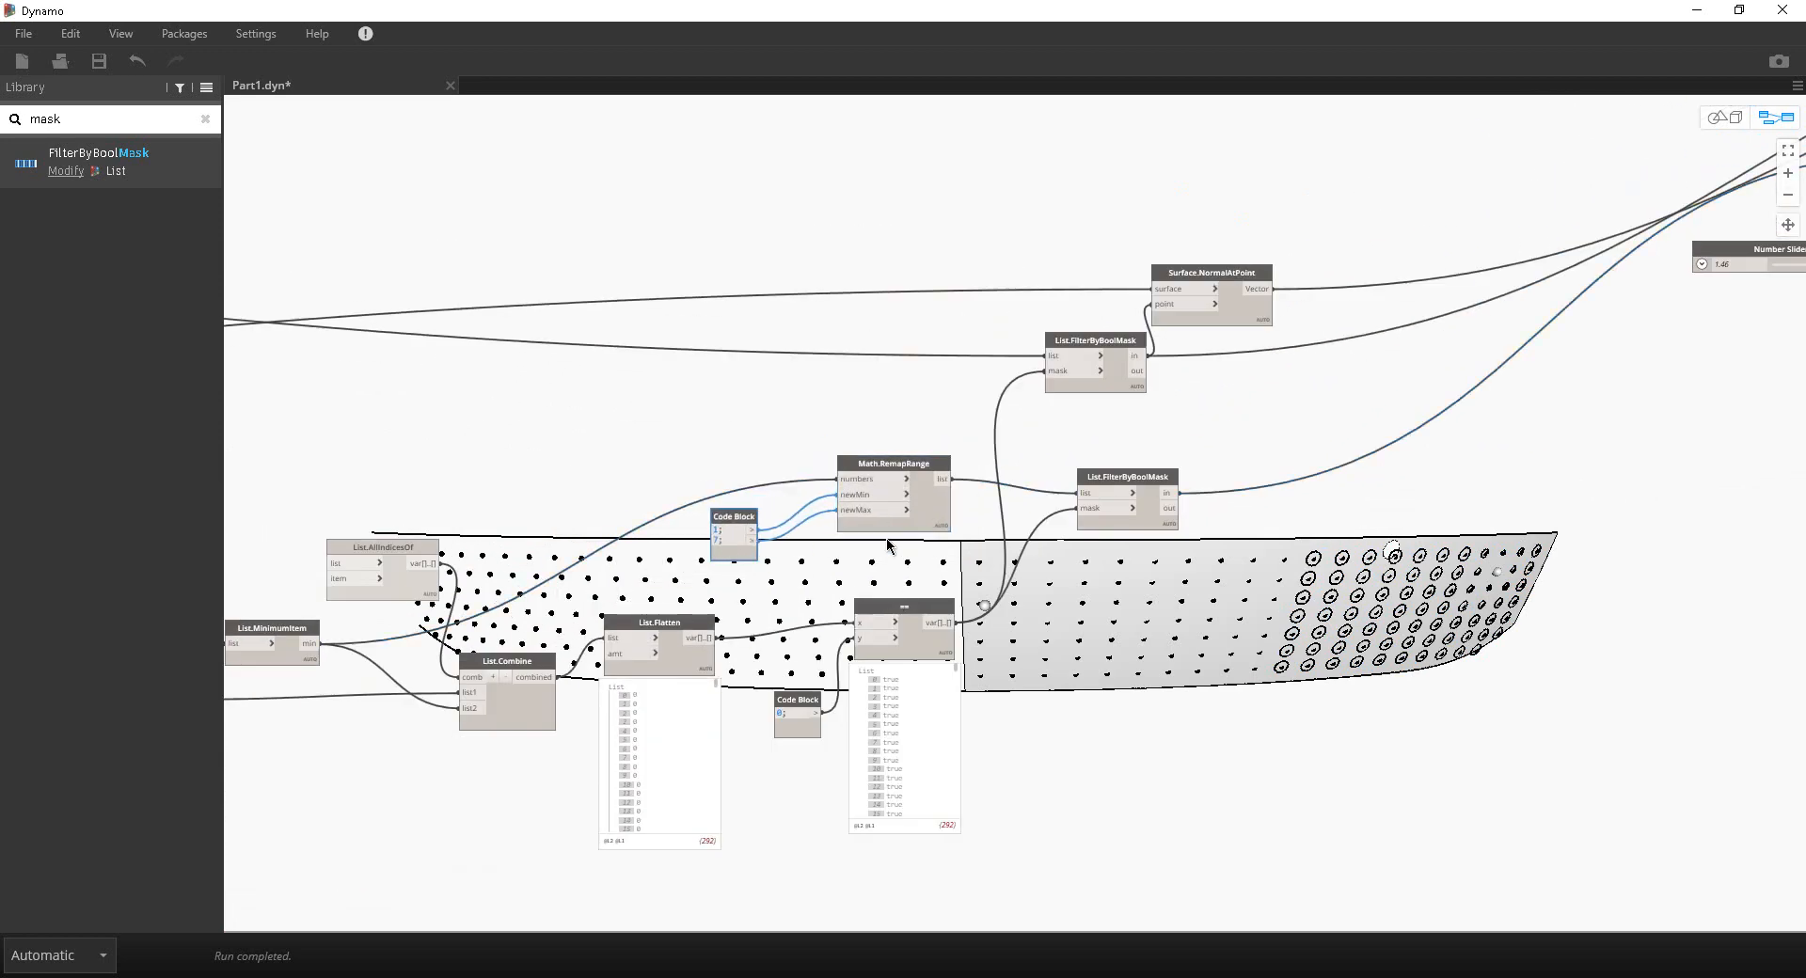
left_click_drag(926, 523, 890, 520)
left_click_drag(739, 545, 620, 519)
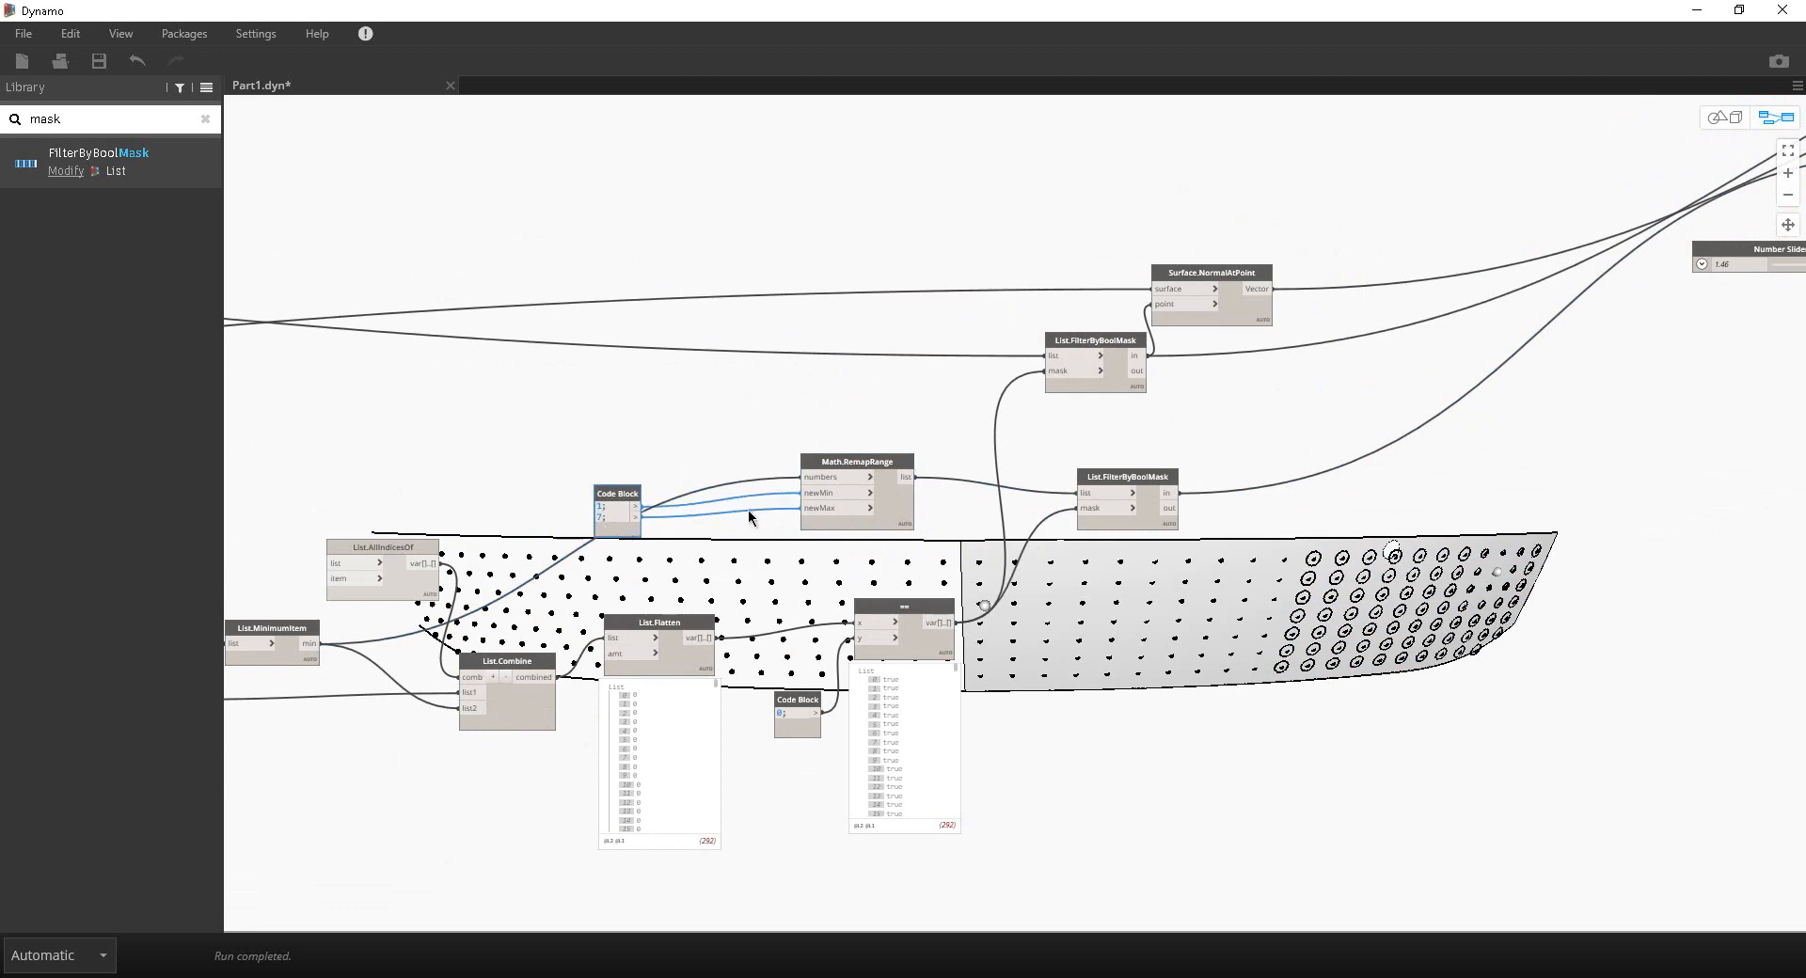
left_click_drag(875, 506, 770, 504)
left_click_drag(796, 719, 682, 742)
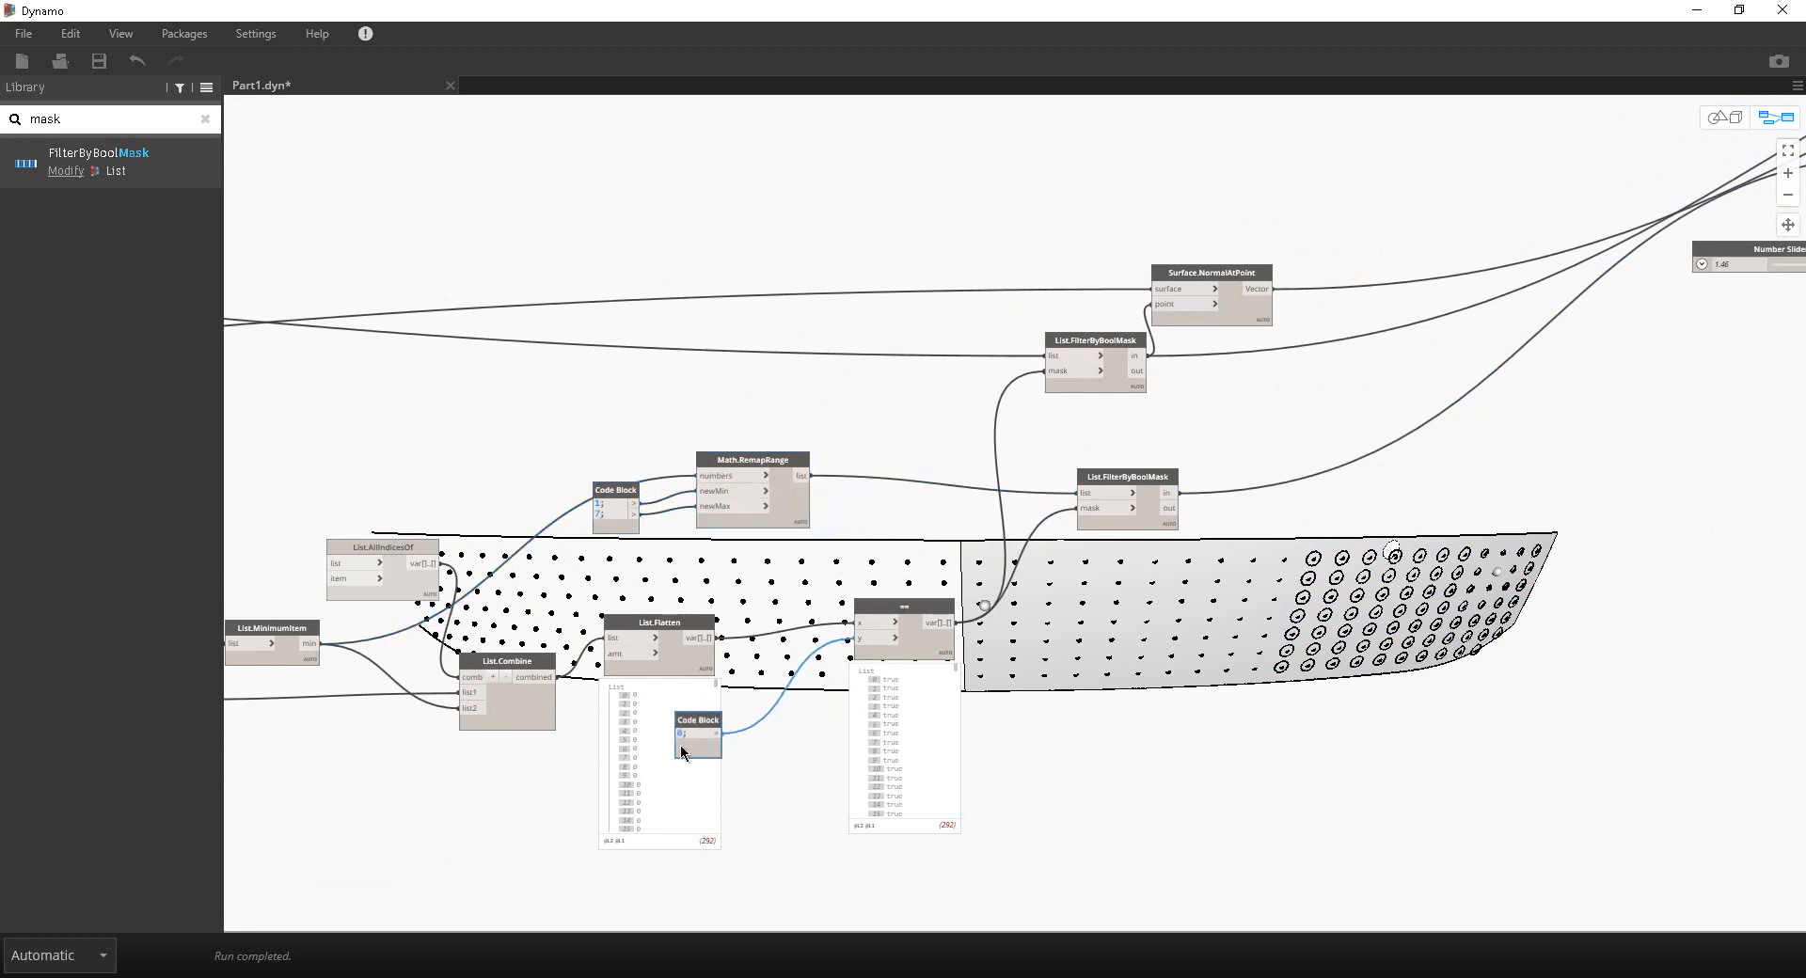
left_click_drag(920, 649, 867, 649)
Step: Align the upper List.FilterByBoolMask above the lower one and gather Surface.NormalAtPoint, the radius nodes and Circle.ByCenterPointRadiusNormal compactly beside them
middle_click_drag(1211, 391, 952, 440)
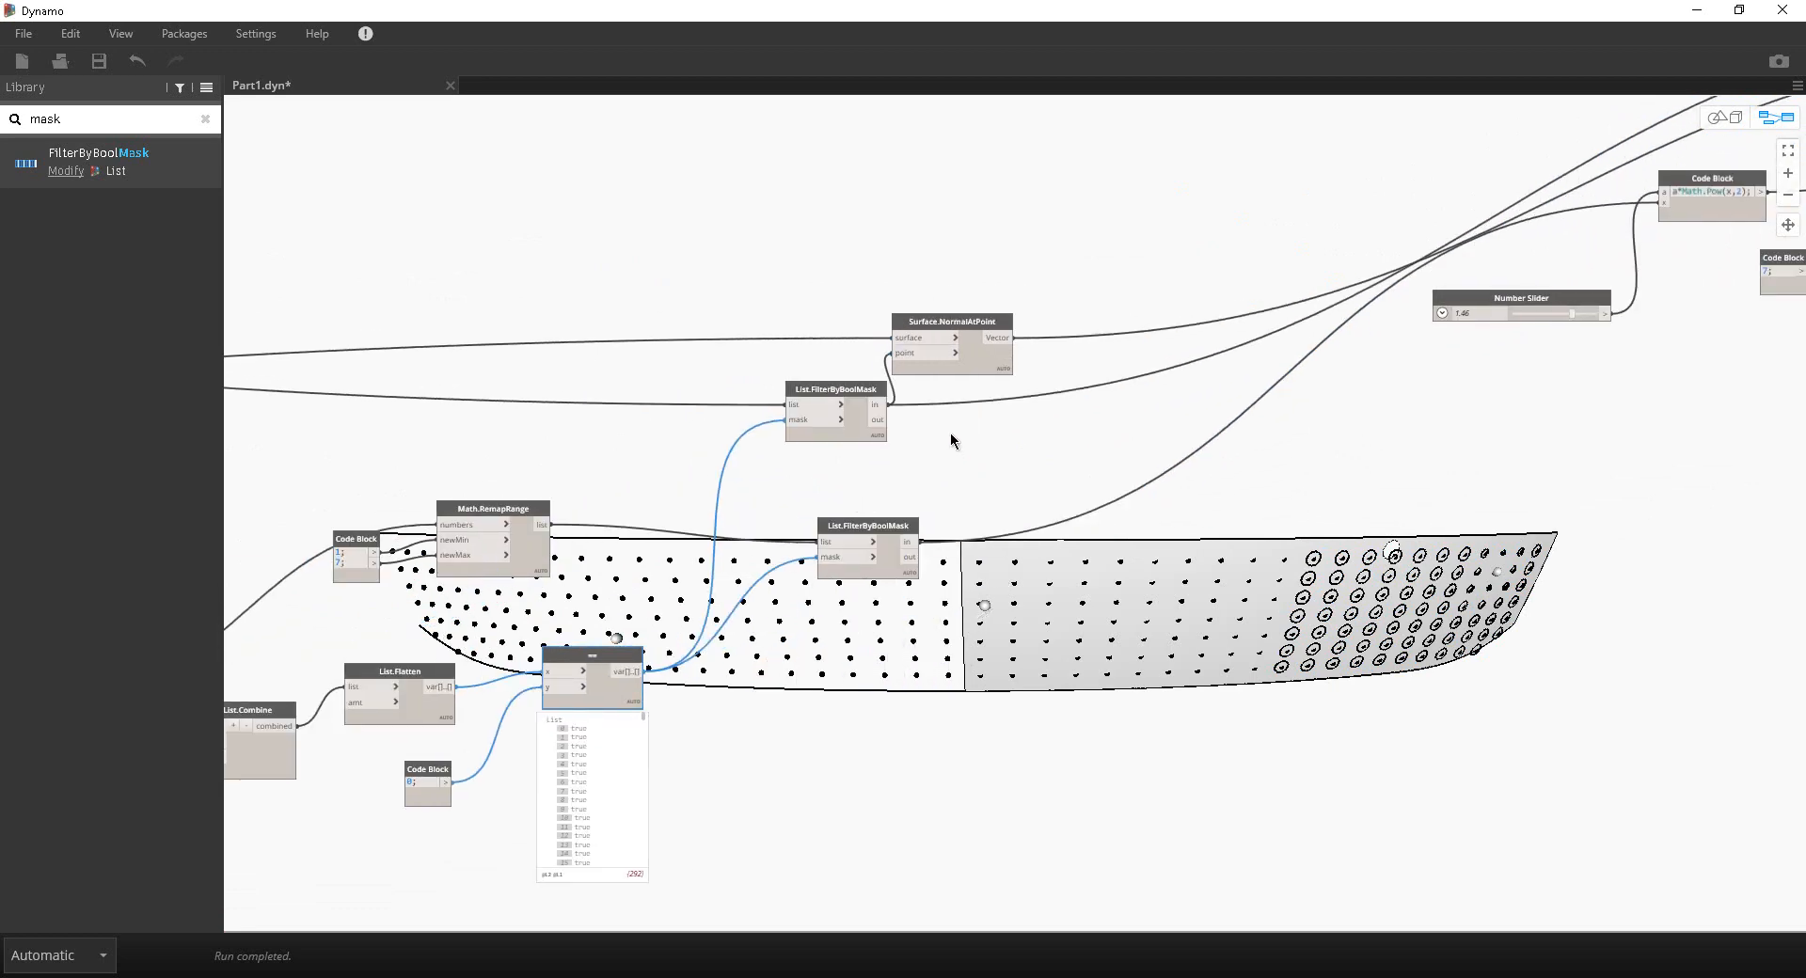
left_click_drag(854, 422, 882, 481)
scroll(1419, 343, "down", 2)
middle_click_drag(1419, 343, 1003, 443)
left_click_drag(1462, 495, 936, 212)
left_click_drag(1210, 327, 854, 532)
left_click_drag(1671, 175, 1377, 436)
left_click_drag(645, 455, 703, 509)
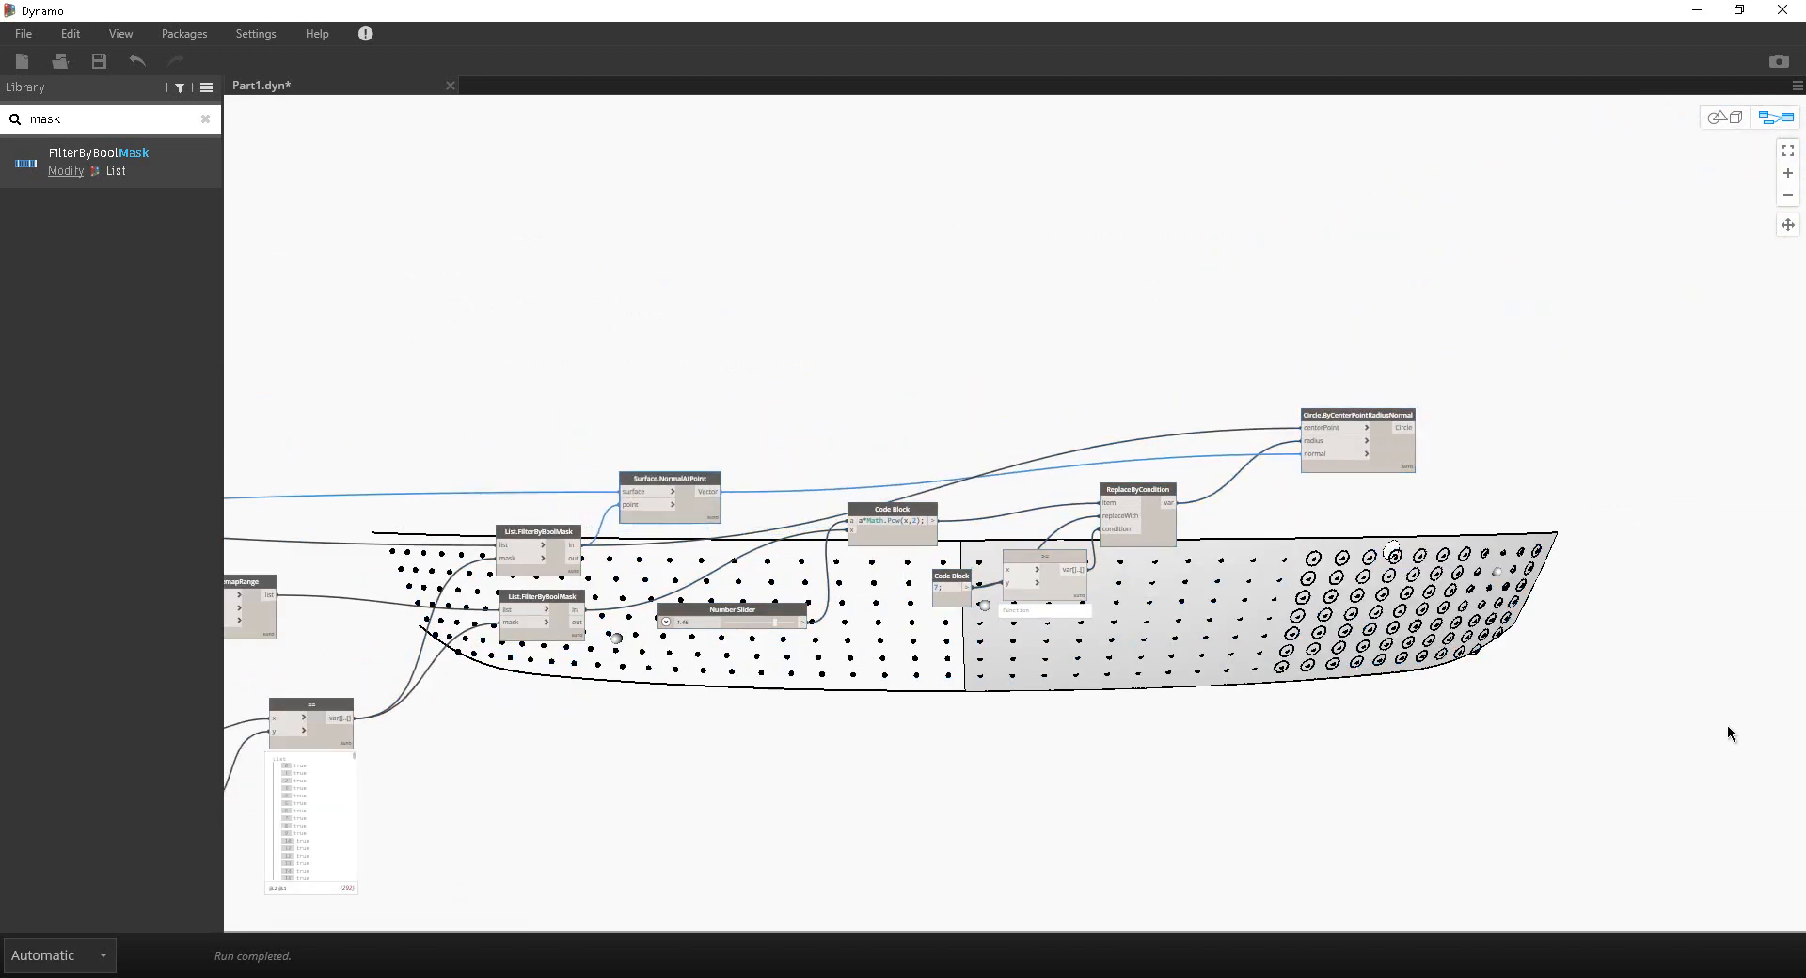
Step: Move the == node and its 0 code block next to the two List.FilterByBoolMask nodes and hide the == output preview
left_click_drag(1524, 681, 463, 321)
left_click_drag(601, 489, 611, 490)
middle_click_drag(531, 611, 894, 487)
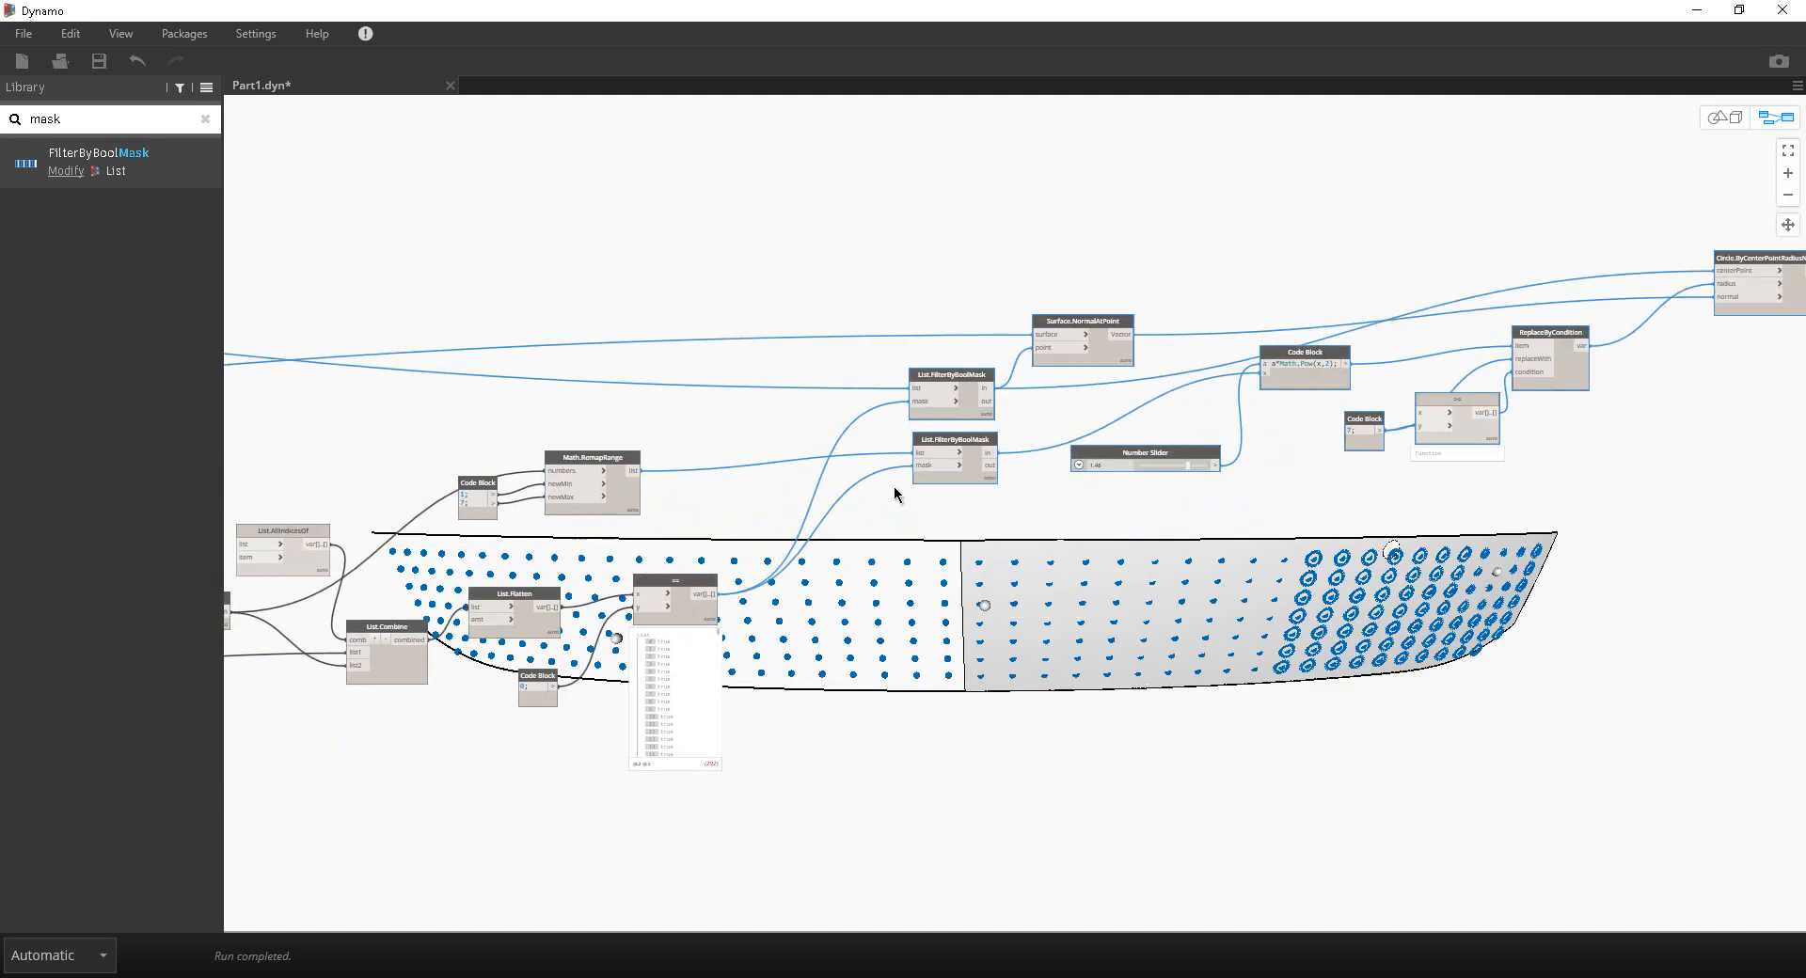
left_click_drag(708, 609, 854, 454)
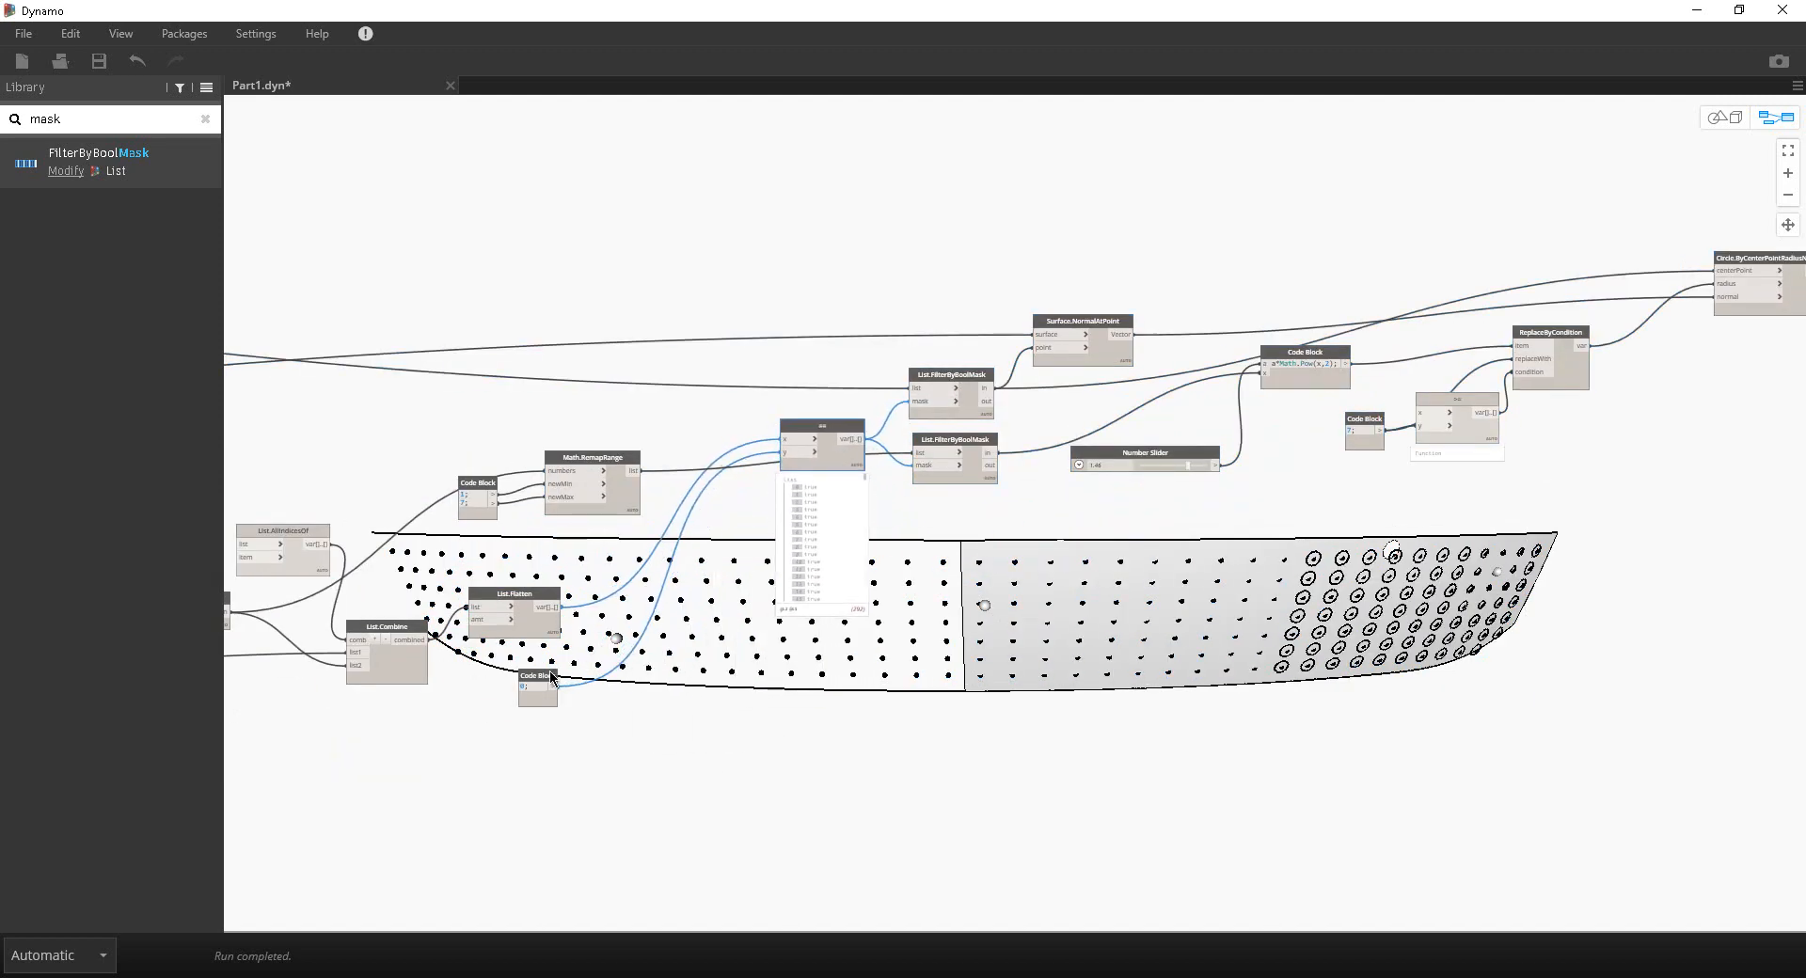
left_click_drag(546, 676, 758, 502)
middle_click_drag(1401, 353, 1200, 352)
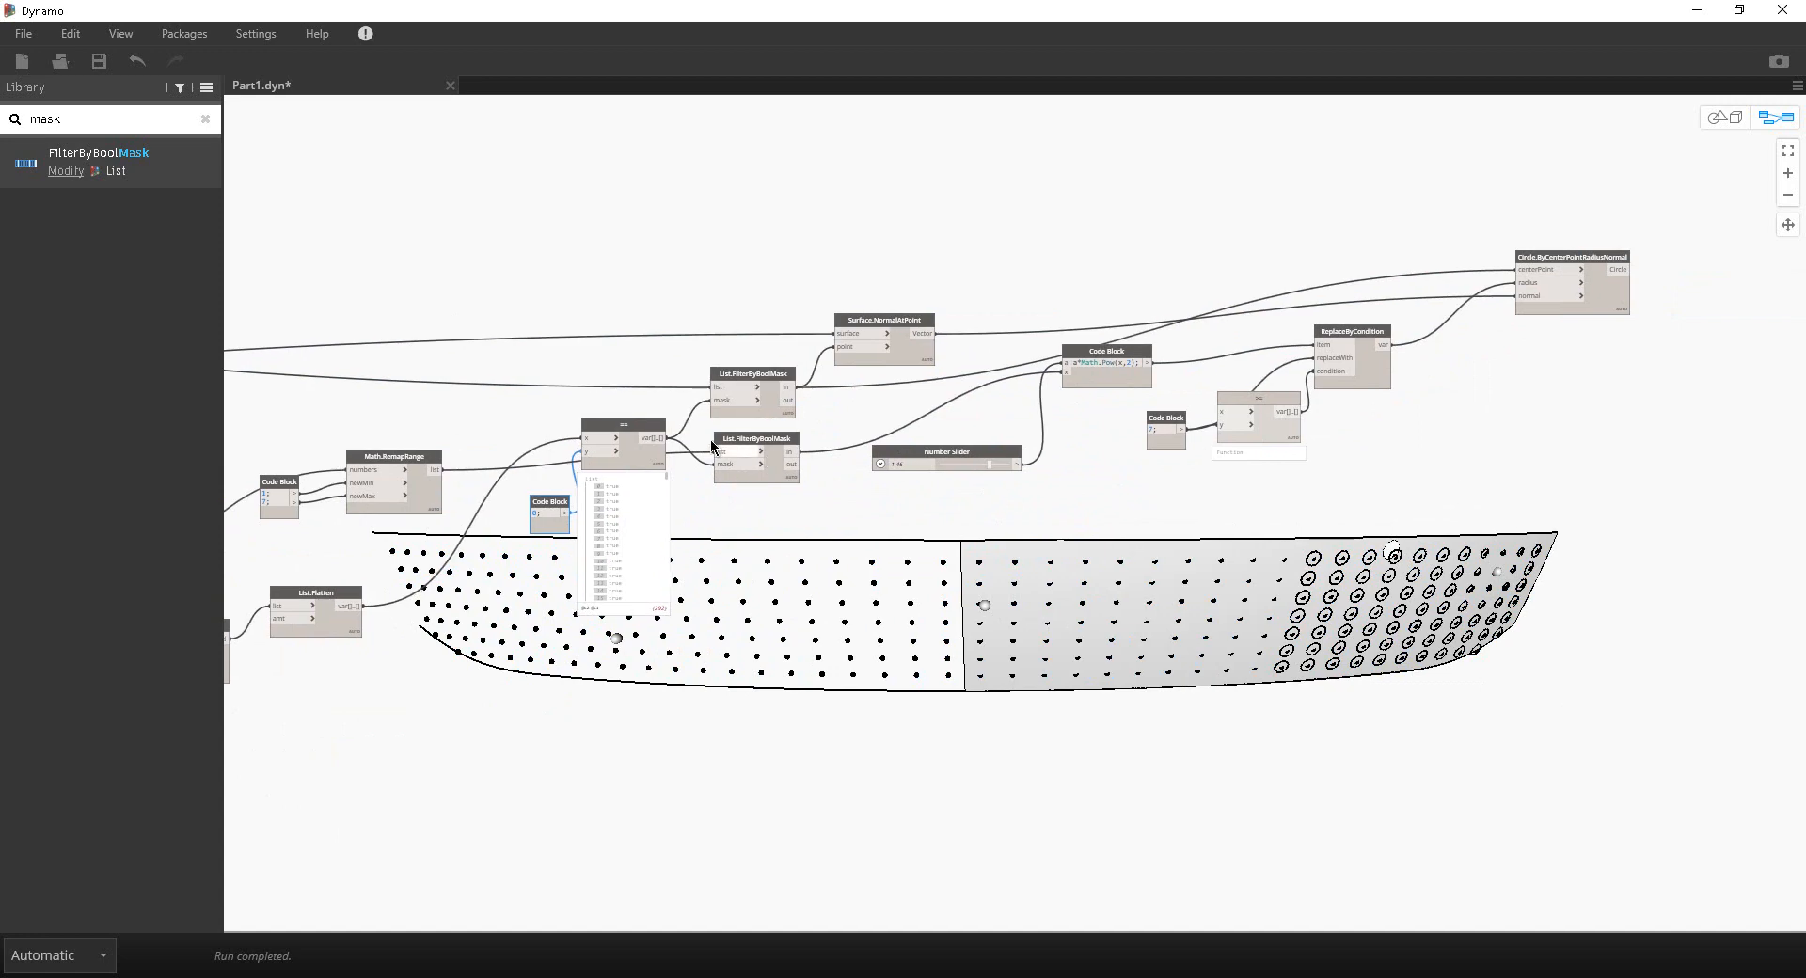
left_click(658, 478)
Step: Duplicate the branch from the == node through Circle.ByCenterPointRadiusNormal and place the copy below the original
left_click_drag(1648, 529, 534, 227)
left_click_drag(768, 378, 842, 330)
key("ctrl+c")
key("ctrl+v")
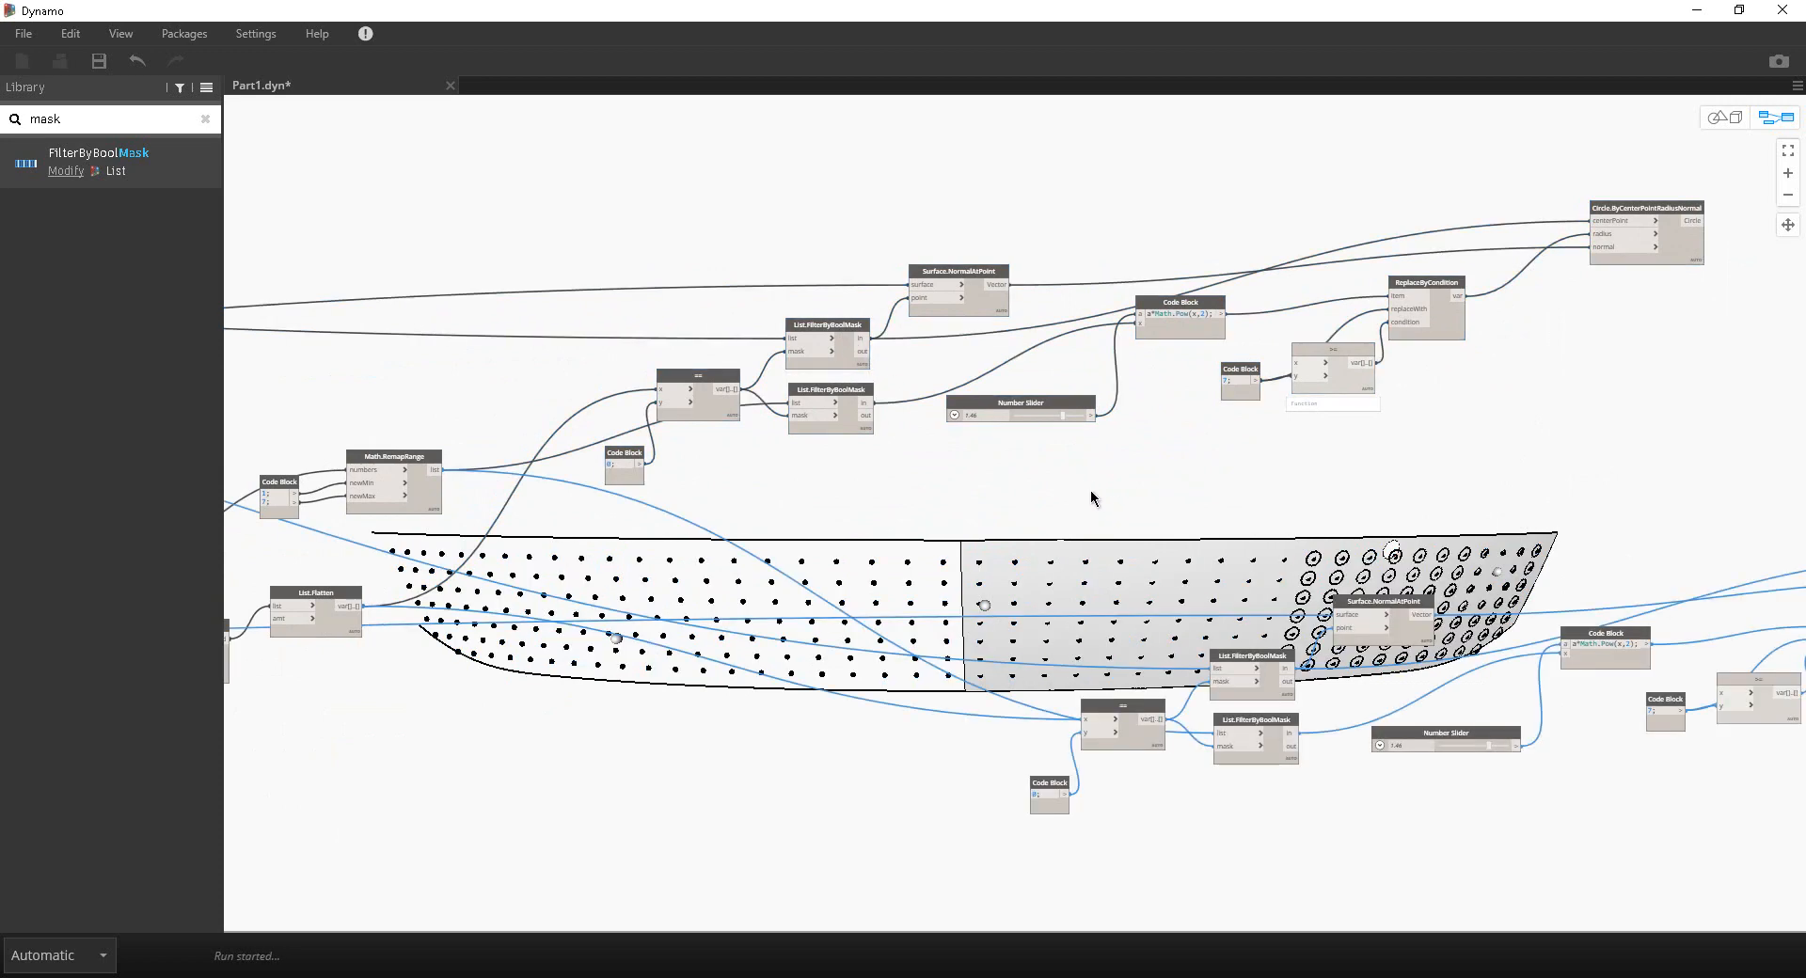
left_click_drag(1003, 733, 851, 810)
Step: Examine how the copied branch connects to List.Flatten and inspect the attractor indices in that node's output
middle_click_drag(701, 682, 850, 404)
scroll(861, 504, "up", 1)
mouse_move(830, 290)
middle_mouse_down()
mouse_move(824, 369)
mouse_move(777, 376)
mouse_move(824, 318)
middle_mouse_up()
scroll(832, 657, "up", 4)
scroll(872, 406, "down", 3)
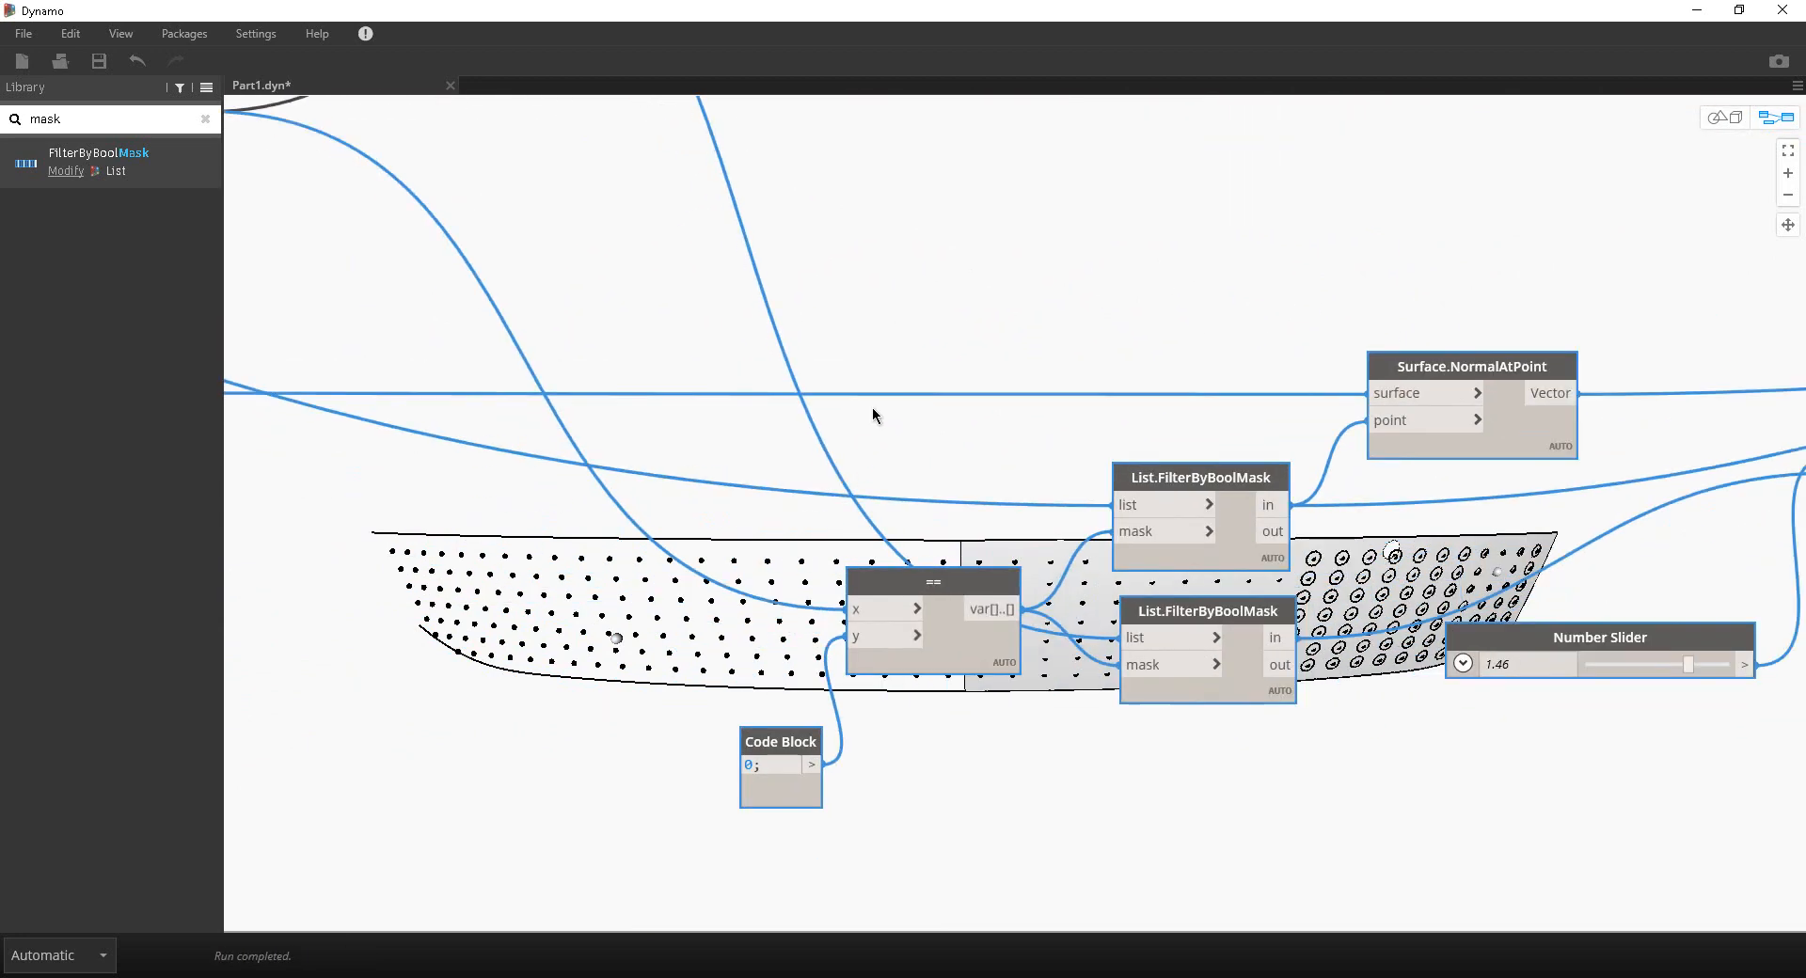
middle_click_drag(877, 403, 913, 713)
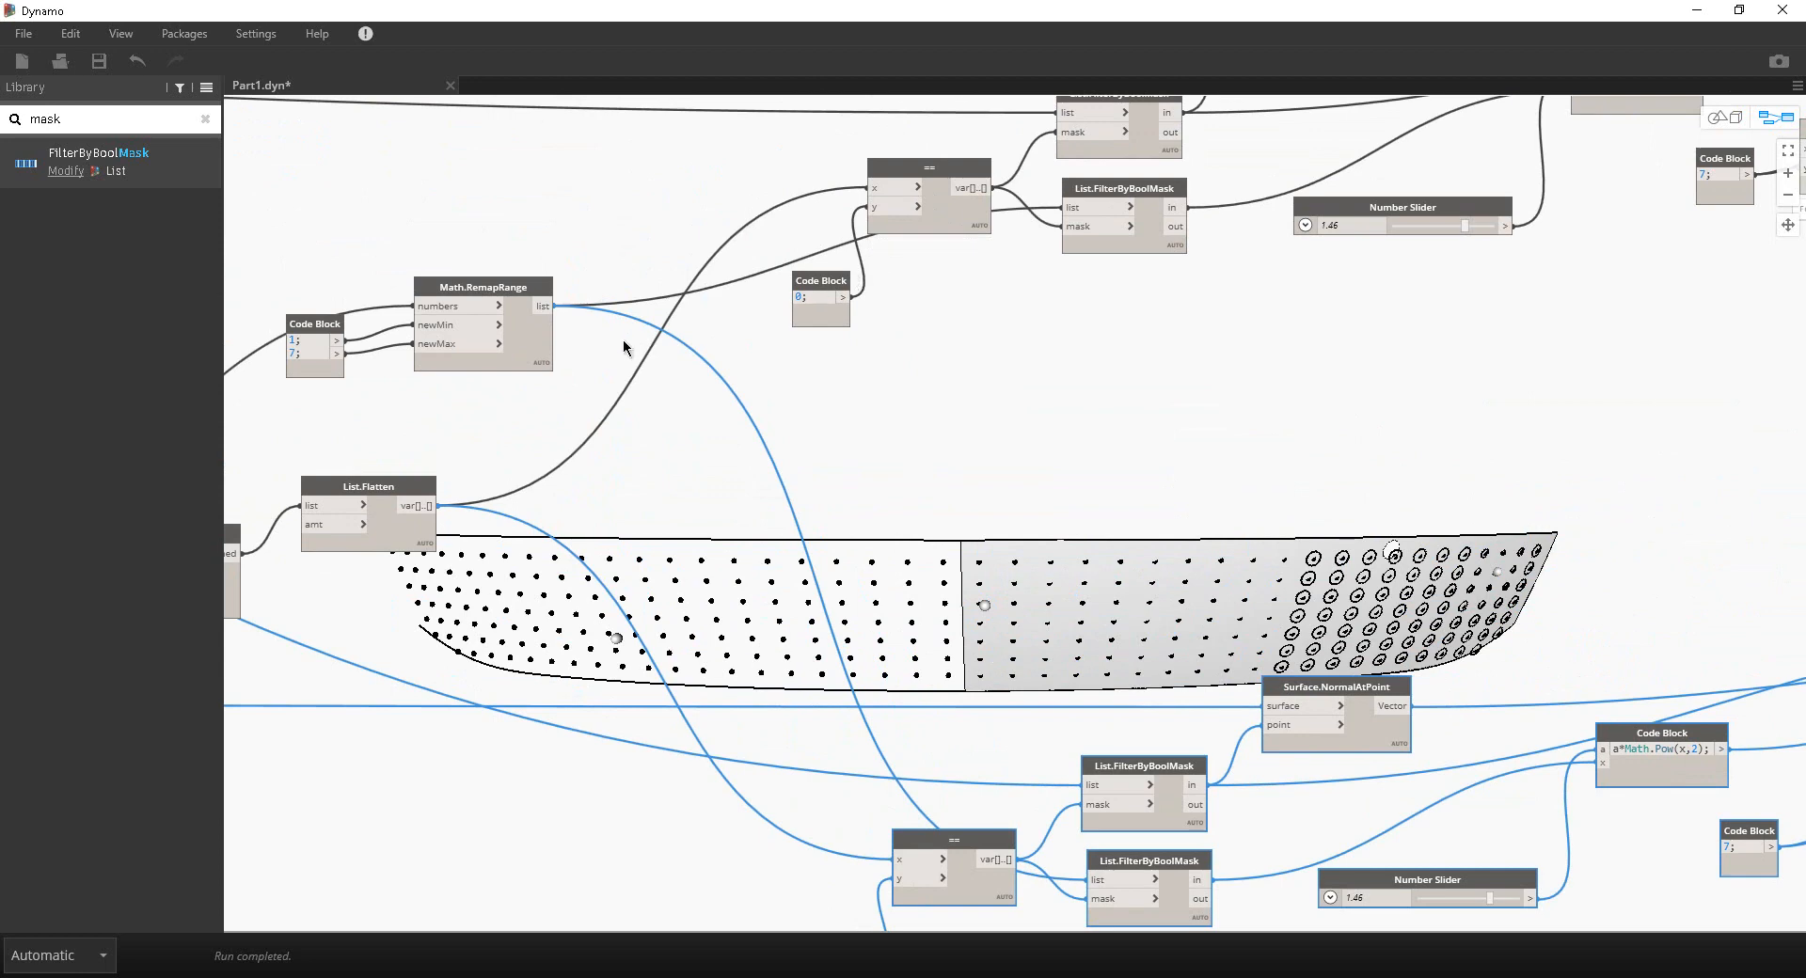
middle_click_drag(625, 348, 803, 302)
left_click(597, 487)
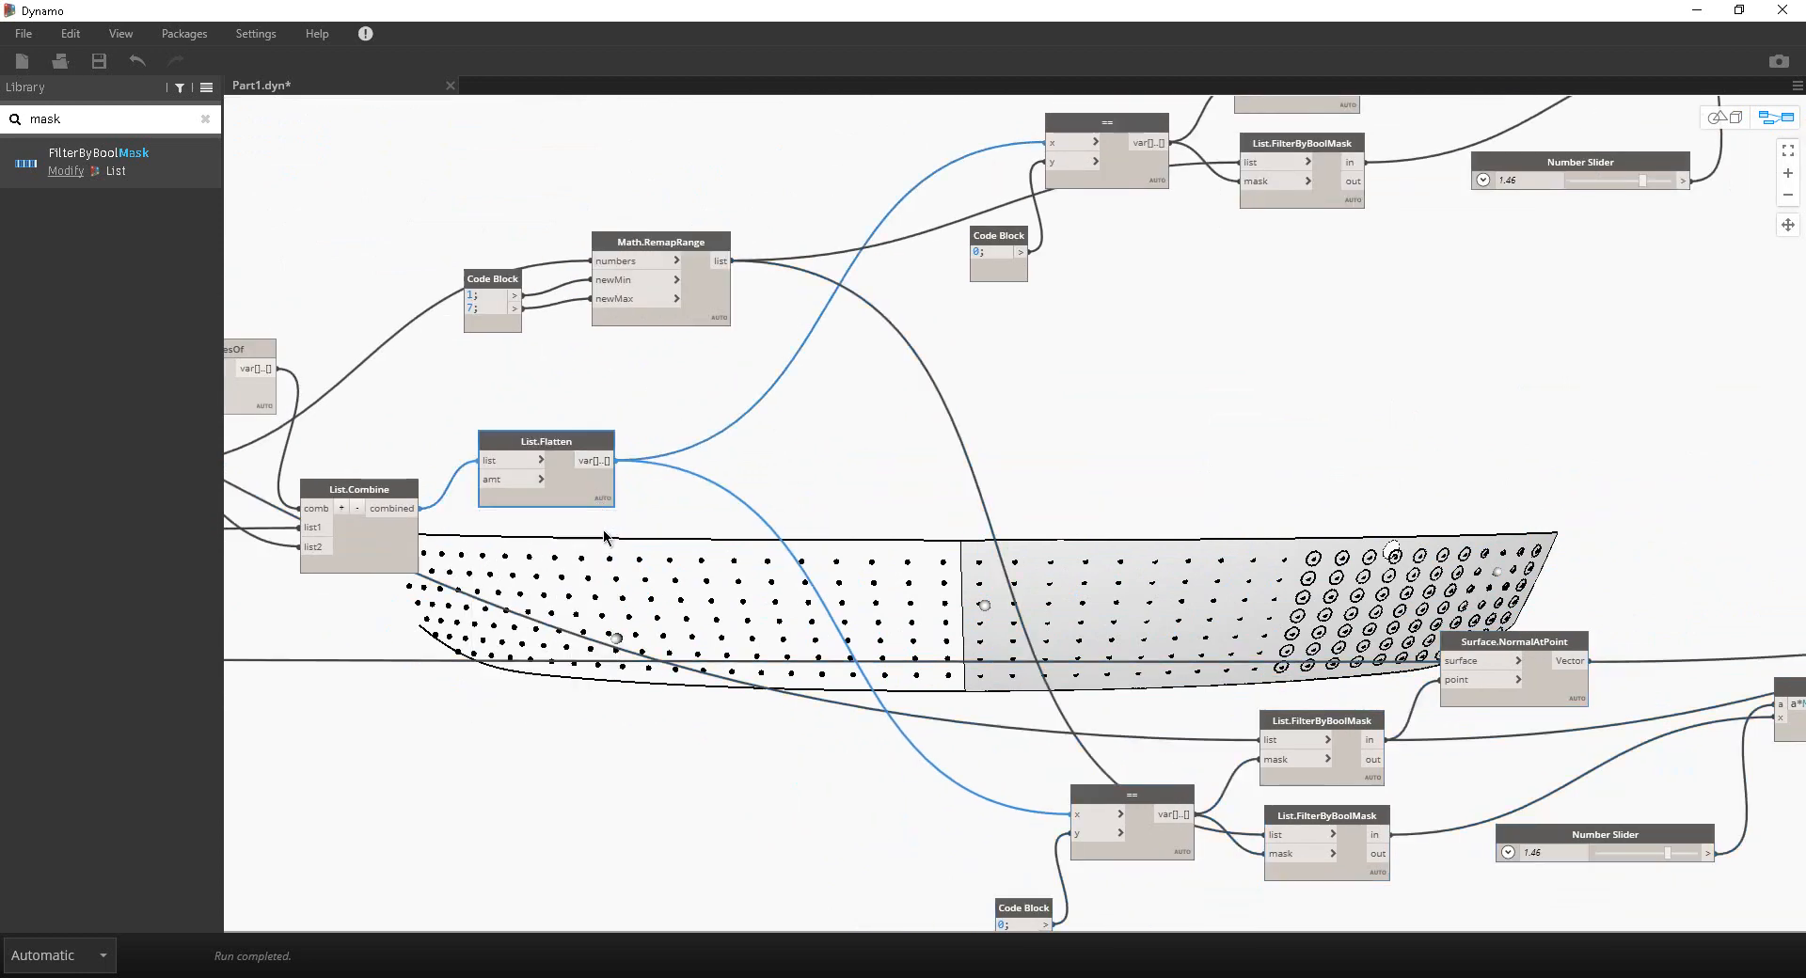
left_click(600, 519)
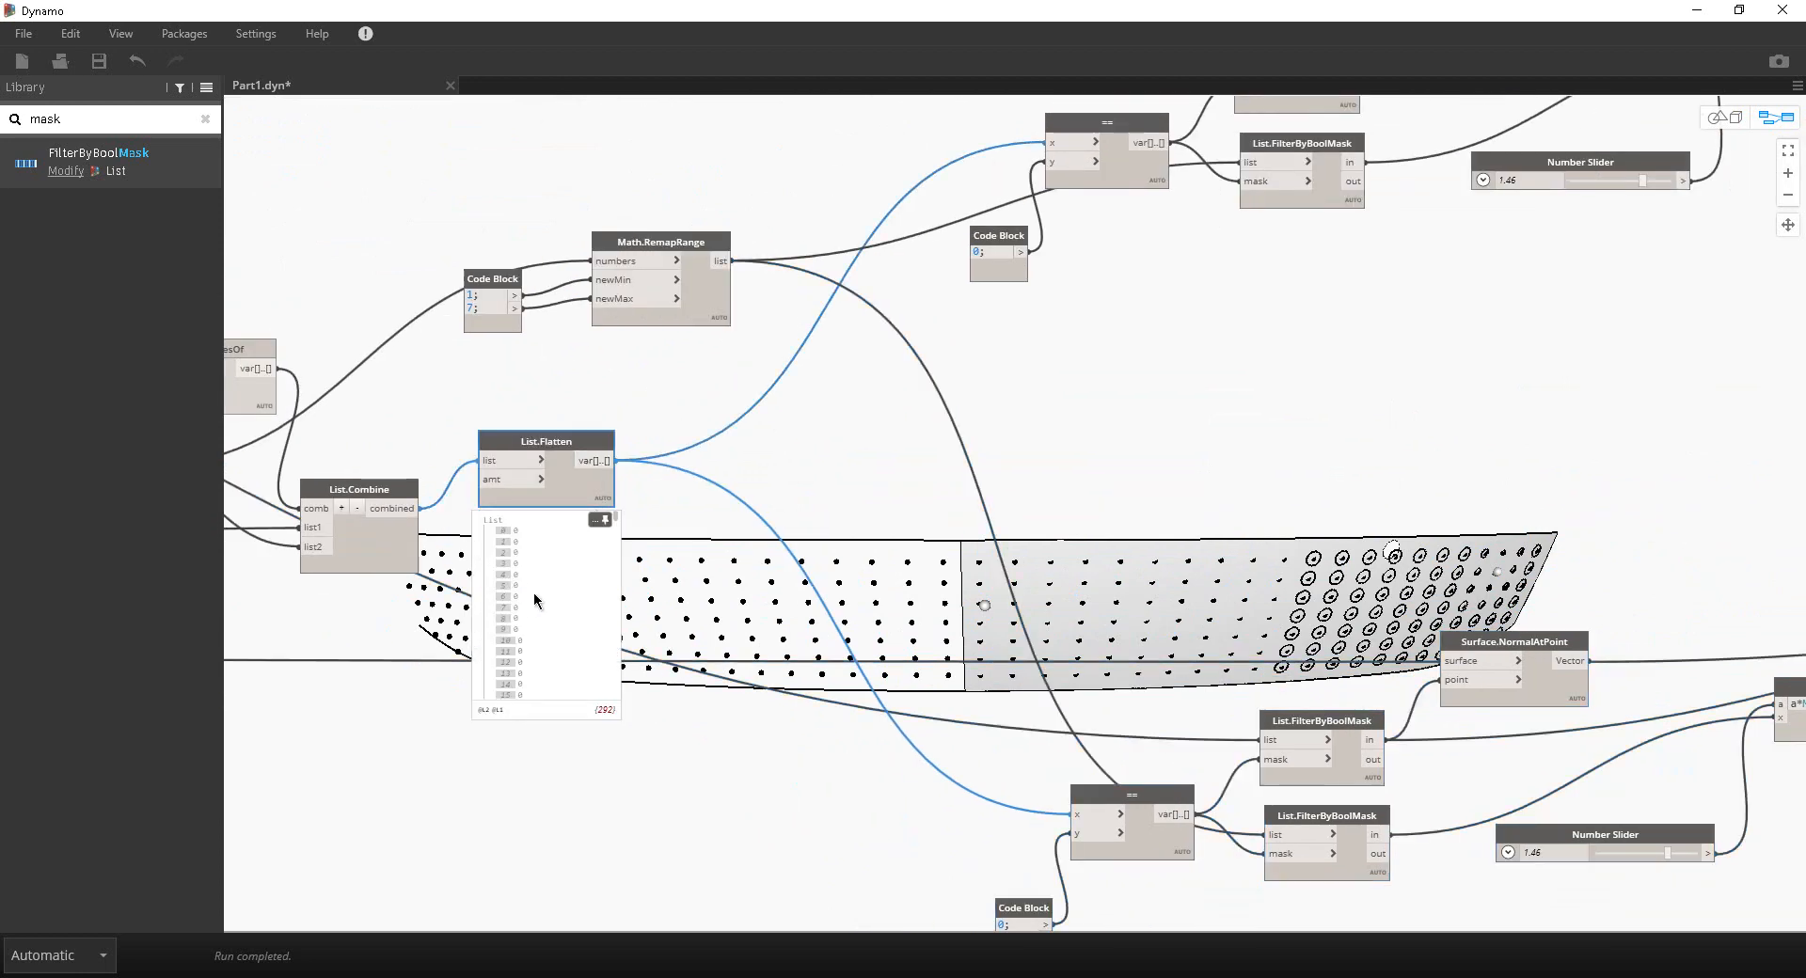
Step: Set the code block feeding the copied branch's == node to 1 and close the List.Flatten output preview
middle_click_drag(997, 893, 893, 647)
scroll(910, 713, "up", 4)
left_click_drag(897, 660, 824, 659)
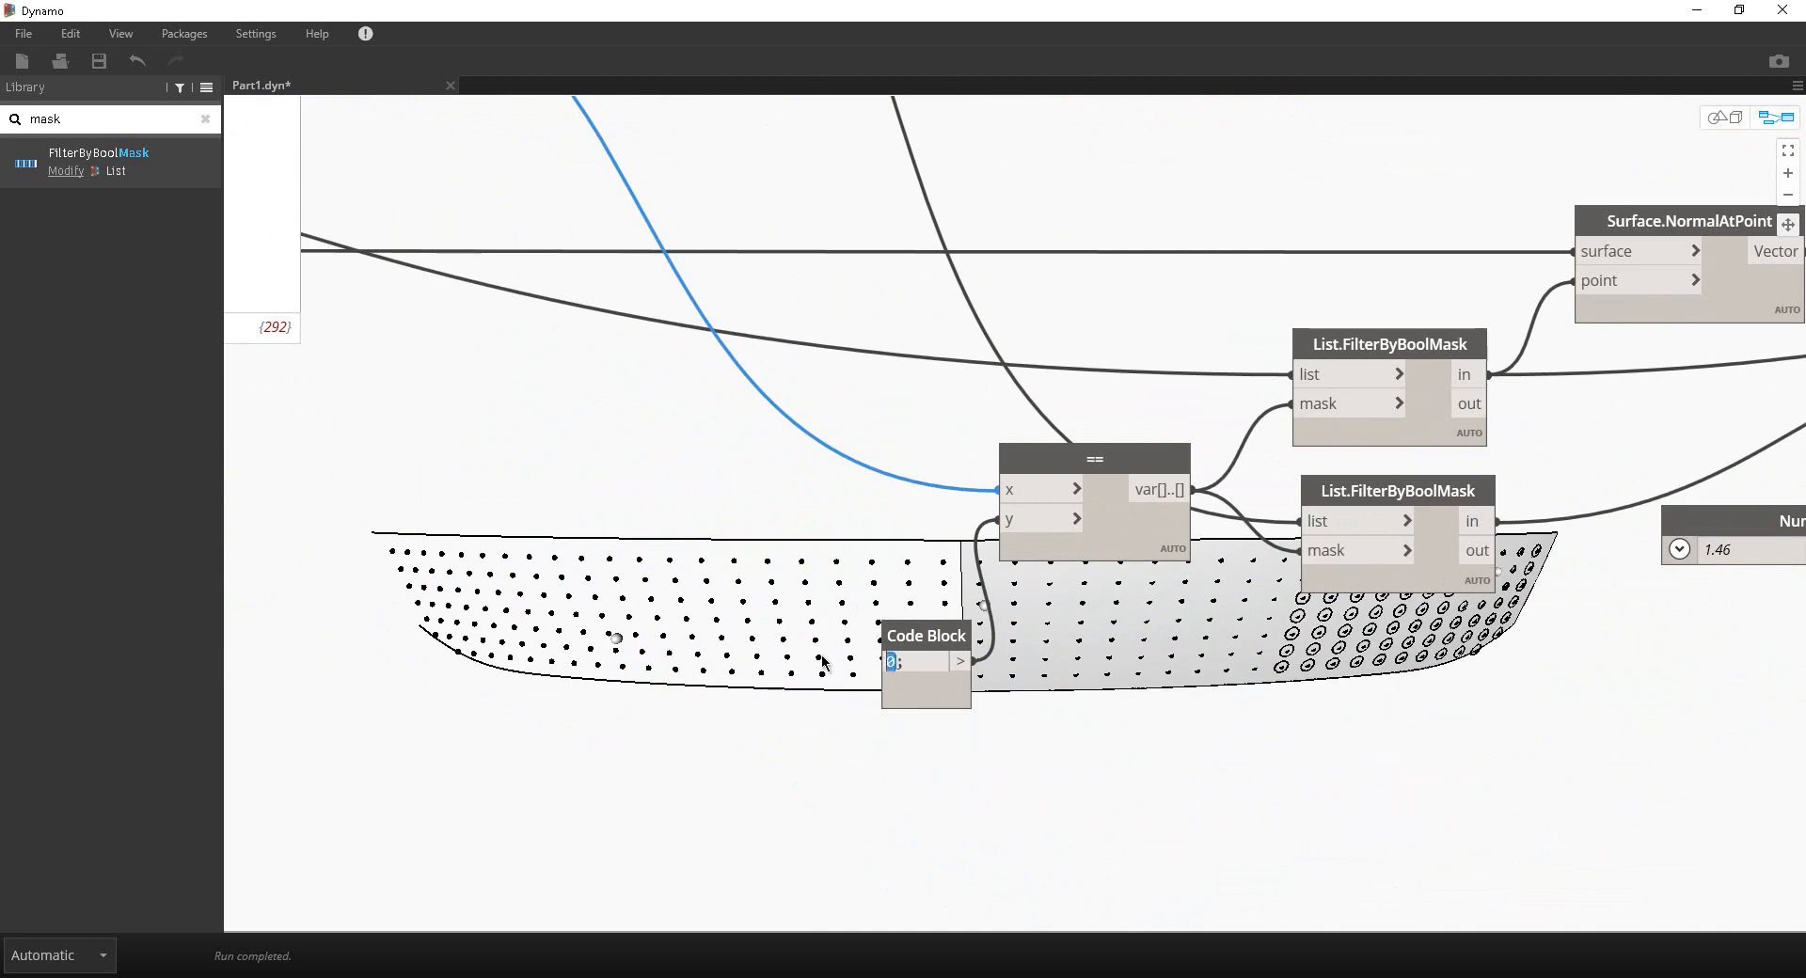
type("1")
left_click(802, 611)
middle_click_drag(752, 428, 913, 618)
left_click(451, 221)
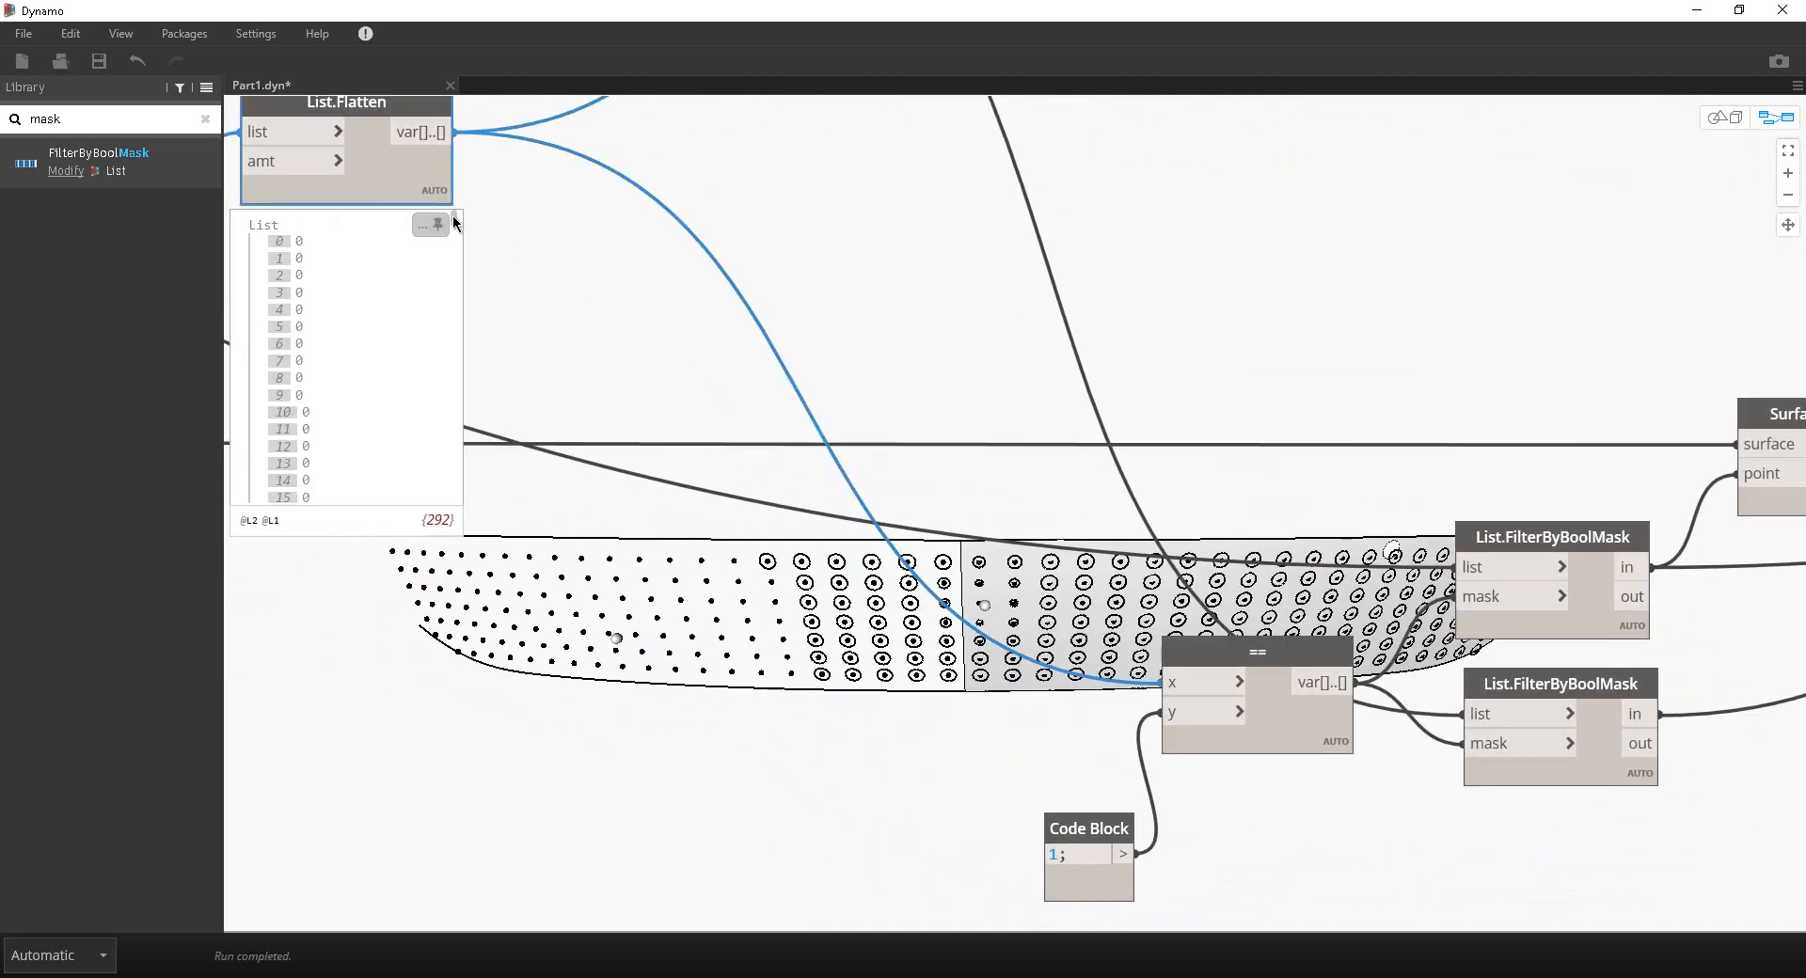
Step: Paste another copy of the filtering and circle branch and place it below the second branch
middle_click_drag(865, 297, 556, 291)
middle_click_drag(1109, 399, 809, 2)
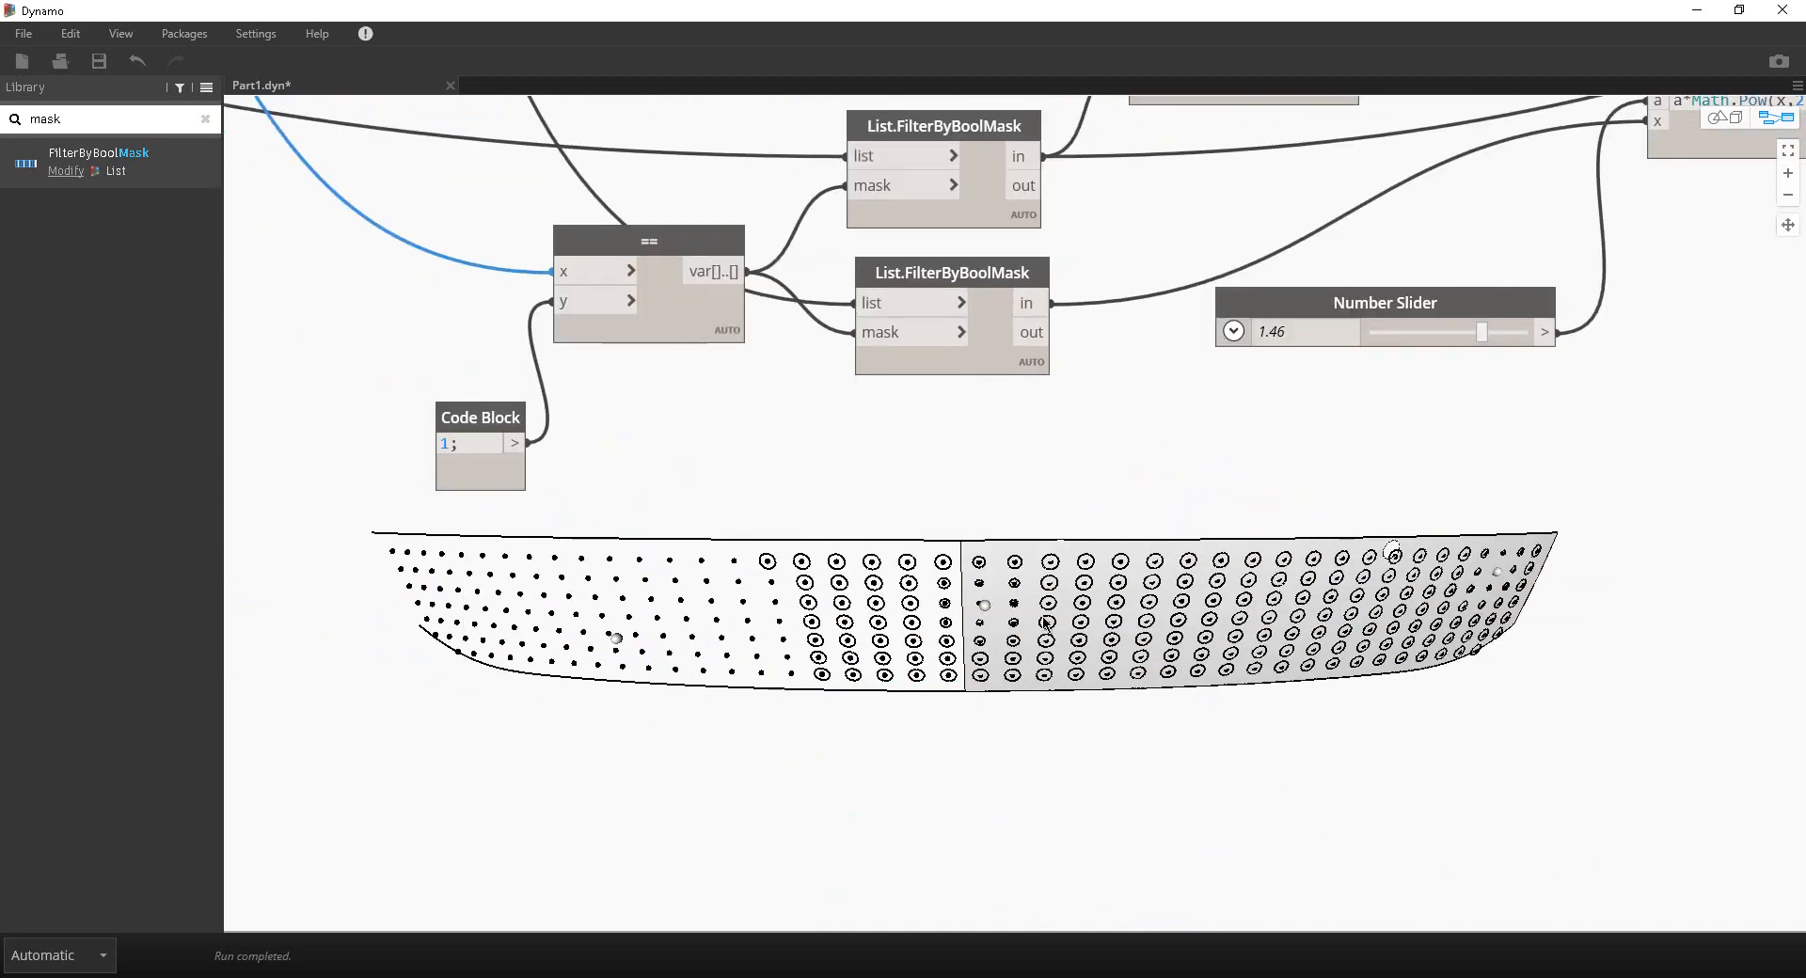
scroll(1044, 602, "down", 5)
middle_click_drag(967, 461, 1037, 625)
scroll(1044, 611, "down", 3)
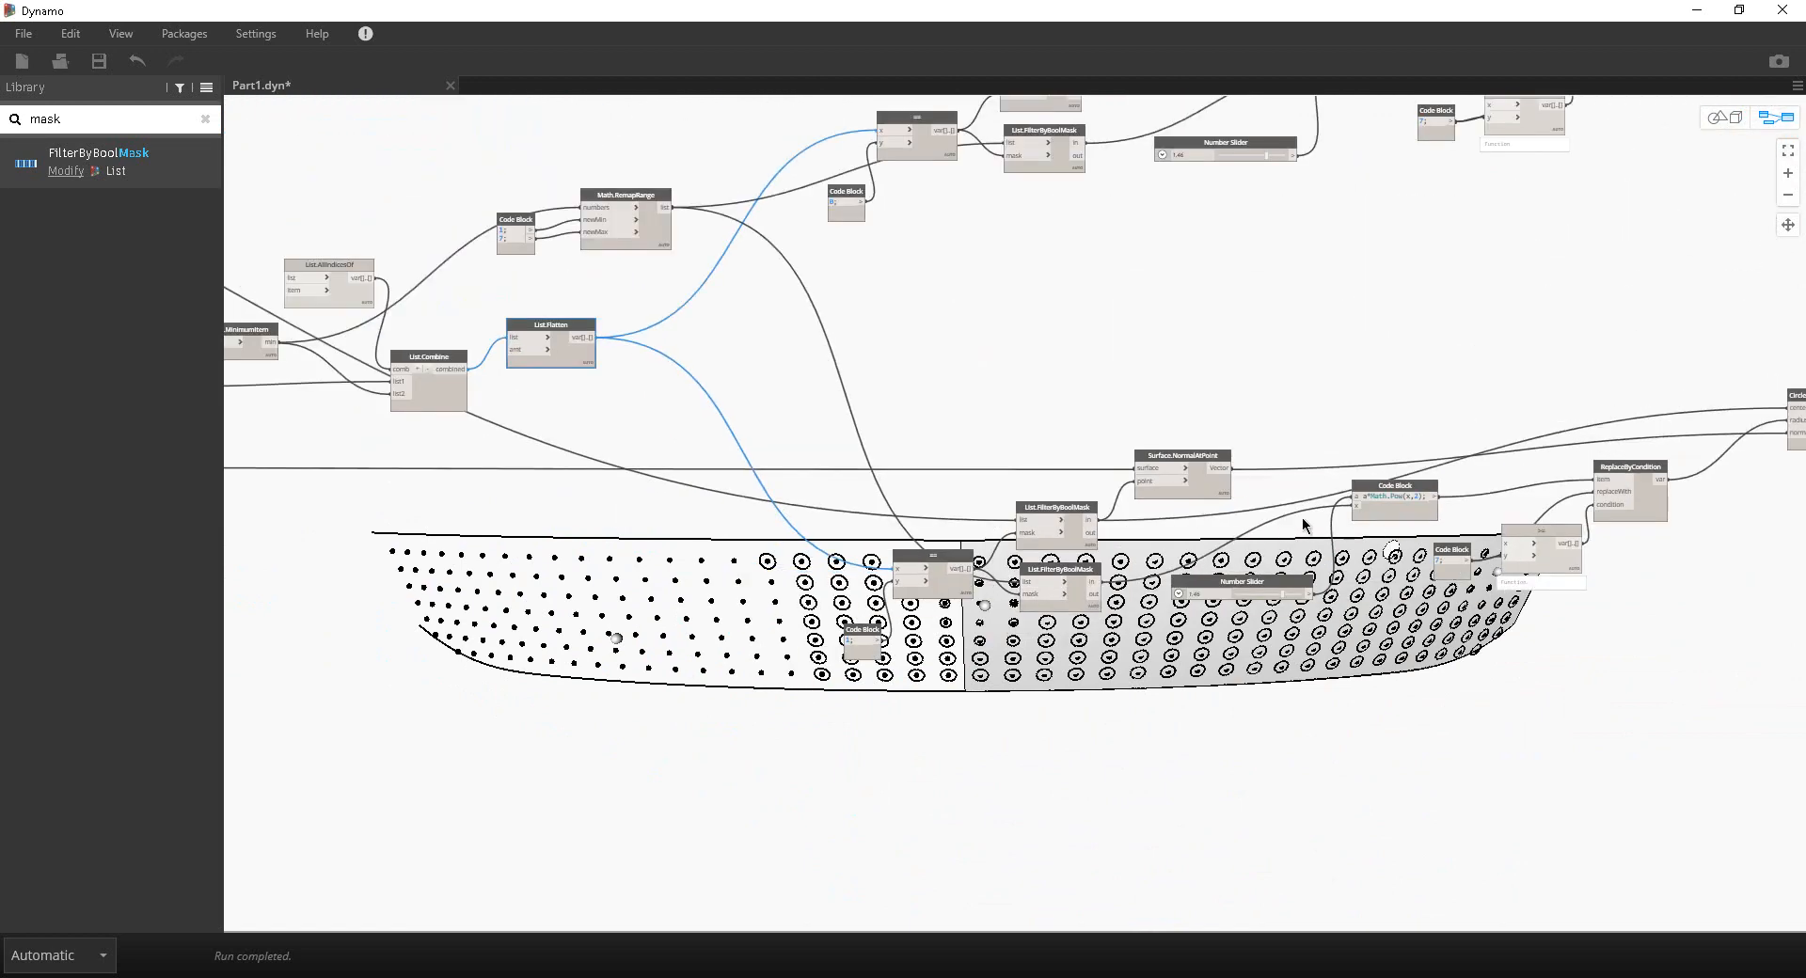
middle_click_drag(1398, 452, 1356, 458)
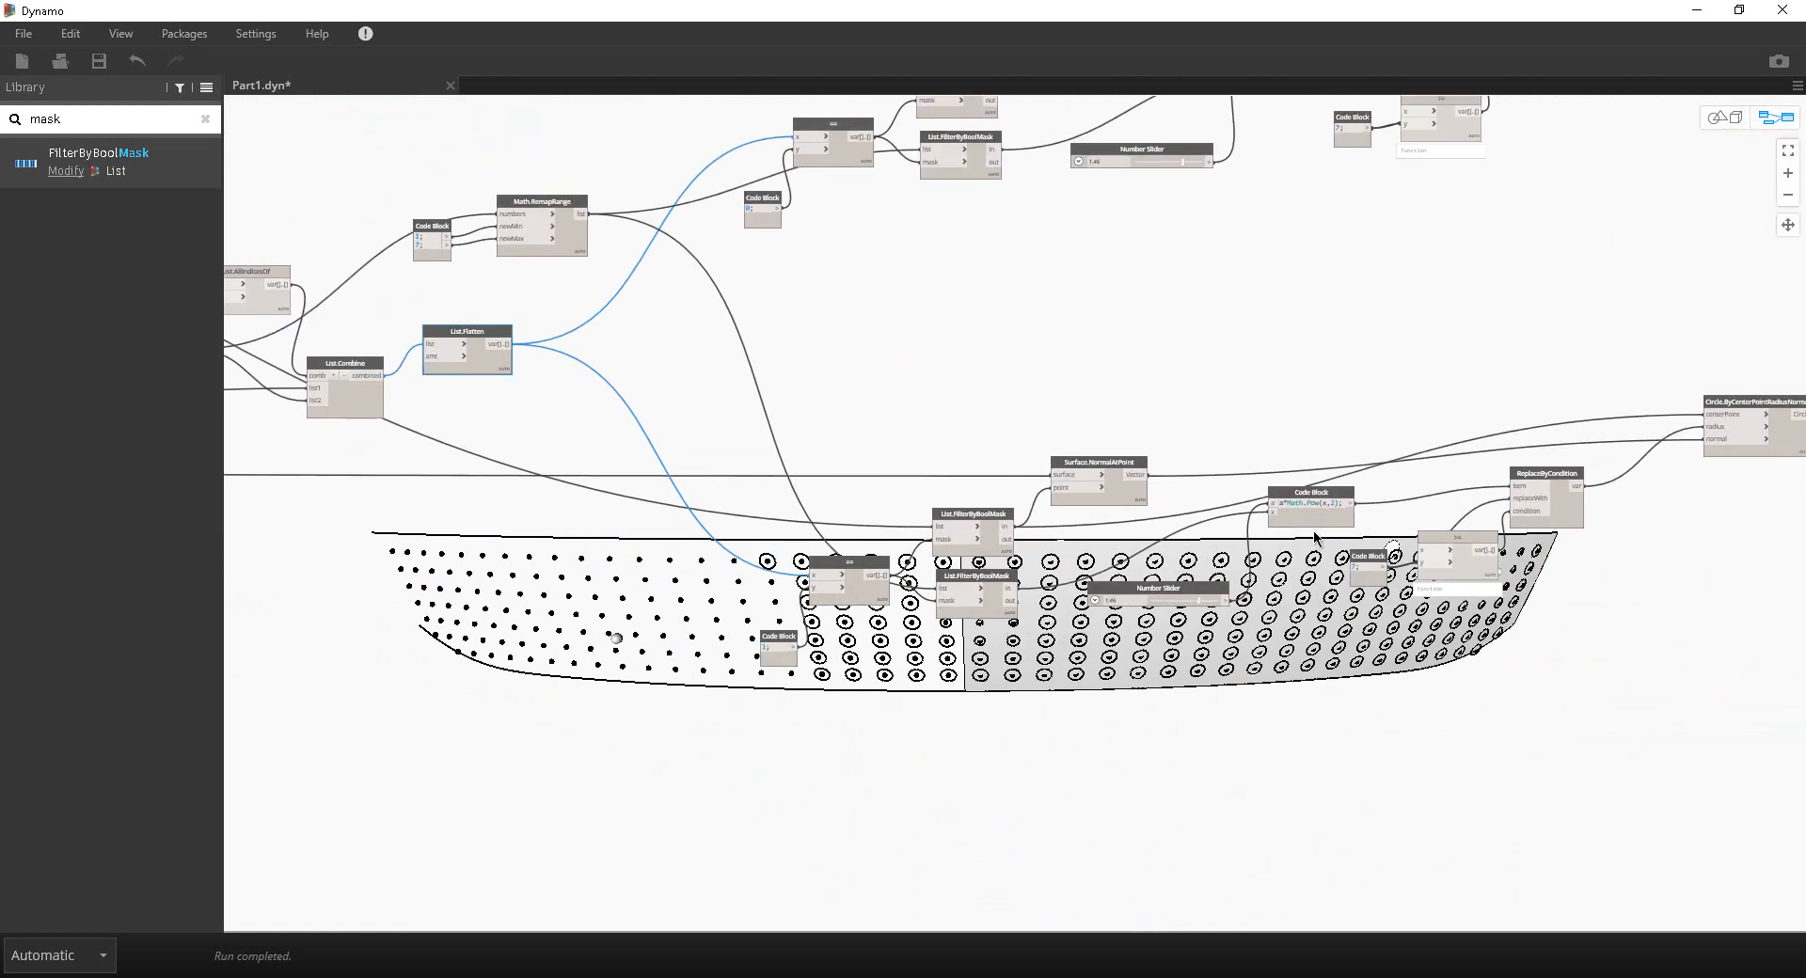
scroll(1314, 538, "down", 4)
left_click_drag(1668, 645, 869, 430)
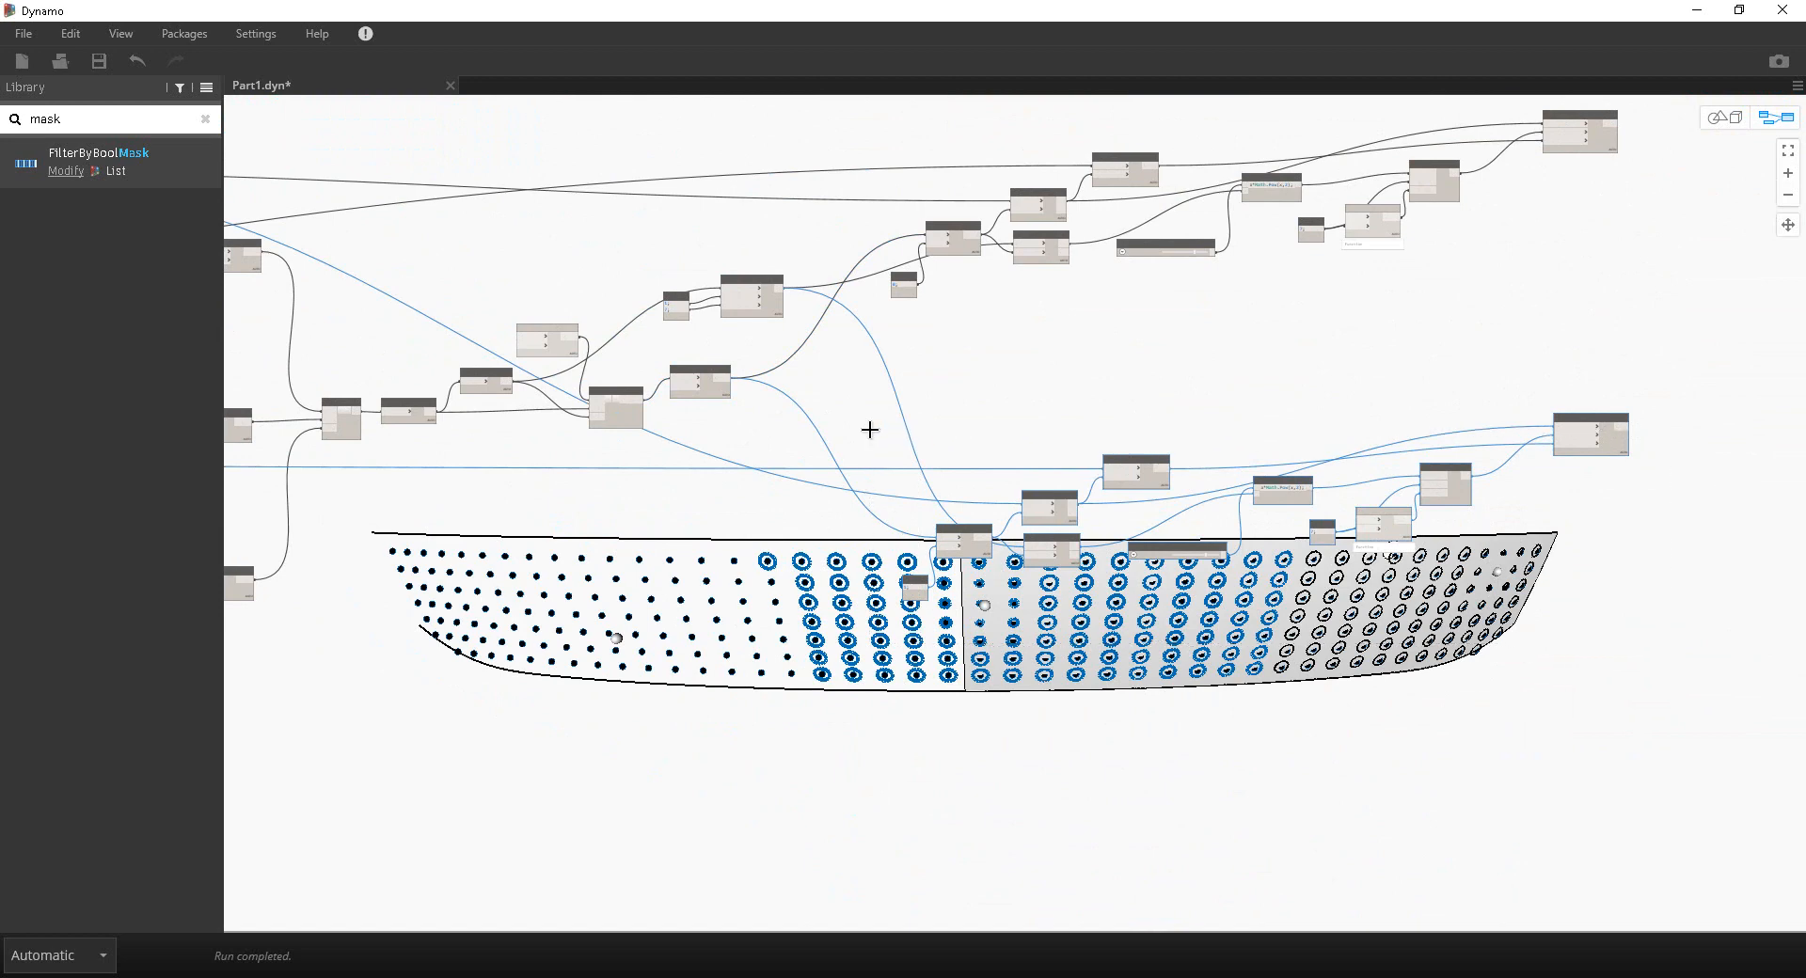
key("ctrl+v")
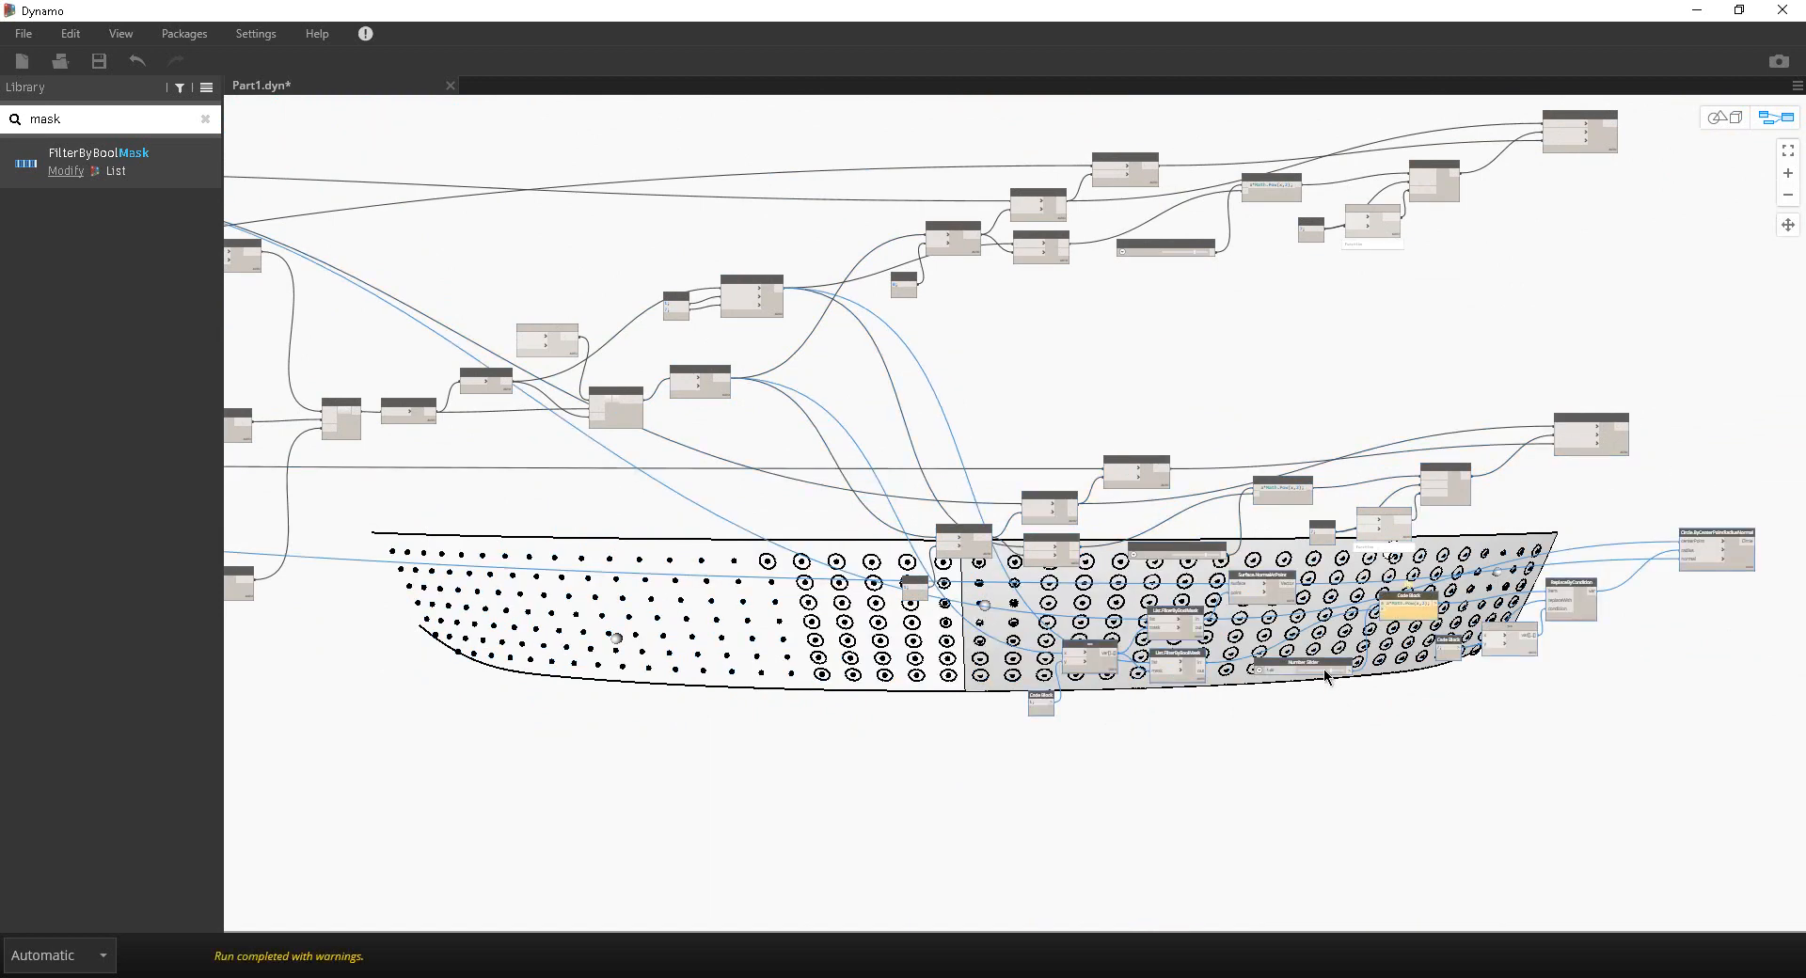
left_click_drag(1296, 685, 1183, 820)
Step: Set the code block feeding the third branch's == node to 2
scroll(1025, 884, "up", 5)
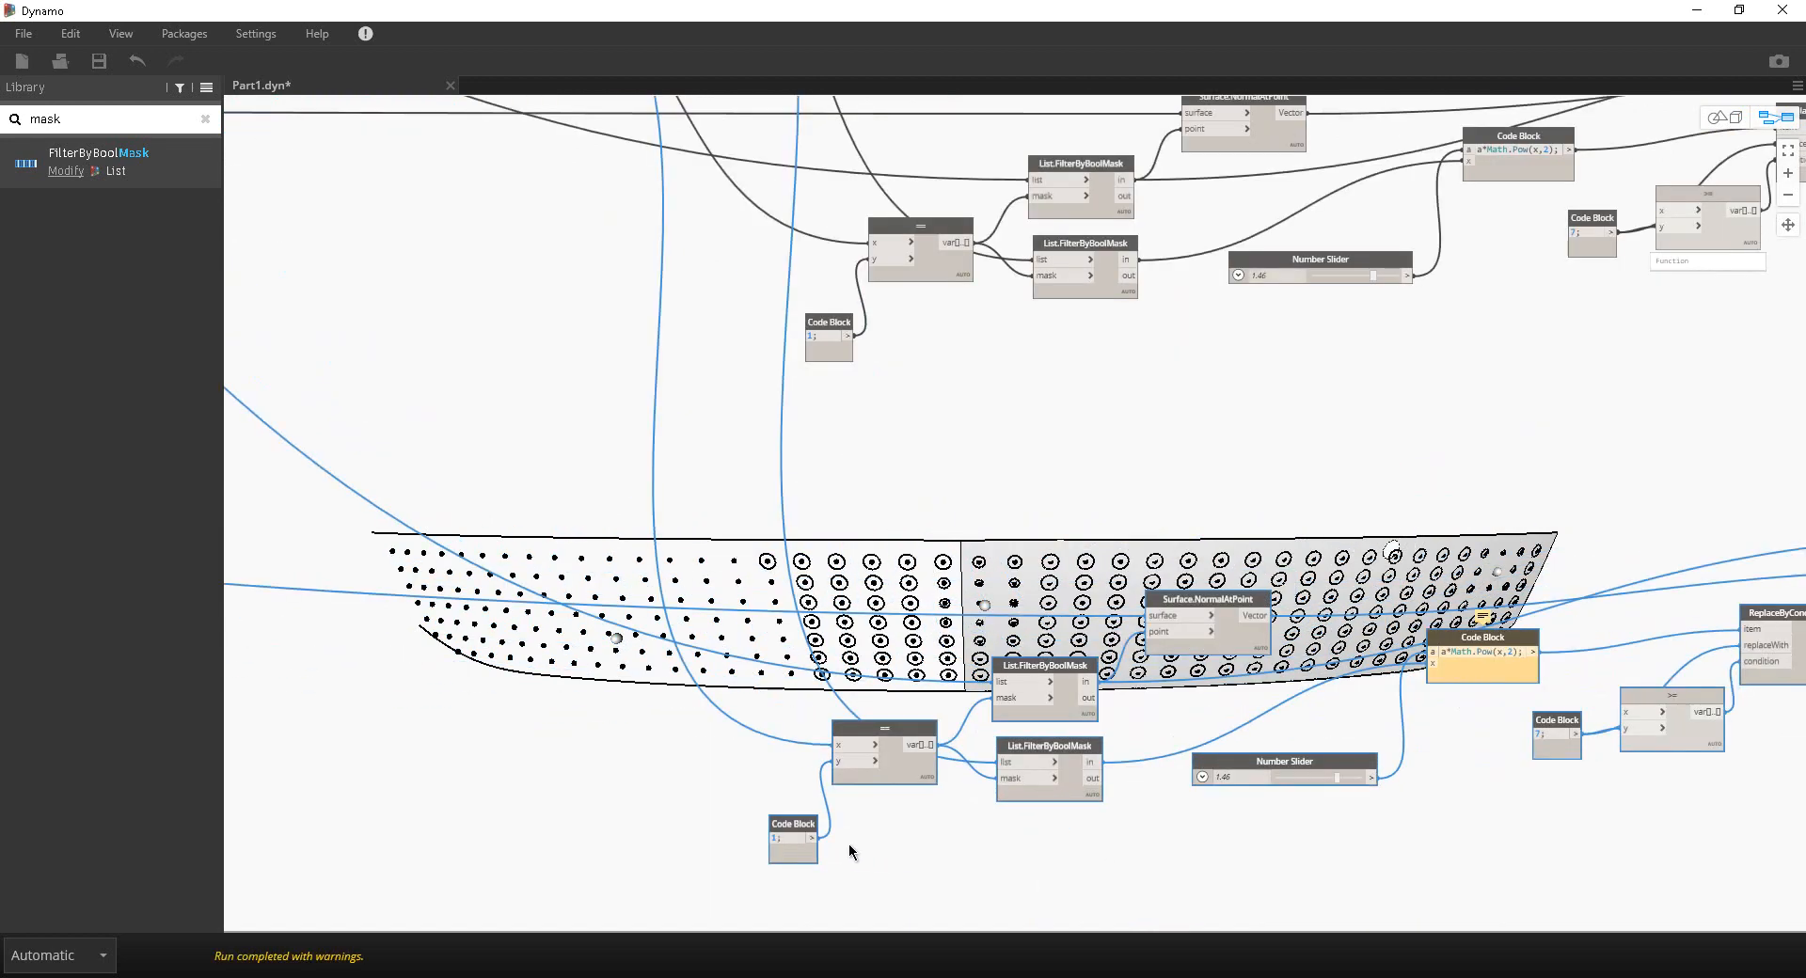
left_click(710, 632)
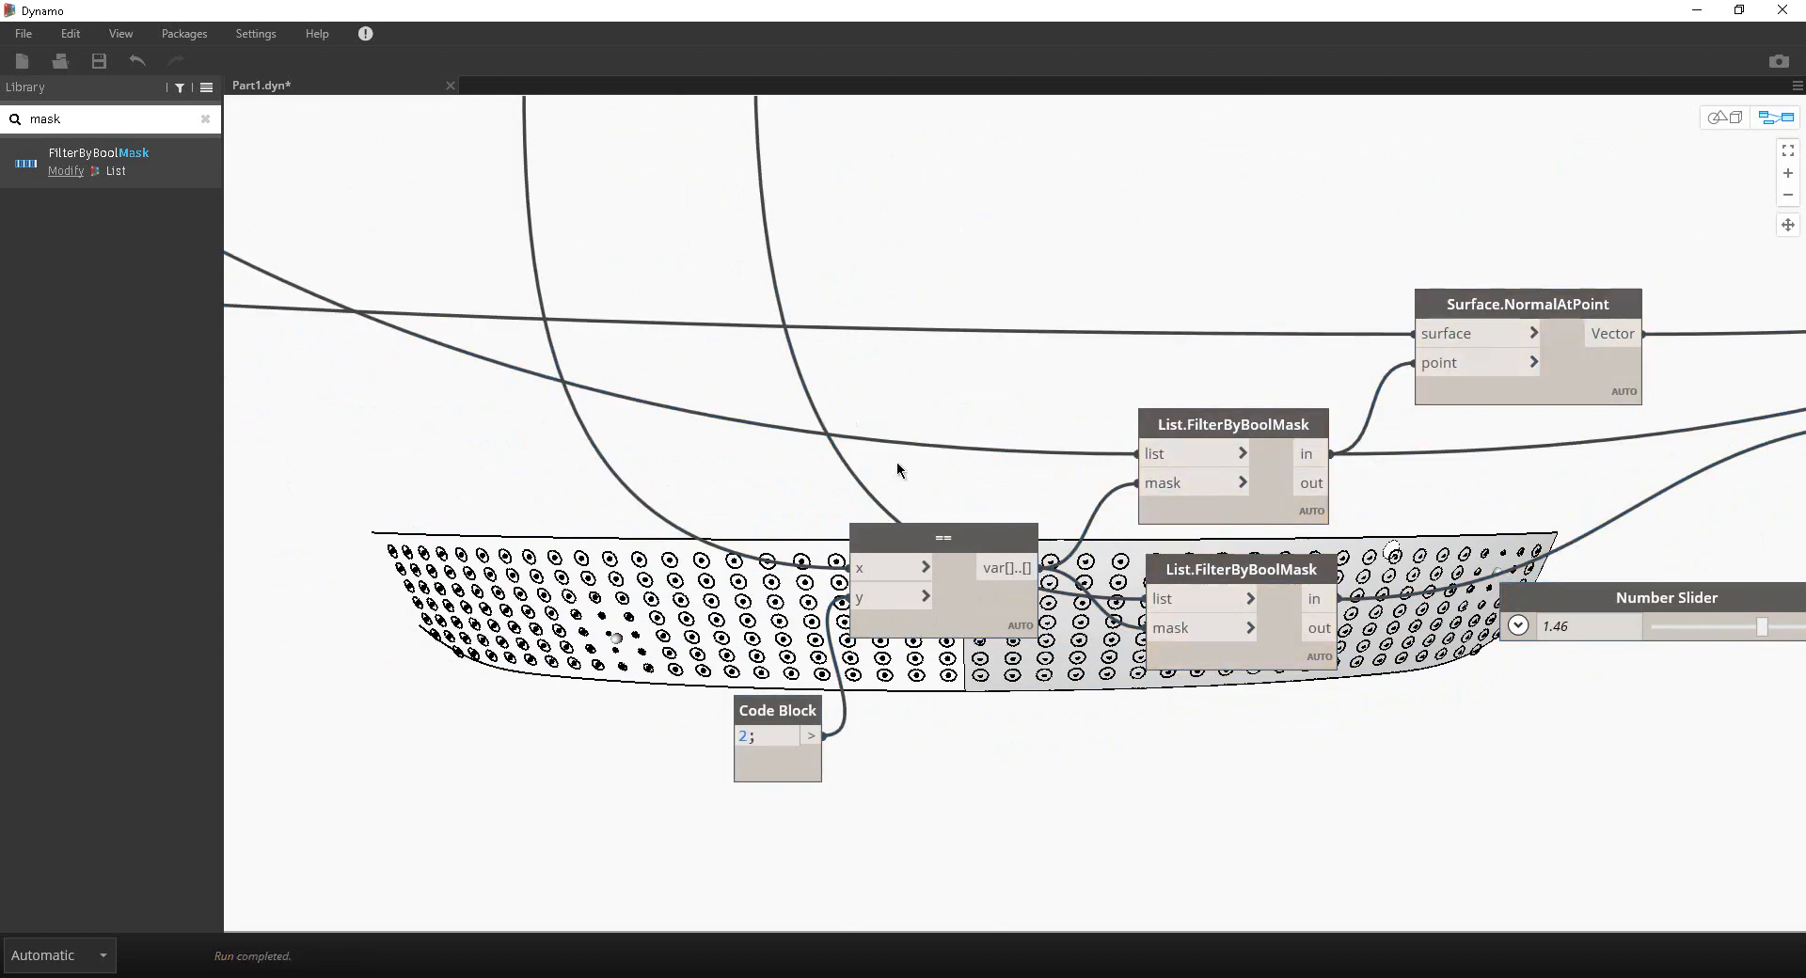
scroll(922, 442, "down", 3)
middle_click_drag(1115, 233, 1047, 151)
scroll(1047, 155, "down", 3)
middle_click_drag(1038, 261, 926, 632)
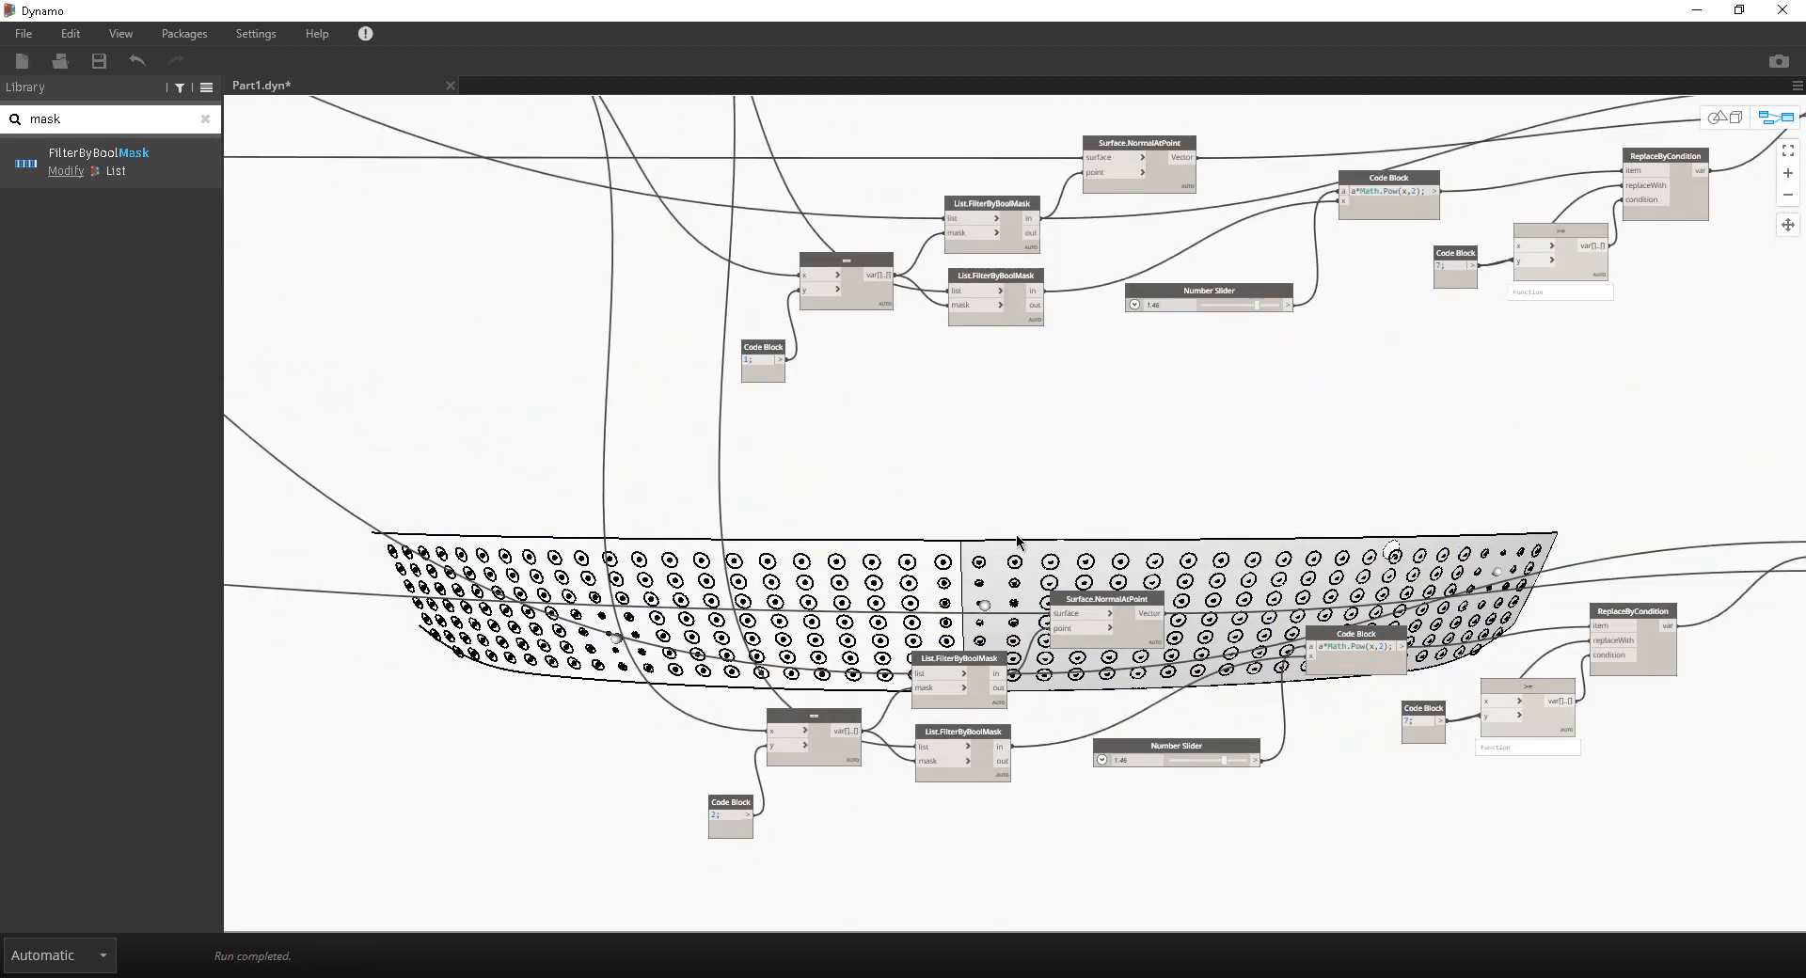
Step: Turn off the geometry preview of the third branch's upper List.FilterByBoolMask node
middle_click_drag(1164, 502, 1076, 498)
scroll(865, 696, "up", 4)
right_click(925, 706)
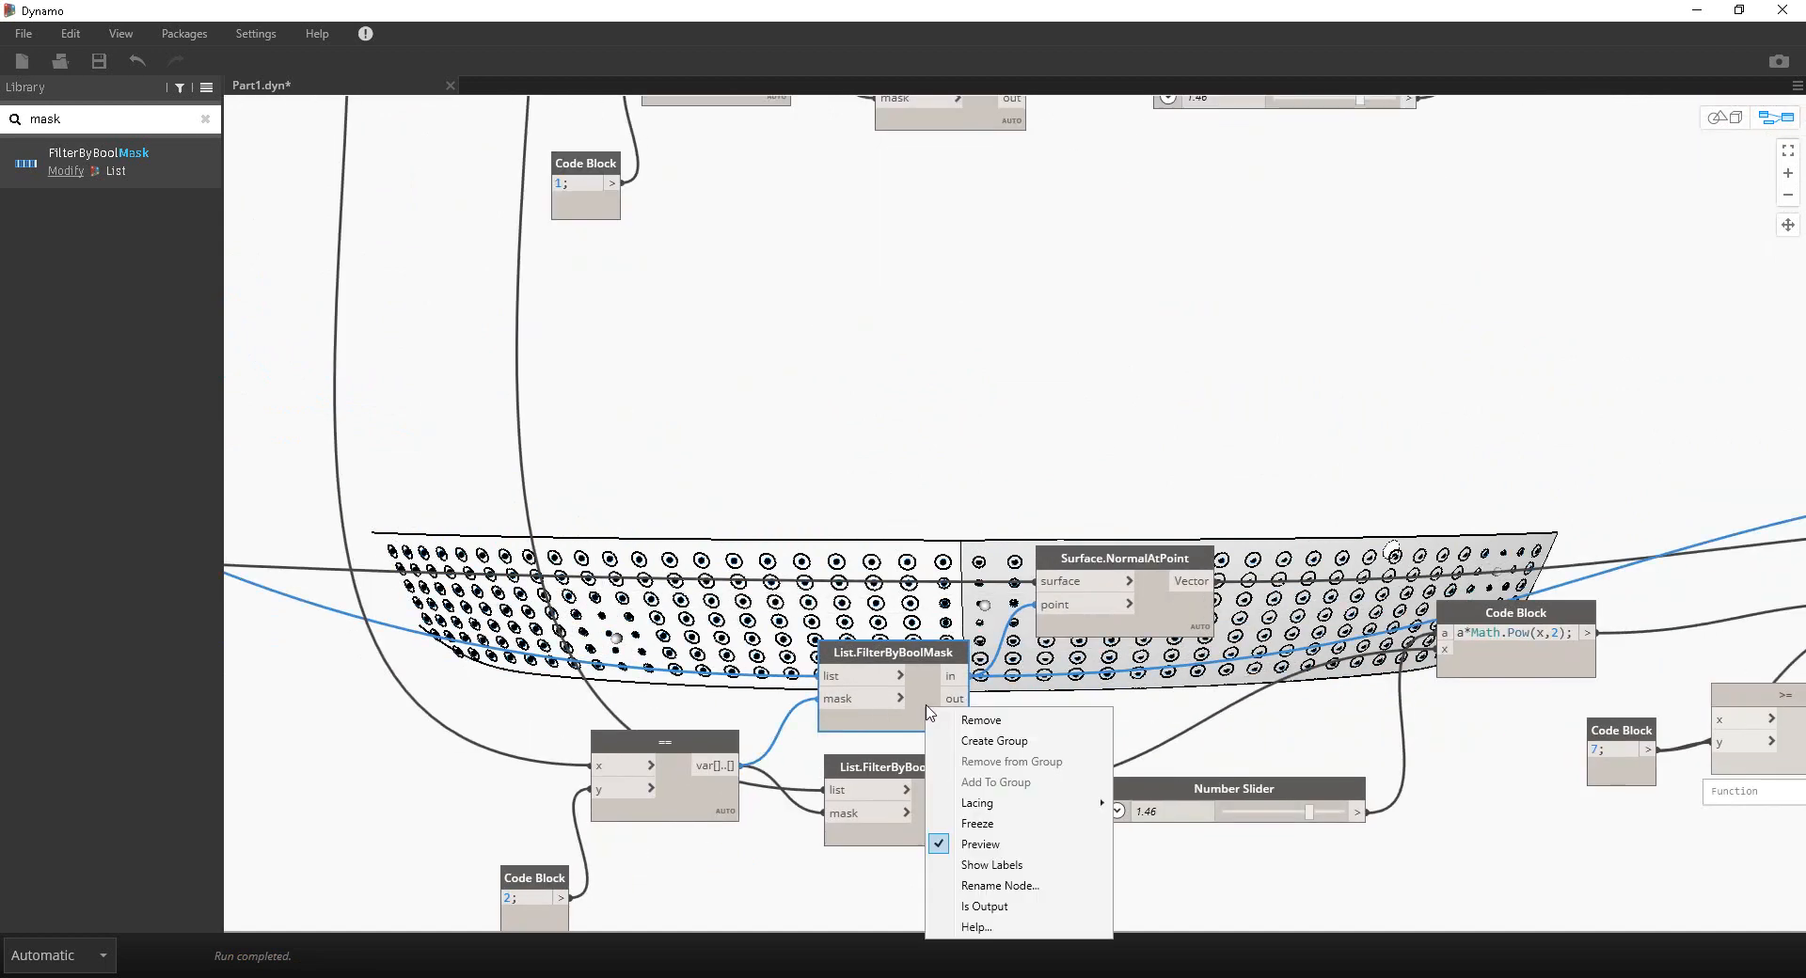
left_click(1006, 847)
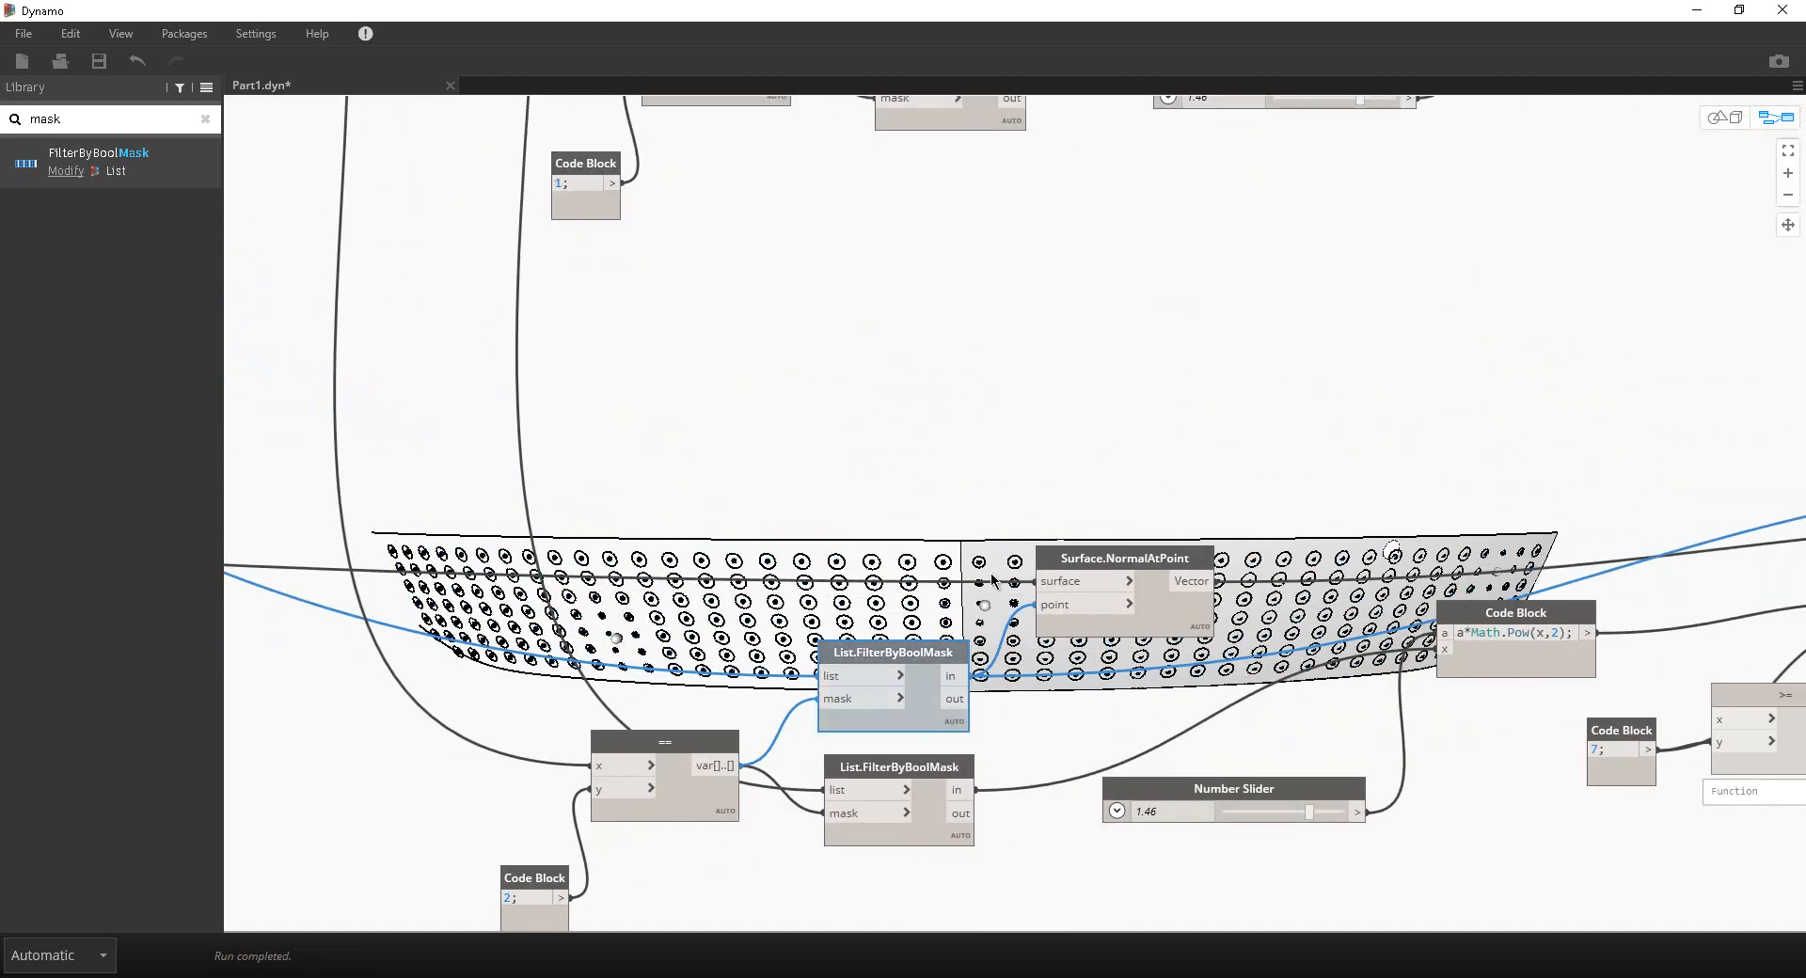
Step: Turn off the geometry preview of the upper List.FilterByBoolMask nodes in the second and first branches
scroll(950, 470, "down", 4)
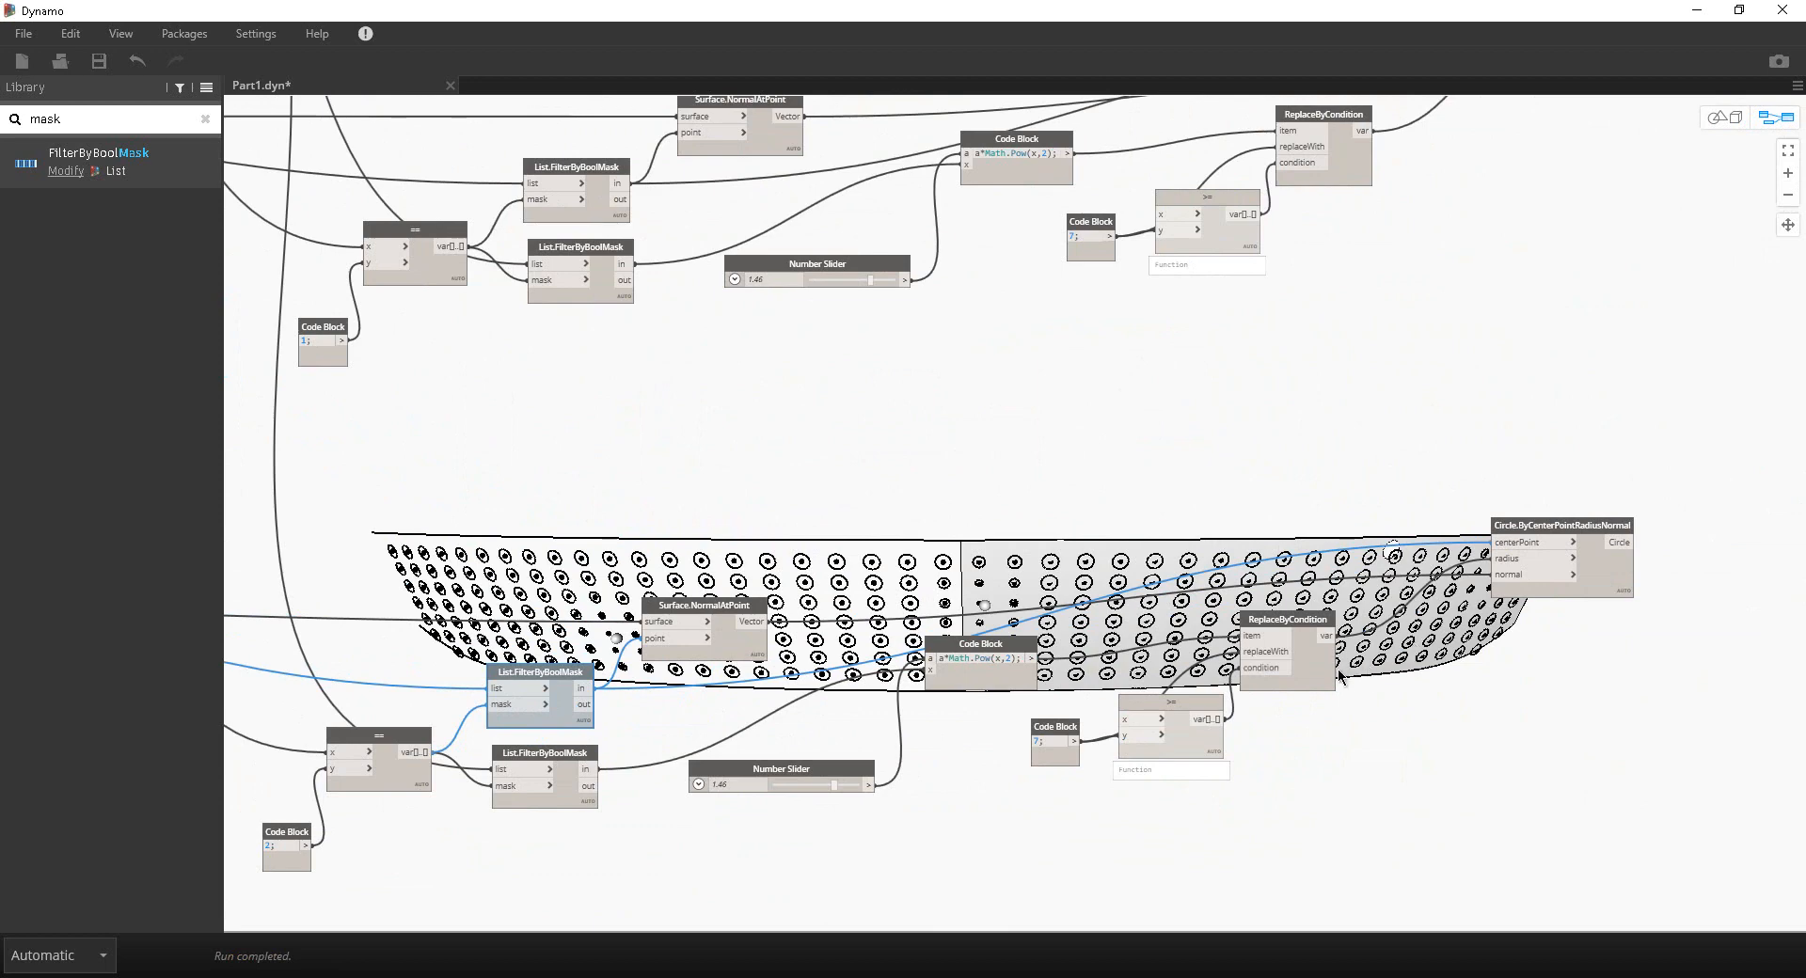
left_click(1312, 663)
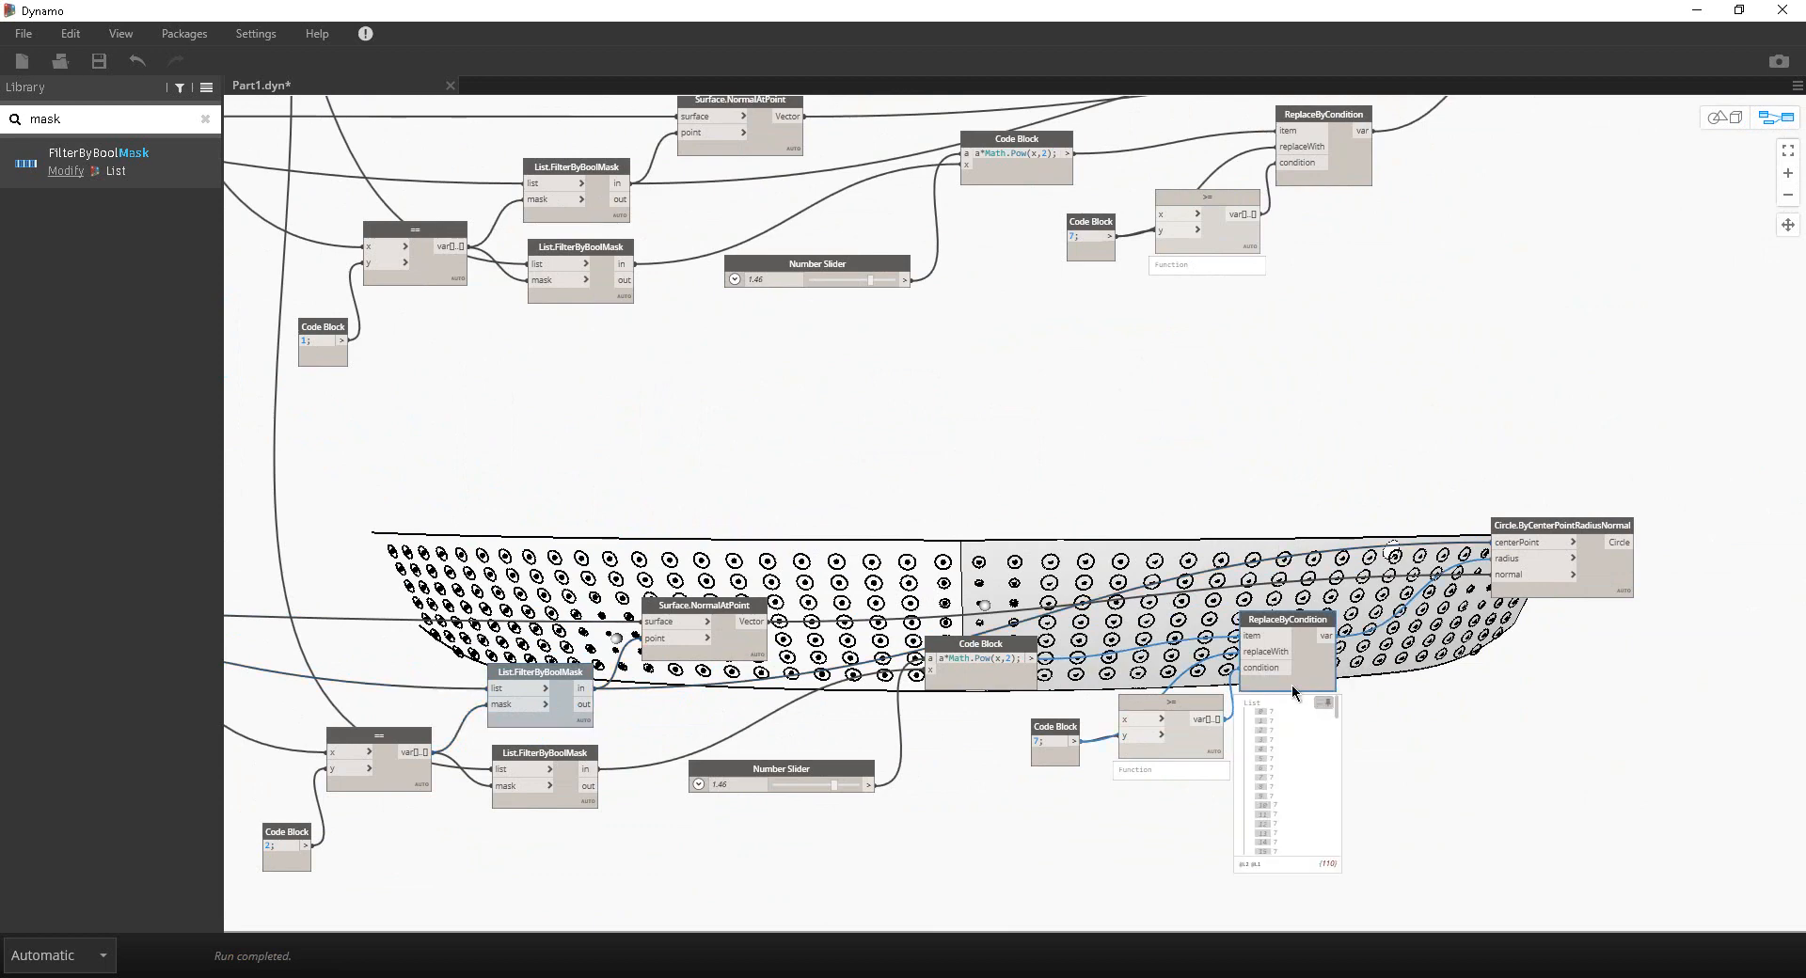
middle_click_drag(485, 761, 660, 745)
middle_click_drag(766, 550, 775, 824)
left_click(776, 459)
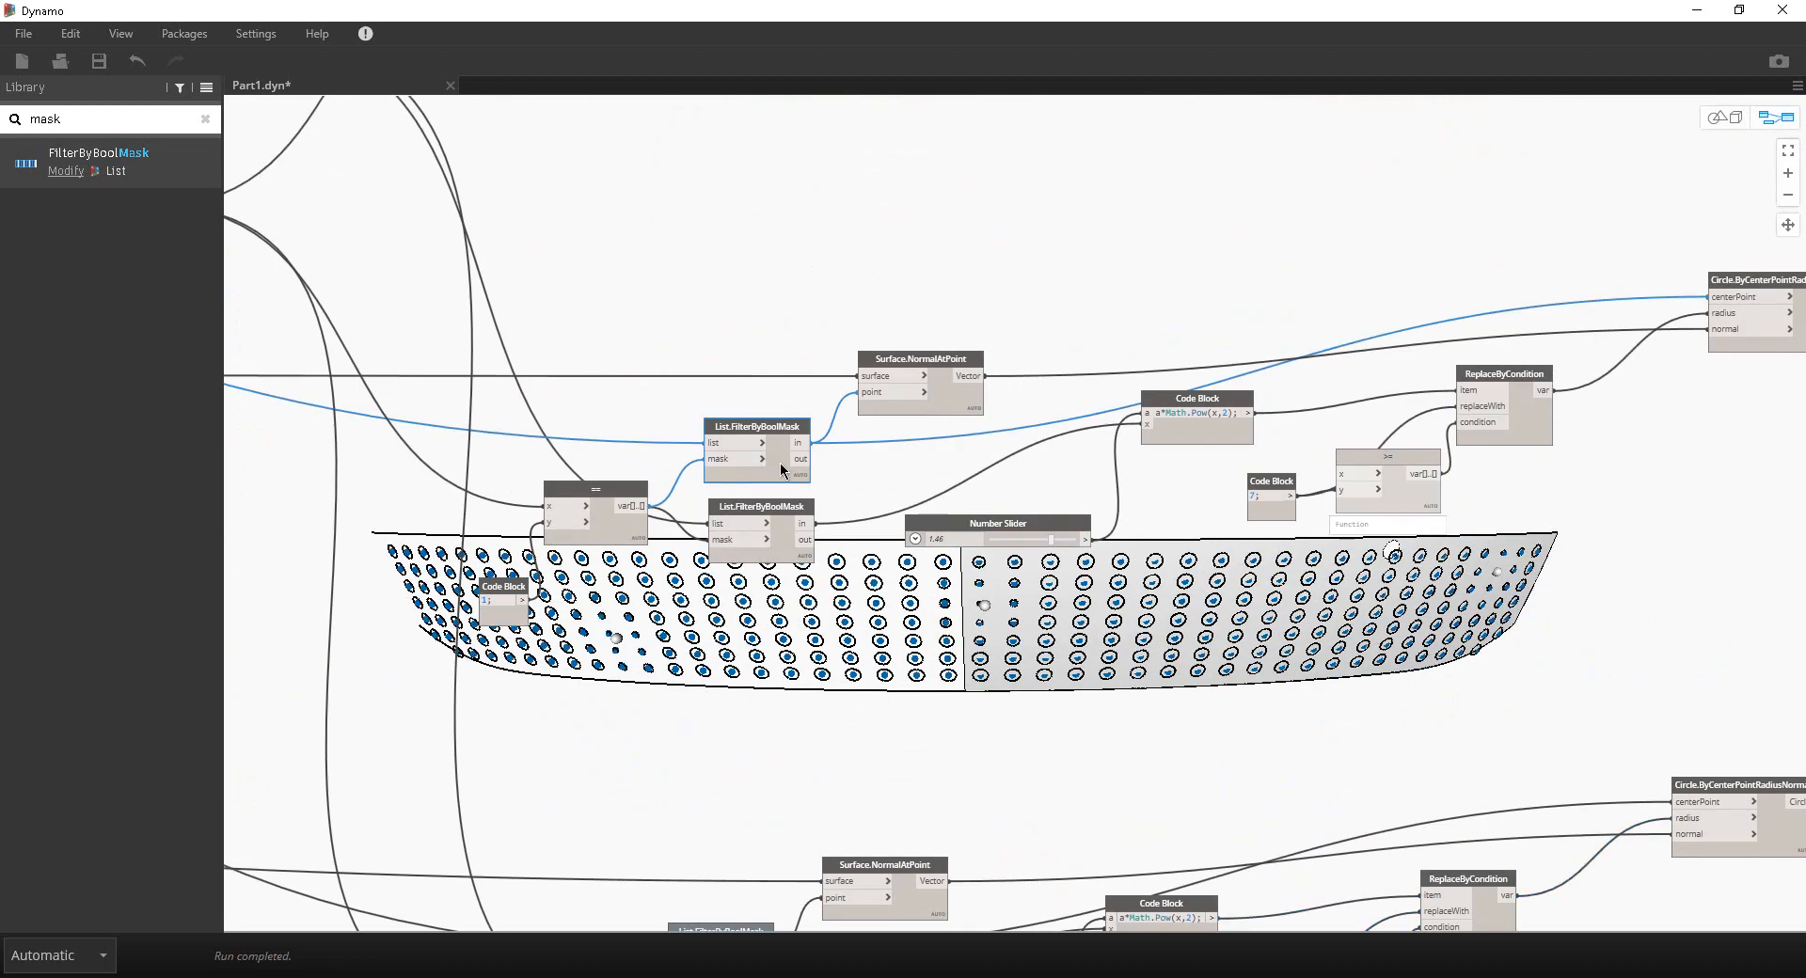
right_click(780, 461)
left_click(799, 605)
middle_click_drag(754, 364, 812, 754)
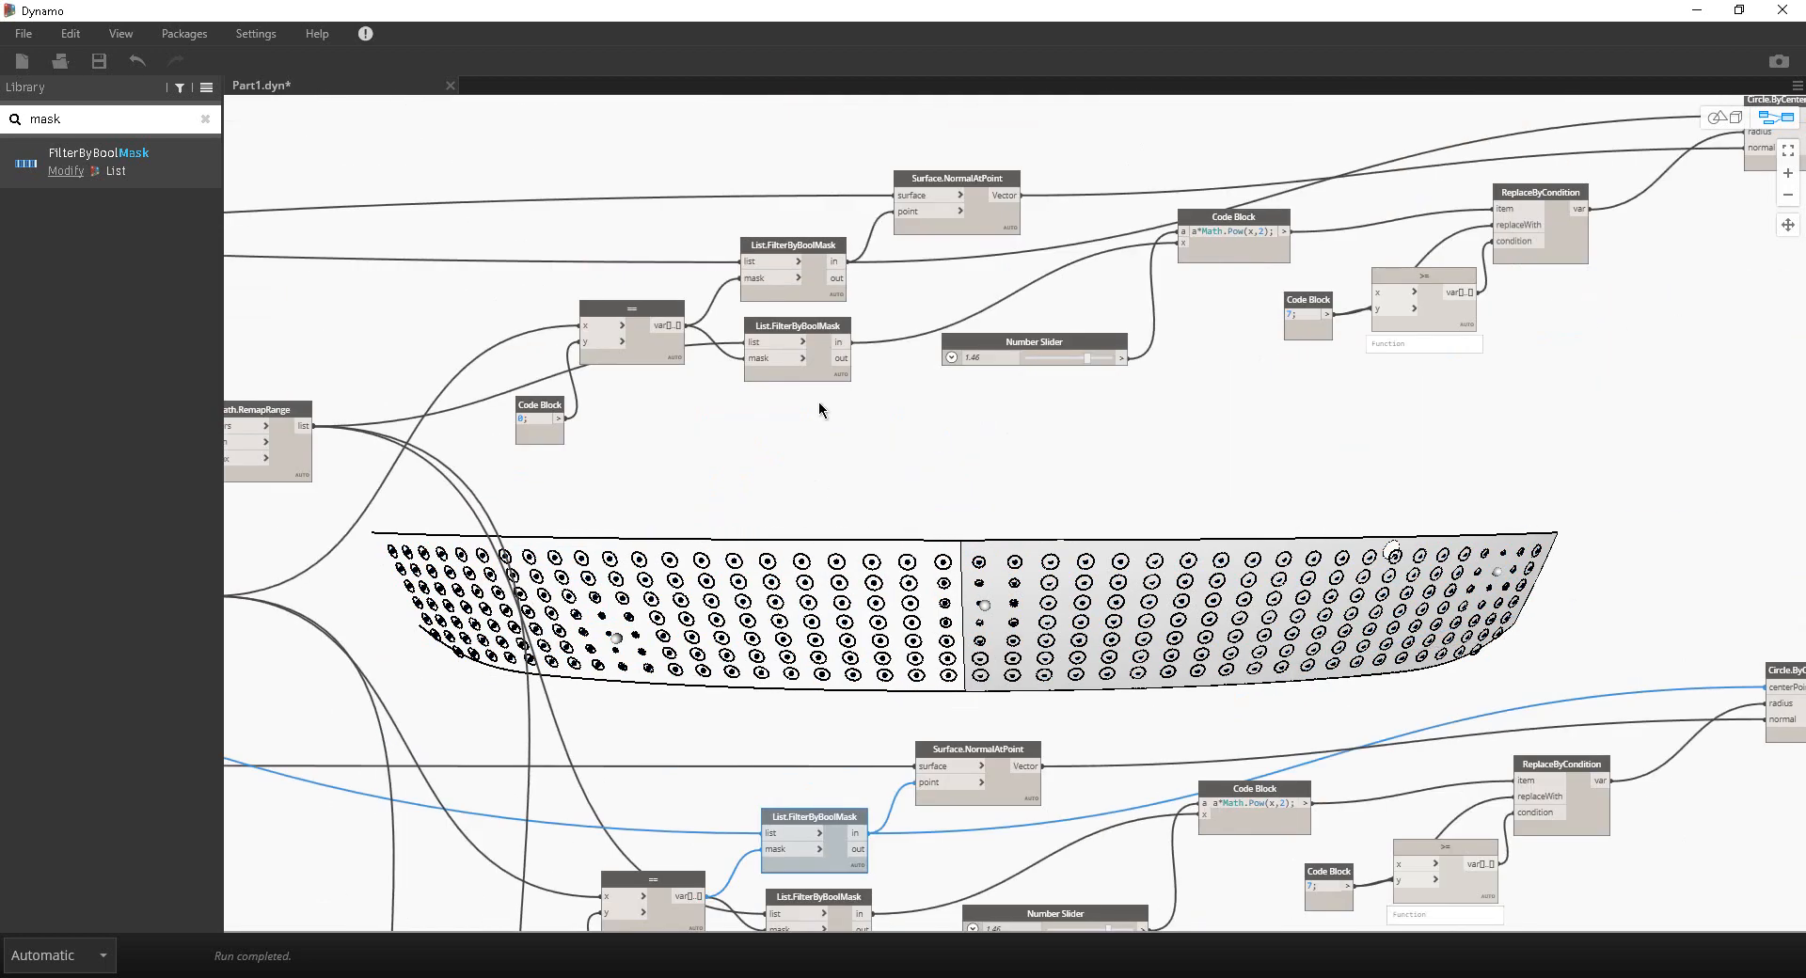
right_click(818, 272)
left_click(856, 404)
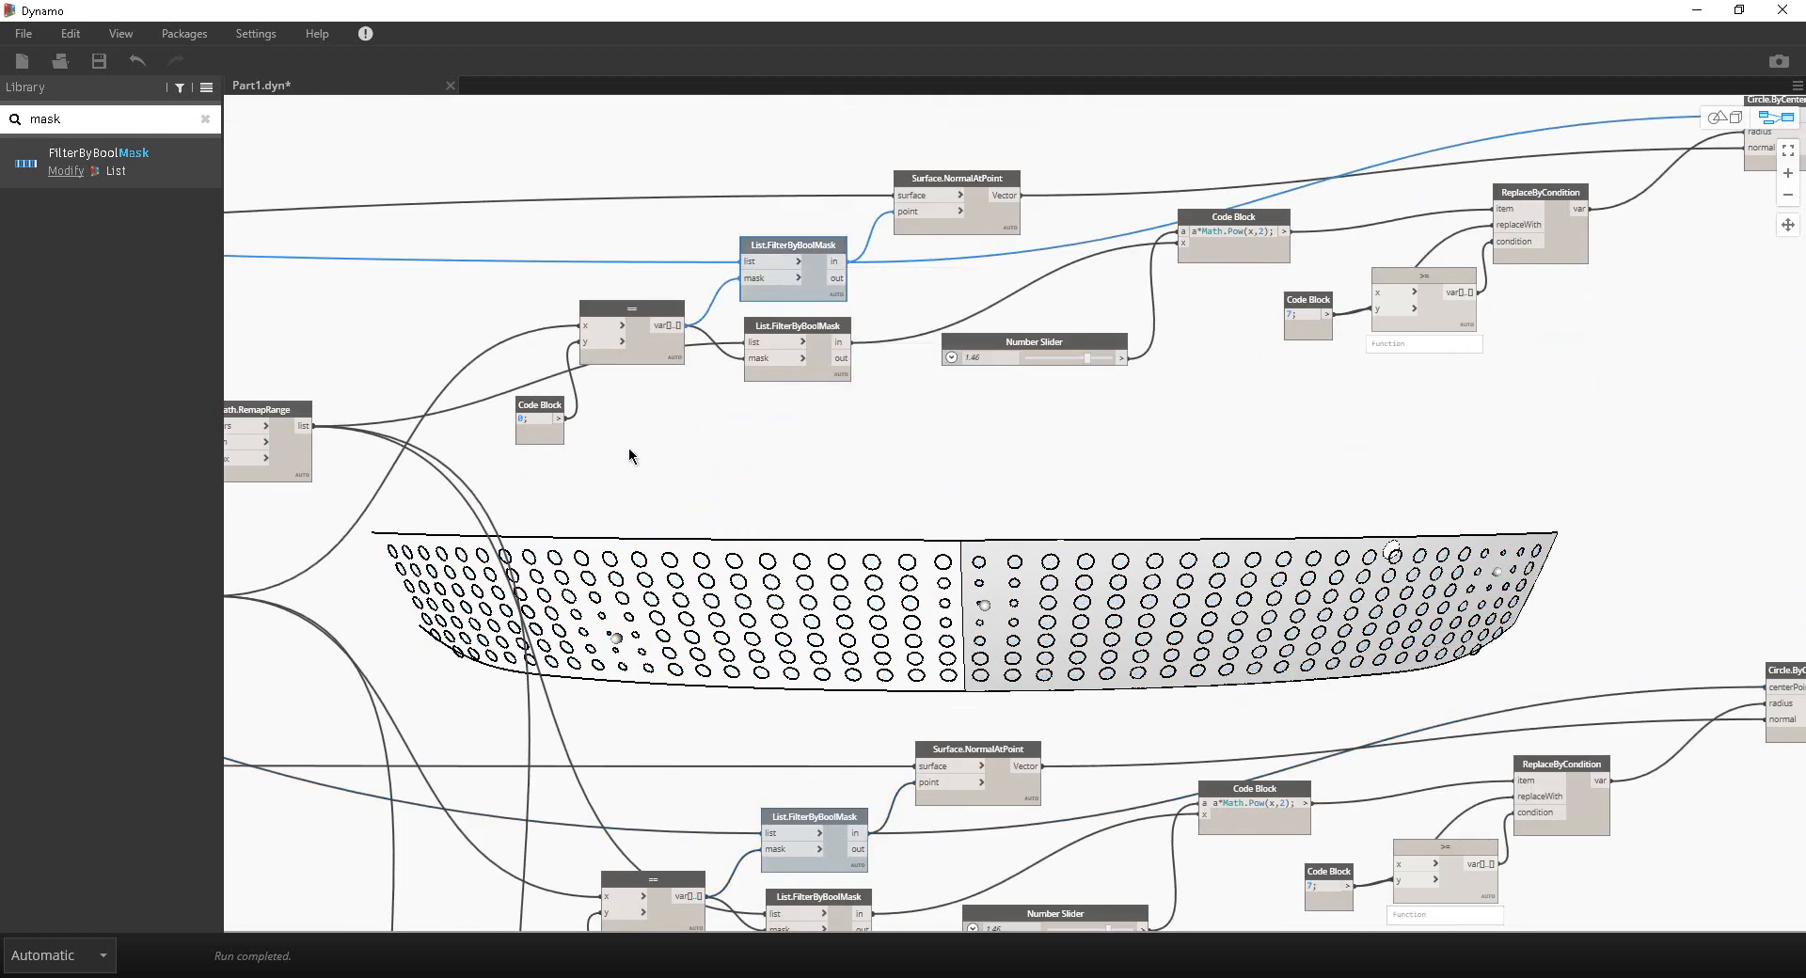
Step: Look over the three attractor branches and compare their radius code blocks and Number Sliders
middle_click_drag(709, 449, 955, 271)
middle_click_drag(1094, 367, 900, 7)
scroll(882, 189, "down", 2)
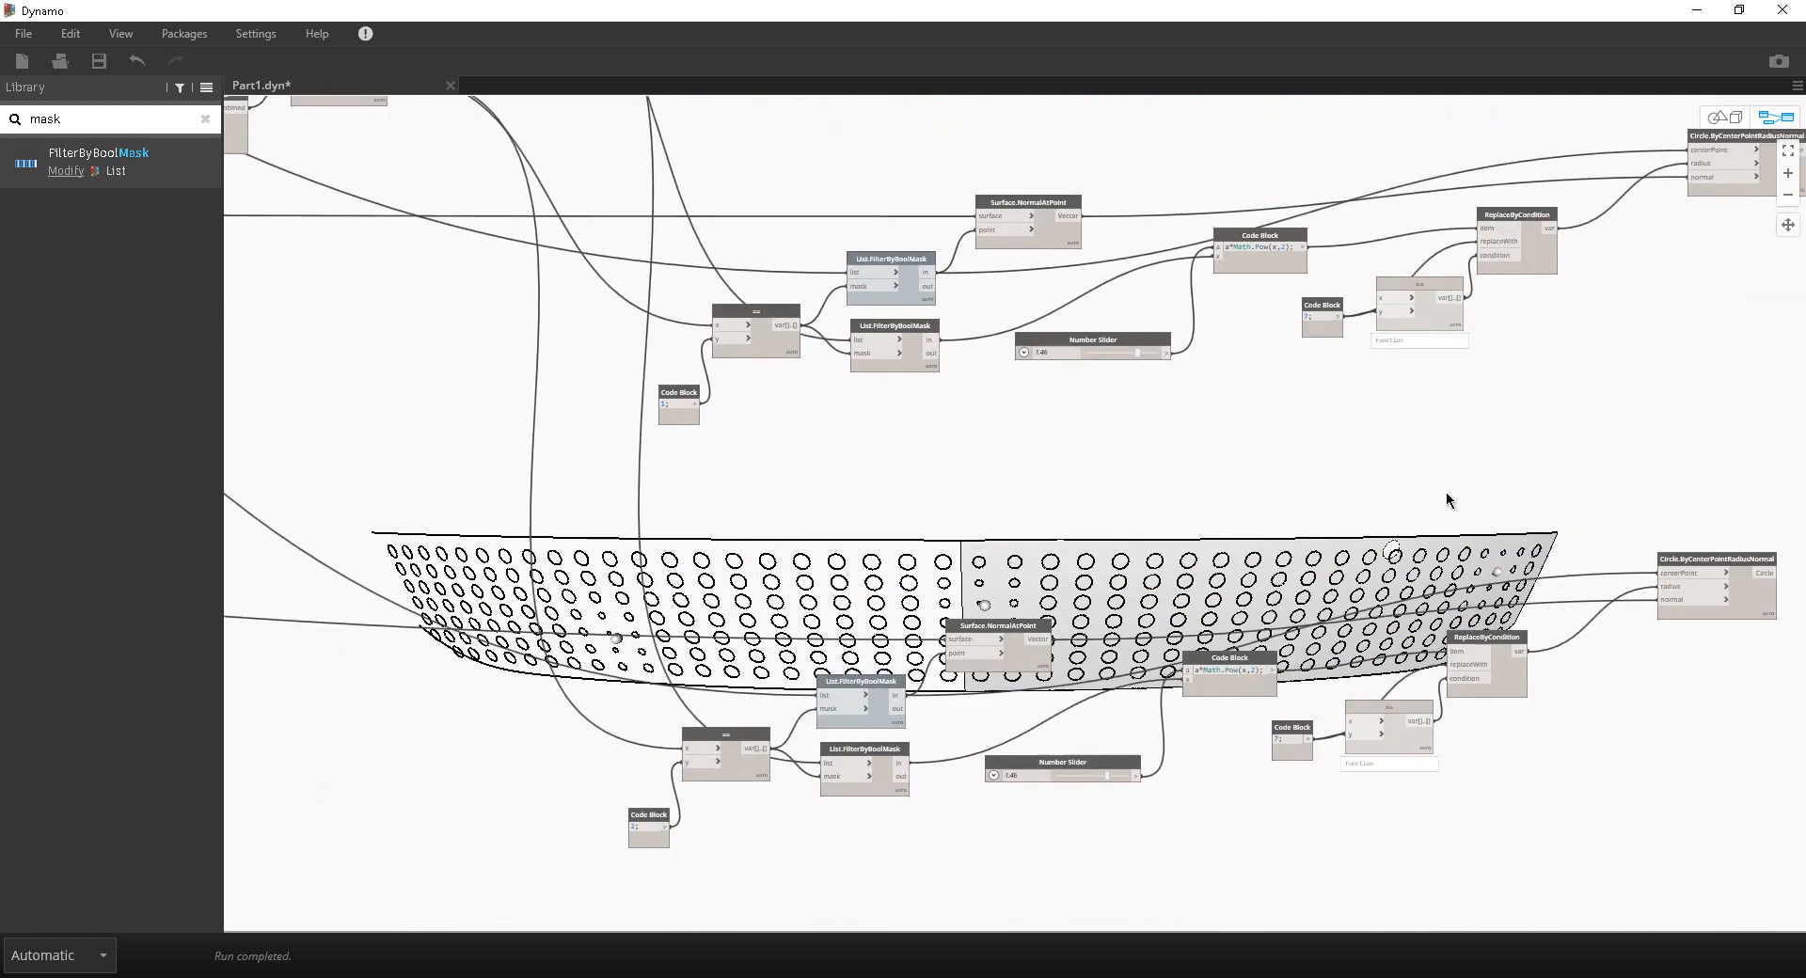
middle_click_drag(1446, 495, 1079, 606)
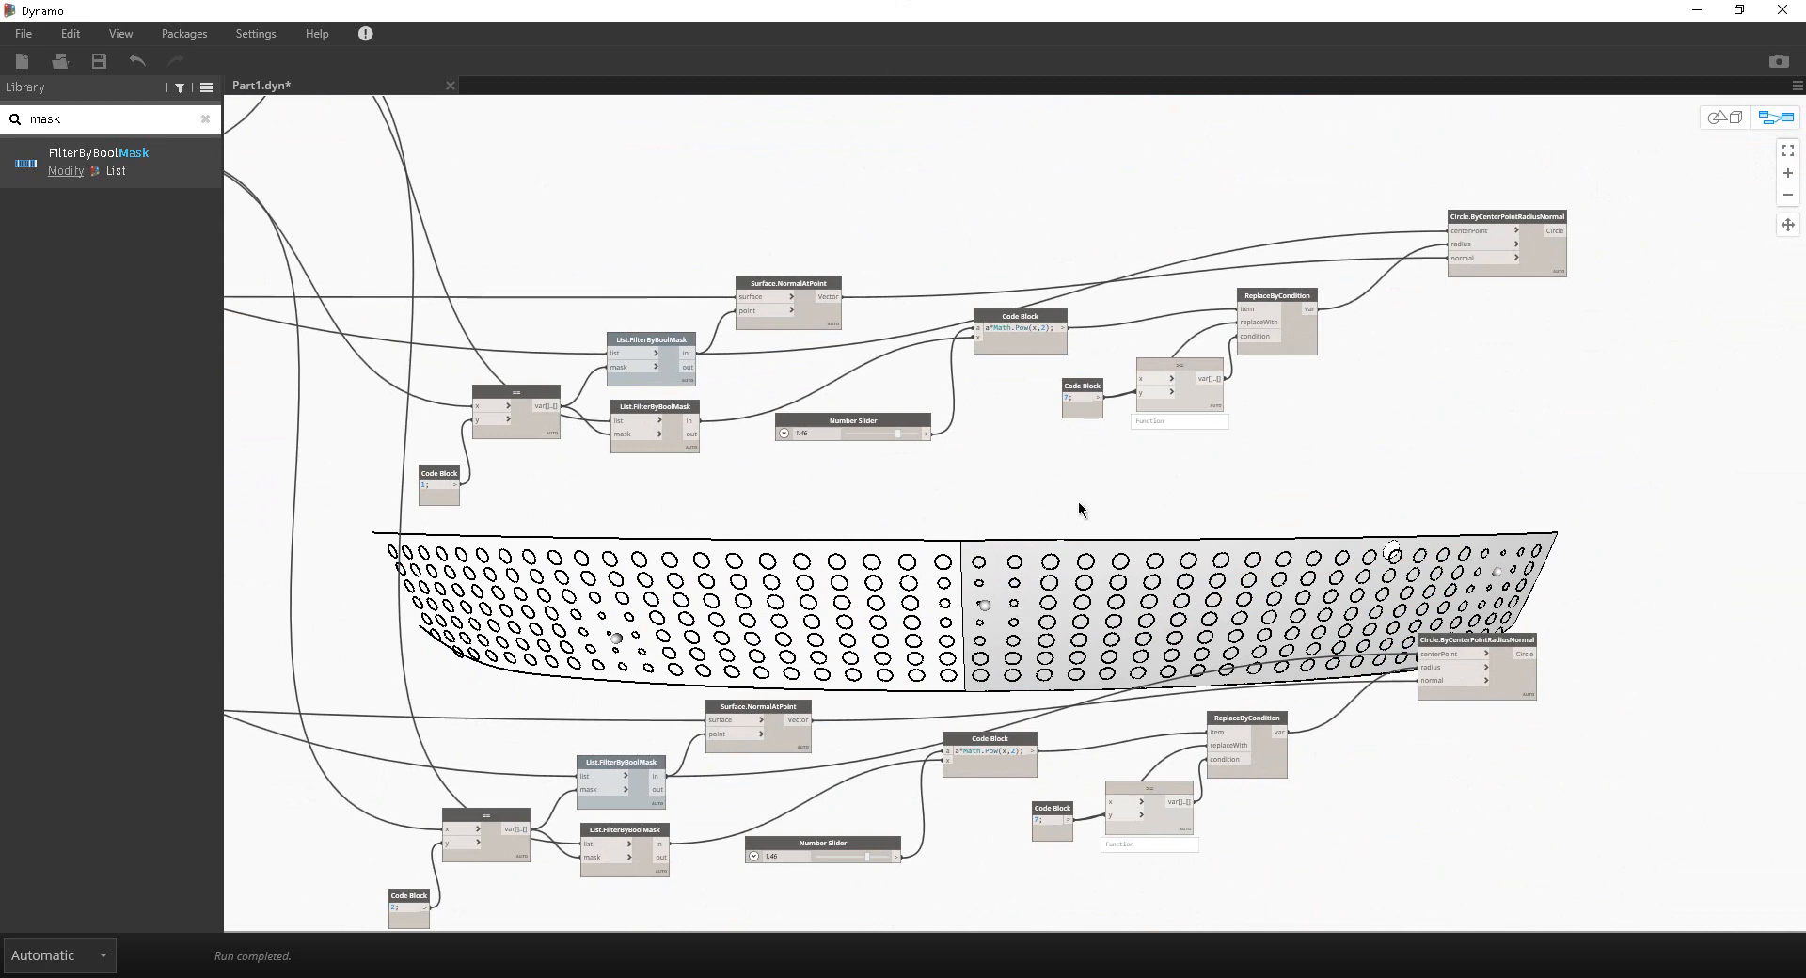
middle_click_drag(1078, 509, 1072, 635)
middle_click_drag(1133, 369, 1134, 540)
middle_click_drag(969, 216, 954, 268)
Step: Set the Number Slider feeding the first branch's a*Math.Pow(x,2) code block to 0.58
scroll(893, 301, "up", 5)
middle_click_drag(846, 178, 840, 457)
scroll(840, 463, "up", 3)
middle_click_drag(1245, 524, 1339, 375)
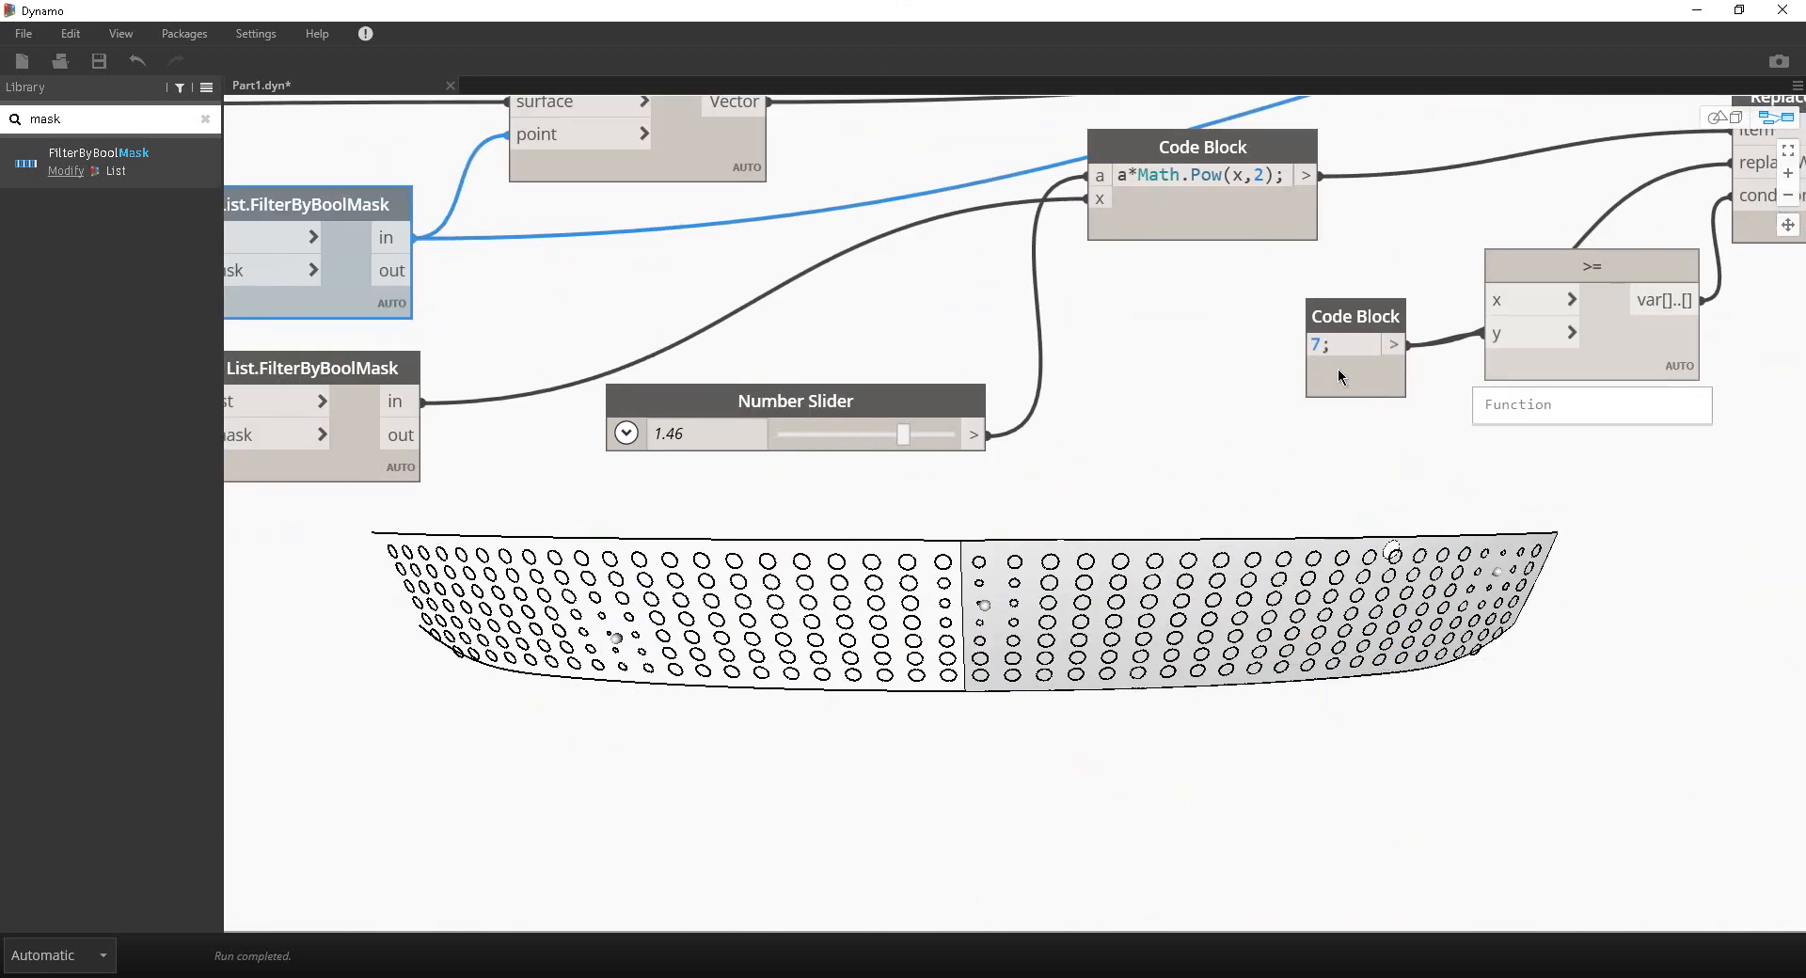
middle_click_drag(1282, 481, 1299, 624)
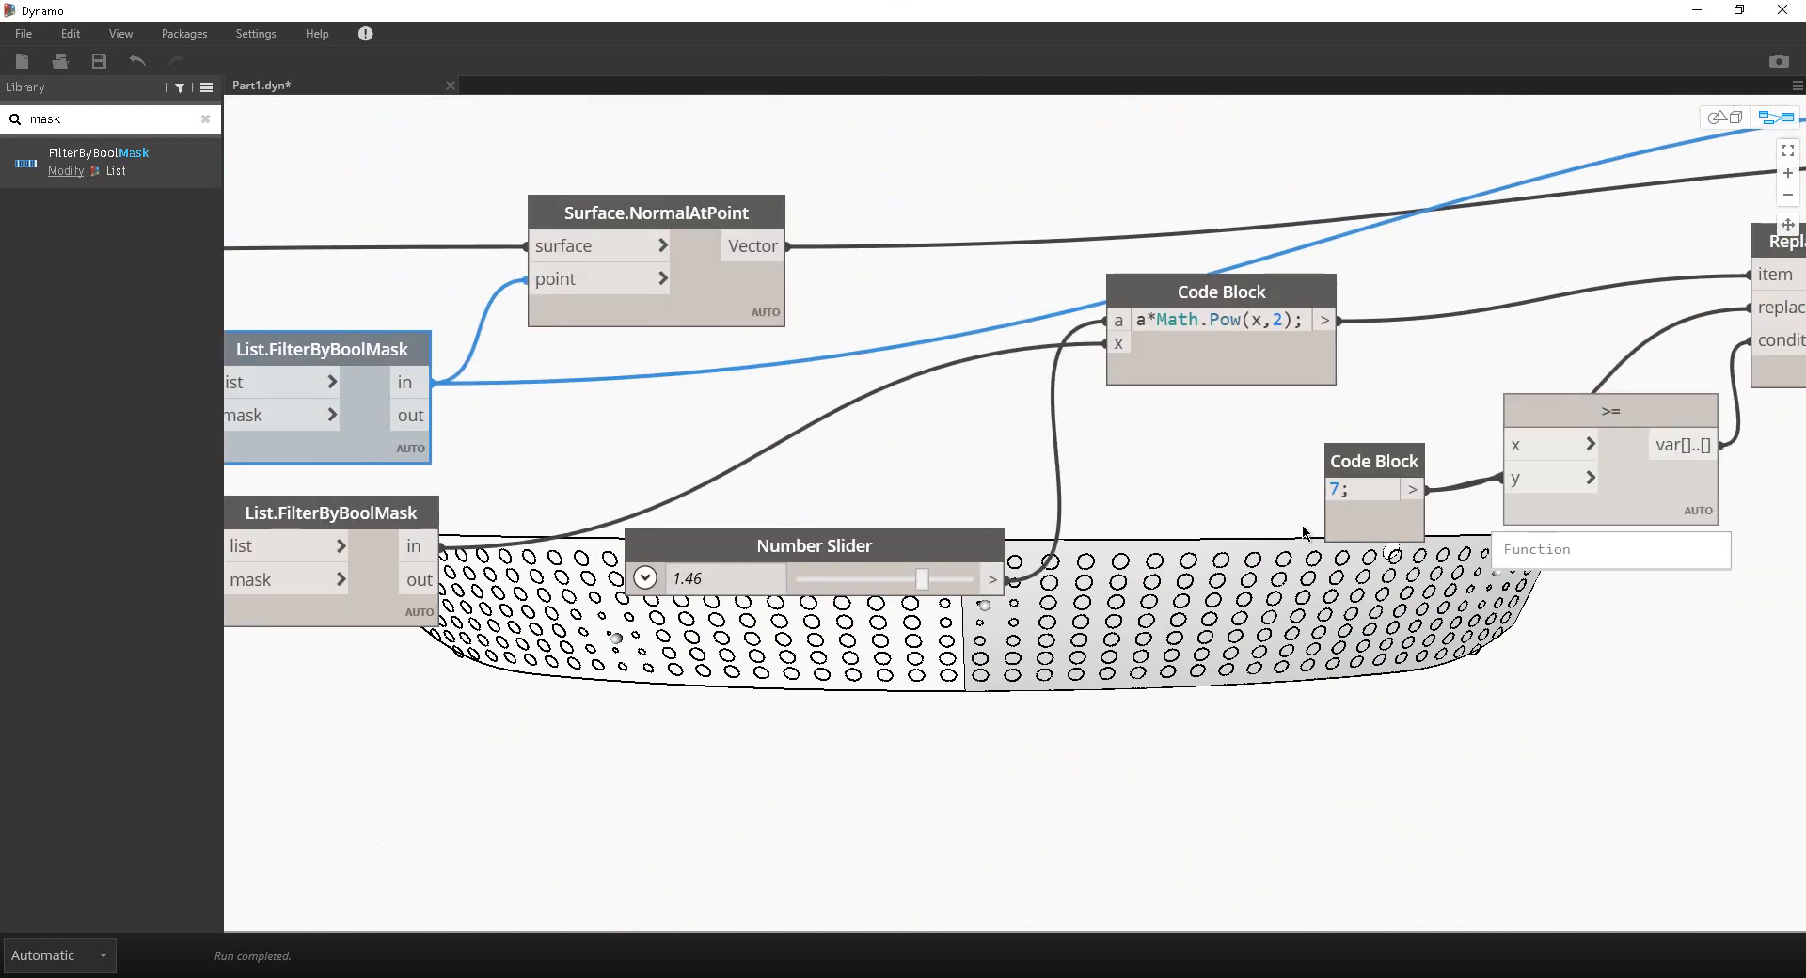
middle_click_drag(1251, 478, 1262, 420)
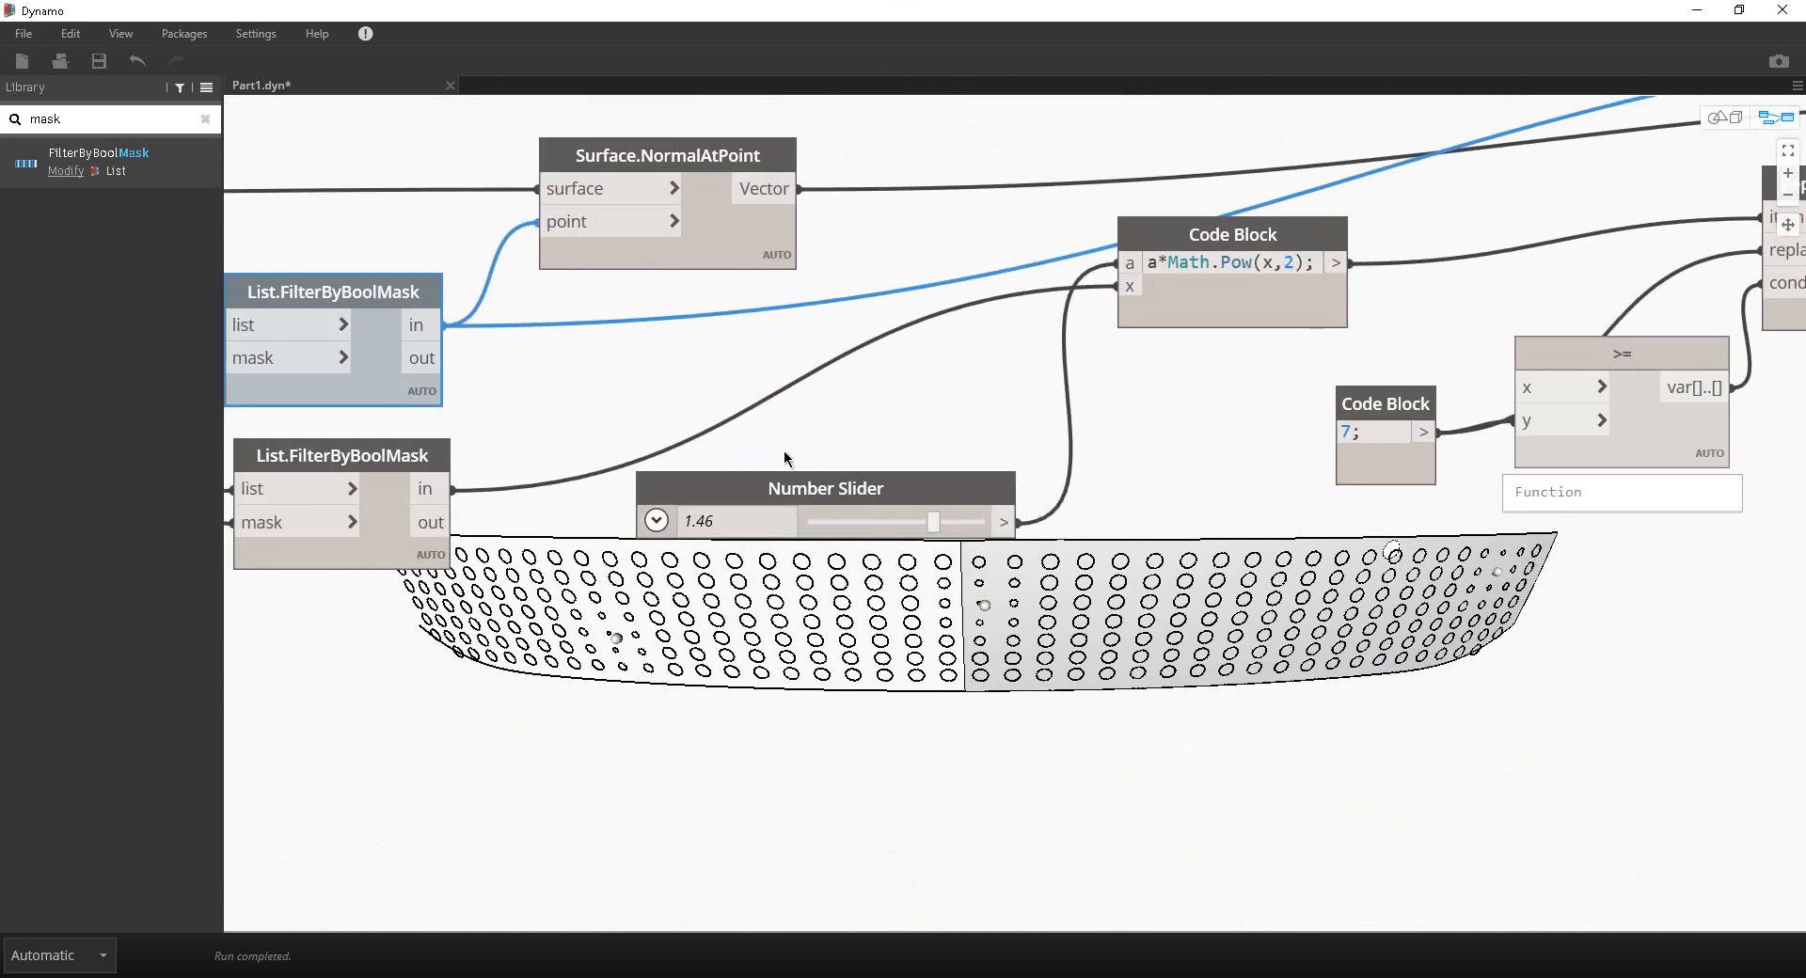
left_click_drag(935, 533, 852, 522)
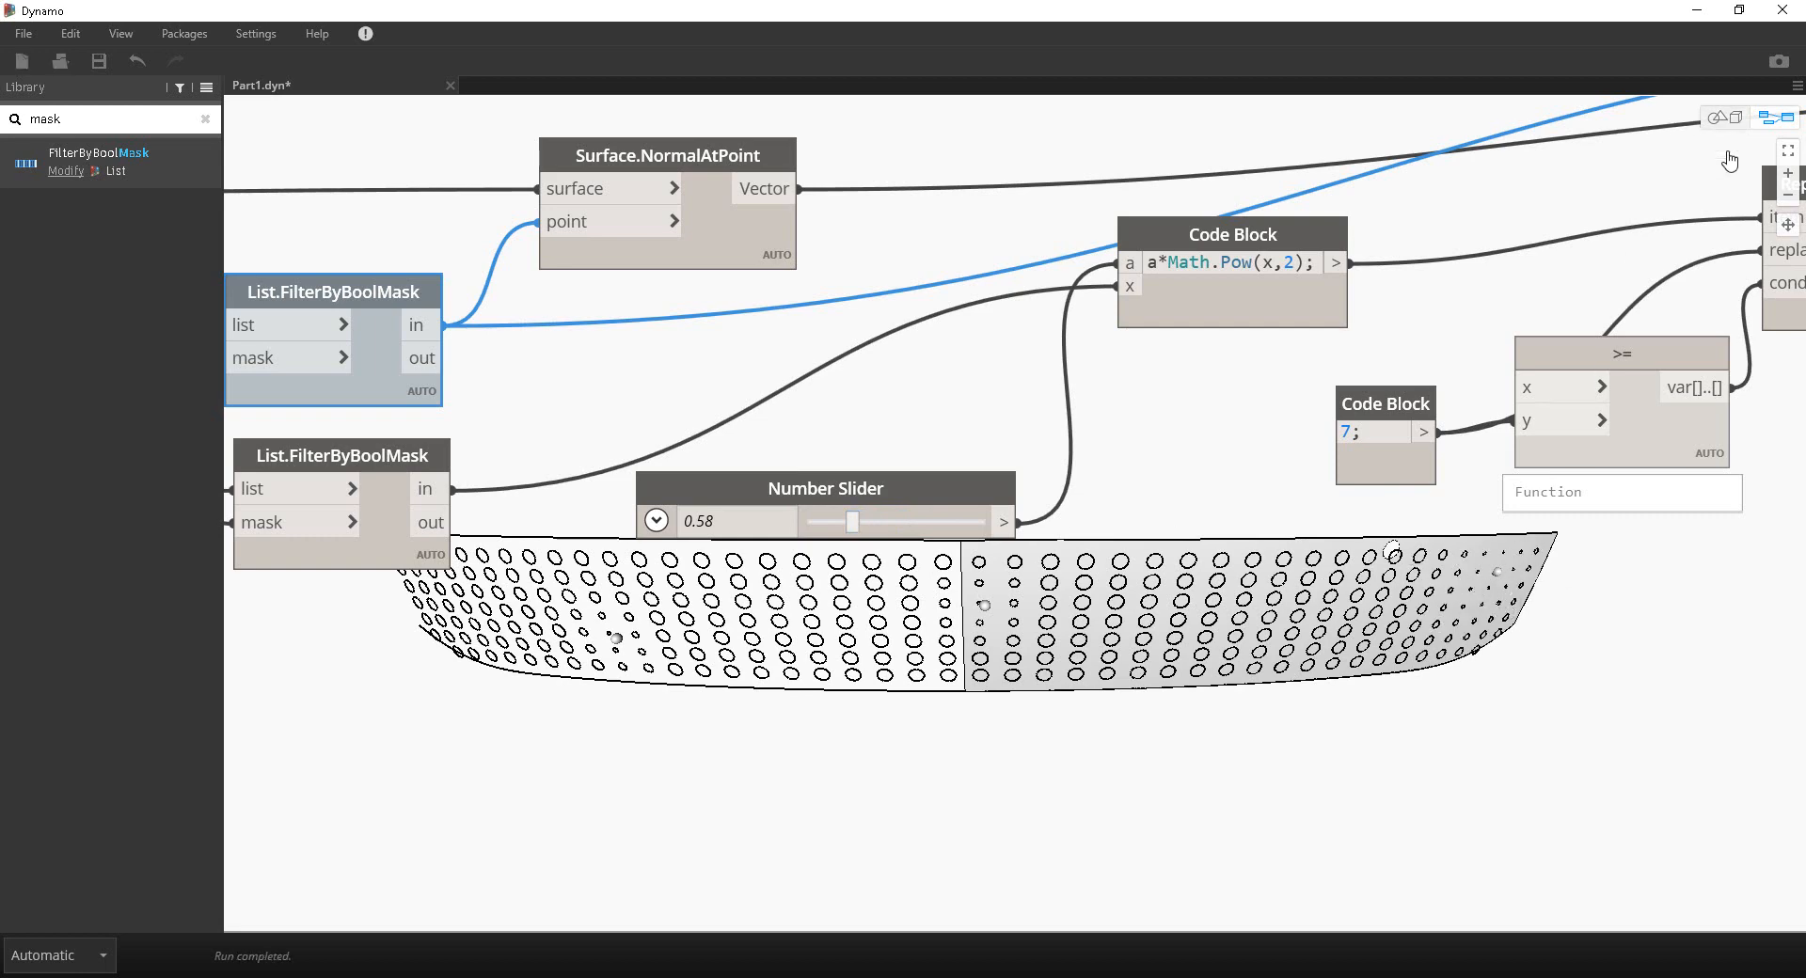
Step: Switch to 3D navigation, orbit and zoom in on the hull to inspect the circles, and return to the graph
left_click(1726, 120)
right_click_drag(1683, 324, 1695, 374)
scroll(1606, 342, "up", 3)
left_click(1770, 117)
Step: Set the second branch's Number Slider to 0.47
scroll(1317, 250, "down", 5)
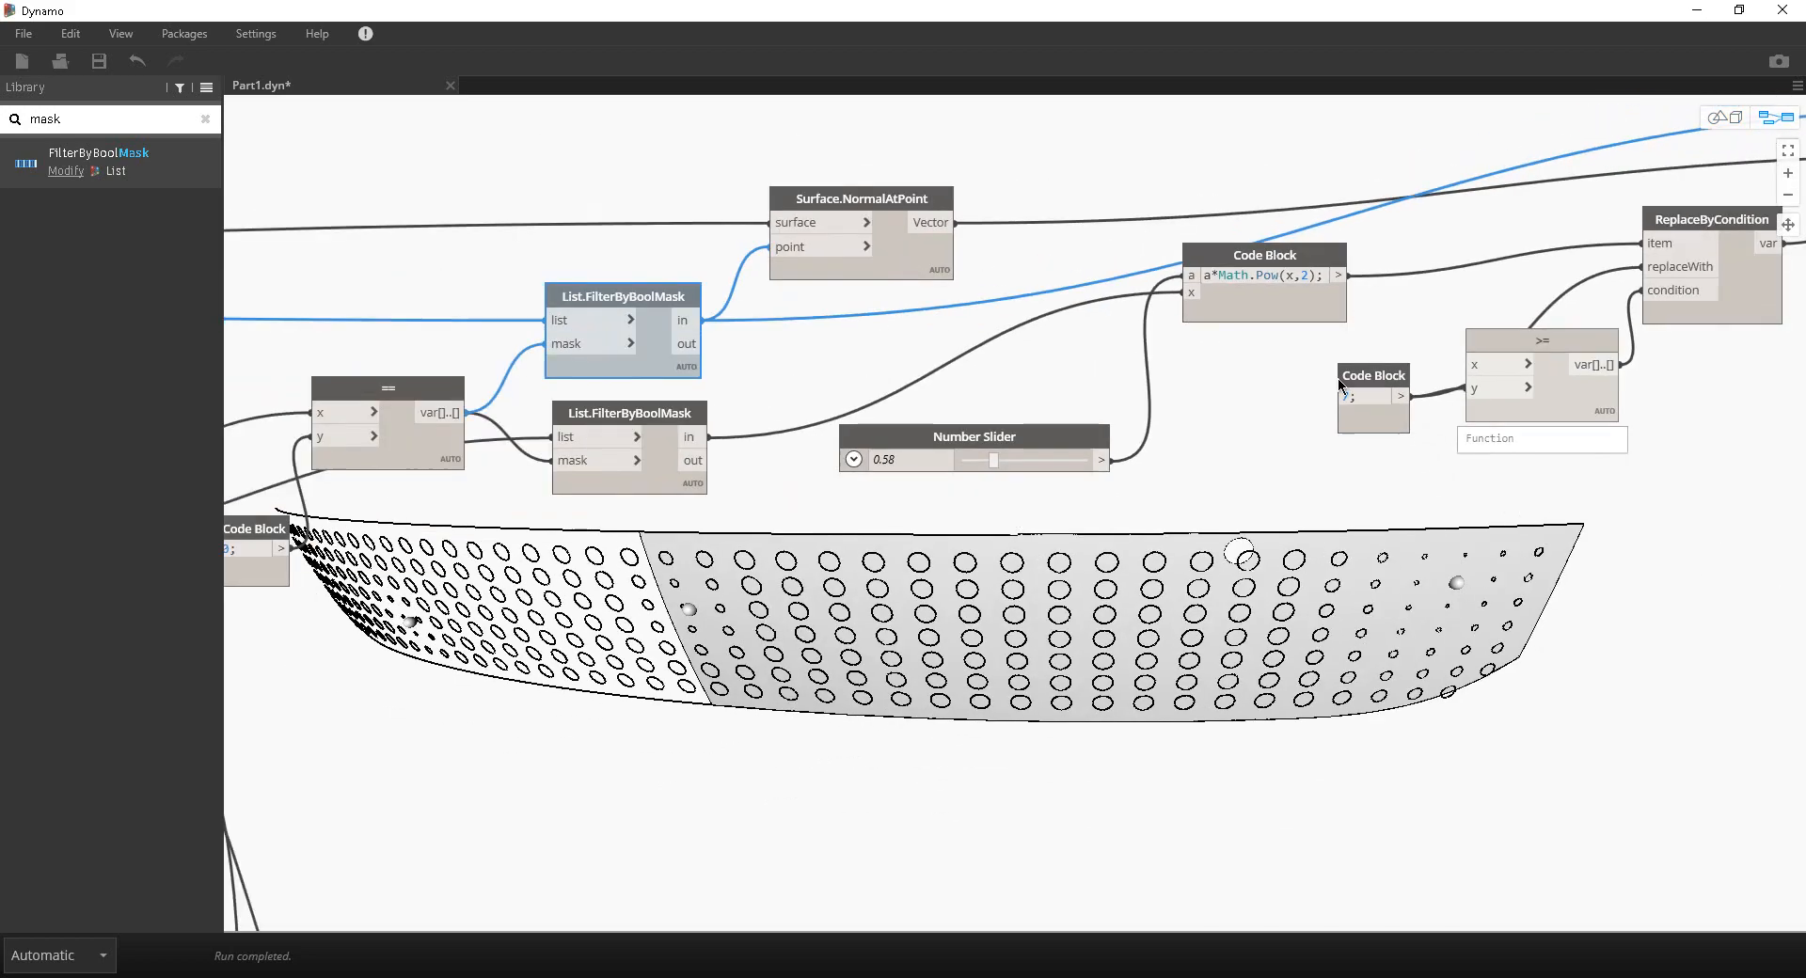
middle_click_drag(1131, 483, 1155, 101)
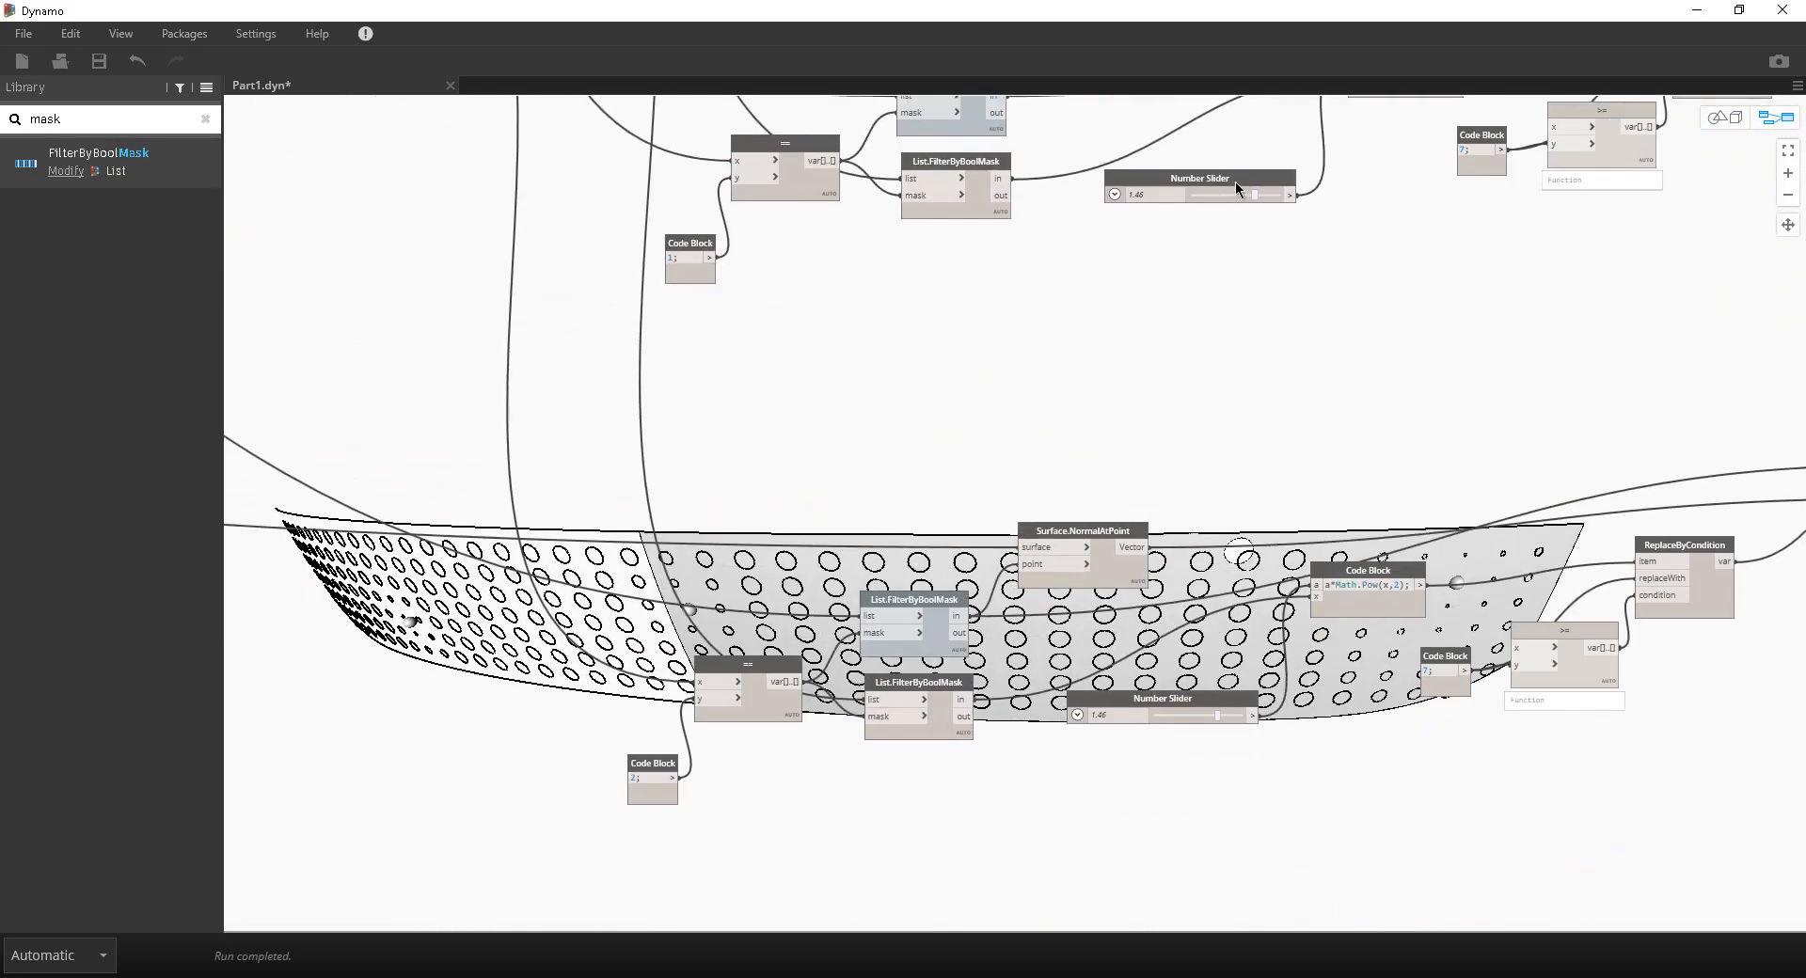
scroll(1238, 188, "up", 4)
left_click_drag(1274, 297, 1189, 299)
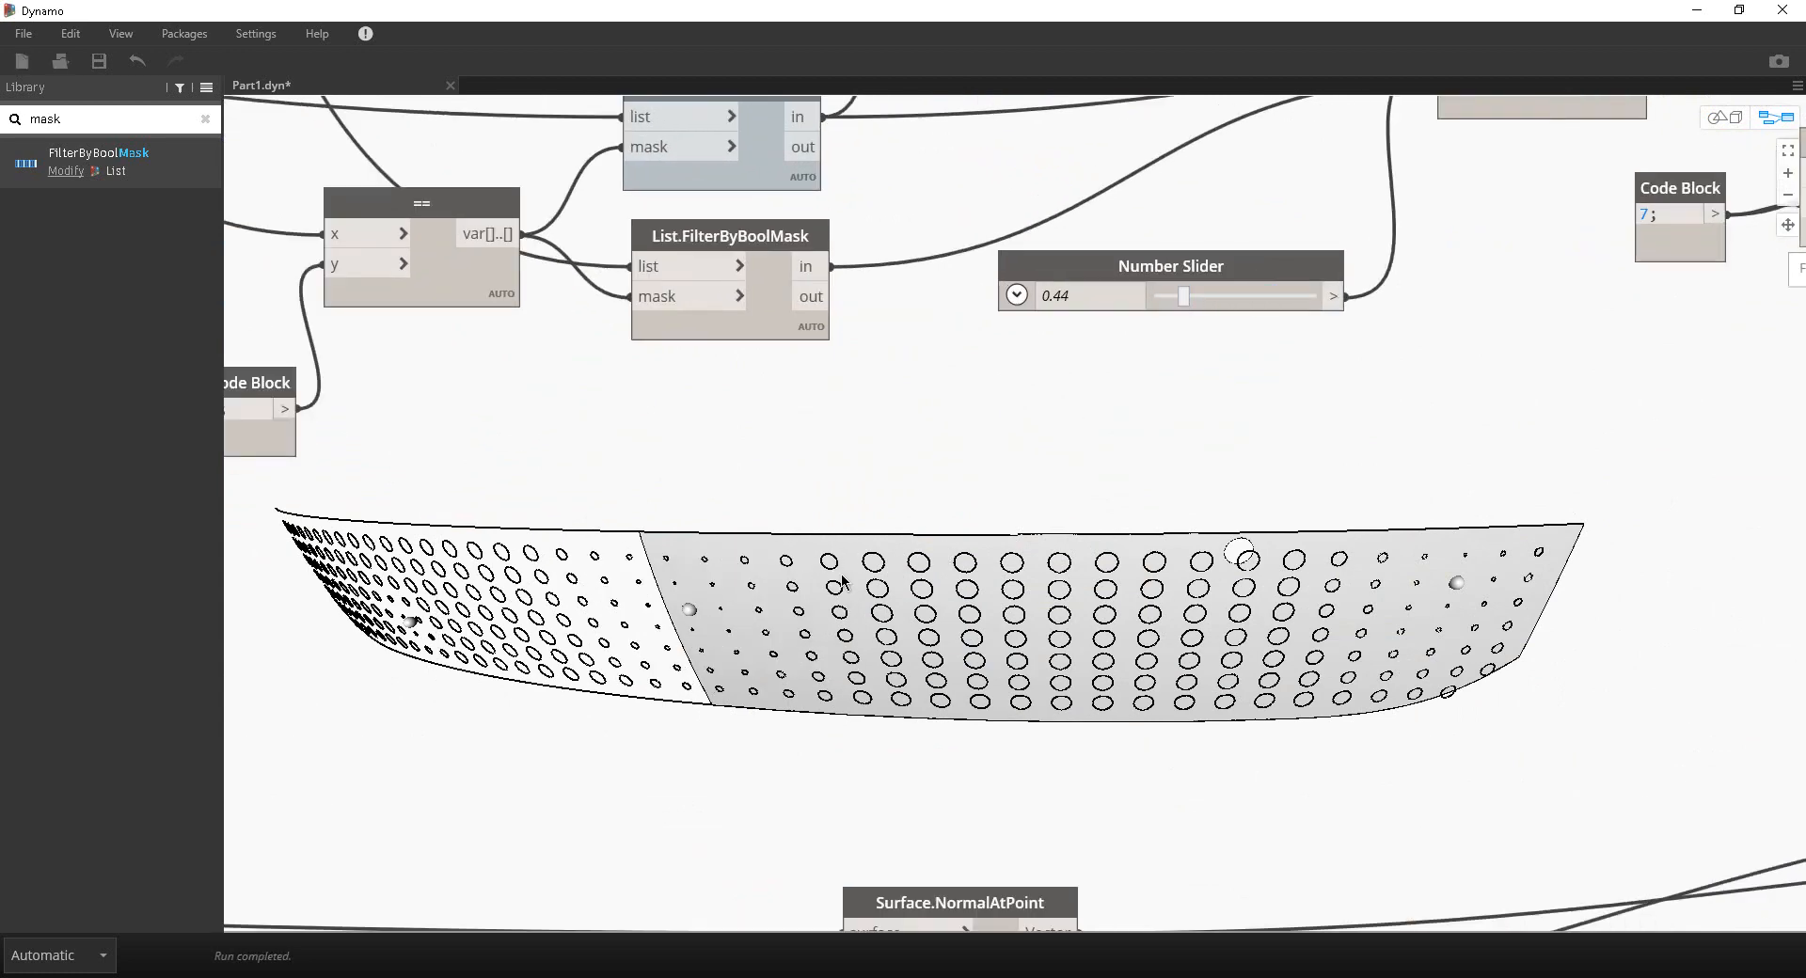
left_click(1190, 299)
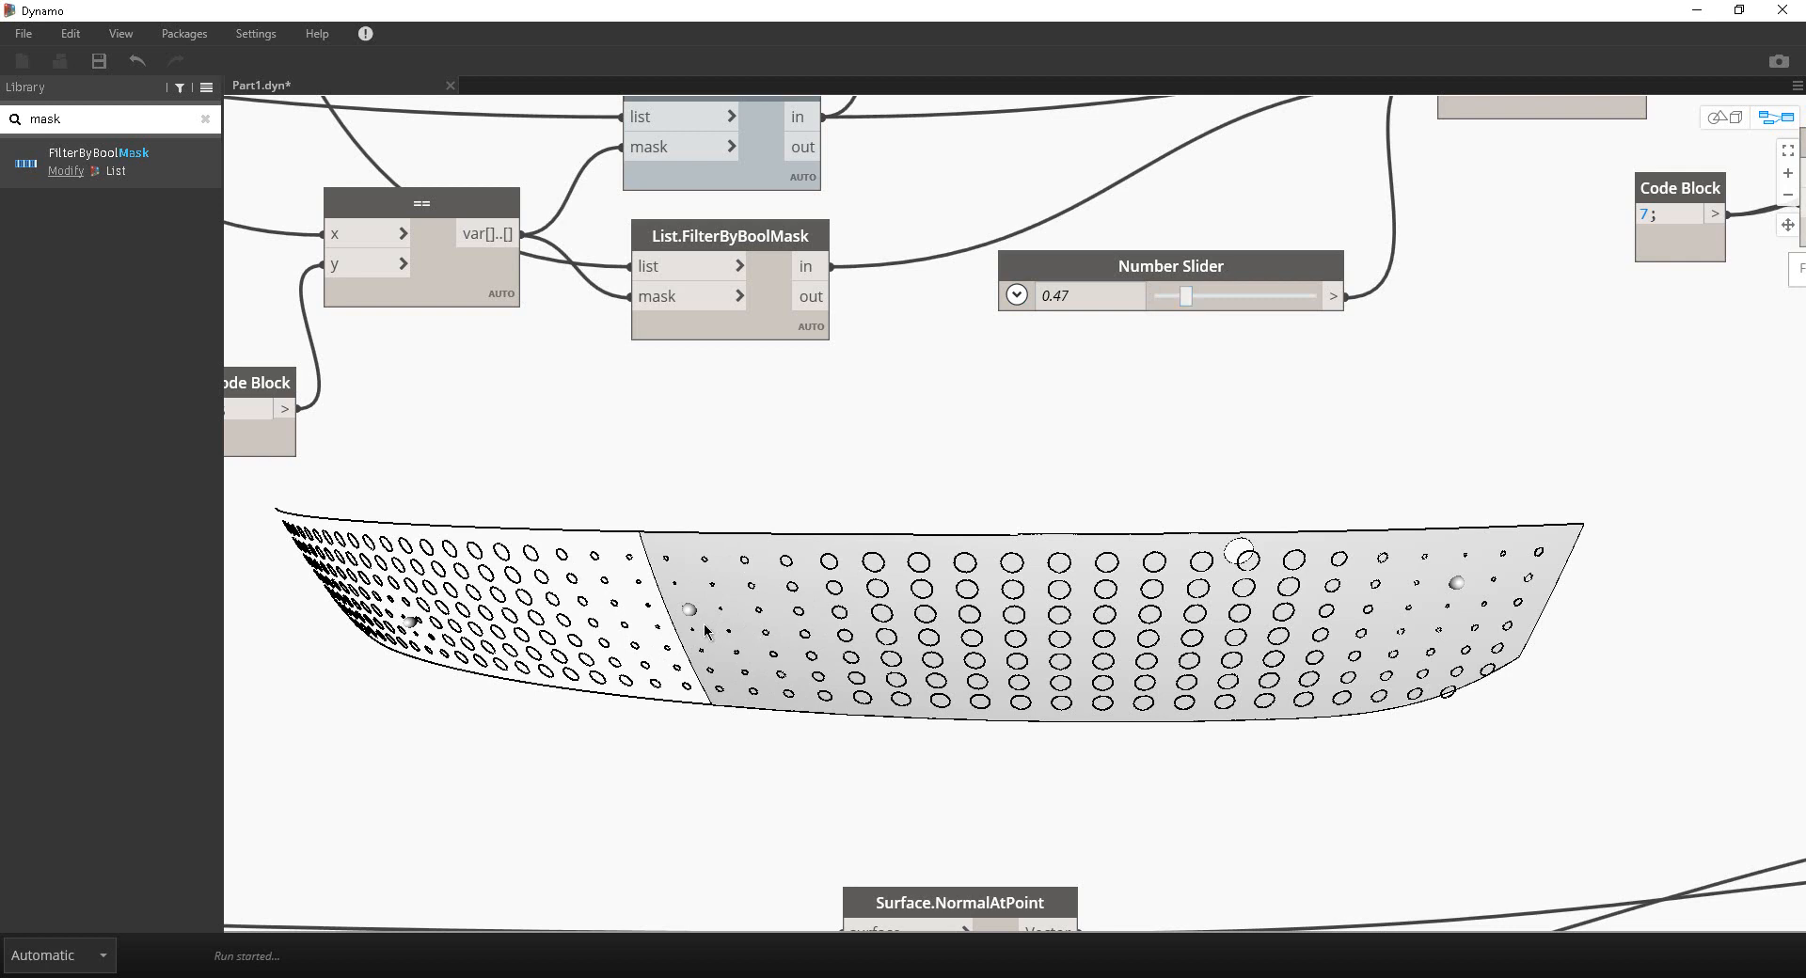
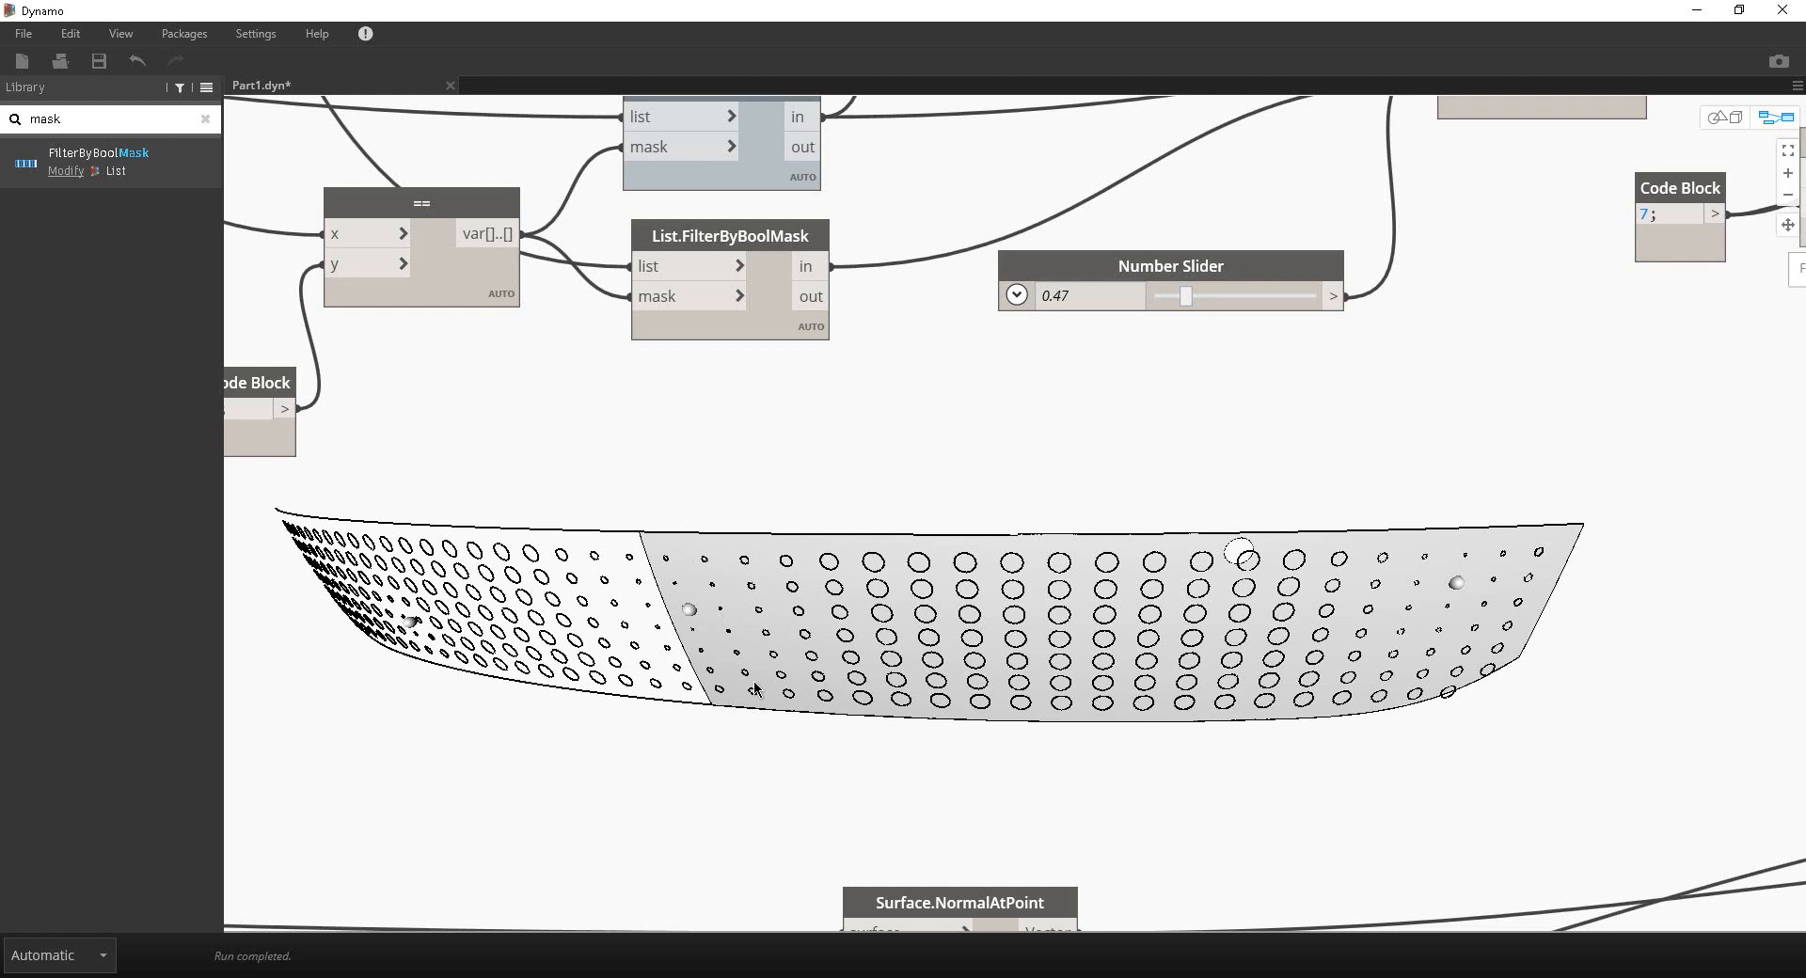
Step: Set the third branch's Number Slider, feeding its a*Math.Pow(x,2) code block, to 0.42
left_click(1717, 117)
right_click_drag(1483, 301, 1157, 444)
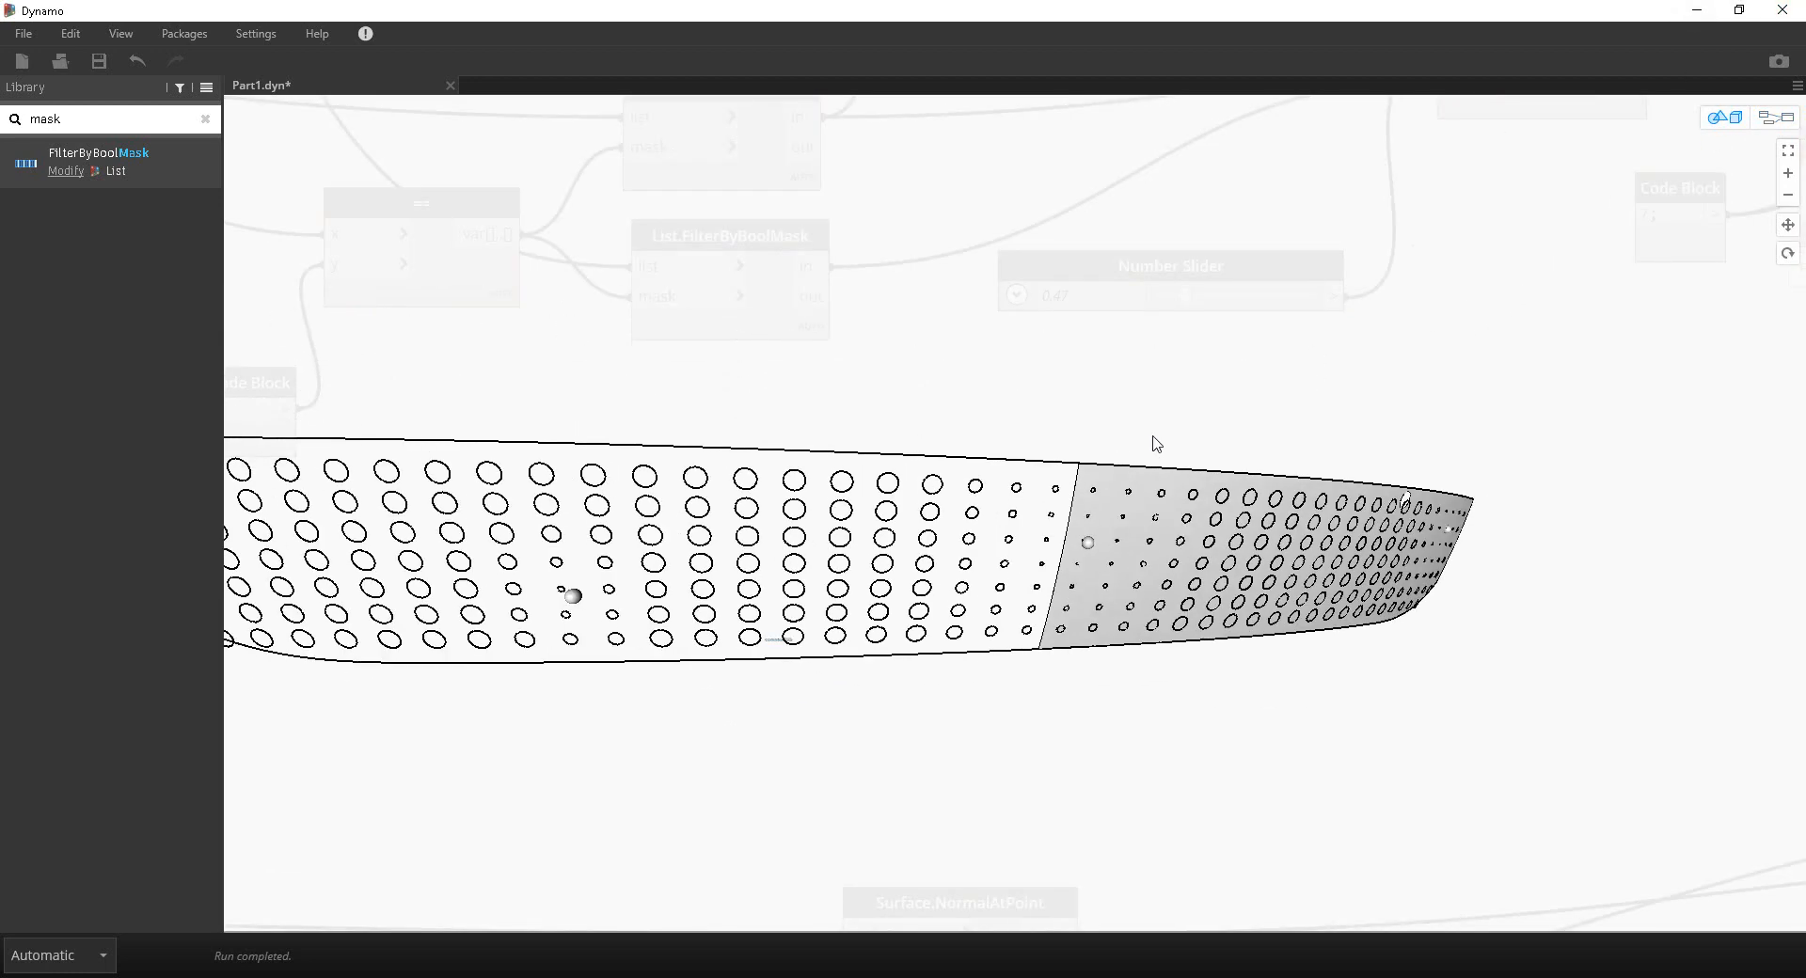
scroll(1064, 455, "up", 1)
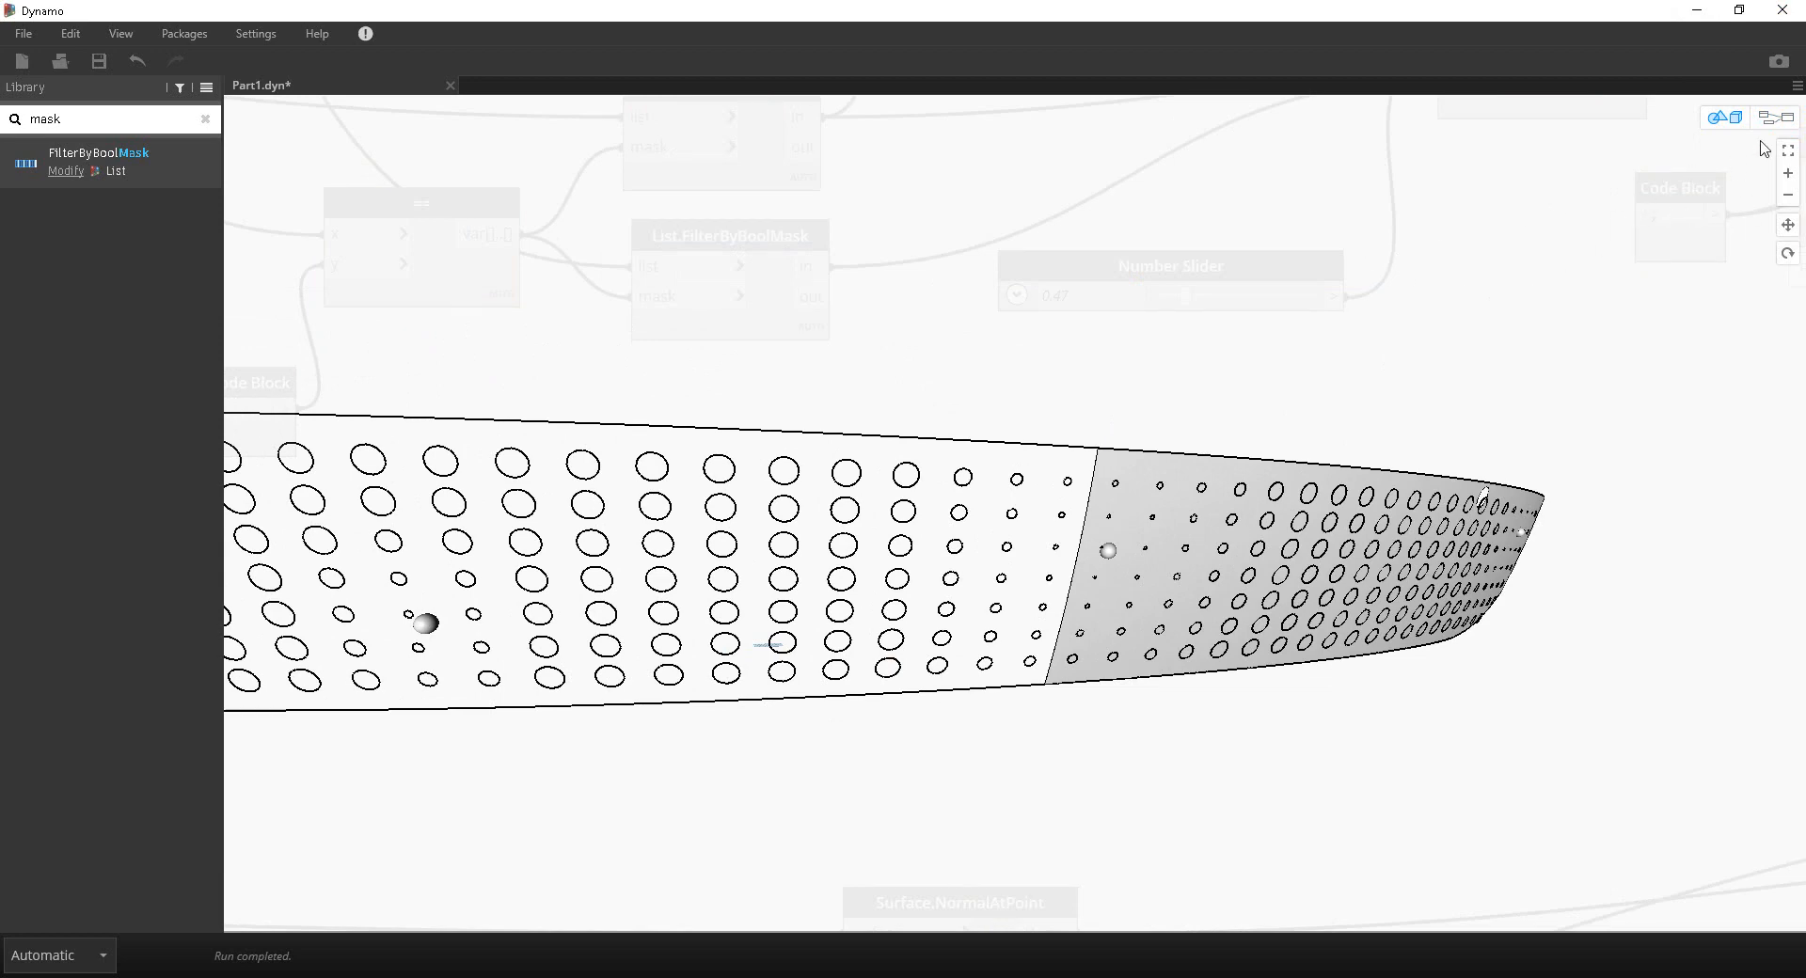
left_click(1775, 117)
scroll(1242, 383, "down", 3)
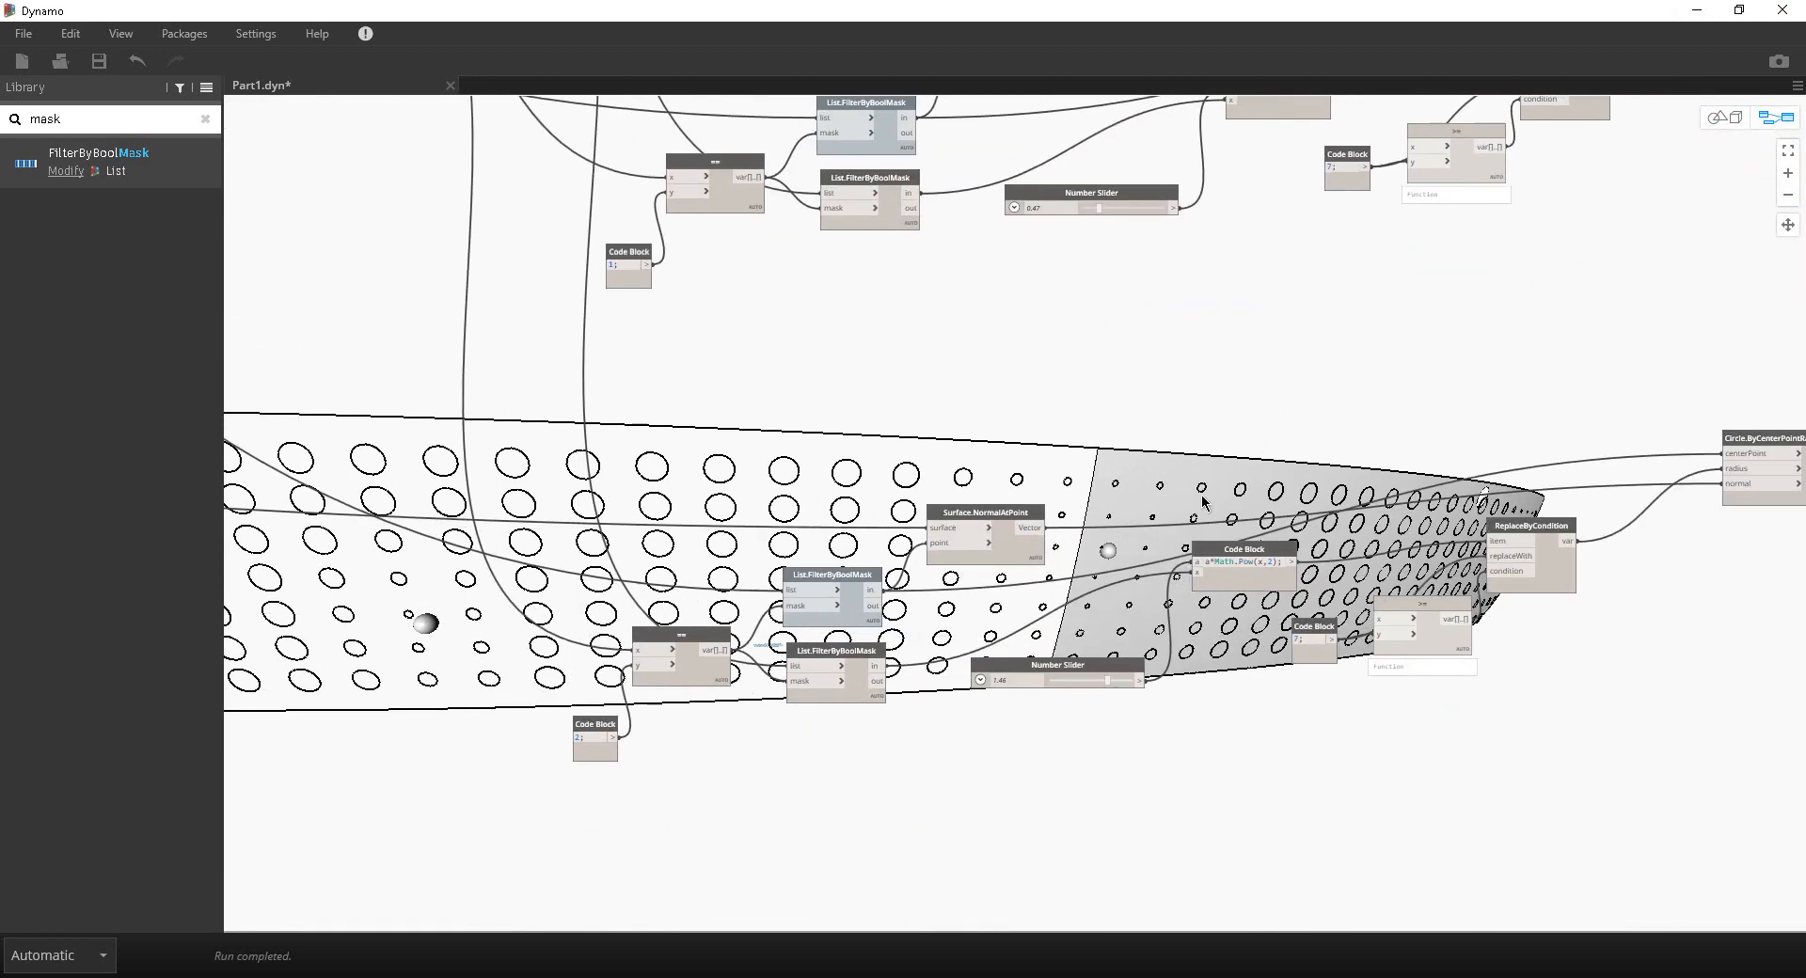
middle_click_drag(1202, 504, 1109, 480)
scroll(478, 758, "up", 3)
scroll(1218, 613, "up", 3)
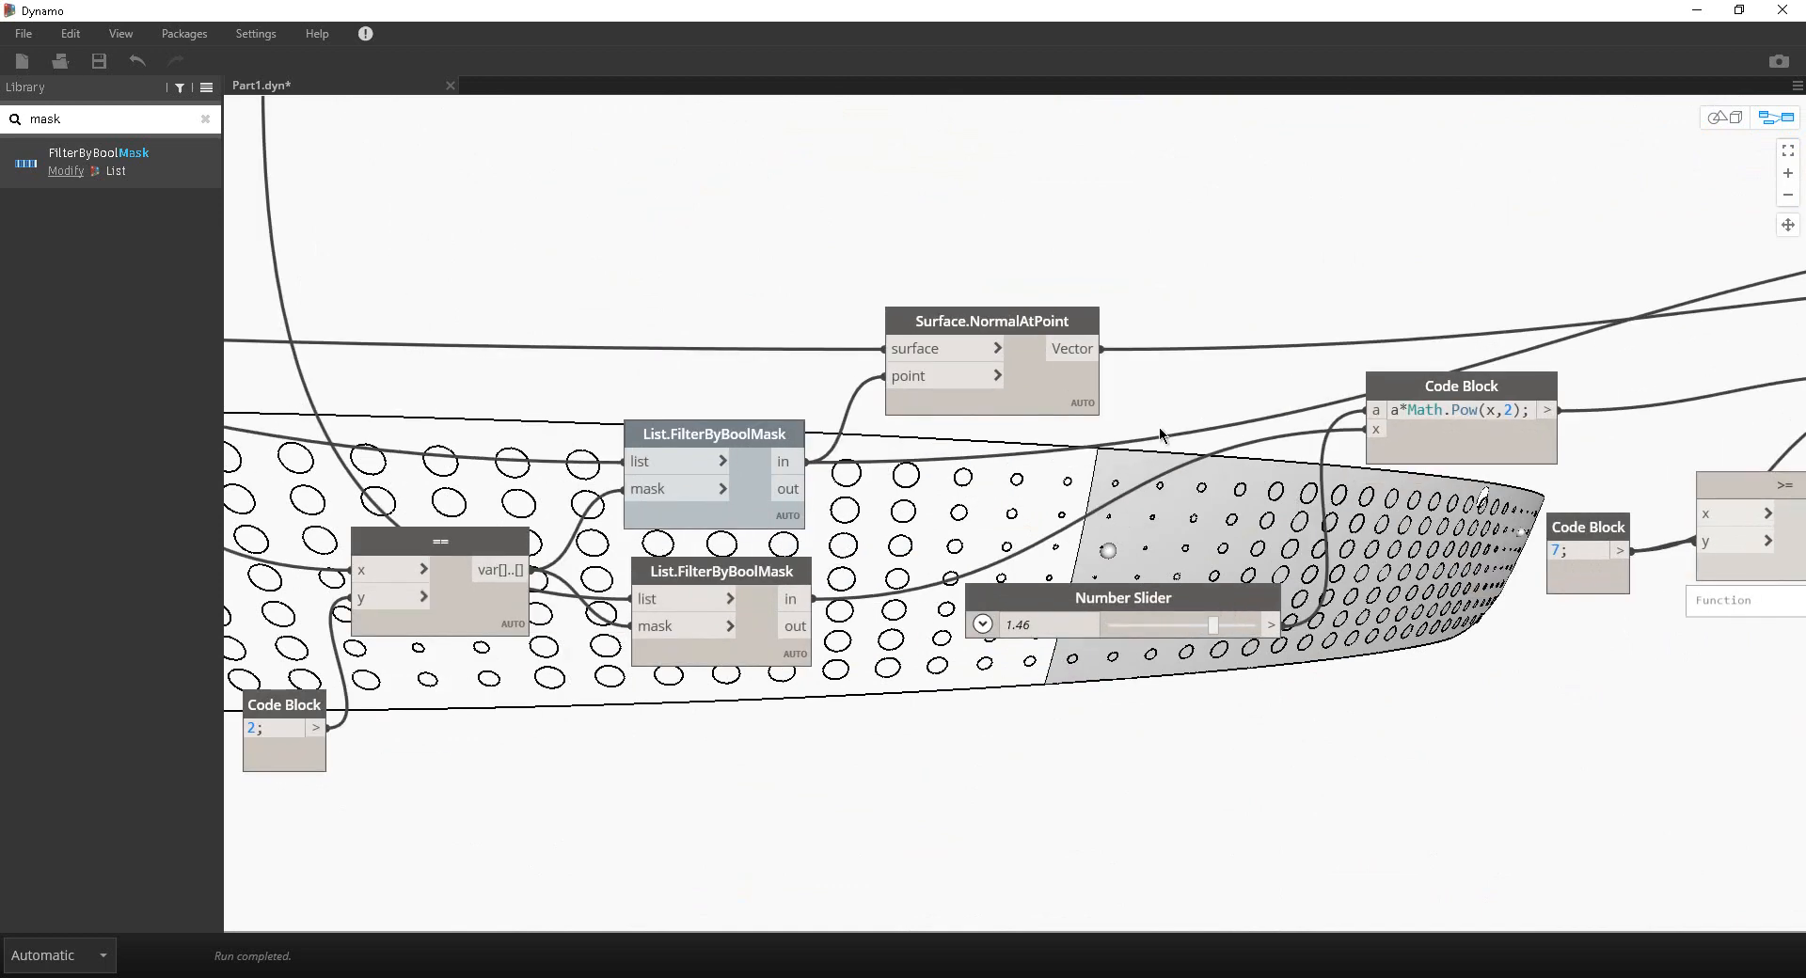
middle_click_drag(1213, 580, 1155, 387)
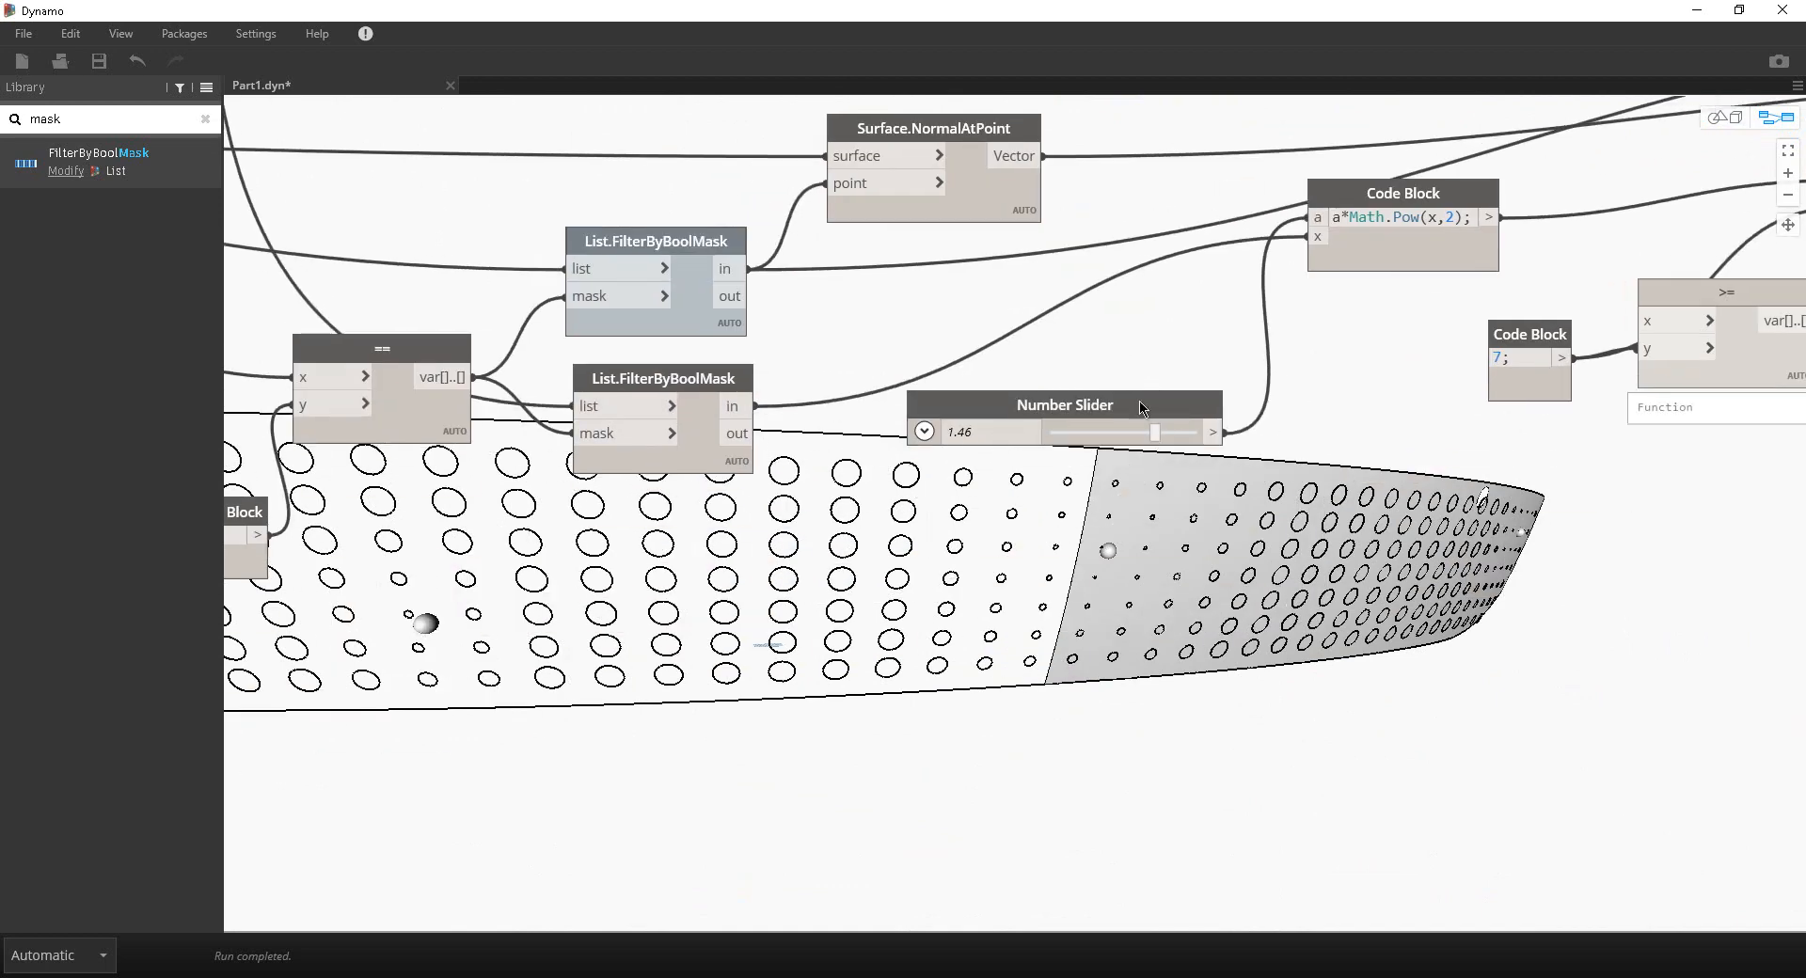
left_click_drag(1155, 434, 1075, 434)
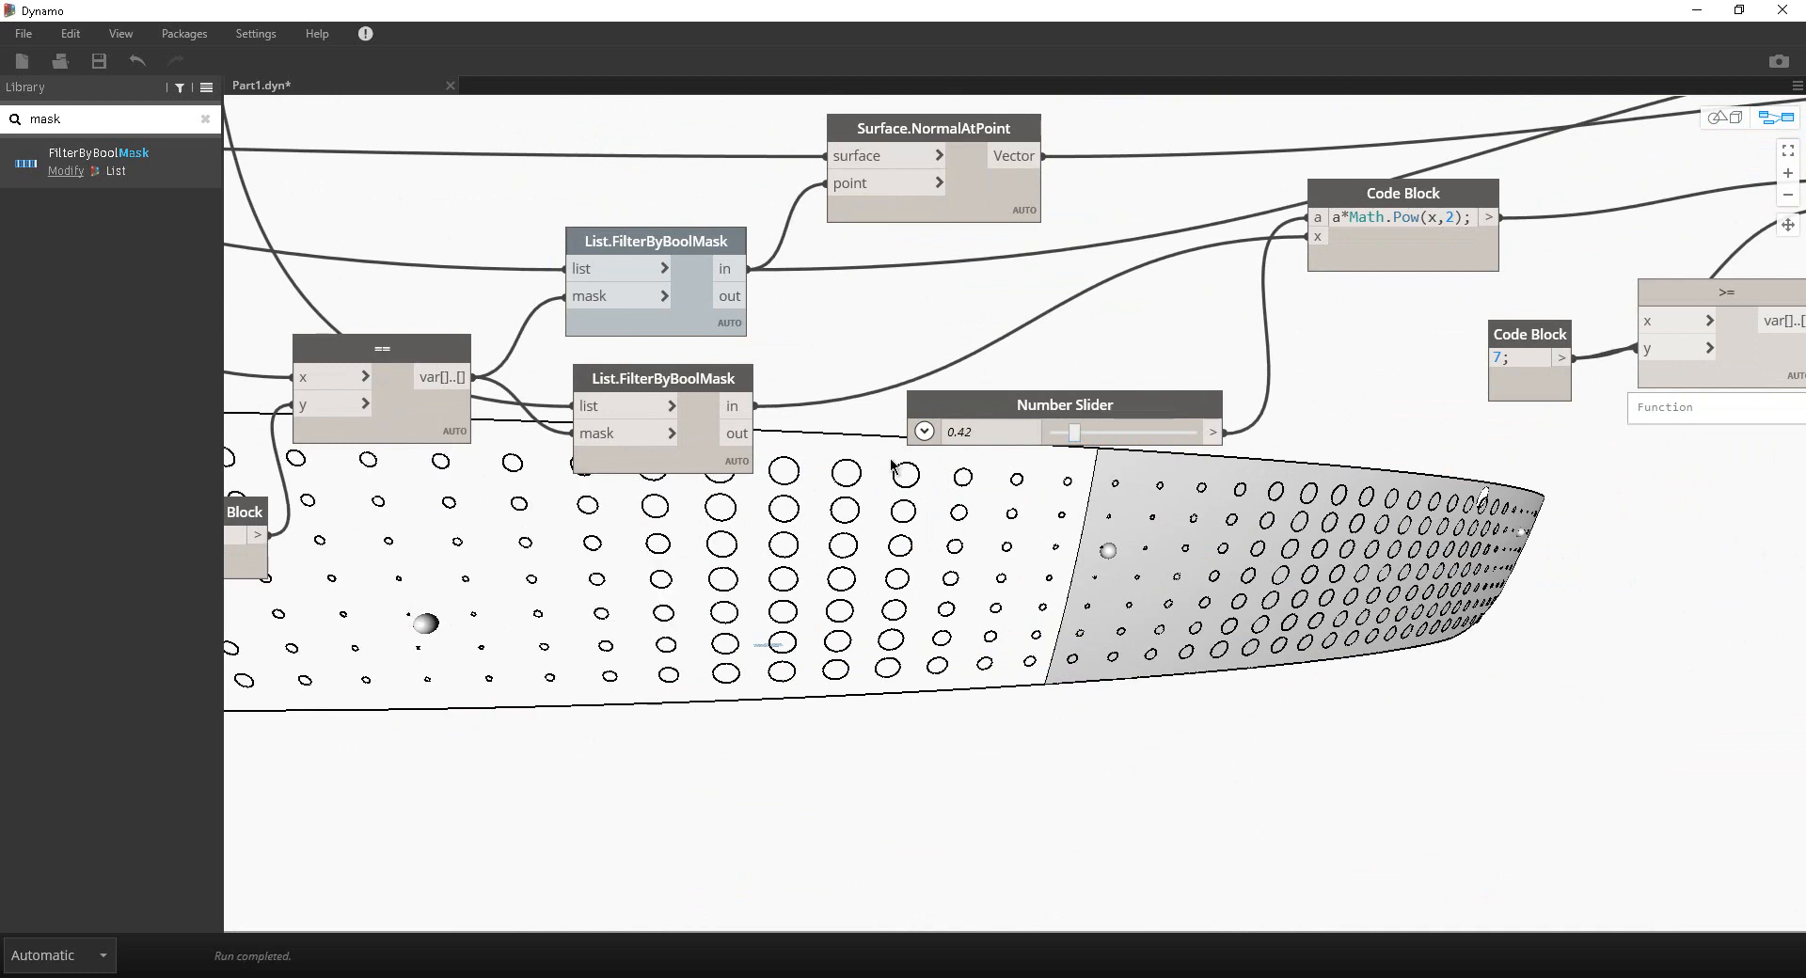
Step: Inspect the circles around the third attractor on the hull in 3D navigation and return to the graph
left_click(1725, 119)
scroll(997, 517, "down", 2)
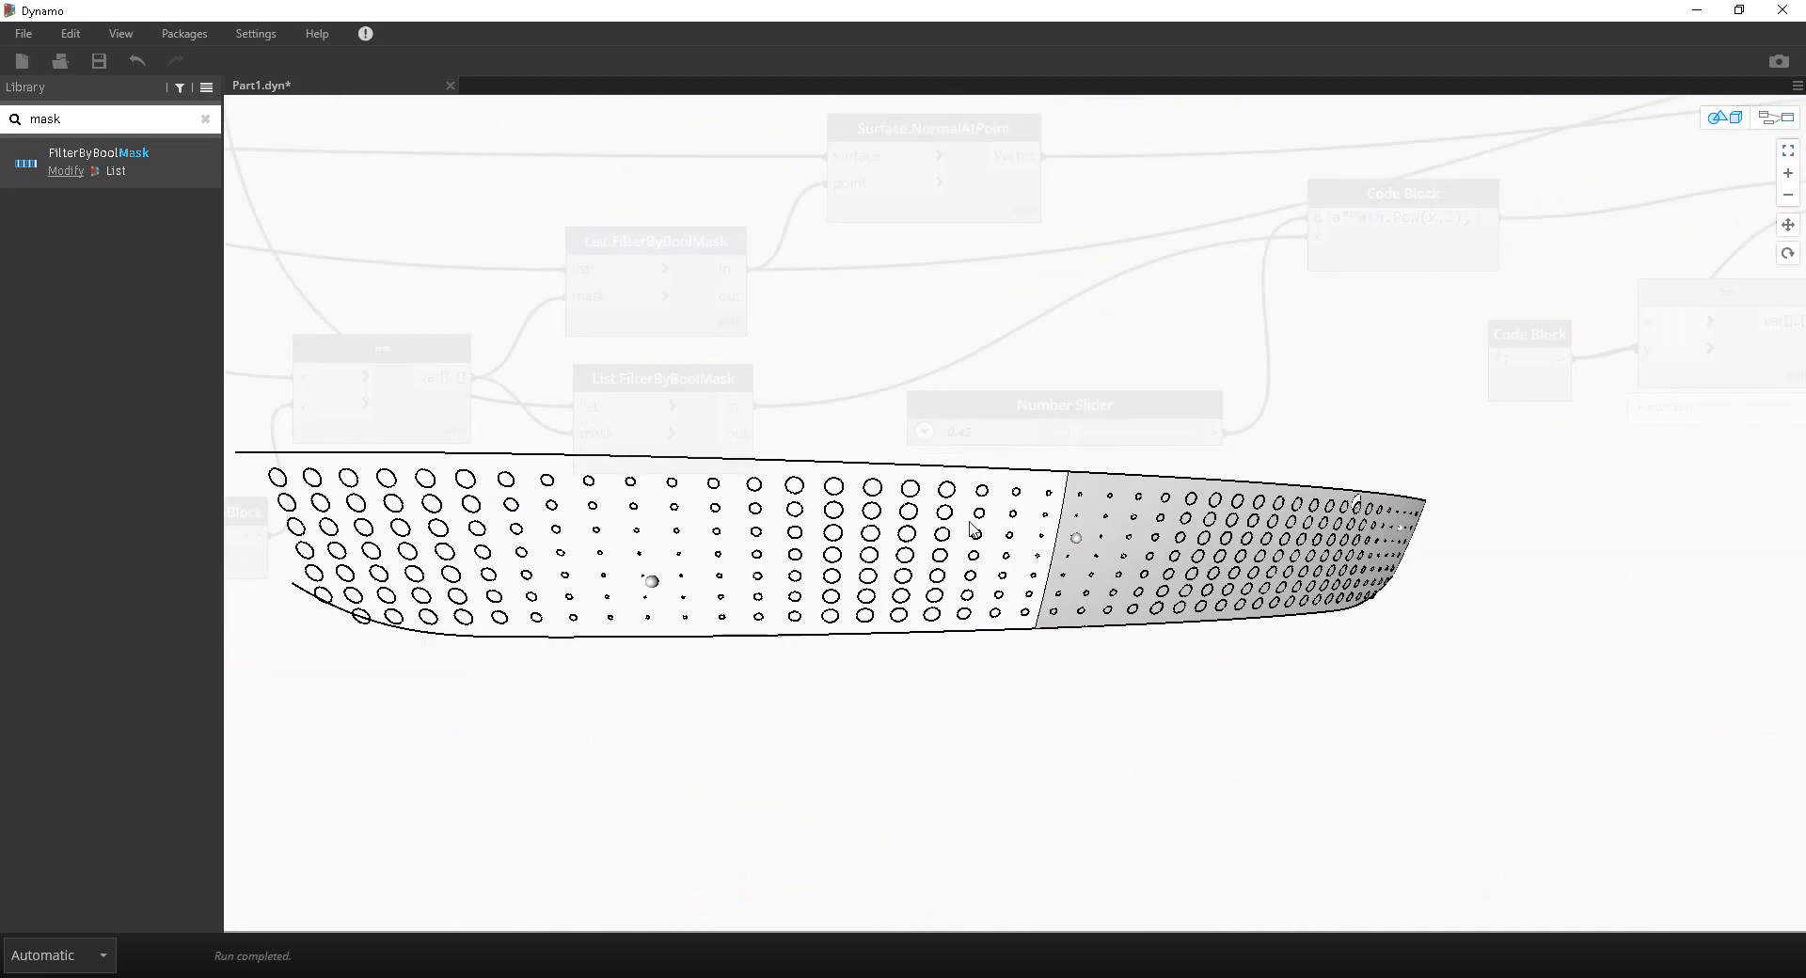
scroll(748, 506, "up", 1)
middle_click_drag(716, 494, 853, 677)
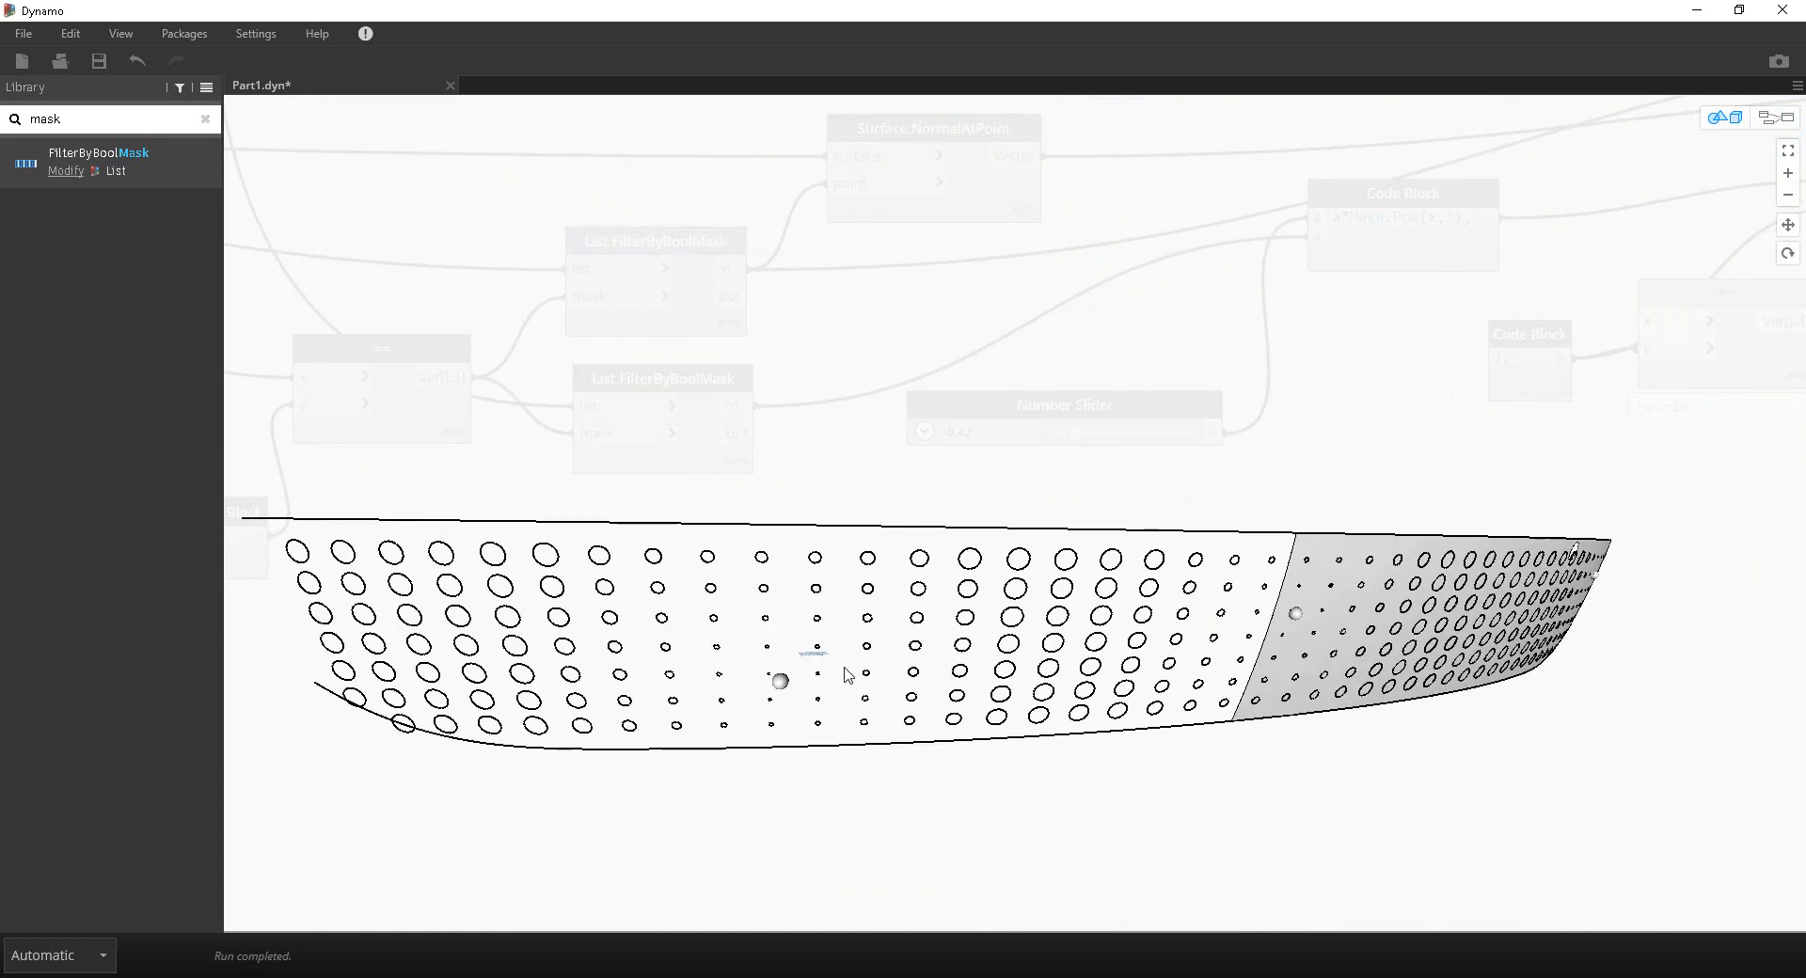
scroll(853, 677, "up", 1)
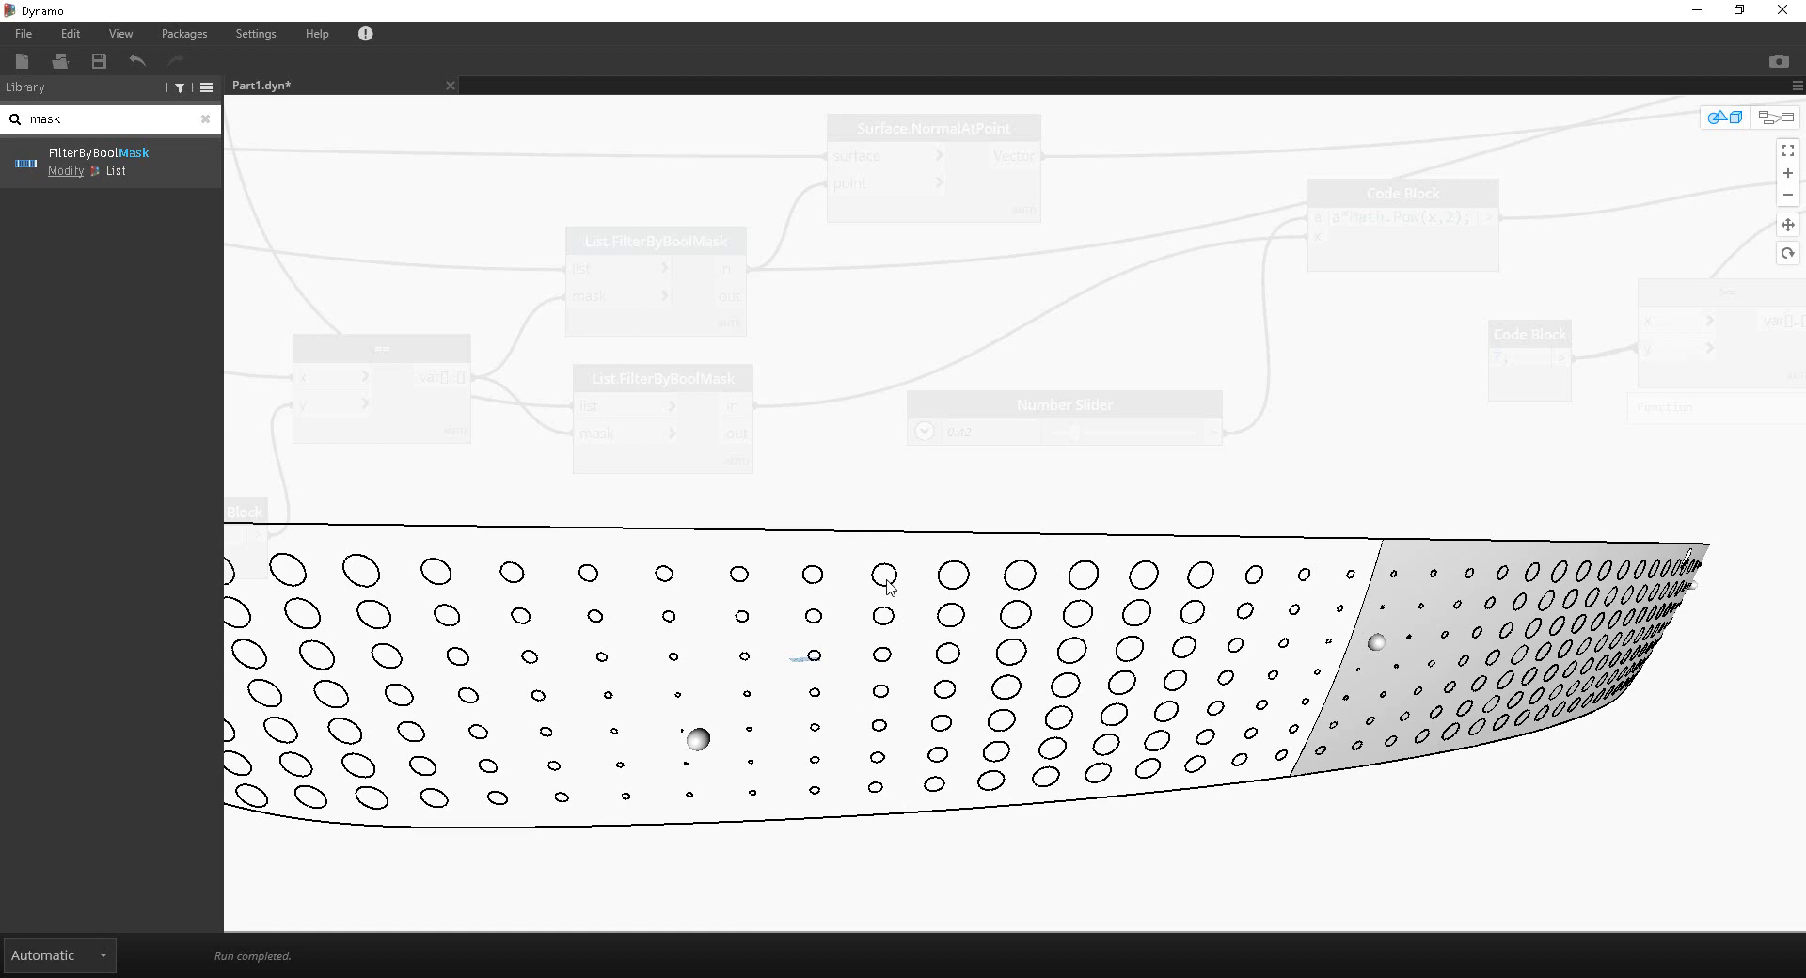
left_click(1774, 119)
Step: Move the second branch's 7 code block and >= node together upstream, ahead of the branches and below List.Flatten
scroll(1358, 460, "down", 3)
middle_click_drag(1358, 461, 1082, 568)
scroll(1072, 538, "down", 3)
middle_click_drag(1112, 256, 1160, 503)
scroll(1162, 517, "up", 5)
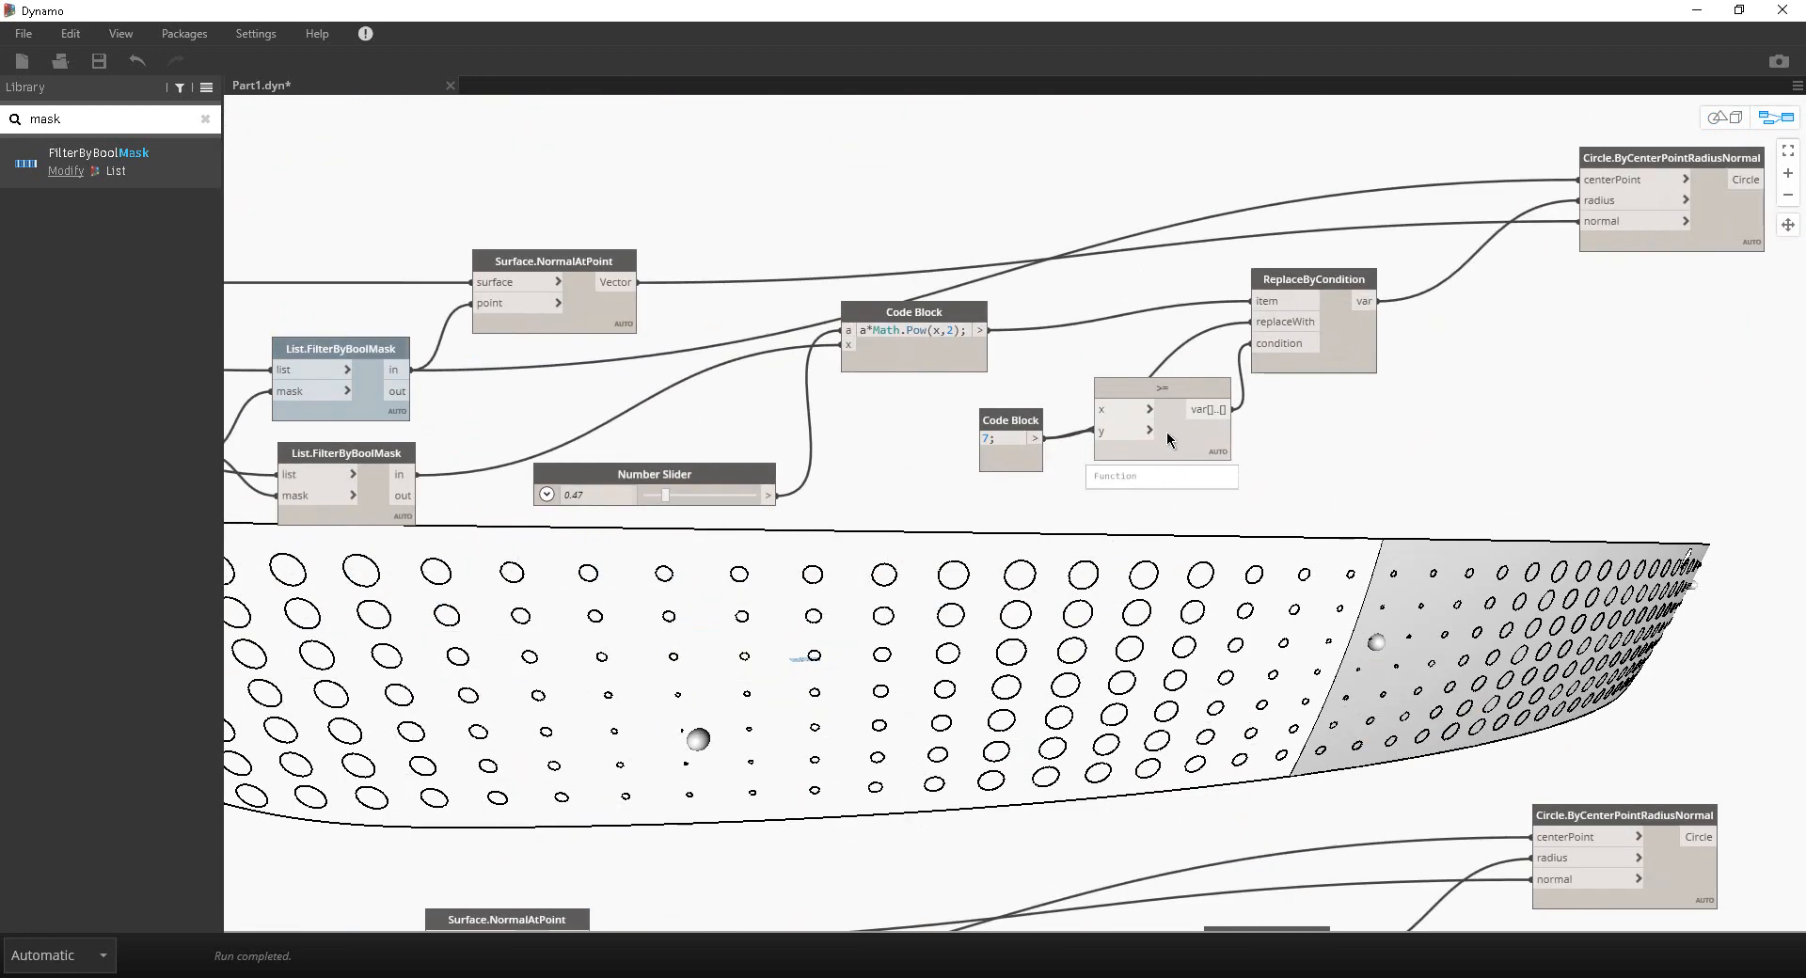
mouse_move(1177, 427)
left_mouse_down()
mouse_move(1167, 470)
mouse_move(1191, 440)
left_mouse_up()
left_click_drag(998, 426, 955, 448)
scroll(1039, 395, "down", 3)
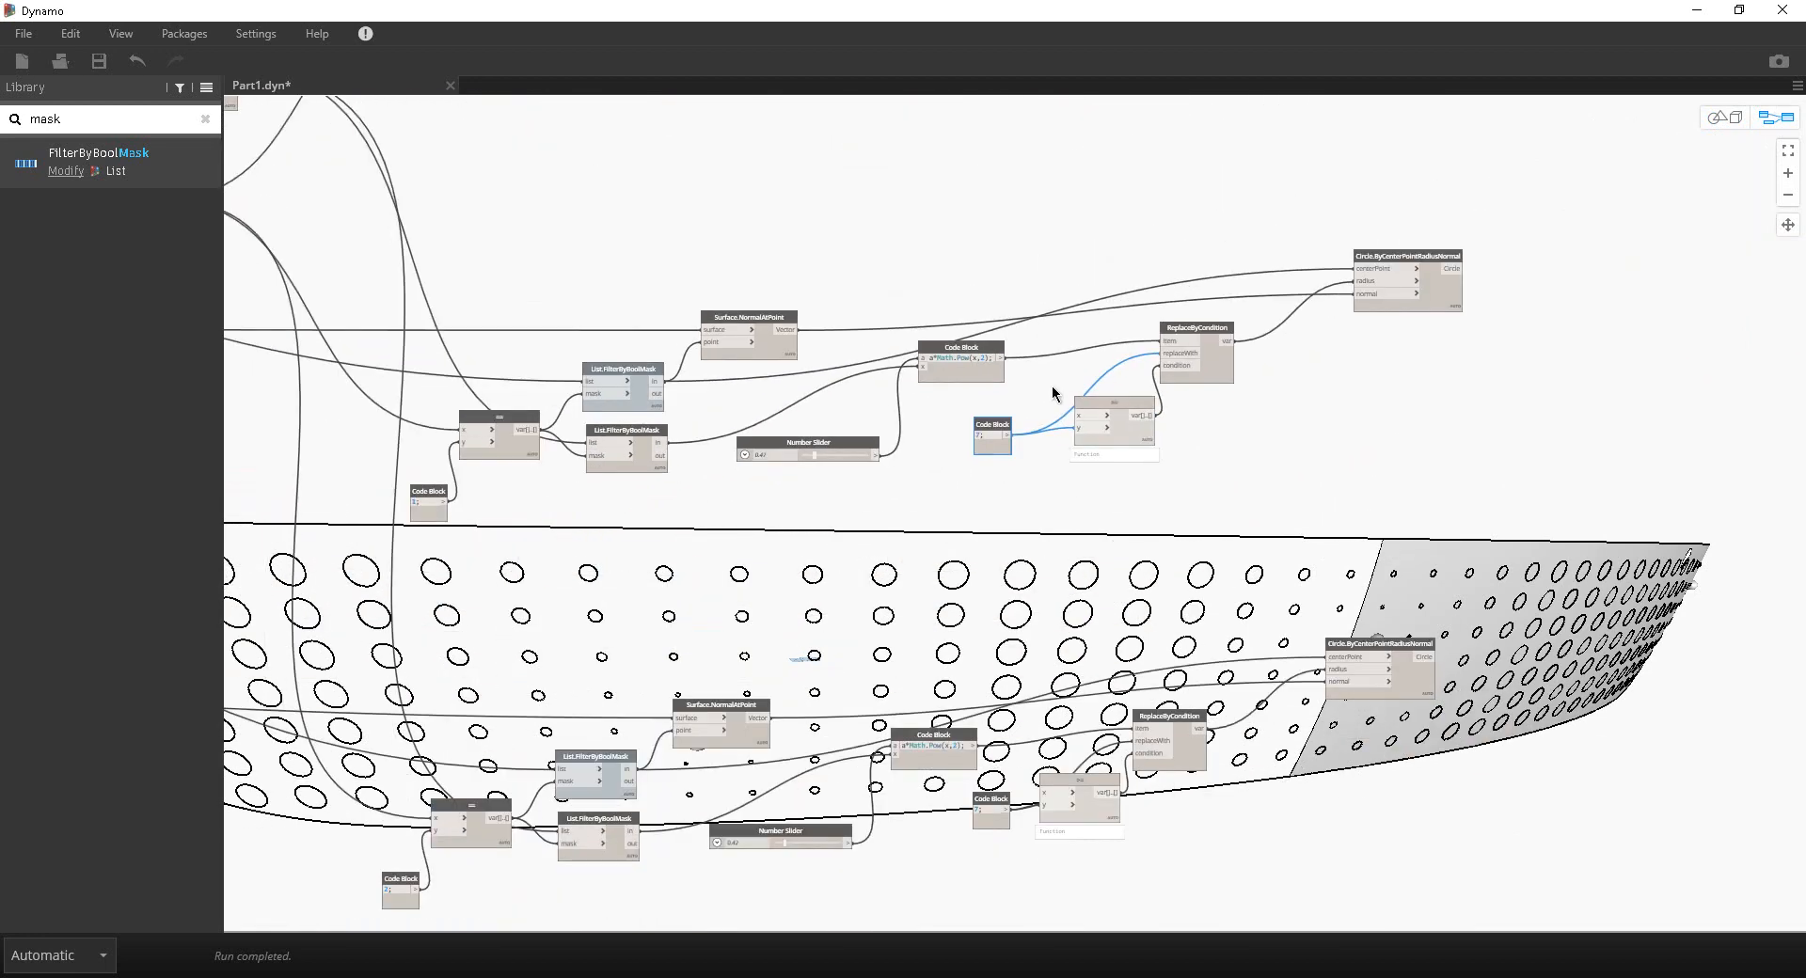
middle_click_drag(1050, 407, 1162, 508)
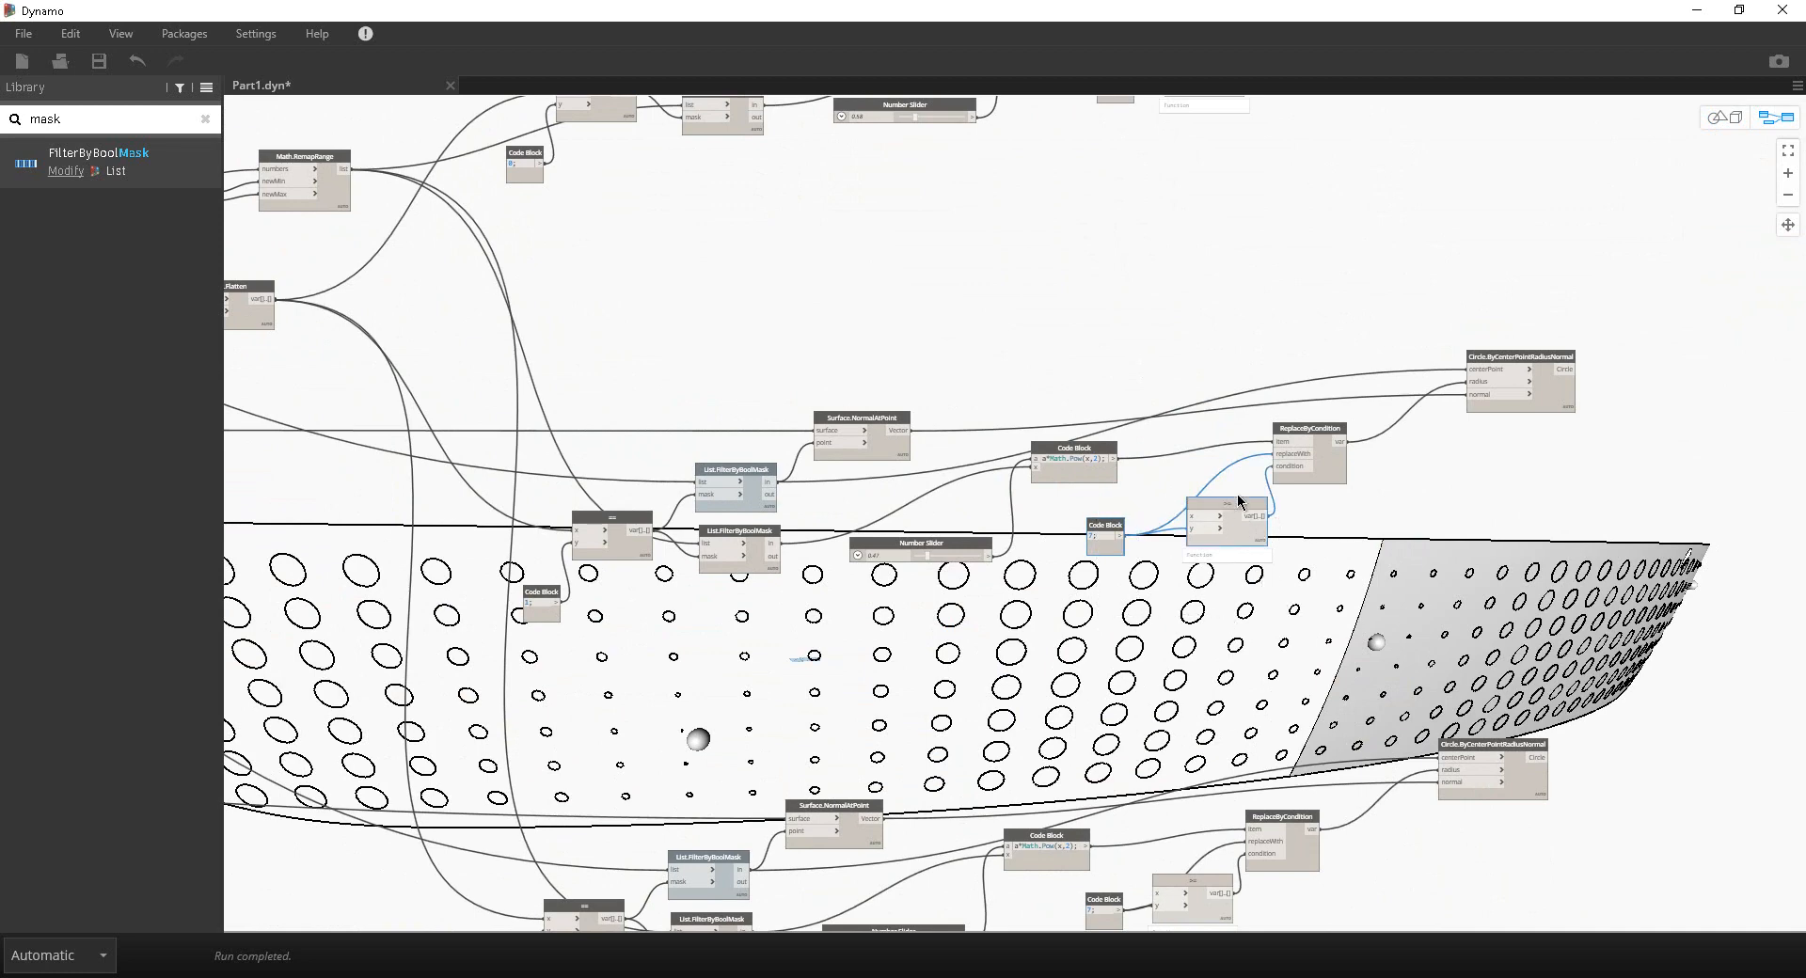
left_click_drag(1222, 505, 676, 293)
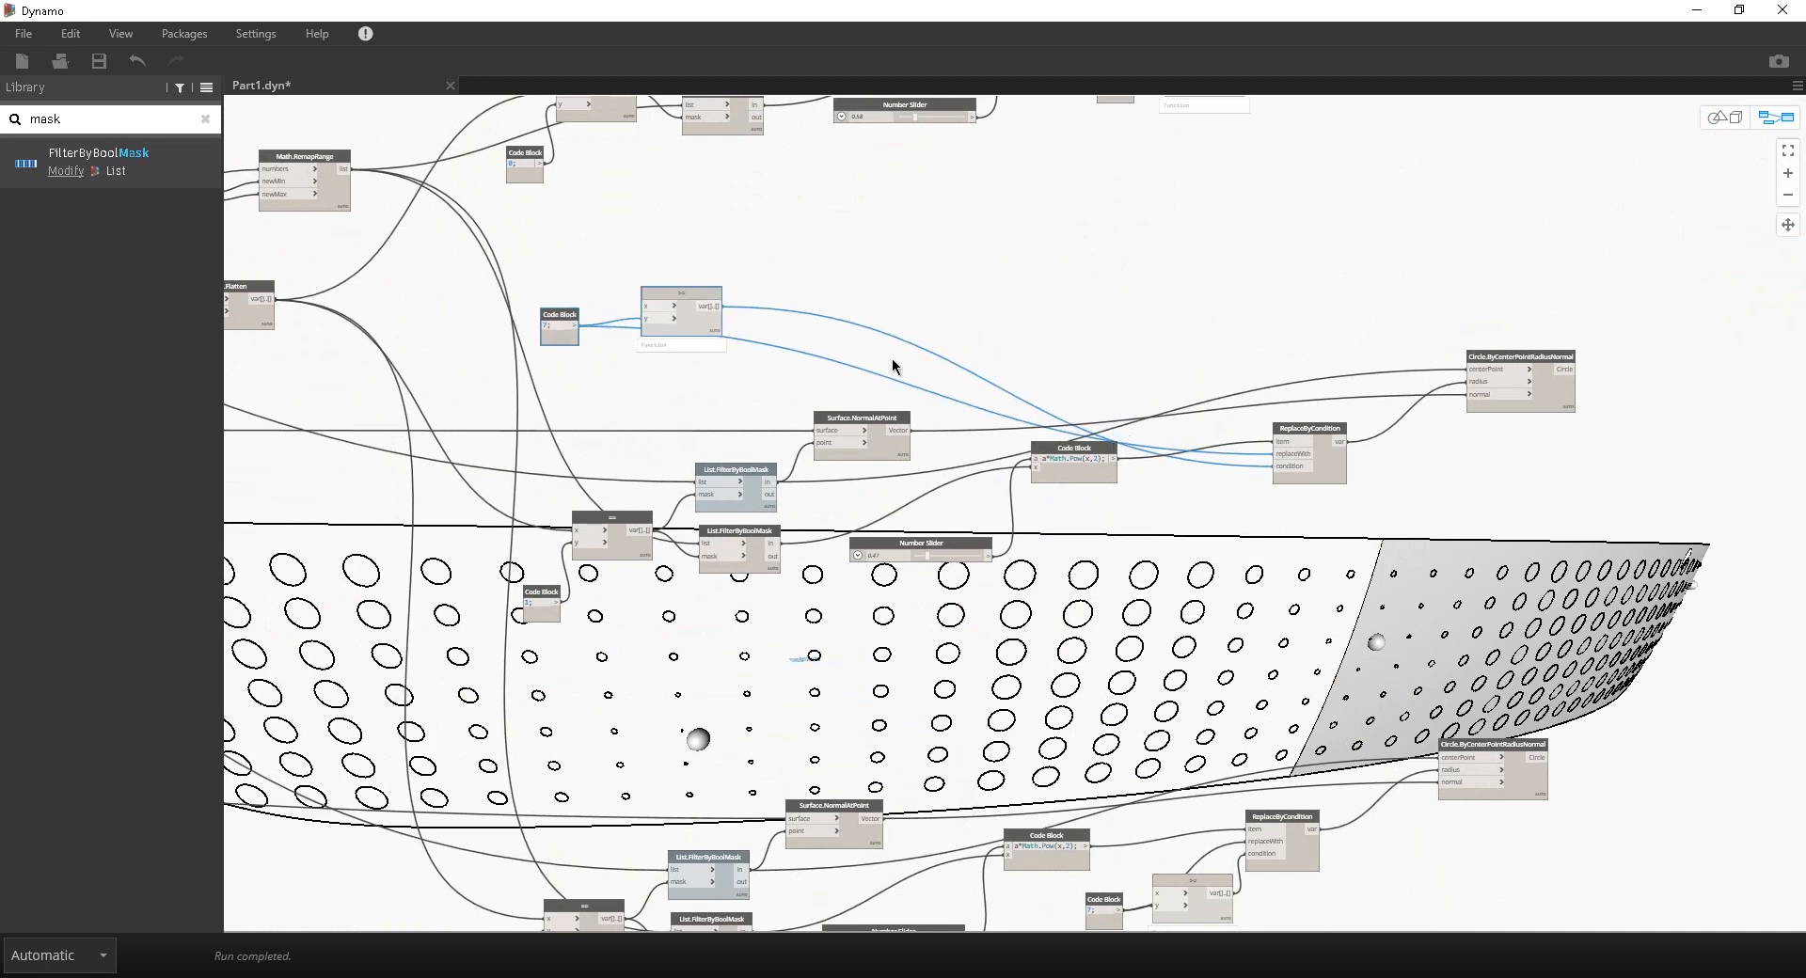
middle_click_drag(892, 367, 1101, 453)
left_click_drag(911, 391, 536, 558)
left_click(590, 490)
Step: Wire the moved >= node and 7 code block into the first branch's ReplaceByCondition condition and replaceWith, and remove the branch's own pair
left_click(536, 539)
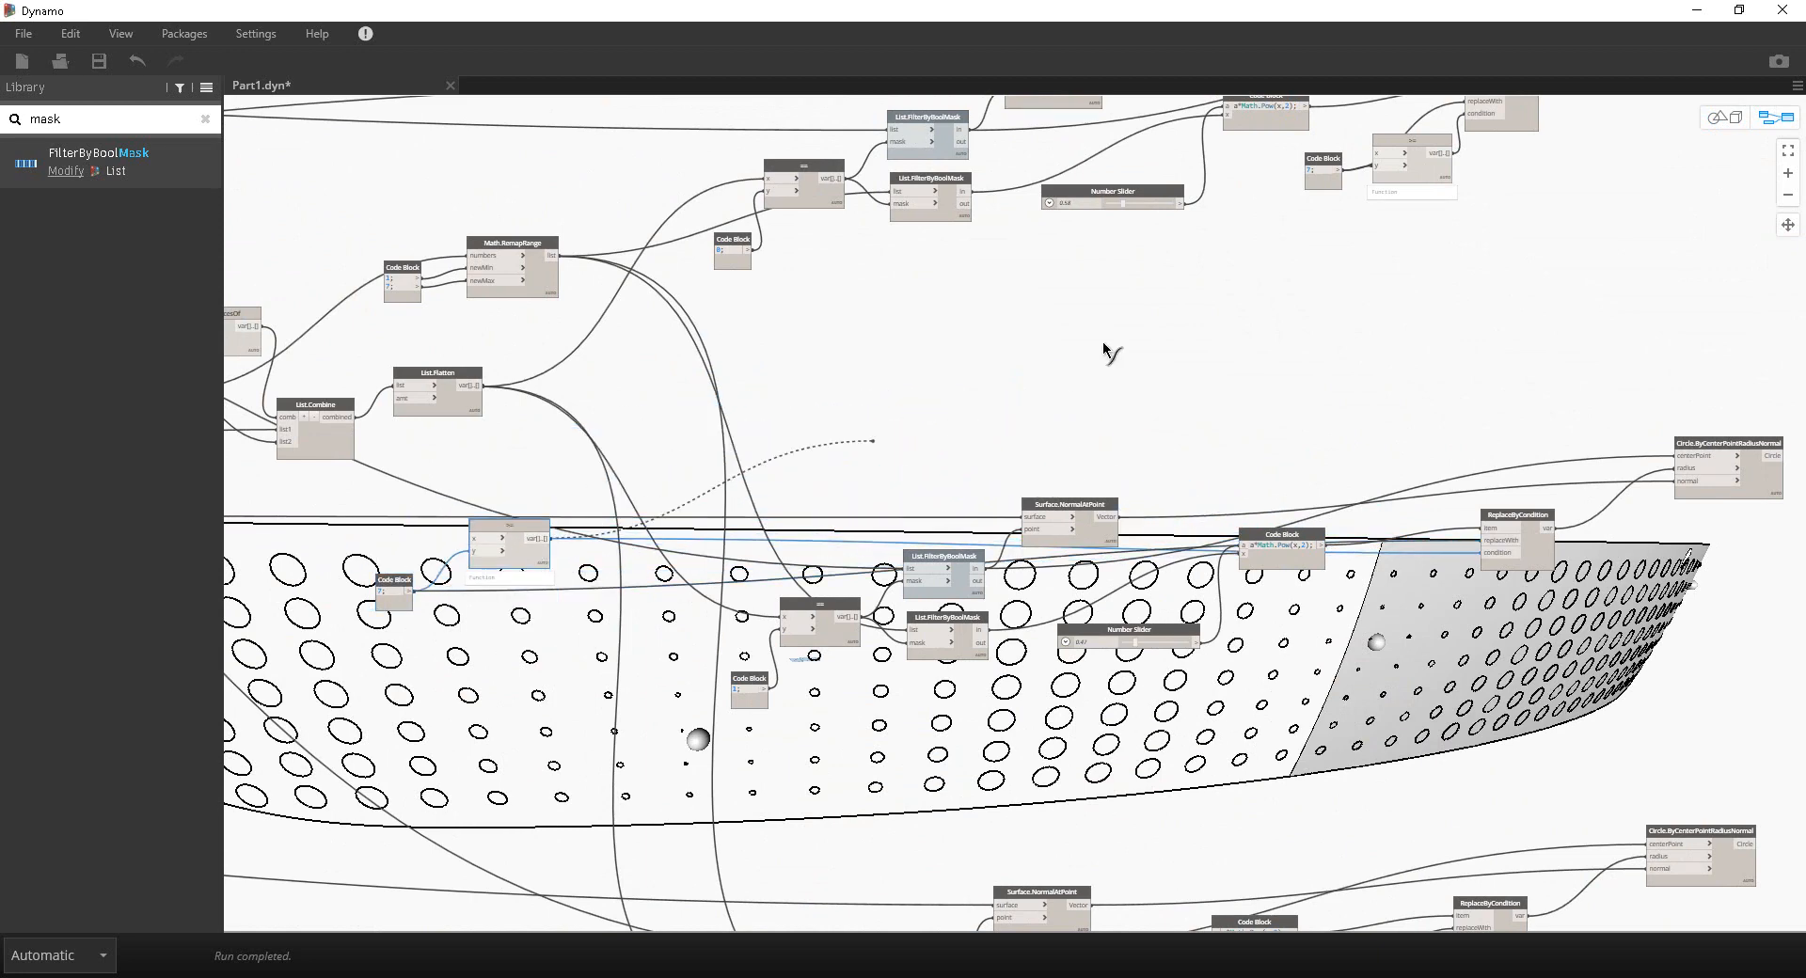
middle_click_drag(1109, 351, 1033, 486)
left_click(1401, 254)
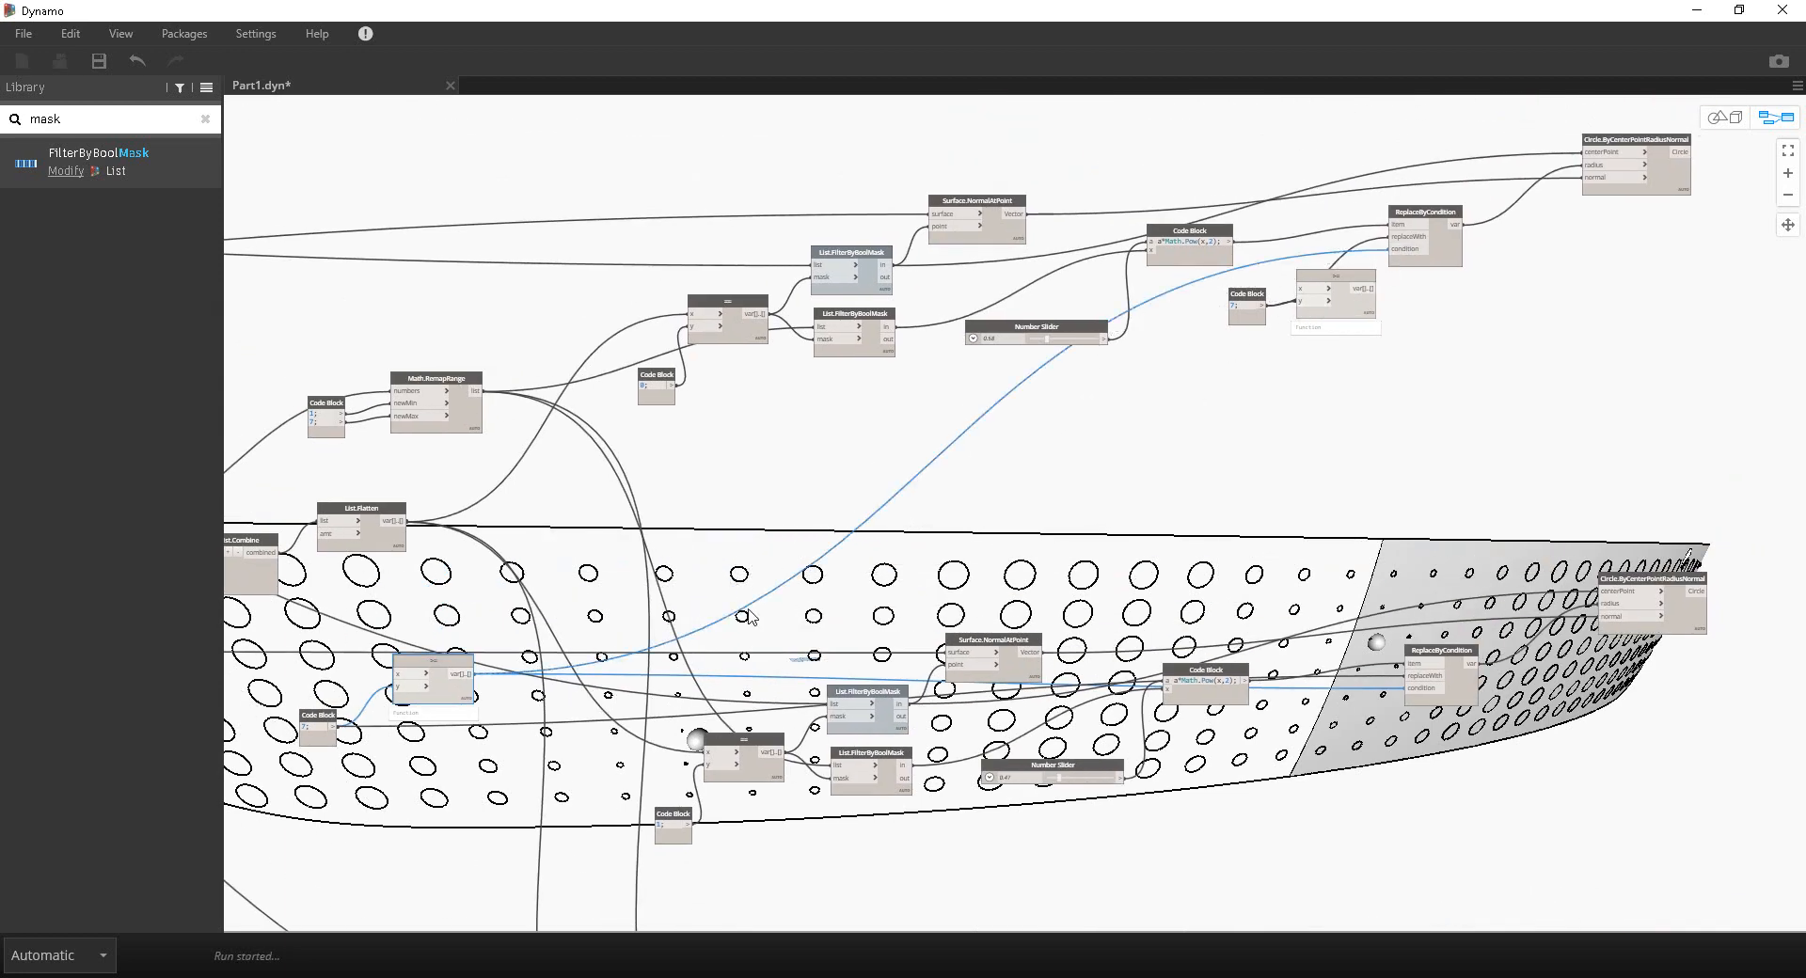
left_click(334, 730)
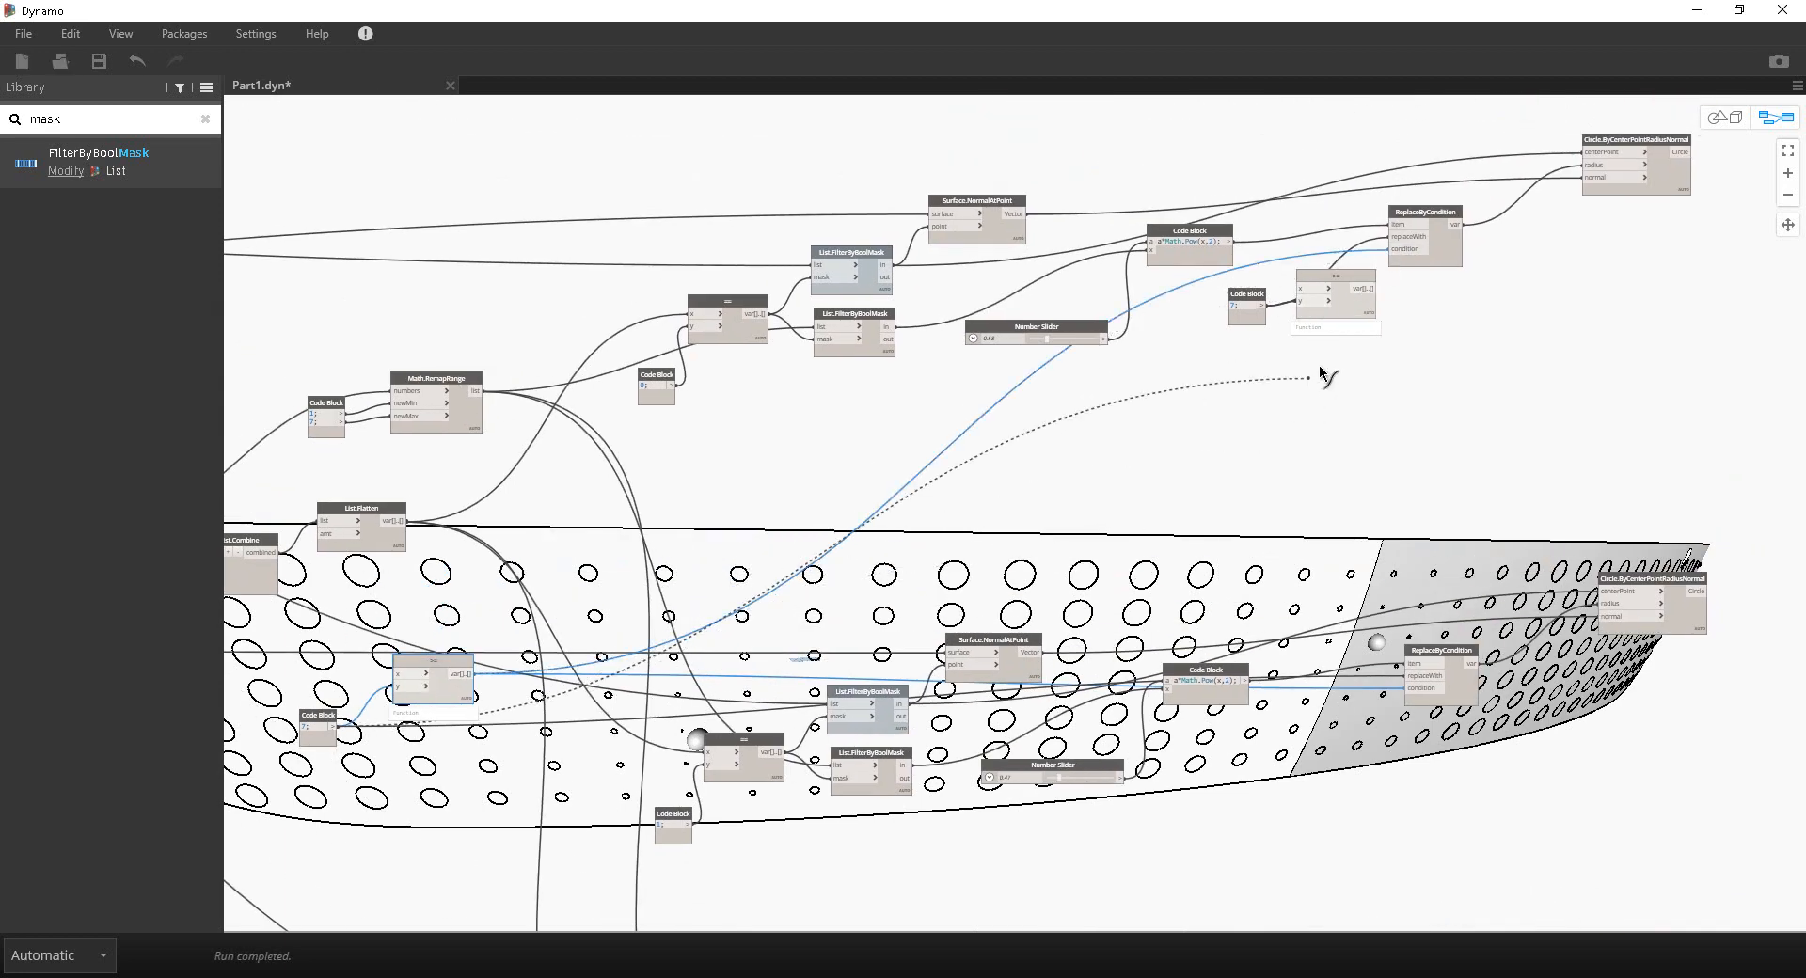
left_click(1395, 249)
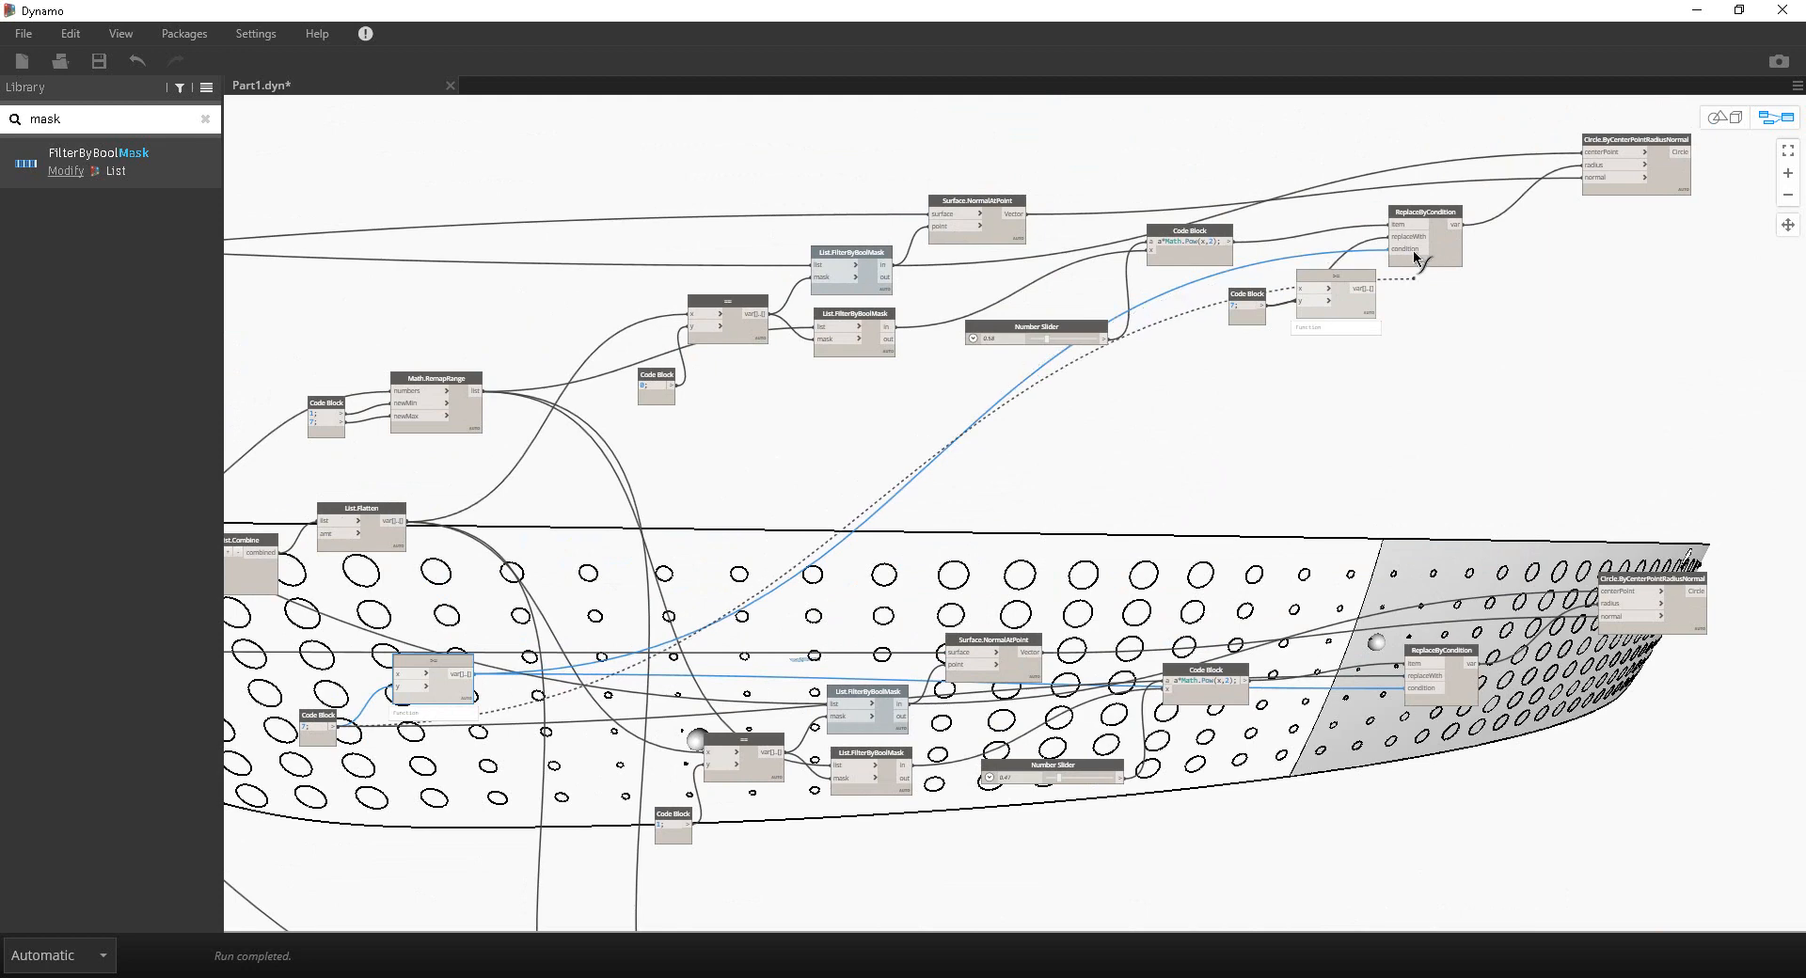
left_click_drag(1445, 366, 1245, 282)
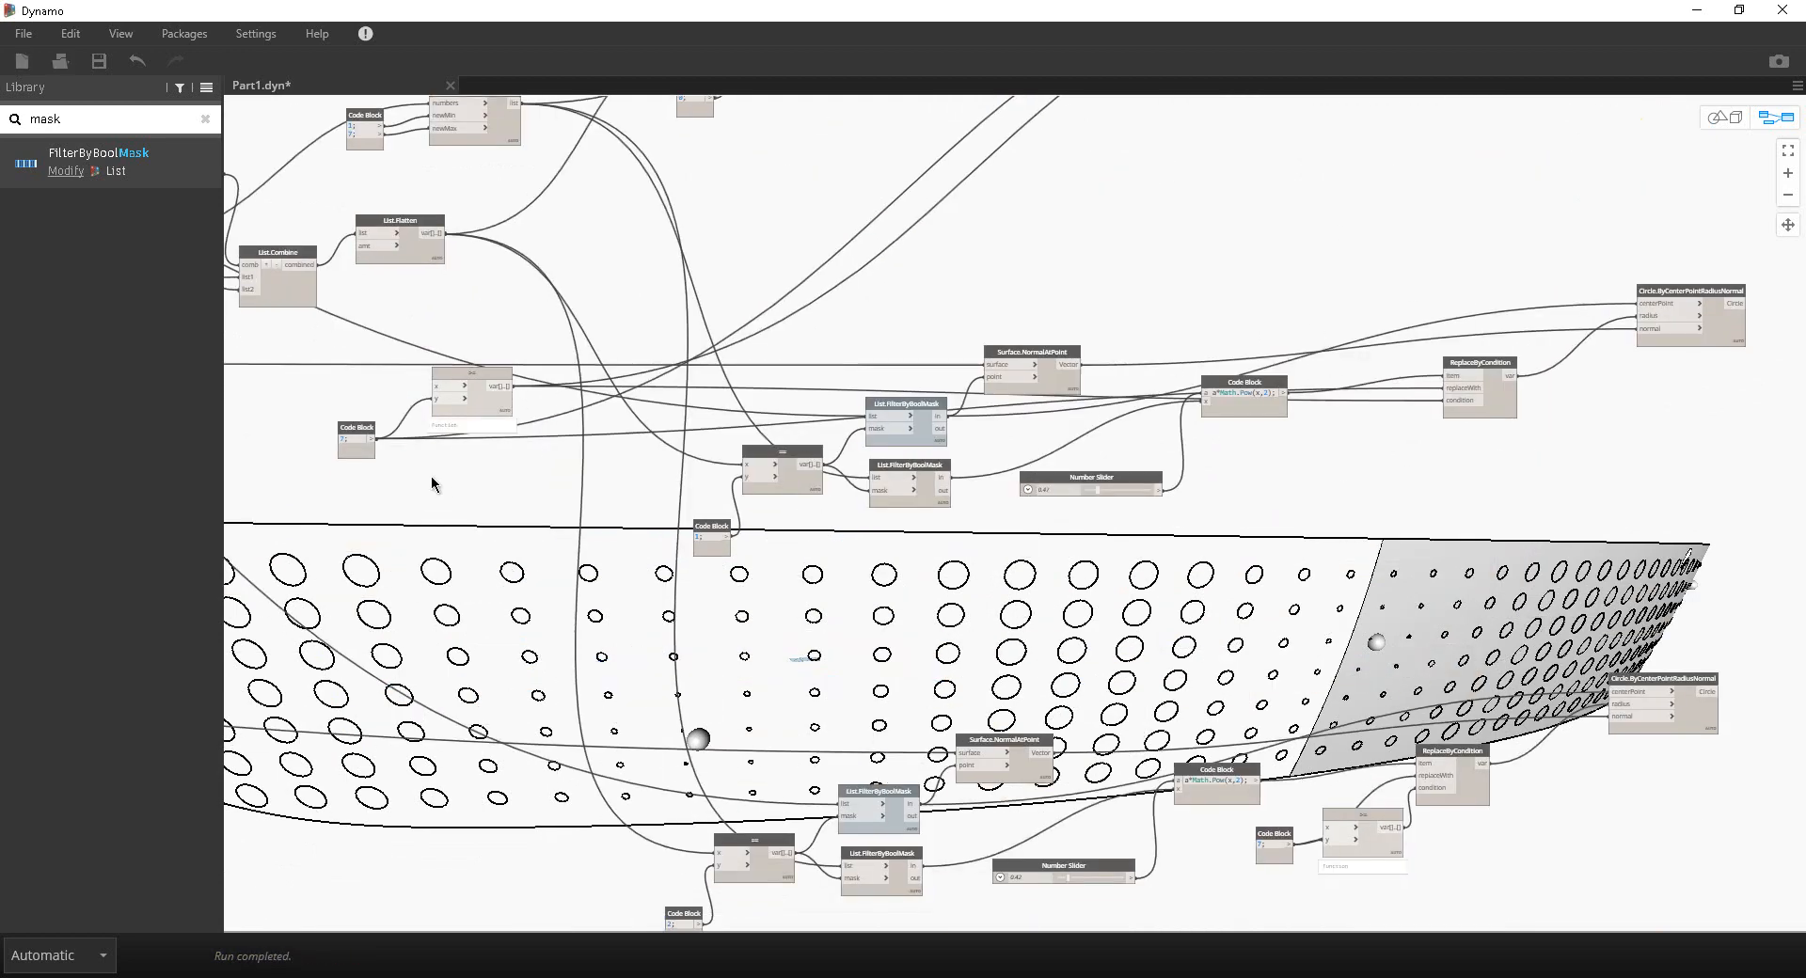
Step: Connect the shared >= node and 7 code block to the third branch's ReplaceByCondition condition and replaceWith, and delete its duplicate pair
middle_click_drag(574, 378, 619, 261)
left_click_drag(527, 280, 527, 292)
left_click(555, 281)
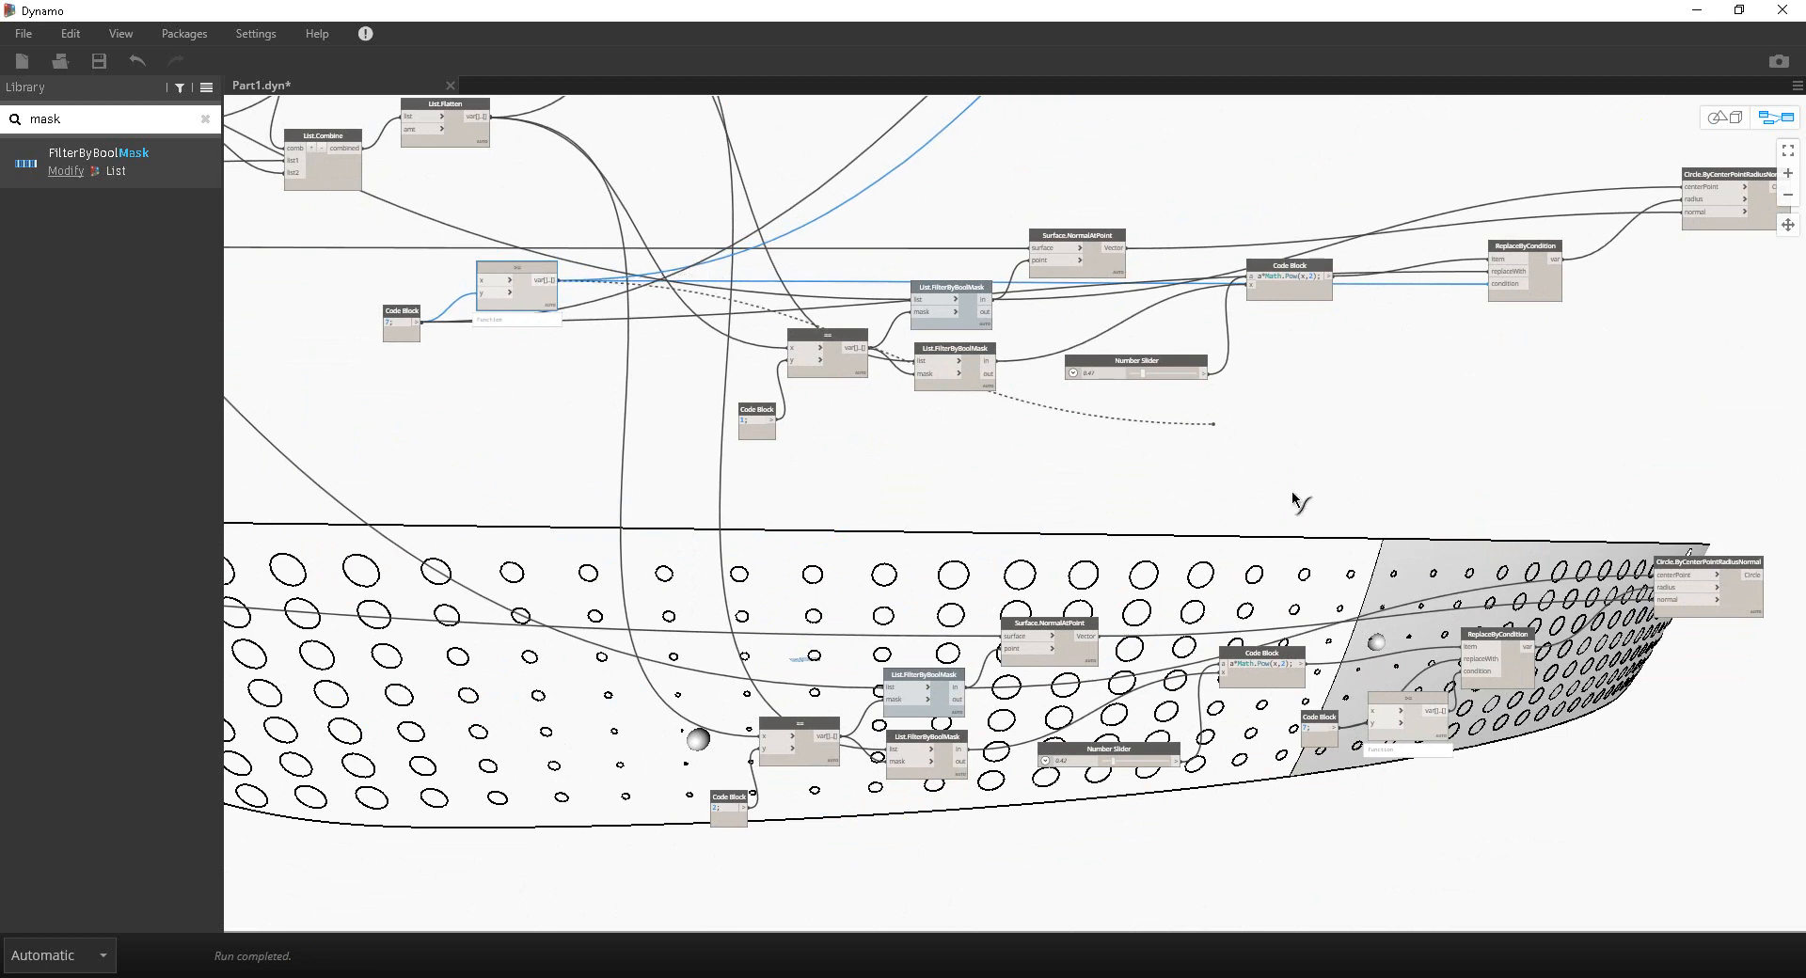
left_click(1483, 674)
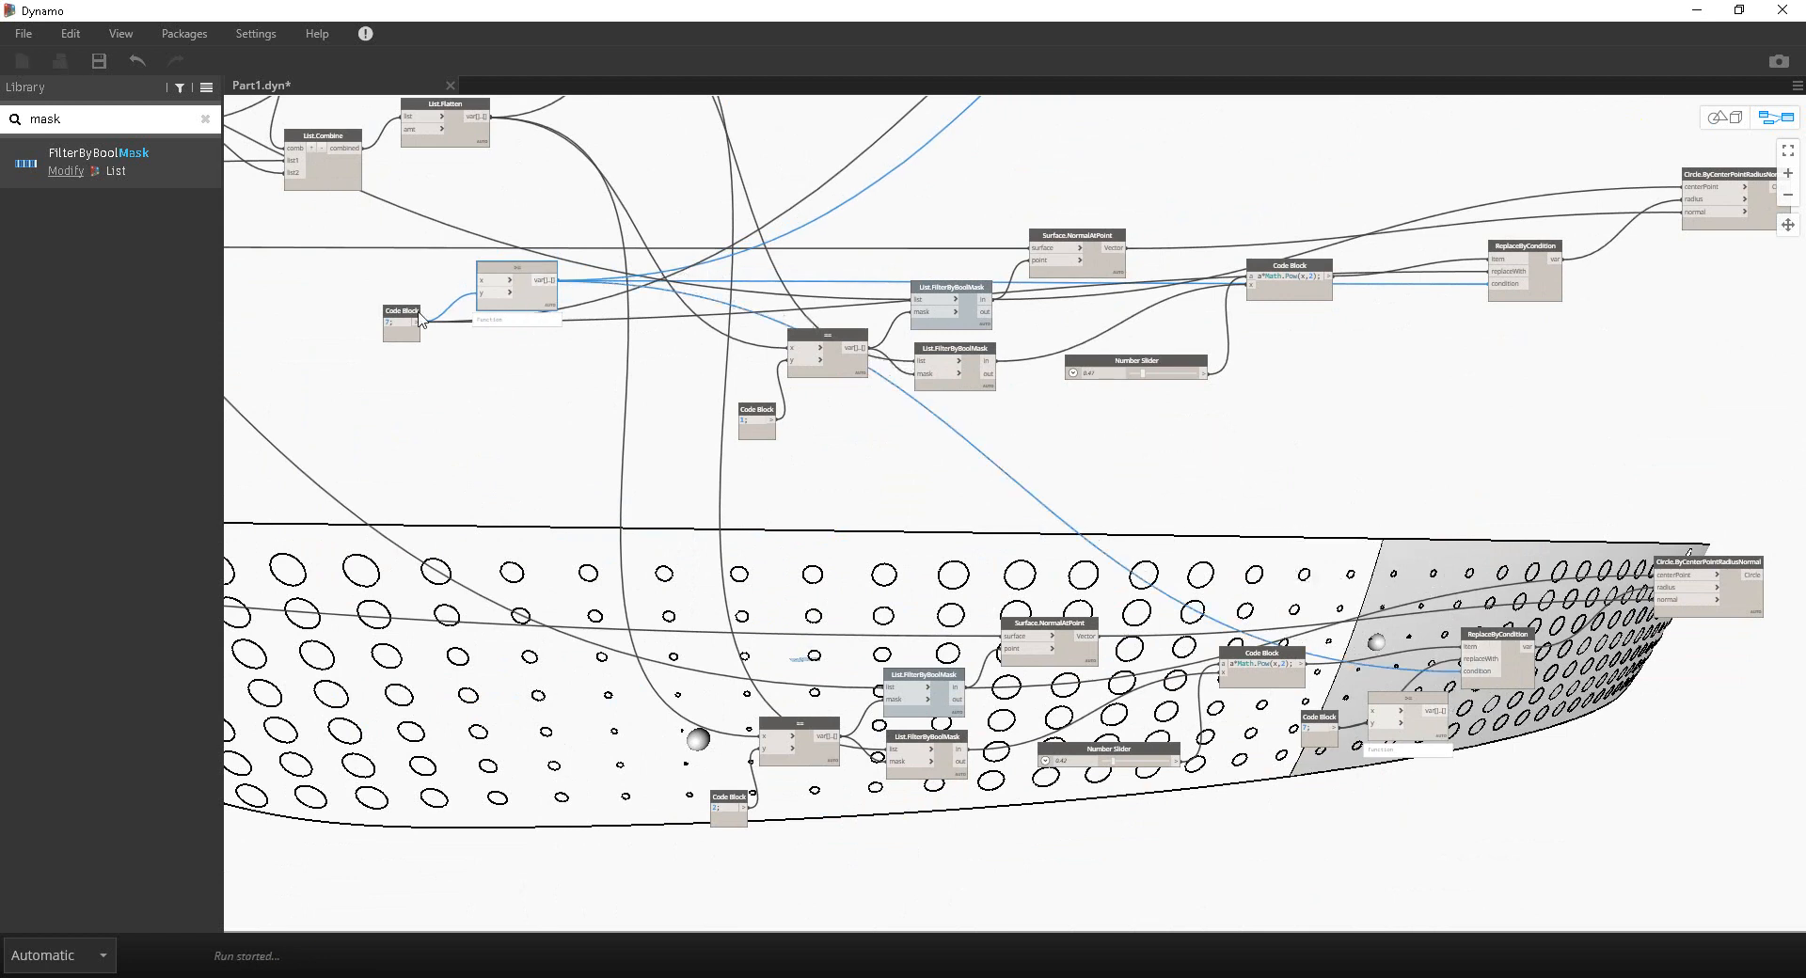
left_click(417, 322)
left_click(1482, 659)
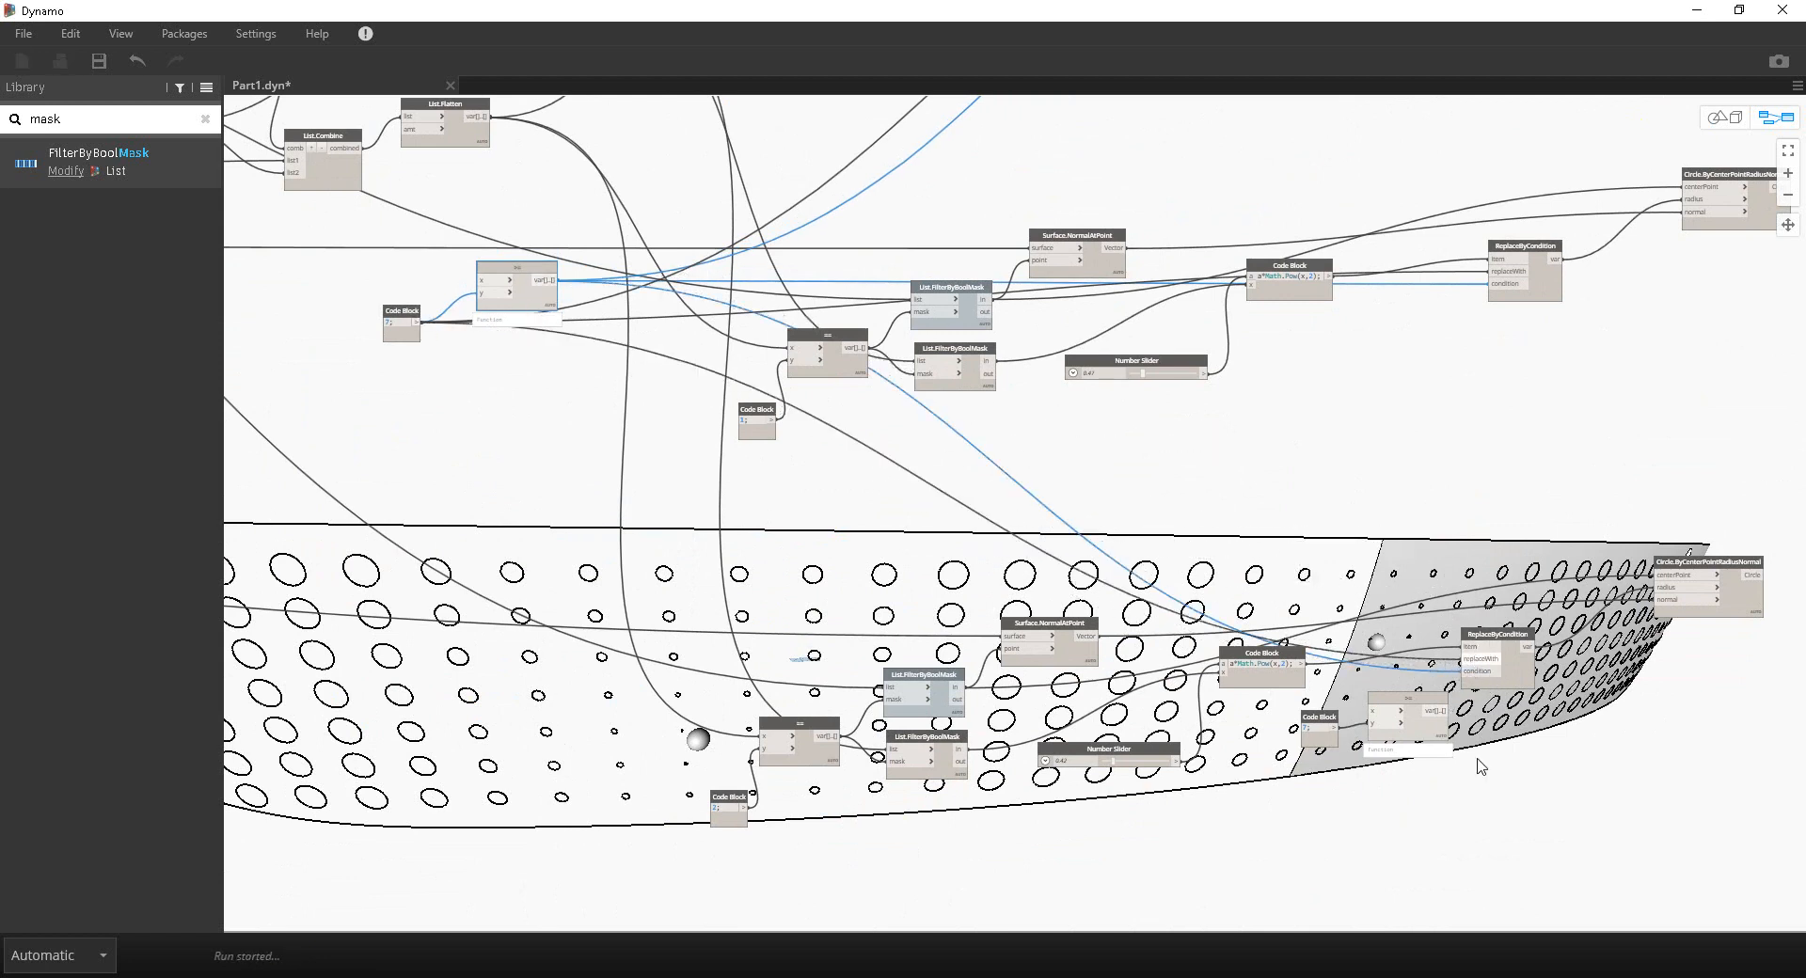
left_click_drag(1491, 779, 1309, 715)
key("Delete")
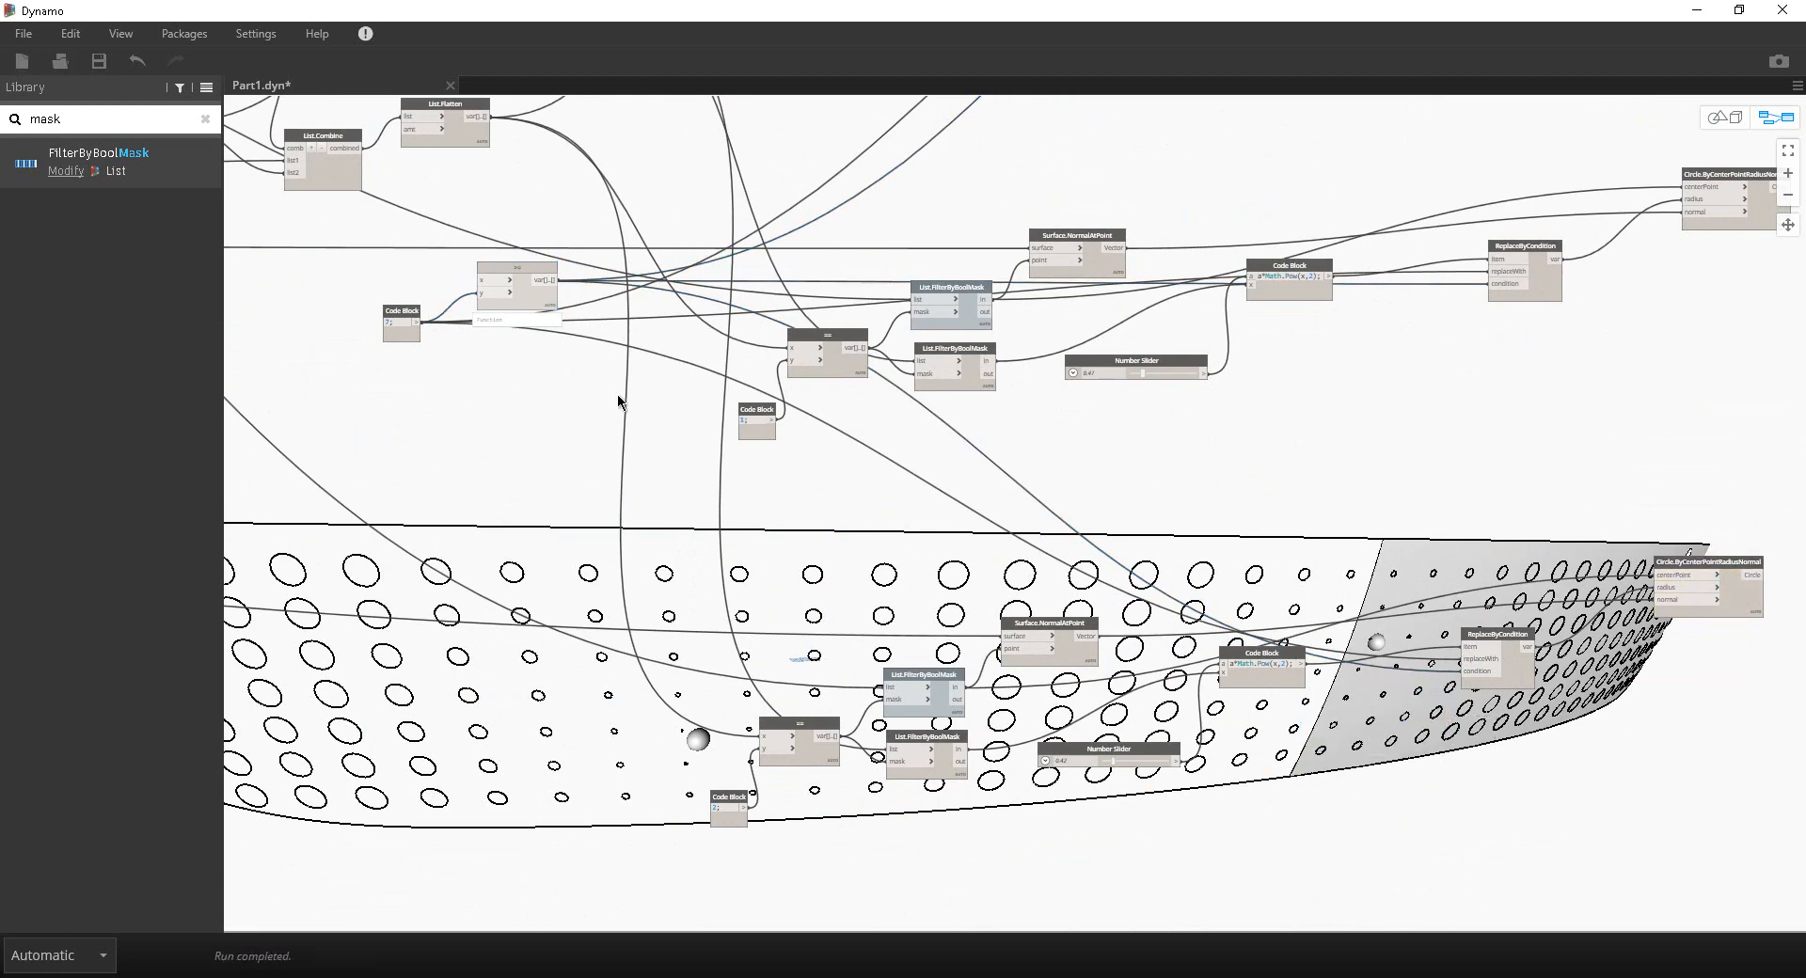
Step: Check the shared 7 code block and its connections, and orbit the hull in 3D to inspect the circles
scroll(617, 398, "up", 2)
left_click(462, 376)
scroll(524, 443, "down", 4)
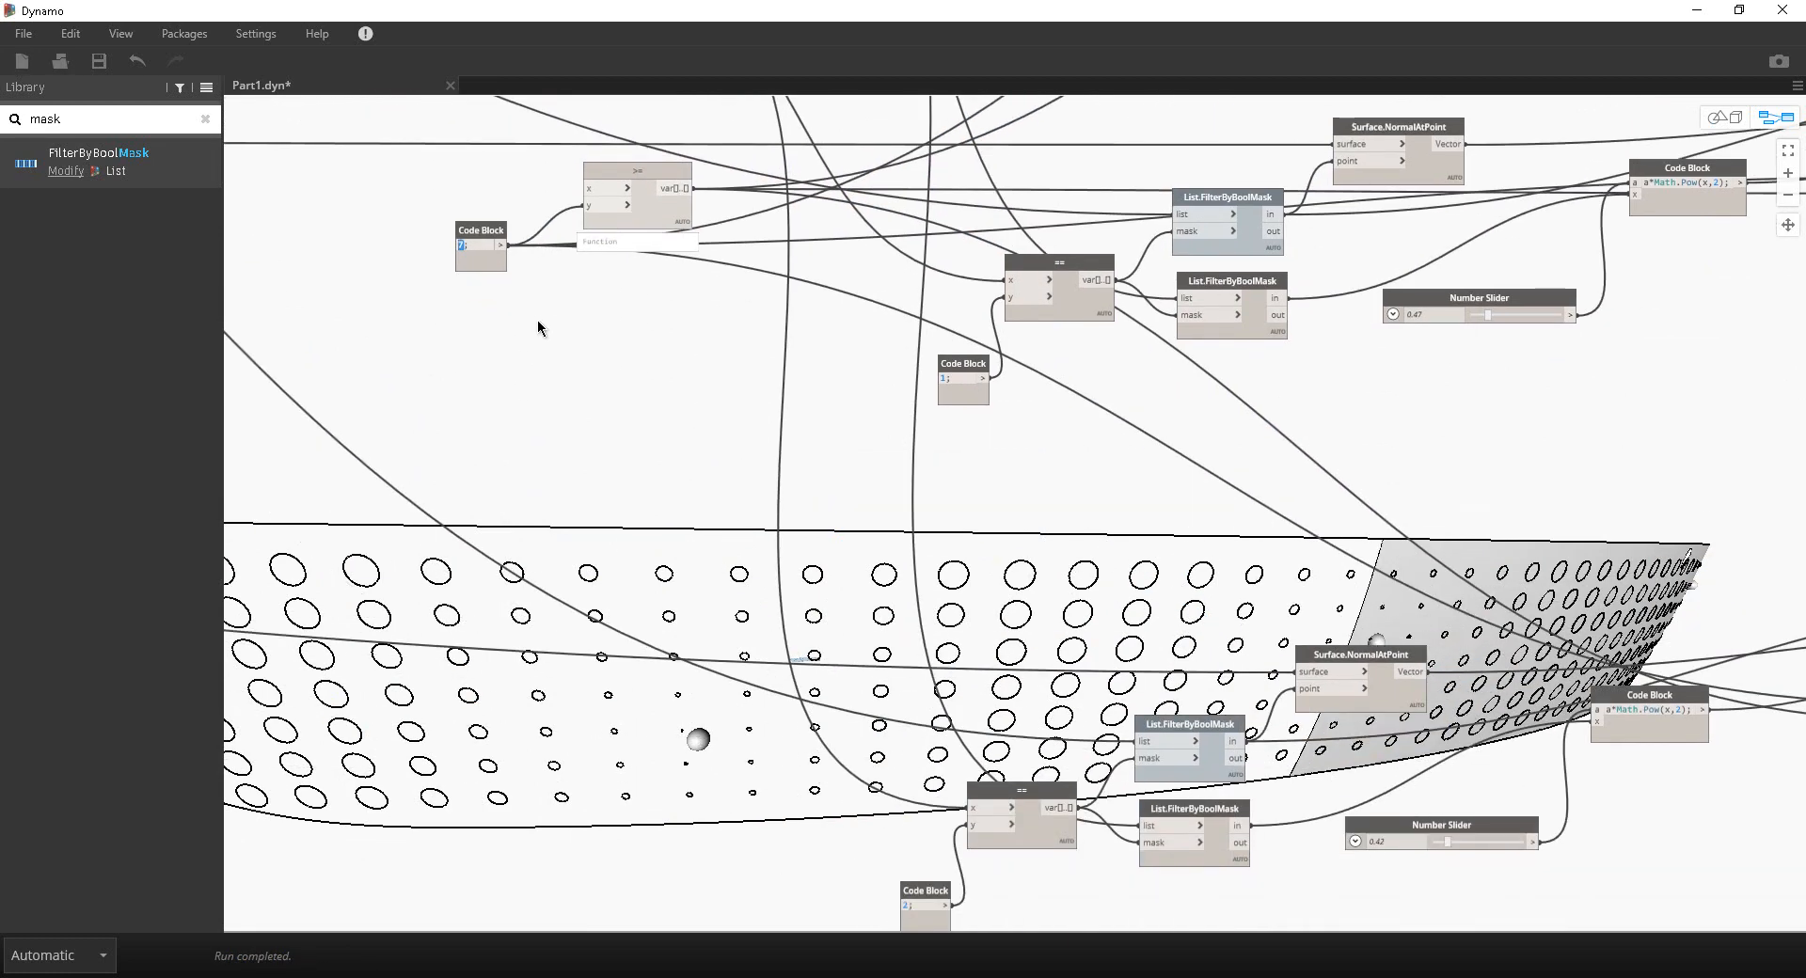
scroll(602, 376, "up", 2)
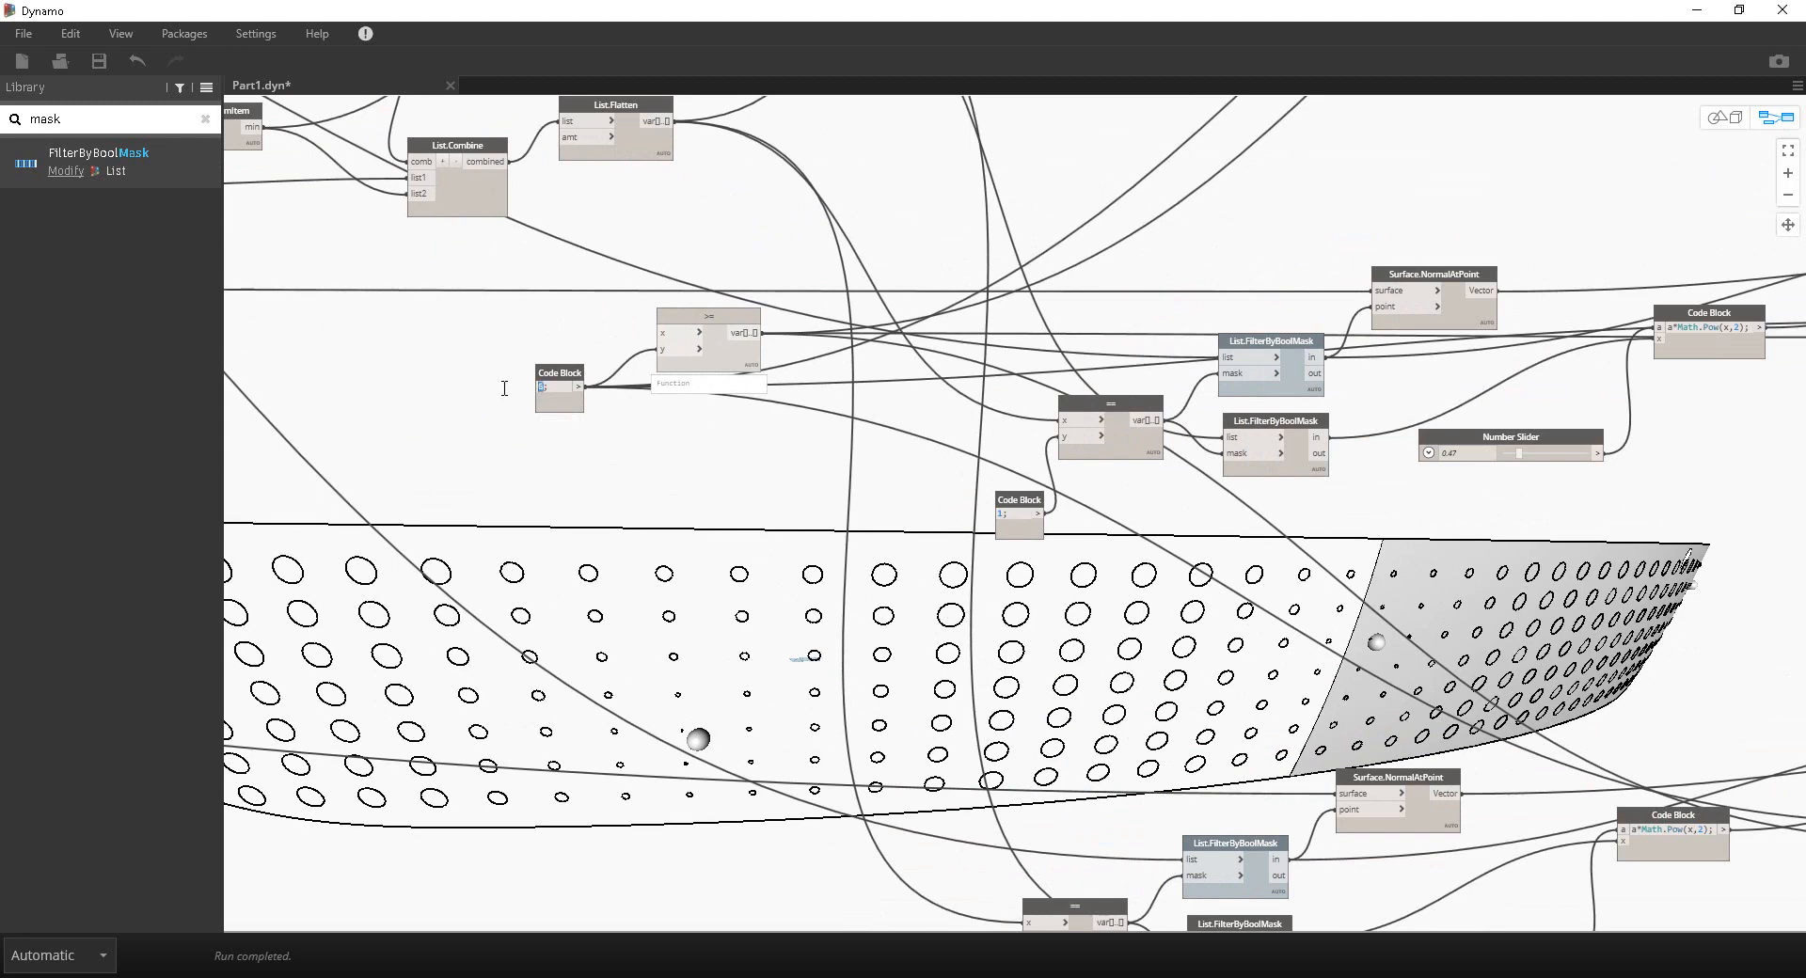
left_click(614, 478)
scroll(1063, 522, "down", 3)
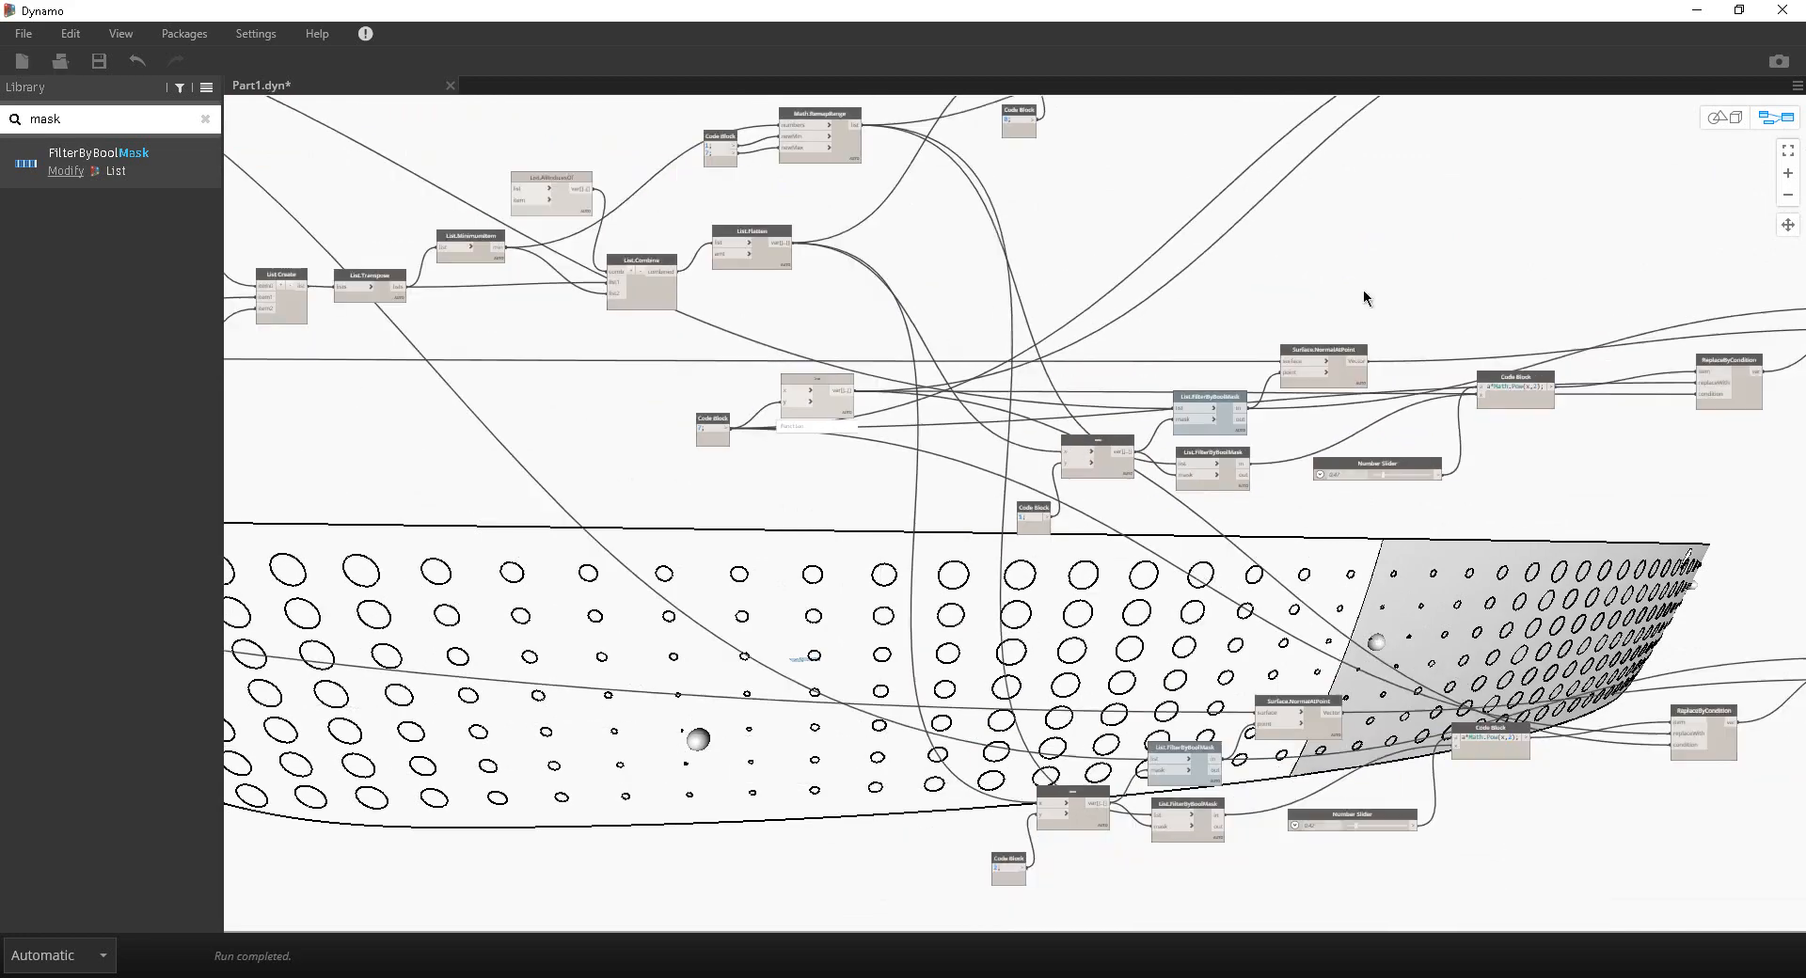
left_click(1721, 124)
right_click_drag(1269, 390, 1244, 438)
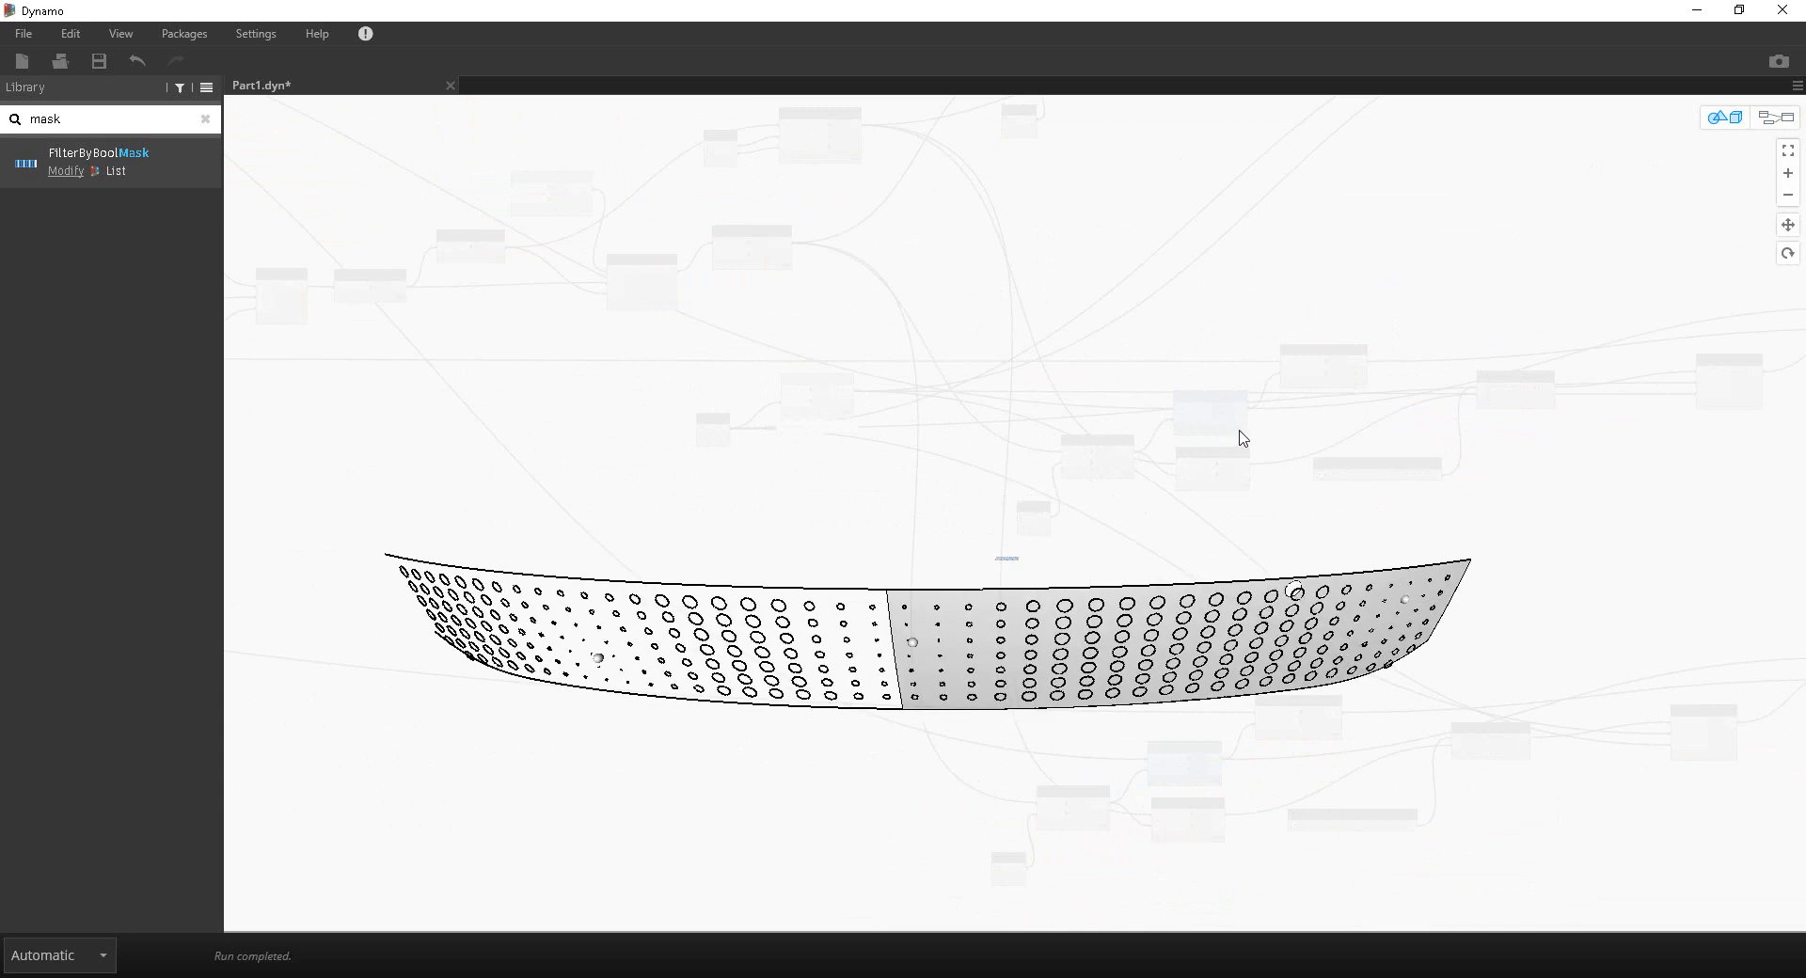
left_click(1764, 120)
Step: Find the three branches' Circle.ByCenterPointRadiusNormal nodes, select them together to highlight their circles on the hull, and clear the selection
scroll(1151, 339, "down", 5)
mouse_move(1197, 278)
middle_mouse_down()
mouse_move(1024, 361)
mouse_move(1020, 379)
mouse_move(1342, 397)
middle_mouse_up()
middle_click_drag(1119, 452, 1327, 455)
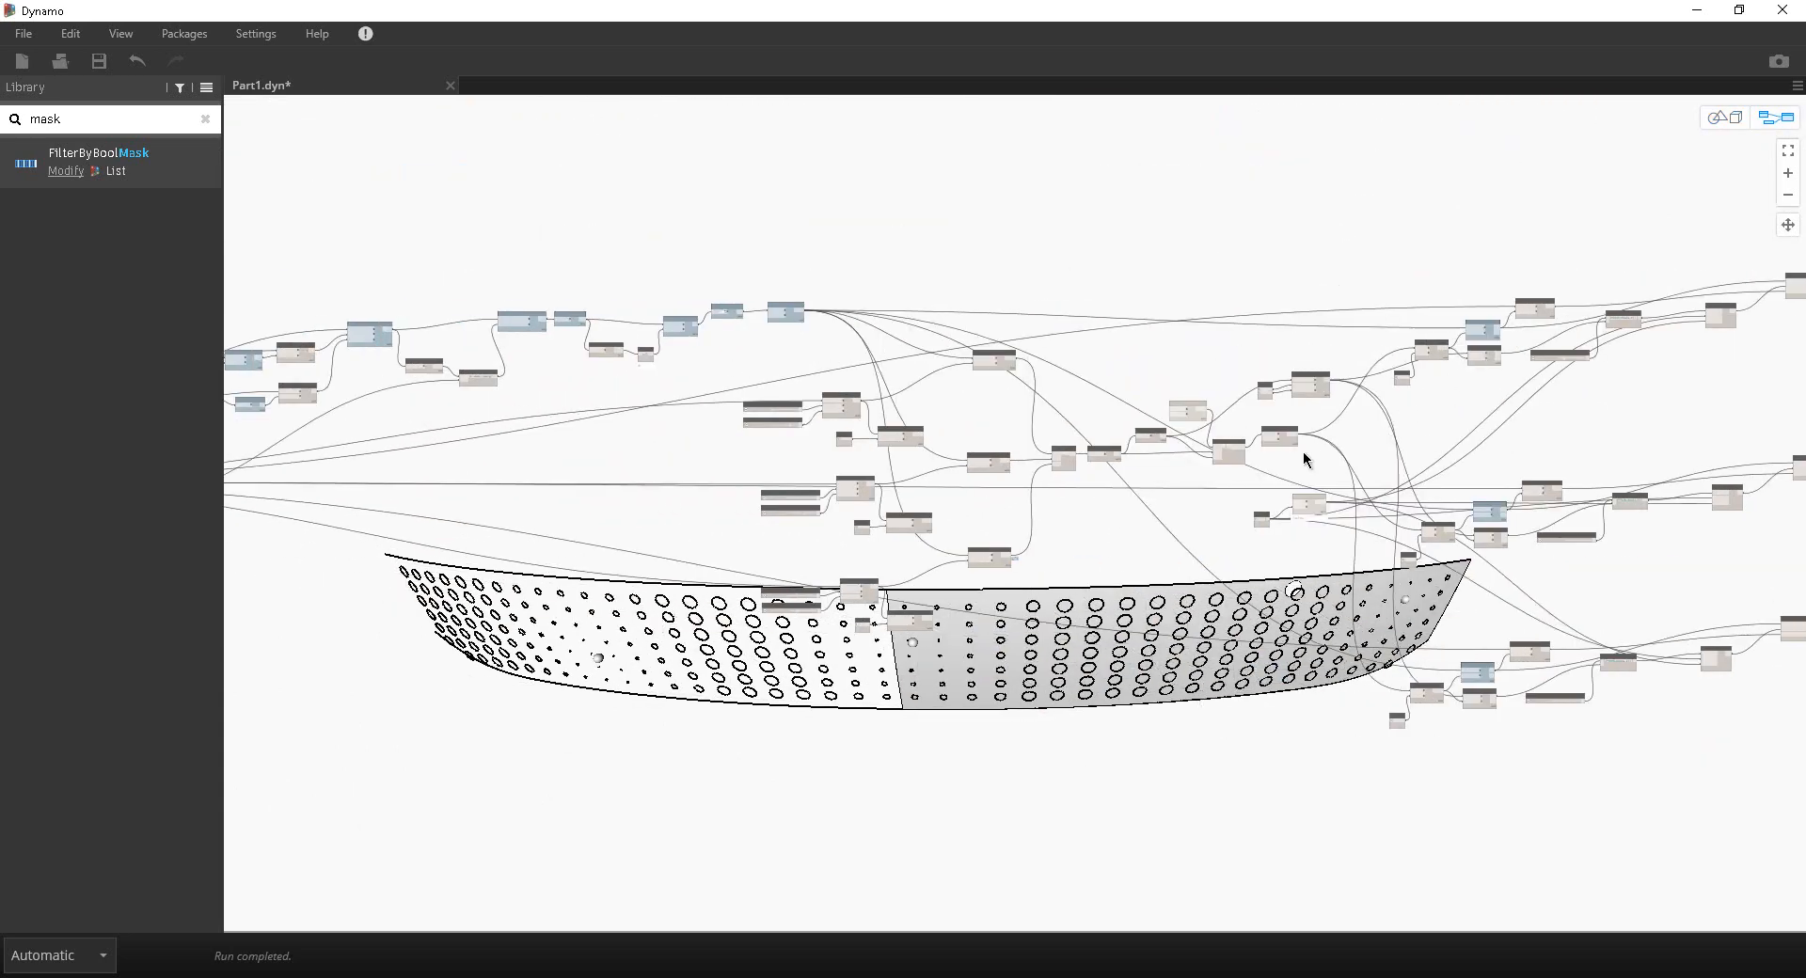
middle_click_drag(1439, 374, 565, 385)
scroll(1016, 280, "up", 5)
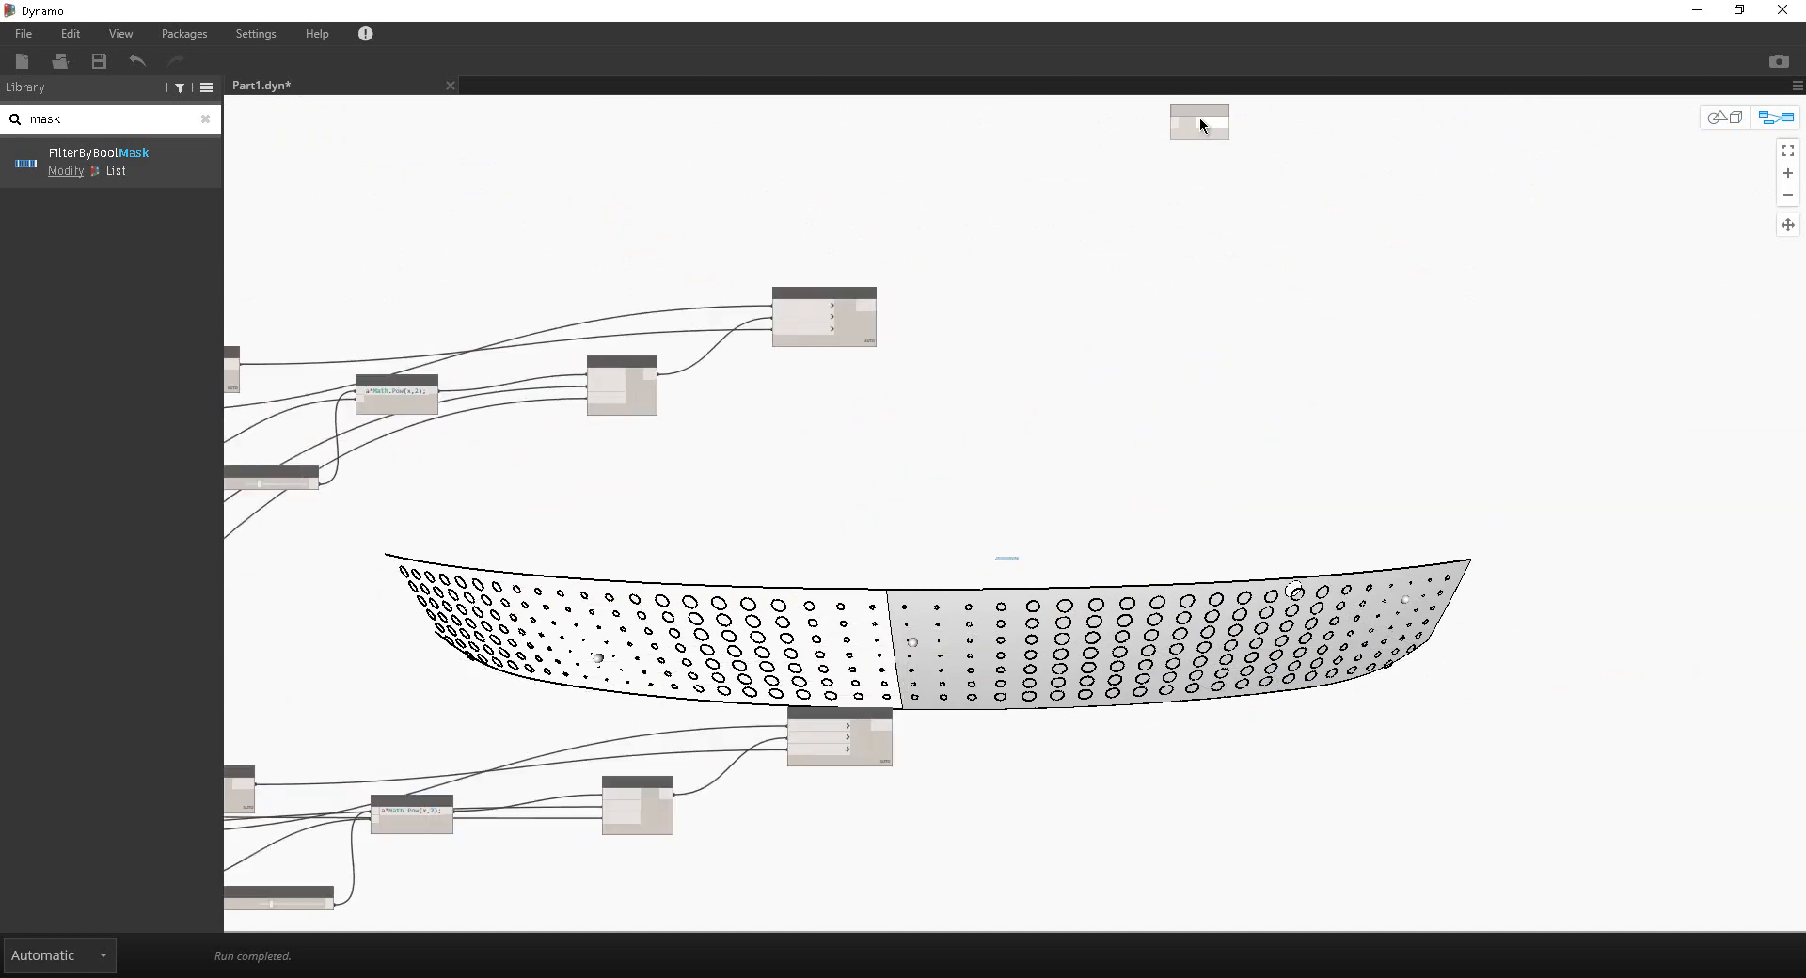
scroll(856, 333, "up", 3)
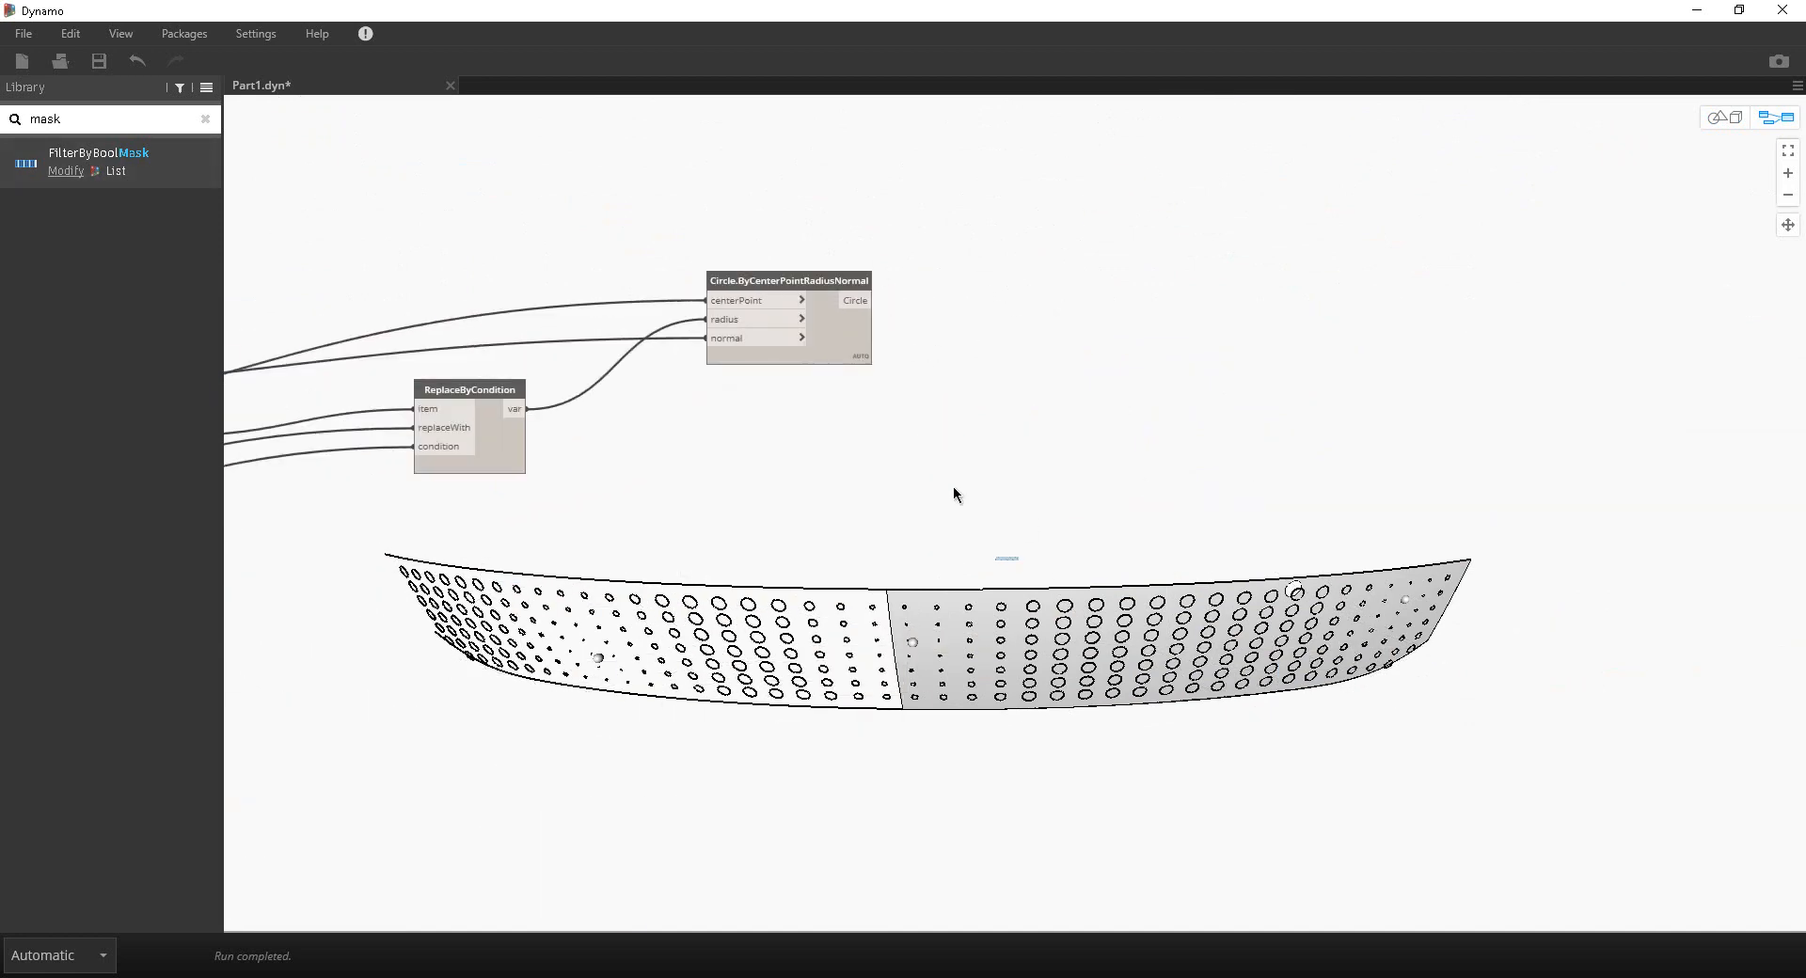
scroll(953, 496, "down", 4)
left_click_drag(1020, 854, 889, 259)
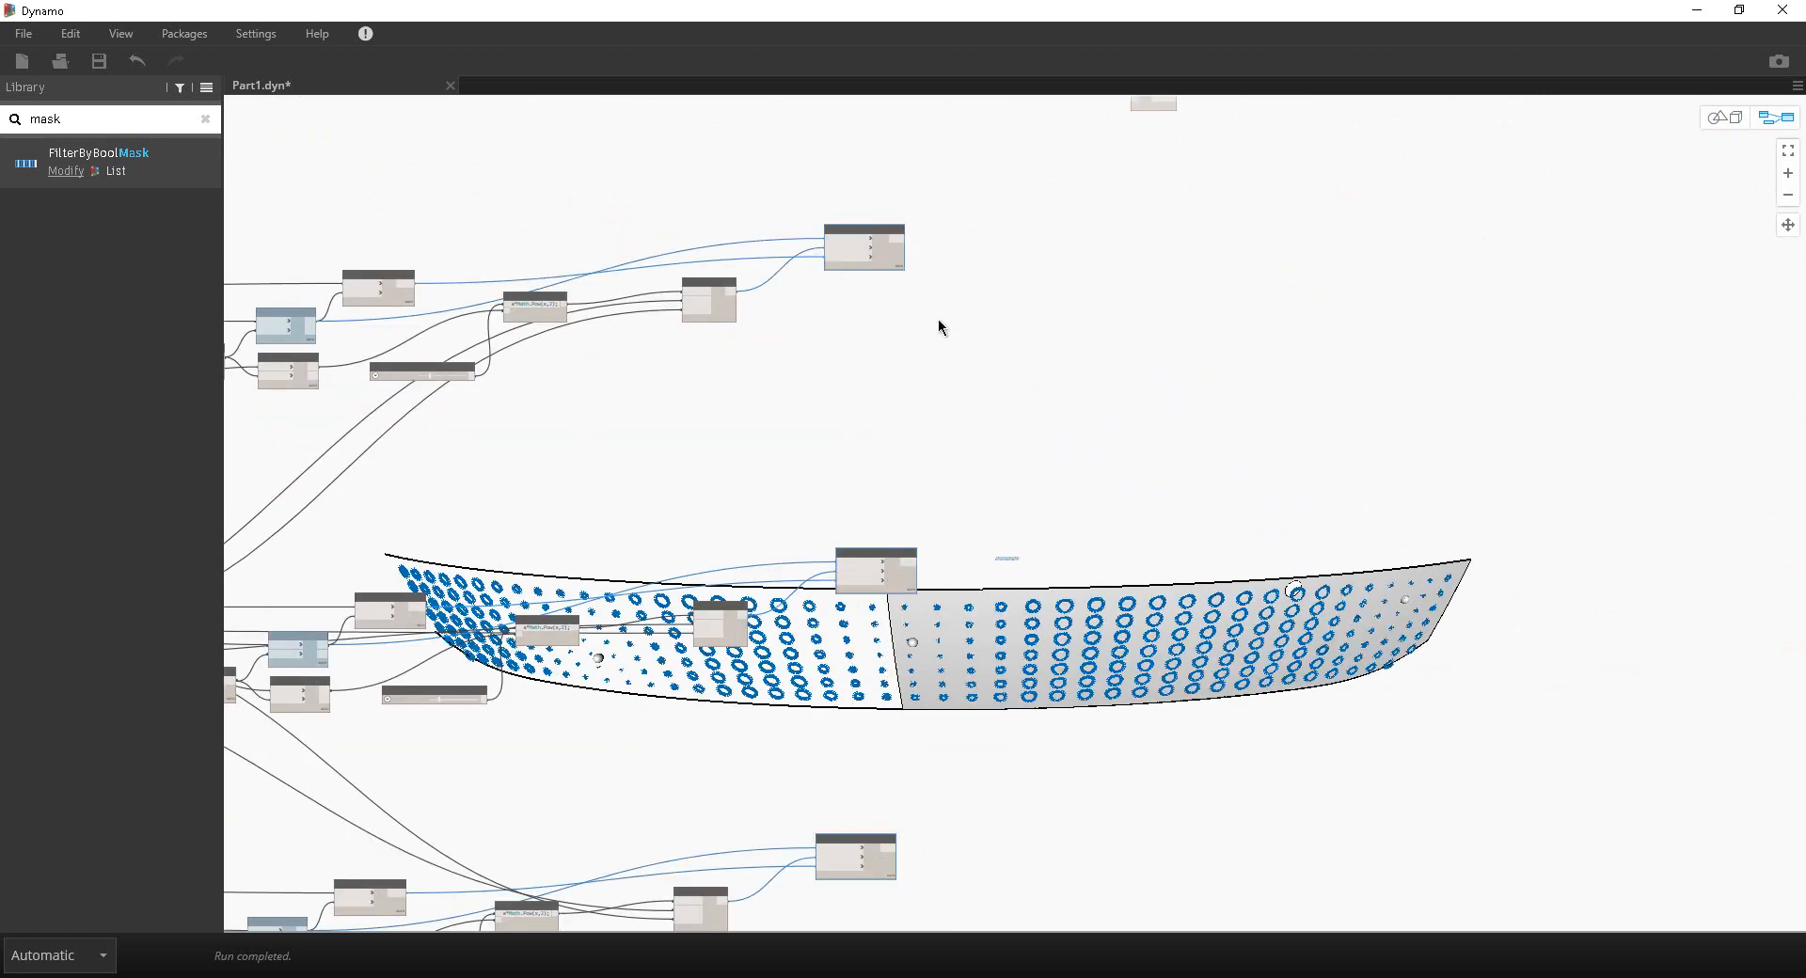
left_click(1072, 289)
Step: Search the node library for "join" and add a List.Join node to the graph
scroll(1024, 222, "up", 3)
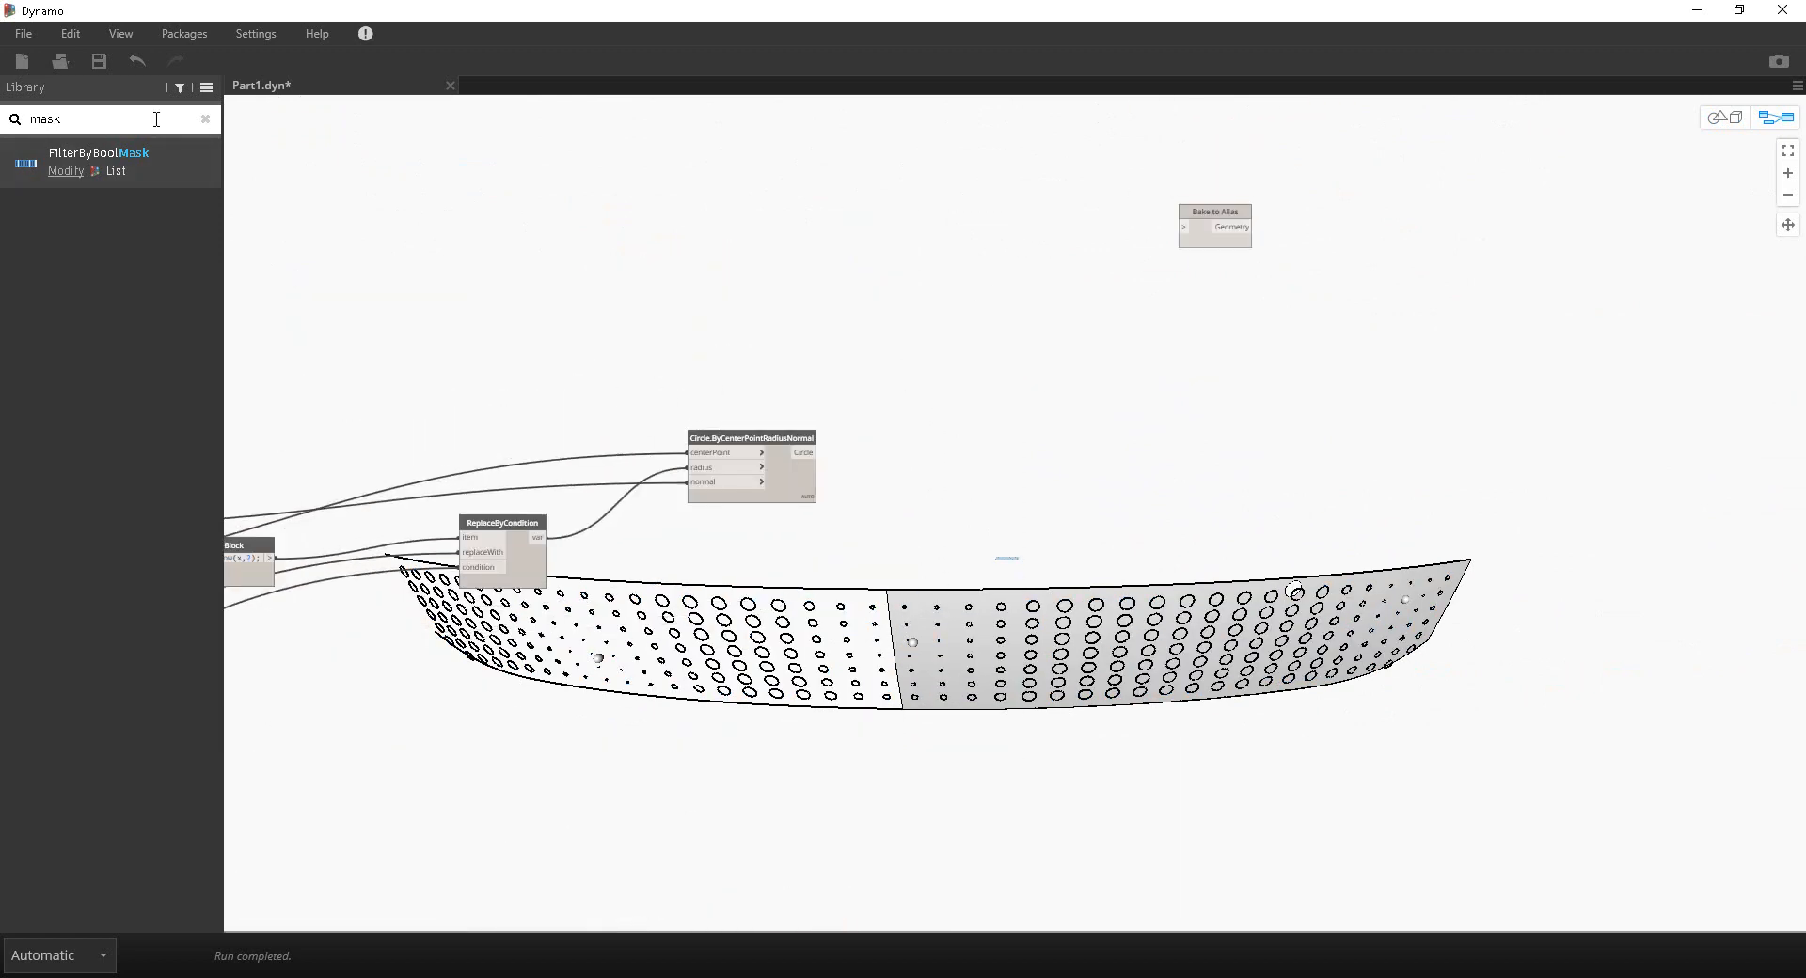
double_click(156, 120)
type("jpo")
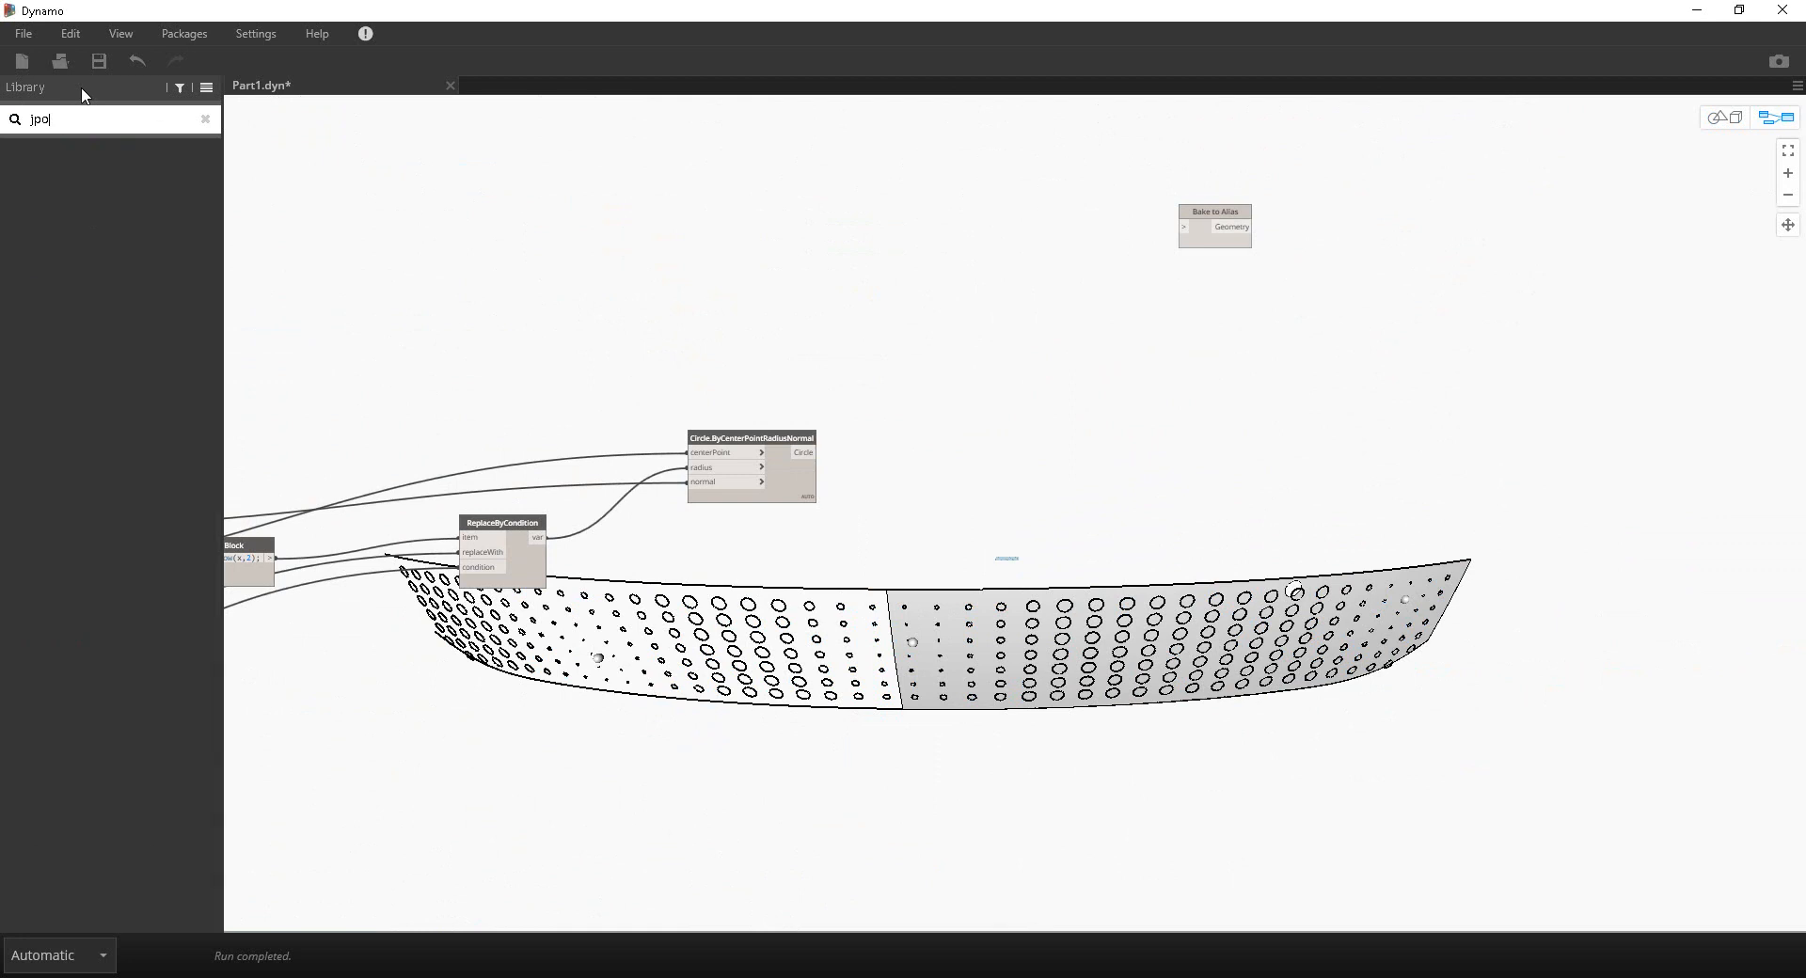
type("n")
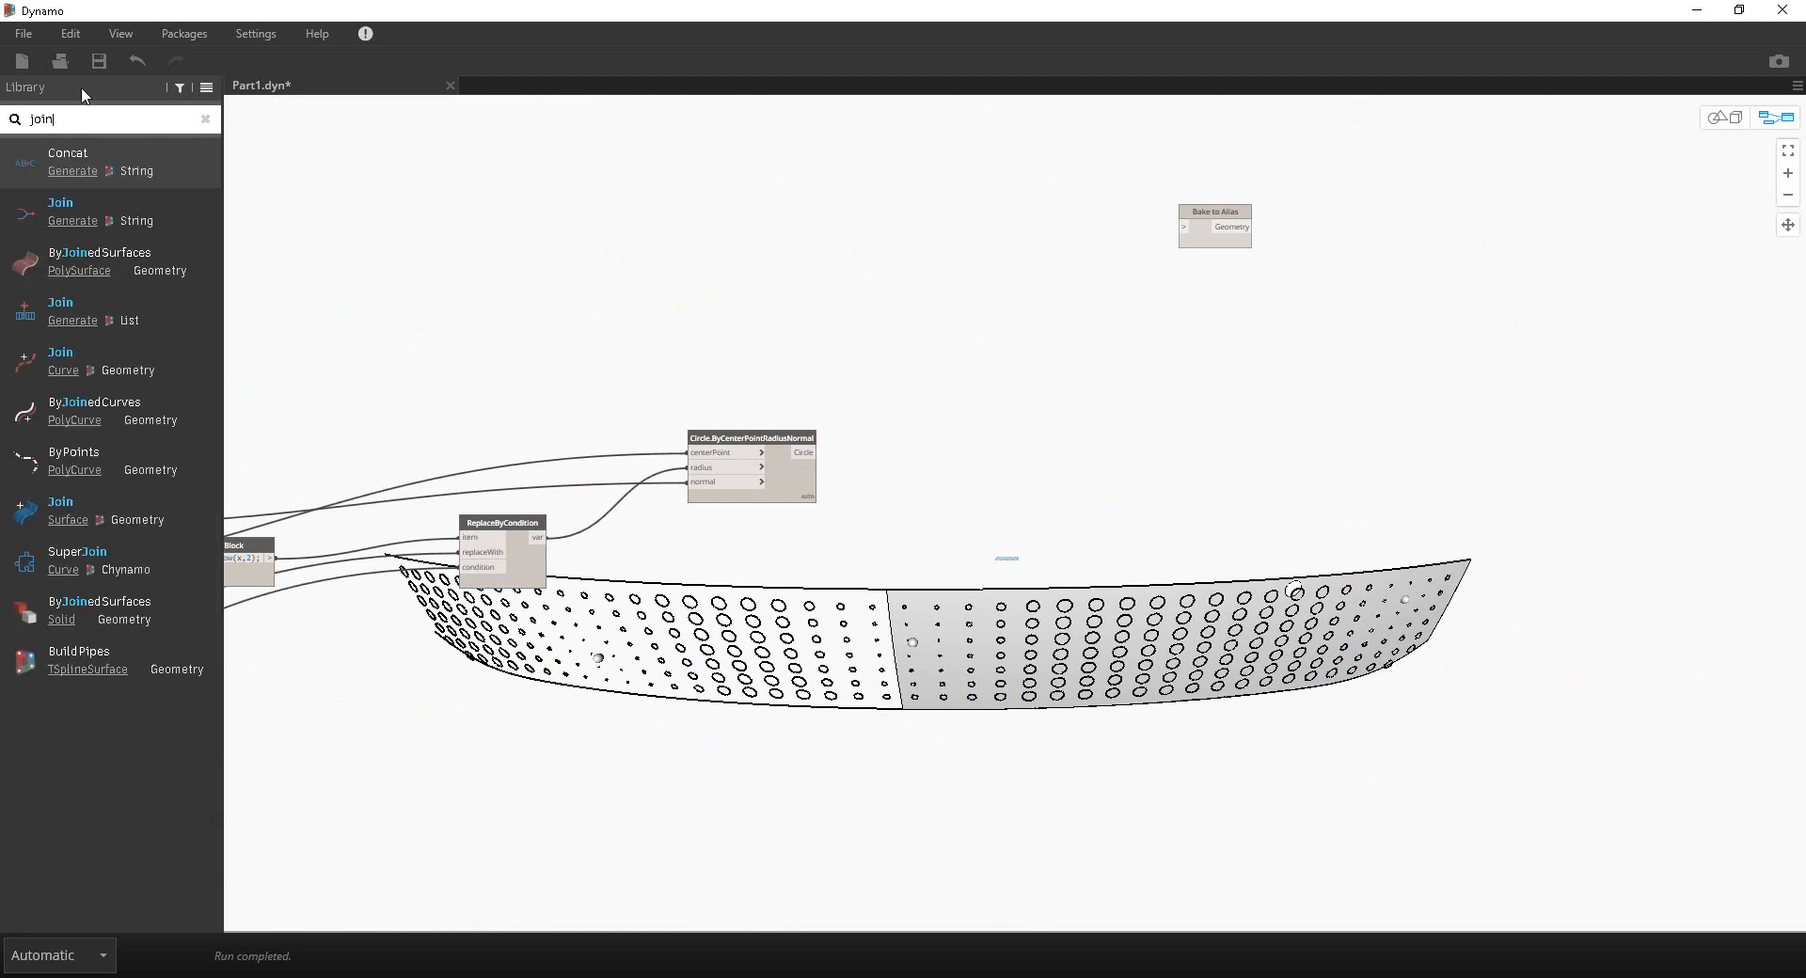
left_click(105, 303)
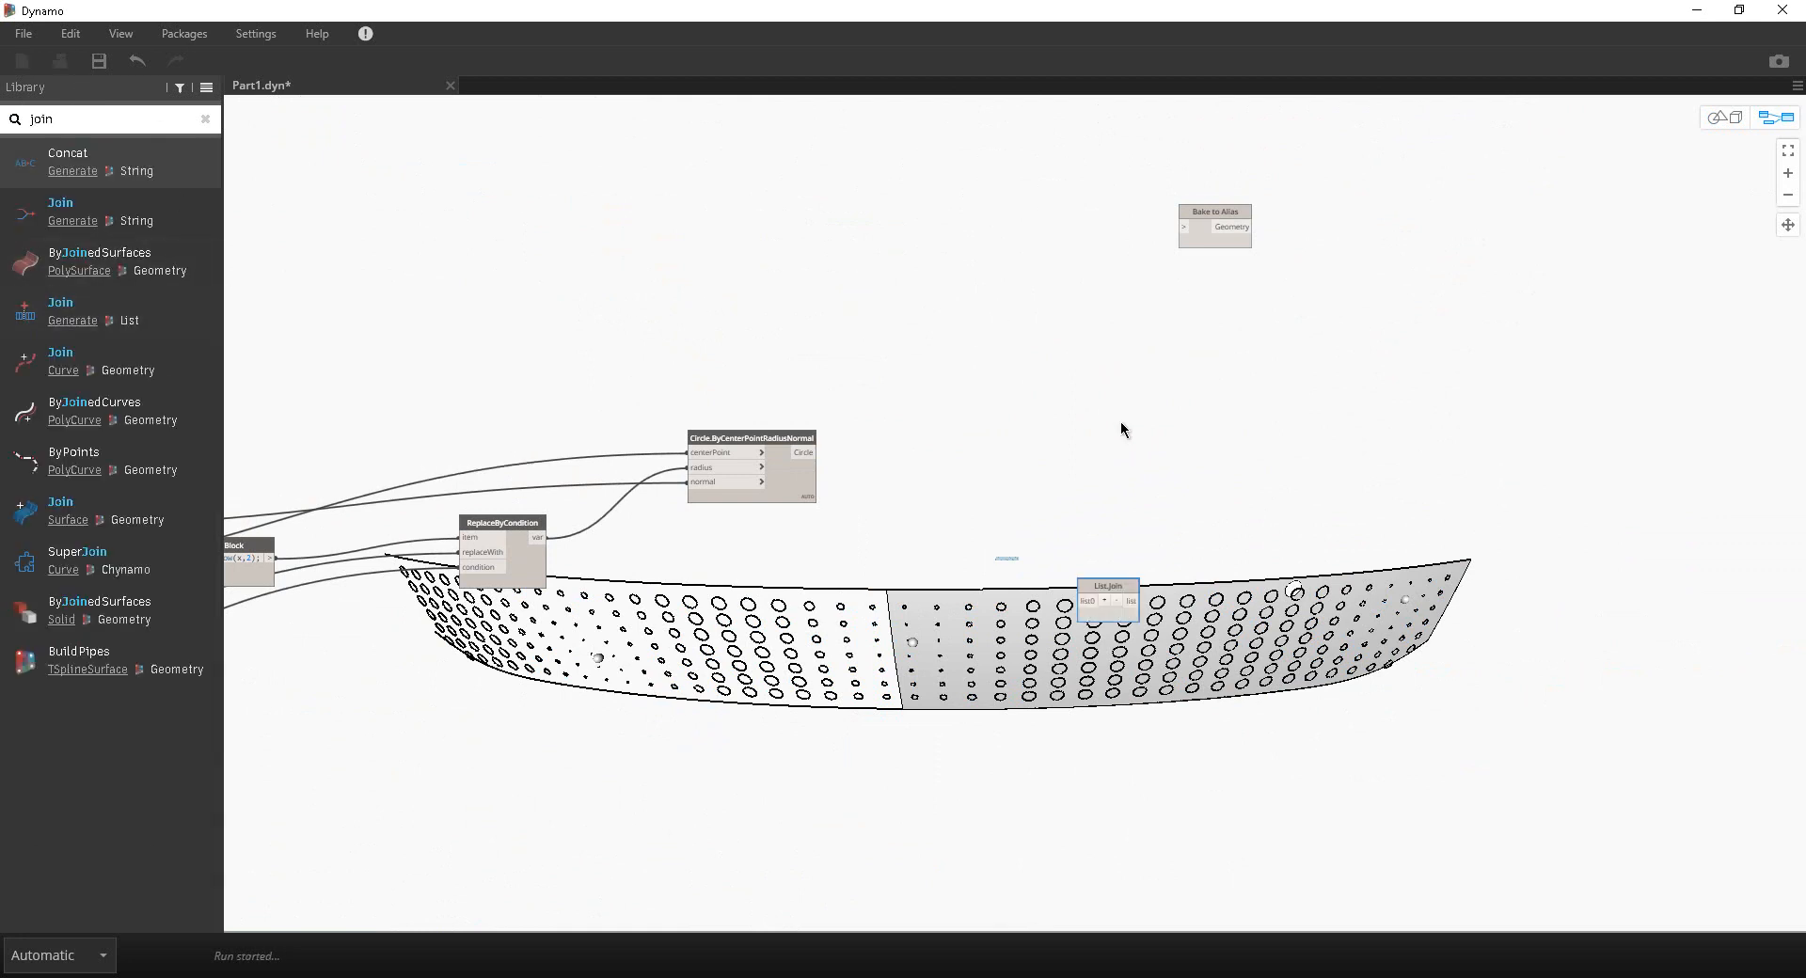
Step: Add two more inputs to the List.Join node and connect the first branch's Circle output to list0
left_click(1031, 522)
left_click(1031, 523)
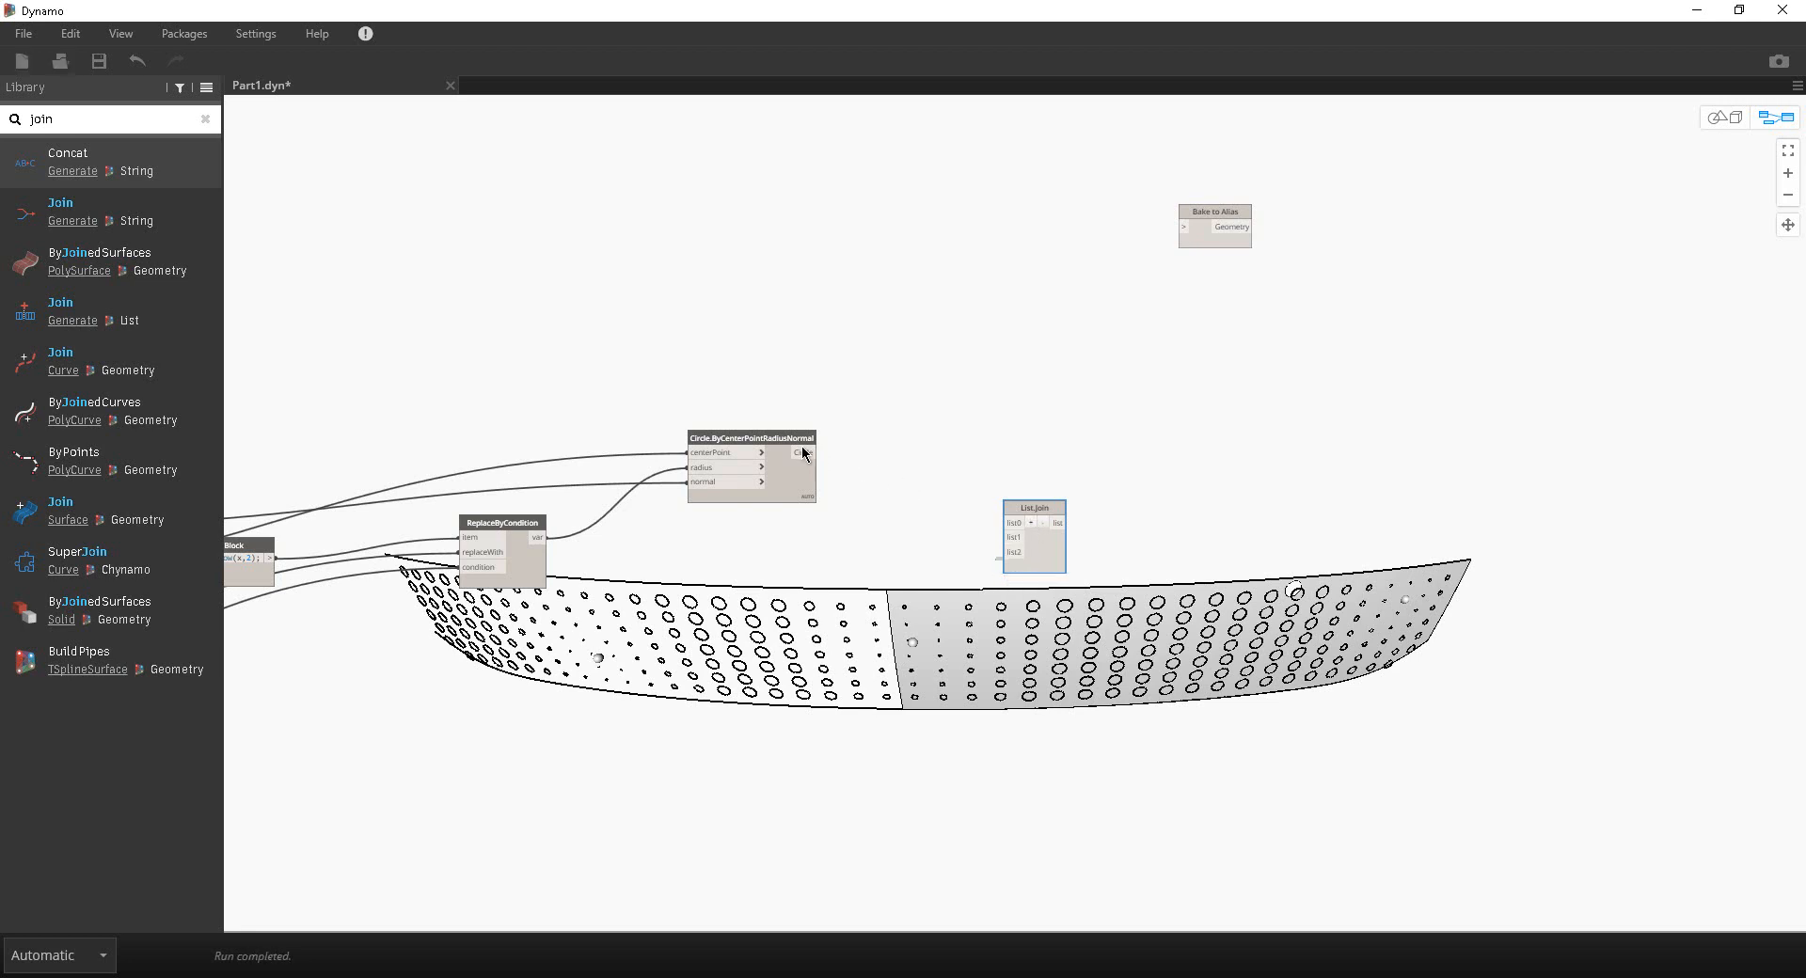
left_click(802, 452)
left_click(999, 523)
Step: Move List.Join down between the branches and connect the second and third branches' Circle outputs to list1 and list2
left_click_drag(1027, 553, 1016, 792)
middle_click_drag(1013, 785, 986, 144)
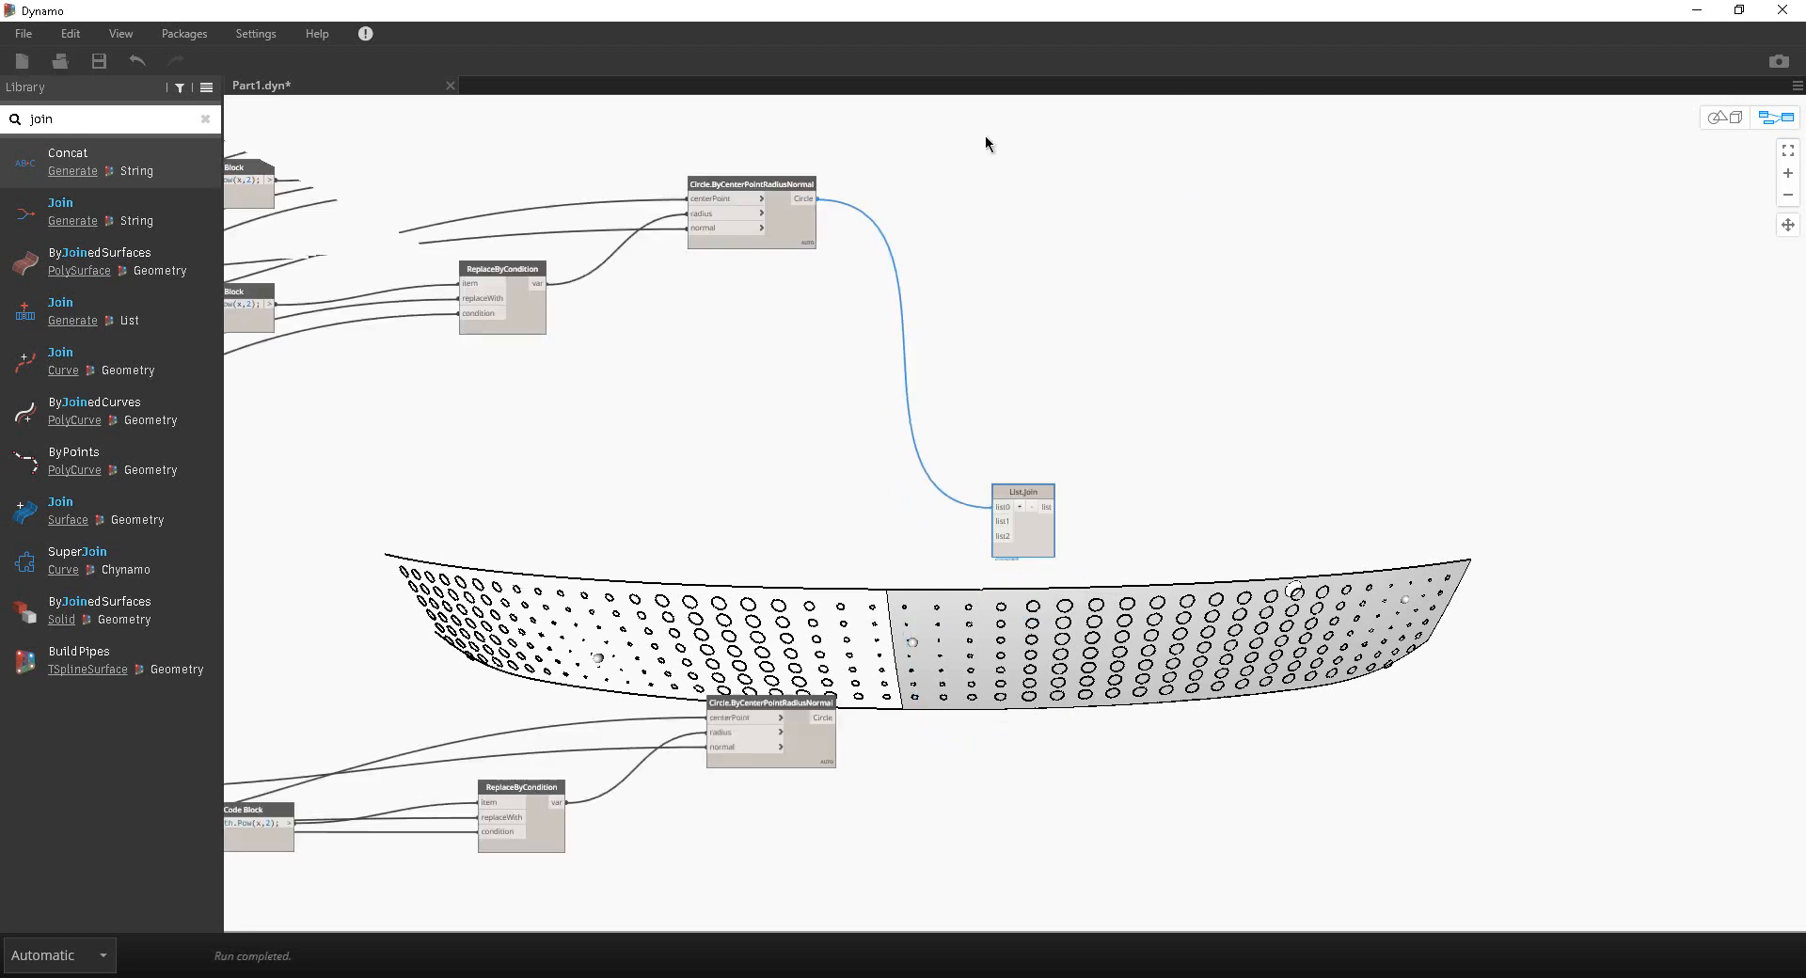
left_click(825, 384)
left_click(986, 187)
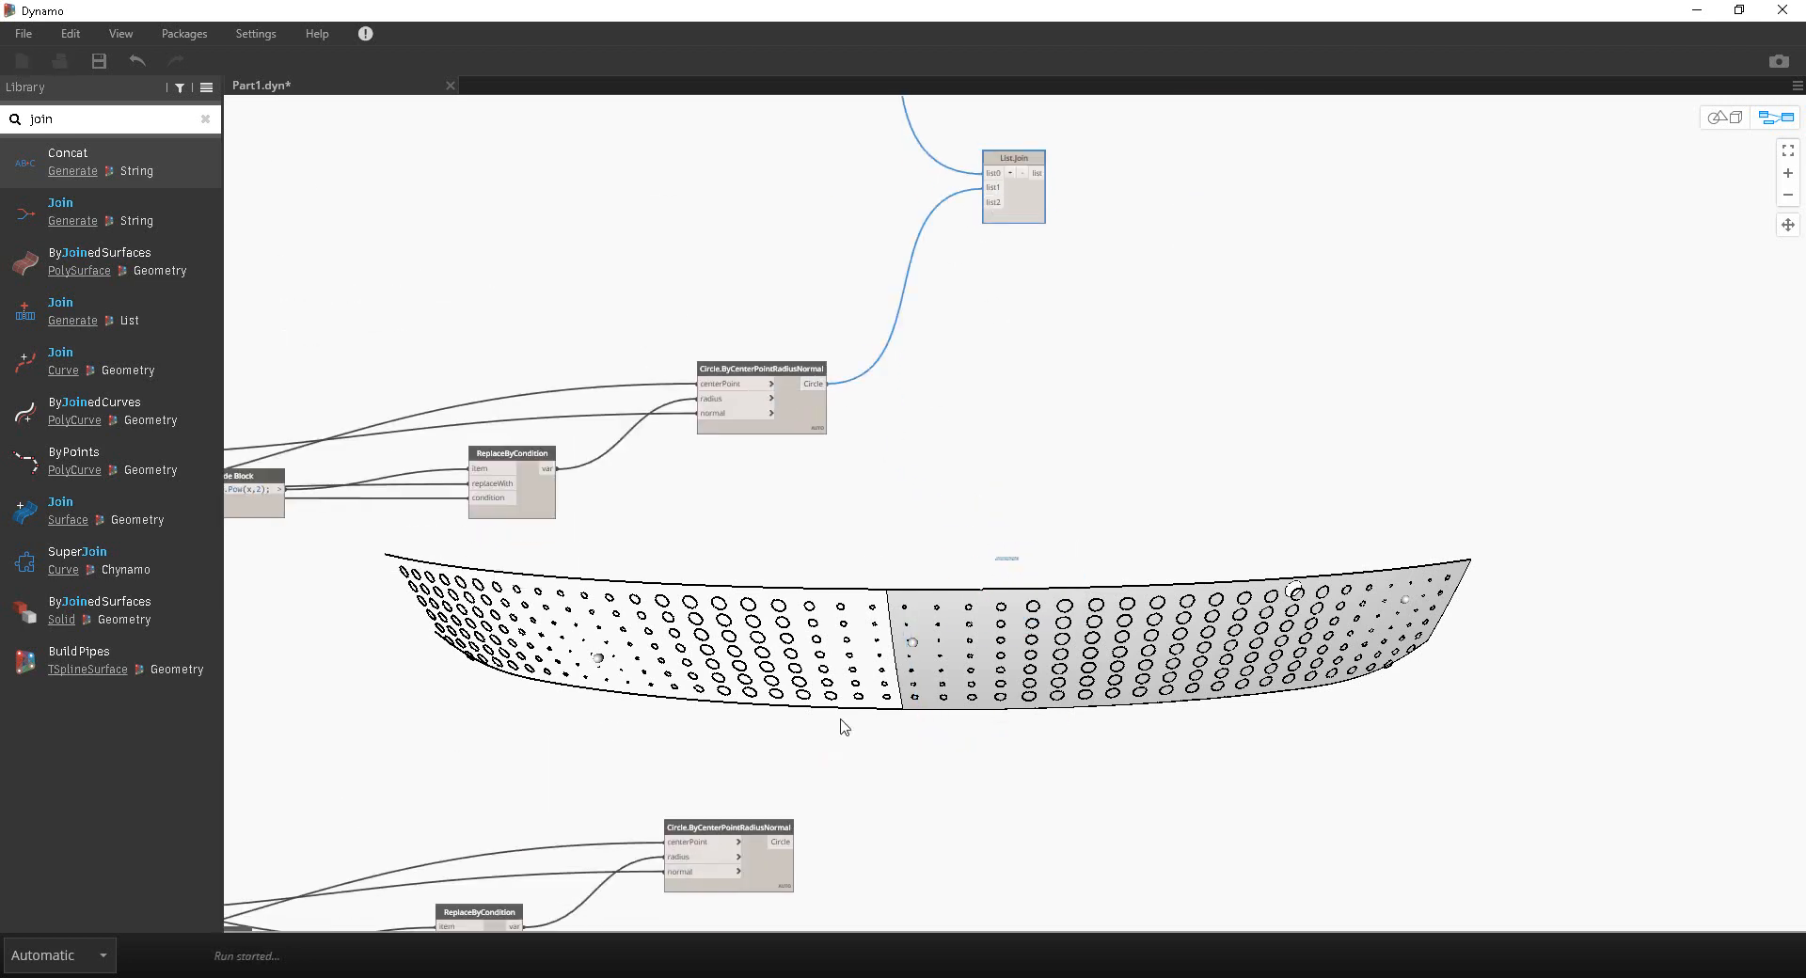
left_click(788, 842)
left_click(992, 202)
Step: Place the Bake to Alias node beside List.Join and connect the joined list to its input
middle_click_drag(1081, 177, 1060, 382)
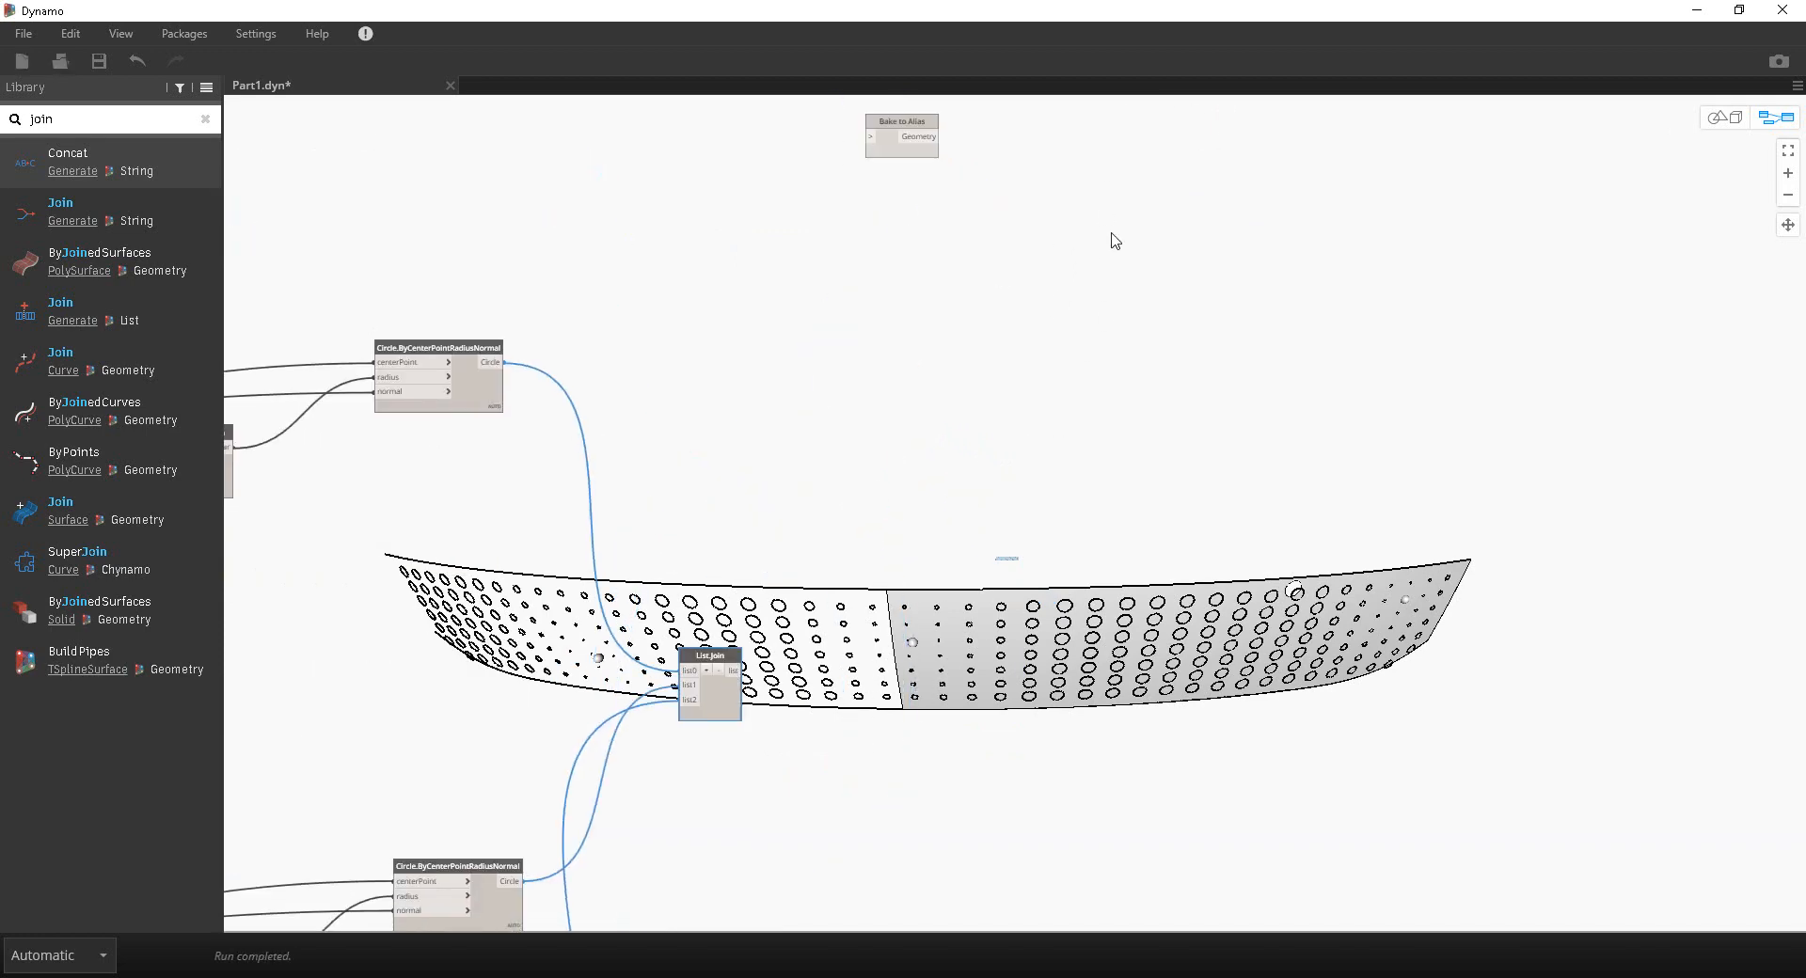
left_click_drag(921, 158, 868, 669)
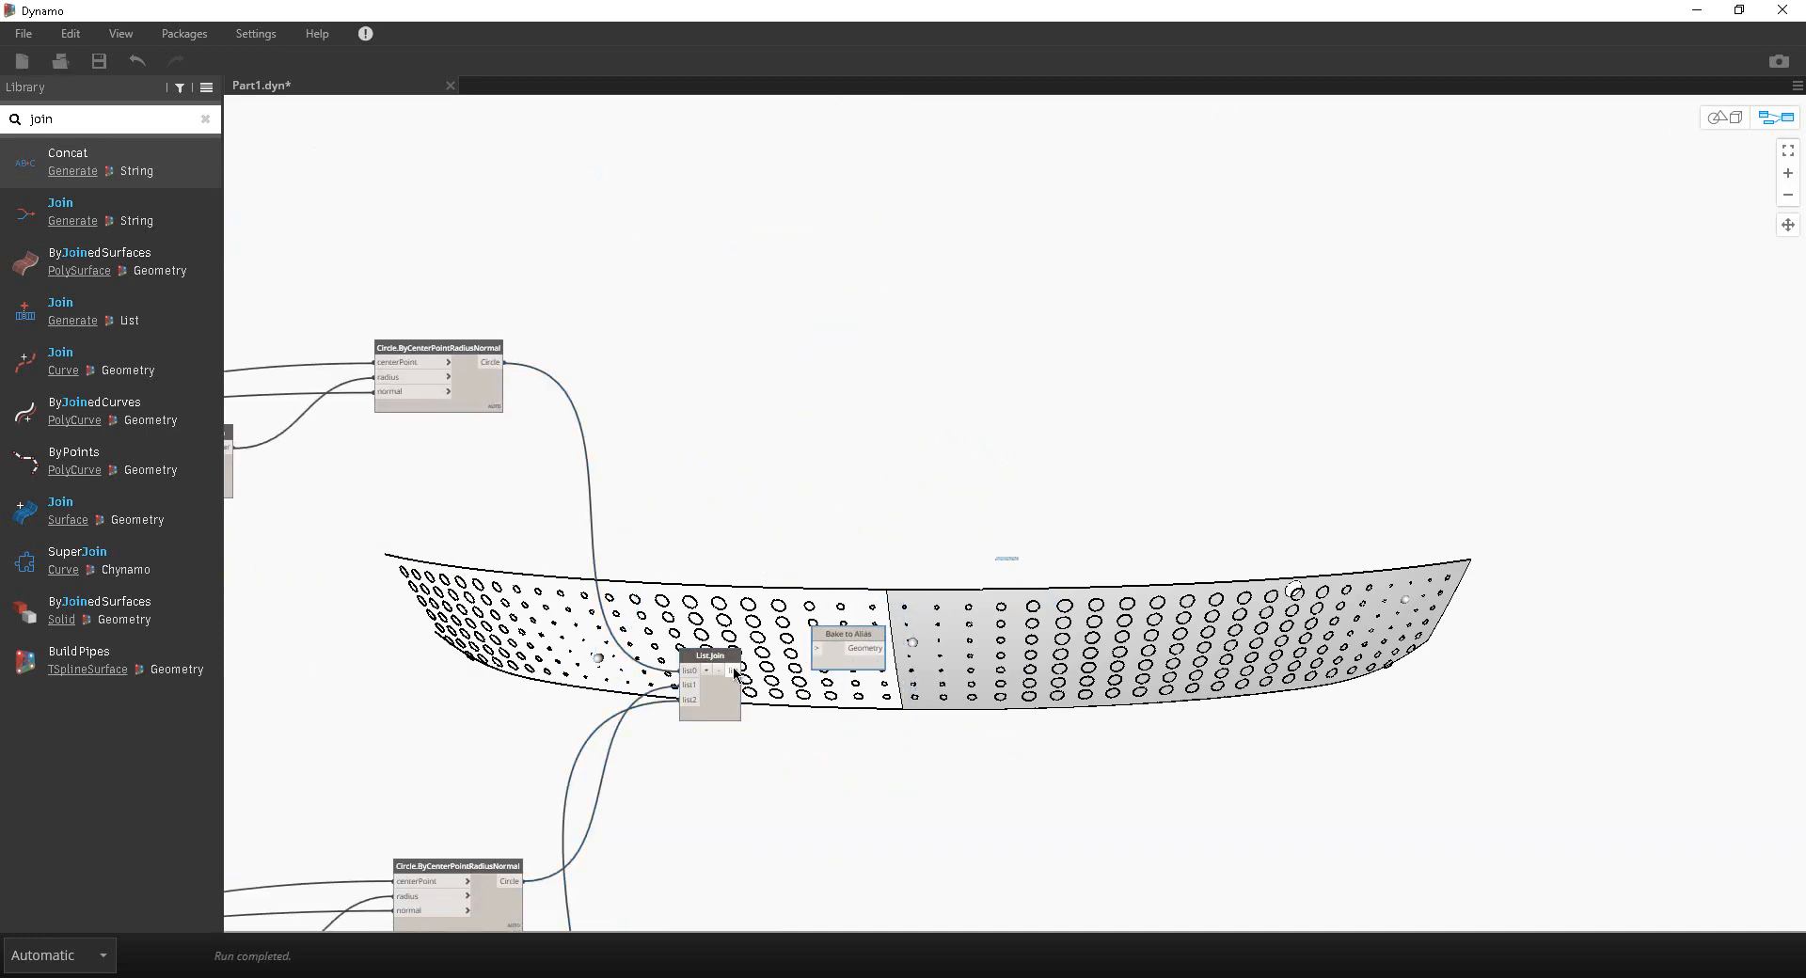
left_click(734, 672)
left_click(816, 648)
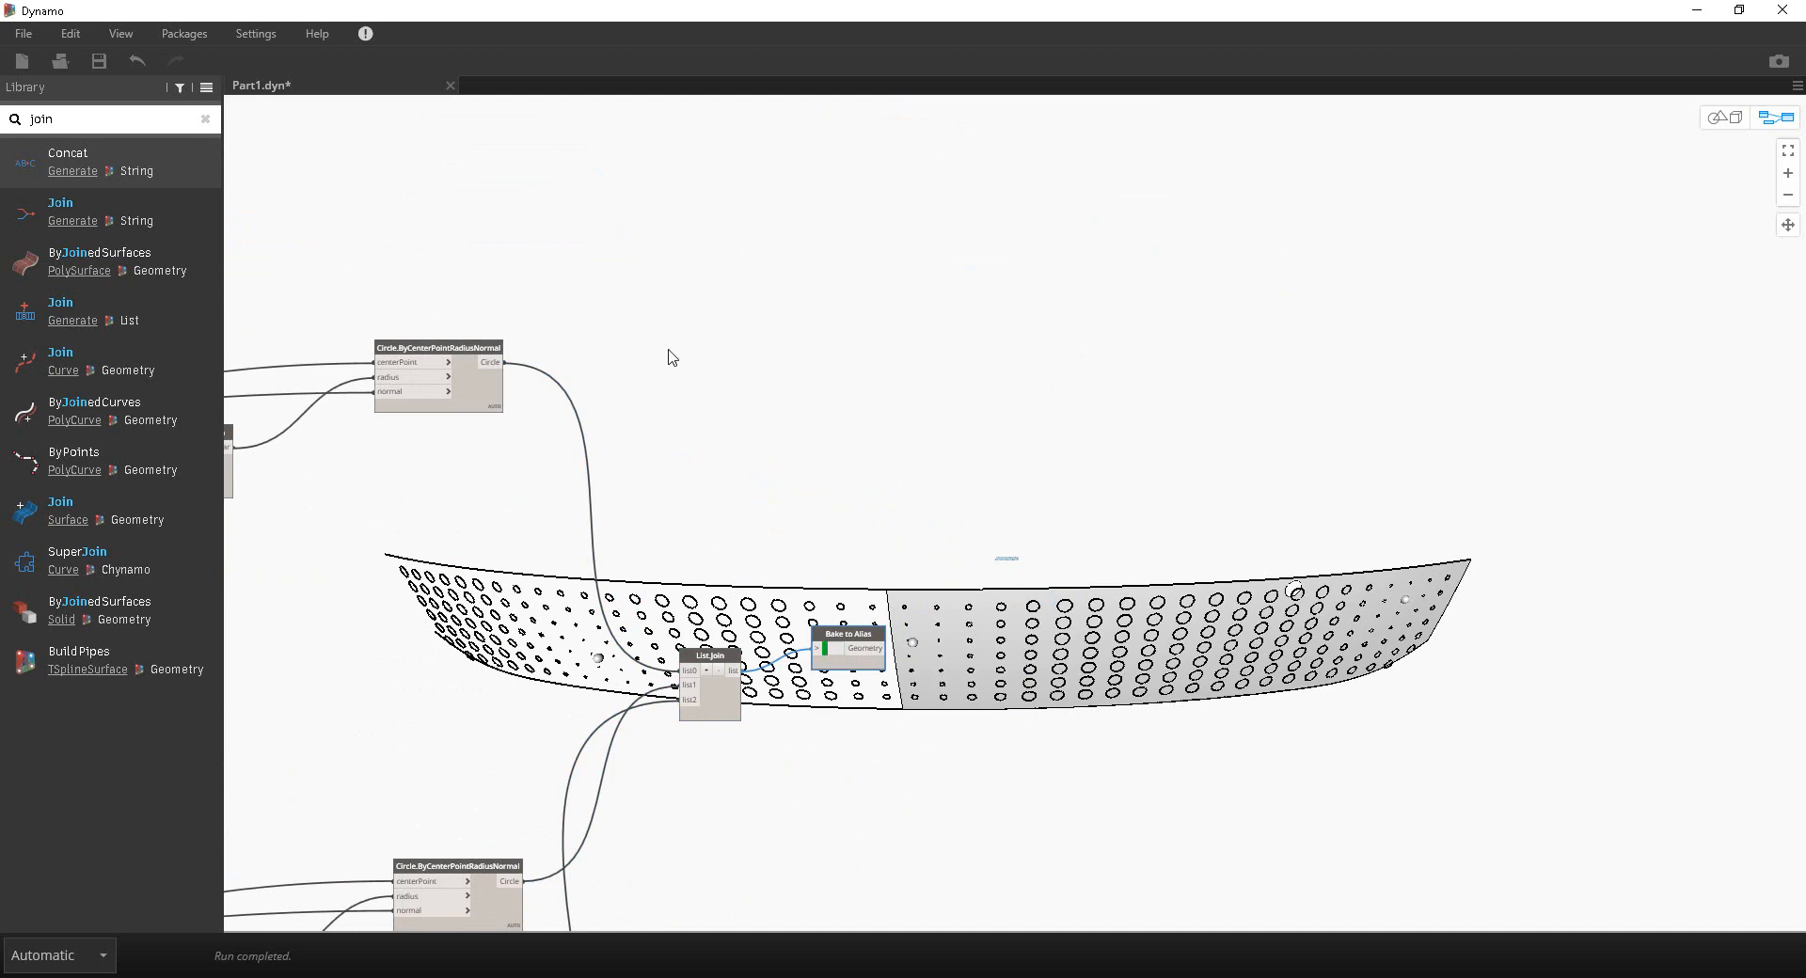
Step: Move the Dynamo window aside, switch to Alias AutoStudio, and examine the baked circles along the whole hull in the perspective view
left_click_drag(464, 12, 1538, 152)
left_click_drag(1223, 173, 1222, 186)
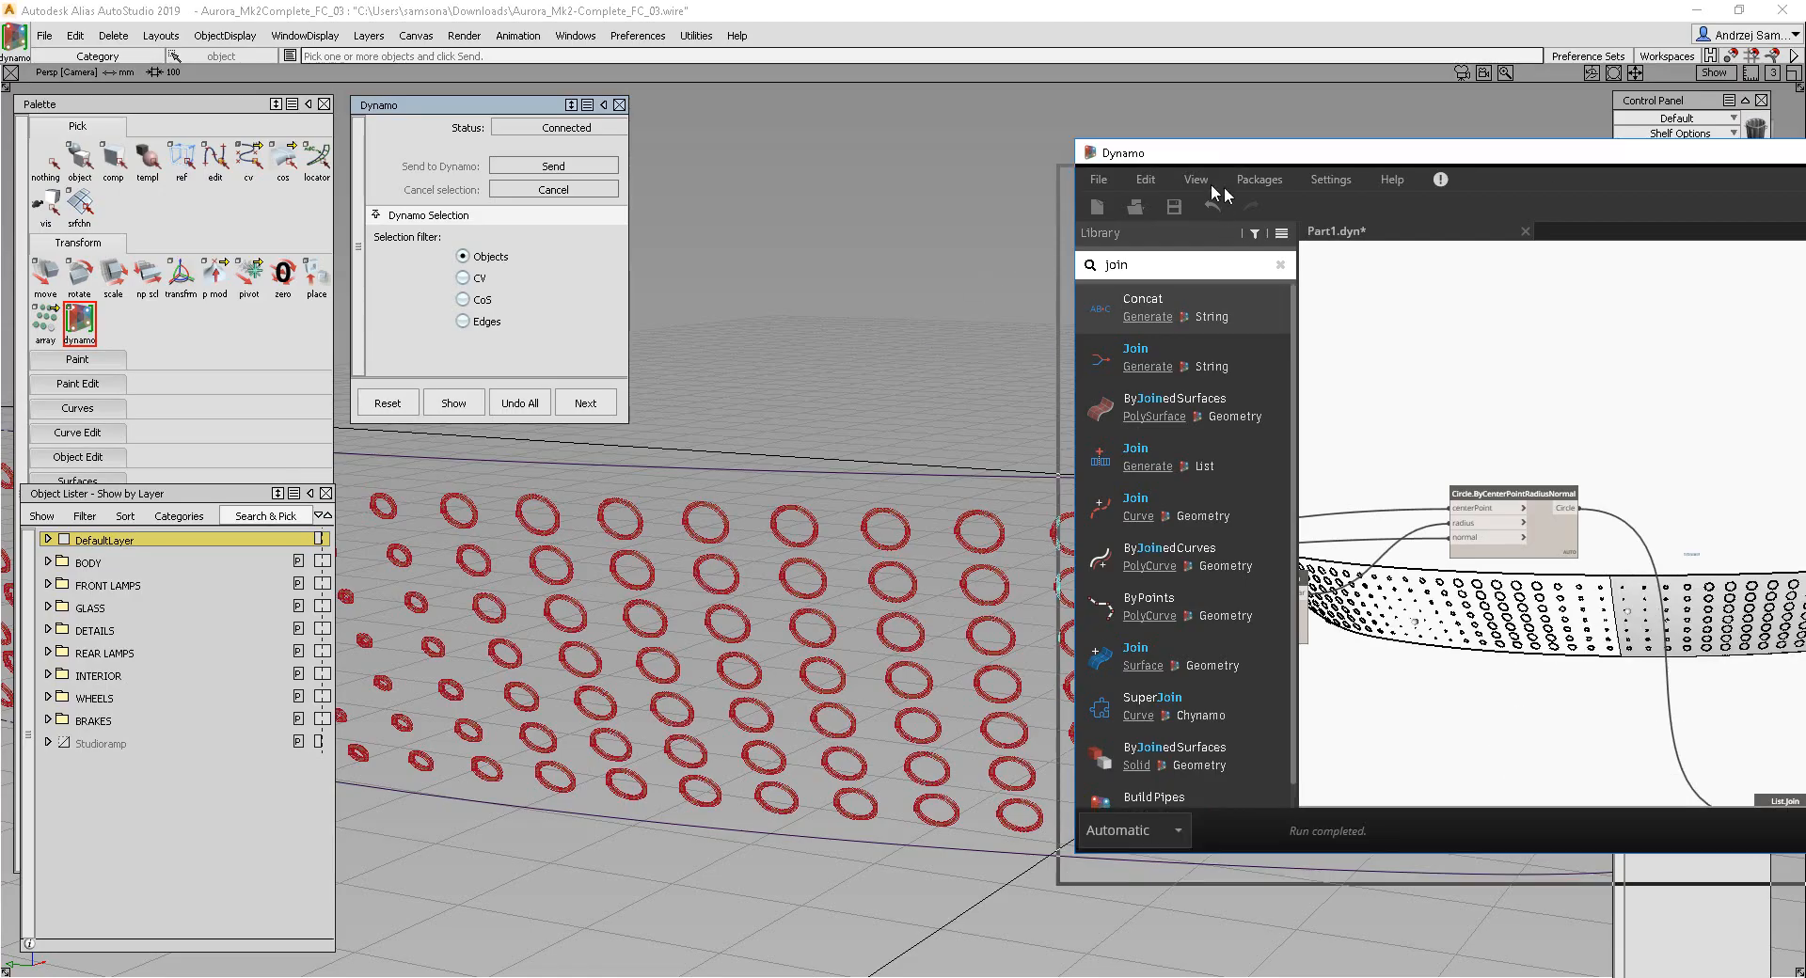
left_click(752, 389)
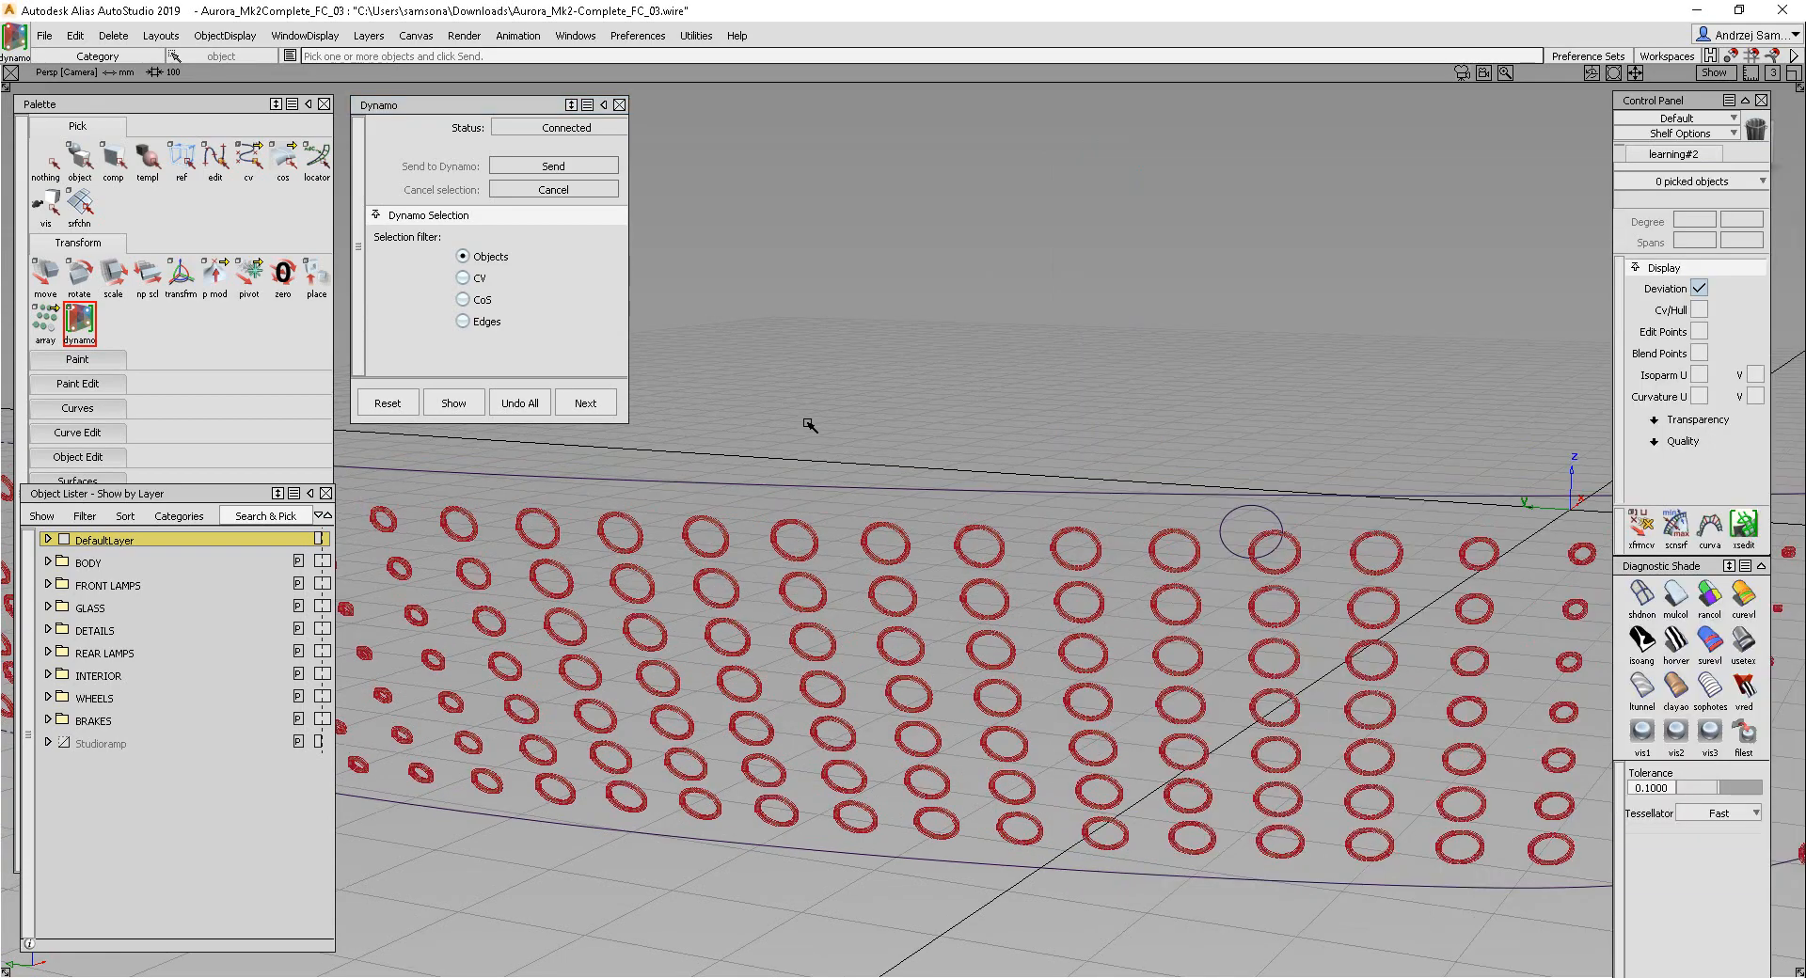
right_click_drag(831, 452, 861, 506, "alt+shift")
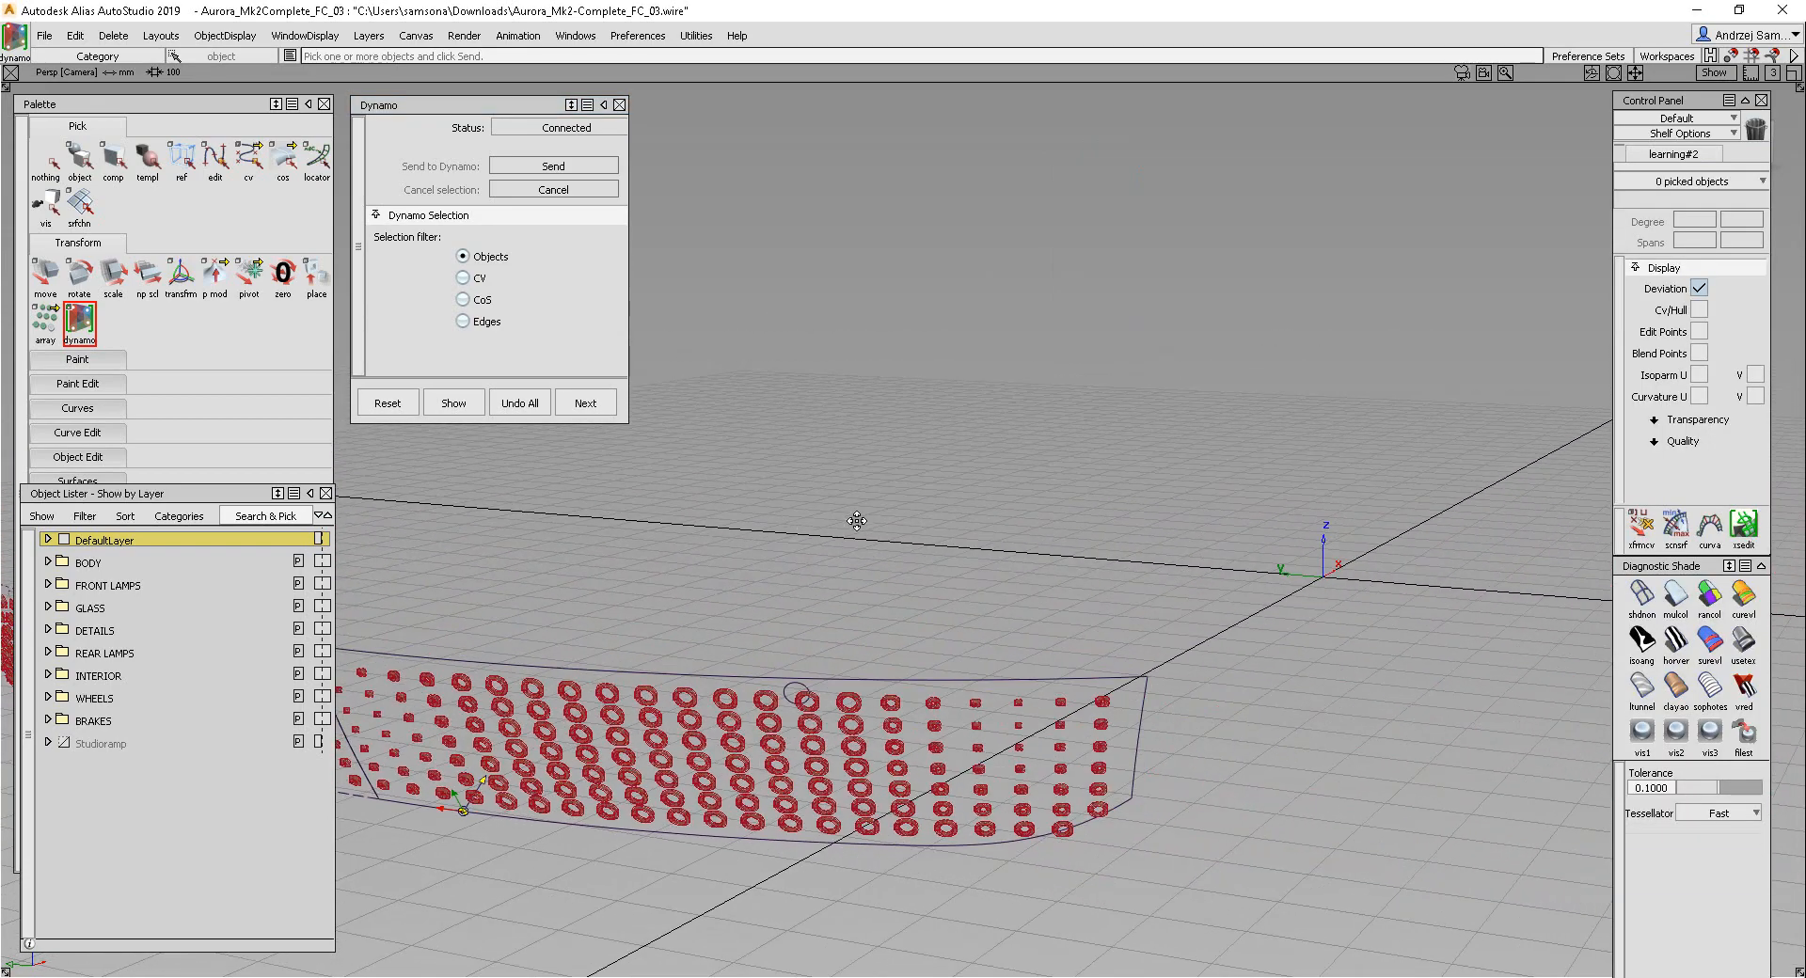
middle_click_drag(856, 520, 1408, 492, "alt+shift")
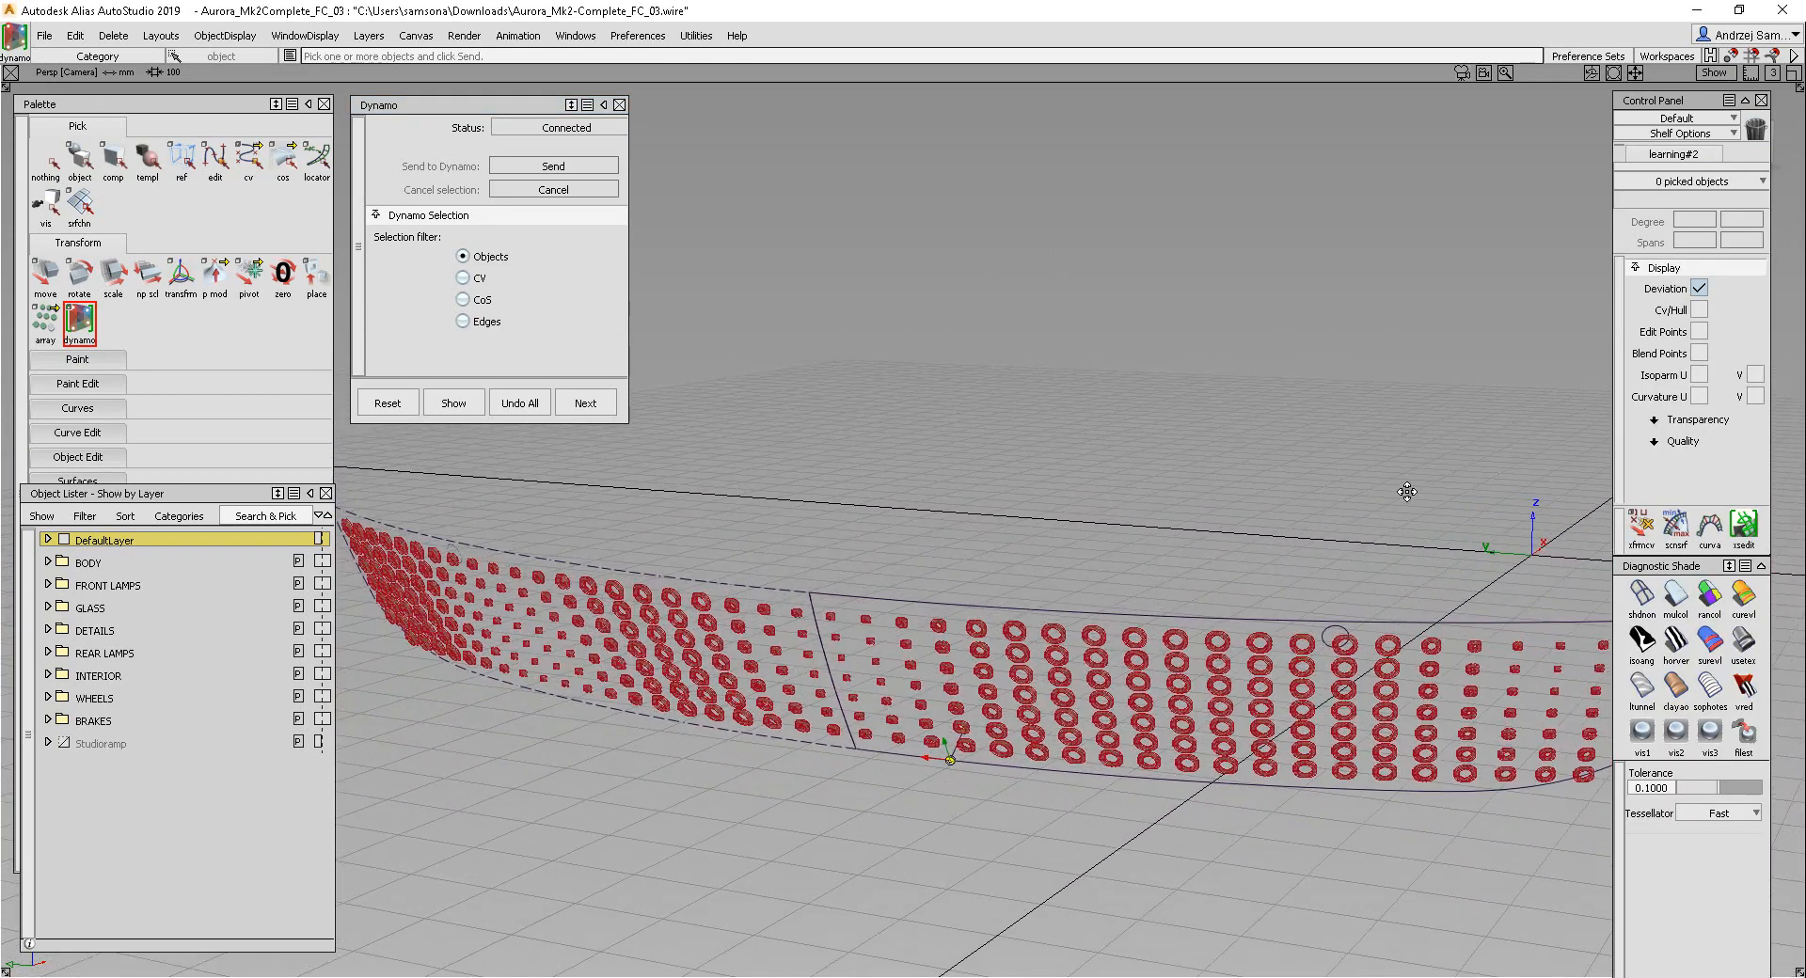
right_click_drag(1223, 571, 1169, 559, "alt+shift")
right_click_drag(1004, 552, 1126, 737, "alt+shift")
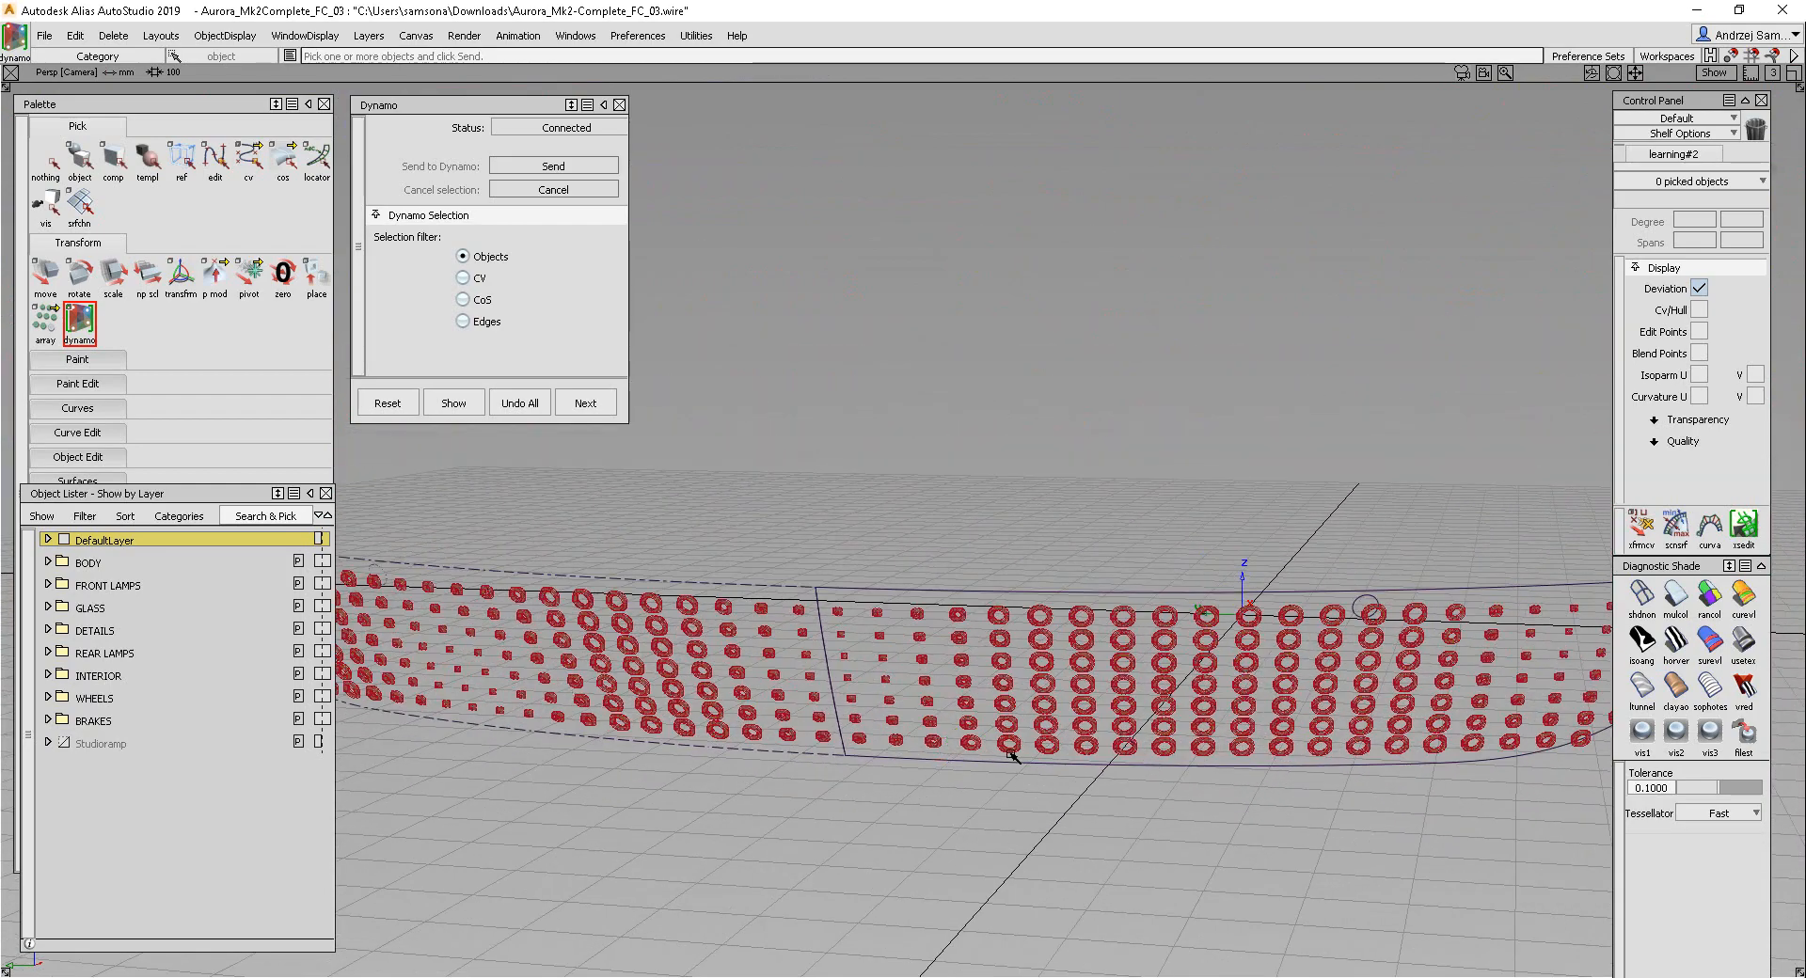
Step: Switch back to Dynamo and find the three attractor branches' Surface.PointAtParameter nodes and their number sliders in the graph
left_click(345, 977)
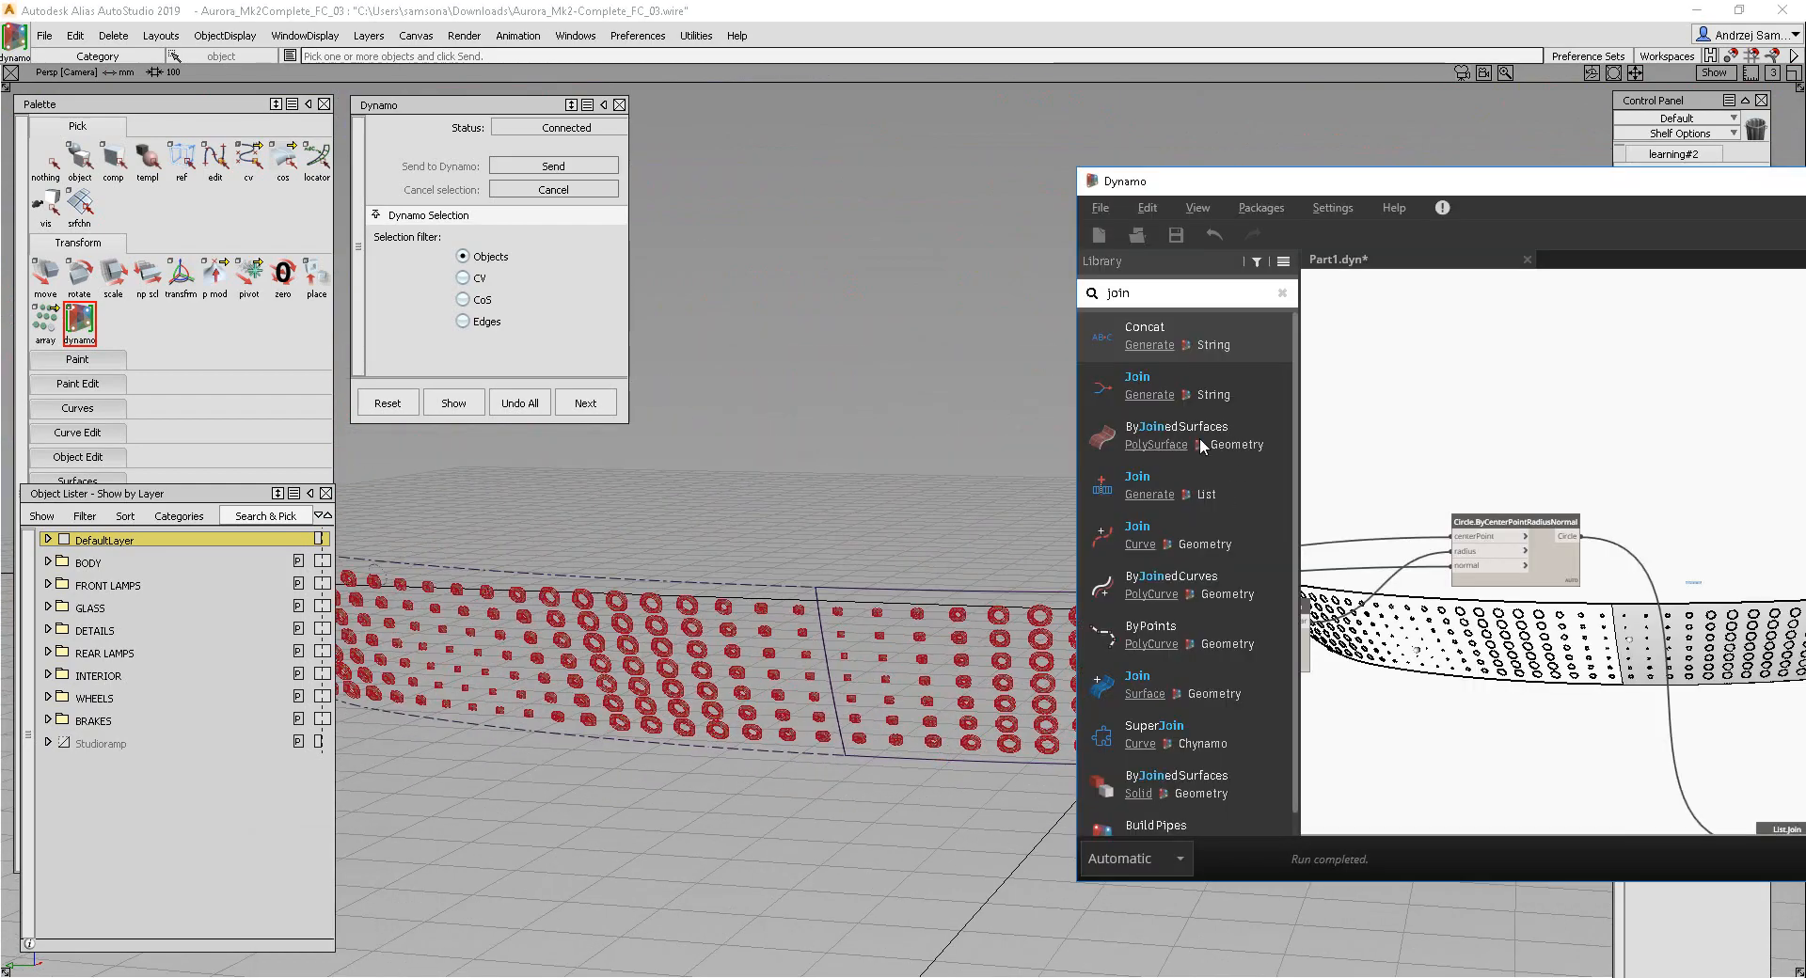
left_click_drag(1451, 179, 936, 65)
scroll(1113, 308, "down", 3)
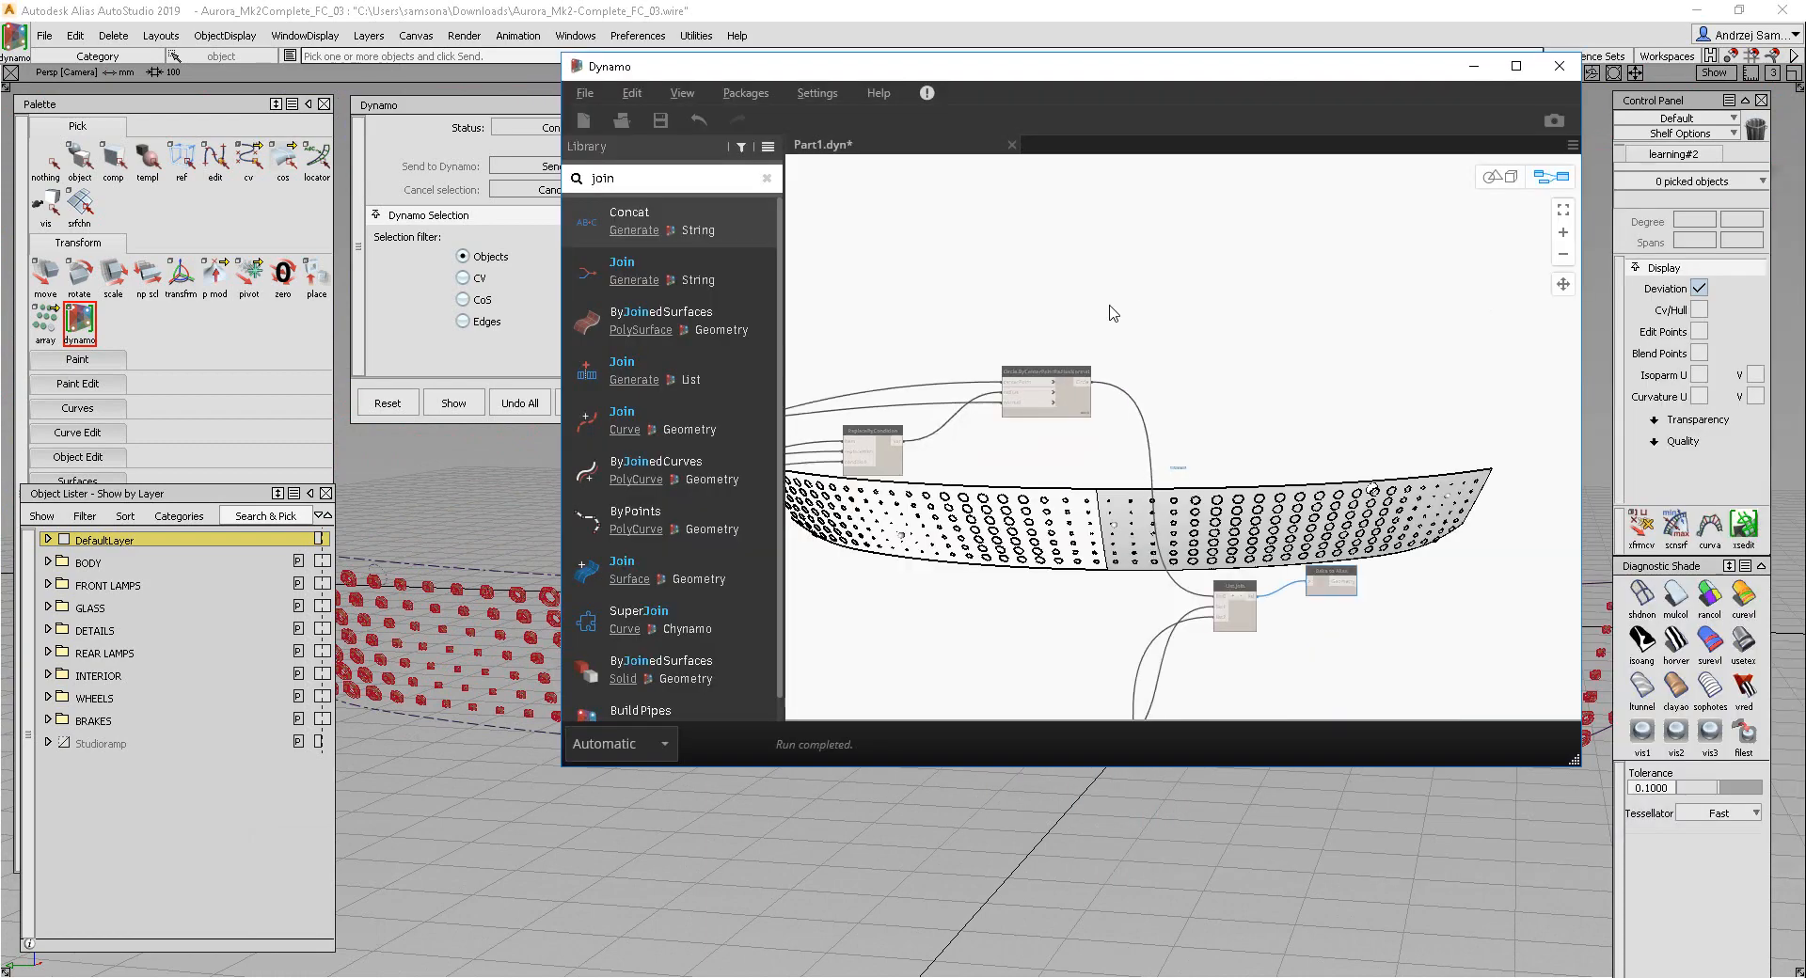
middle_click_drag(1059, 371, 1181, 250)
middle_click_drag(837, 583, 1171, 391)
middle_click_drag(882, 520, 1345, 306)
middle_click_drag(1131, 458, 1229, 425)
scroll(1228, 423, "down", 3)
middle_click_drag(1120, 396, 1319, 475)
middle_click_drag(981, 409, 1212, 356)
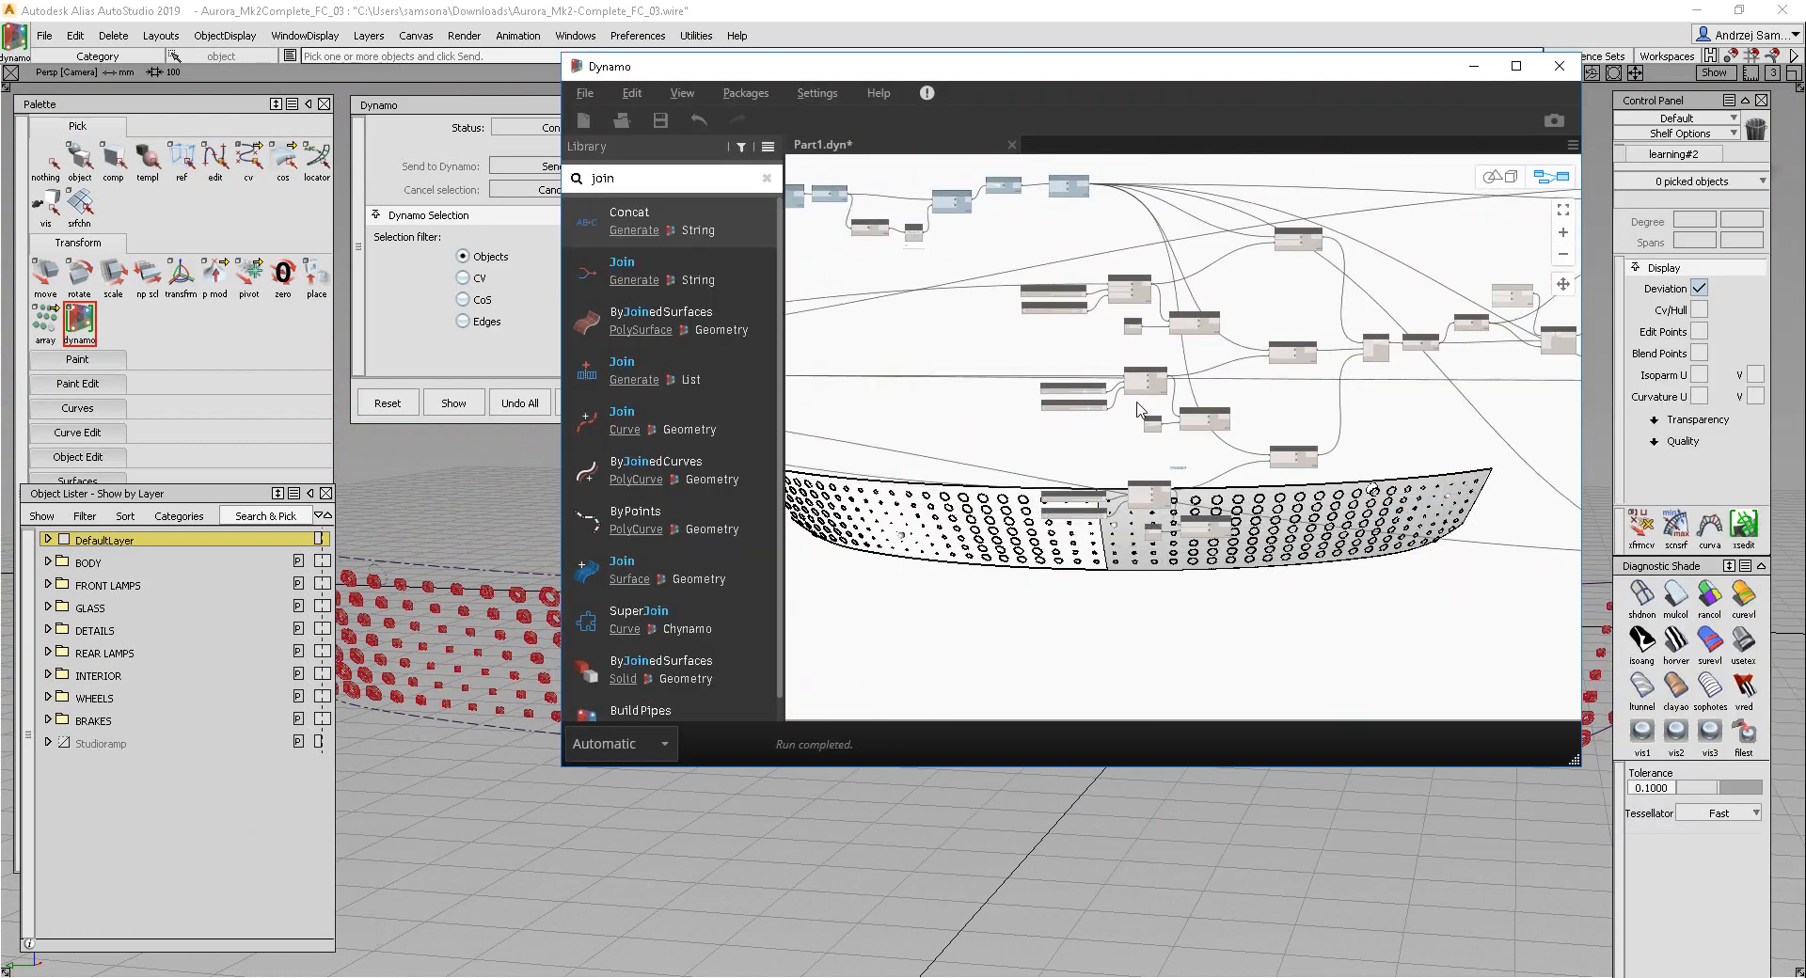
scroll(1213, 355, "up", 3)
middle_click_drag(972, 392, 1366, 352)
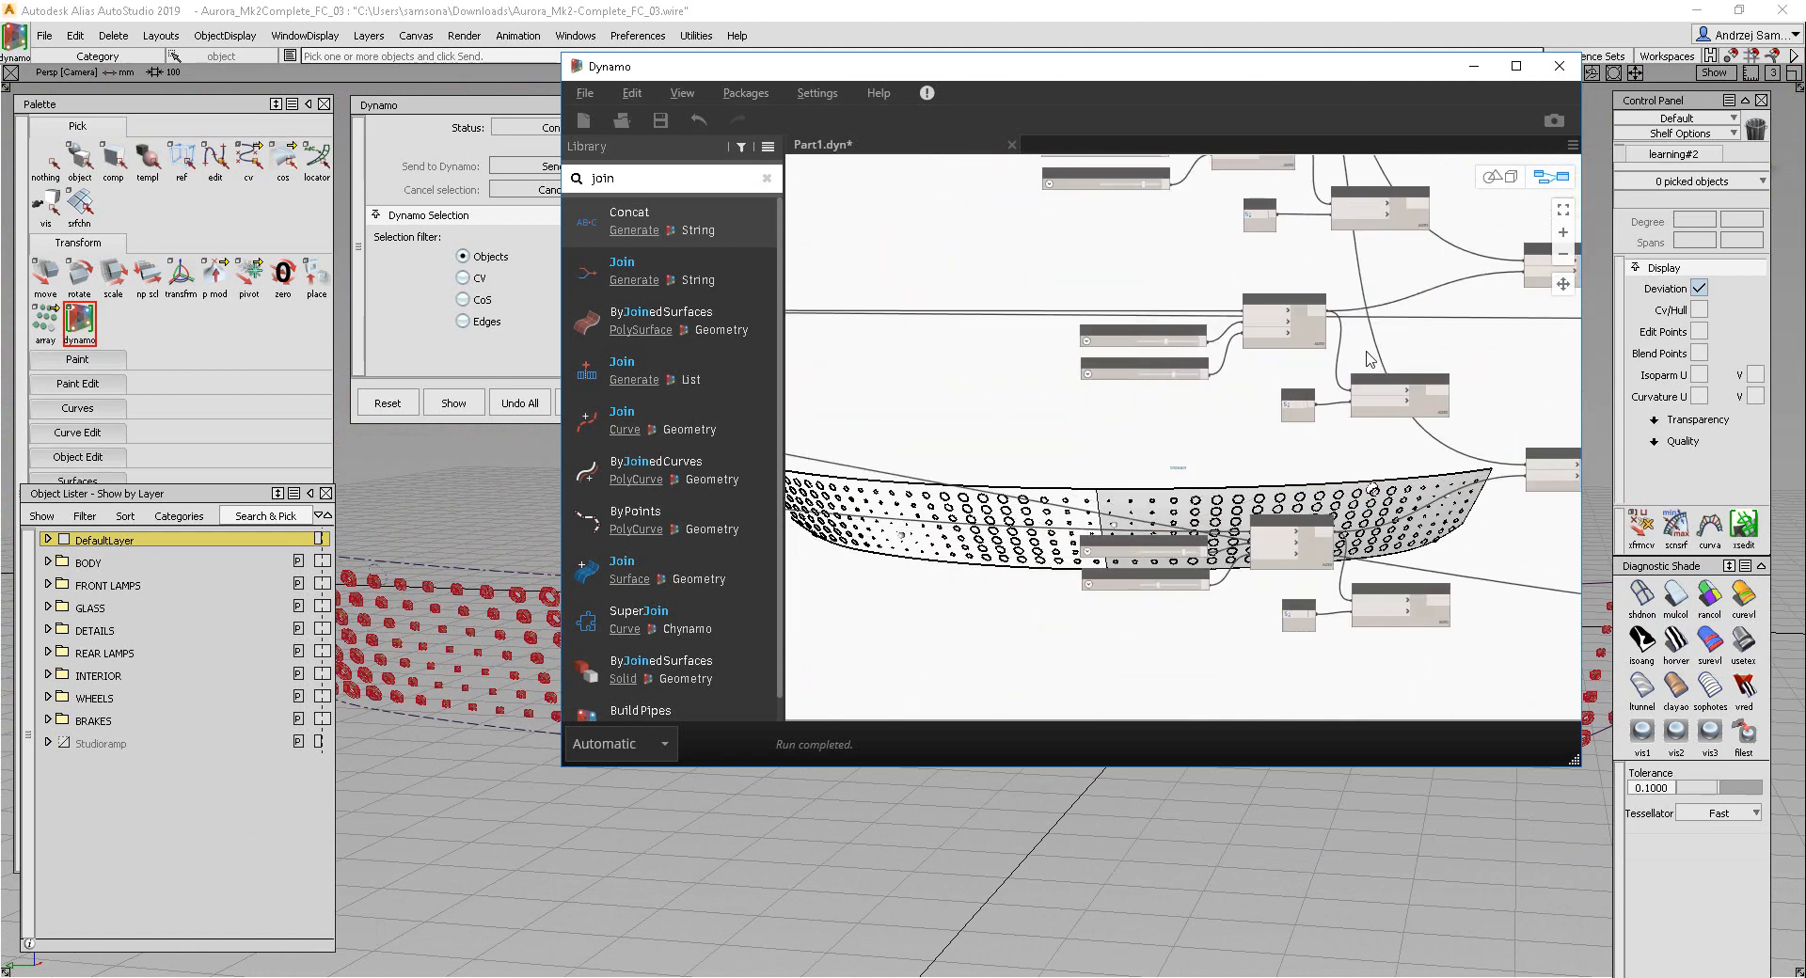
Step: Place the Dynamo window beside the Alias circles and set the second attractor's v Number Slider to 0.31
left_click(893, 91)
left_click(893, 91)
left_click_drag(922, 64, 1344, 128)
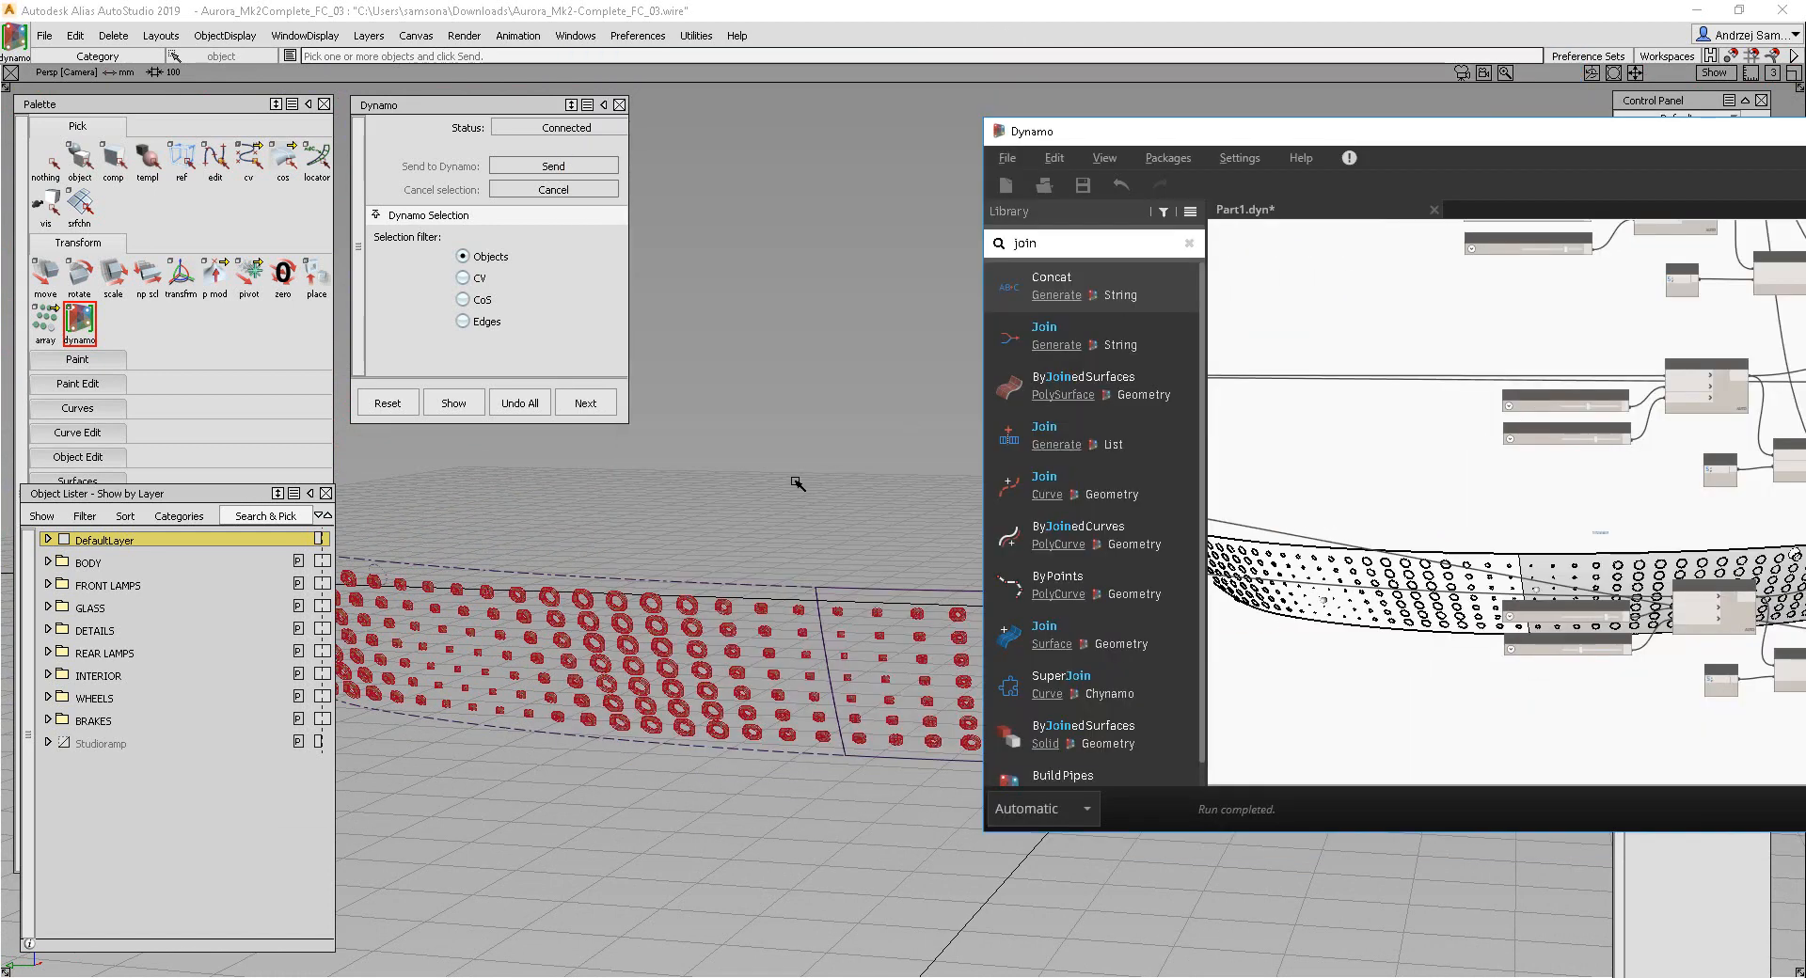
scroll(1589, 423, "up", 2)
scroll(1589, 437, "up", 2)
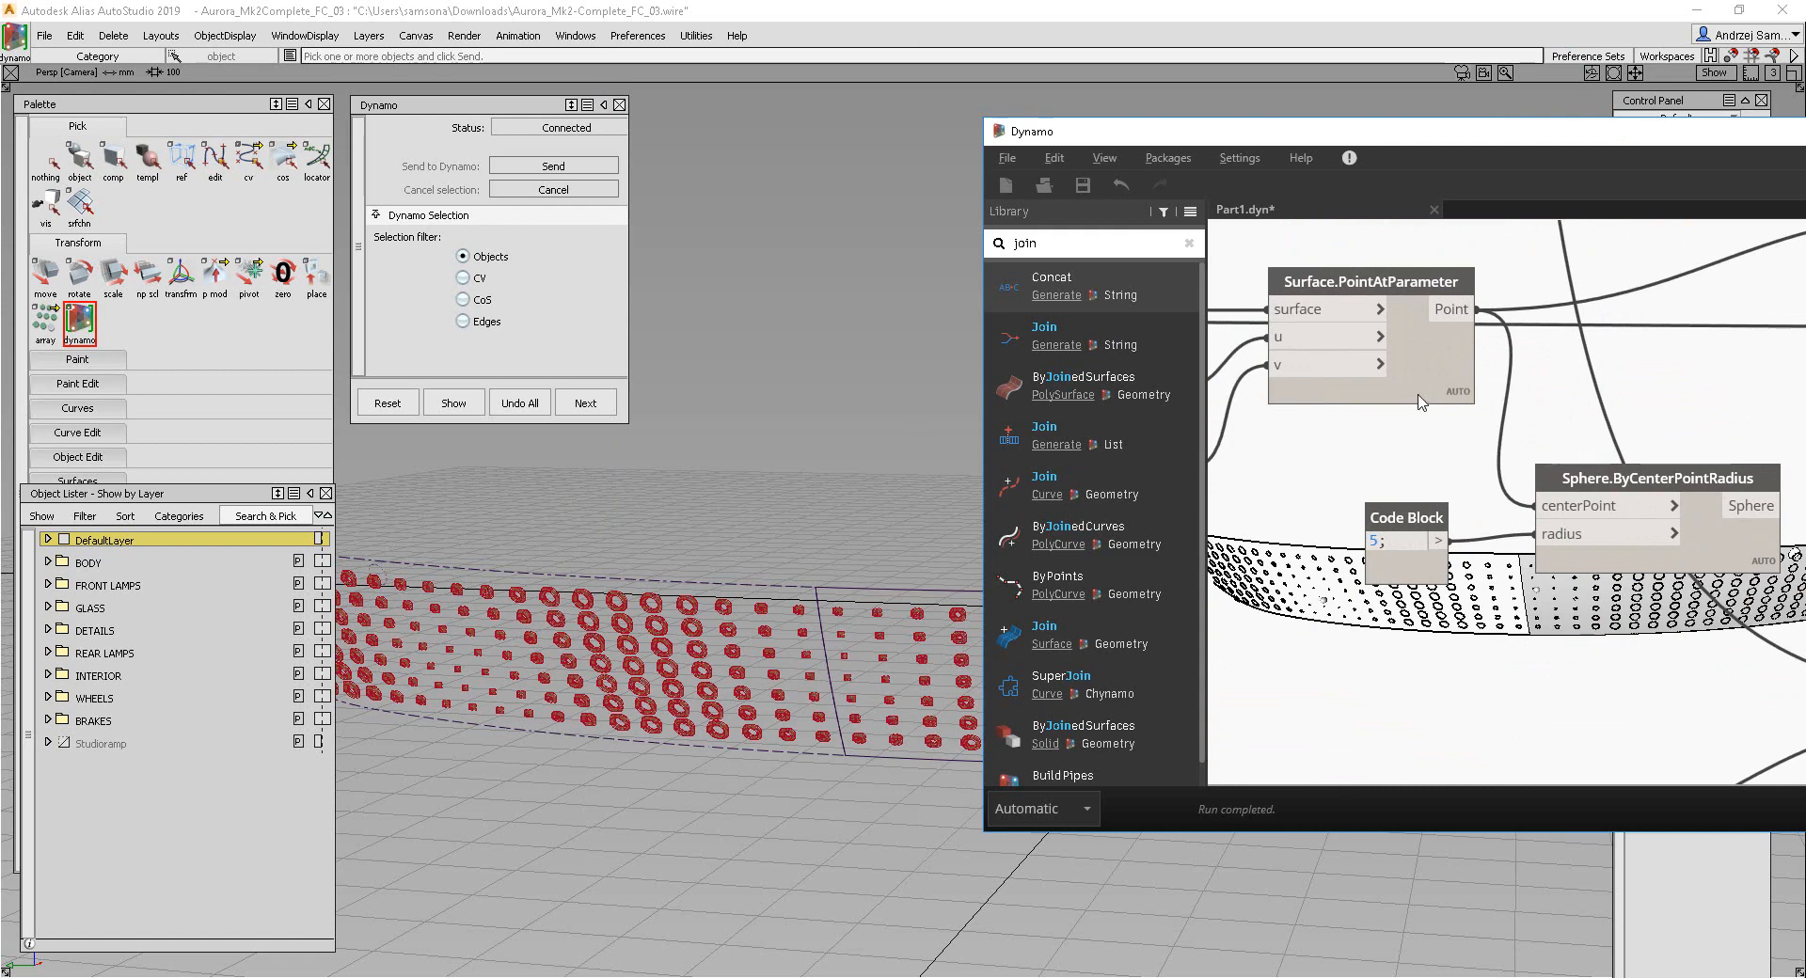
scroll(1423, 405, "up", 2)
middle_click_drag(1384, 460, 1502, 454)
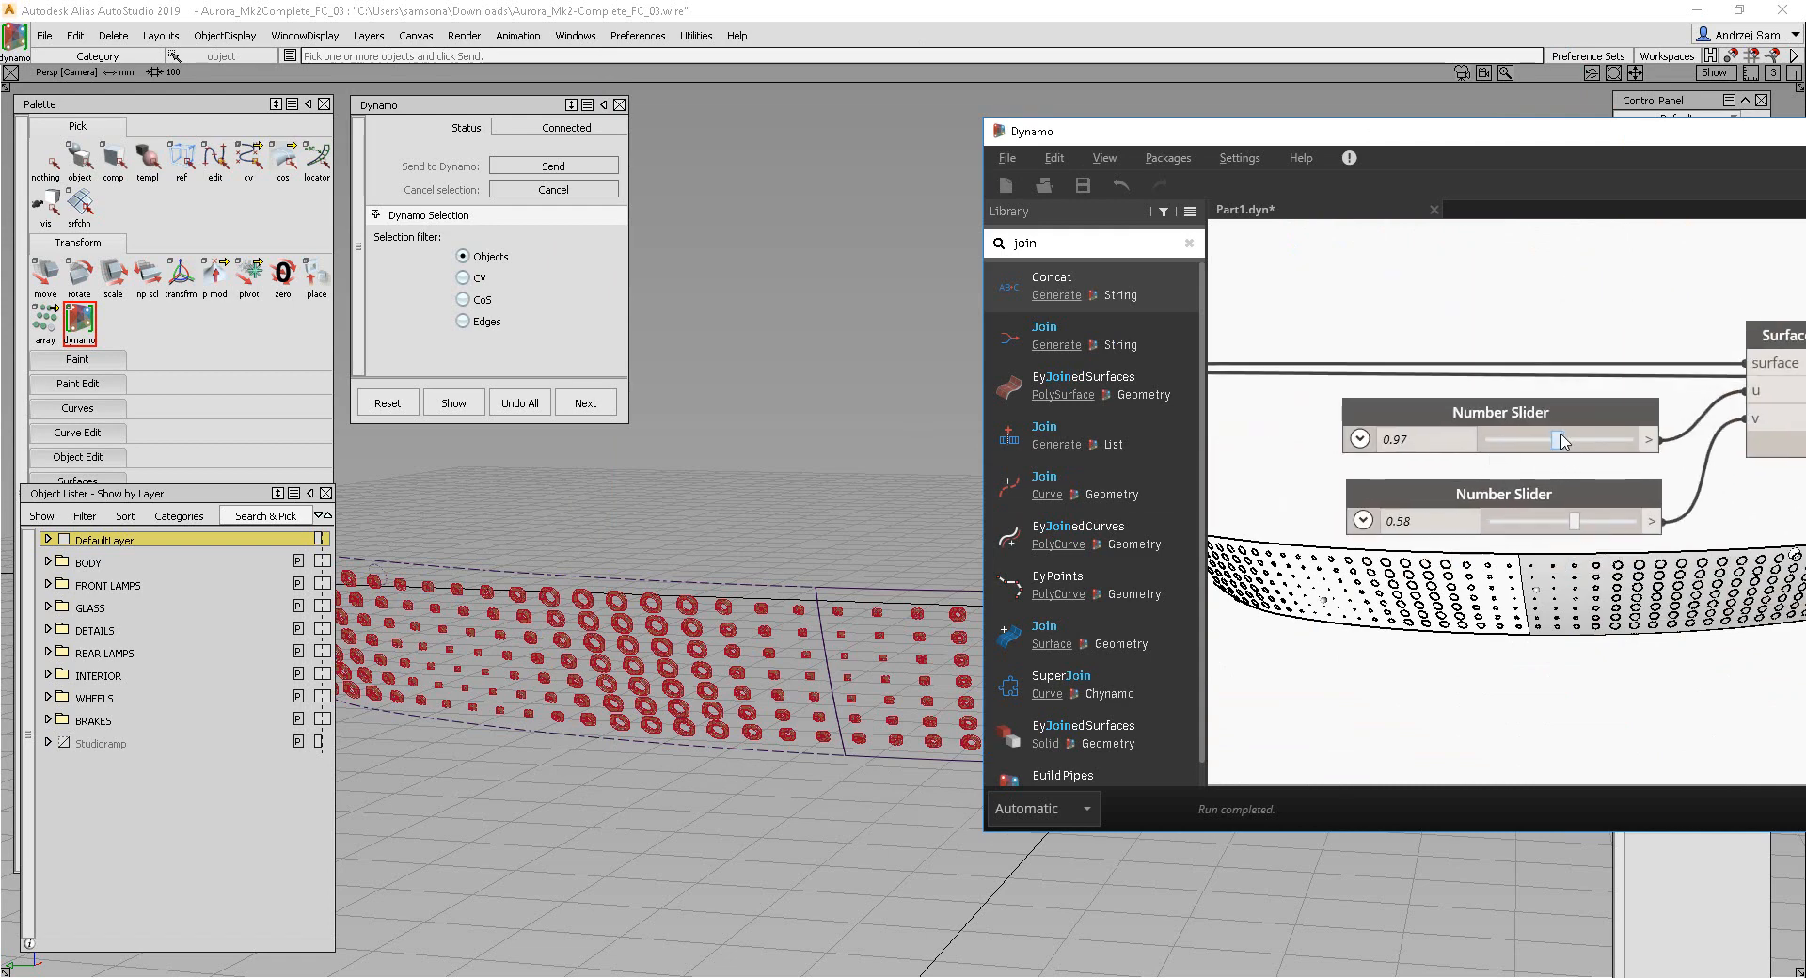
left_click_drag(1576, 527, 1534, 525)
middle_click_drag(1609, 602, 1538, 601)
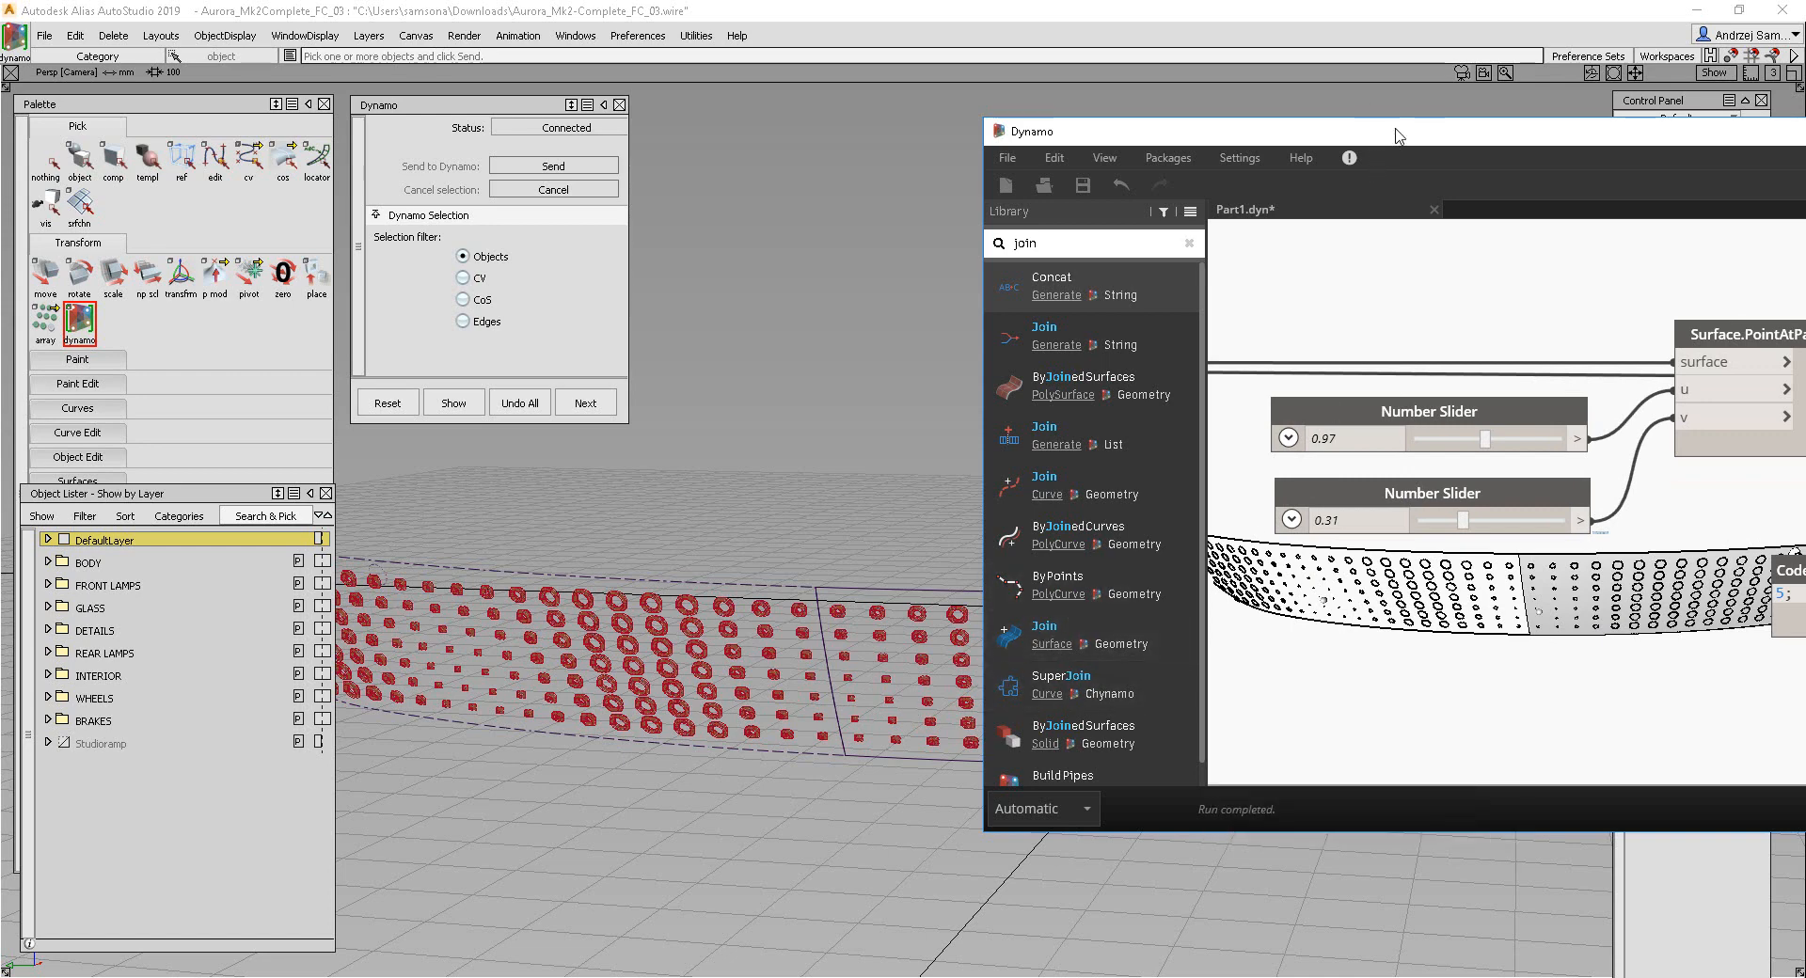
Step: Maximize the Dynamo window, check the hull in the 3D preview, and examine the List.Join and Bake to Alias connections
left_click_drag(1406, 132, 710, 246)
left_click_drag(1129, 247, 1172, 211)
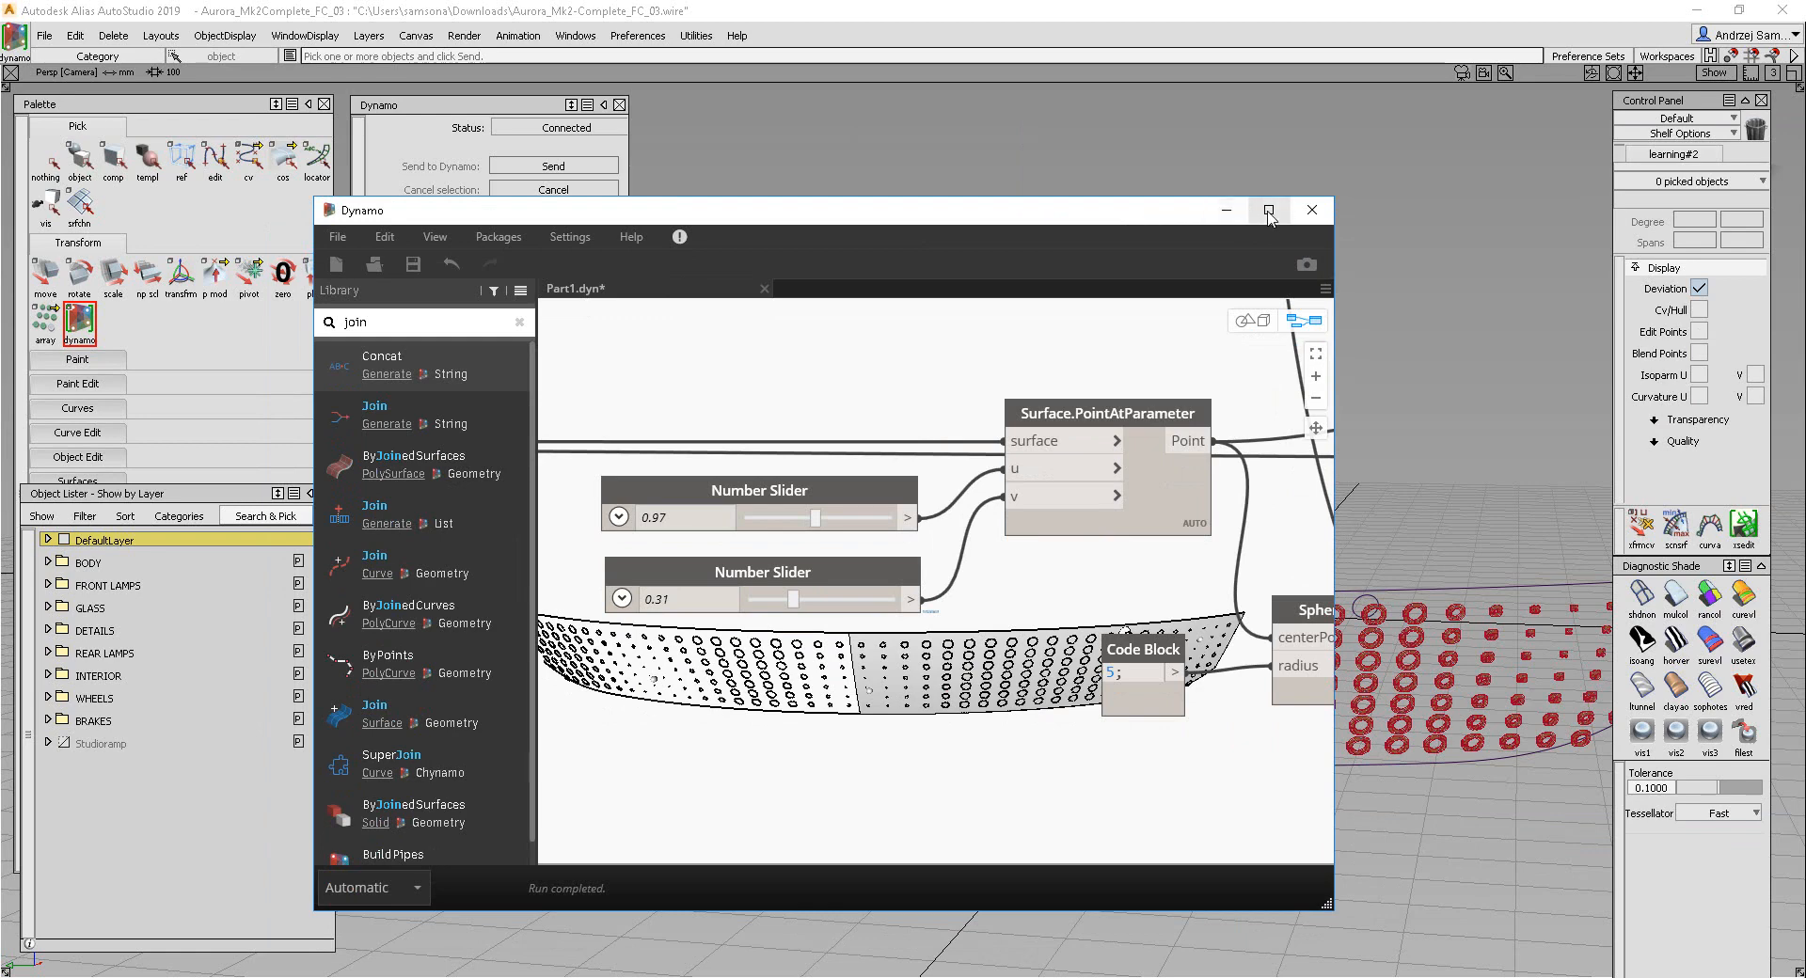
left_click(1269, 211)
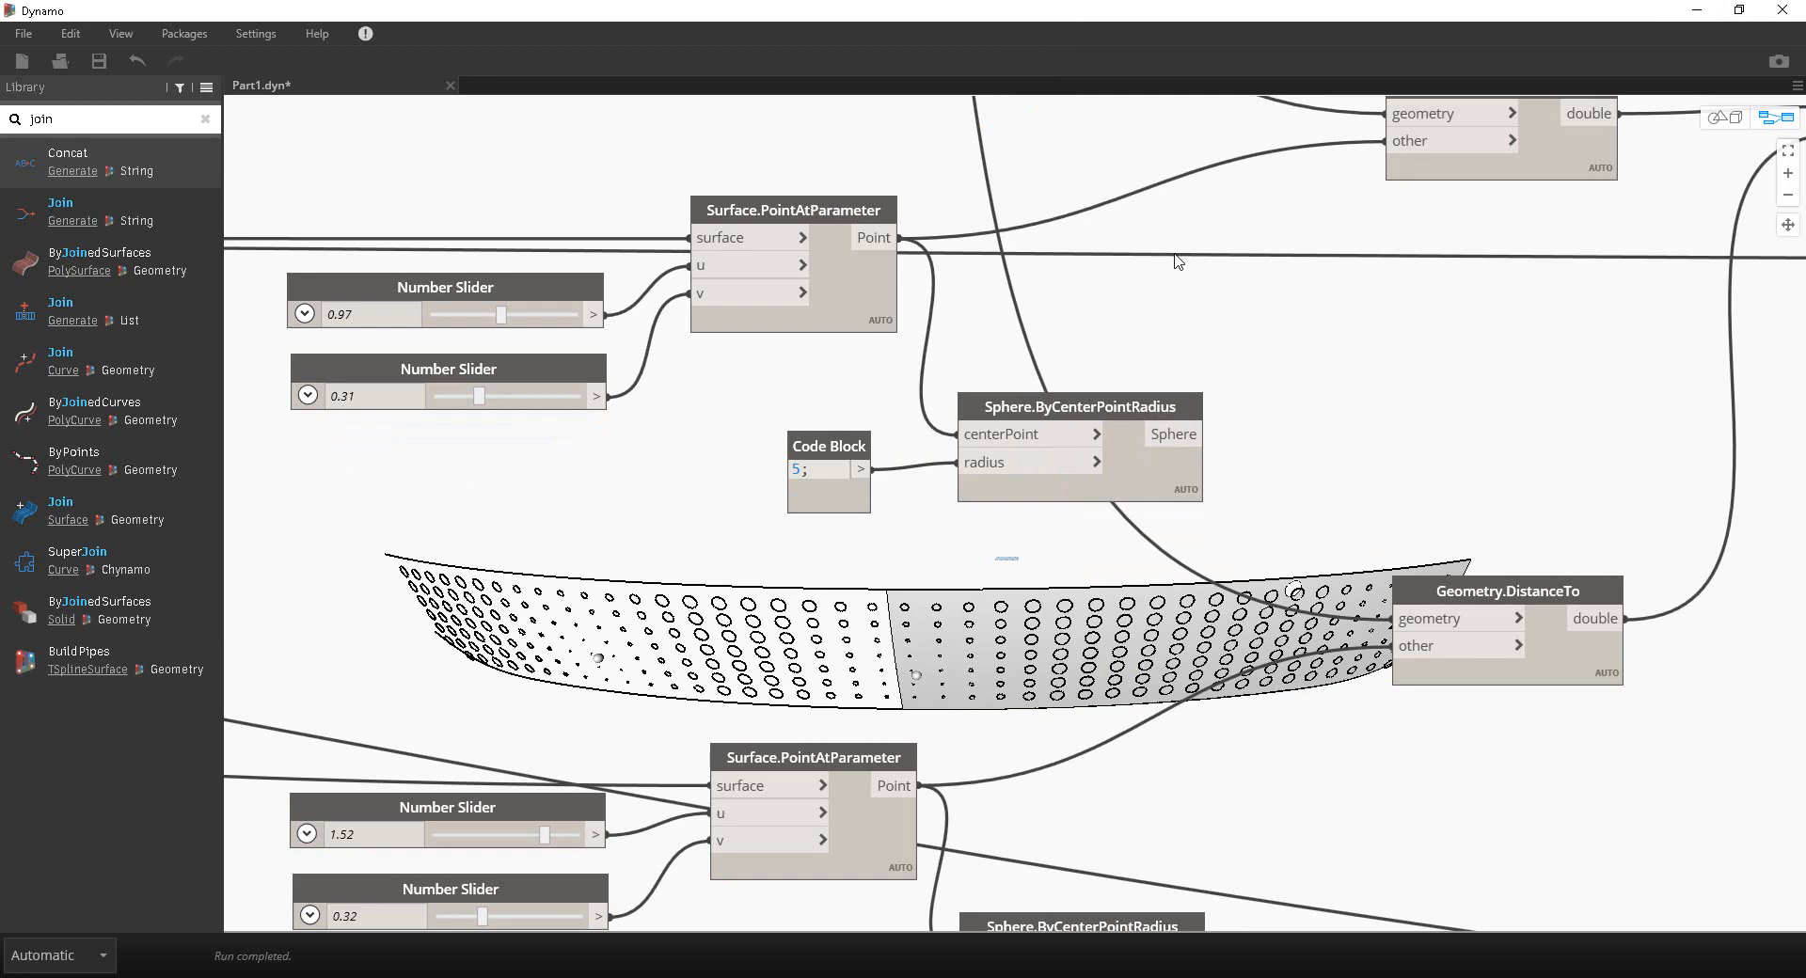
left_click(1717, 119)
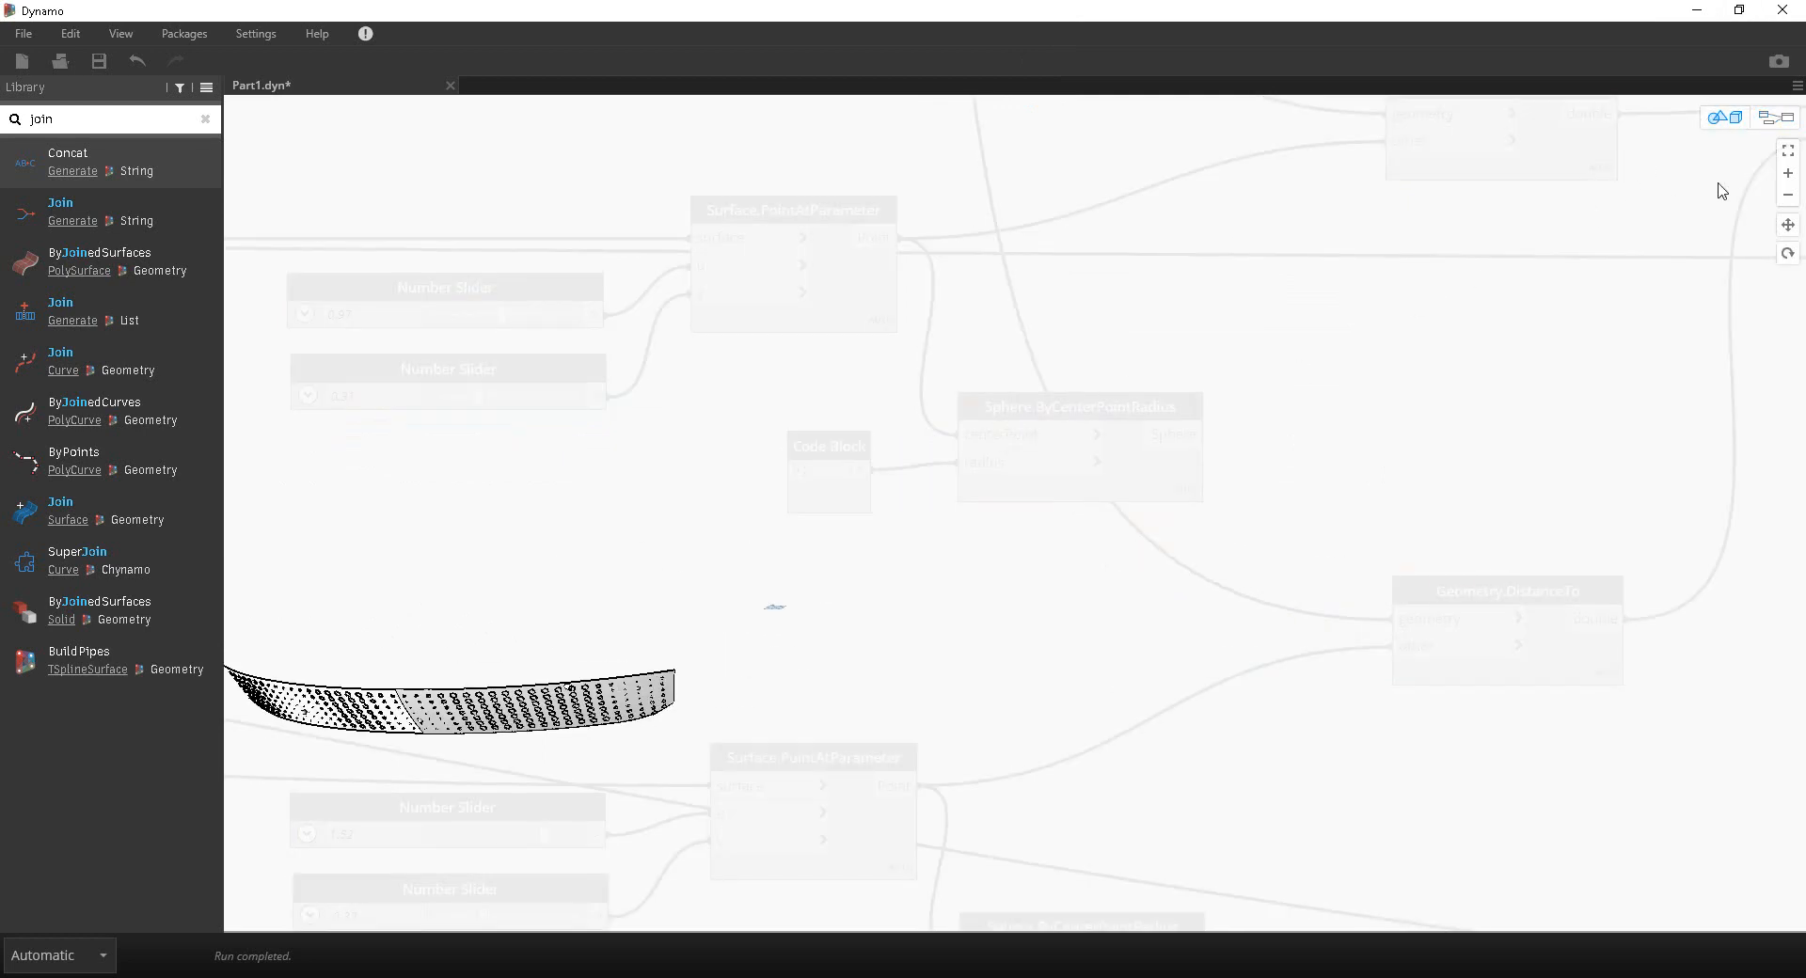
left_click(1765, 120)
scroll(1335, 310, "down", 7)
middle_click_drag(1759, 254, 921, 421)
middle_click_drag(1768, 354, 897, 414)
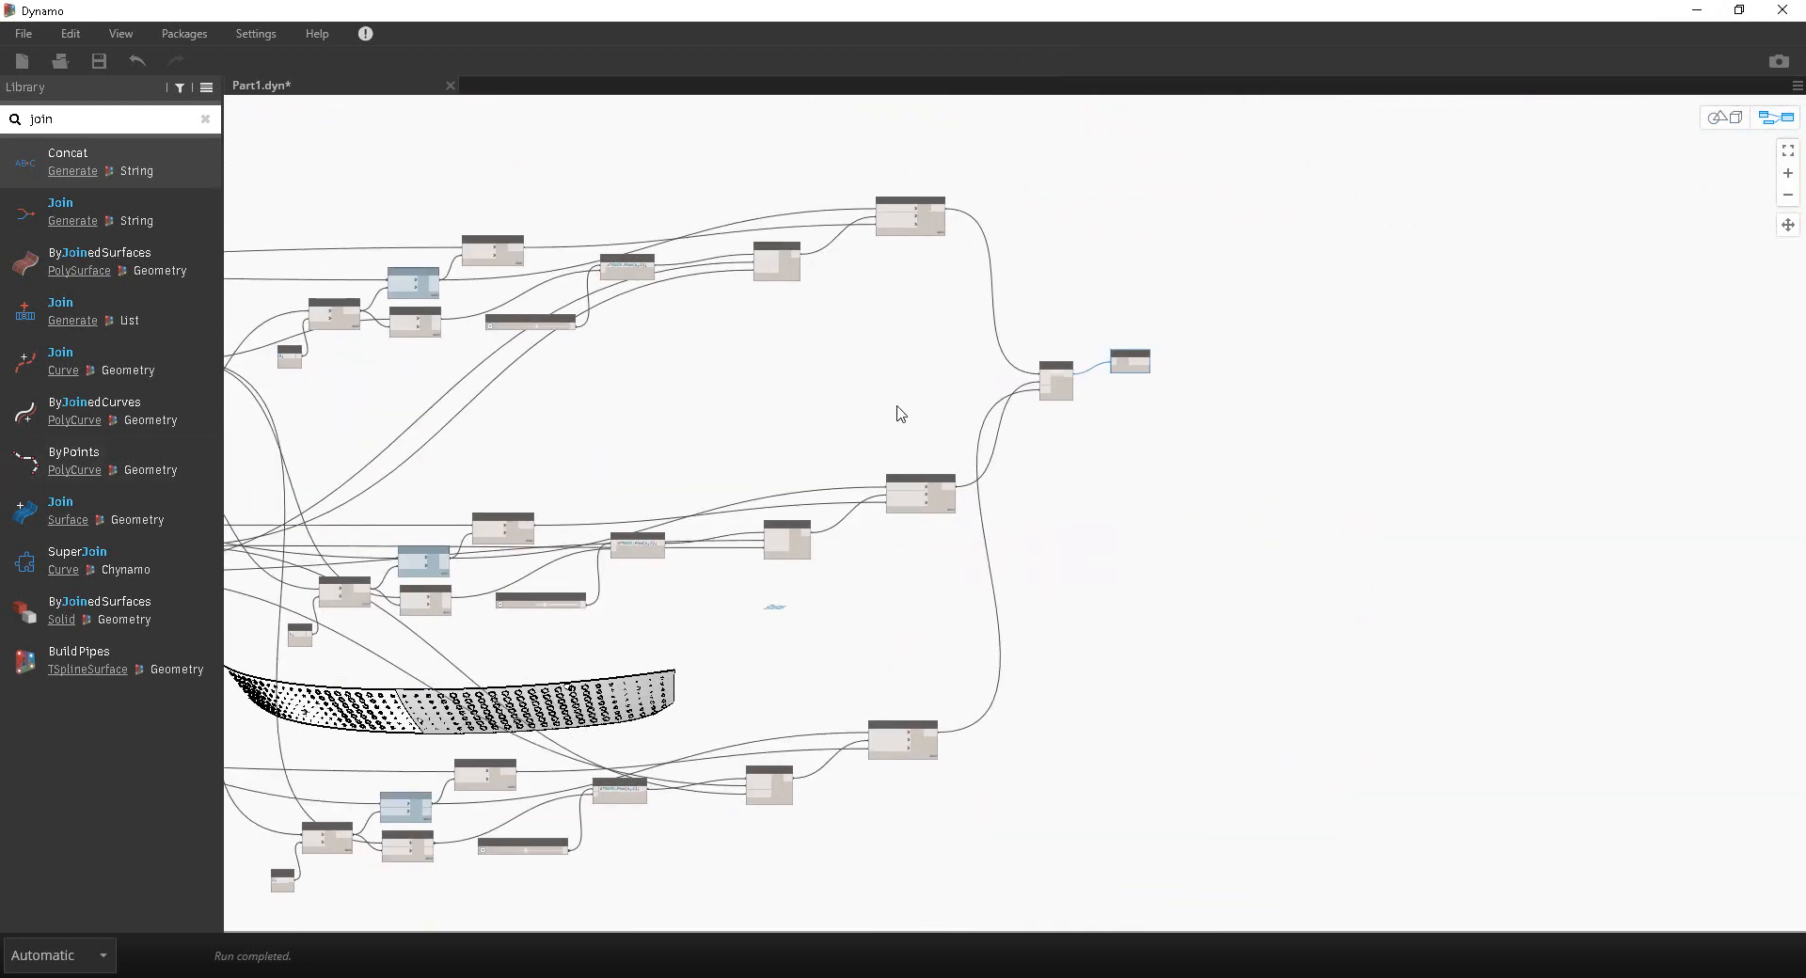
scroll(1011, 366, "up", 6)
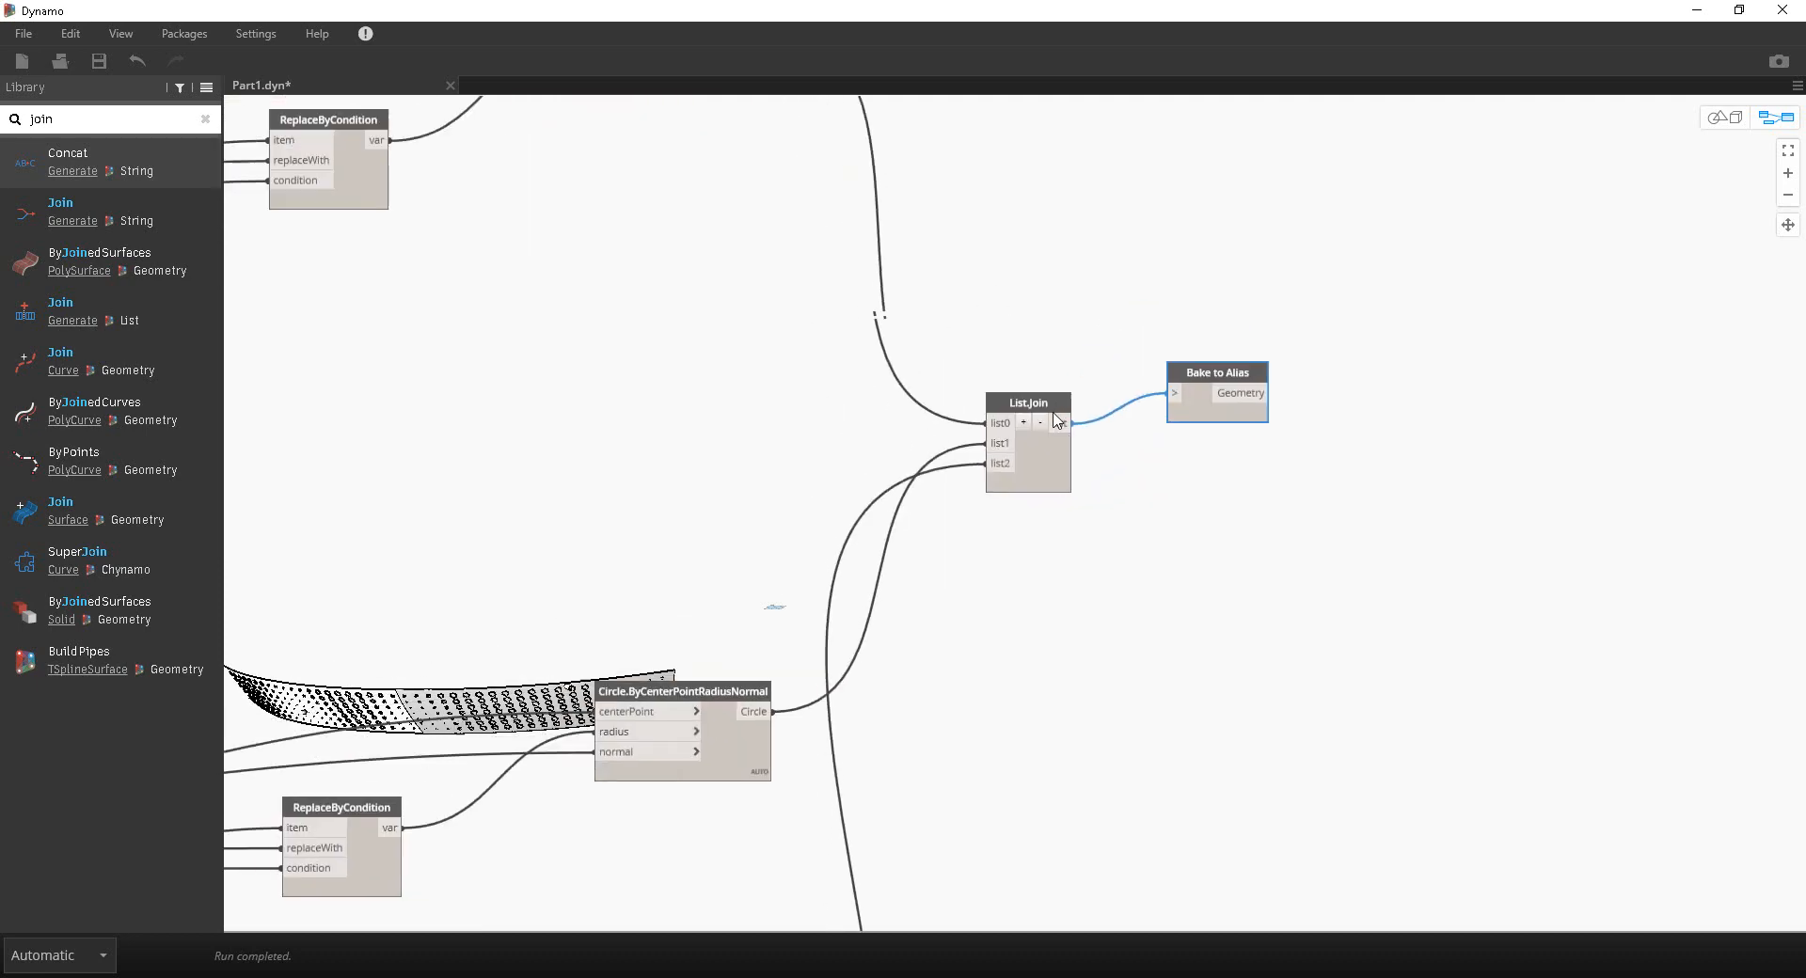